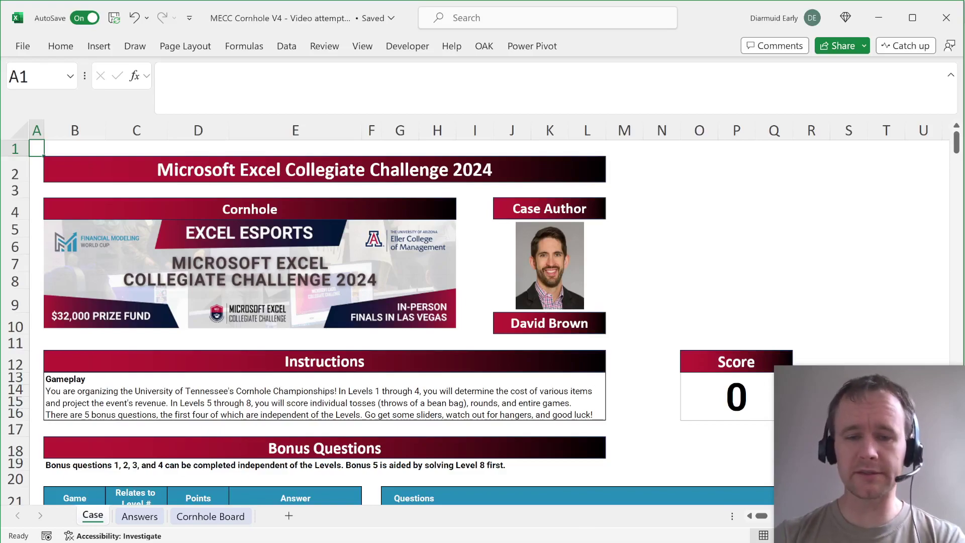
- Switch to the browser, open the MECC sign-up page and set the sign-up category to Other
key("alt+Tab")
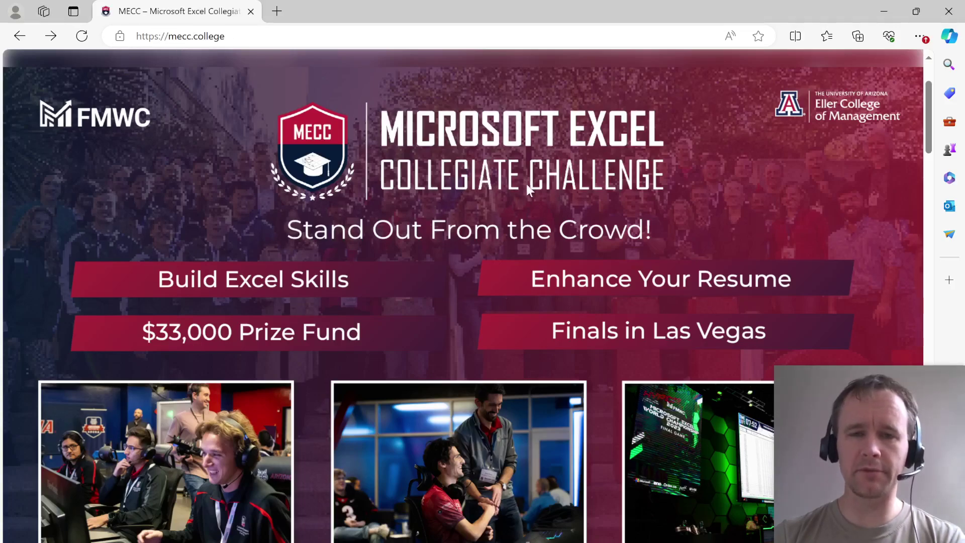
scroll(526, 184, "up", 2)
left_click(788, 96)
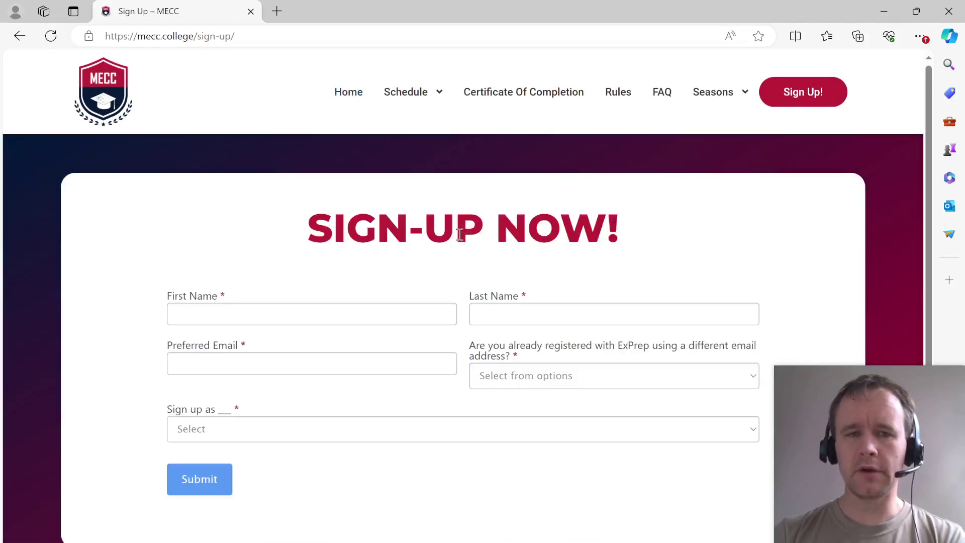
left_click(231, 431)
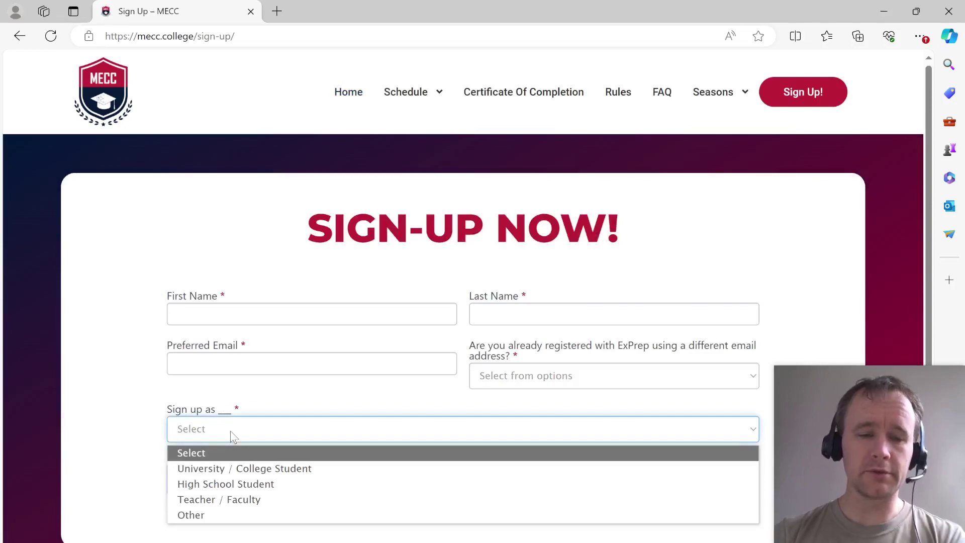
left_click(207, 513)
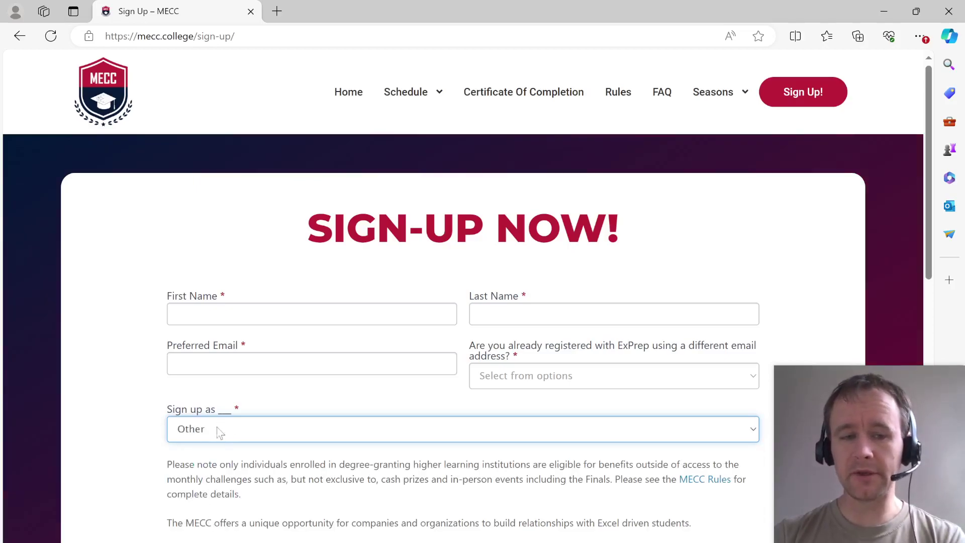
- Switch back to the Excel workbook and look over the Case sheet's instructions and the Cornhole Board sheet
key("alt+Tab")
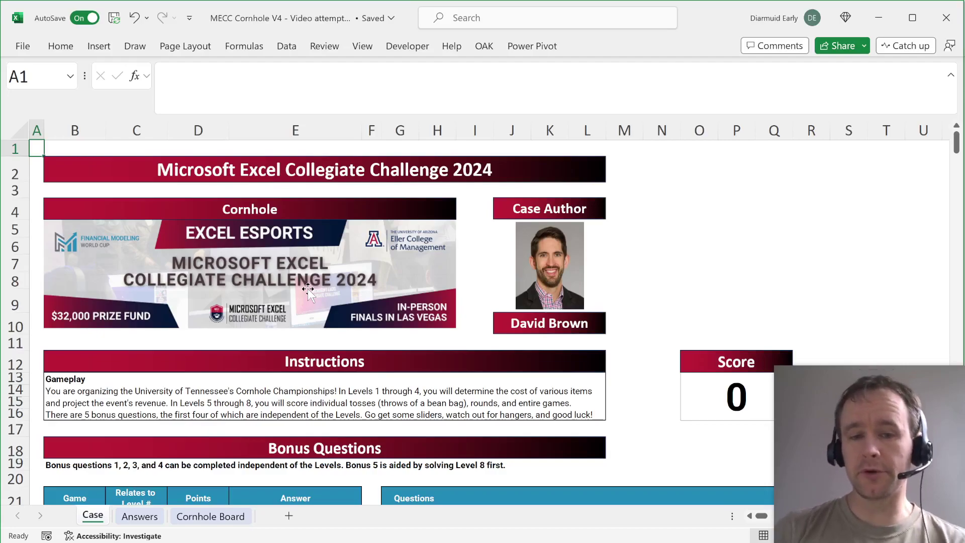
scroll(309, 291, "down", 1)
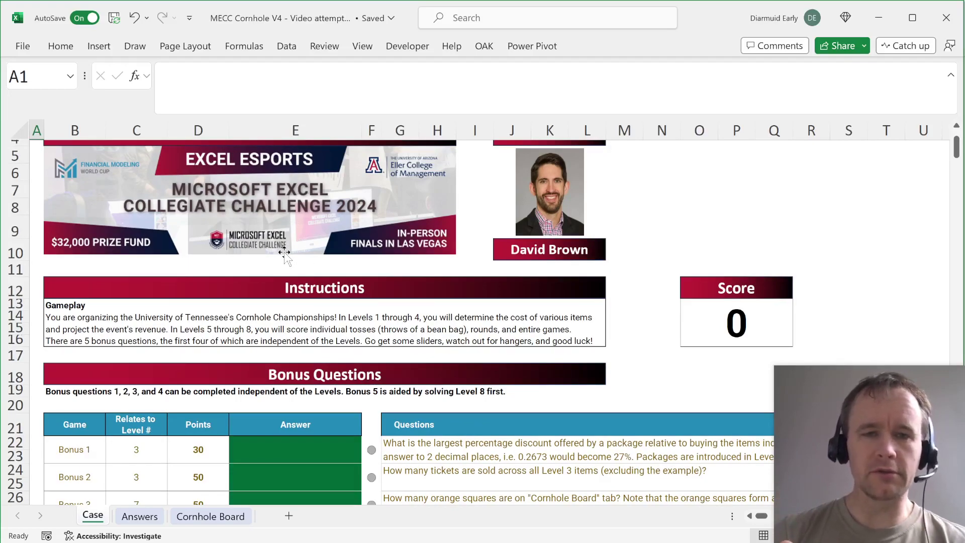
scroll(284, 253, "up", 1)
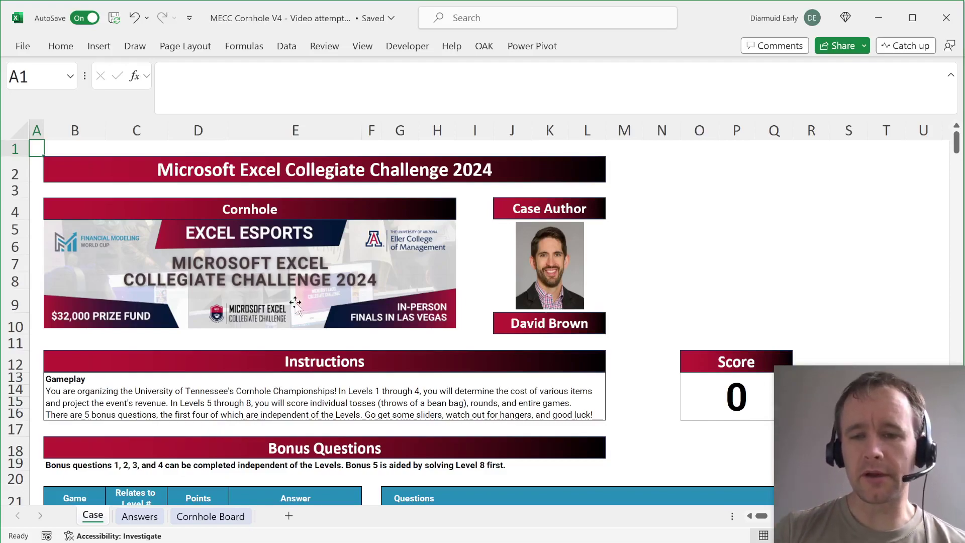
scroll(378, 355, "down", 4)
scroll(378, 355, "down", 7)
scroll(378, 355, "up", 11)
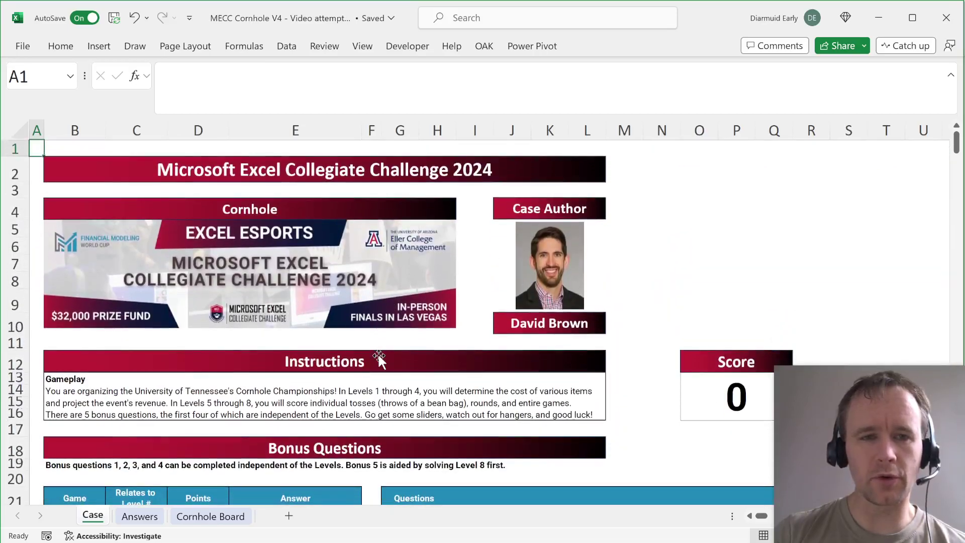
scroll(378, 355, "down", 4)
scroll(378, 354, "up", 1)
left_click(204, 517)
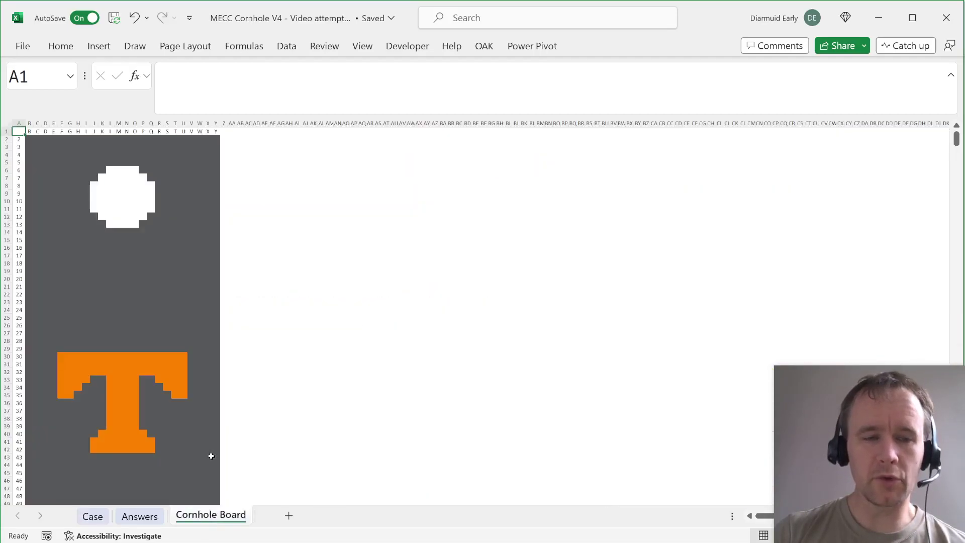
scroll(249, 220, "down", 3)
scroll(248, 220, "up", 3)
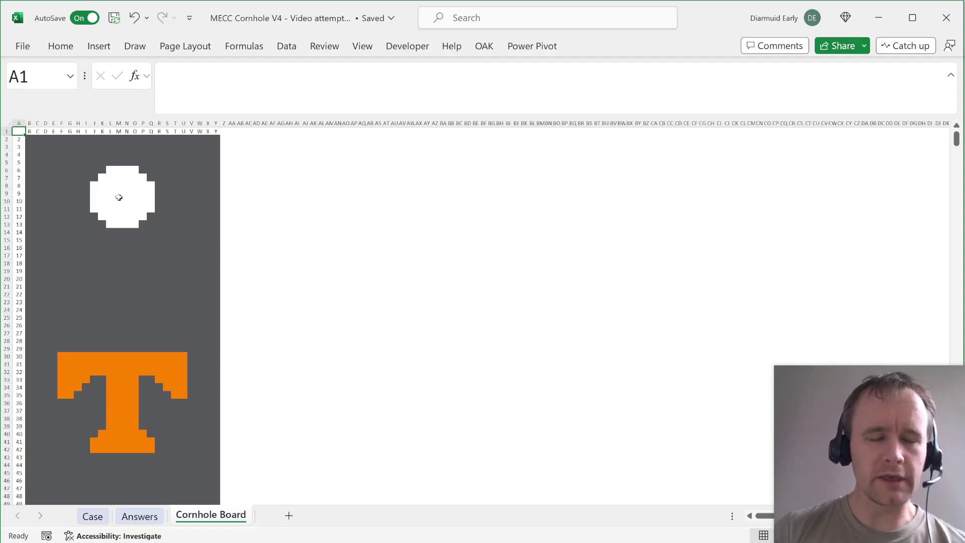
- Hide the Answers sheet and return to the Case sheet
left_click(139, 516)
key("alt+h")
key("o")
key("u")
key("s")
key("ctrl+Page_Up")
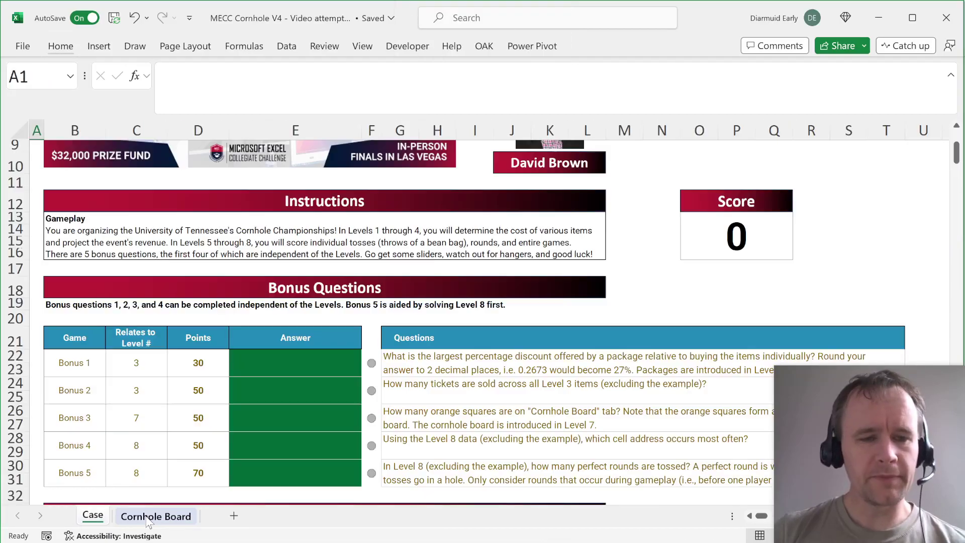
- Examine the bonus questions and the Level 1 and Level 2 rules, price tables and purchase data
scroll(518, 296, "up", 4, "ctrl")
scroll(517, 297, "down", 5)
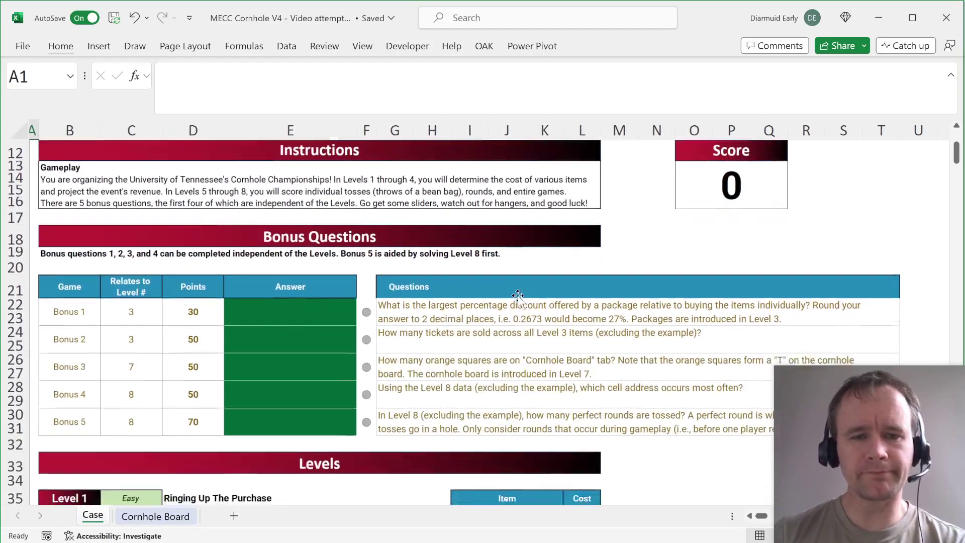
scroll(517, 296, "up", 1)
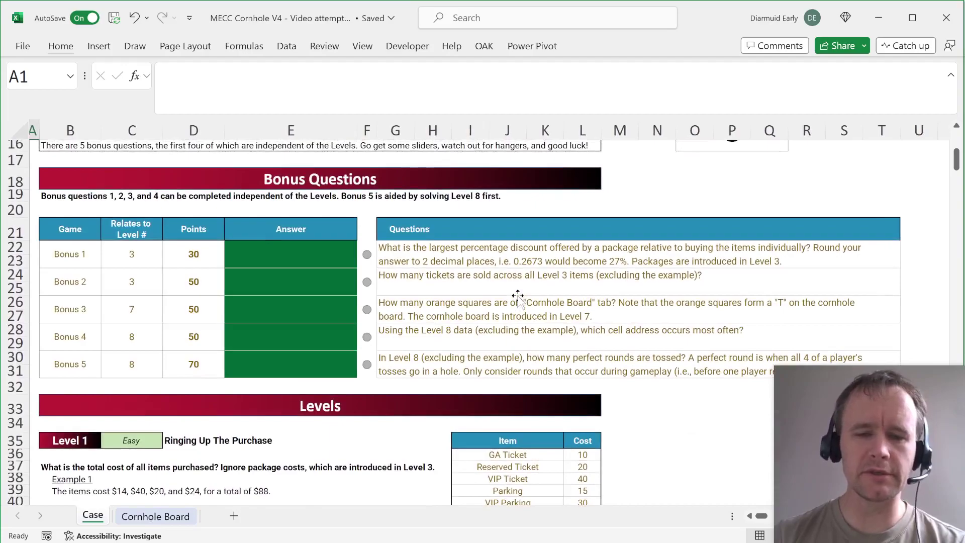
scroll(518, 295, "down", 8)
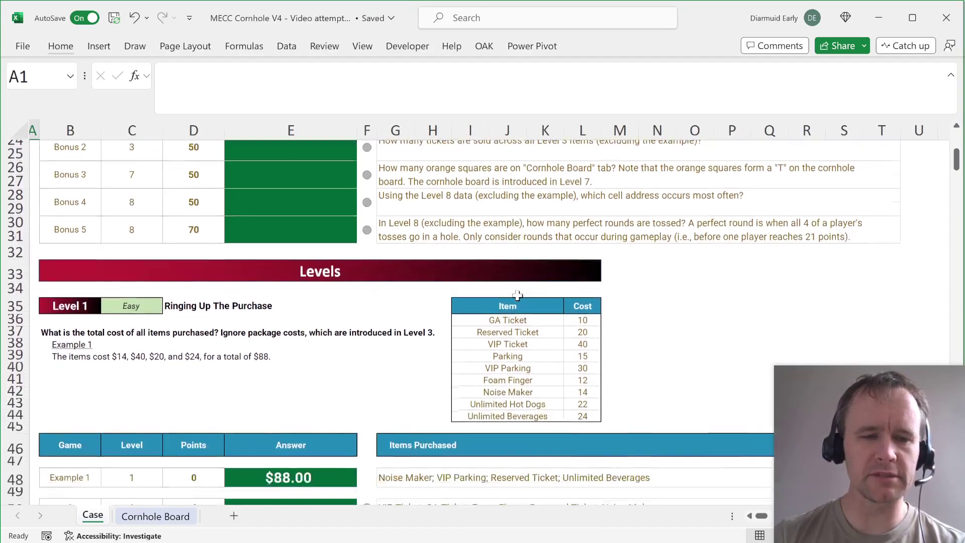
scroll(518, 296, "down", 9)
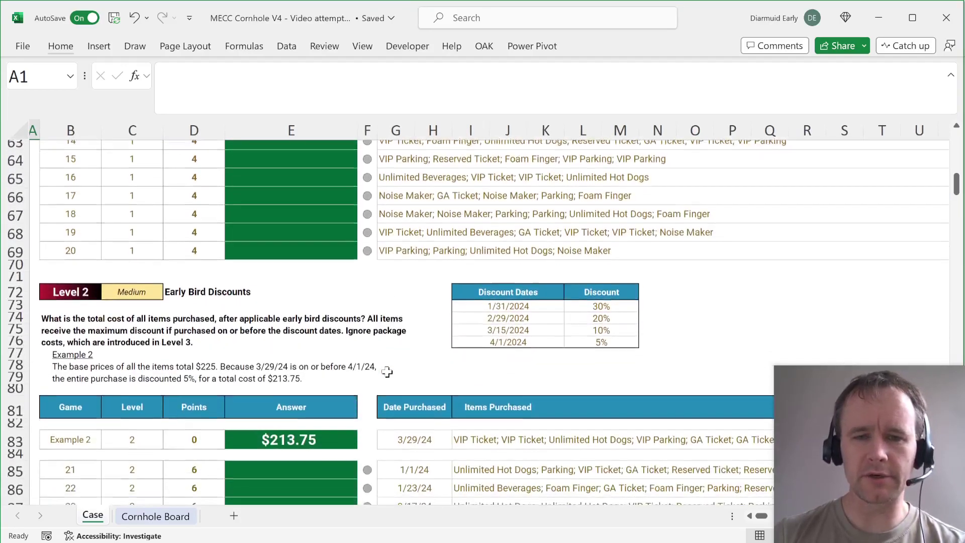
scroll(426, 274, "down", 8)
scroll(434, 270, "up", 16)
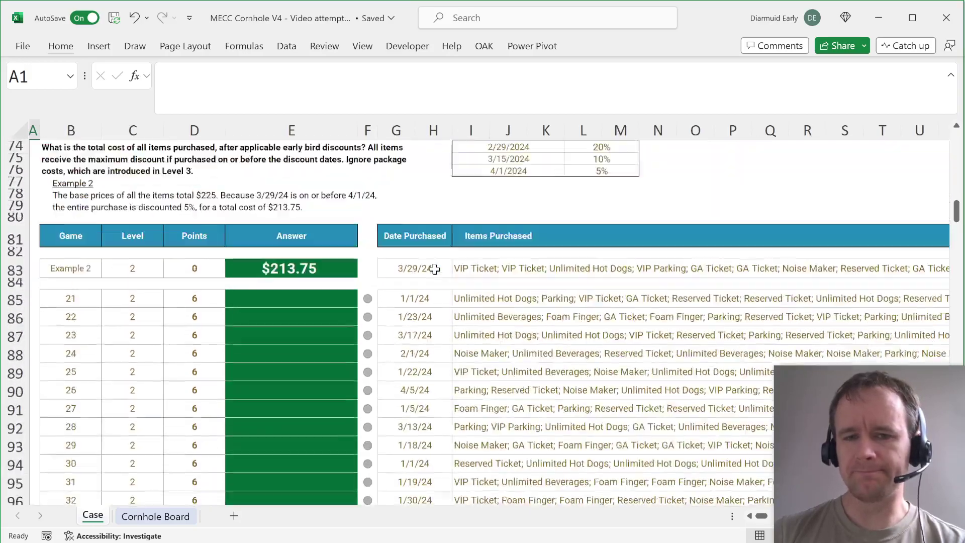
scroll(434, 269, "up", 4)
scroll(434, 270, "down", 6)
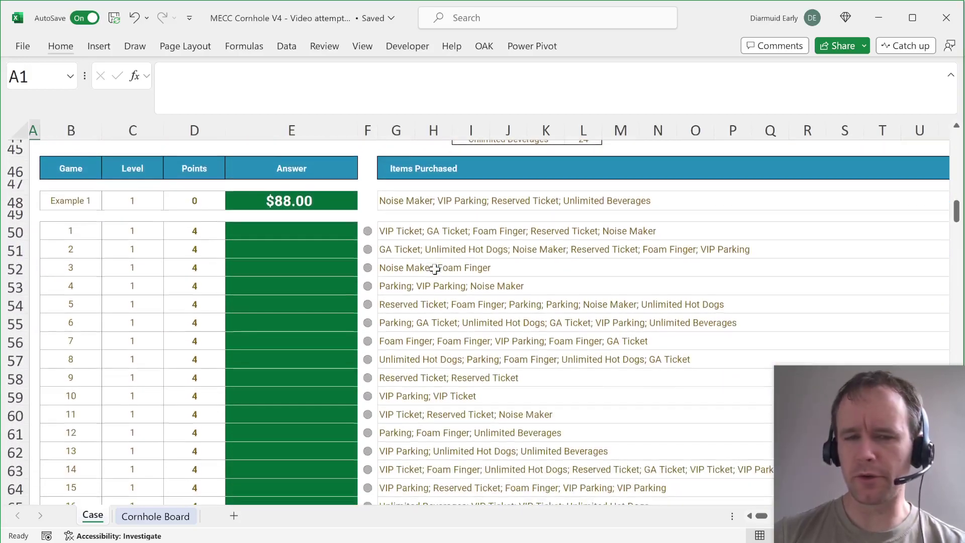
scroll(435, 269, "up", 4)
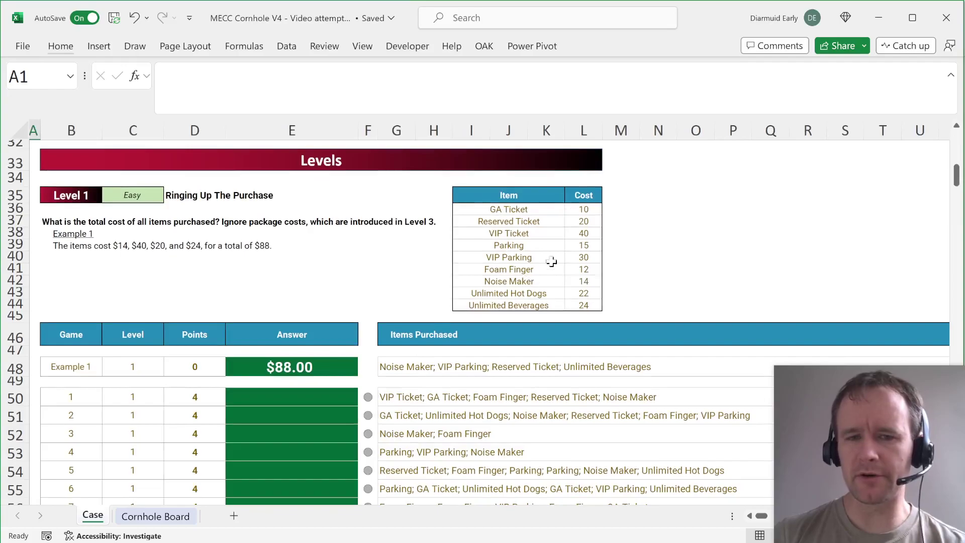
- Examine the early bird discounts, Level 3 packages, Level 4 revenue projection and Level 5 toss scoring
scroll(504, 390, "down", 14)
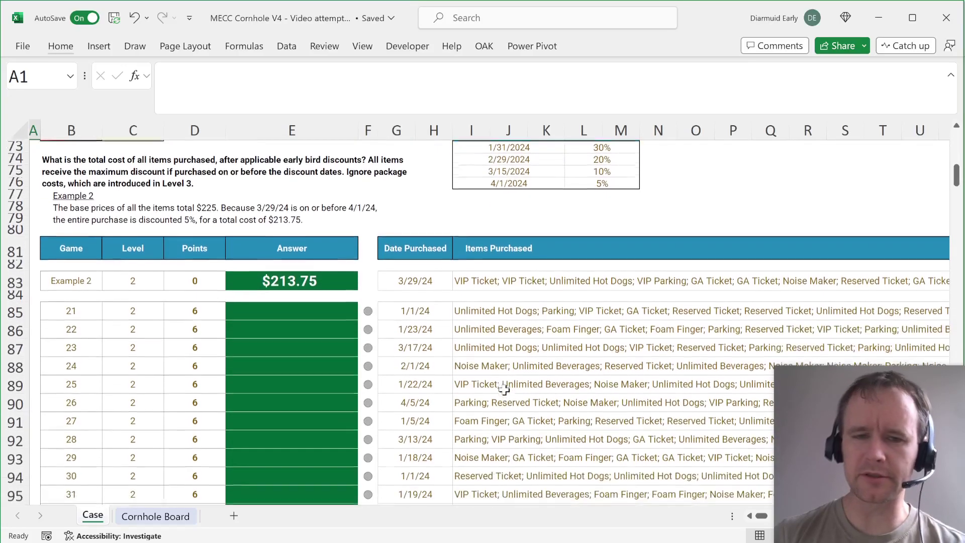
scroll(425, 433, "down", 5)
scroll(425, 433, "down", 5)
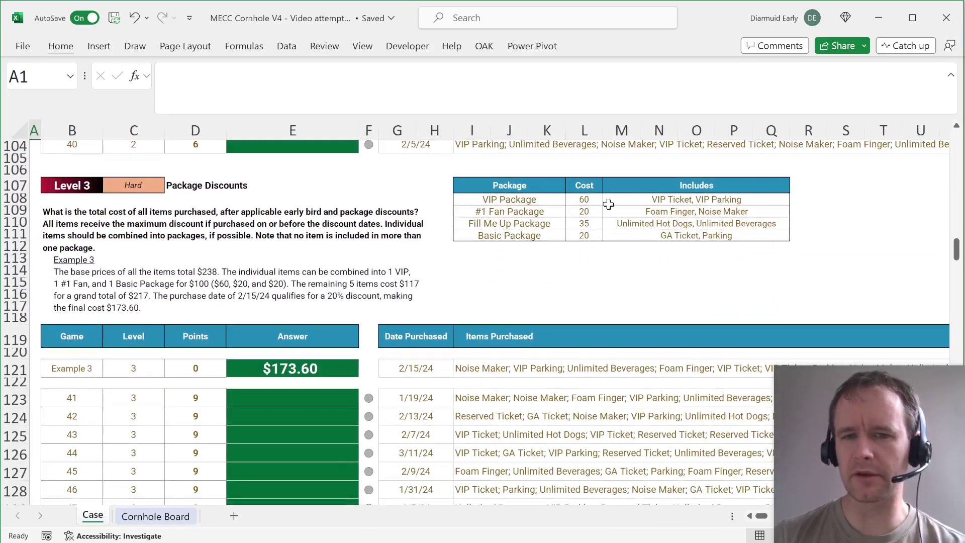
scroll(399, 479, "down", 7)
scroll(399, 479, "down", 10)
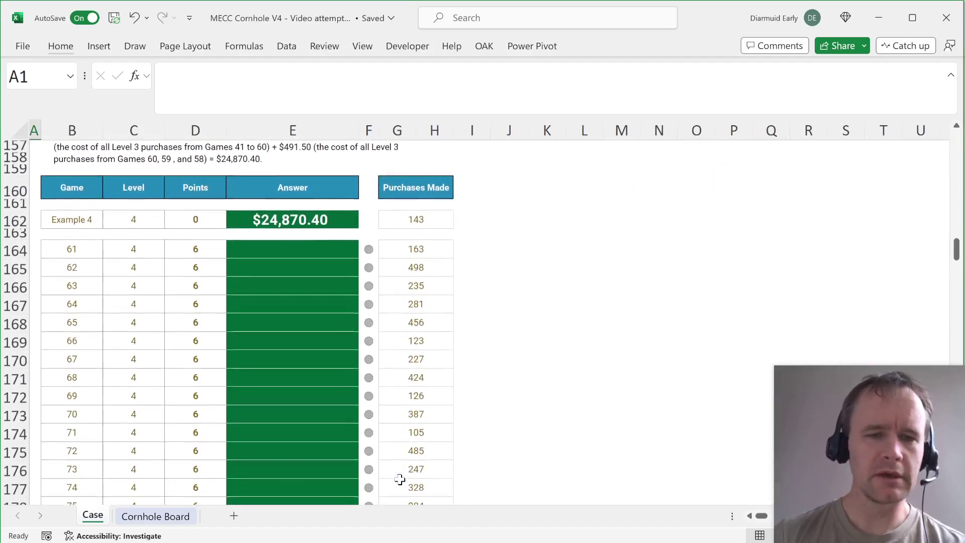
scroll(373, 322, "down", 7)
scroll(370, 328, "down", 2)
scroll(371, 329, "up", 1)
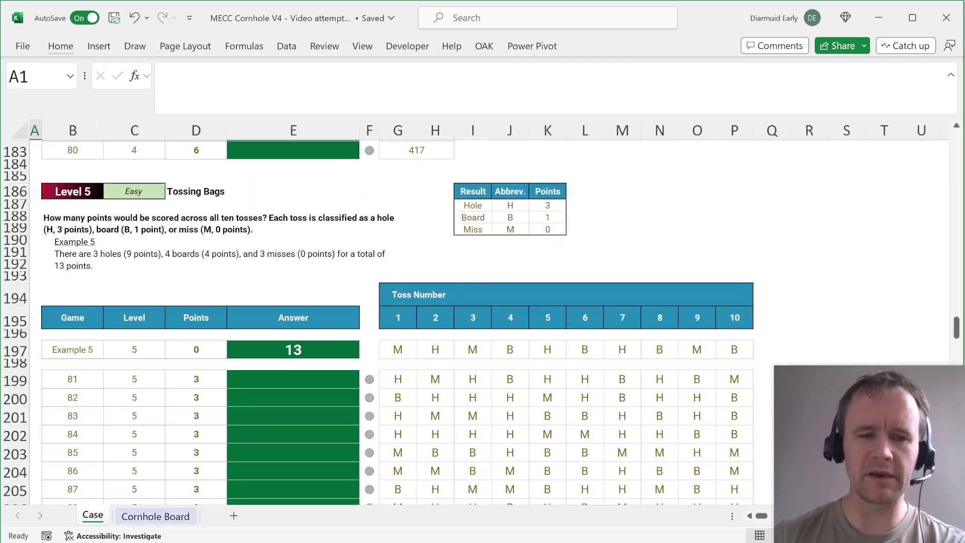
- Check the Level 5 result abbreviations and the Level 6 and 7 toss data, consulting the Cornhole Board sheet
left_click(162, 522)
left_click(86, 519)
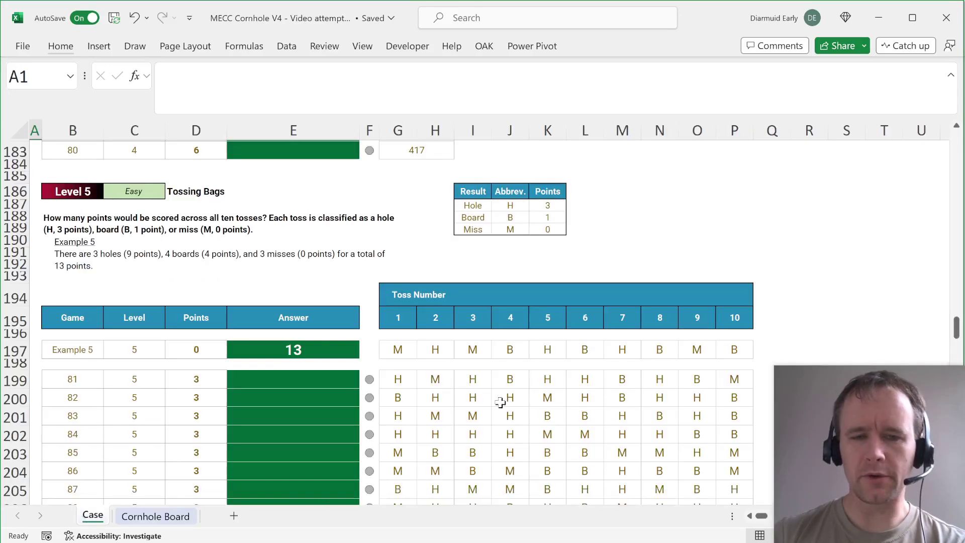
left_click(506, 204)
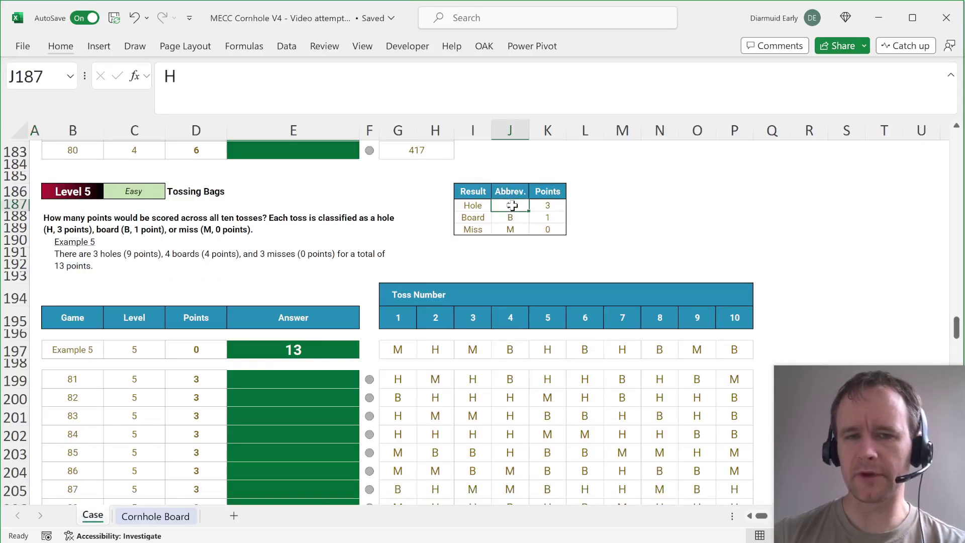
left_click(510, 217)
left_click(510, 229)
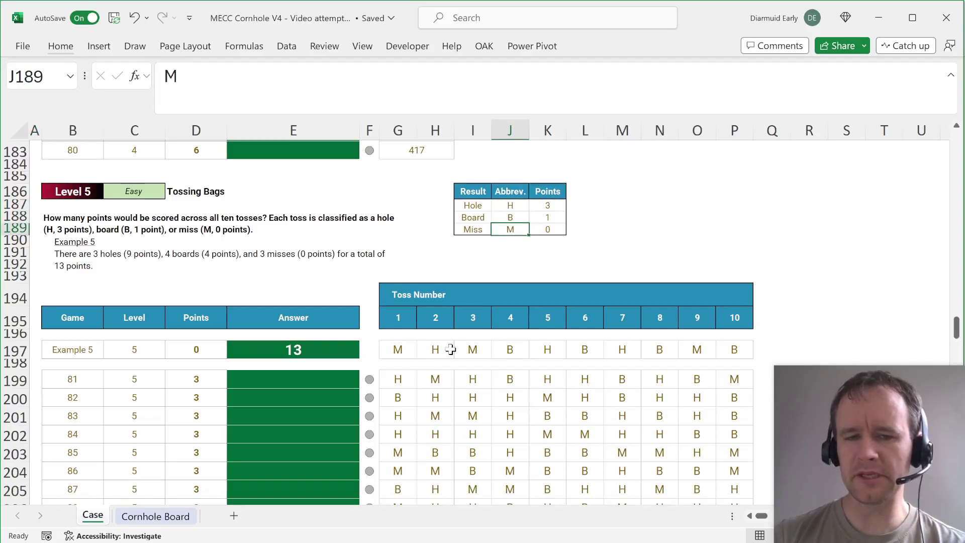
scroll(450, 348, "down", 14)
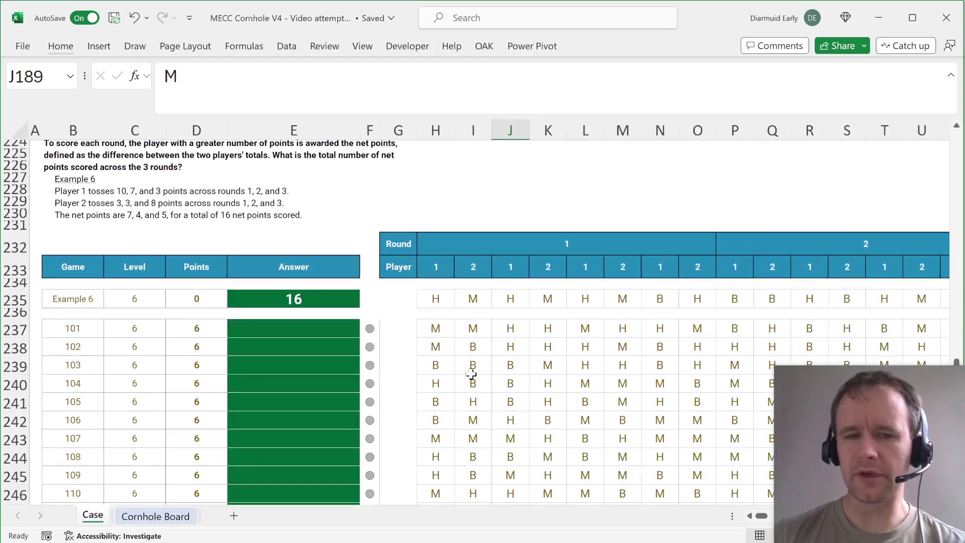
scroll(424, 314, "down", 13)
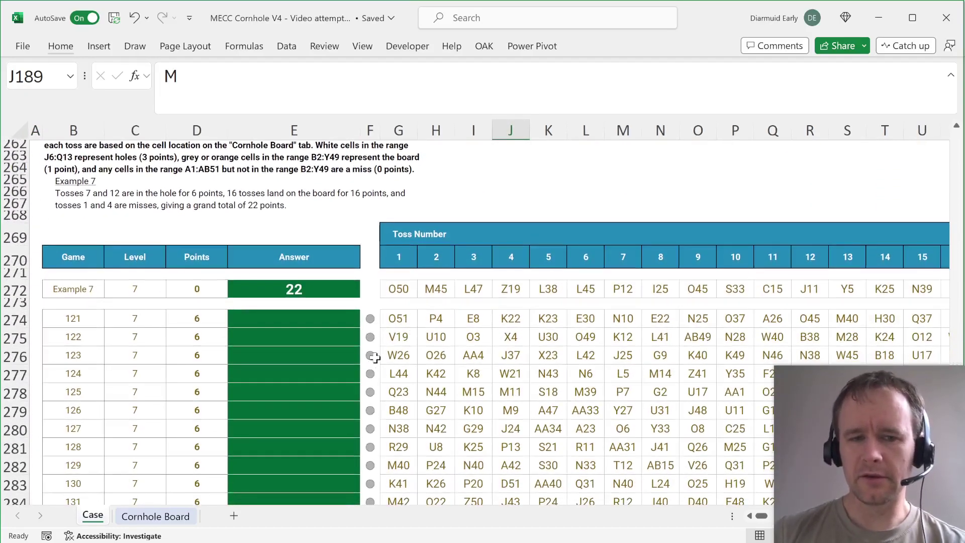
left_click(157, 515)
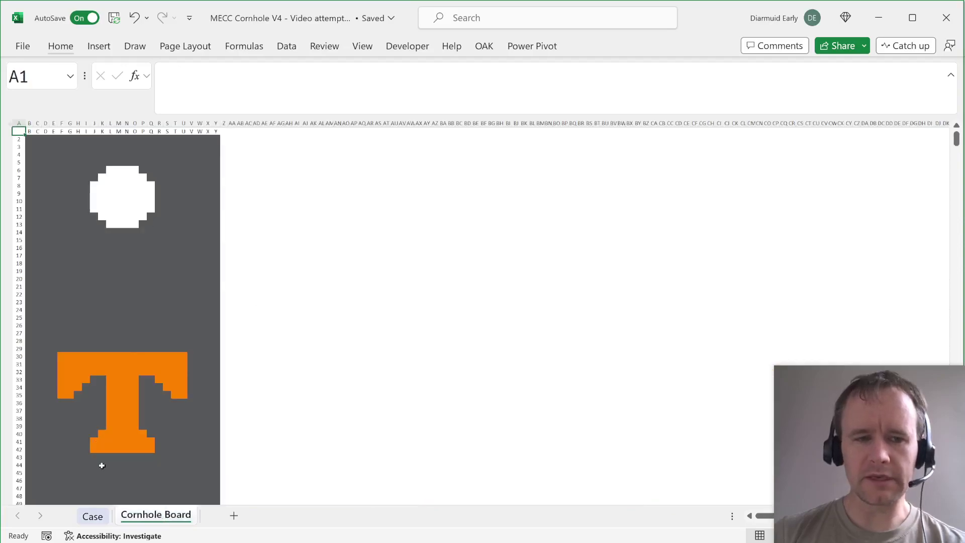
left_click(93, 516)
- Review the remaining Case sheet levels, which level each bonus question relates to, and the Level 1 task
scroll(402, 351, "down", 12)
scroll(402, 352, "down", 3)
scroll(400, 346, "up", 5)
scroll(405, 322, "up", 20)
scroll(372, 304, "up", 20)
scroll(372, 304, "down", 3)
scroll(372, 304, "down", 1)
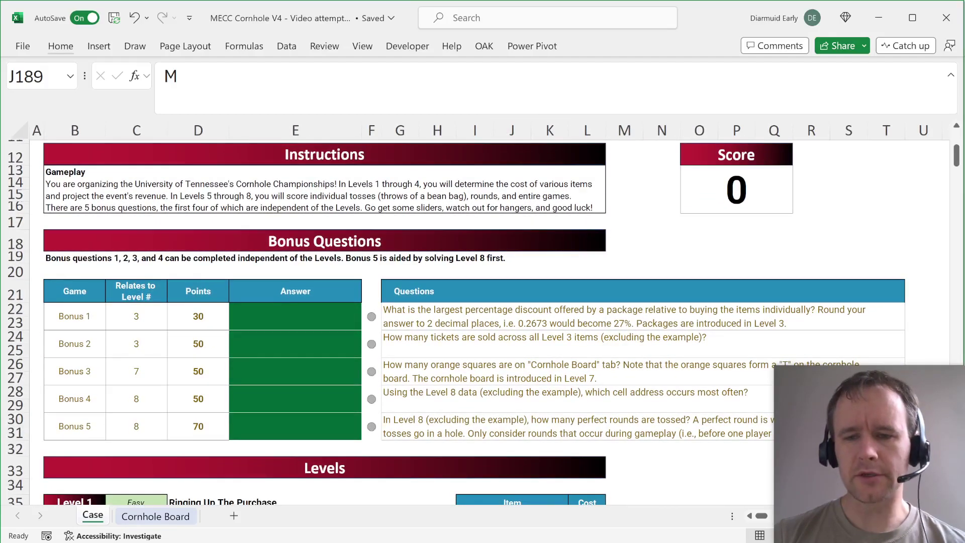
left_click_drag(136, 315, 127, 423)
scroll(308, 368, "down", 6)
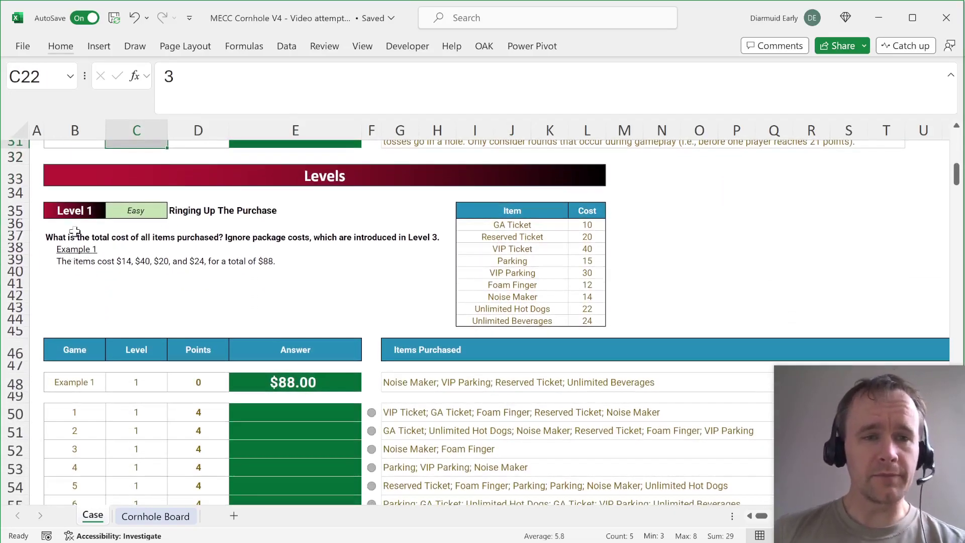
scroll(405, 351, "down", 2)
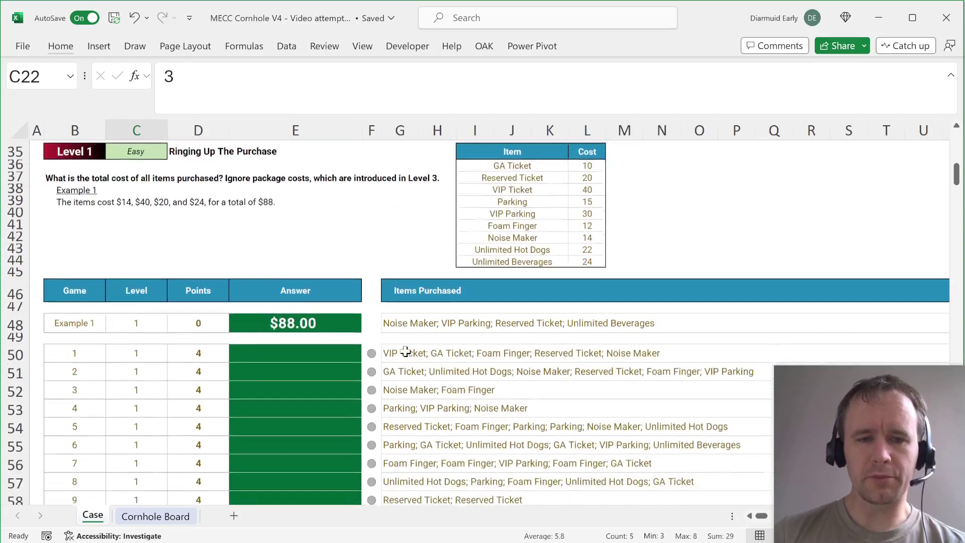
- Define the name iterm for the Level 1 item list in I36:I44
left_click(398, 308)
left_click(473, 151)
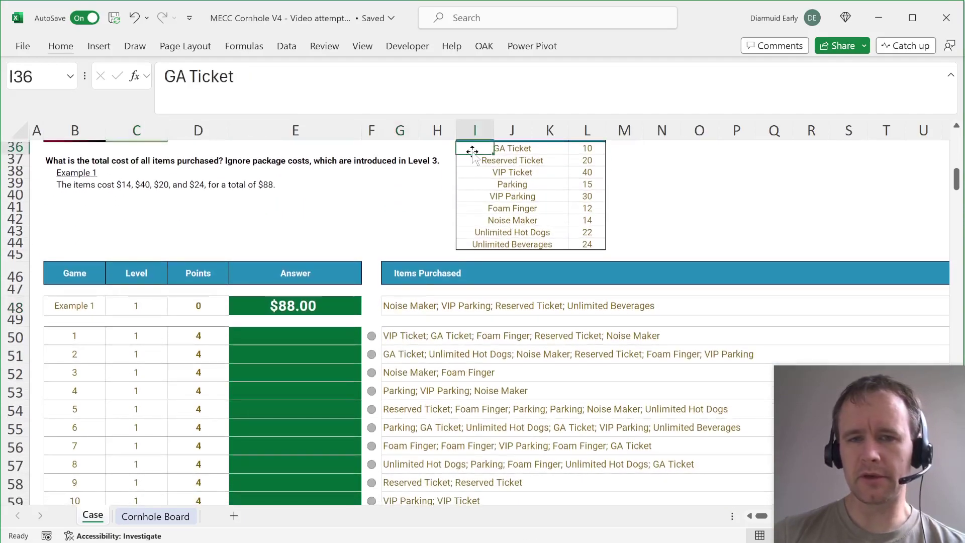
key("ctrl+shift+Down")
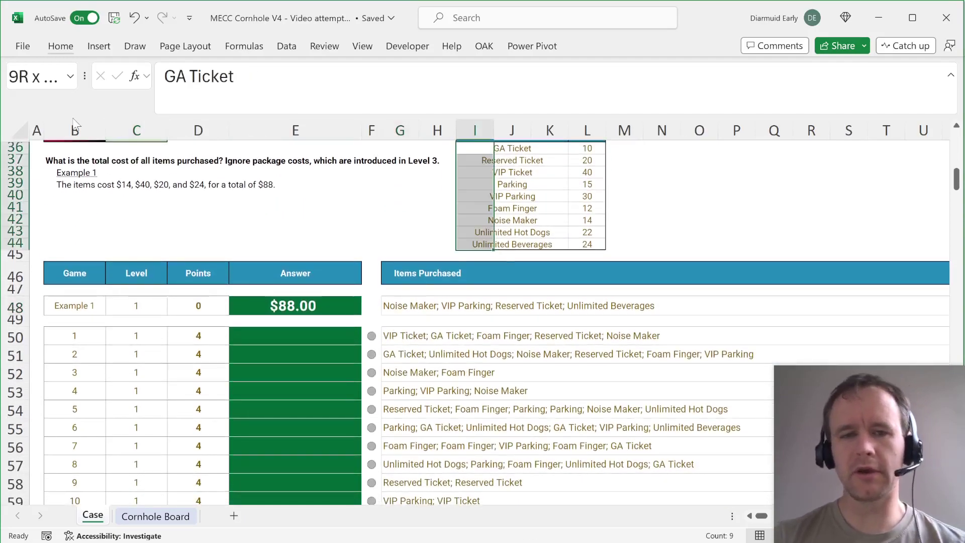
left_click(23, 76)
type("iterm")
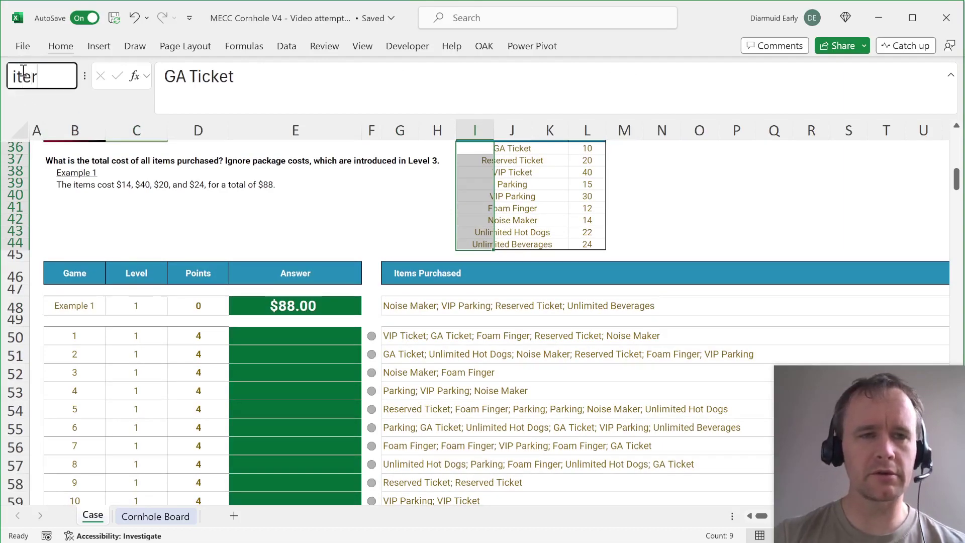
key("Return")
- Delete all the existing defined names from the workbook, including iterm
key("ctrl+F3")
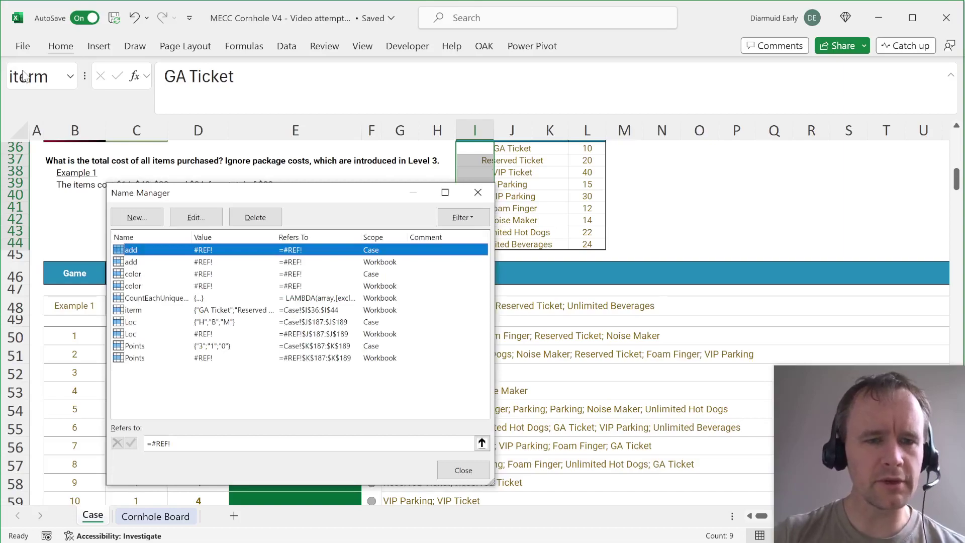
key("shift+Down")
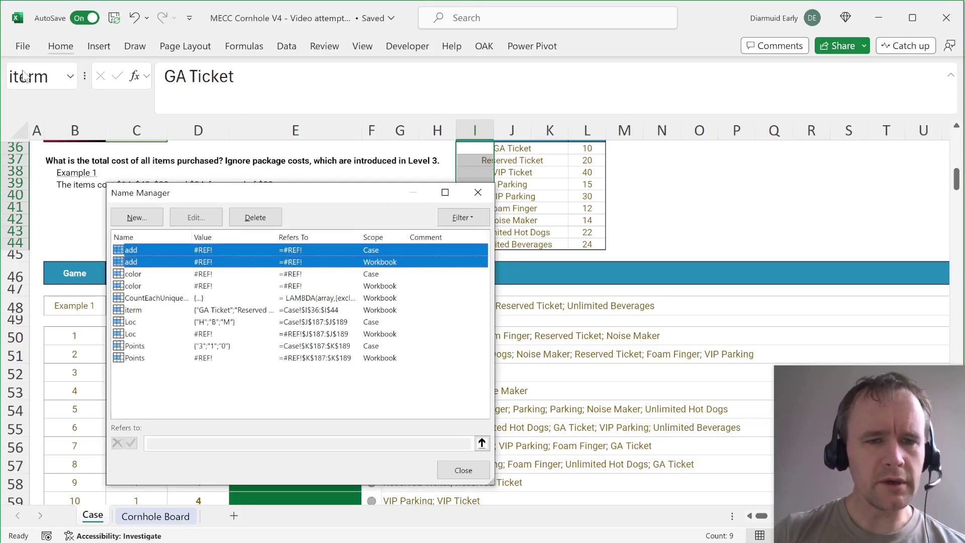
key("shift+End")
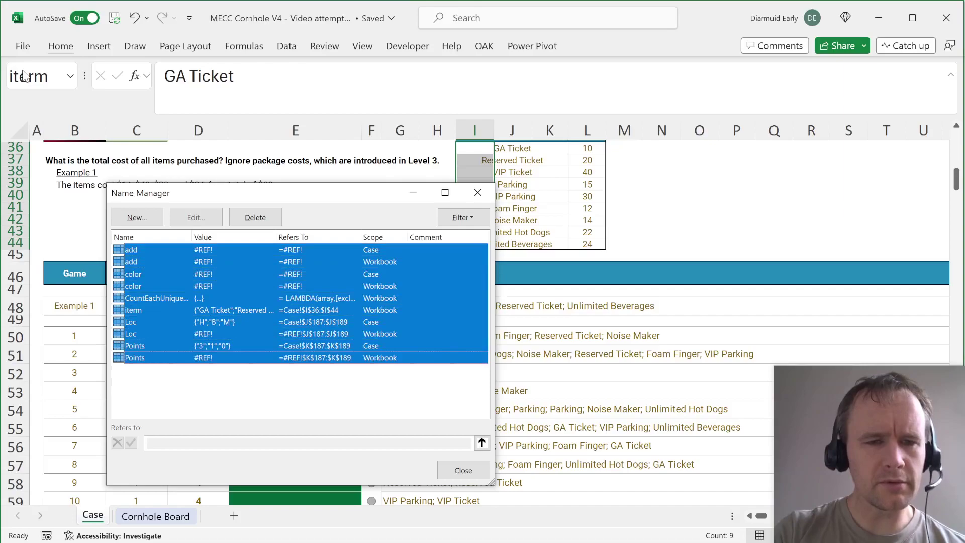
key("Delete")
key("Return")
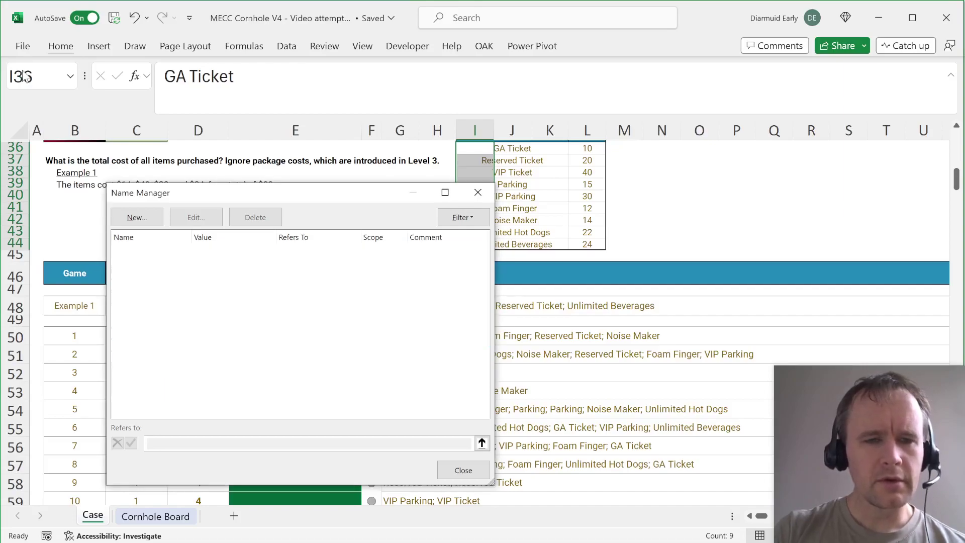
left_click(477, 192)
- Define the name item for the Level 1 item list I36:I44 and cost for the prices in L36:L44
left_click(47, 80)
type("items")
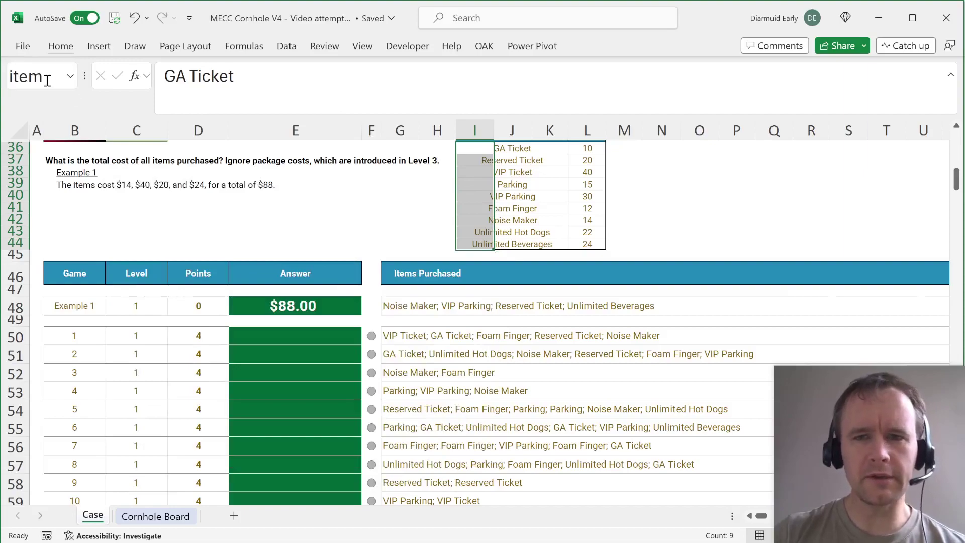
key("Return")
key("ctrl+Right")
key("ctrl+shift+Down")
left_click(47, 80)
type("cost")
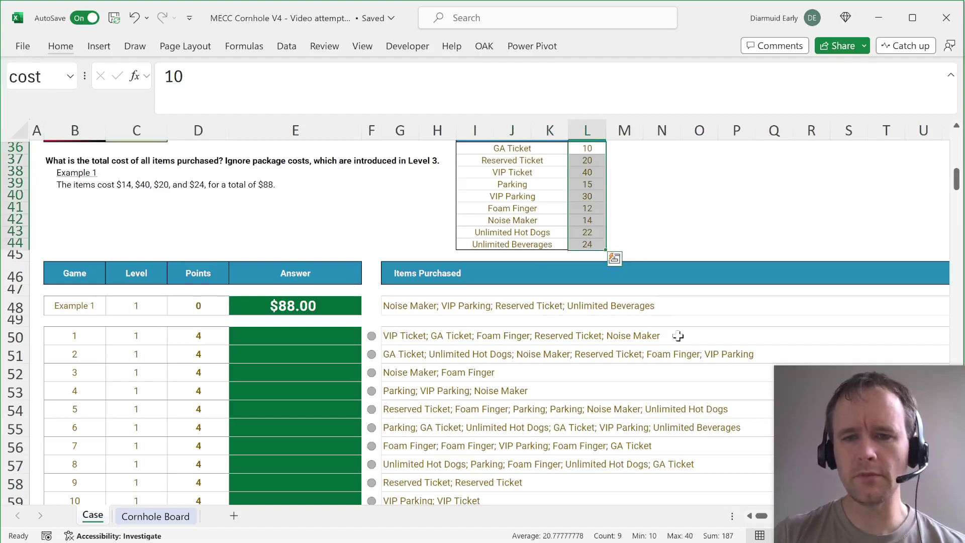
- Enter =TEXTSPLIT(G50,,"; ") in O50 to split game 1's purchased items into rows
left_click(698, 323)
scroll(698, 323, "down", 1)
key("Down")
type("=text")
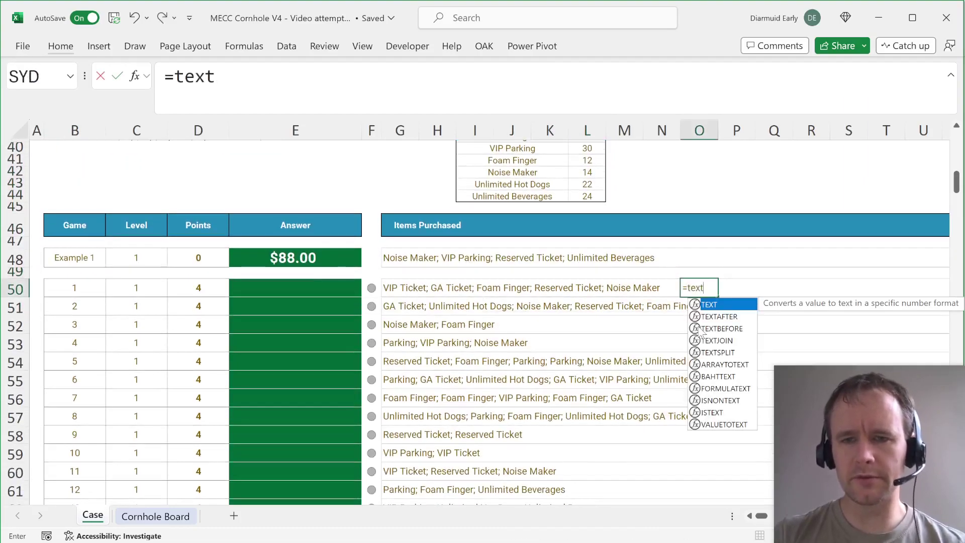
type("s")
key("Tab")
key("Left")
key("Left")
key("Left")
key("Left")
key("Left")
key("Left")
key("Left")
key("Left")
type(",,")
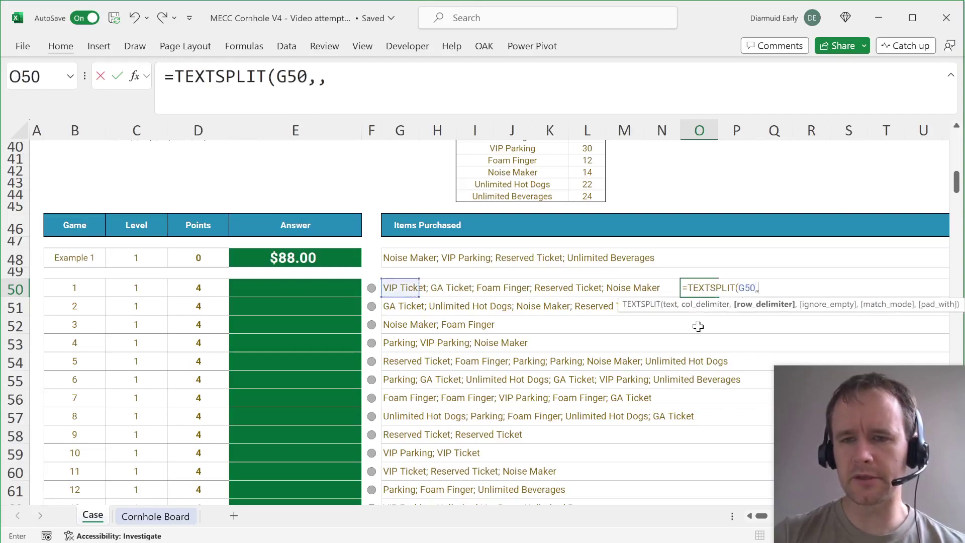
type("\"; ")
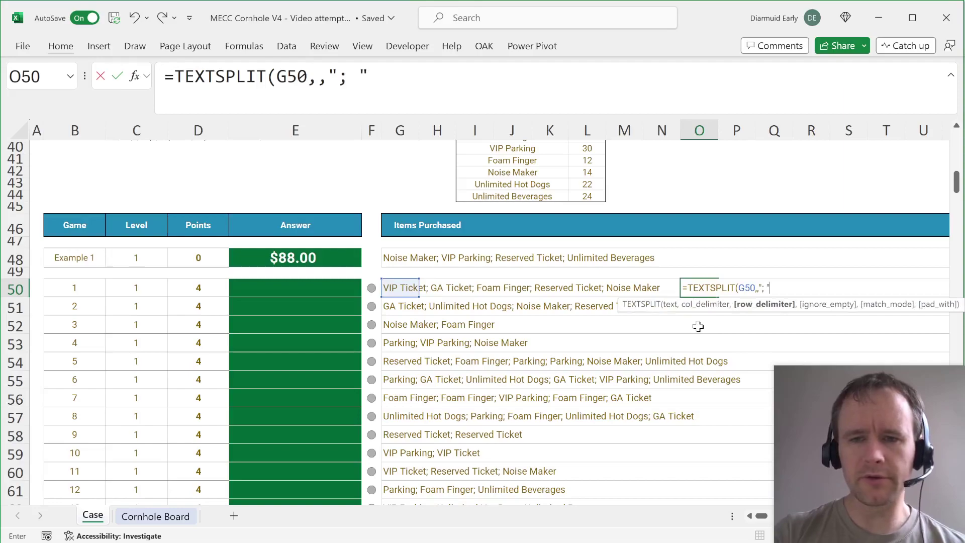
type("\")")
key("Return")
key("Up")
key("Up")
key("Down")
- Wrap the O50 formula in XLOOKUP with item as the lookup array and cost as the return array
left_click(179, 78)
type("xl")
key("Tab")
type(",")
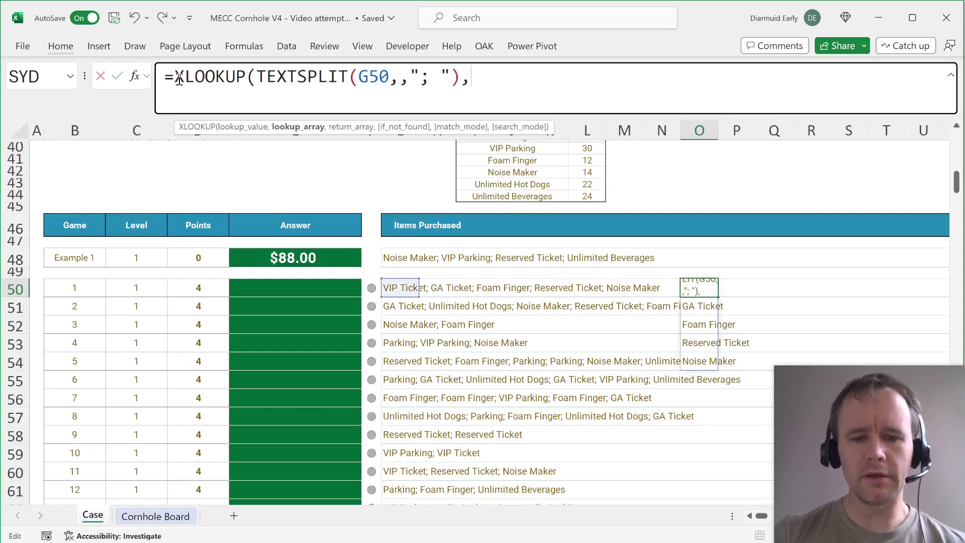
type("item,cost)")
key("Return")
key("Up")
- Wrap the XLOOKUP formula in O50 in SUM to total game 1's item costs
left_click(177, 77)
type("s")
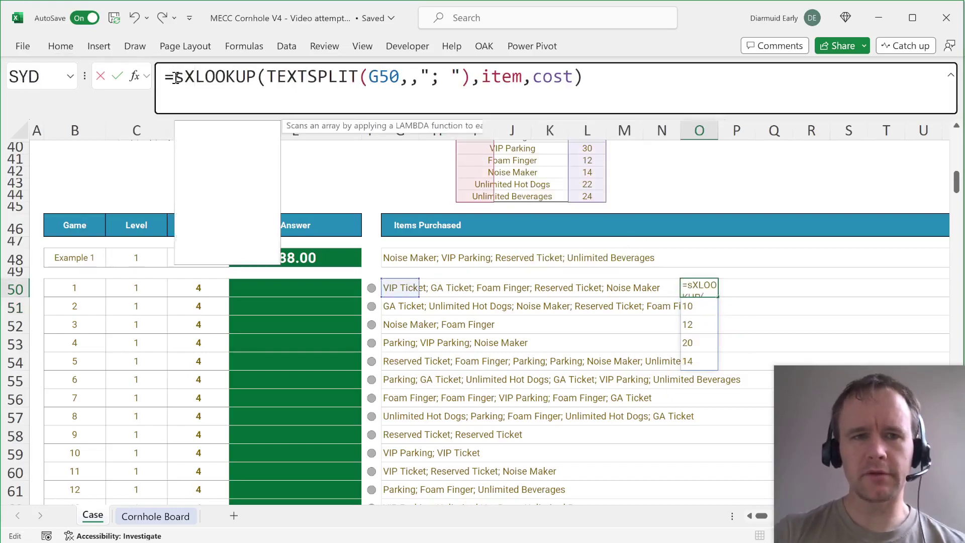
type("um")
key("Tab")
key("End")
type(")")
key("Return")
key("Up")
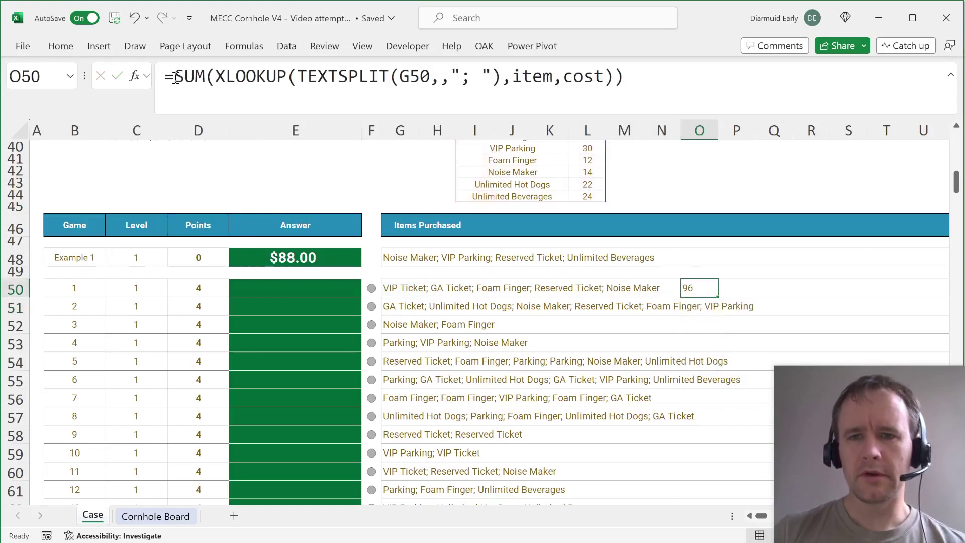
- Move the finished SUM formula from O50 to game 1's answer cell E50, keeping its G50 reference
left_click_drag(689, 80, 164, 77)
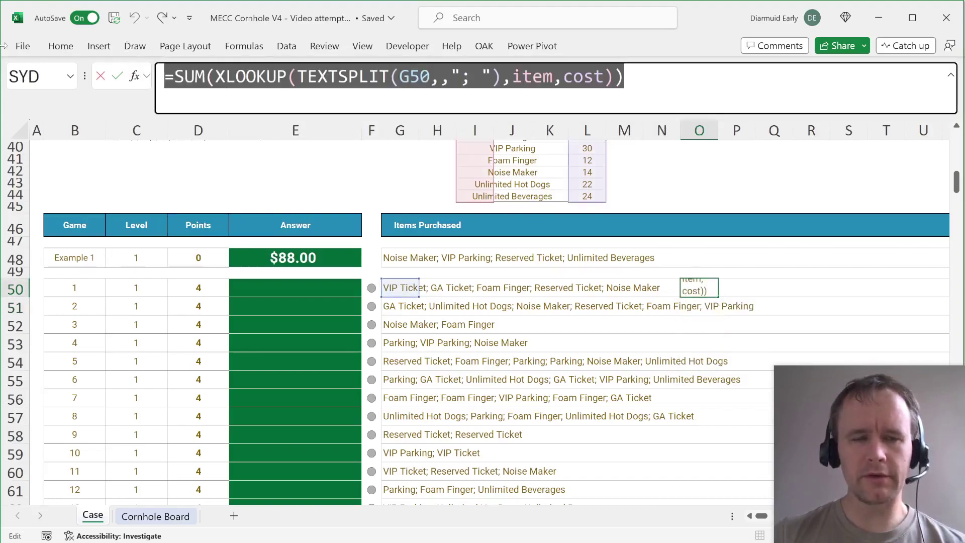
key("ctrl+x")
key("Return")
key("Up")
key("Left")
key("Left")
key("Left")
key("Left")
key("Left")
key("Left")
key("Left")
key("Left")
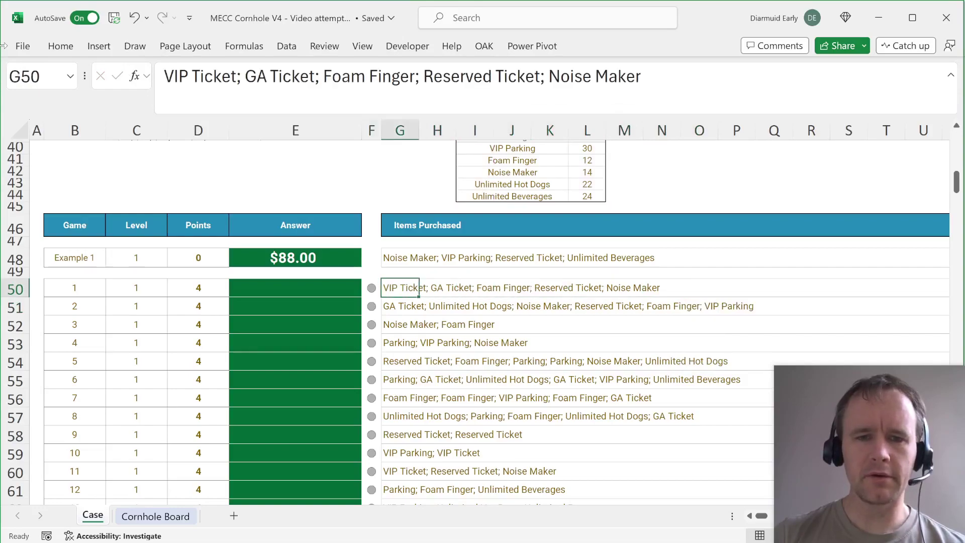
key("Left")
key("Left")
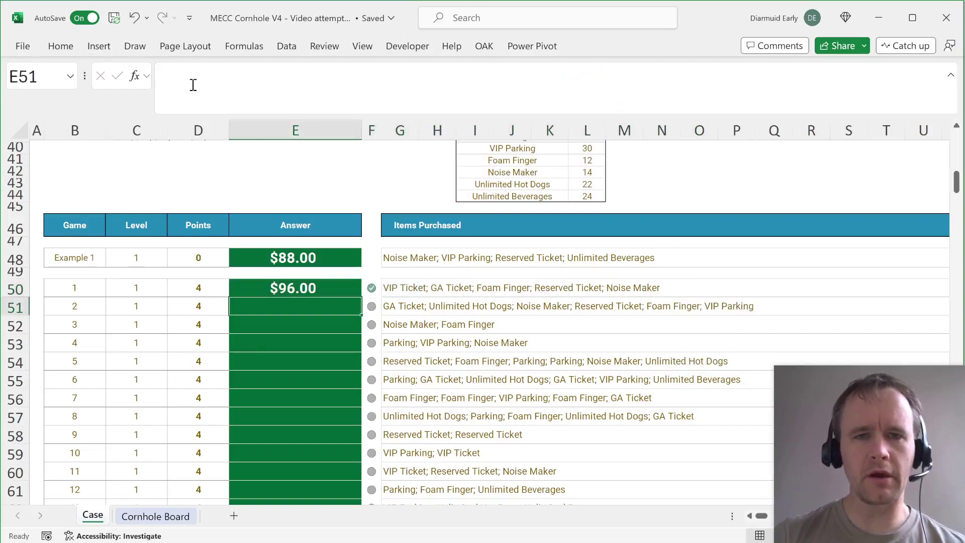
- Check the TEXTSPLIT part of the E50 formula and fill the formula down through E69 for all Level 1 games
key("Up")
left_click_drag(297, 76, 500, 88)
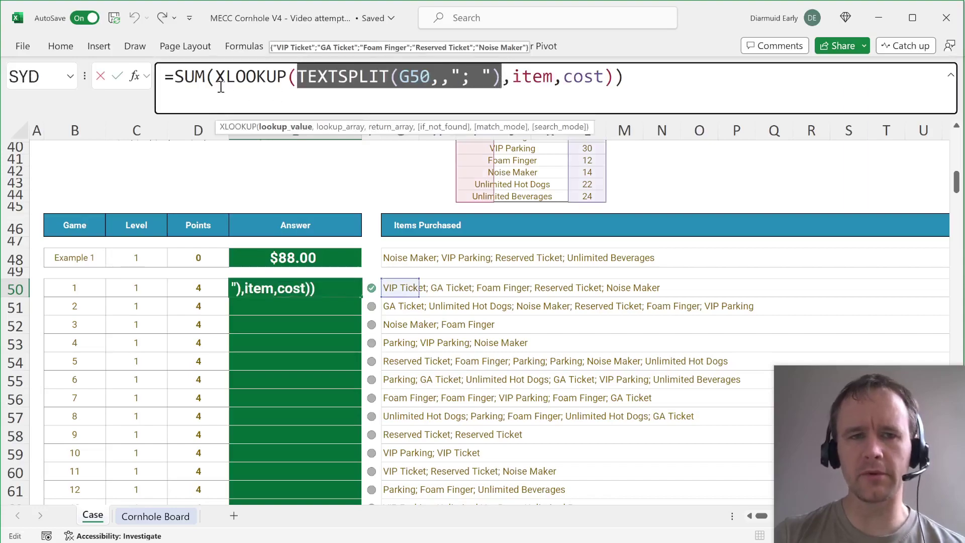
key("Escape")
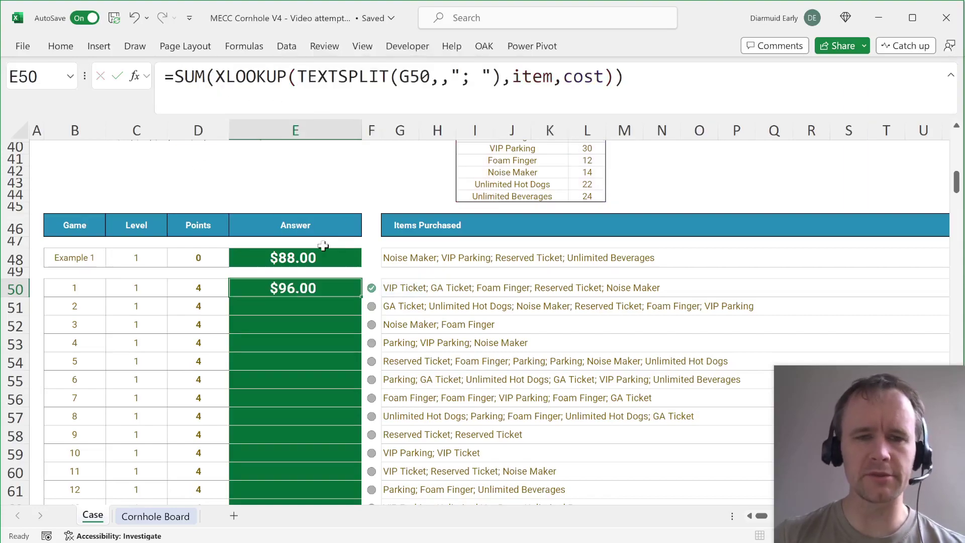
key("Left")
key("Right")
key("ctrl+shift+Down")
scroll(323, 245, "up", 3)
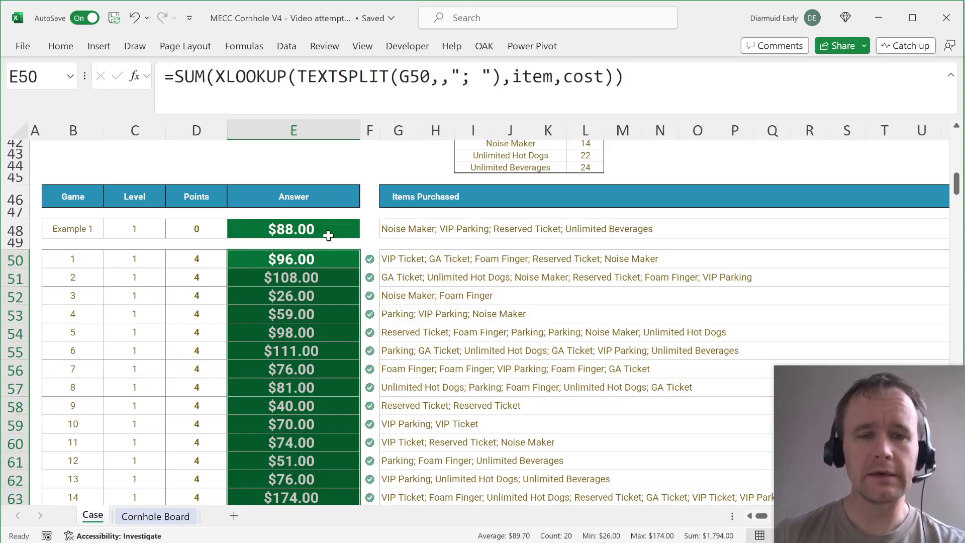
- Define the name ddate for the Level 2 discount dates in I73:I76
scroll(313, 335, "down", 3)
scroll(313, 334, "down", 5)
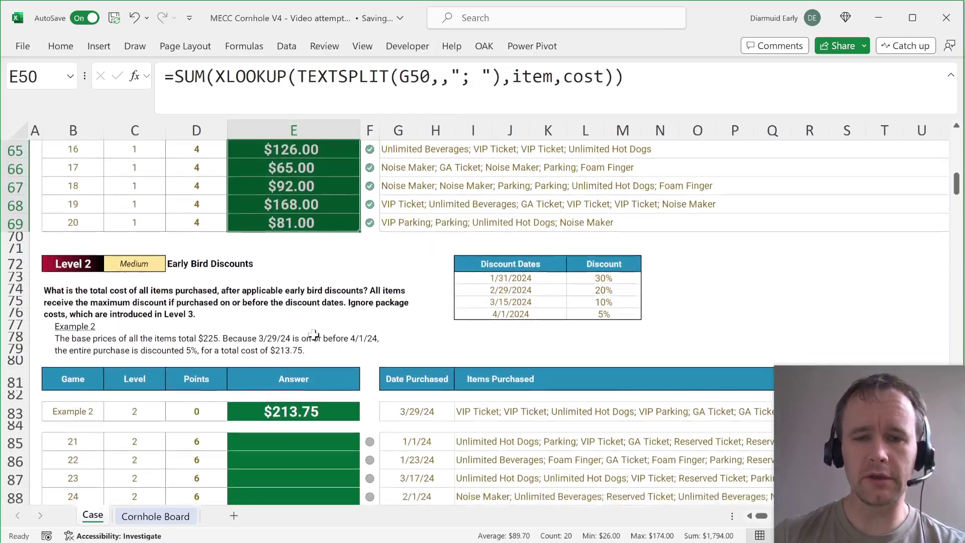
scroll(313, 334, "down", 1)
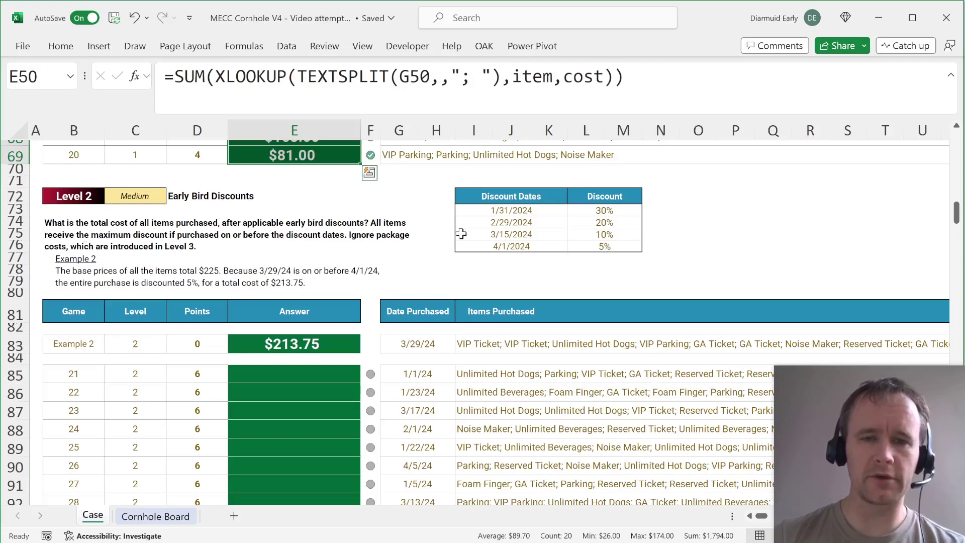
left_click(459, 210)
key("ctrl+shift+Down")
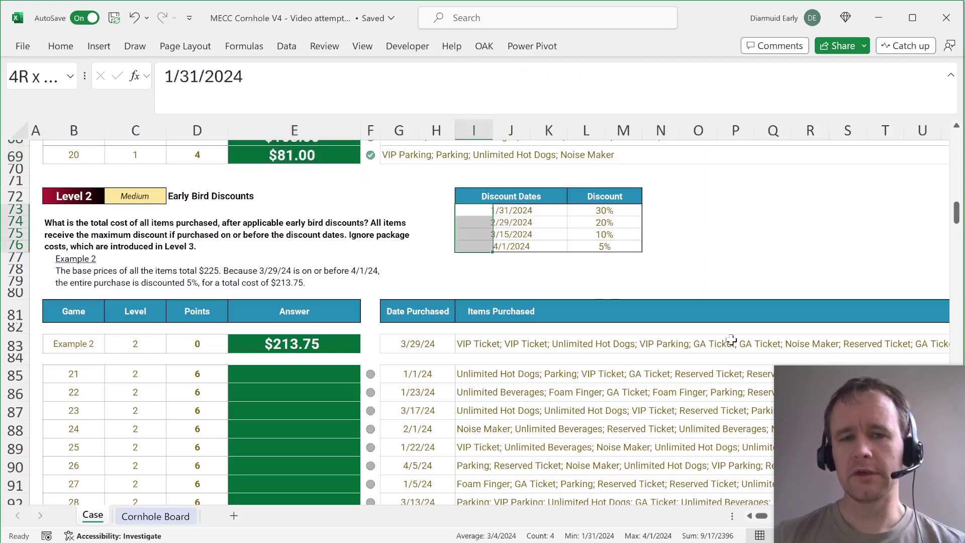
left_click(37, 74)
type("ddate")
key("Return")
- Define the name disc for the Level 2 discount percentages in L73:L76
key("ctrl+Right")
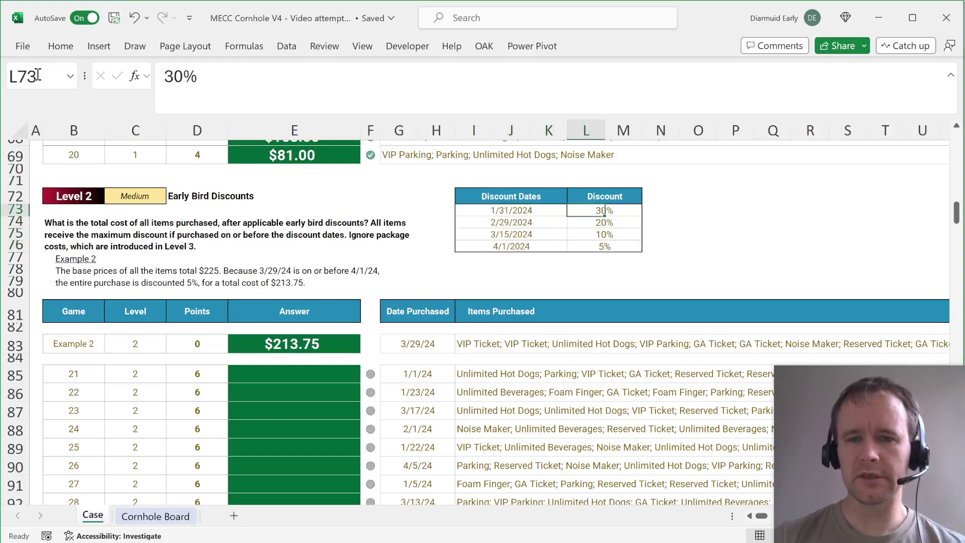
key("ctrl+shift+Down")
left_click(38, 74)
type("disc")
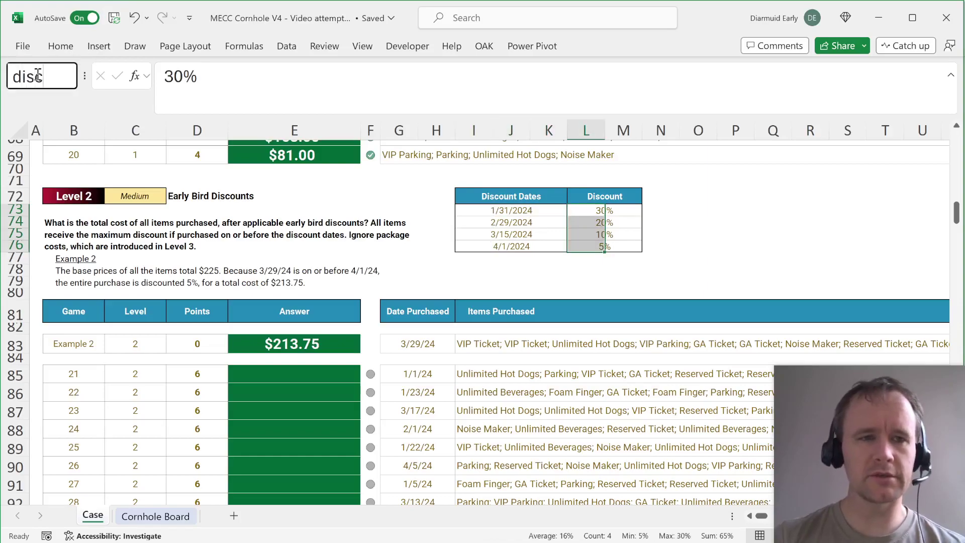
key("Return")
- Copy the cost formula from E69 to game 21's answer cell E85 and point its TEXTSPLIT reference at I85
left_click(300, 155)
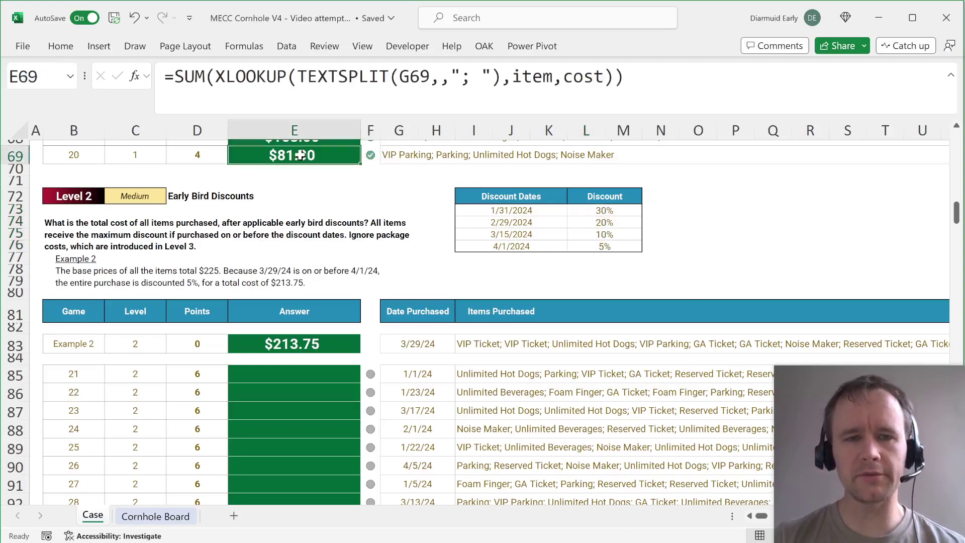
key("ctrl+c")
left_click(292, 374)
key("ctrl+v")
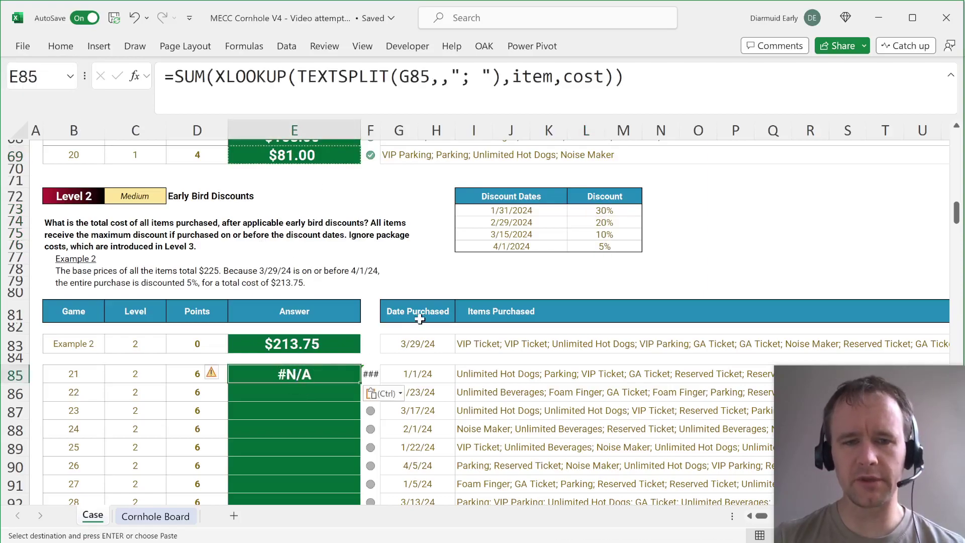
left_click(363, 98)
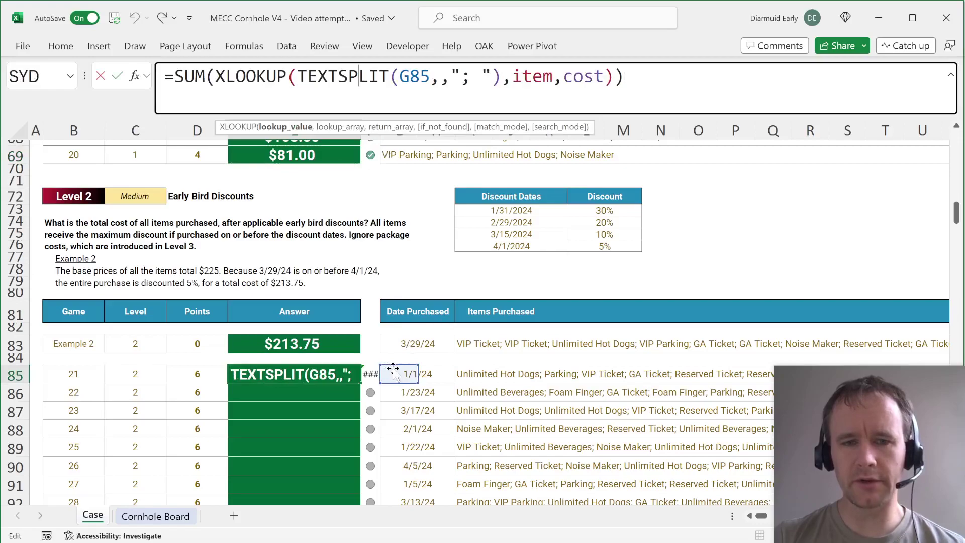
left_click_drag(400, 375, 461, 371)
key("Return")
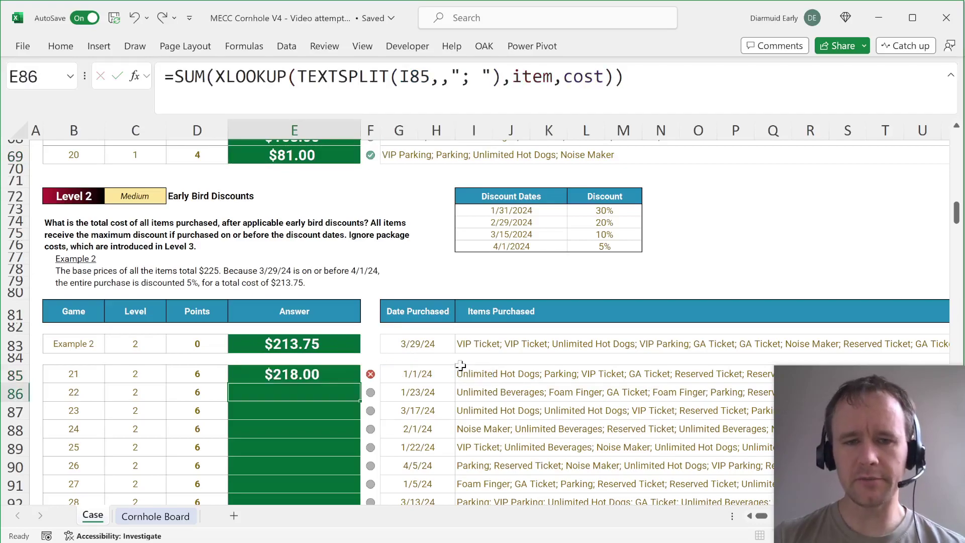
- Multiply the E85 total by (1-XLOOKUP(G85,ddate,disc,0)) to apply the early bird discount
key("Up")
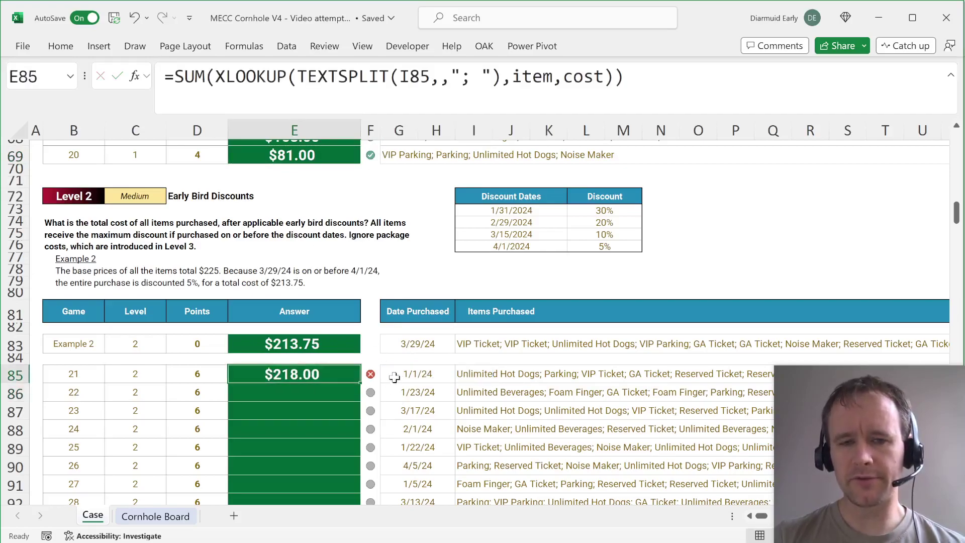
left_click(663, 70)
type("*(1-")
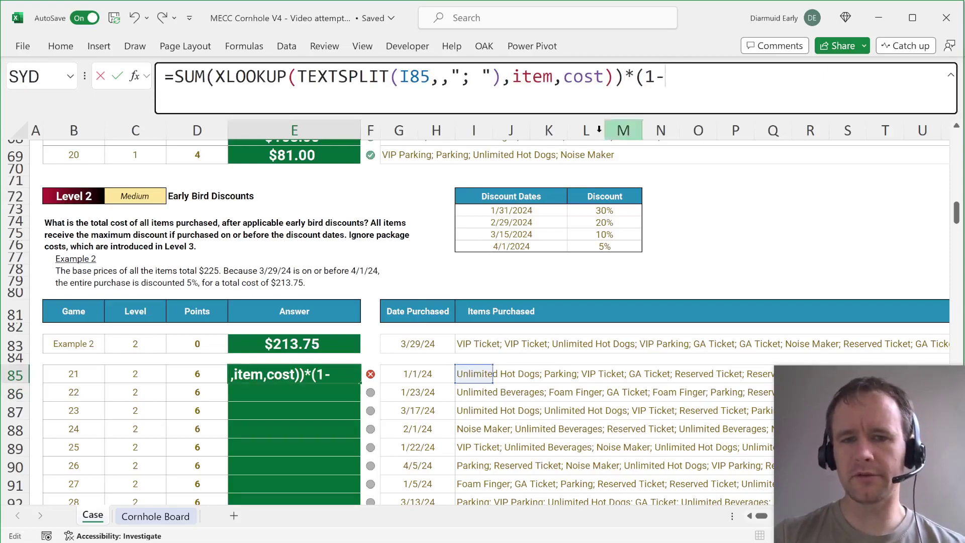
type("XLOOKUP(")
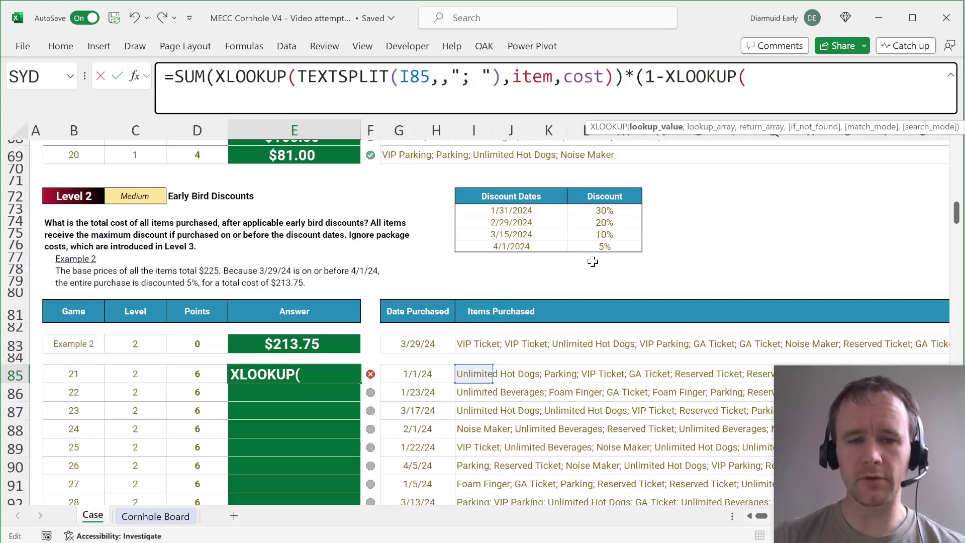
left_click(389, 374)
type(",")
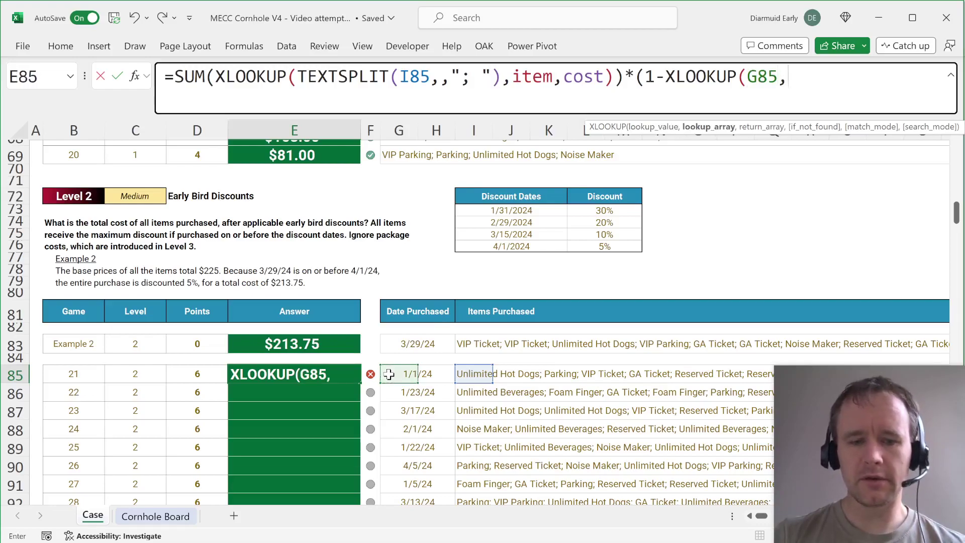
type("dd")
key("Tab")
type(",disc")
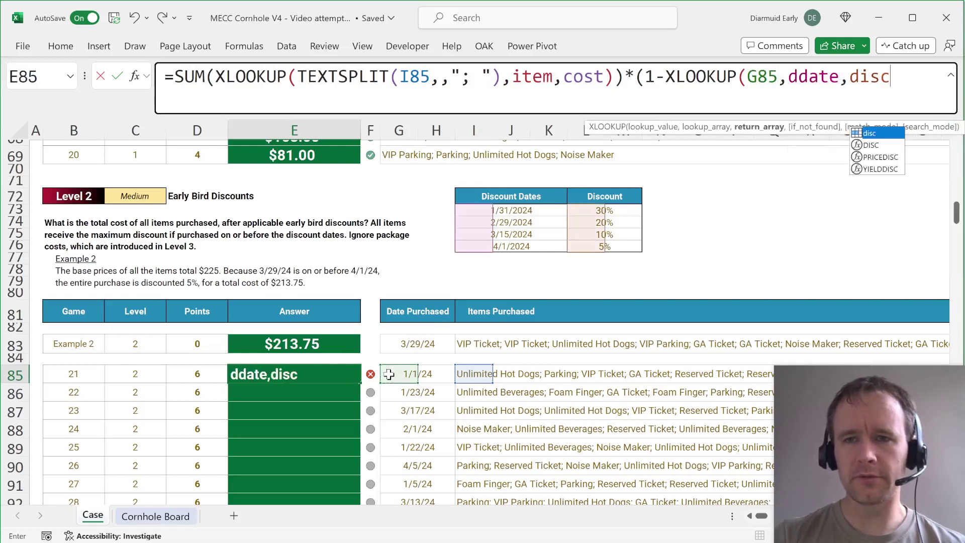
type(",0)")
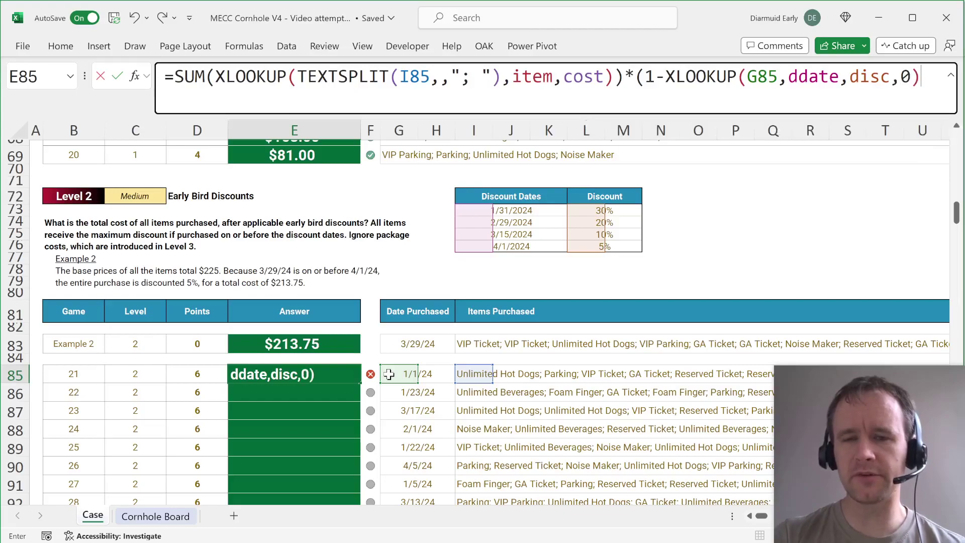
type(")")
key("Return")
- Commit the early bird discount formula in E85 and inspect its discount XLOOKUP arguments
key("Up")
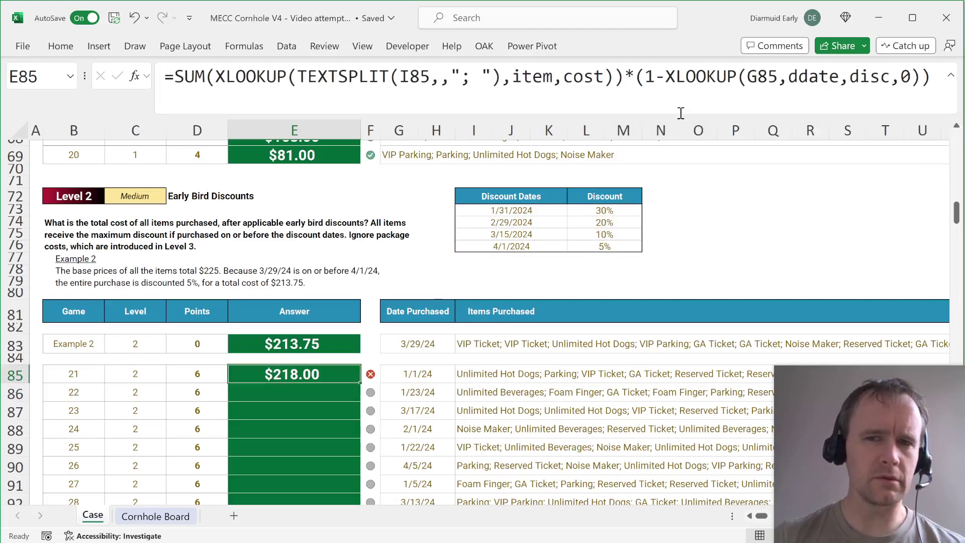
left_click(695, 90)
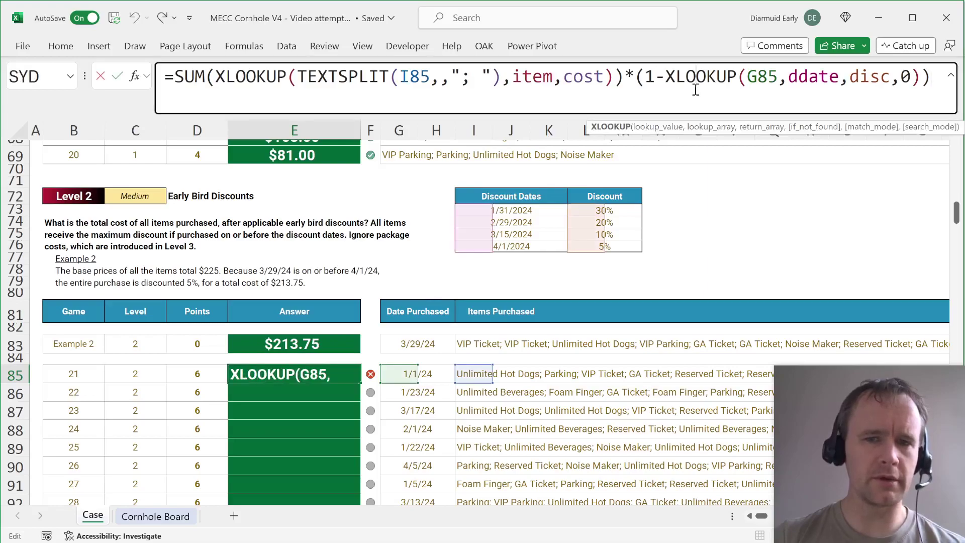
key("Escape")
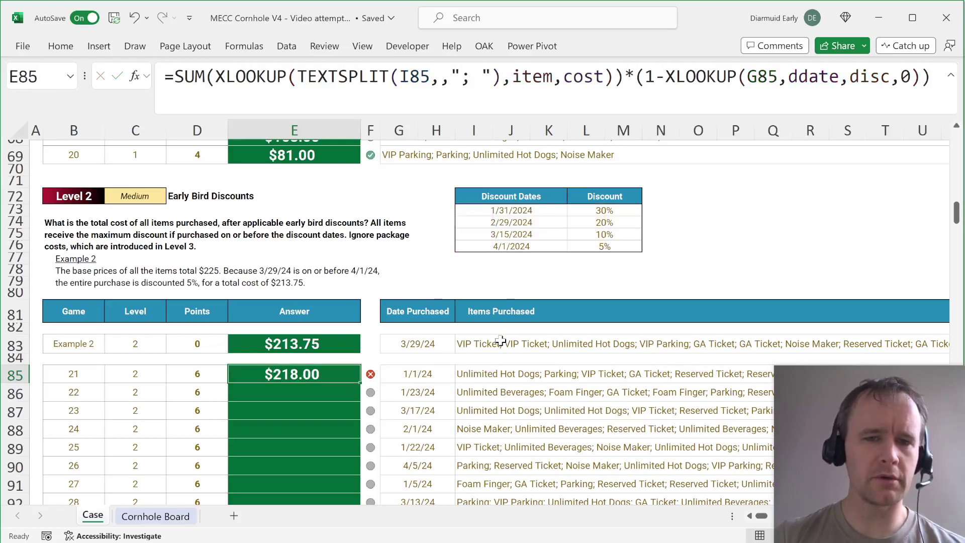
- Copy the E85 formula into E84 and point its references at Example 2's items in I83 and purchase date in G83
key("ctrl+c")
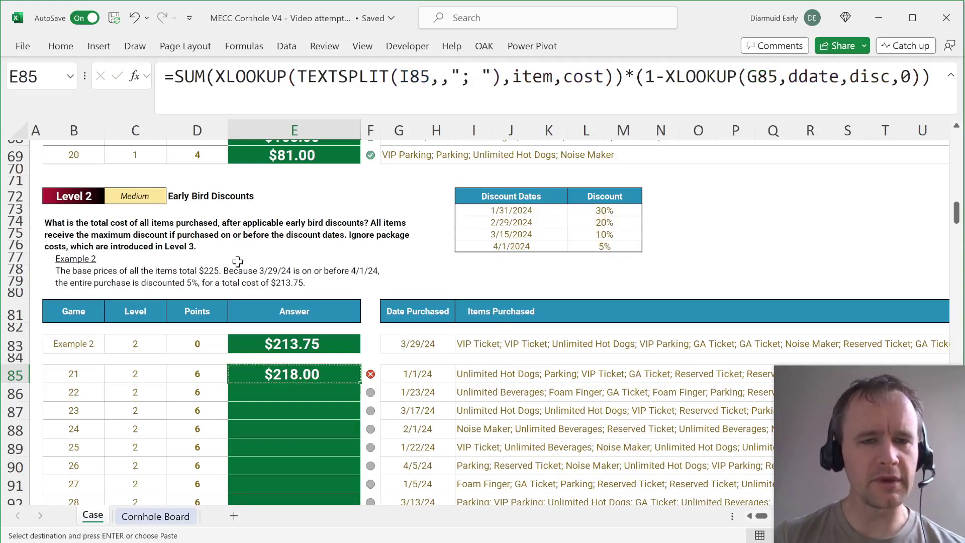
key("Up")
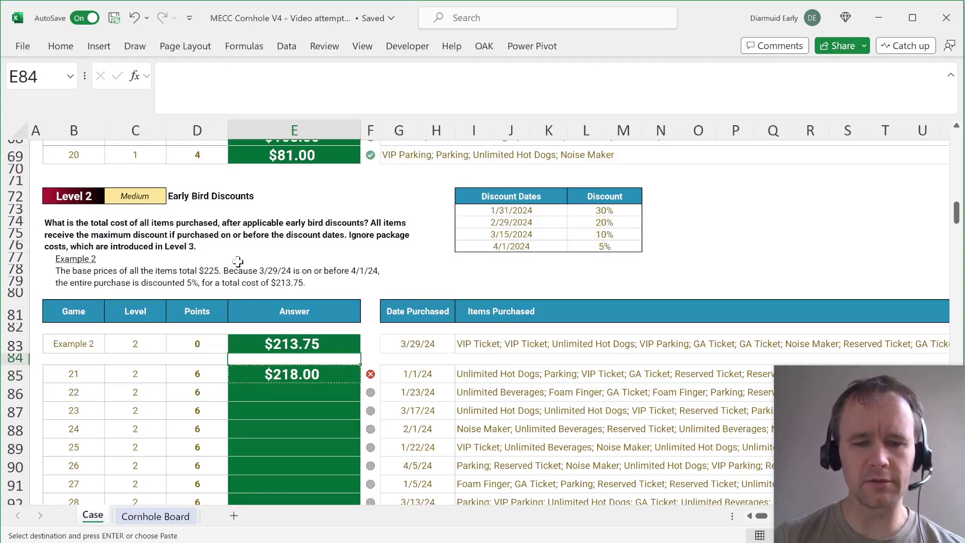
key("ctrl+v")
key("F2")
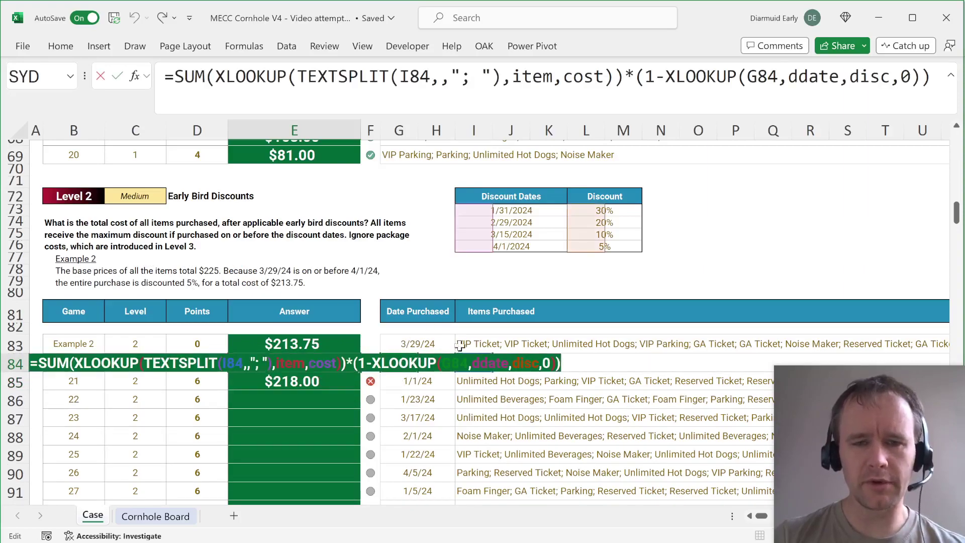
key("Escape")
left_click(522, 83)
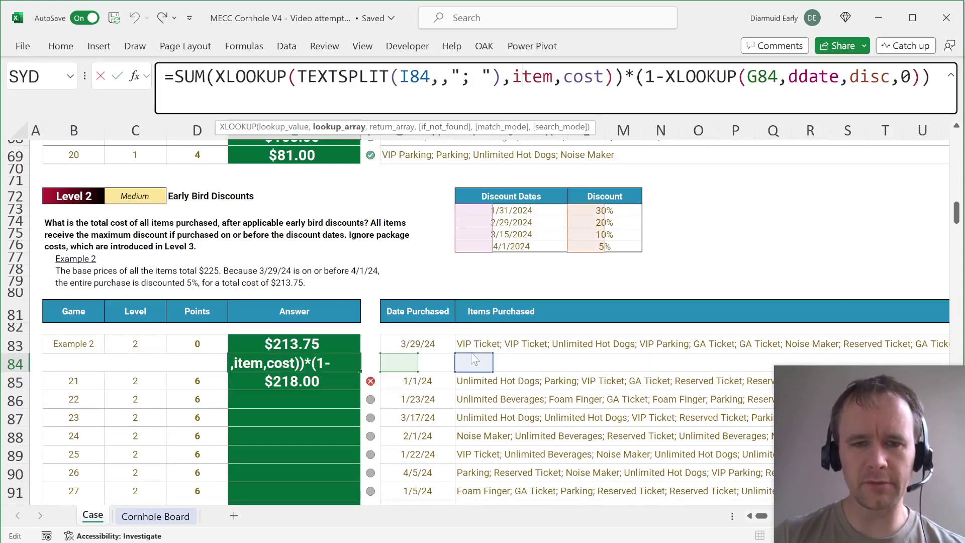
left_click_drag(474, 361, 474, 343)
left_click_drag(408, 371, 409, 343)
key("Return")
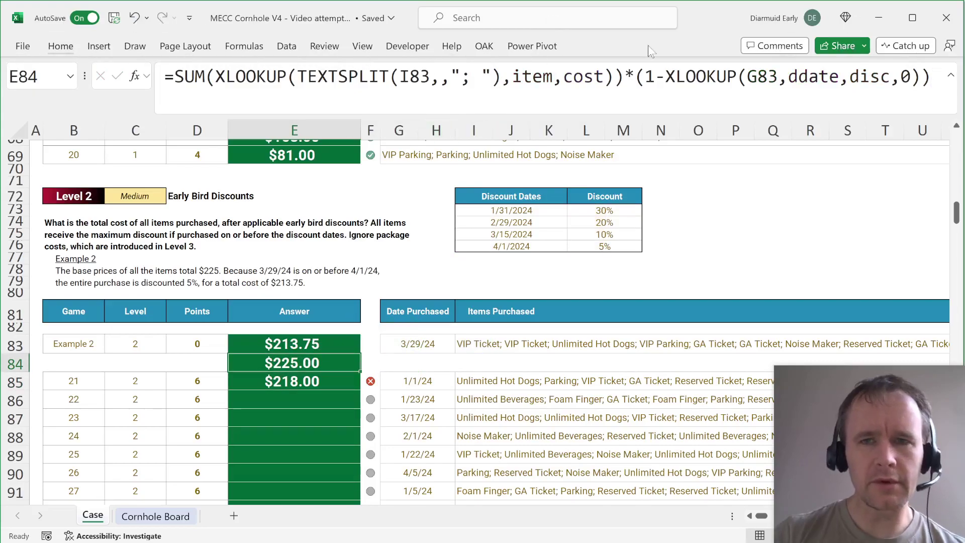
- Review the E84 test formula and the Level 2 discount dates in I73:I76 that it looks up
left_click(593, 67)
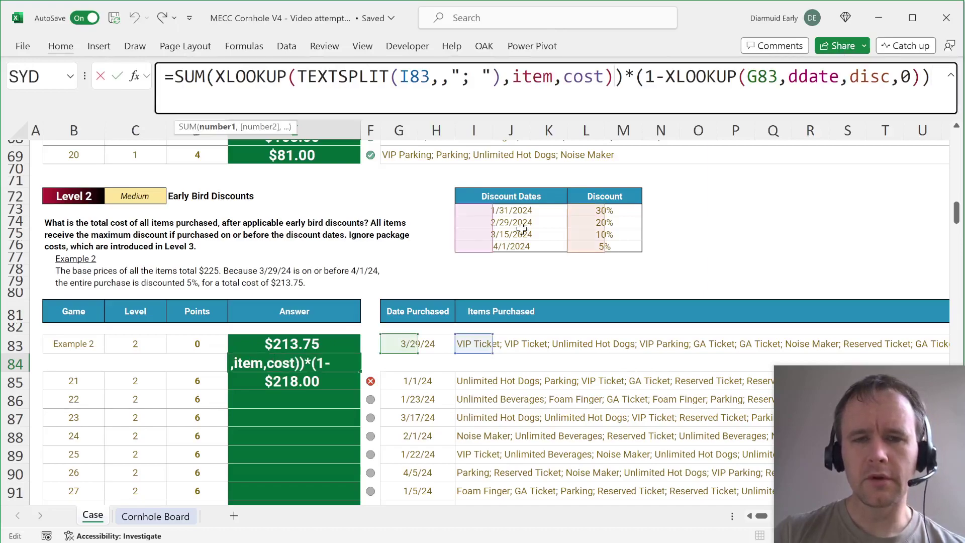
key("Escape")
left_click(470, 211)
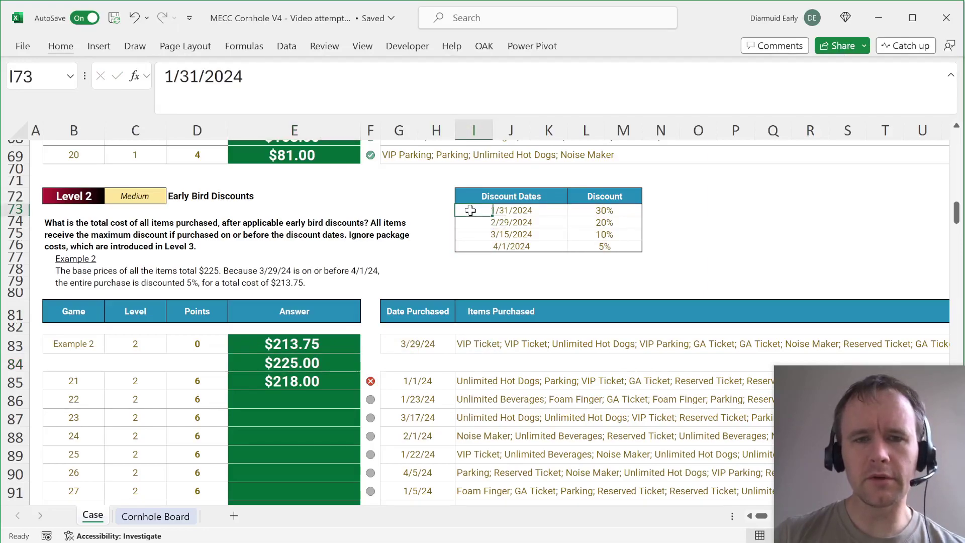
key("ctrl+shift+Down")
- Step through the E84 test formula with Evaluate Formula as far as the discount XLOOKUP
left_click(275, 362)
key("alt+t")
key("u")
key("f")
key("Return")
key("Return")
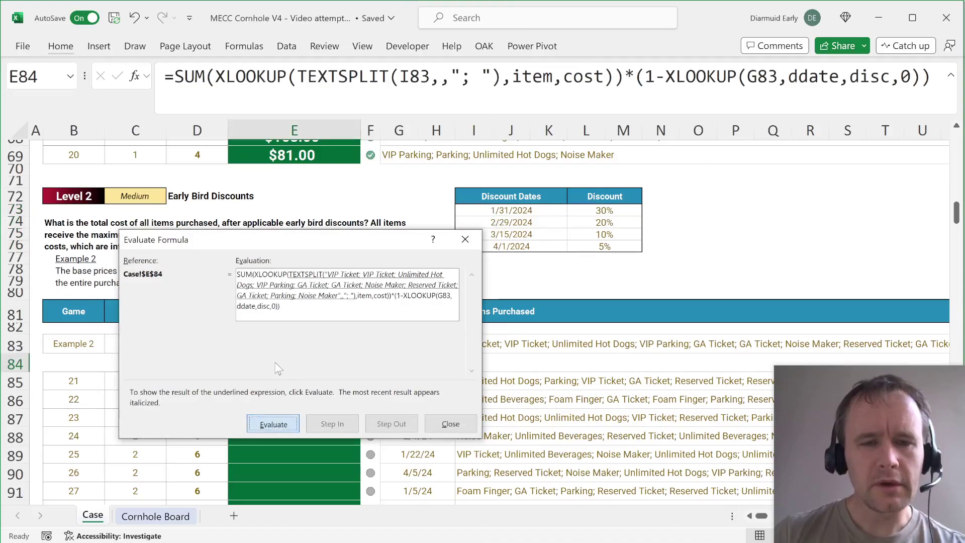
key("Return")
key("Return")
key("Return")
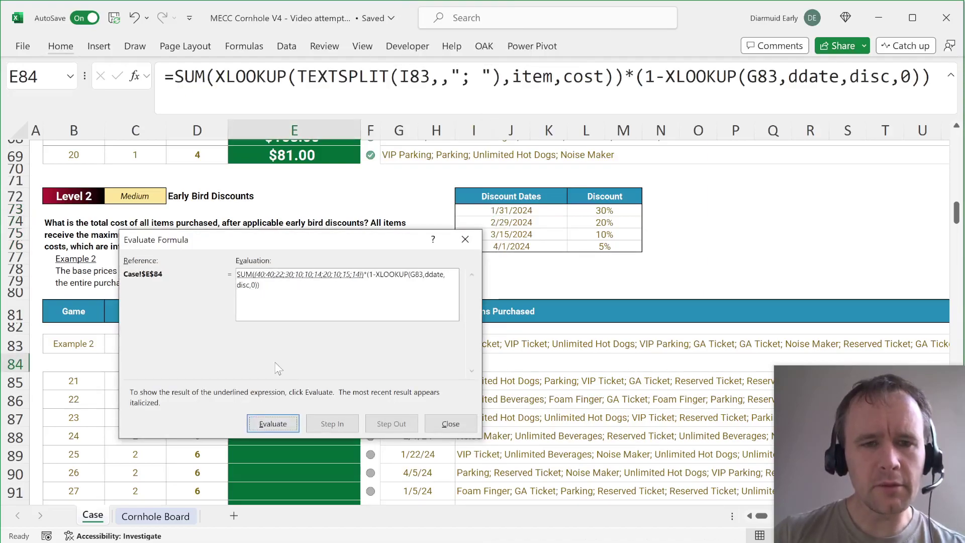
key("Return")
left_click_drag(307, 244, 612, 255)
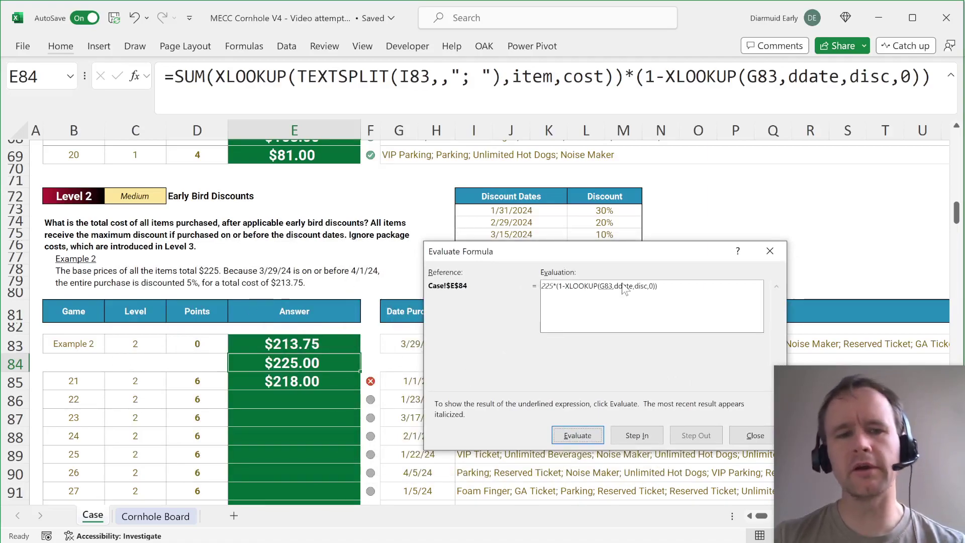
key("Escape")
- Set the match mode of the discount XLOOKUP in E85 to 1, exact match or next larger item
left_click(294, 382)
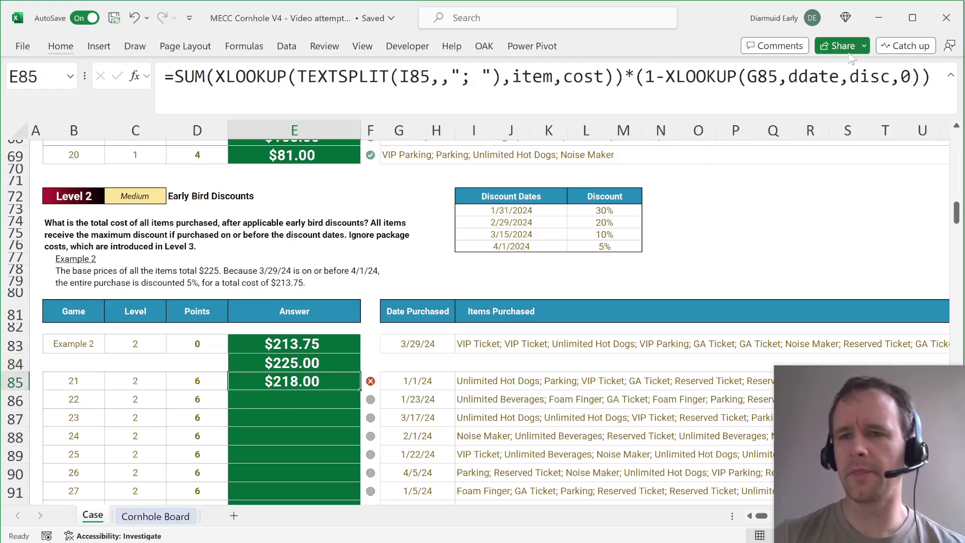
left_click(911, 77)
type(",")
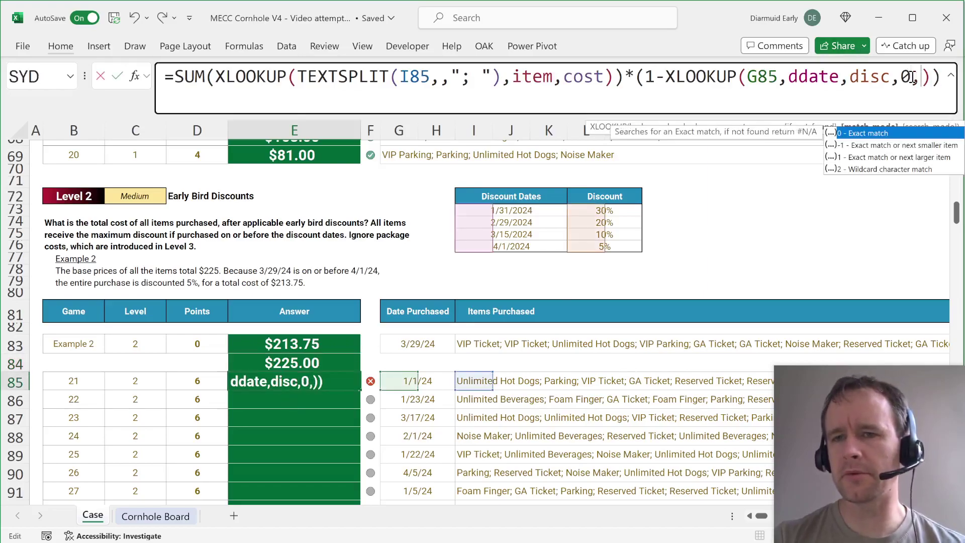
double_click(877, 157)
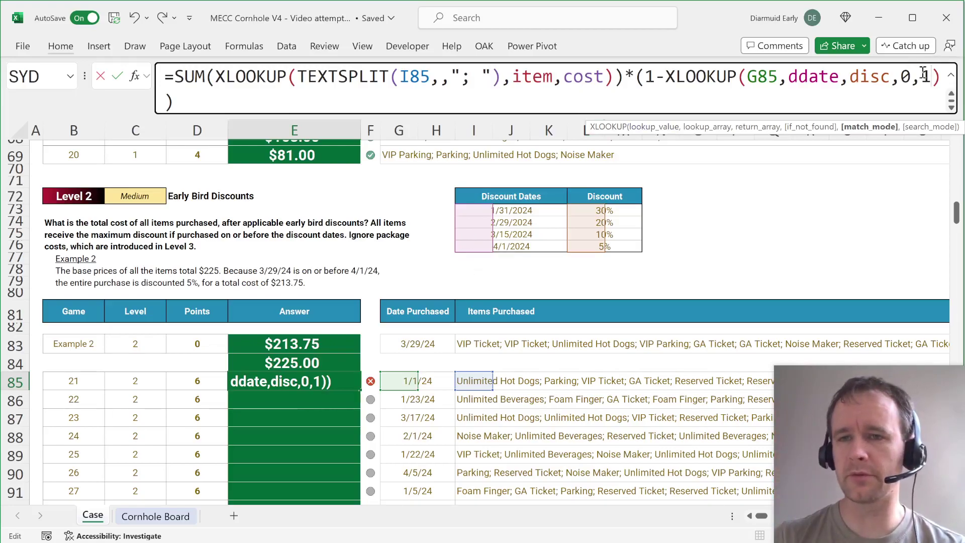
key("Return")
- Fill the E85 discount formula down through the remaining Level 2 answer cells to E104
key("Up")
key("Left")
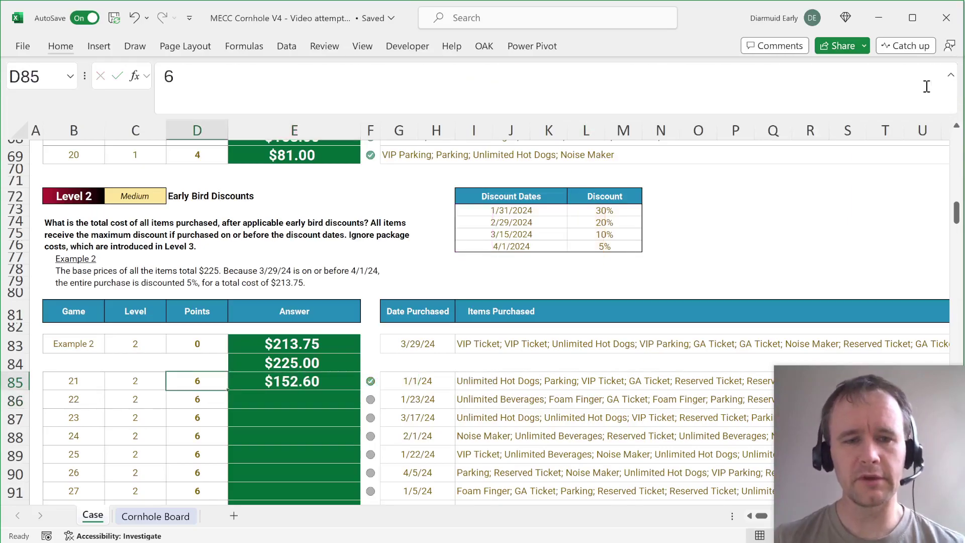
key("ctrl+Down")
key("Right")
key("ctrl+shift+Up")
key("ctrl+d")
key("Return")
- Clear the Example 2 test formula from E84
scroll(256, 481, "up", 2)
key("Up")
scroll(256, 482, "down", 1)
key("Left")
key("Right")
scroll(256, 482, "down", 3)
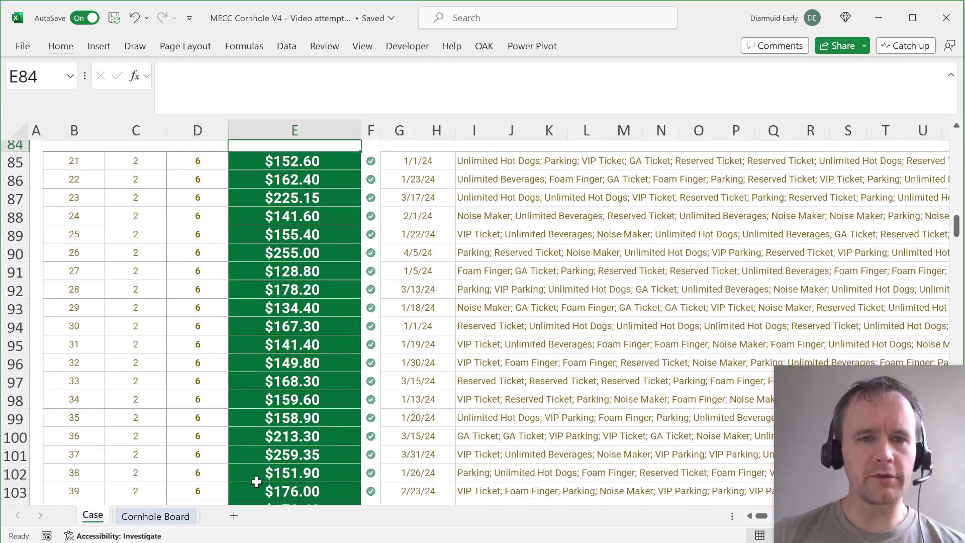
- Examine the Level 3 package discount rules, package names and included items in the package table
scroll(257, 482, "down", 3)
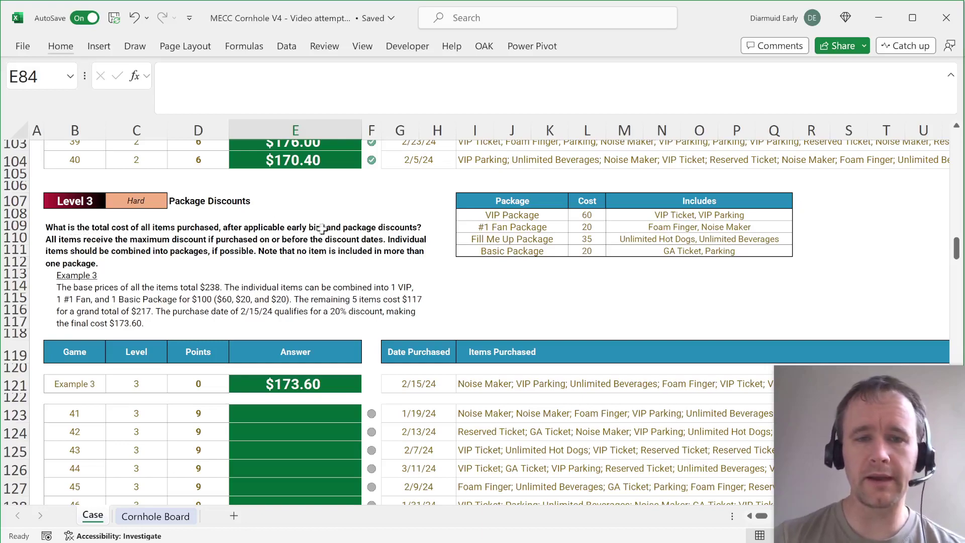
left_click_drag(472, 212, 475, 253)
left_click_drag(626, 211, 626, 262)
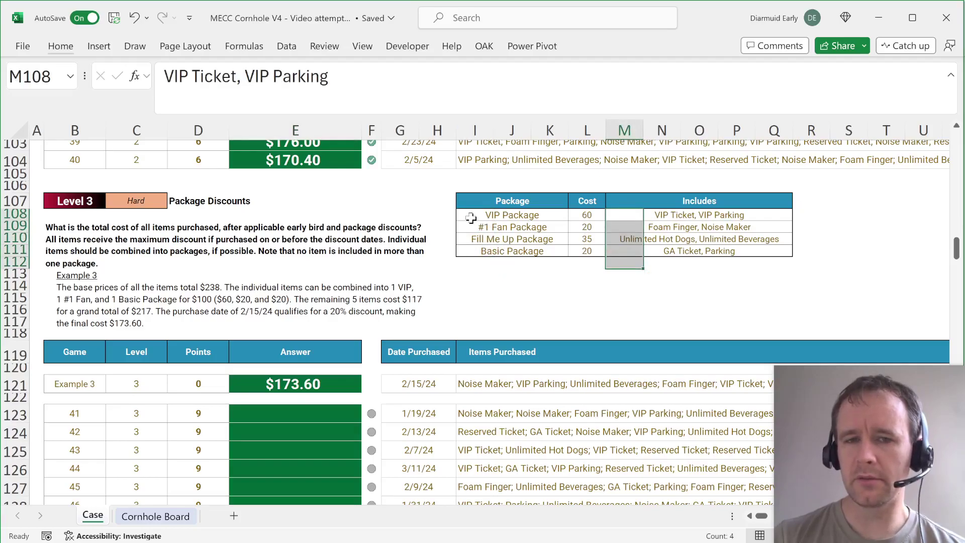
left_click_drag(470, 218, 471, 251)
key("ctrl+v")
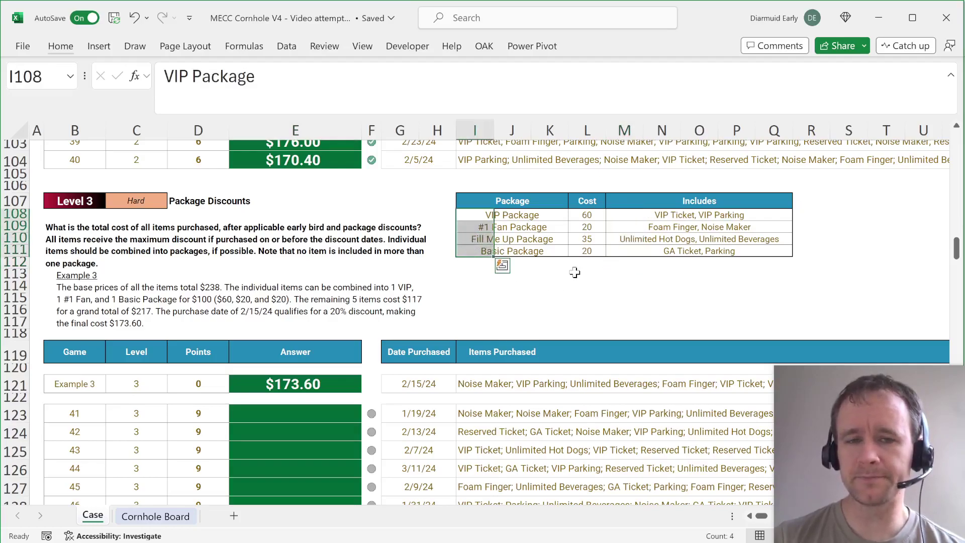
scroll(575, 272, "up", 2)
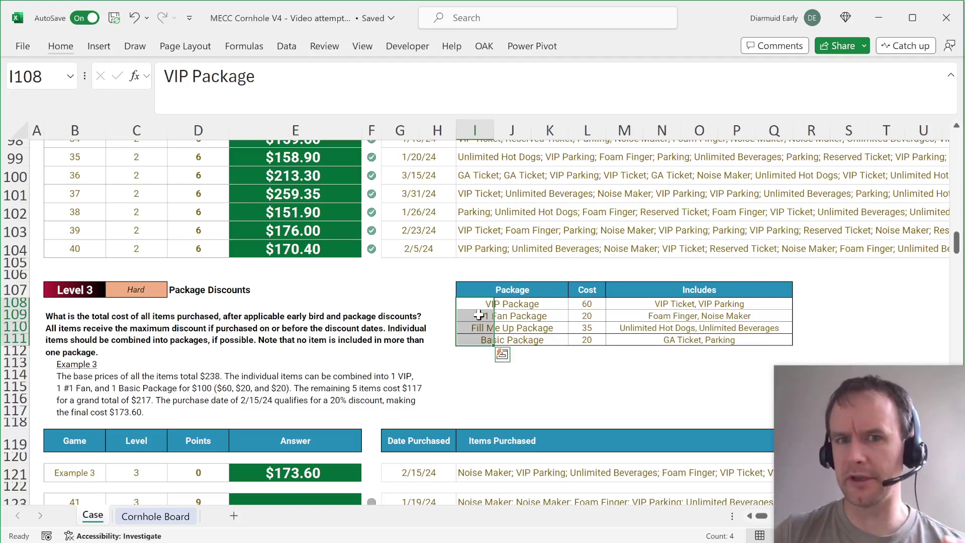
left_click_drag(622, 305, 621, 346)
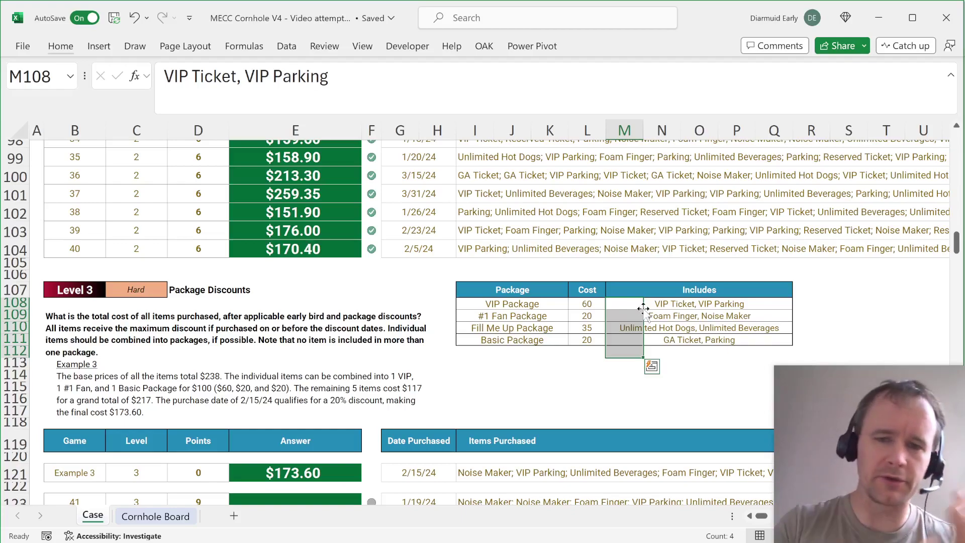
scroll(521, 292, "up", 1)
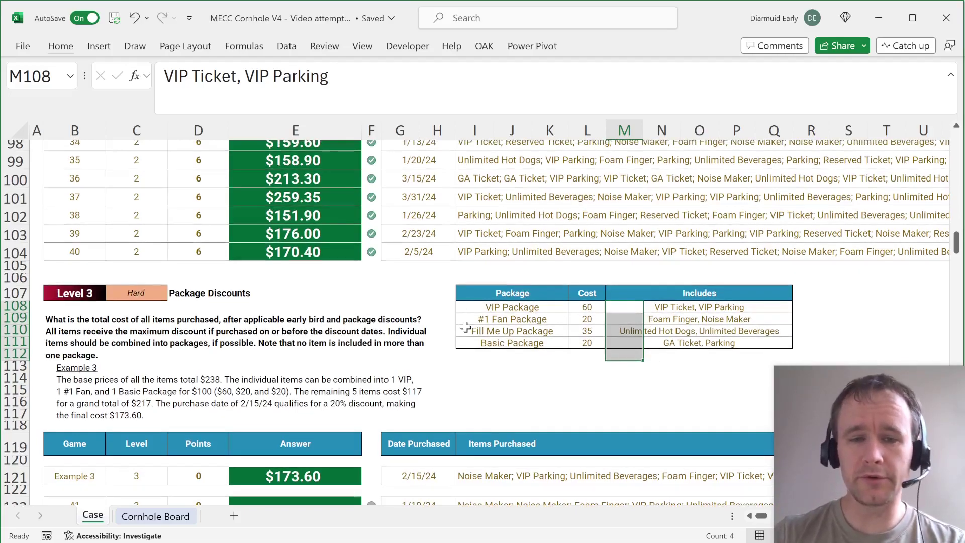
scroll(465, 327, "down", 4)
scroll(502, 267, "up", 1)
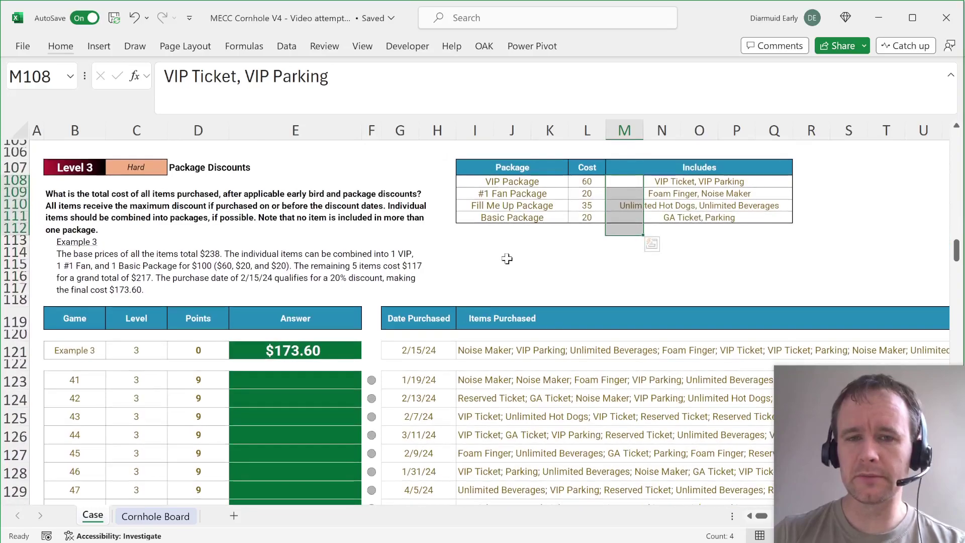
scroll(507, 259, "up", 2)
scroll(507, 258, "down", 1)
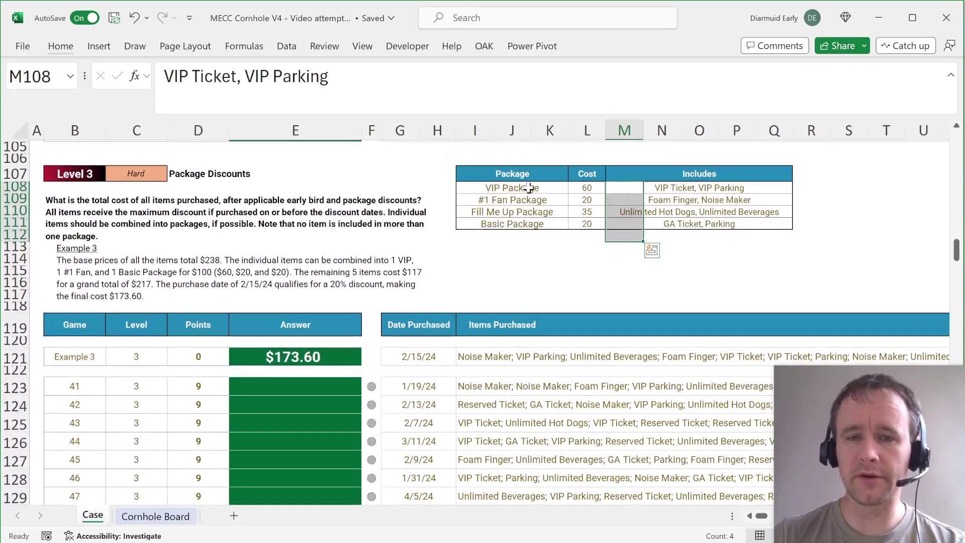
left_click(478, 190)
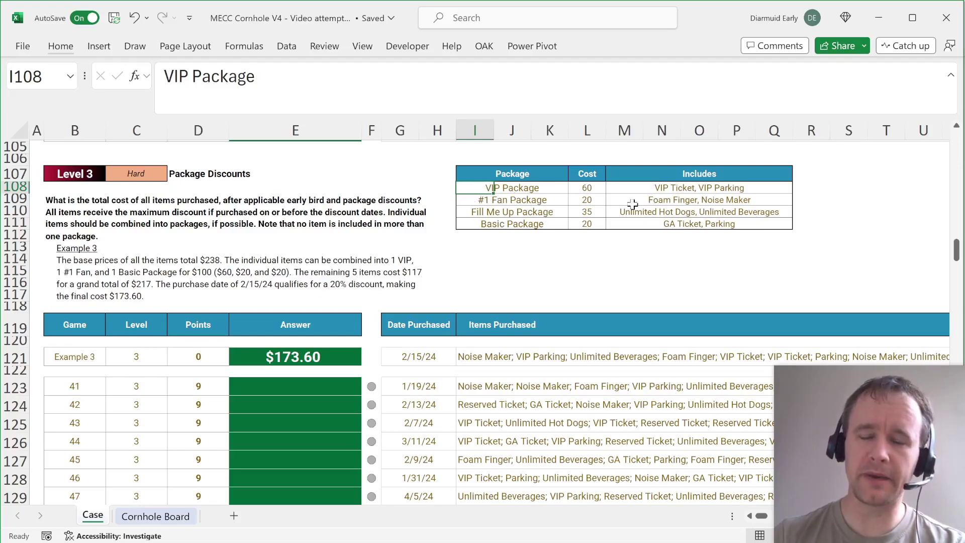
left_click_drag(619, 189, 609, 222)
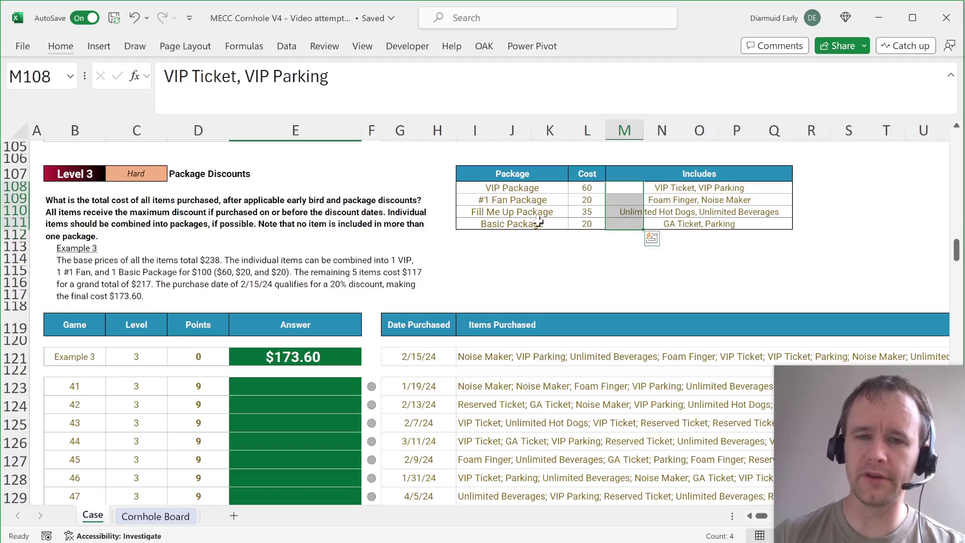
- Examine the Level 1 item table in I36:L44 to see how individual items relate to the Level 3 packages
scroll(543, 222, "up", 20)
scroll(543, 222, "up", 5)
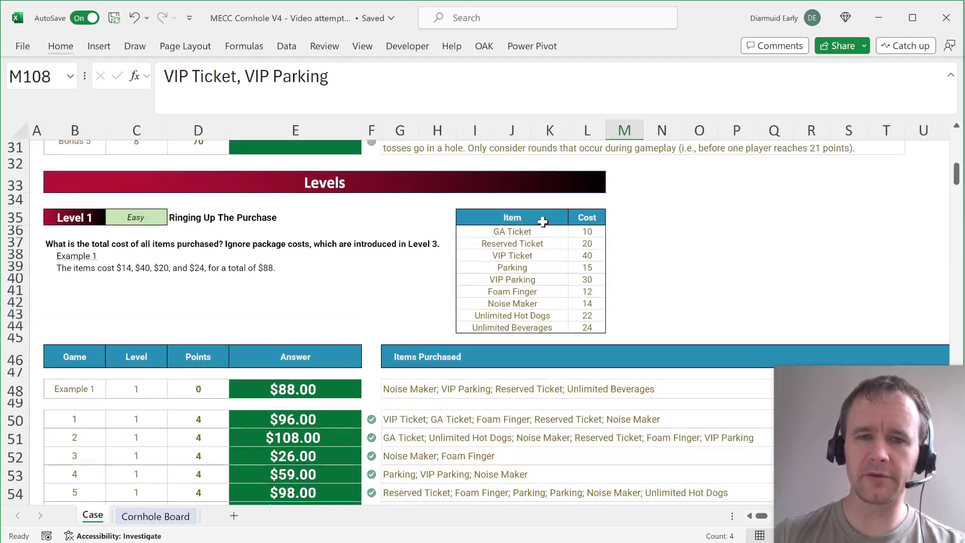
left_click(522, 231)
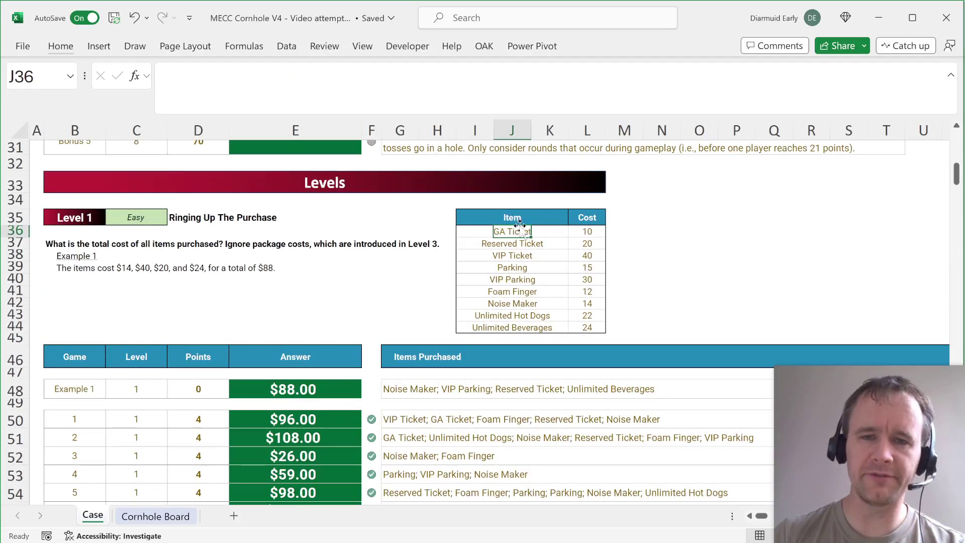
left_click(465, 232)
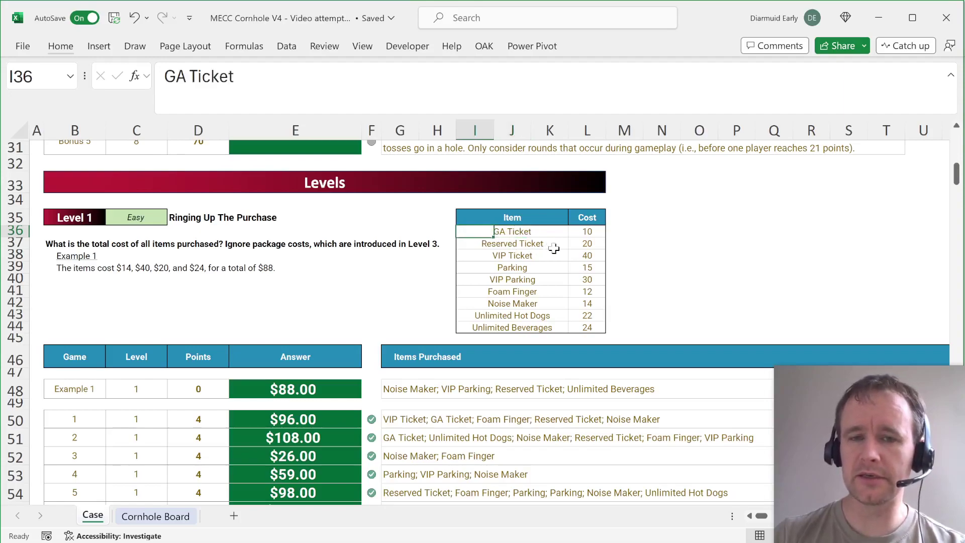
left_click(621, 230)
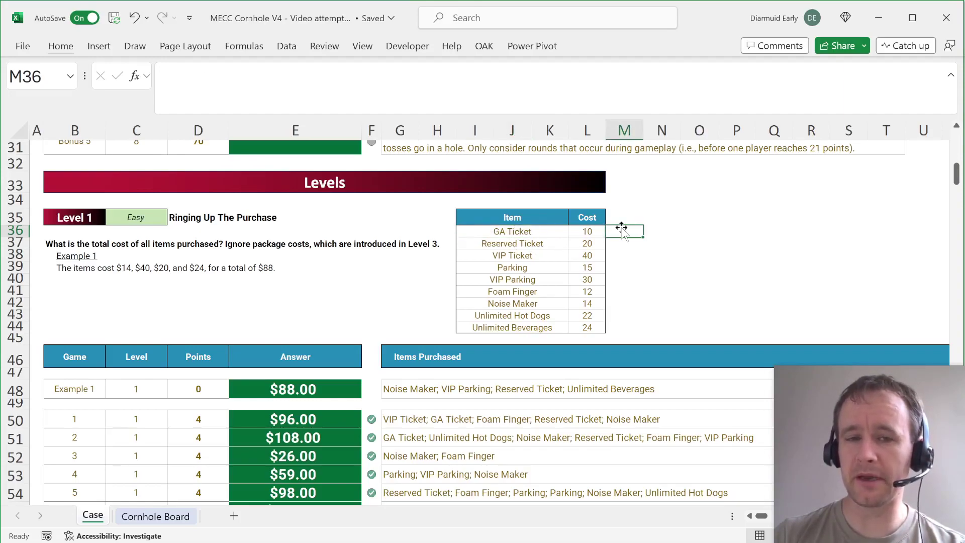
left_click(465, 242)
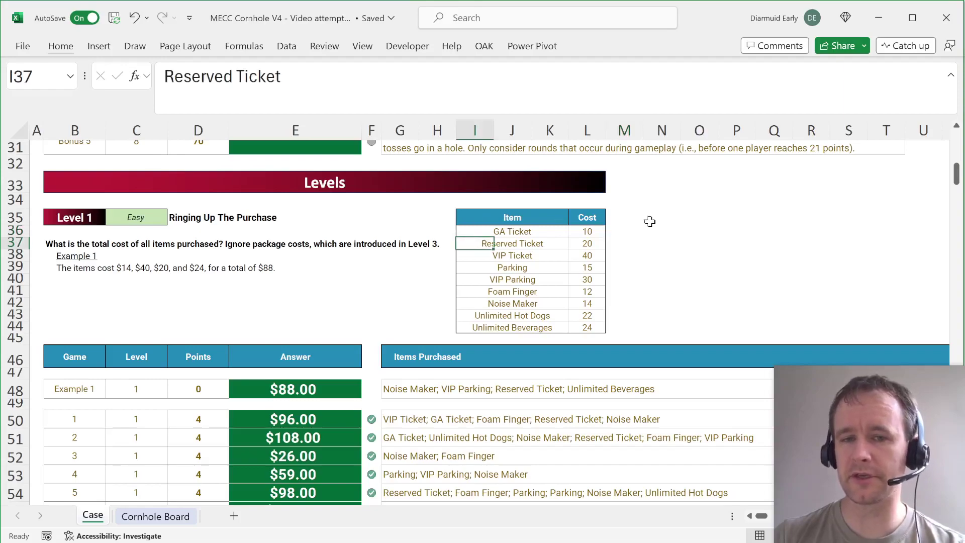
left_click(617, 245)
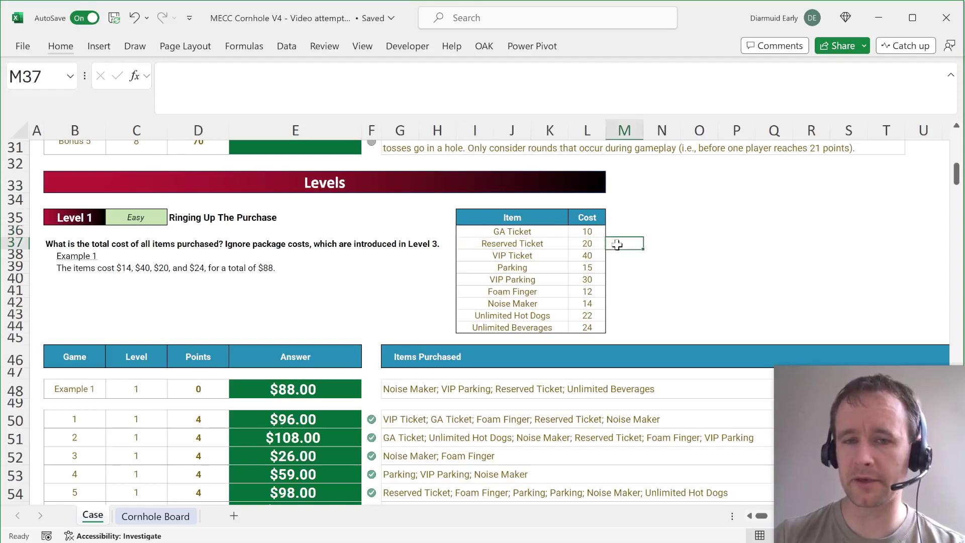
left_click_drag(474, 268, 474, 277)
left_click(476, 266)
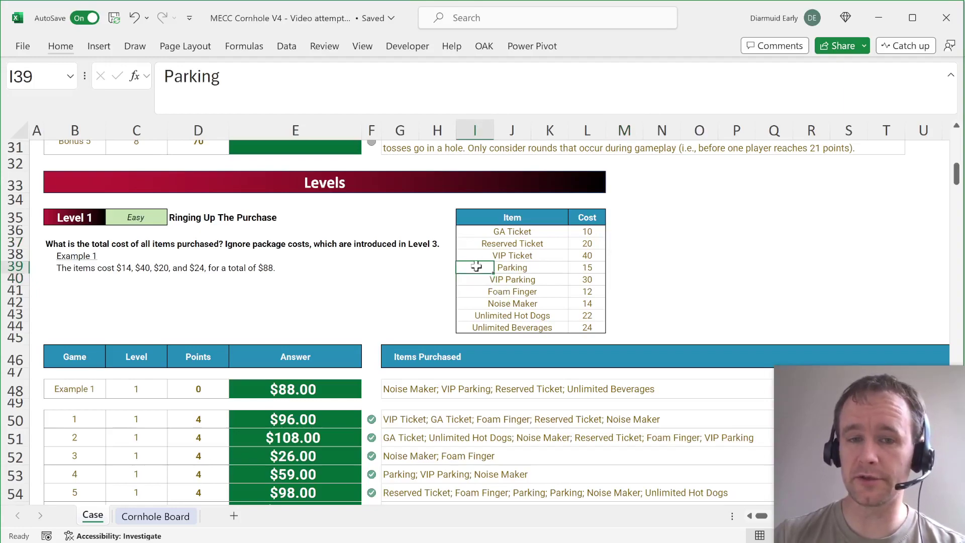
- Copy the Level 3 package table with its header, I107:Q111
left_click(475, 280)
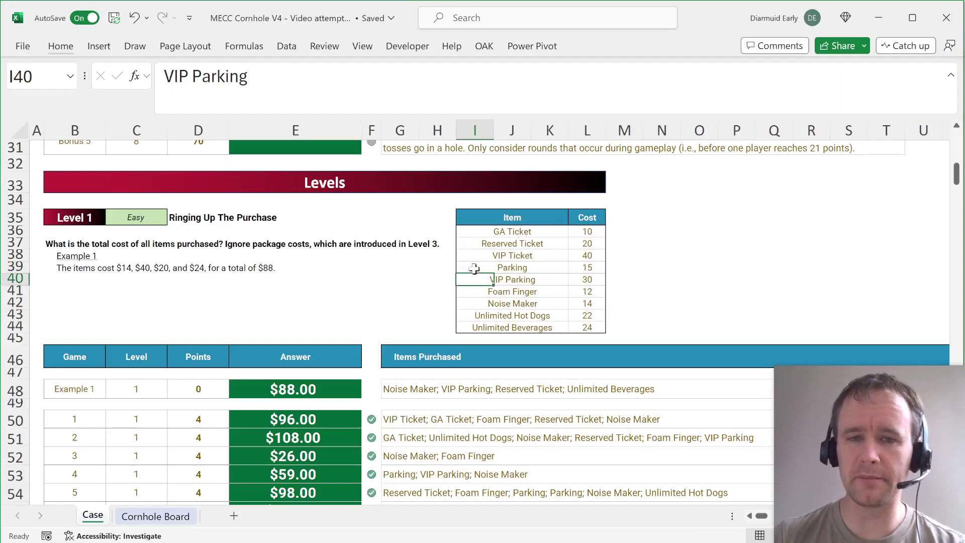
scroll(626, 267, "down", 20)
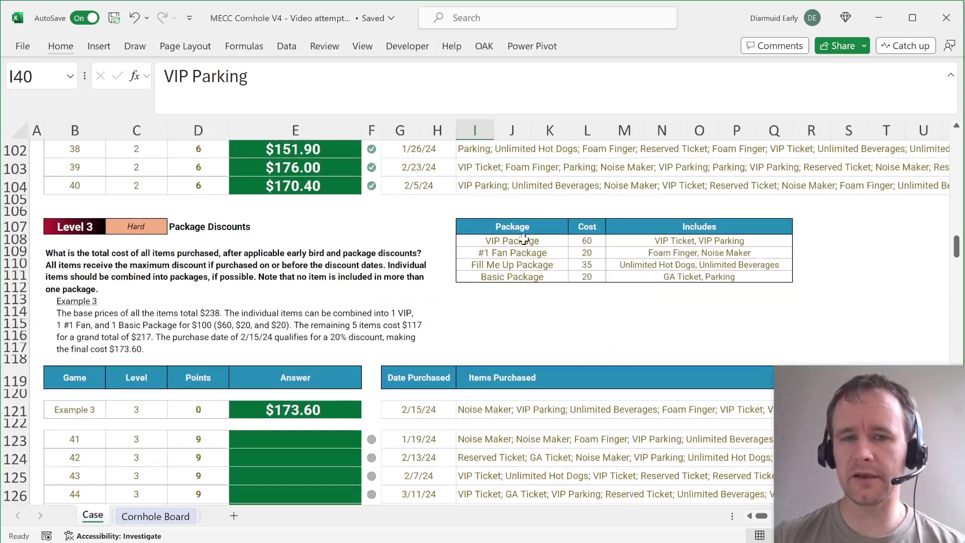
left_click(483, 228)
key("shift+Down")
key("shift+Down")
key("shift+Right")
key("shift+Down")
key("shift+Right")
key("shift+Right")
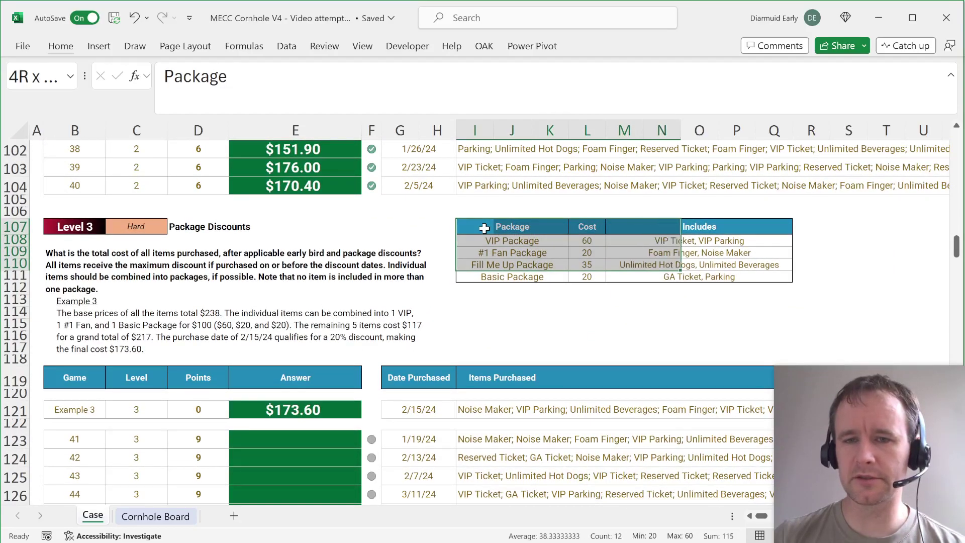
key("shift+Right")
key("shift+Down")
key("shift+Right")
key("shift+Right")
key("ctrl+c")
- Paste the copied package table beside the Level 1 item table, starting at P36
scroll(660, 215, "up", 13)
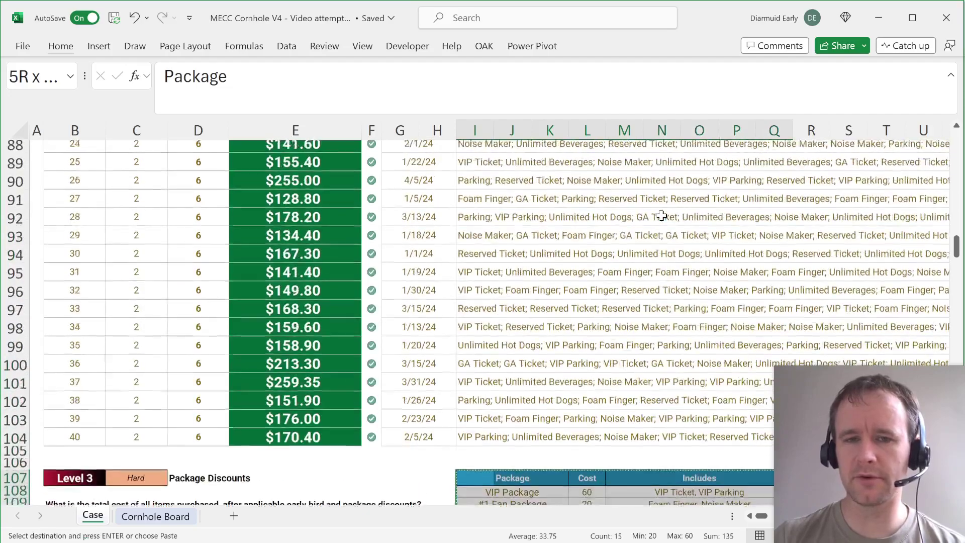
scroll(661, 215, "right", 1)
scroll(661, 215, "left", 1)
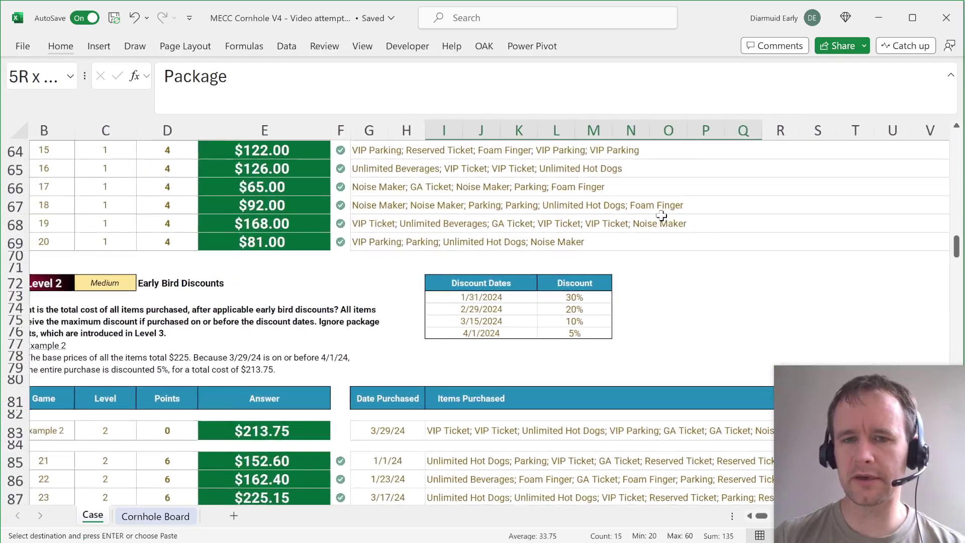
scroll(661, 215, "up", 11)
left_click(711, 219)
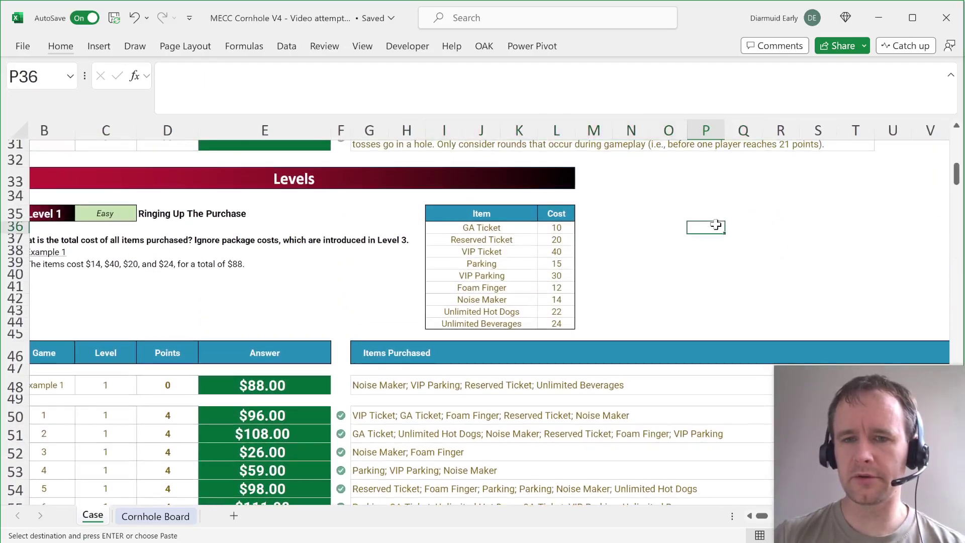
key("ctrl+v")
- Enter the heading "Package" in M35, next to the Cost heading of the item table
left_click(582, 211)
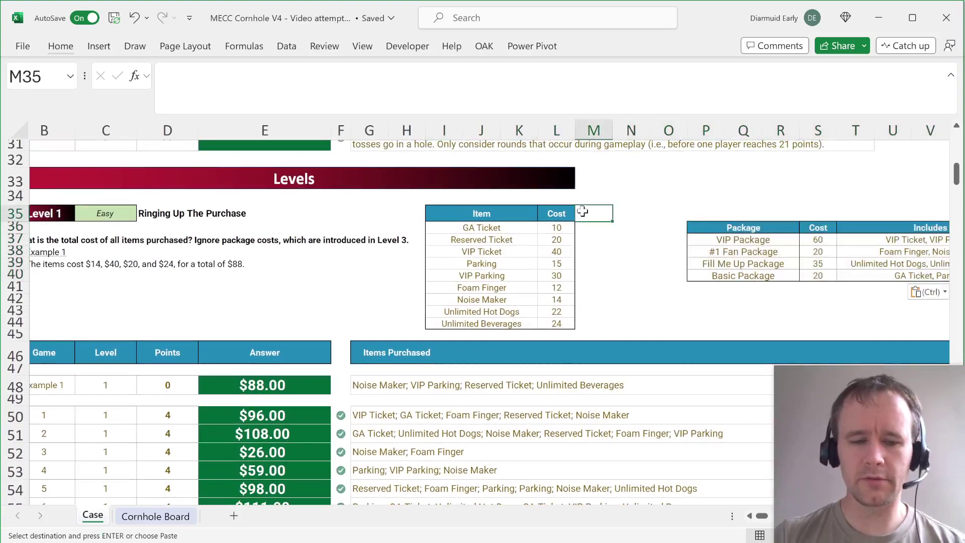
type("Package")
key("Return")
- Copy only the formatting of the Cost column, L35:L44, onto the new Package column M35:M44
key("Left")
key("Up")
key("ctrl+shift+Down")
key("ctrl+c")
key("Right")
key("alt+h")
key("v")
key("r")
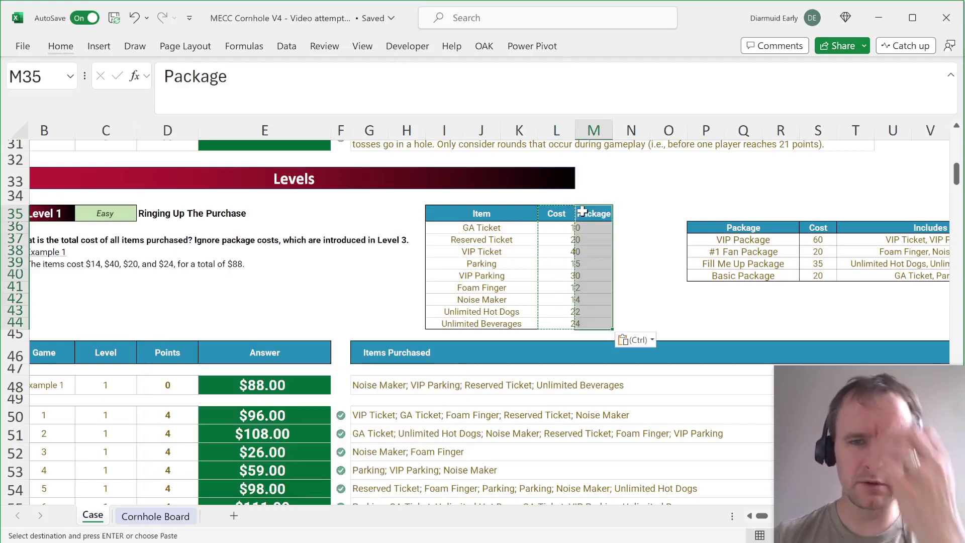
key("Left")
key("Down")
key("ctrl+shift+Down")
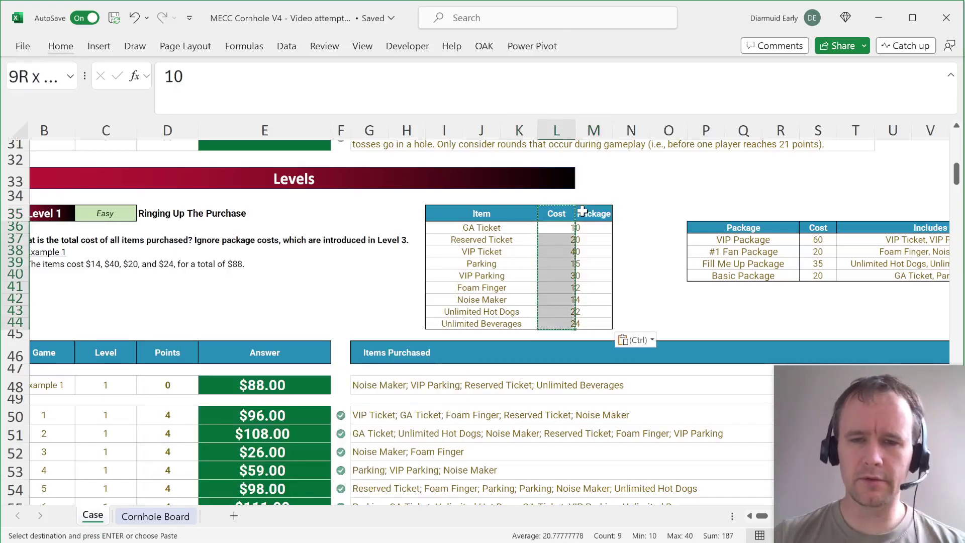
key("Escape")
key("Right")
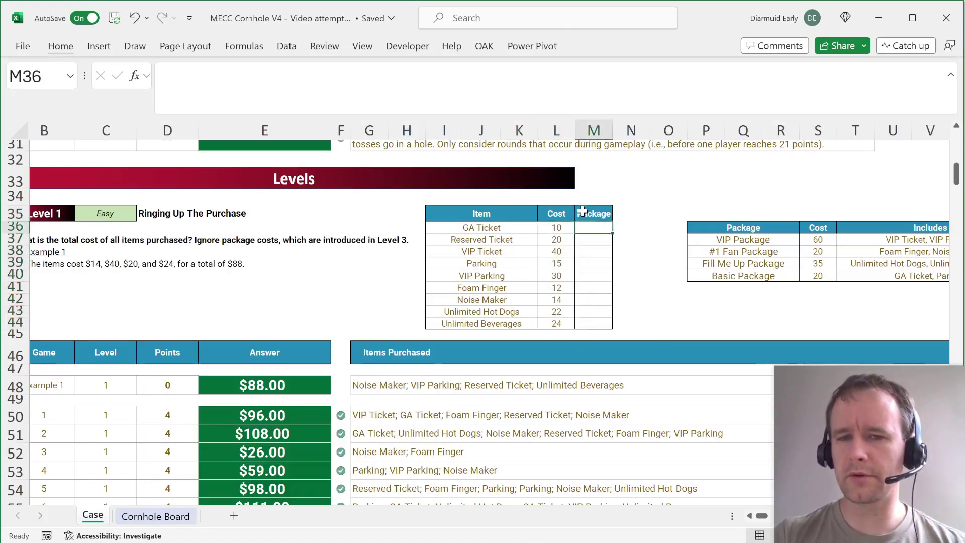
- Copy "VIP Package" from P37 into M38 as the package for VIP Ticket
key("Down")
key("Right")
key("Right")
key("Right")
key("Right")
key("Right")
key("Right")
key("Right")
key("Right")
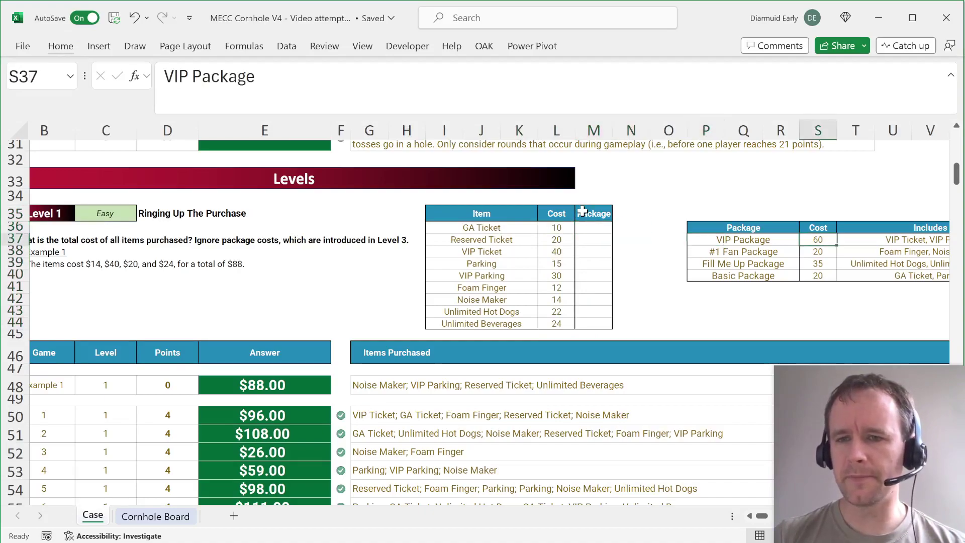
key("Right")
key("Right")
key("Right")
key("Left")
key("Left")
key("Left")
key("Left")
key("Left")
key("Left")
key("Left")
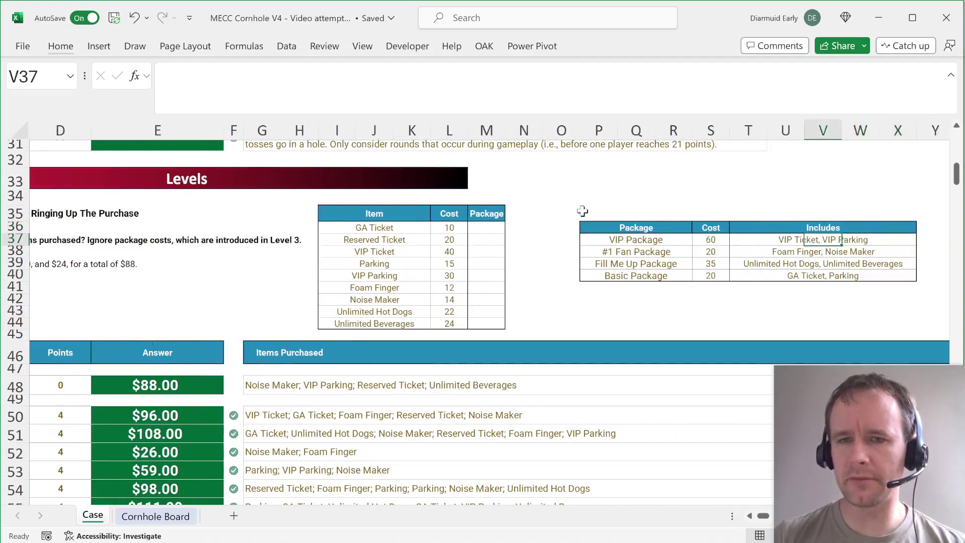
key("Left")
key("ctrl+c")
key("Left")
key("Left")
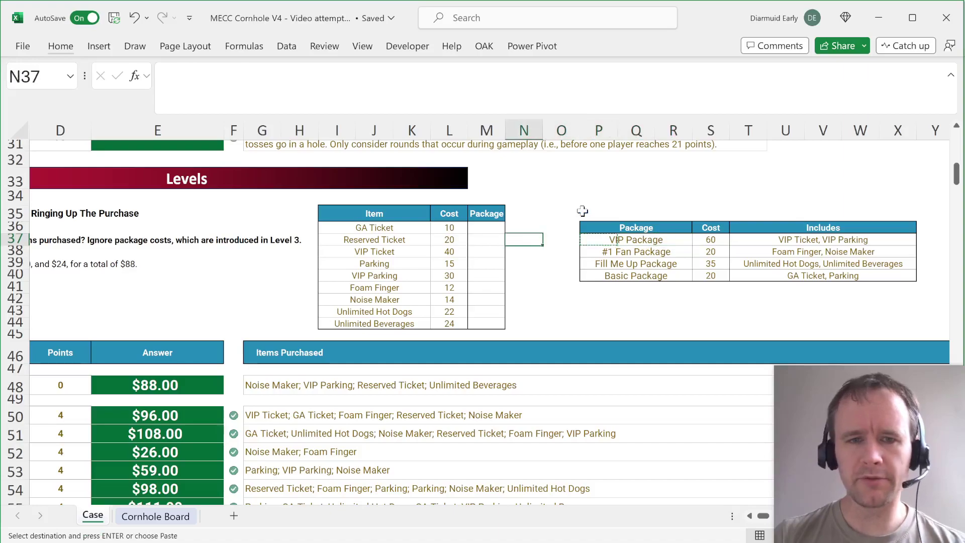
key("Left")
key("Down")
key("ctrl+v")
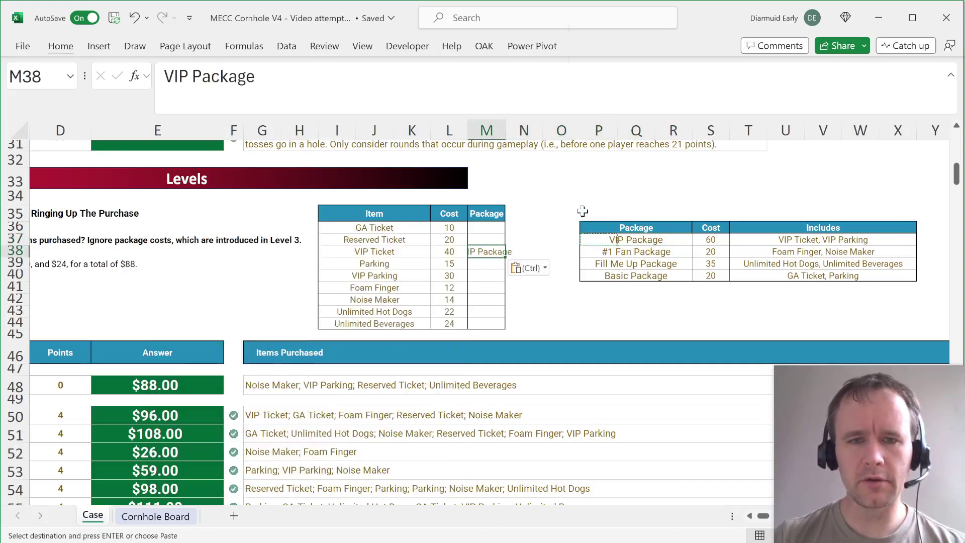
- Paste "VIP Package" into M40 for VIP Parking and autofit the width of column M
key("Down")
key("Down")
key("ctrl+v")
key("alt+h")
key("o")
key("i")
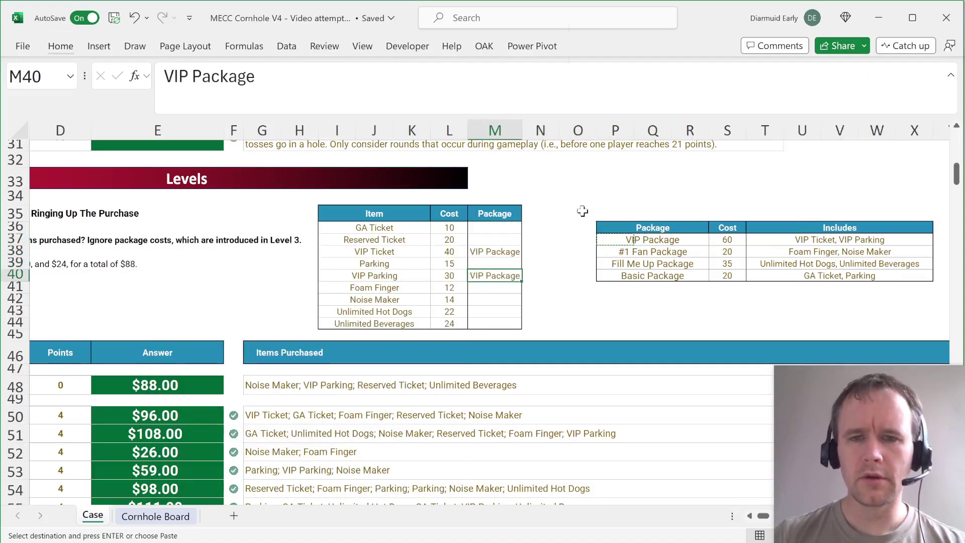
- Copy "#1 Fan Package" from P38 into M41:M42 for Foam Finger and Noise Maker
key("Up")
key("Right")
key("Right")
key("Right")
key("Up")
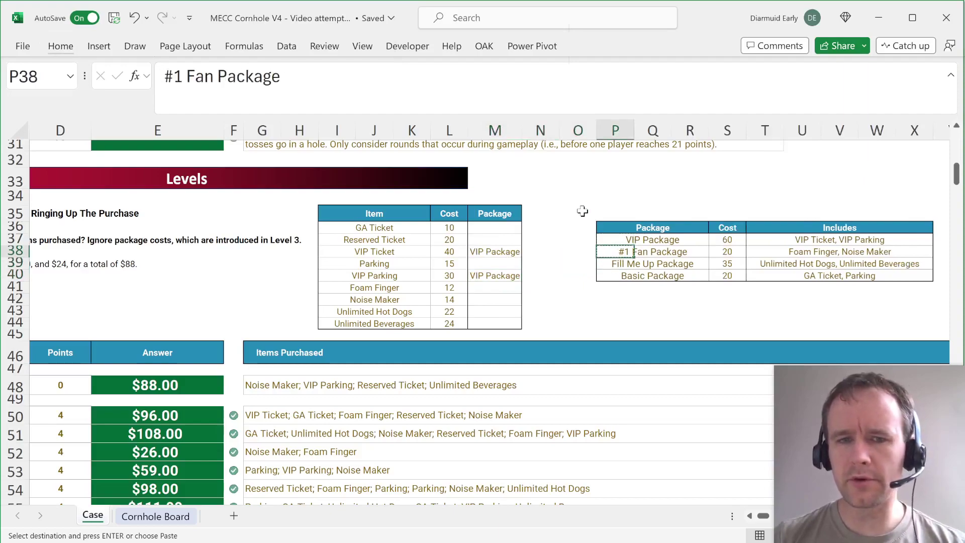
key("Left")
key("Down")
key("Down")
key("Down")
key("Left")
key("Left")
key("shift+Down")
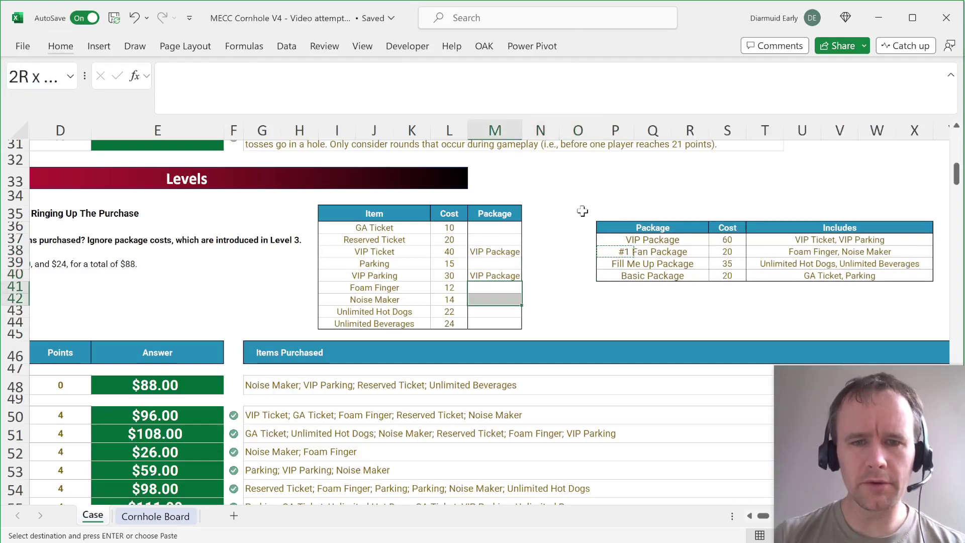
key("ctrl+v")
- Copy "Fill Me Up Package" from P39 into M43:M44 for Unlimited Hot Dogs and Unlimited Beverages, and autofit column M
key("Up")
key("Up")
key("Right")
key("Right")
key("Right")
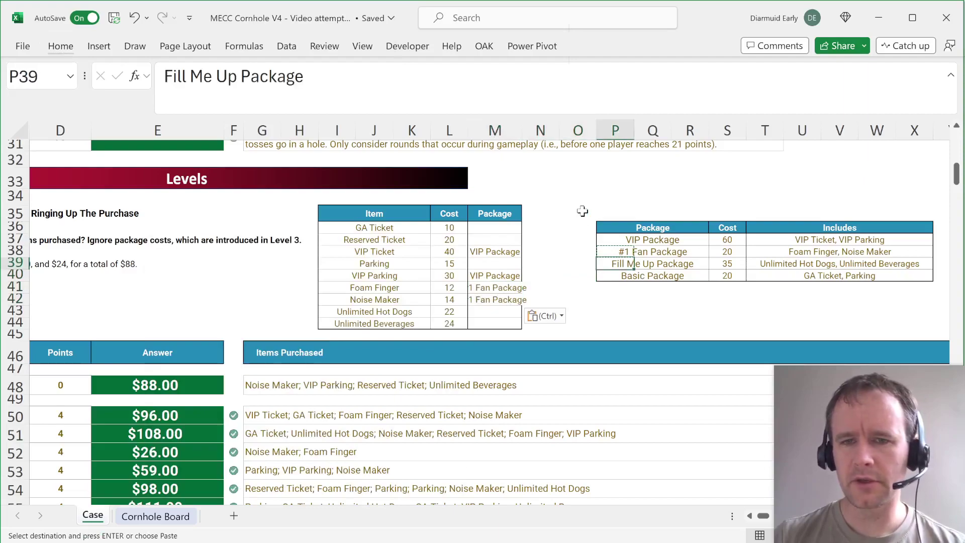
key("Left")
key("Right")
key("Right")
key("Right")
key("Left")
key("Left")
key("Down")
key("Down")
key("Left")
key("Left")
key("Down")
key("Down")
key("shift+Down")
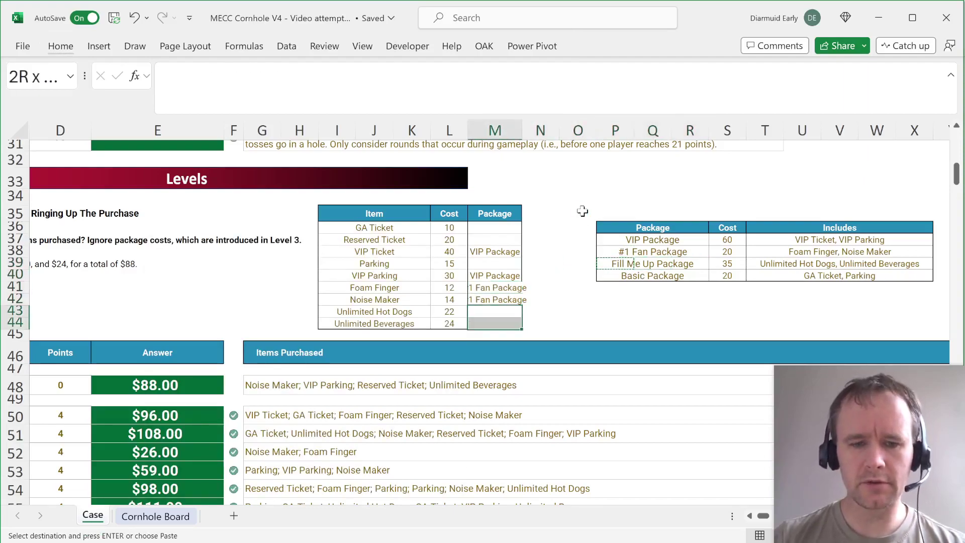
key("ctrl+v")
key("alt+h")
key("o")
key("i")
- Copy "Basic Package" from P40 into M36 for GA Ticket and M39 for Parking
key("Up")
key("Right")
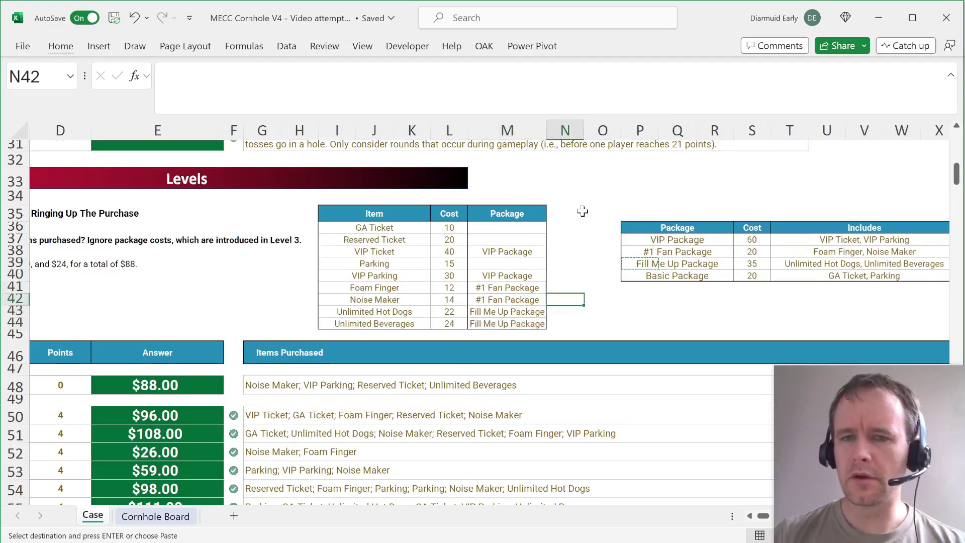
key("Up")
key("Up")
key("Right")
key("Right")
key("Escape")
key("ctrl+c")
key("Up")
key("Left")
key("Up")
key("Left")
key("Up")
key("Left")
key("Up")
key("ctrl+v")
key("Down")
key("Down")
key("Down")
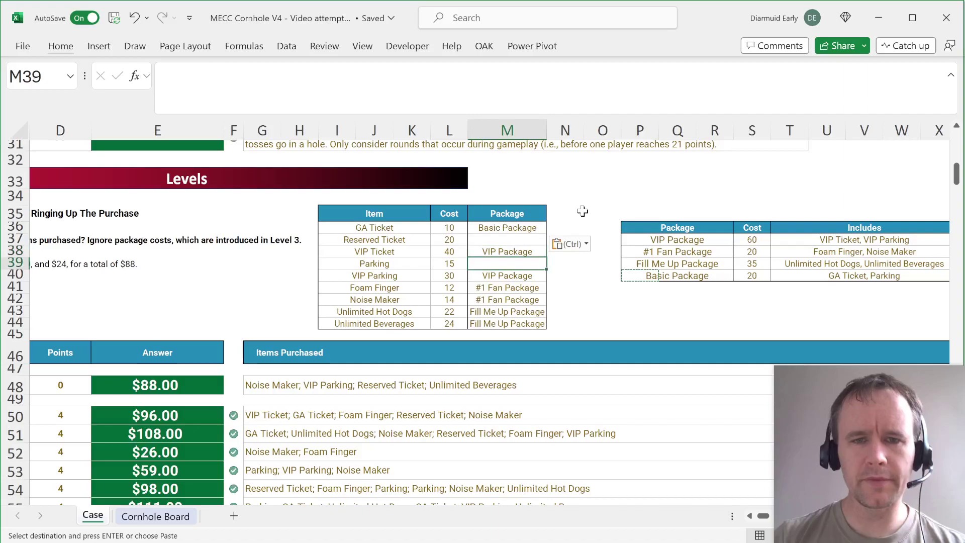
key("ctrl+v")
- Enter "N/A" in M37 as the package for Reserved Ticket
key("Up")
key("Up")
type("N/A")
key("Up")
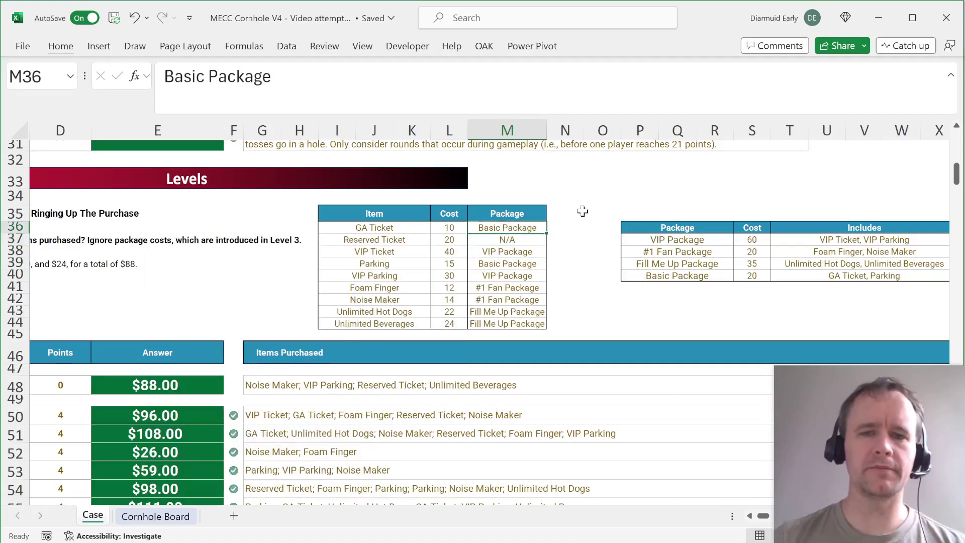
- Name the package range M36:M44 "pckg"
key("ctrl+shift+Down")
left_click(39, 78)
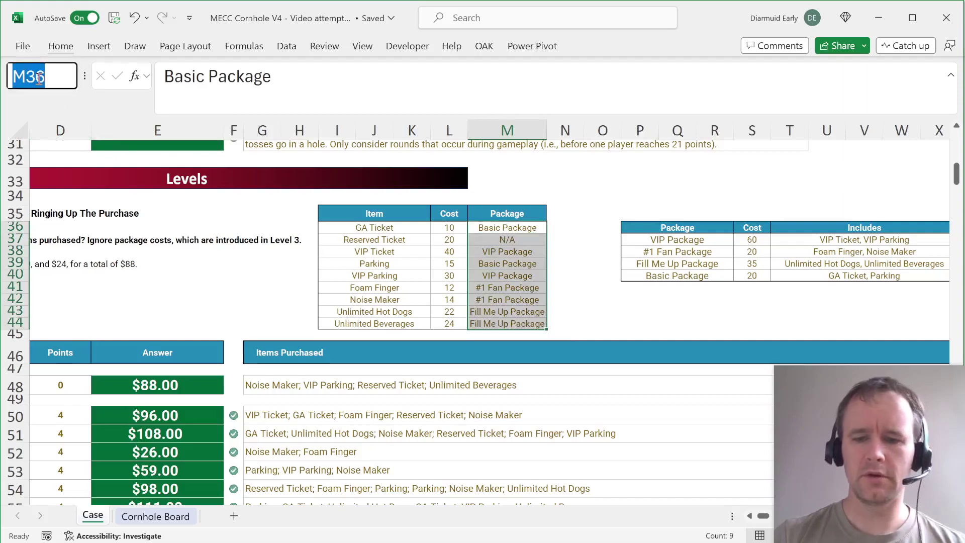
type("pckg")
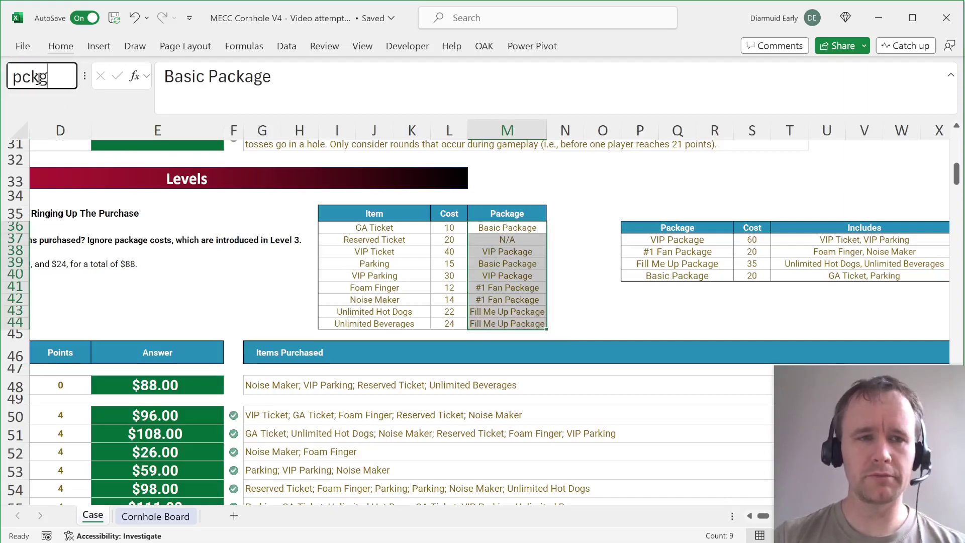
key("Return")
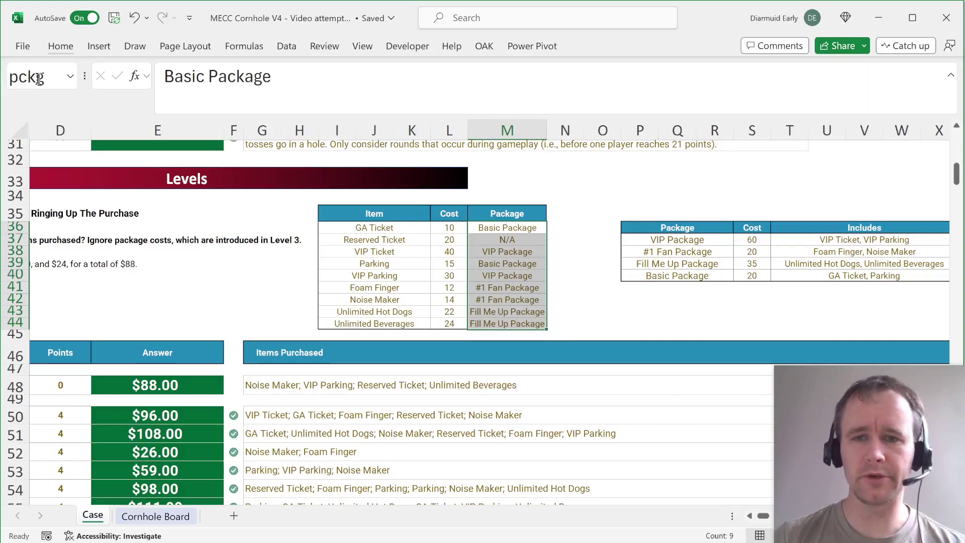
- Copy the package table P36:X40 beside the Level 1 item table
left_click(633, 216)
left_click(632, 224)
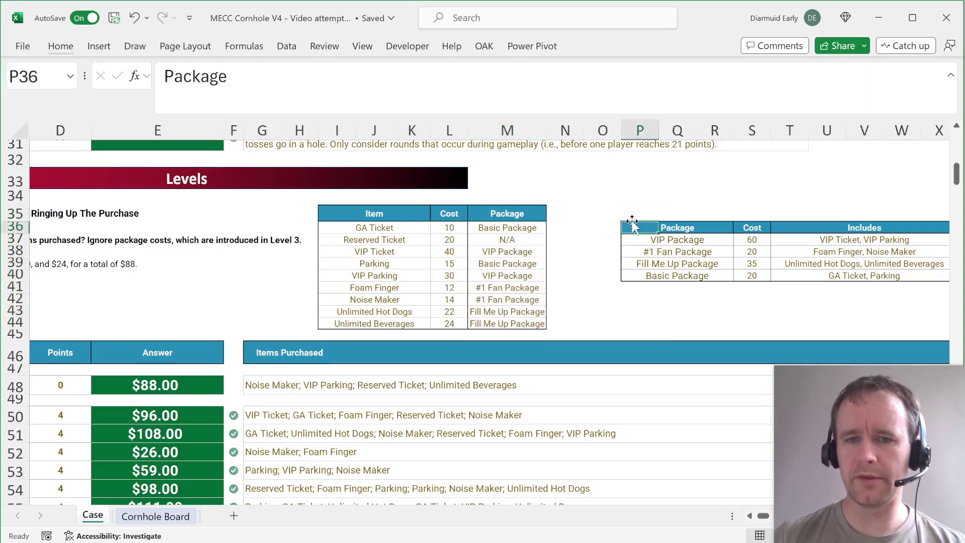
key("shift+Down")
key("shift+Down")
key("shift+Right")
key("shift+Down")
key("shift+Down")
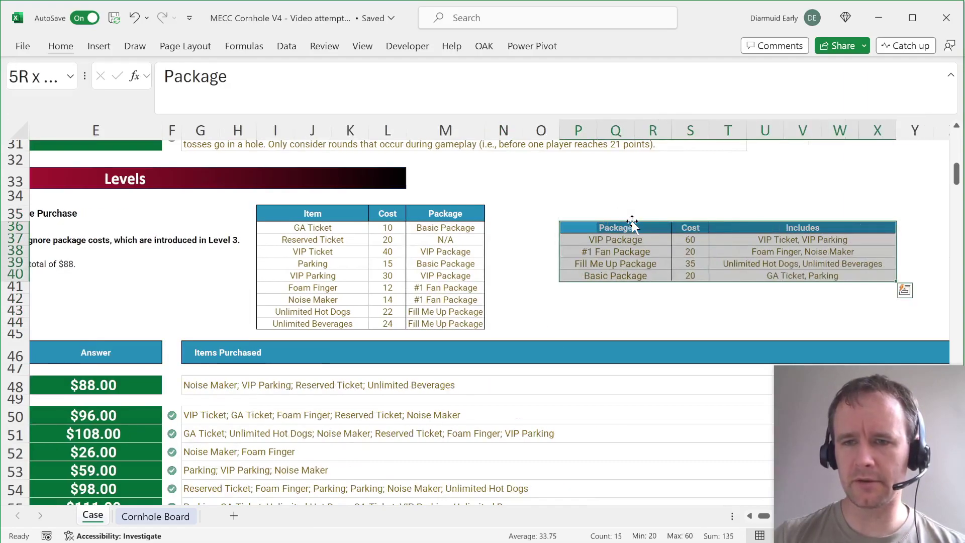
key("ctrl+c")
- Review the Level 3 package discount section and how far its items-purchased lists extend across the sheet
scroll(501, 316, "down", 20)
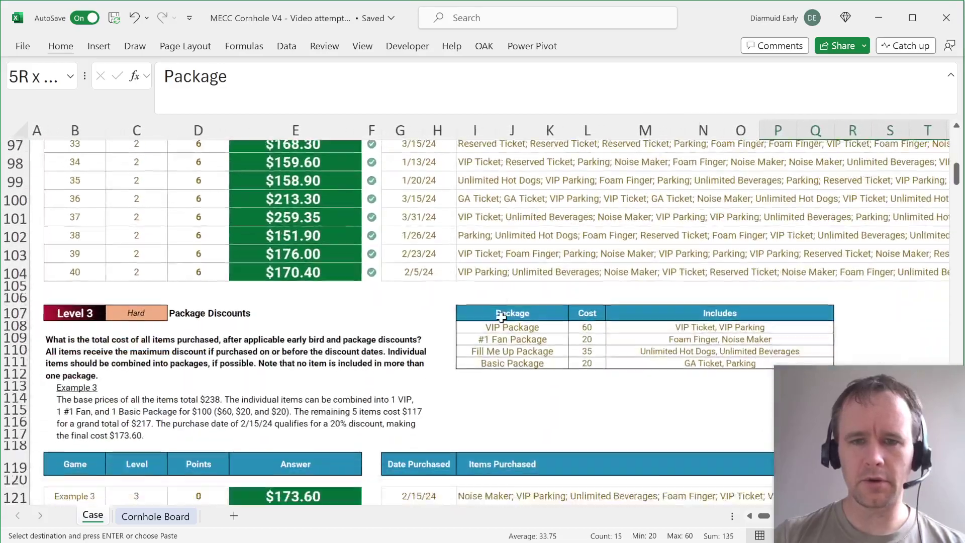
scroll(502, 316, "right", 5)
scroll(502, 317, "up", 1)
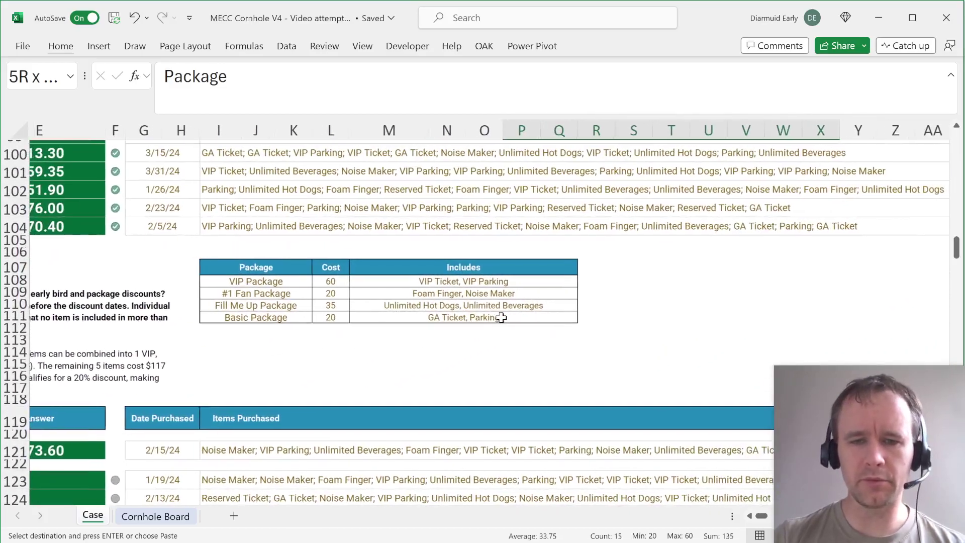
scroll(501, 317, "down", 5)
scroll(502, 317, "up", 1)
scroll(502, 317, "right", 6)
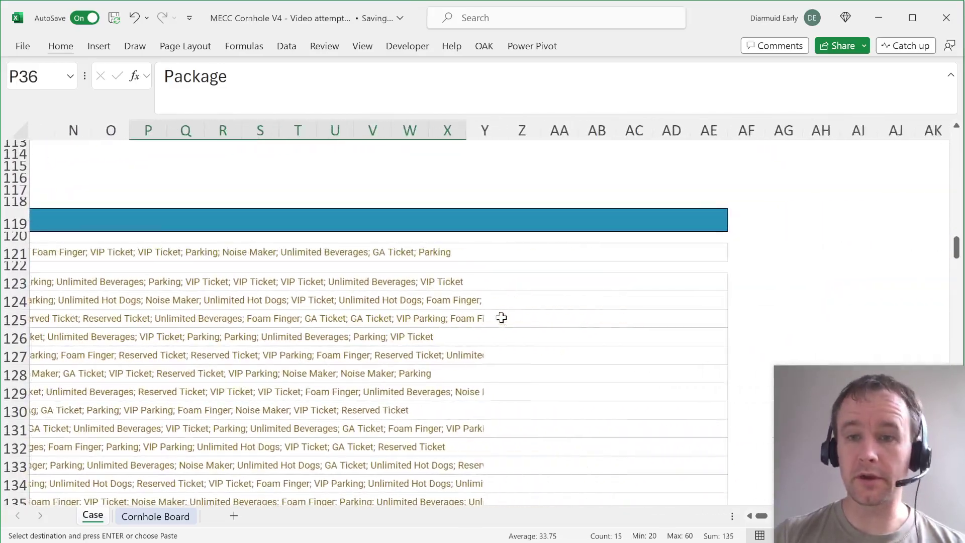
scroll(502, 317, "down", 1)
scroll(502, 317, "left", 3)
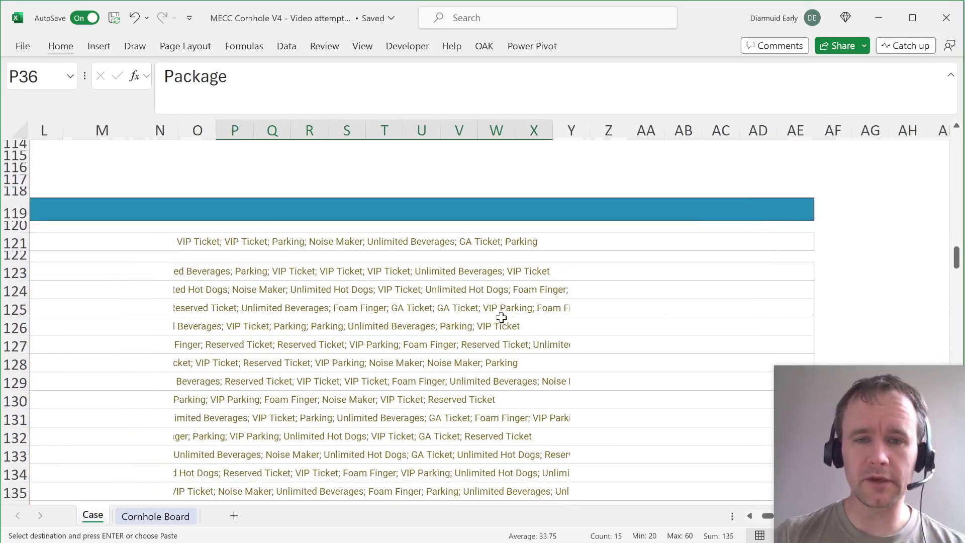
scroll(502, 317, "left", 6)
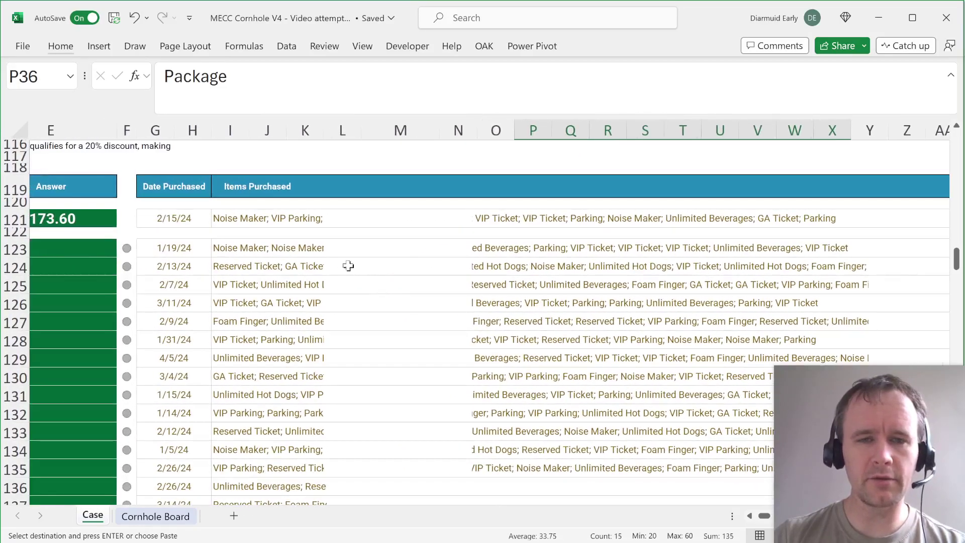
- Enter the label "Example3" in AH121, in the blank area beside the Level 3 items-purchased table
left_click(283, 256)
key("Right")
key("Right")
key("Right")
key("Right")
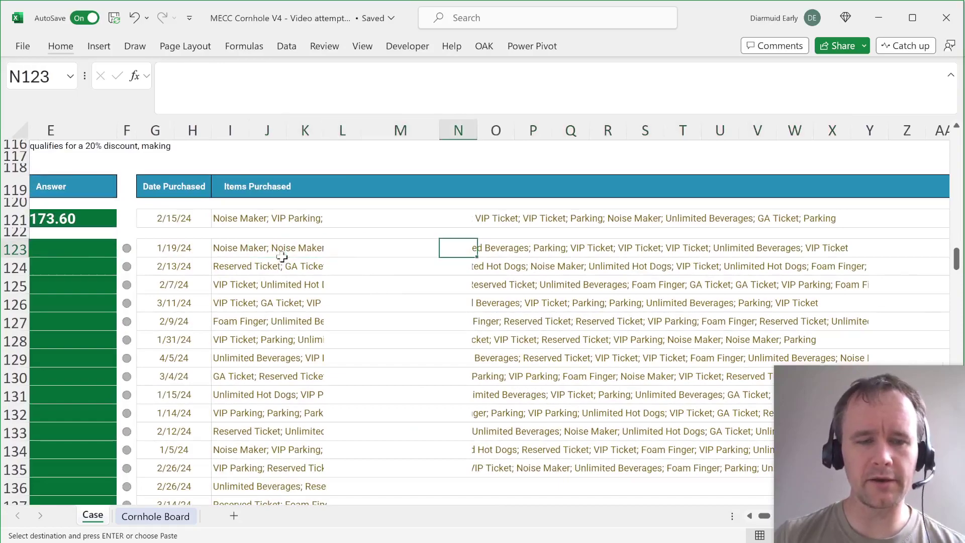
key("Right")
key("Right")
key("Right")
key("Right")
key("Right")
key("Right")
key("Right")
key("Right")
key("Right")
key("Right")
key("Right")
key("Right")
key("Right")
key("Right")
key("Right")
key("Right")
key("Right")
key("Right")
key("Right")
key("Right")
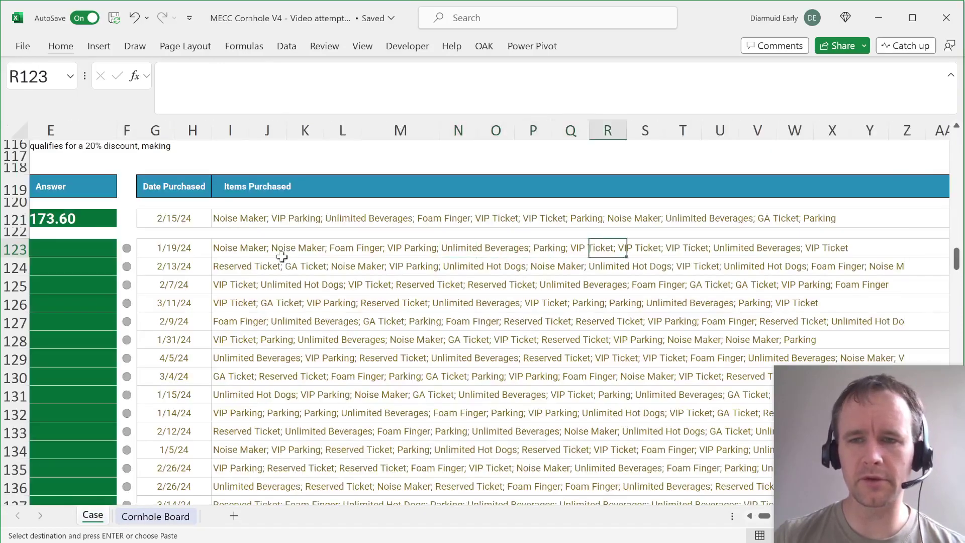
key("Up")
key("Up")
key("Right")
key("Left")
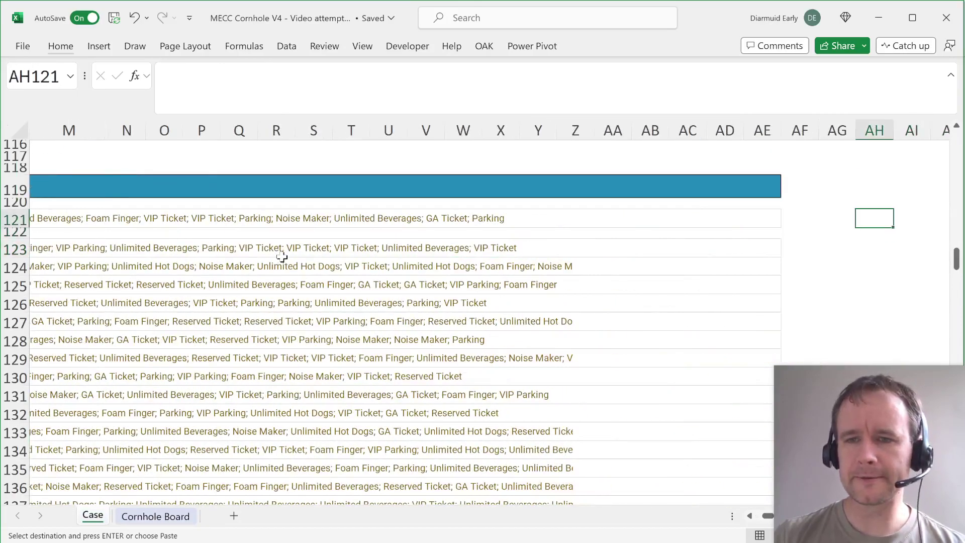
type("Example")
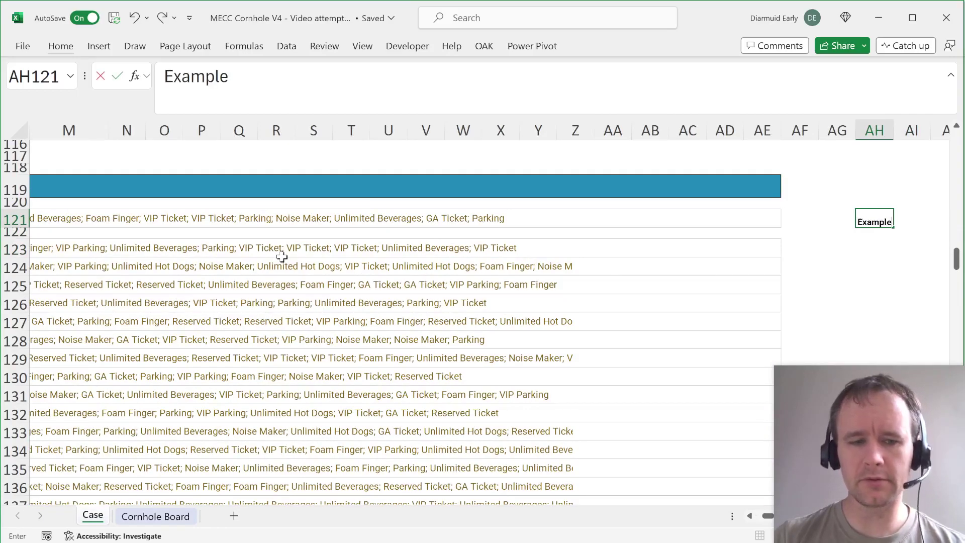
type("3")
- Begin an XLOOKUP formula in AJ121 that looks up AH121 in the game column B121:B142
key("ctrl+shift+Left")
key("ctrl+shift+Left")
key("ctrl+shift+Left")
key("ctrl+shift+Left")
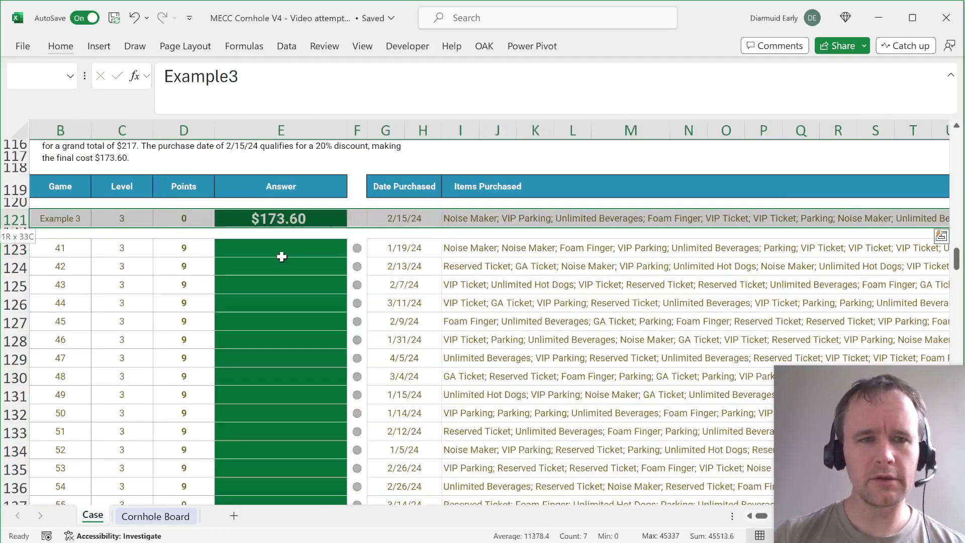
key("Right")
key("Right")
type("=xl")
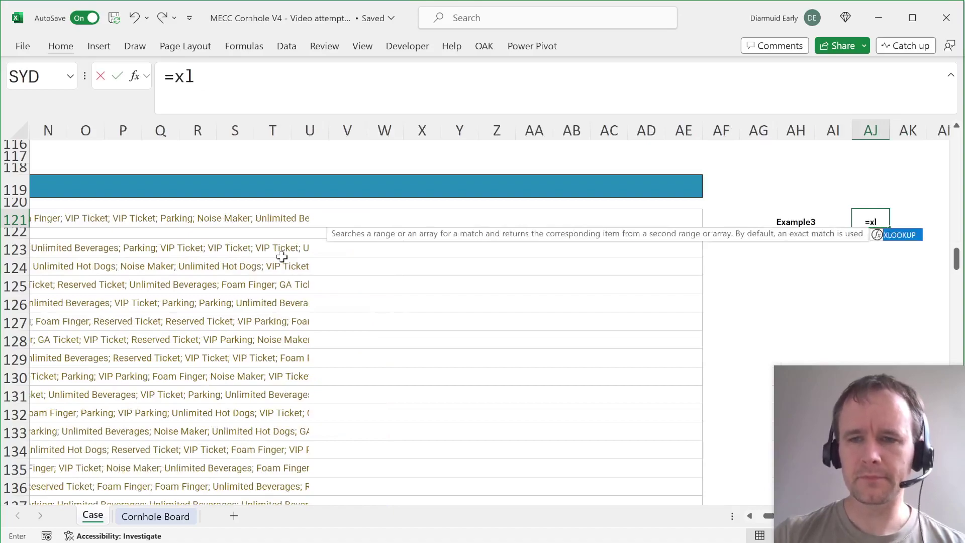
key("Tab")
key("Left")
key("Left")
type(",")
key("ctrl+Left")
key("ctrl+Left")
key("ctrl+Left")
key("ctrl+Left")
key("ctrl+Left")
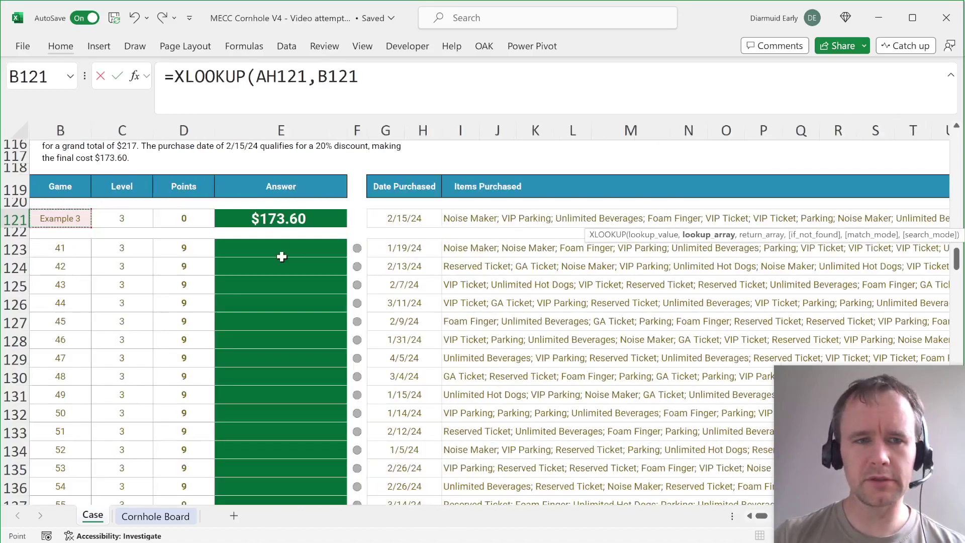
key("ctrl+shift+Down")
key("ctrl+shift+Down")
type(",")
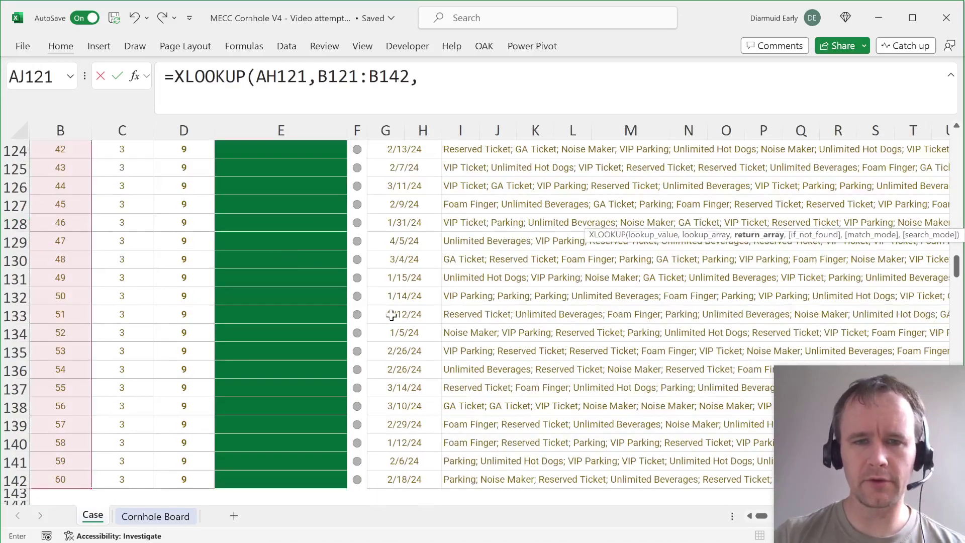
- Set the XLOOKUP's return array to the date and items range G121:I142 and complete the formula in AJ121
left_click(408, 319)
key("ctrl+Up")
key("Left")
key("Down")
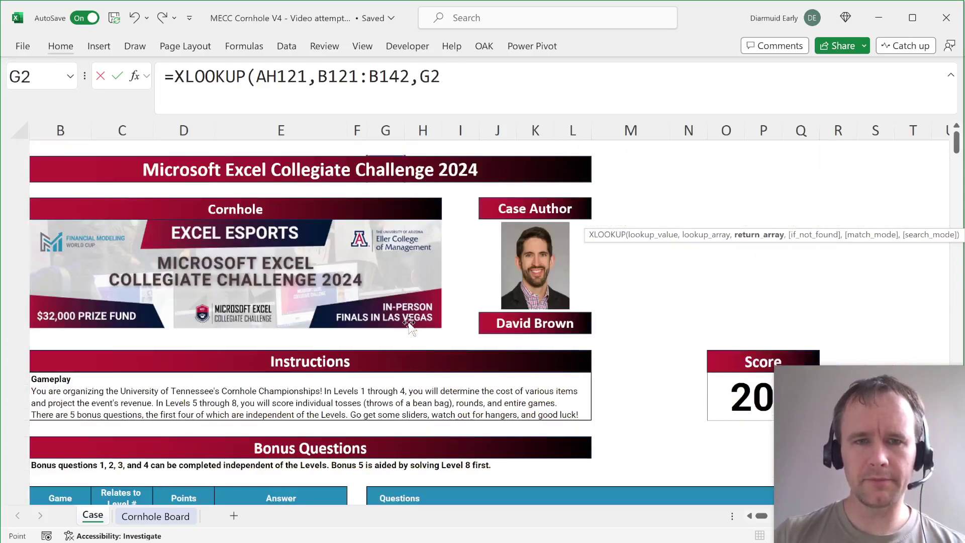
key("ctrl+Down")
key("ctrl+Down")
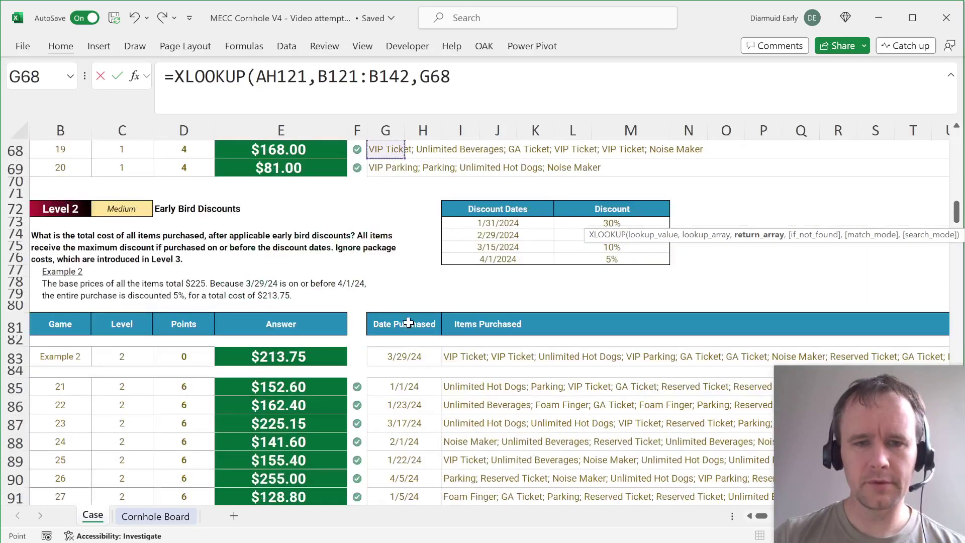
key("Page_Down")
key("Page_Down")
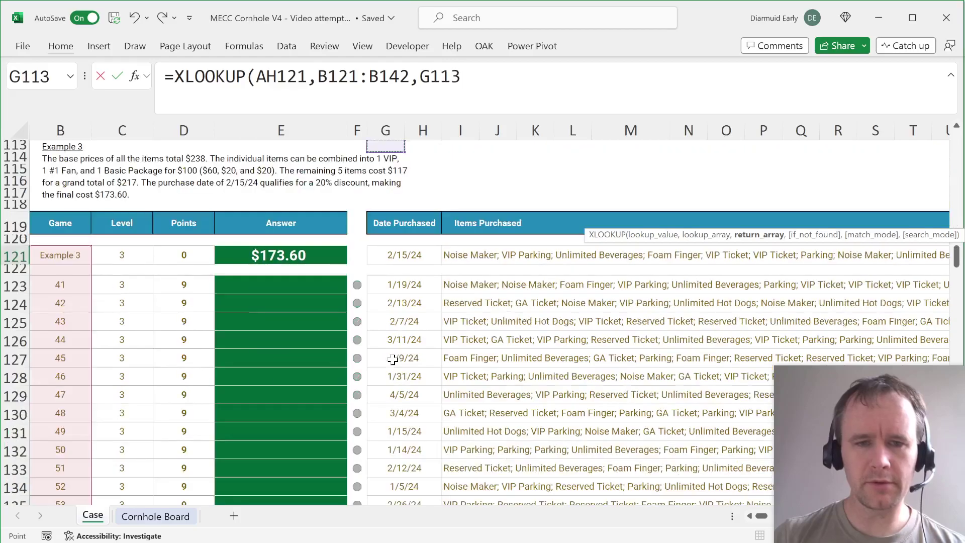
left_click(380, 261)
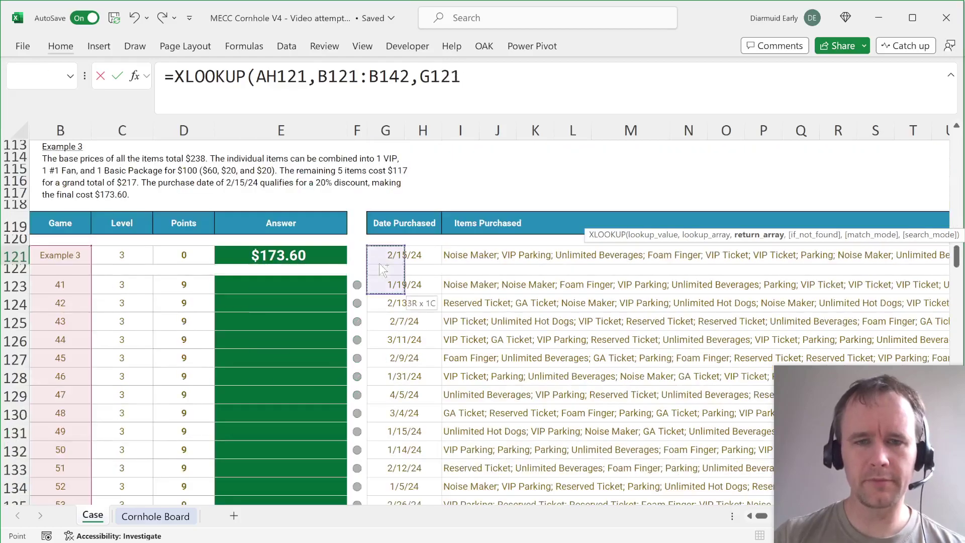
key("ctrl+shift+Down")
key("shift+Right")
key("shift+Right")
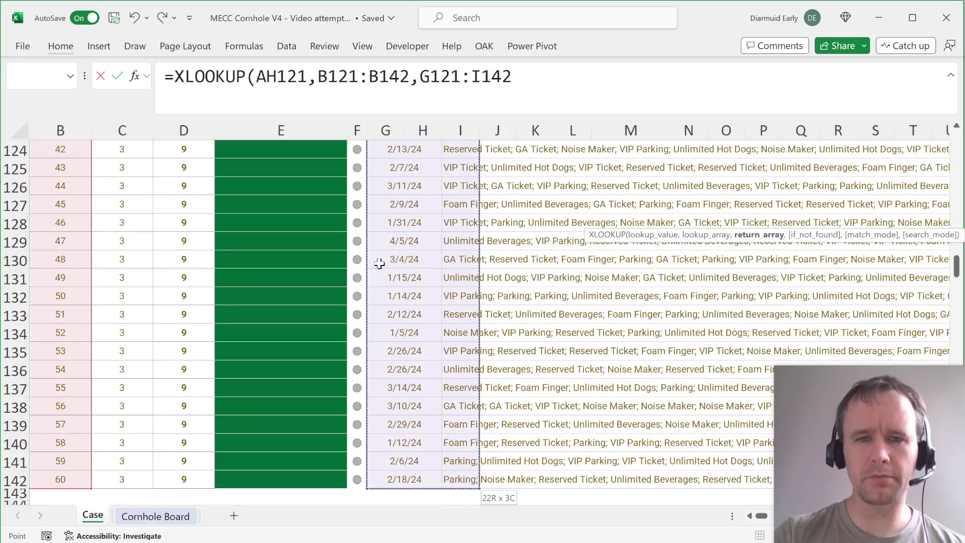
type(")")
key("Return")
key("Up")
key("Up")
key("Right")
key("Left")
key("Down")
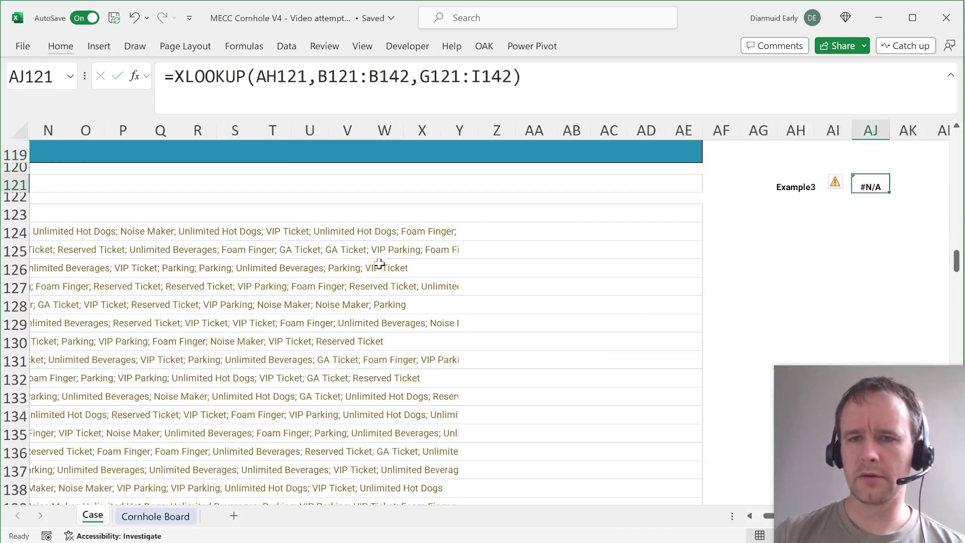
- Check the XLOOKUP's referenced ranges, and correct the label in AH121 to "Example 3" with a space
scroll(290, 288, "left", 5)
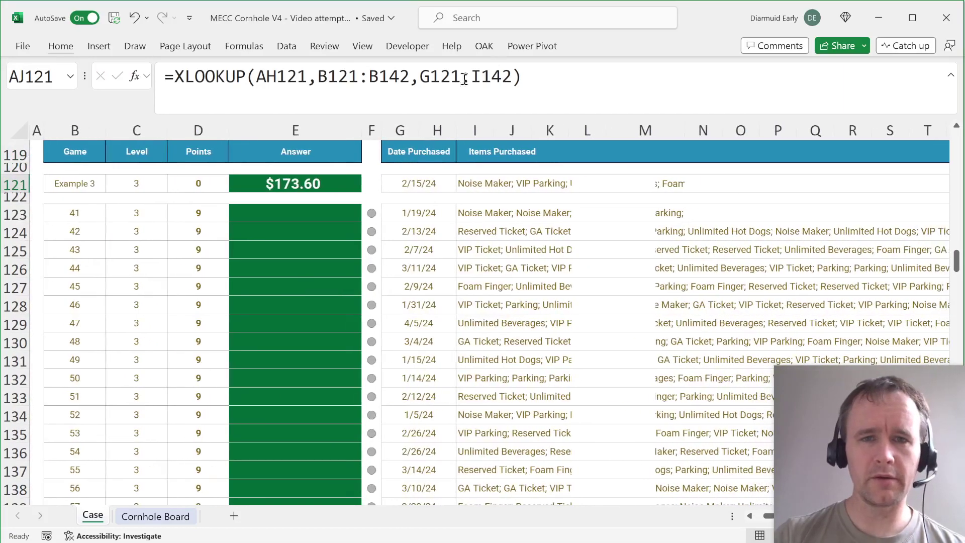
left_click(454, 77)
scroll(431, 249, "left", 5)
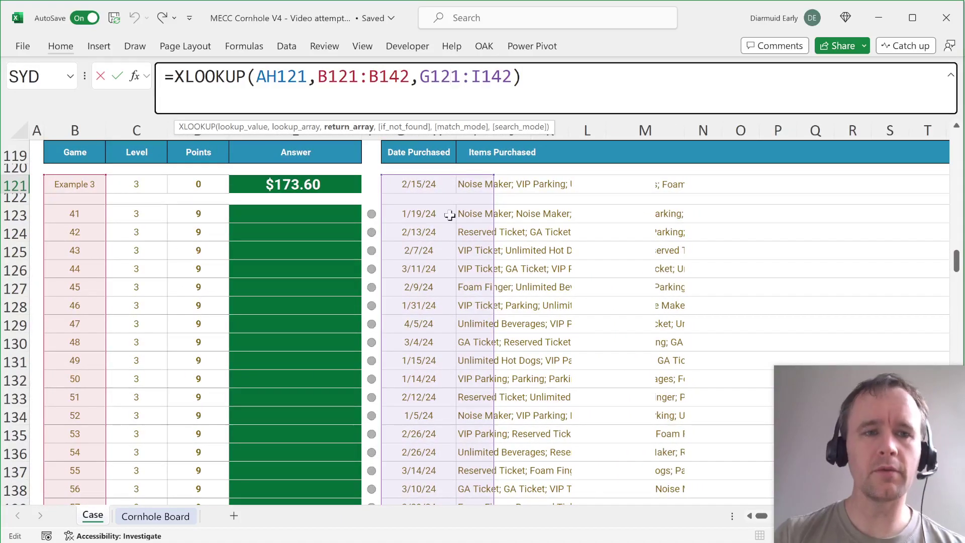
key("Escape")
key("Left")
key("Left")
key("F2")
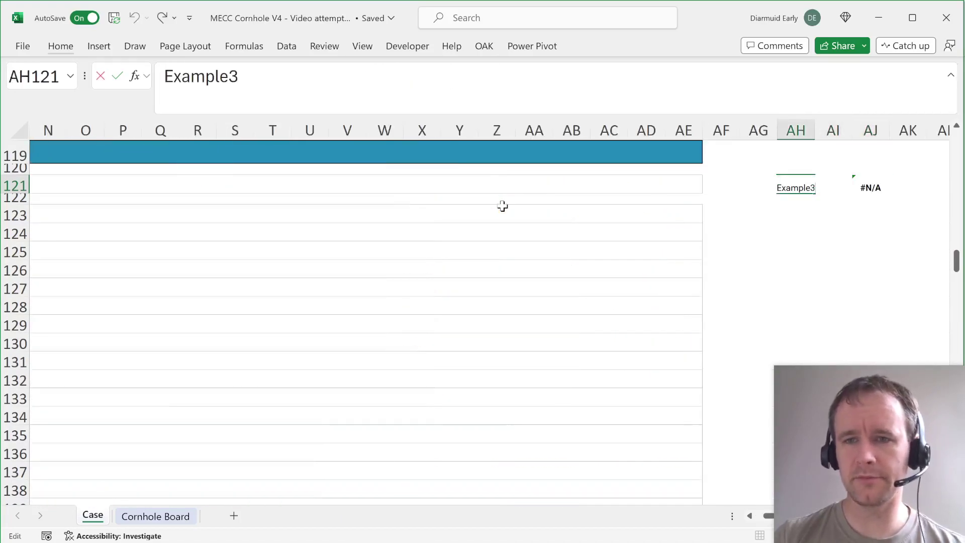
key("Left")
key("Return")
- Format the looked-up purchase date in AJ121 as a date and fit column AJ's width to it
key("Up")
key("Right")
key("Right")
key("Right")
key("Right")
key("Left")
key("Left")
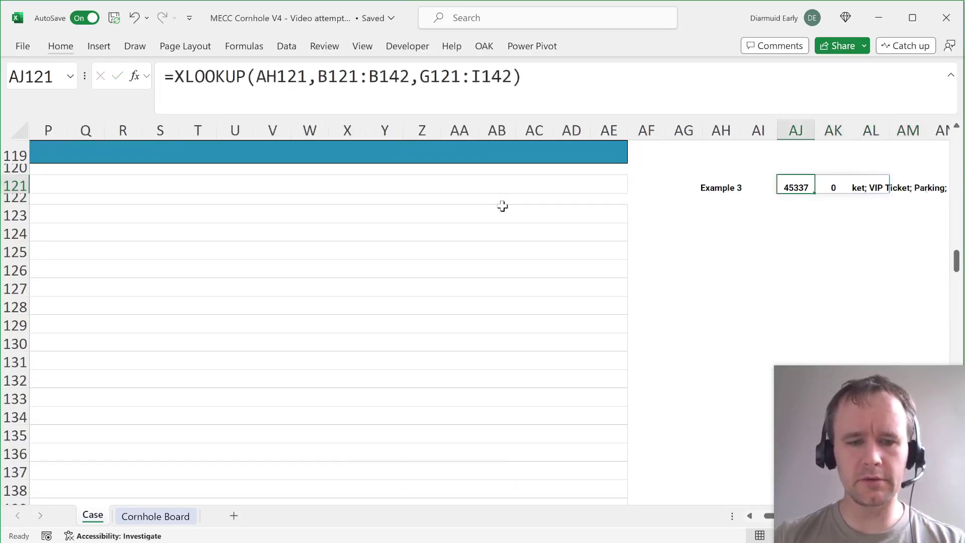
key("ctrl+shift+3")
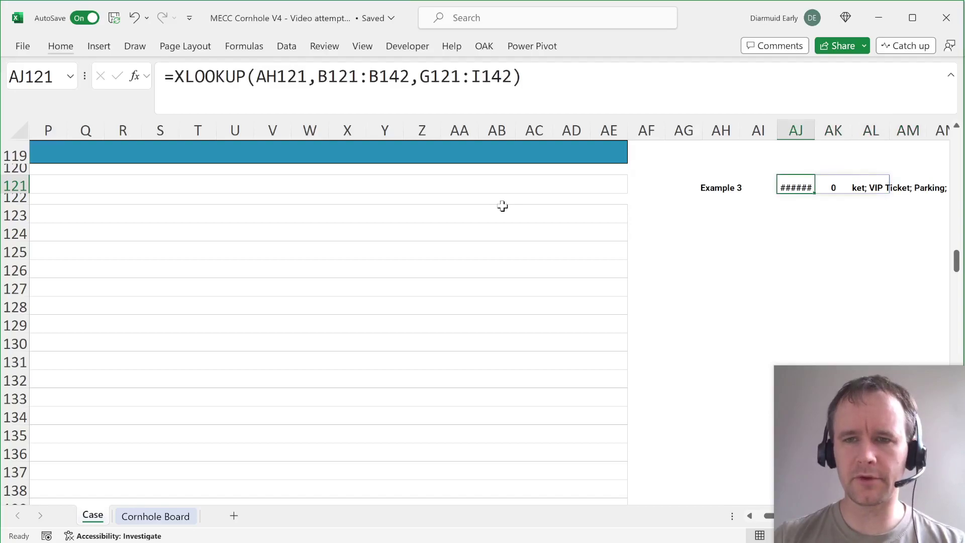
key("alt+h")
key("o")
key("i")
- Left-align the looked-up items text in AL121 and check how far it extends along row 121
key("Right")
key("Right")
key("Right")
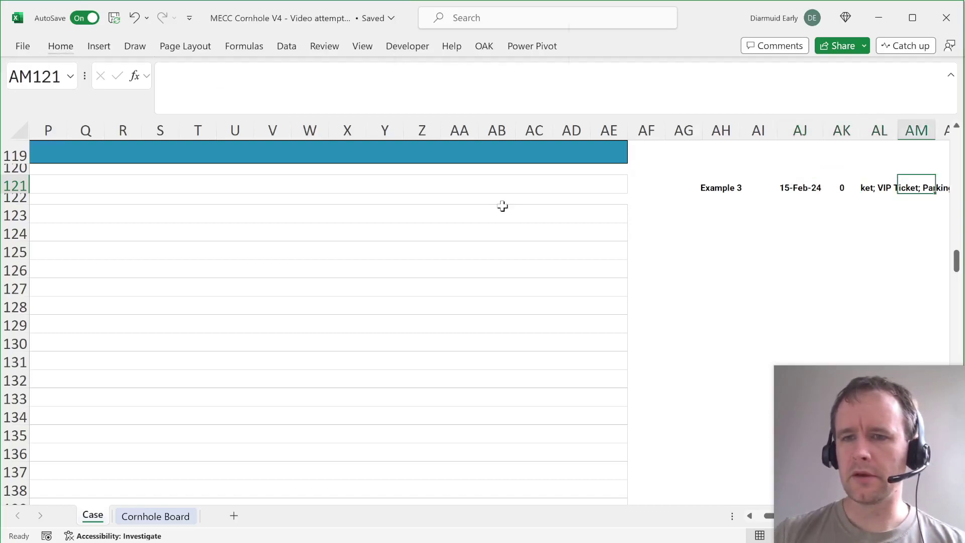
key("Left")
key("F9")
key("Right")
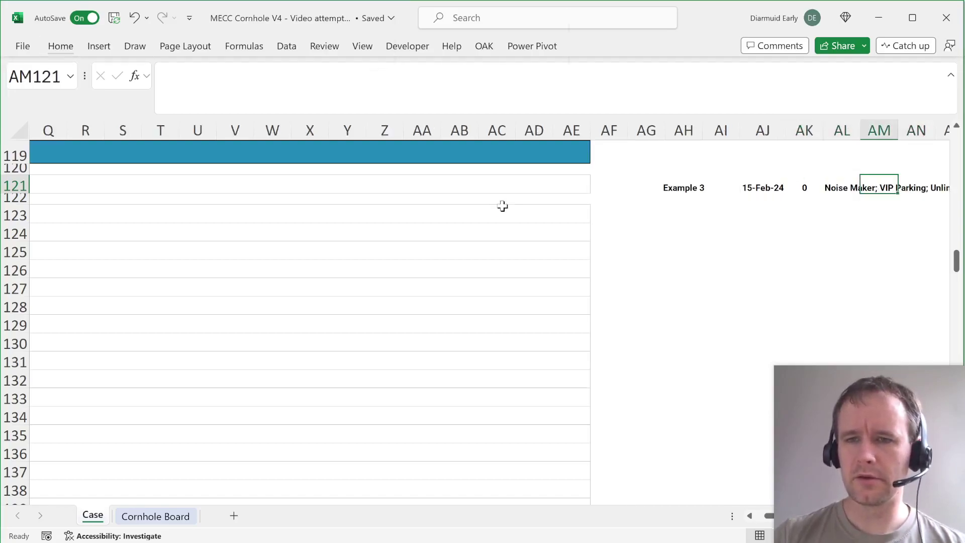
key("Right")
key("Right")
key("Right")
key("Right")
key("Right")
key("Right")
key("Right")
key("Right")
key("Right")
key("Right")
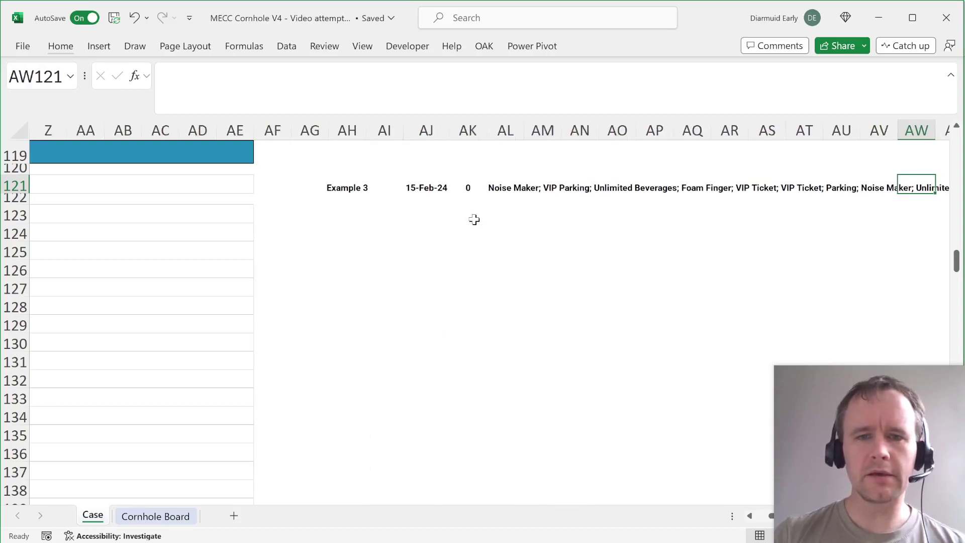
- Spill the item list into AJ124 with the formula =item
left_click(421, 225)
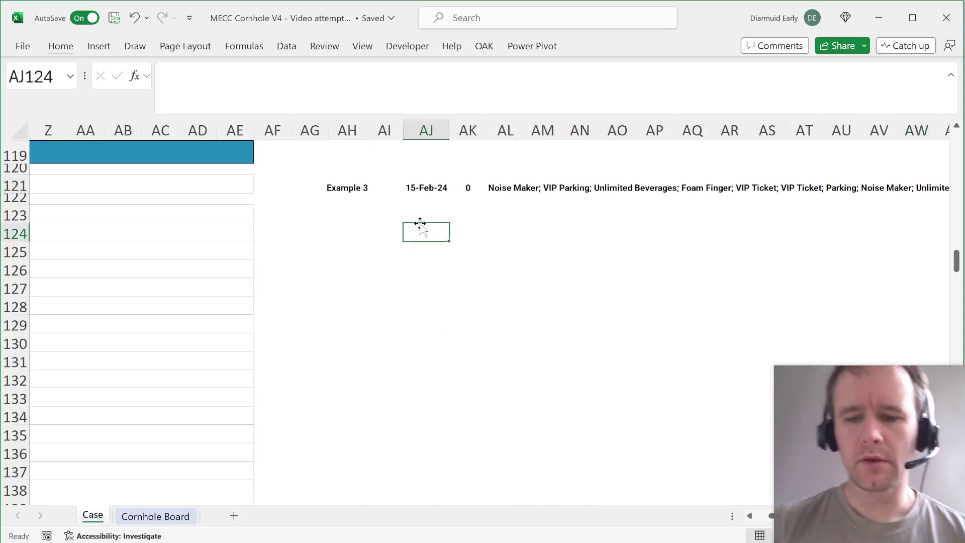
type("=t")
key("BackSpace")
type("item")
key("Return")
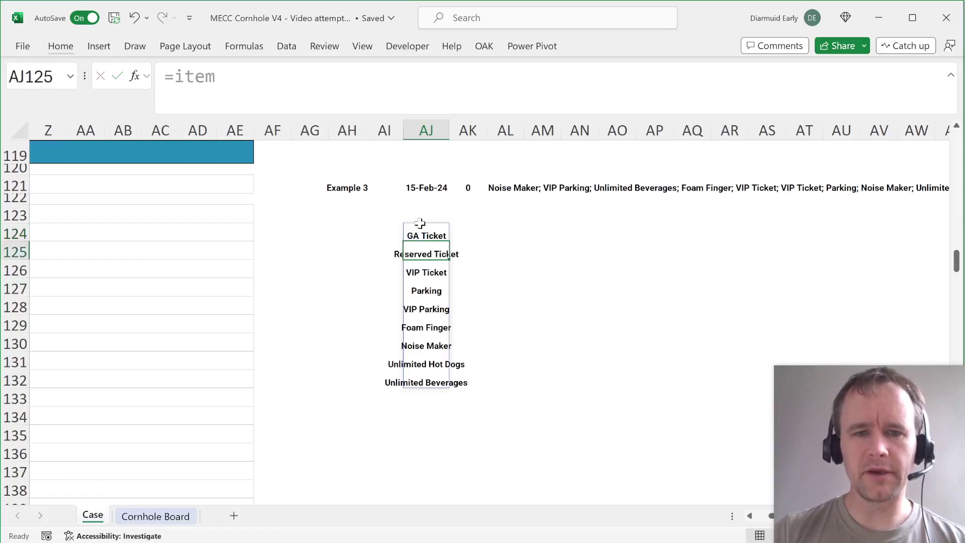
- Left-align the spilled item list in AJ124:AJ132
left_click(420, 222)
key("ctrl+shift+Down")
key("alt+h")
key("a")
key("l")
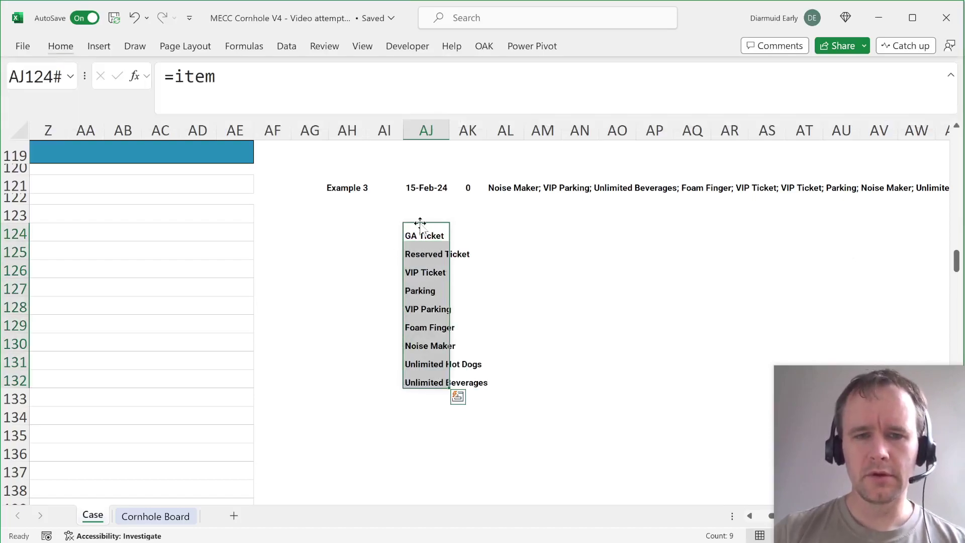
- Compare the item list in AJ124:AJ132 with the purchased-items text in AL121
key("Up")
key("Right")
key("Right")
key("Up")
key("Up")
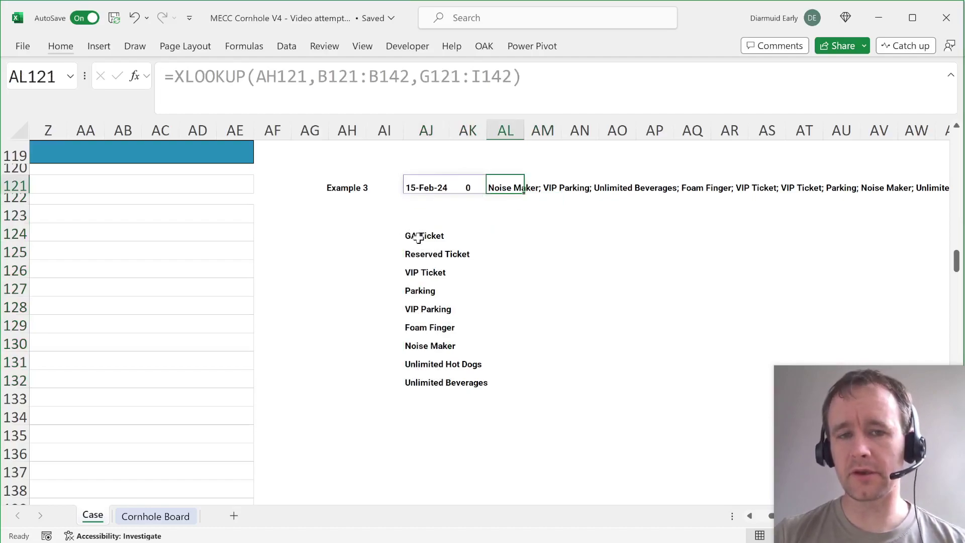
left_click(420, 237)
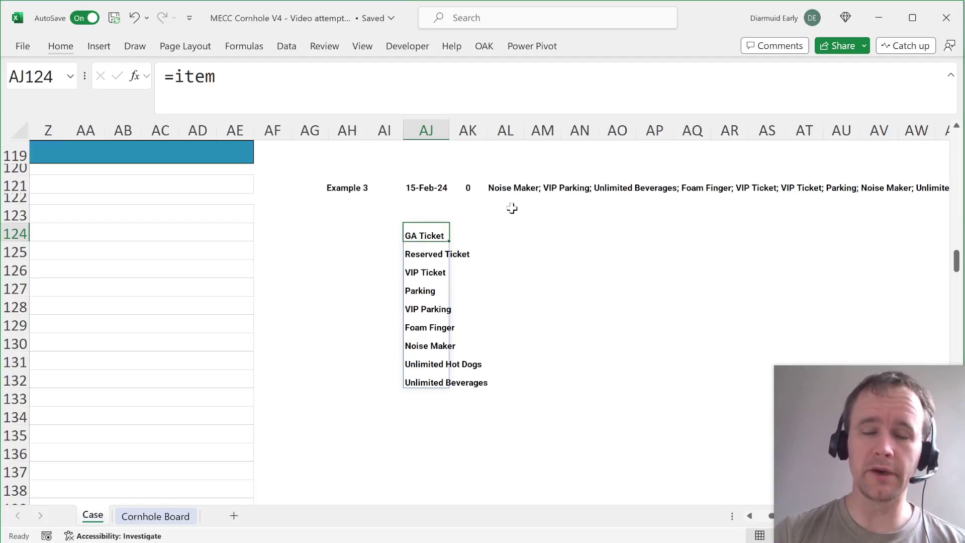
left_click(464, 233)
left_click(498, 187)
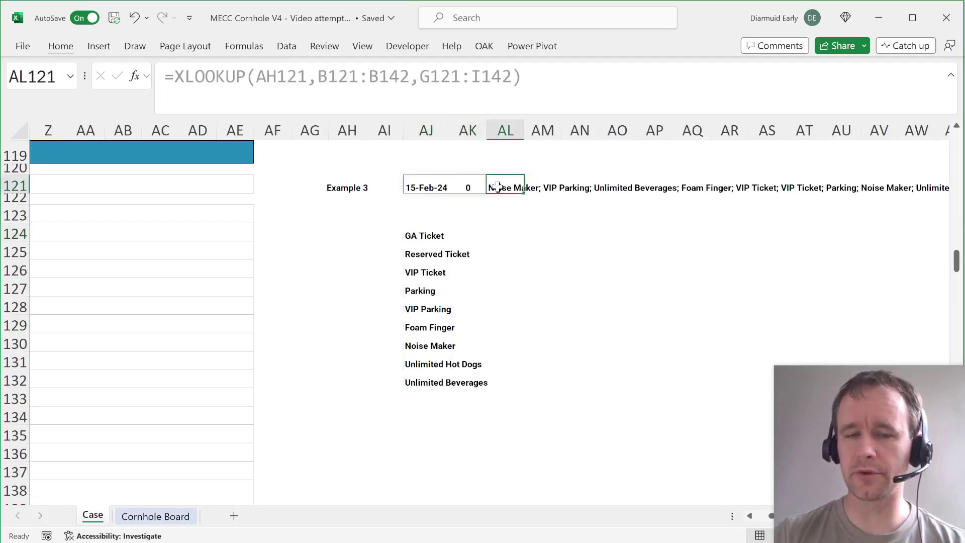
left_click(419, 238)
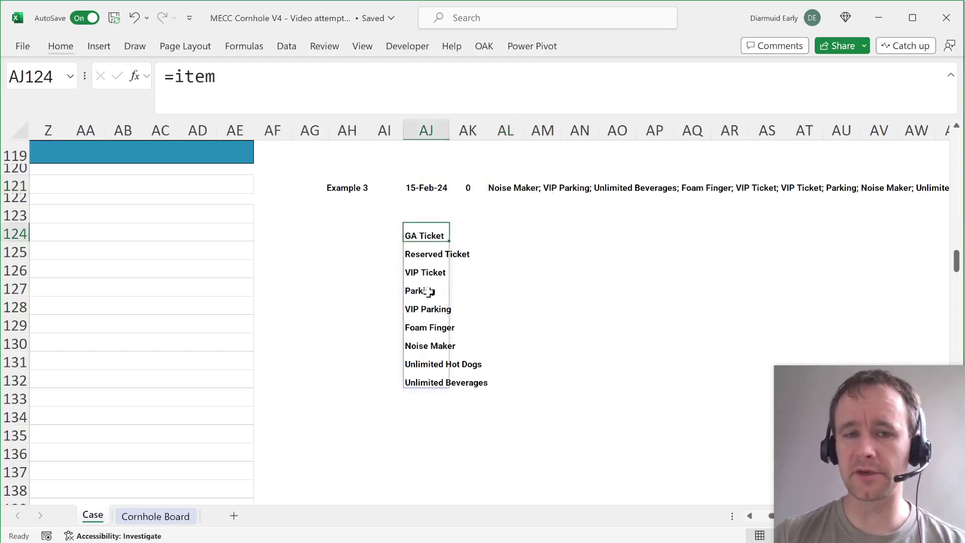
left_click_drag(424, 293, 426, 326)
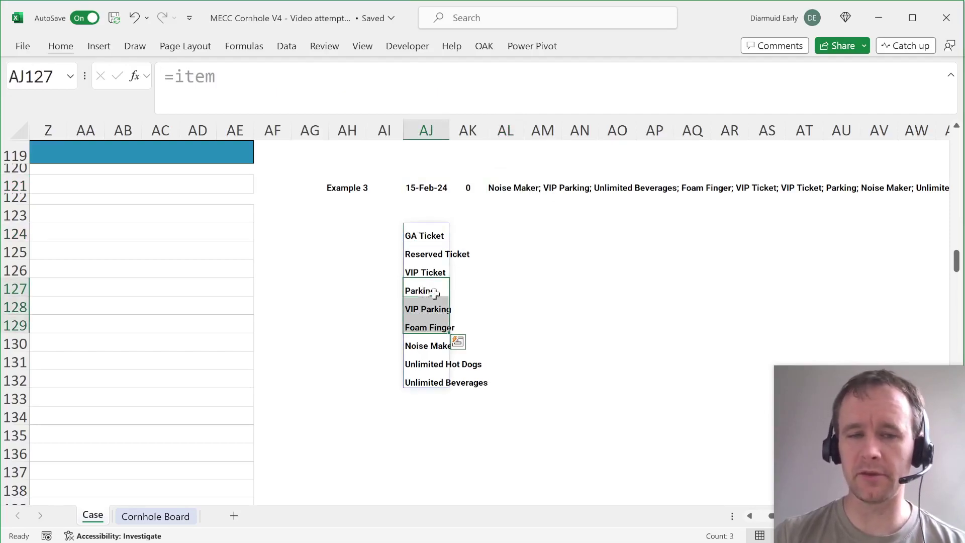
- Start a formula in AK124 with the length of the purchased-items text wrapped in delimiters: LEN("; "&AL121&"; ")
left_click(455, 239)
type("=")
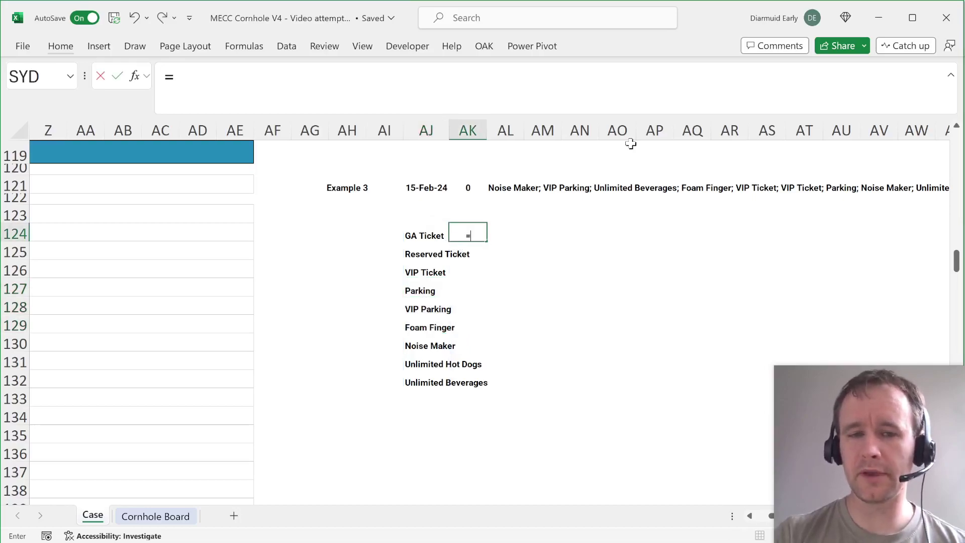
type("len")
key("Tab")
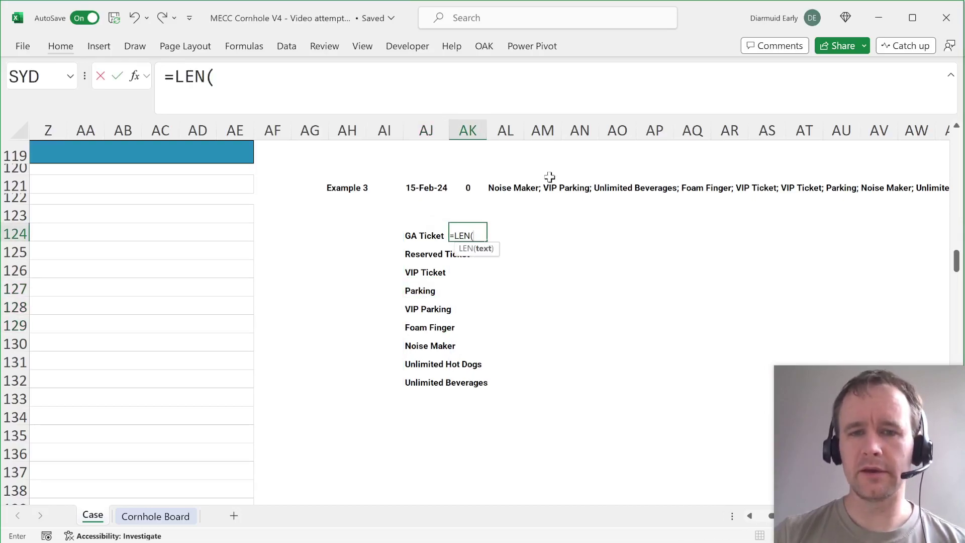
left_click(497, 189)
type("&\";\"")
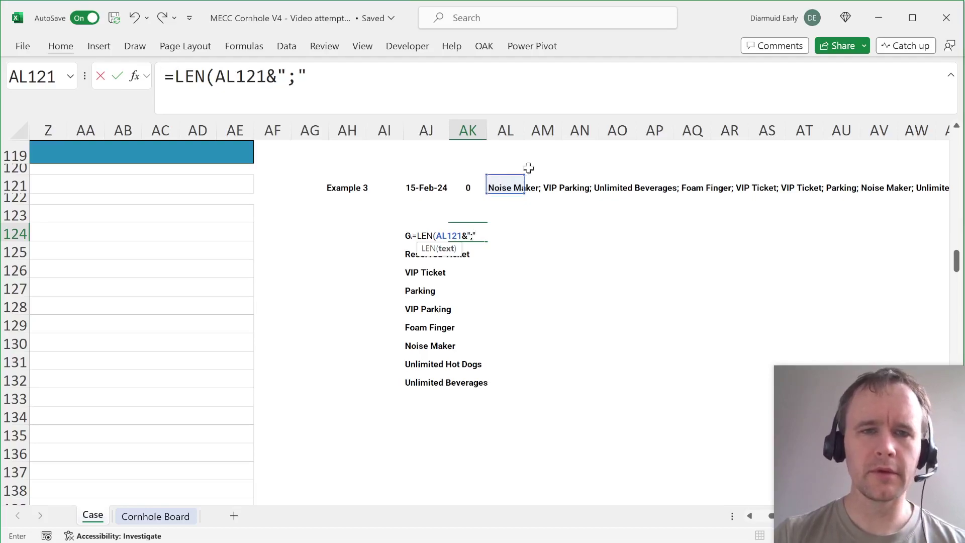
key("BackSpace")
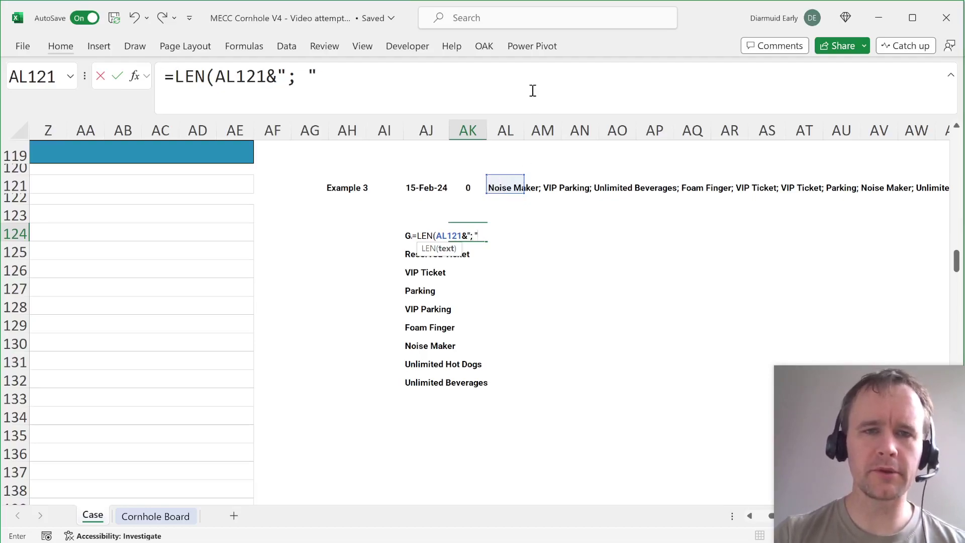
left_click(218, 78)
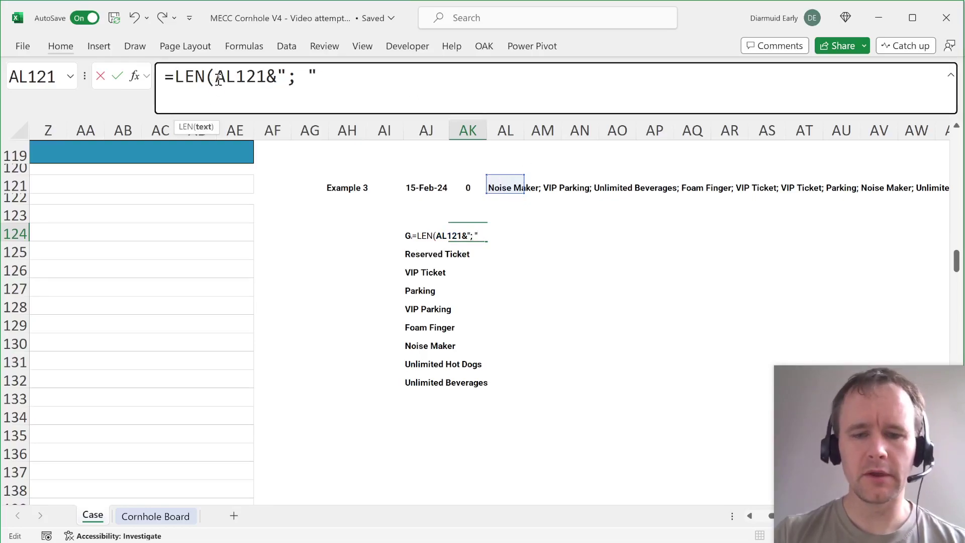
type("\"")
key("BackSpace")
type("\"&")
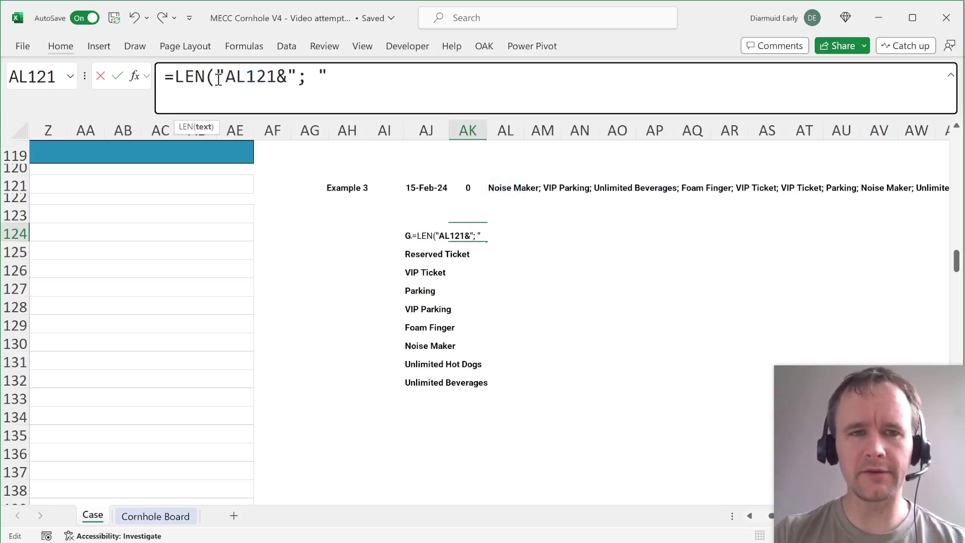
key("BackSpace")
type("; \"&")
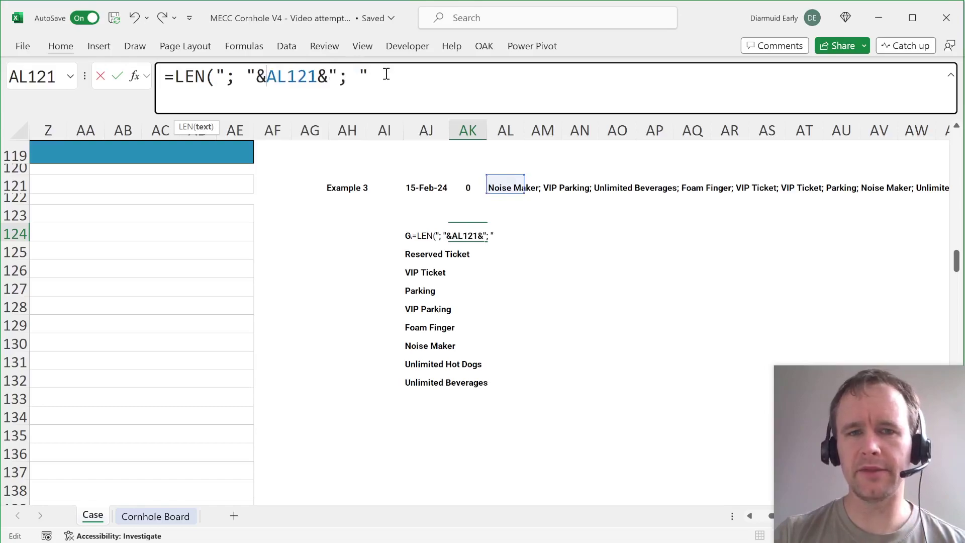
- Extend the AK124 formula by subtracting LEN(SUBSTITUTE( with the same delimited text "; "&AL121&"; " as its first argument
type(")-len")
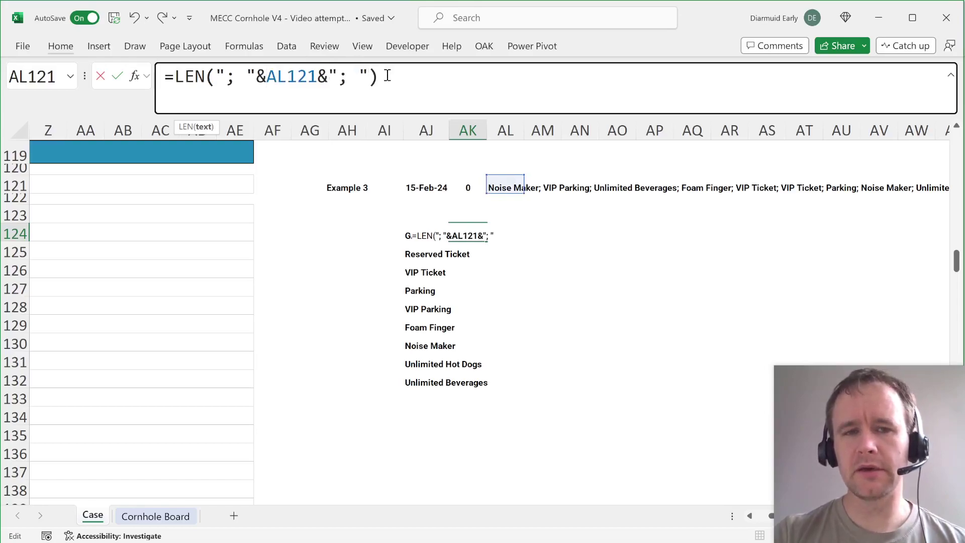
key("Tab")
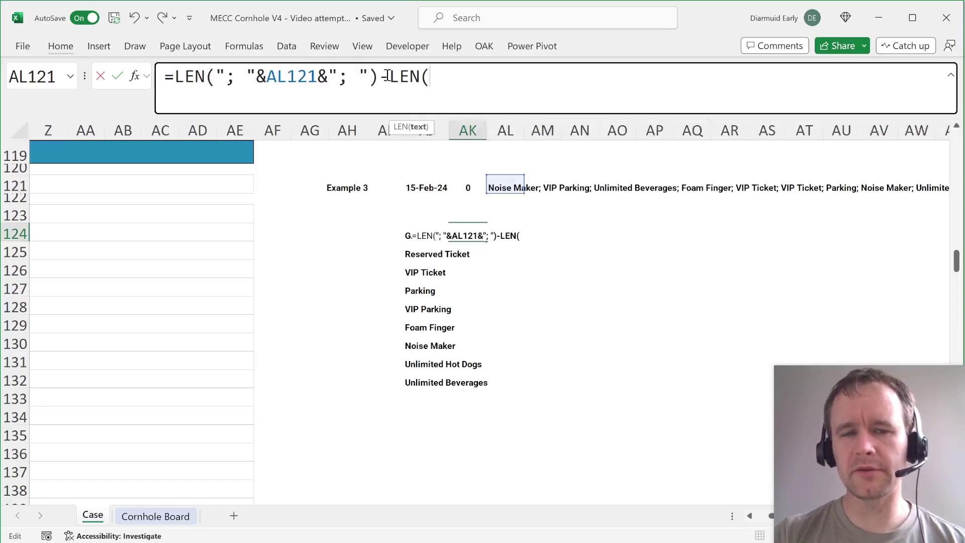
left_click_drag(216, 77, 378, 73)
key("ctrl+c")
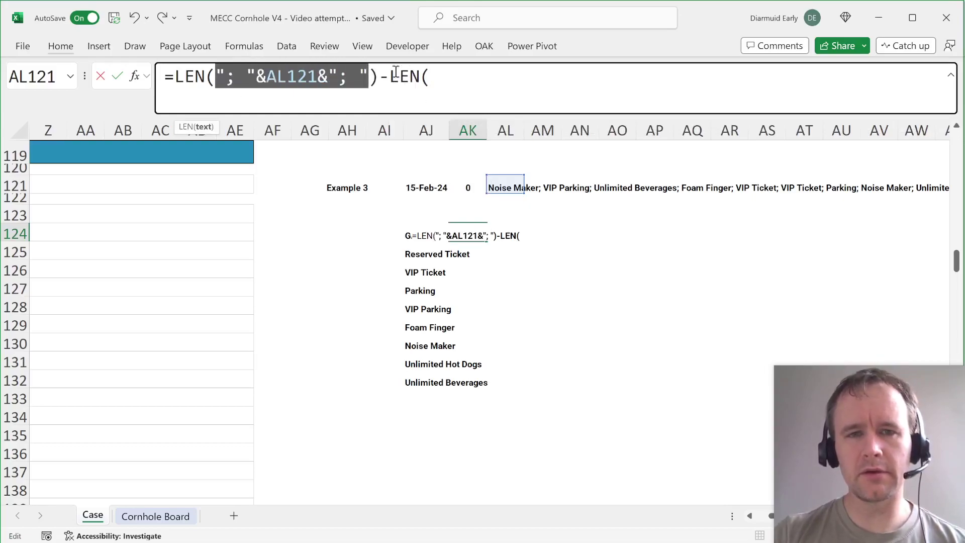
left_click(445, 76)
type("sub")
key("Tab")
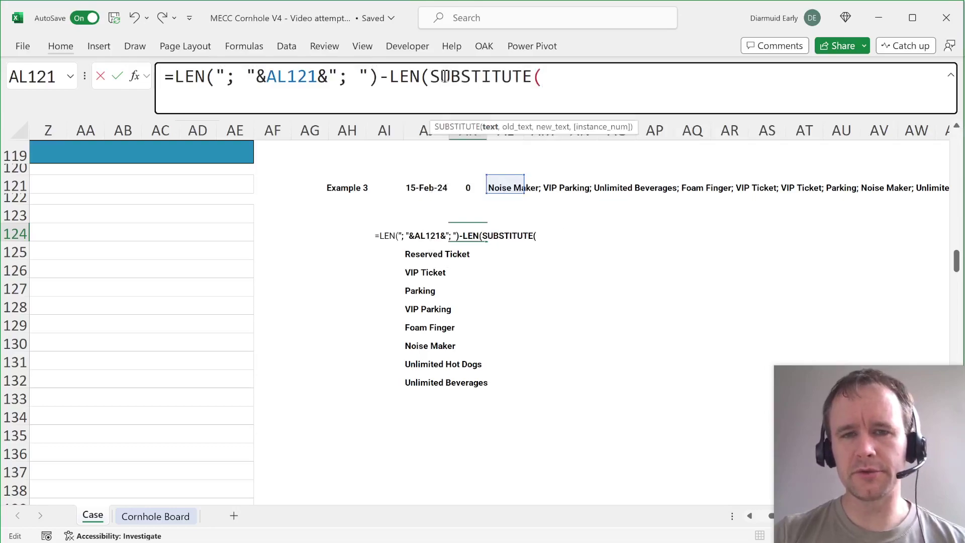
key("ctrl+v")
- Complete the AK124 SUBSTITUTE with old text " "&AJ124#&";" and new text "", and enter the formula
type(",")
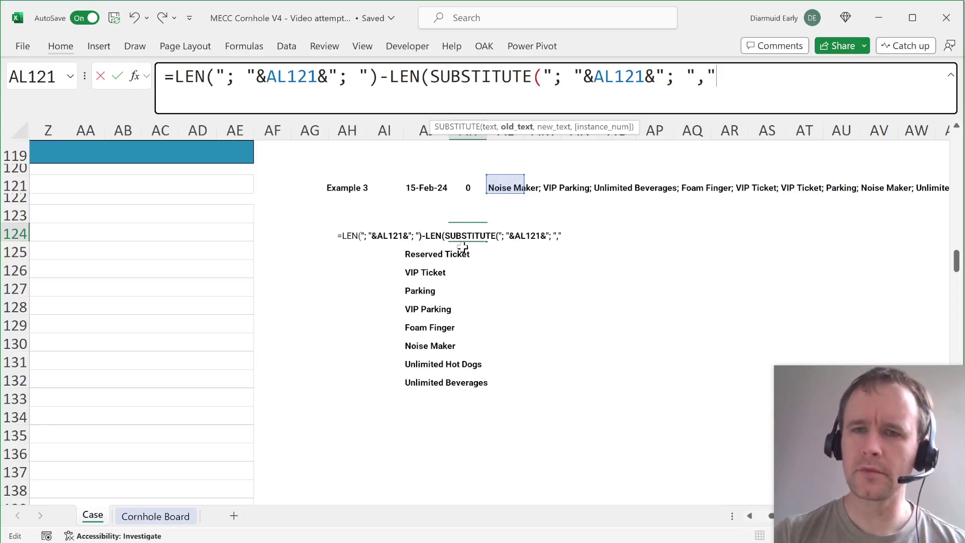
type("\"&")
left_click(417, 255)
key("Up")
type("#&\";\"")
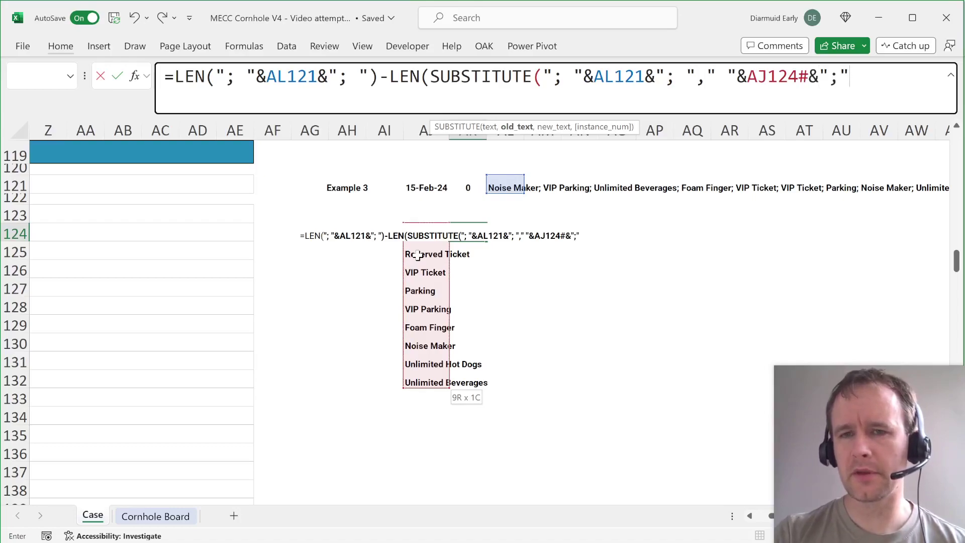
type(",\"\"))")
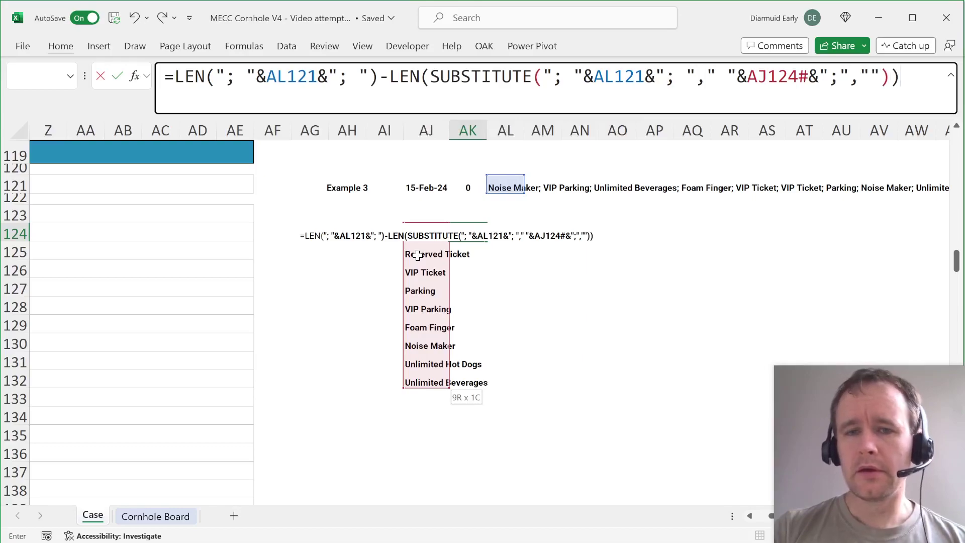
left_click_drag(706, 69, 880, 76)
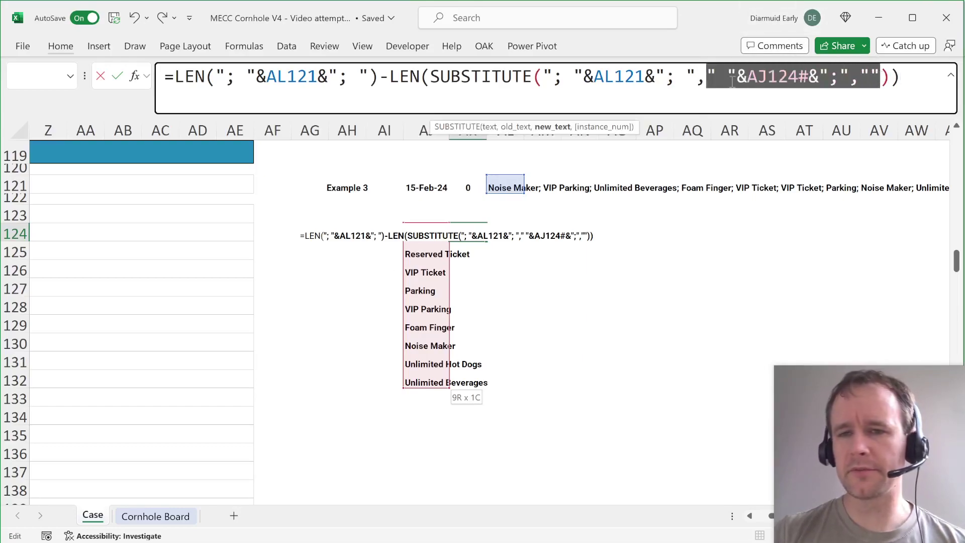
key("Return")
- Paste the purchased-items text from AL121 into AL122 as values only
key("Up")
key("Up")
key("Up")
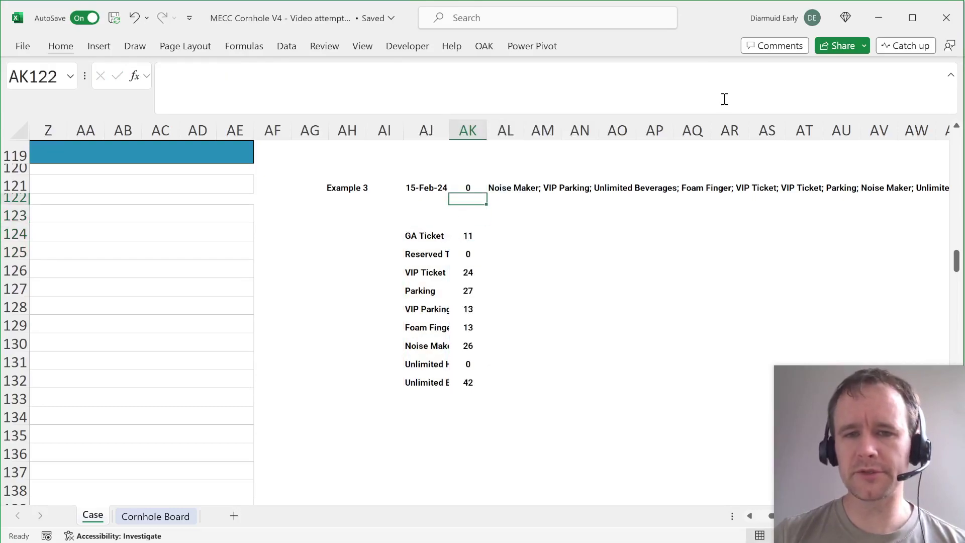
key("Right")
key("Up")
key("shift+Left")
key("shift+Right")
key("ctrl+c")
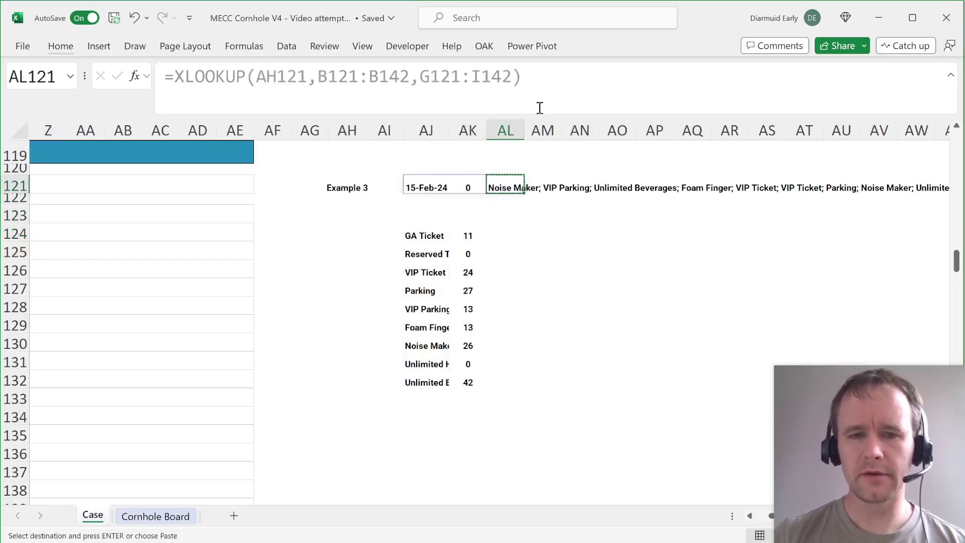
key("Down")
key("ctrl+shift+v")
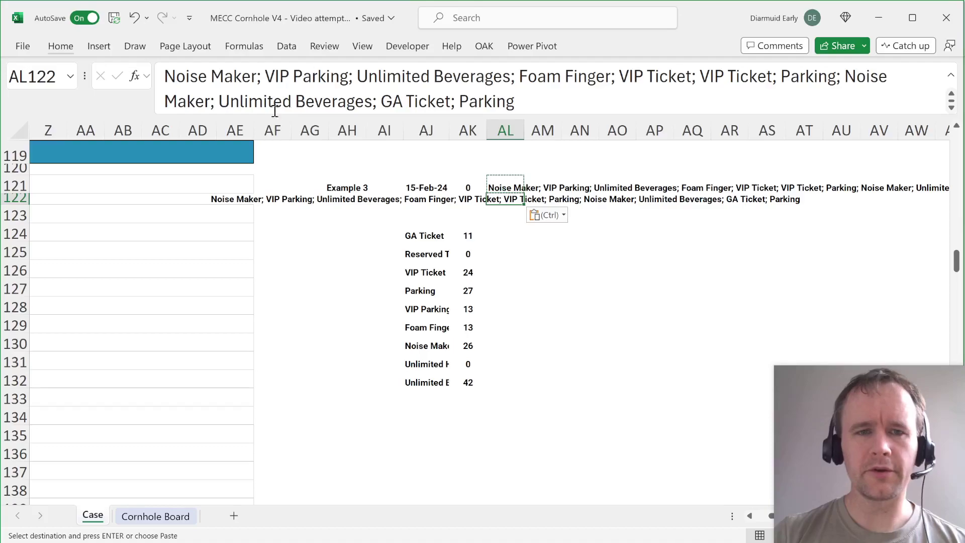
- Examine how VIP Parking is delimited in the AL122 text and compare with the AK124 substitution result
left_click_drag(261, 78, 354, 80)
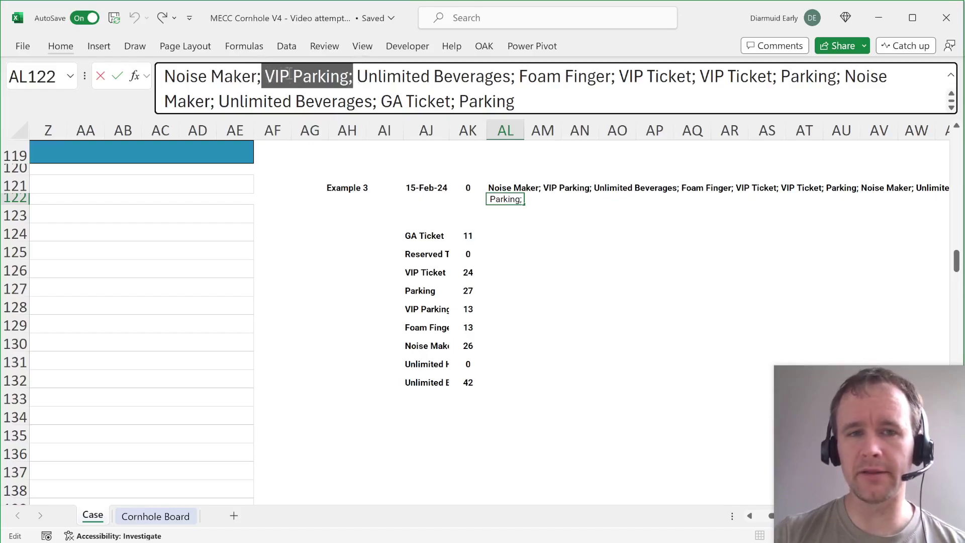
key("Escape")
left_click(468, 235)
left_click(422, 236)
key("Right")
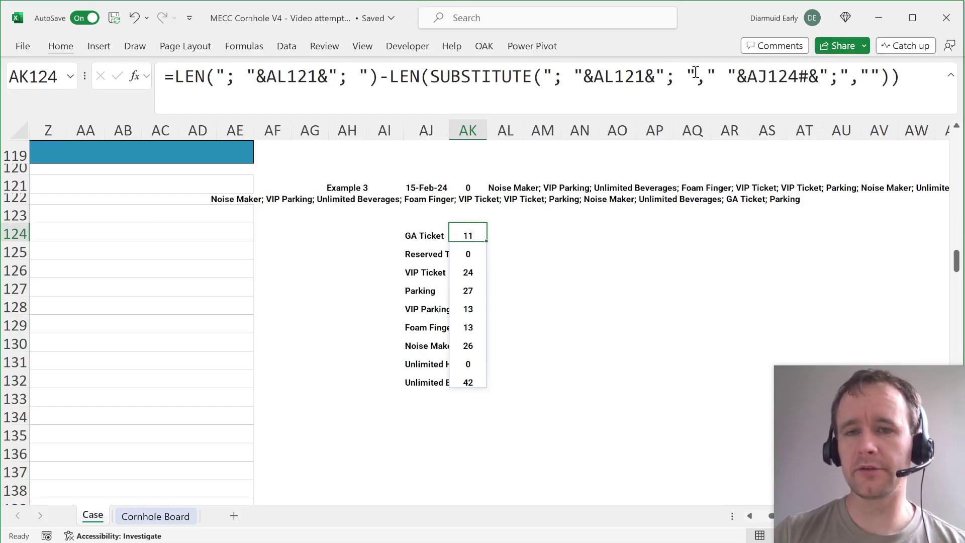
- Parenthesize the length difference in AK124 and try dividing it by LEN(" "&AJ124#&";",""), reusing the SUBSTITUTE arguments
left_click_drag(708, 76, 877, 74)
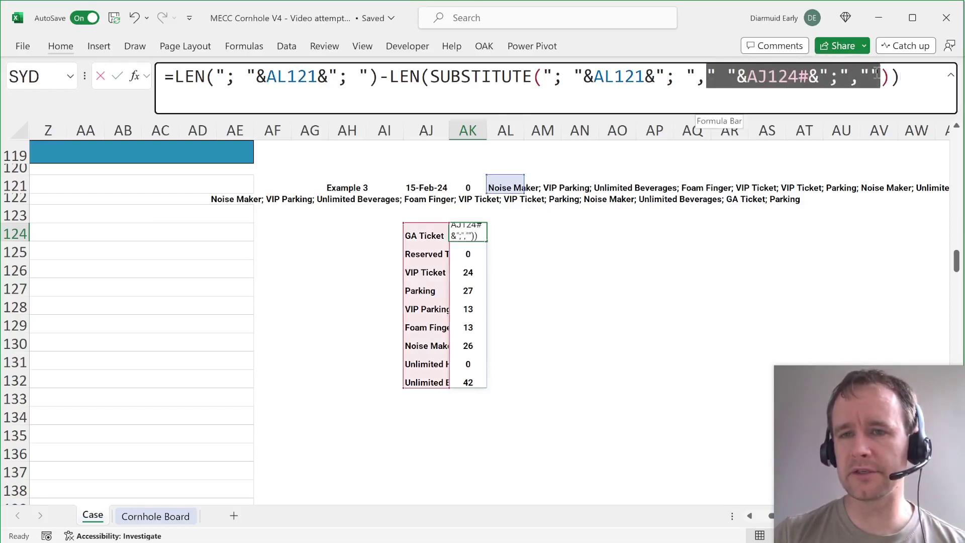
key("Escape")
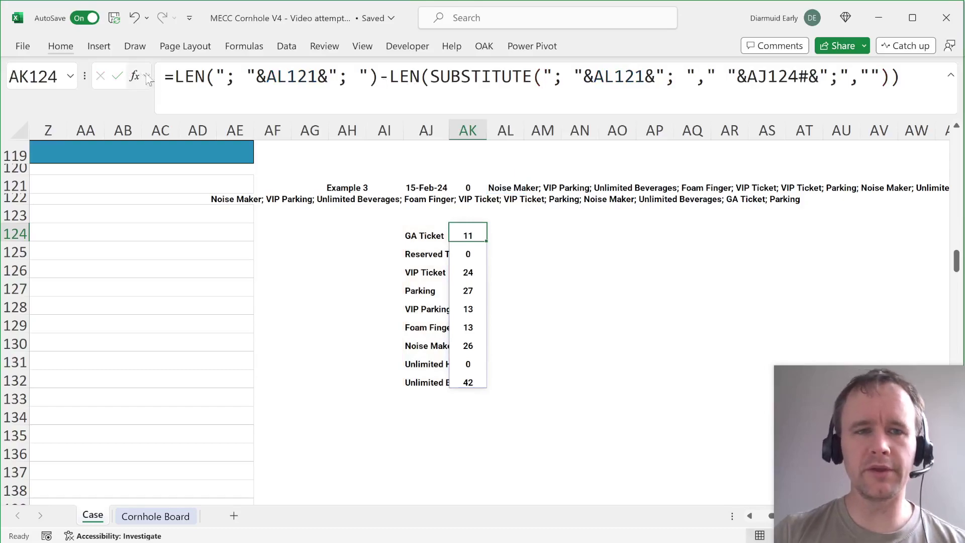
left_click(173, 76)
type("(")
key("End")
type(")/LEN(")
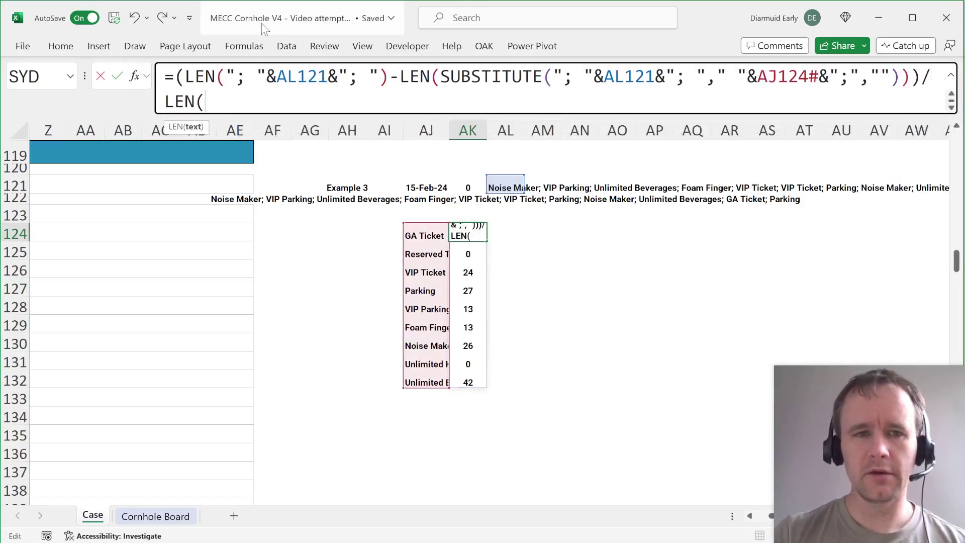
key("ctrl+v")
type(")")
key("Return")
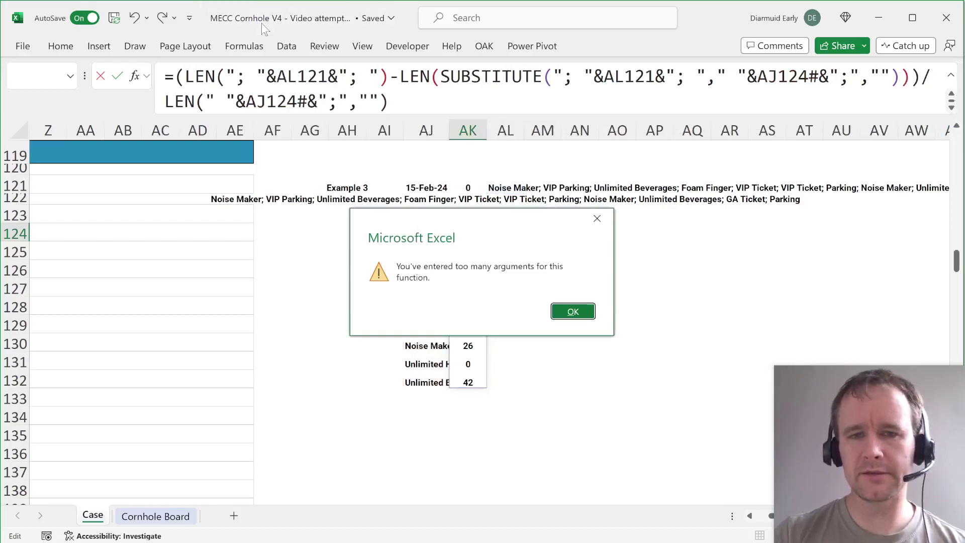
key("Return")
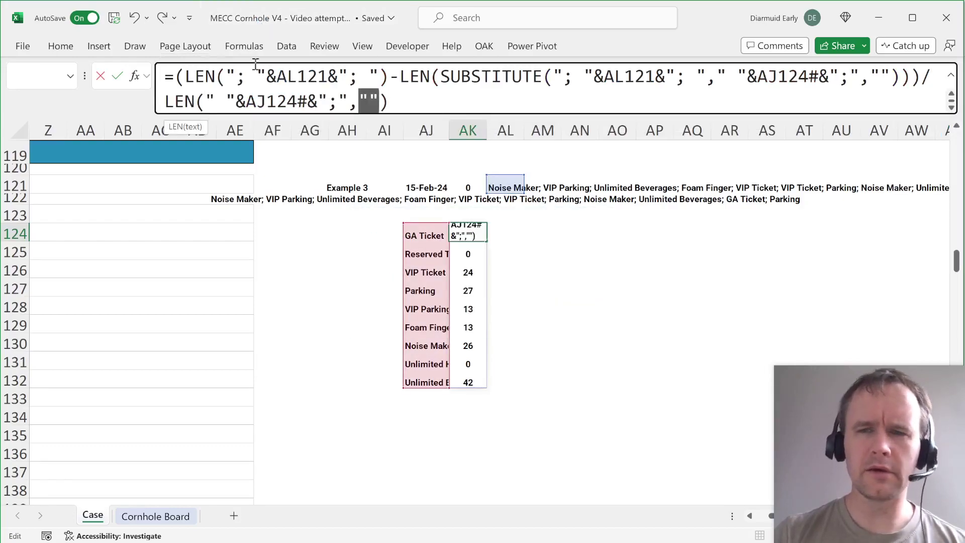
- Remove the extra "" argument so AK124 divides by LEN(" "&AJ124#&";"), and enter the formula
left_click(383, 99)
key("BackSpace")
key("BackSpace")
key("BackSpace")
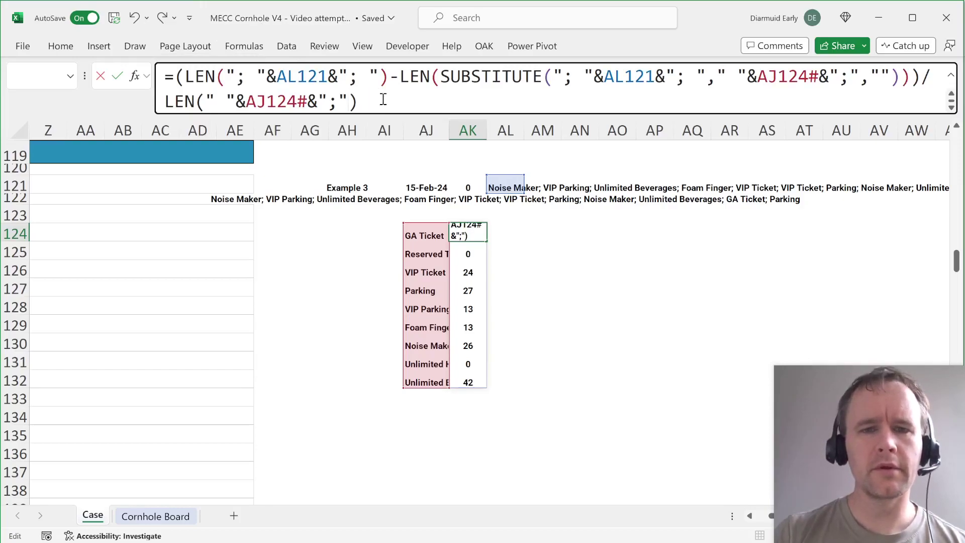
key("Return")
key("Up")
key("ctrl+shift+Down")
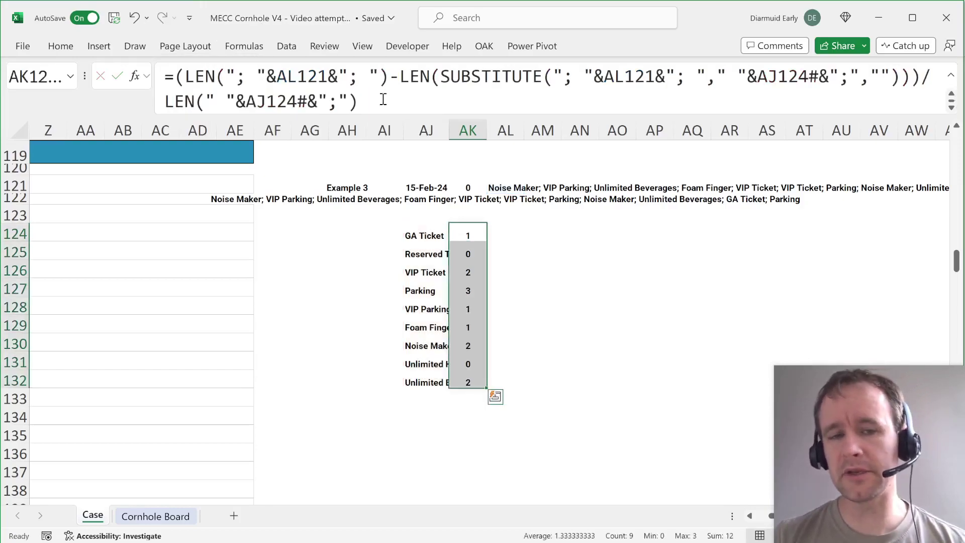
- Autofit the width of column AJ to the item names
key("Left")
key("alt+h")
key("o")
key("i")
- Spill the package list into AI124 beside the items with the formula =pckg
key("Left")
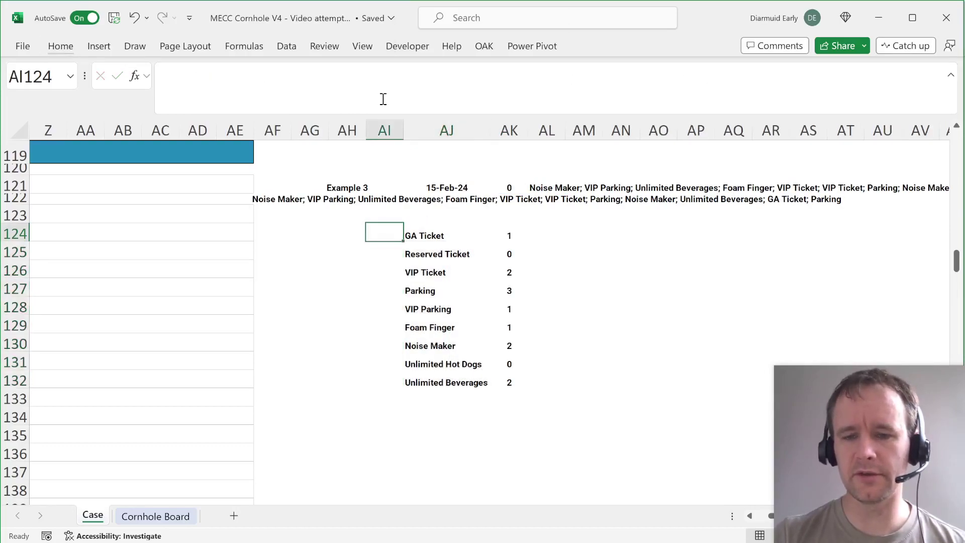
type("=pa")
key("BackSpace")
type("c")
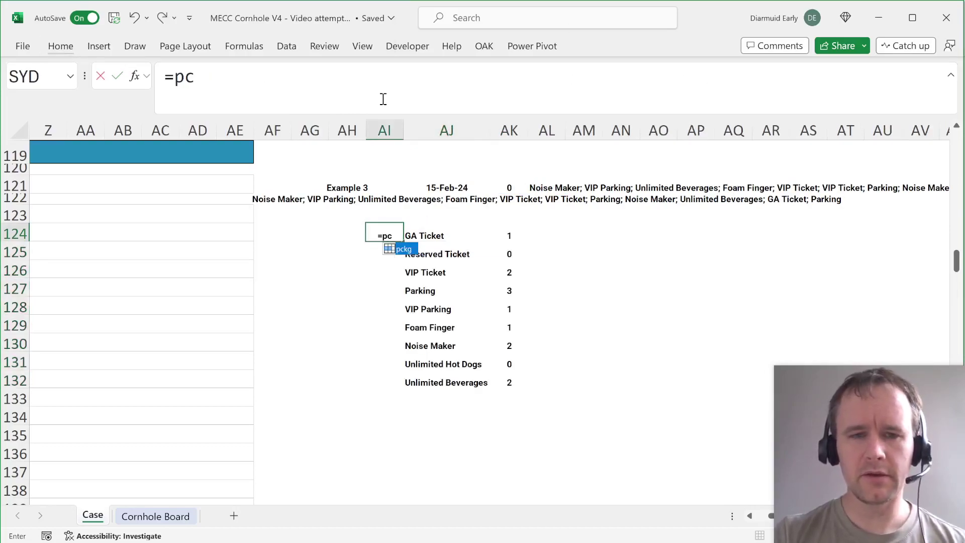
key("Return")
key("Up")
left_click(382, 99)
key("BackSpace")
type("ckg")
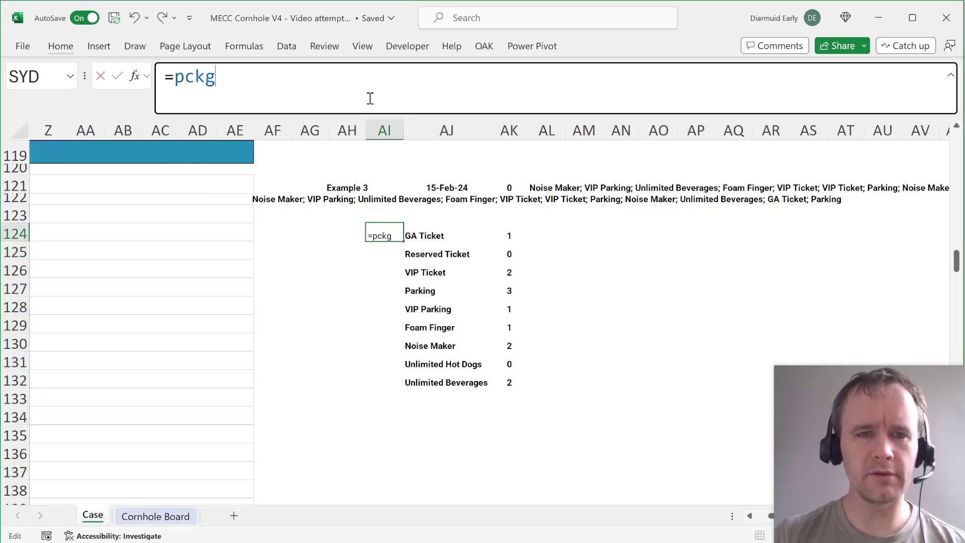
key("Return")
key("Up")
- Left-align the package list in AI124:AI132 and autofit the width of column AI
key("ctrl+shift+Down")
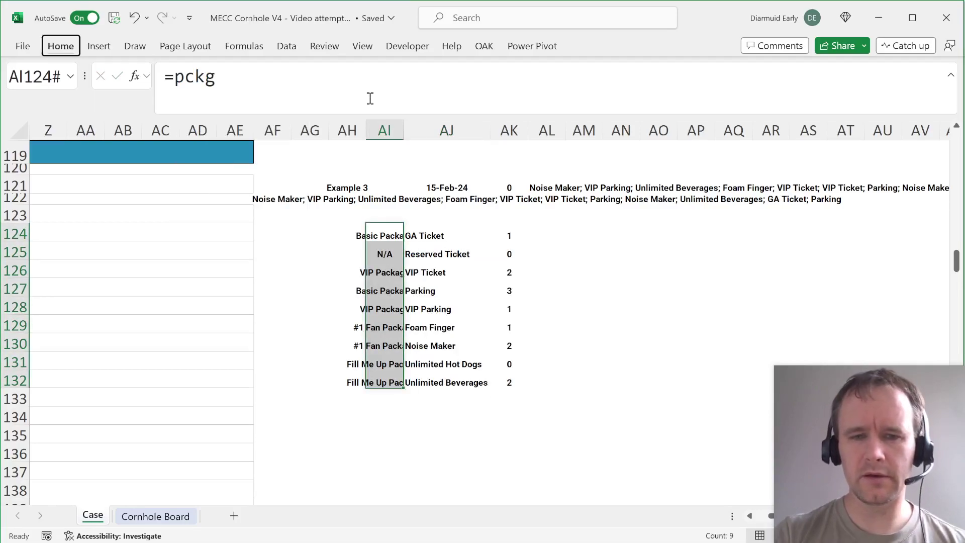
key("alt+h")
key("o")
key("i")
key("Right")
key("Right")
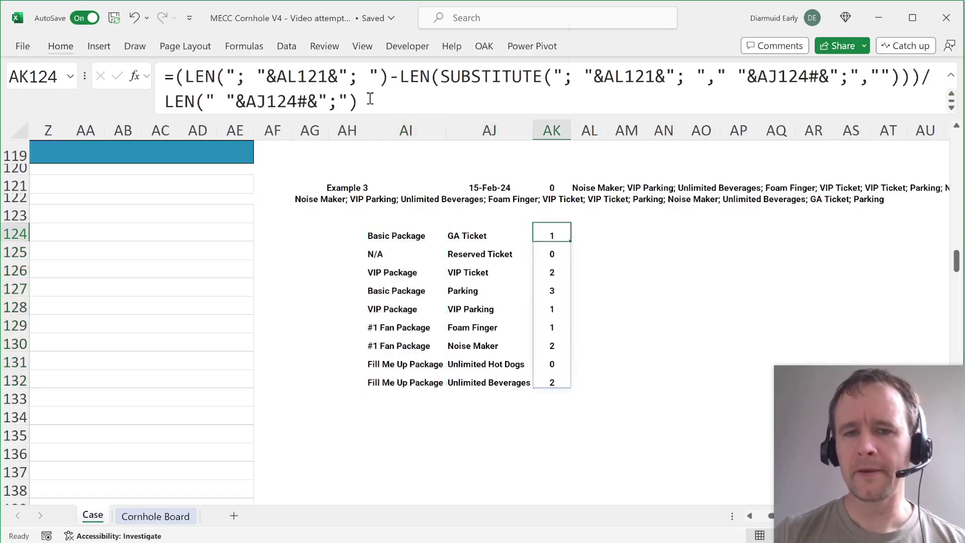
- Review the package names in AI124:AI132 against the items in column AJ and the quantities in column AK
key("Left")
key("Left")
key("Left")
key("Right")
key("ctrl+shift+Down")
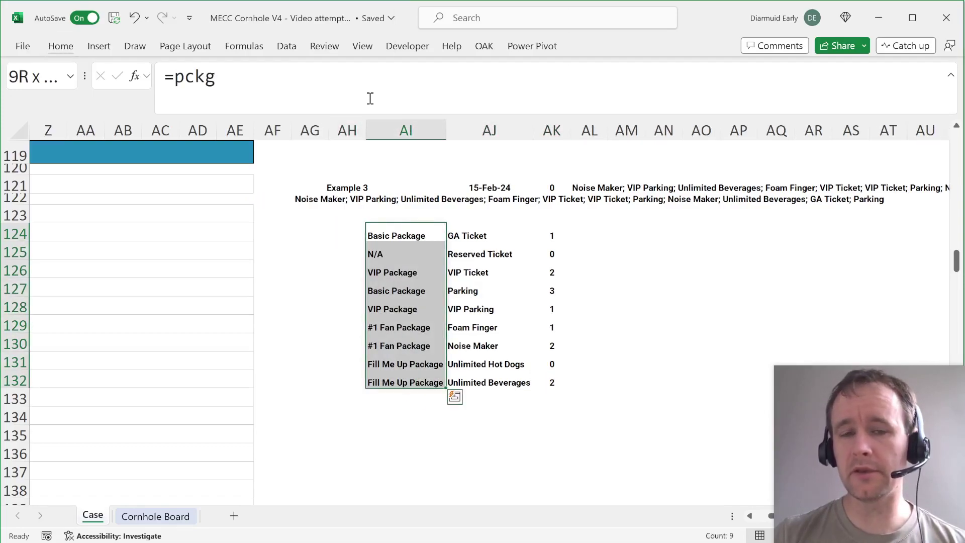
key("Right")
key("Right")
key("Left")
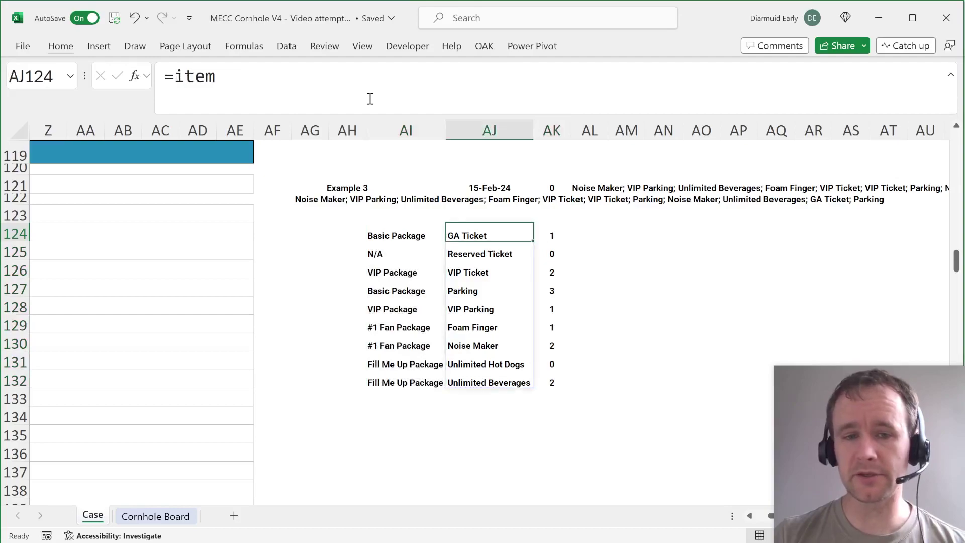
scroll(351, 229, "up", 6)
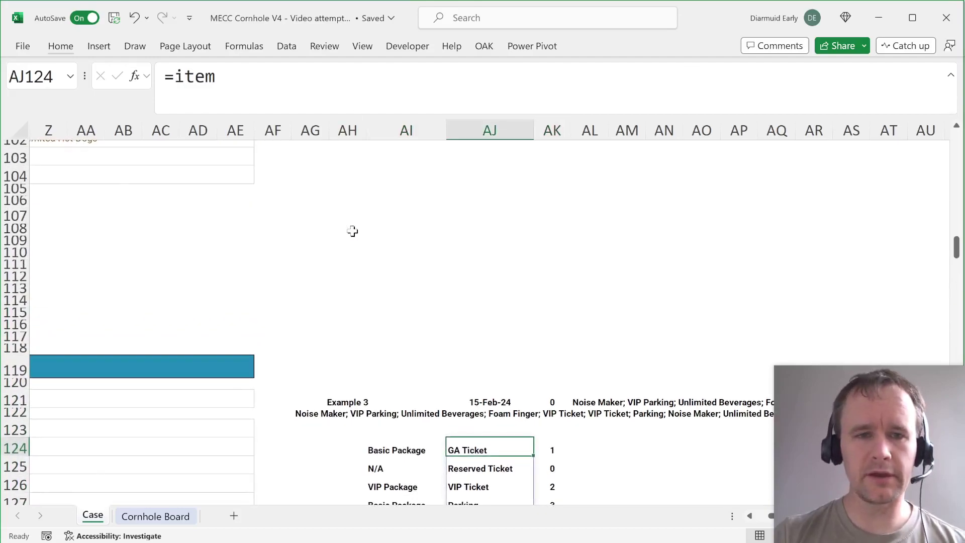
- Copy the package names and costs from I107:L111 to AI134, below the item list
scroll(352, 231, "left", 5)
scroll(347, 228, "left", 5)
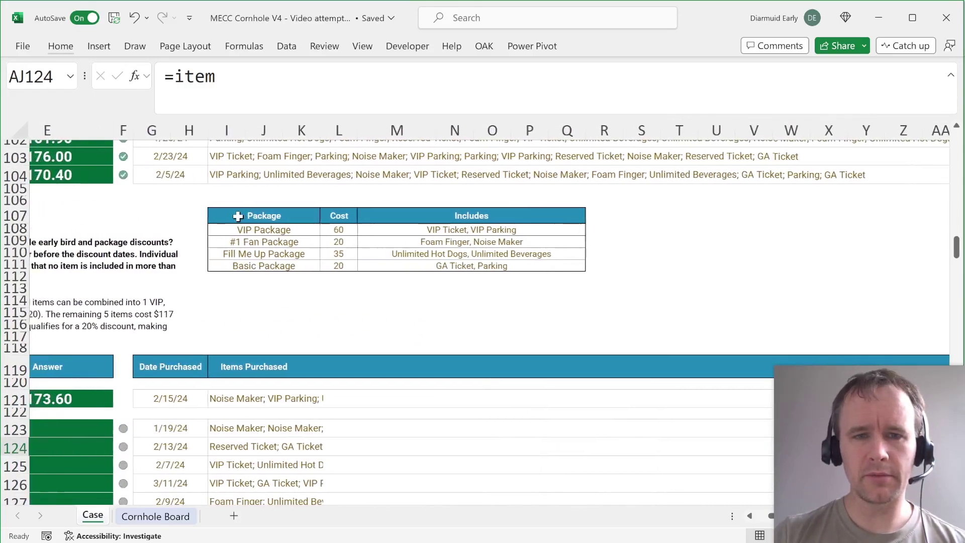
left_click_drag(238, 216, 339, 266)
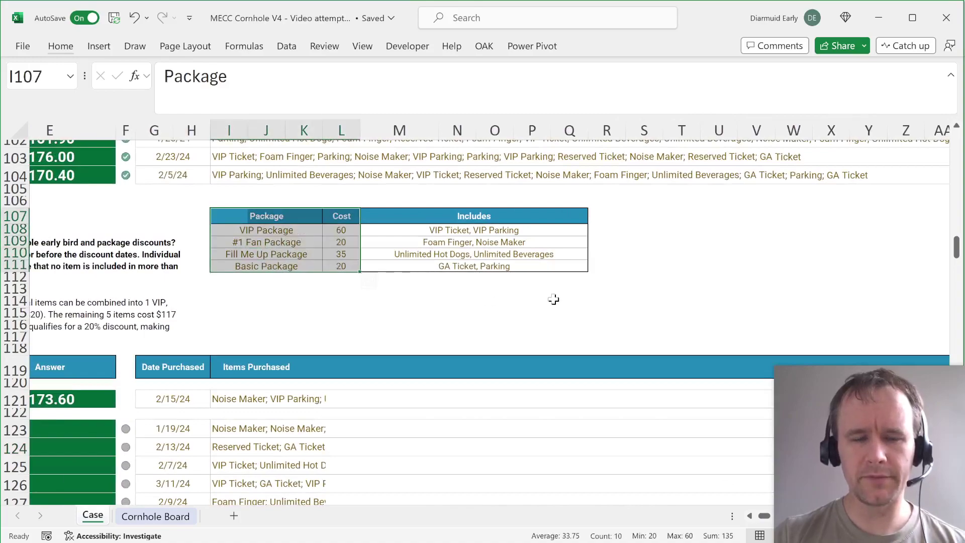
key("ctrl+c")
scroll(555, 298, "right", 3)
scroll(555, 298, "right", 9)
scroll(555, 298, "down", 8)
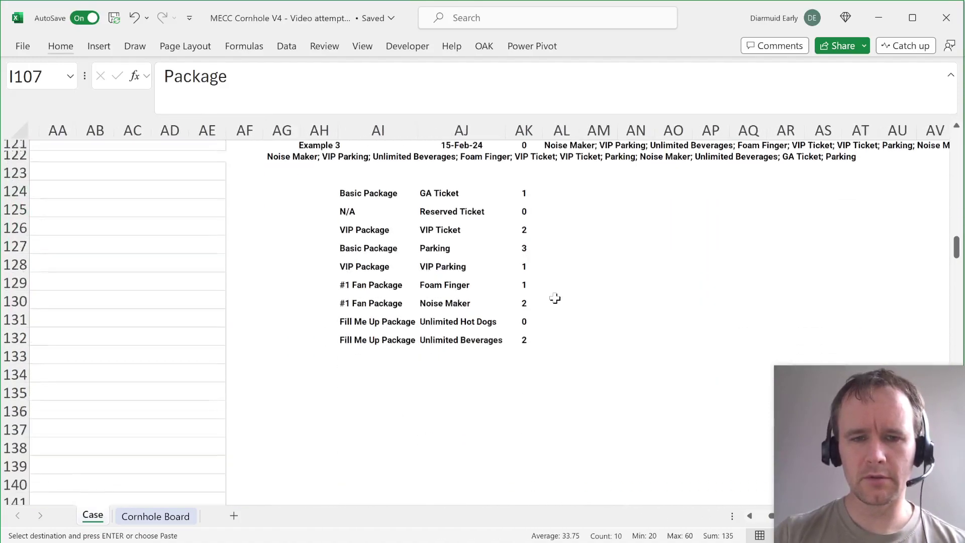
left_click(363, 319)
key("ctrl+v")
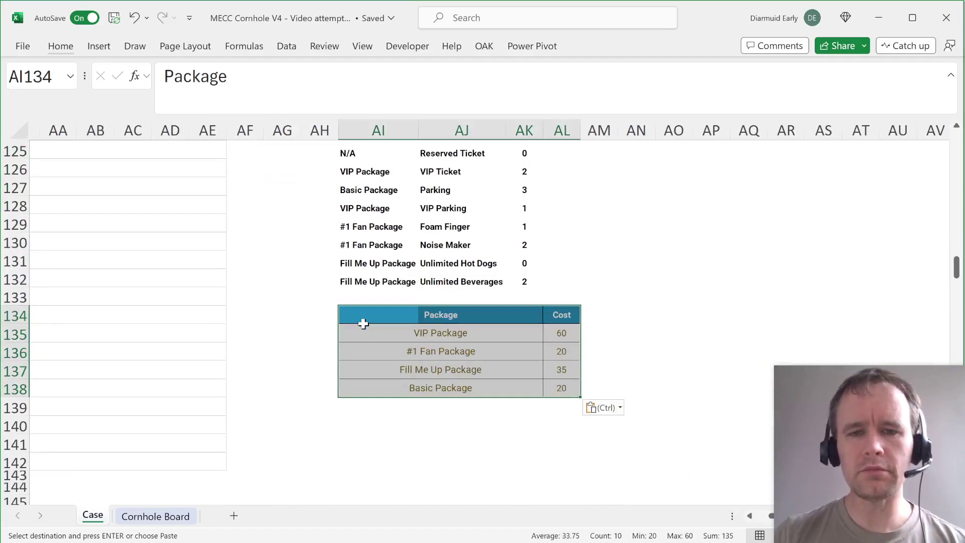
- Add the column heading Max in AM134, beside the copied package table's Cost column
key("Right")
key("Right")
key("Right")
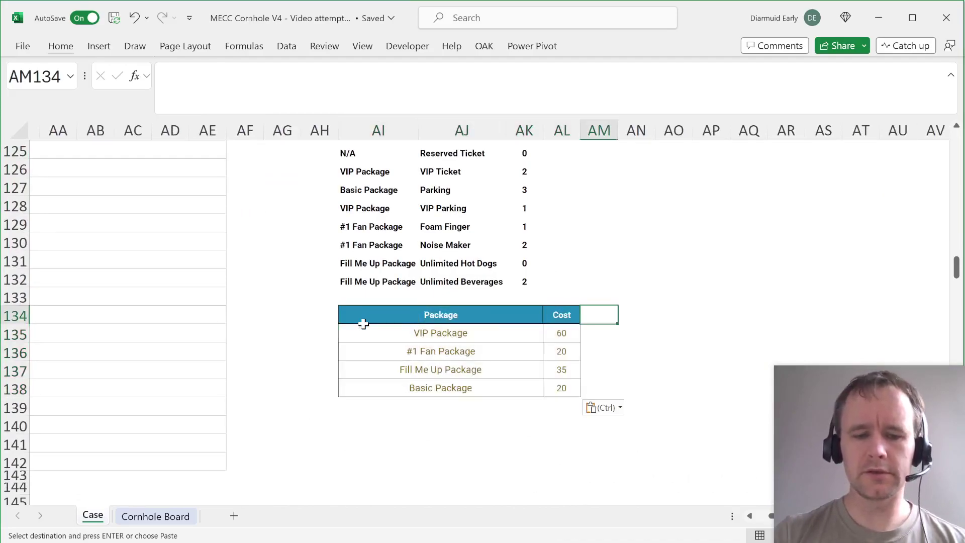
type("Max")
key("Return")
- Calculate the maximum number of each package in AM135 with =MINIFS(AK124#,AI124#,AI135:AI138)
type("=")
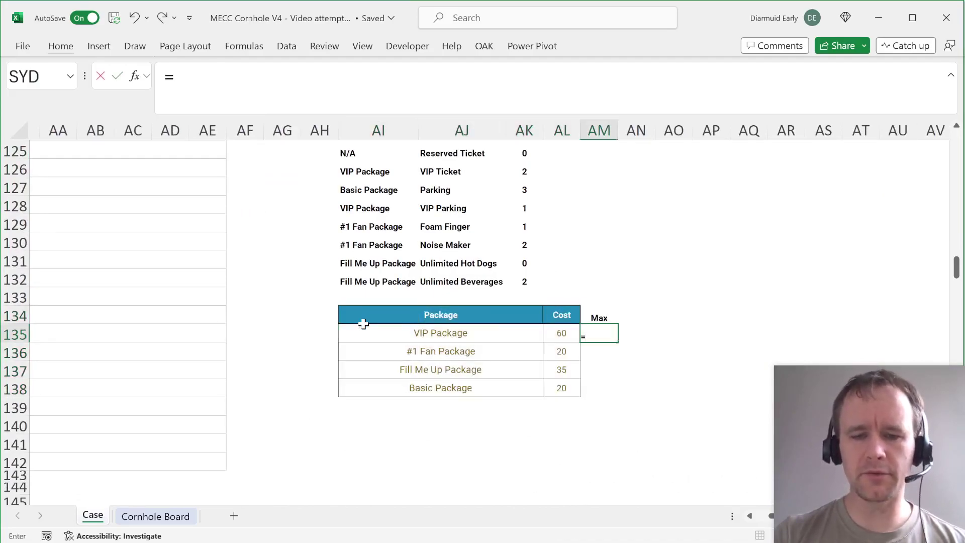
type("minifs")
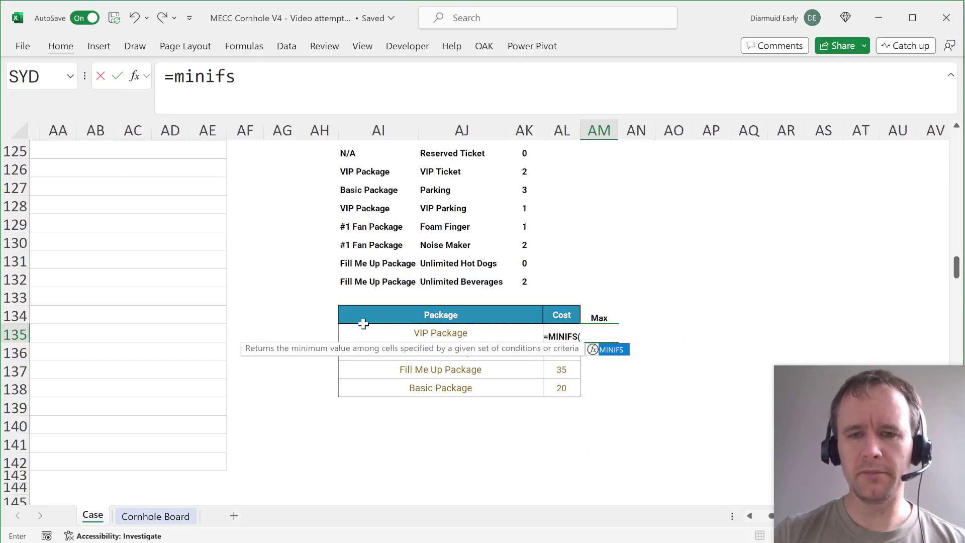
key("Tab")
key("Up")
key("Left")
key("Left")
key("Up")
key("Up")
key("Left")
key("Right")
key("ctrl+shift+Up")
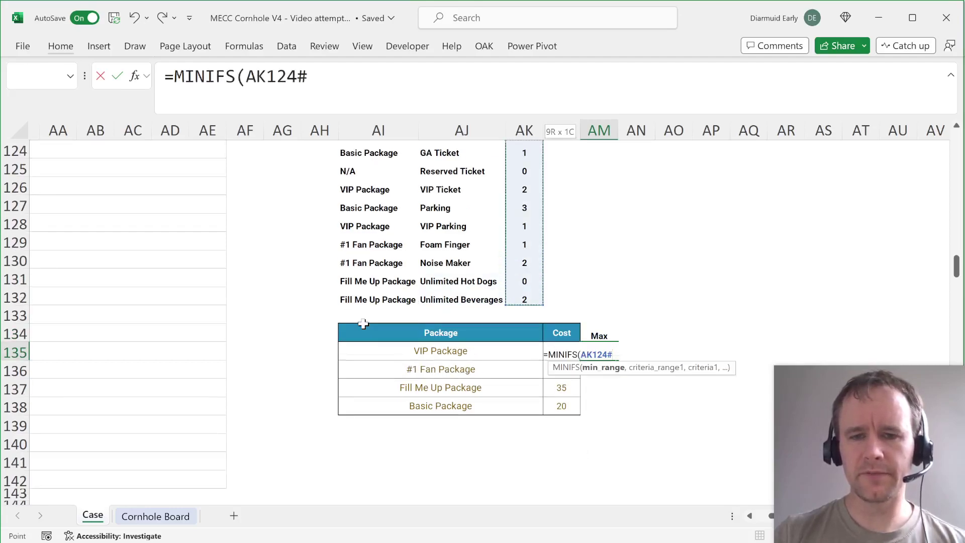
type(",")
key("Up")
key("Left")
key("Left")
key("Left")
key("Left")
key("Up")
key("Up")
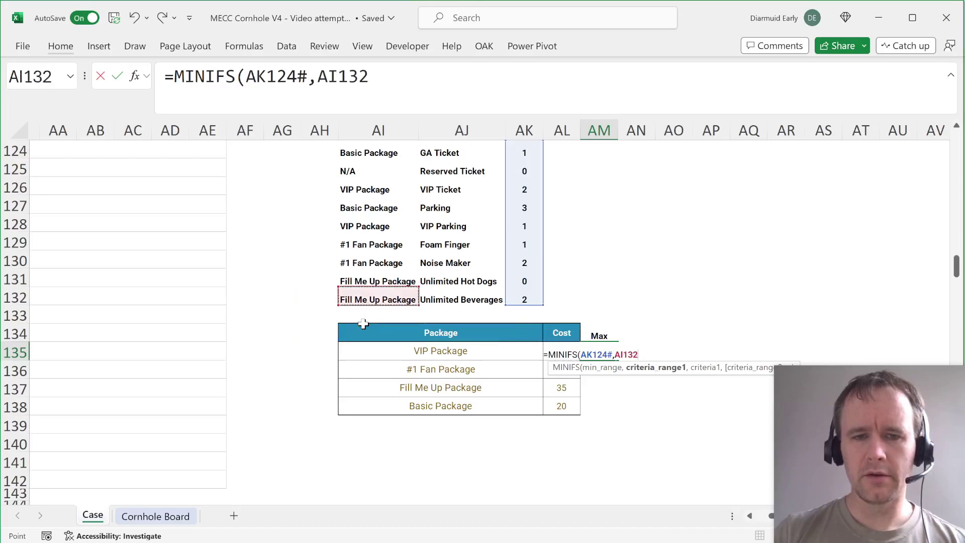
key("ctrl+shift+Up")
type(",")
key("Left")
key("Left")
key("Left")
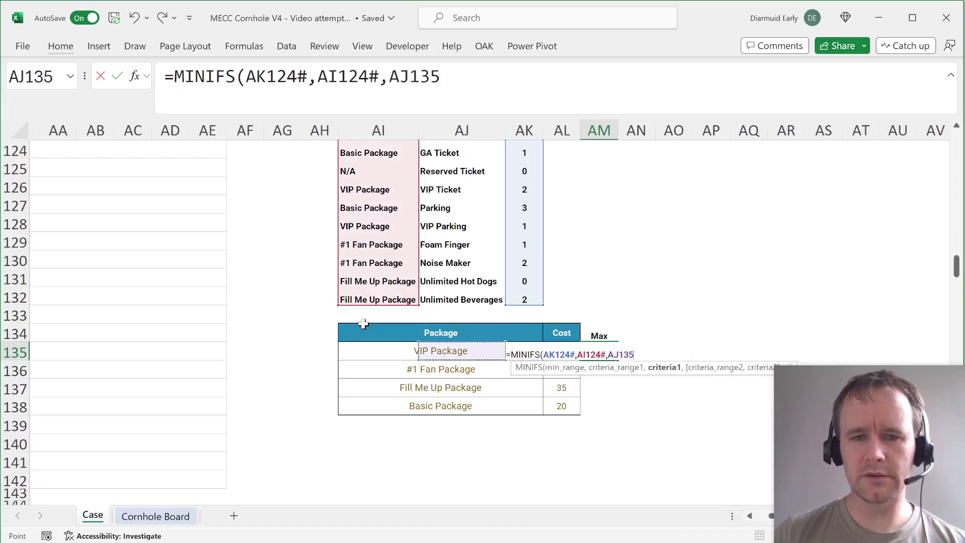
key("Left")
key("shift+Down")
key("shift+Down")
key("shift+Down")
type(")")
key("Return")
key("Up")
scroll(625, 342, "up", 2)
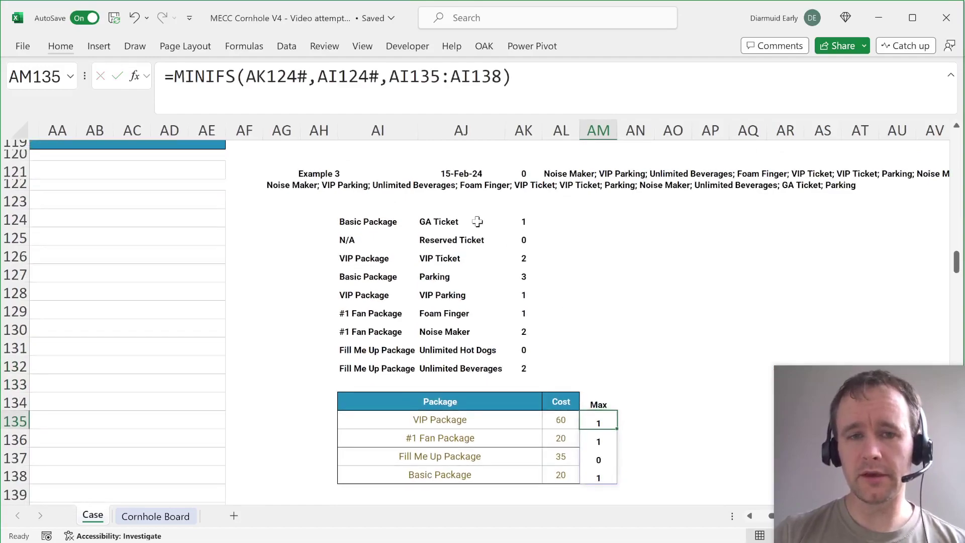
- Check the Max package counts against the item quantities, starting with the two Basic Package items
left_click(370, 225)
left_click(367, 278, "ctrl")
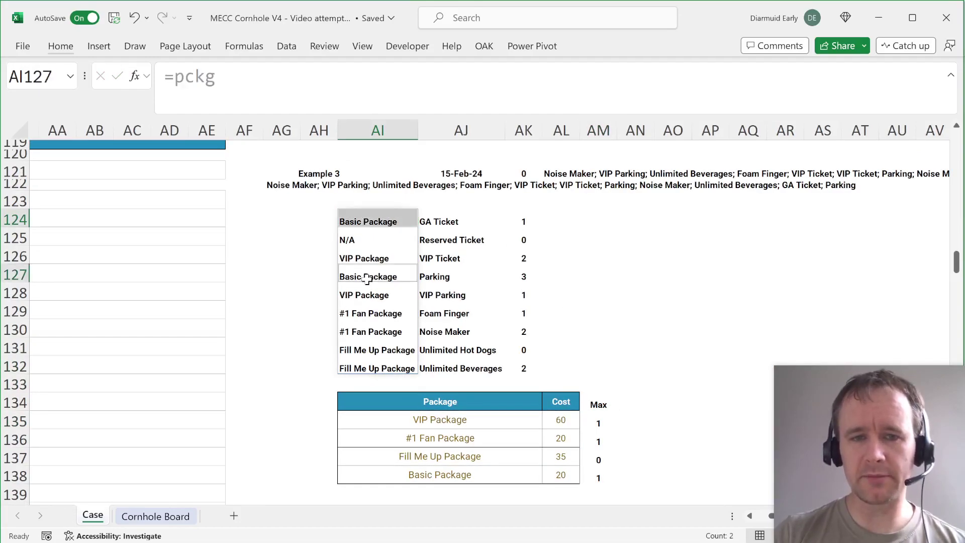
left_click(522, 275)
left_click(526, 220, "ctrl")
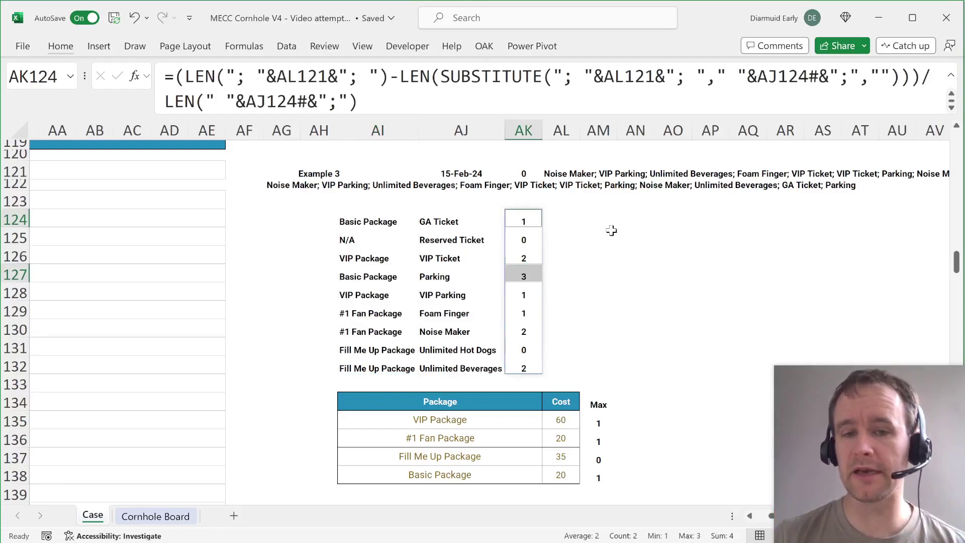
left_click(592, 421)
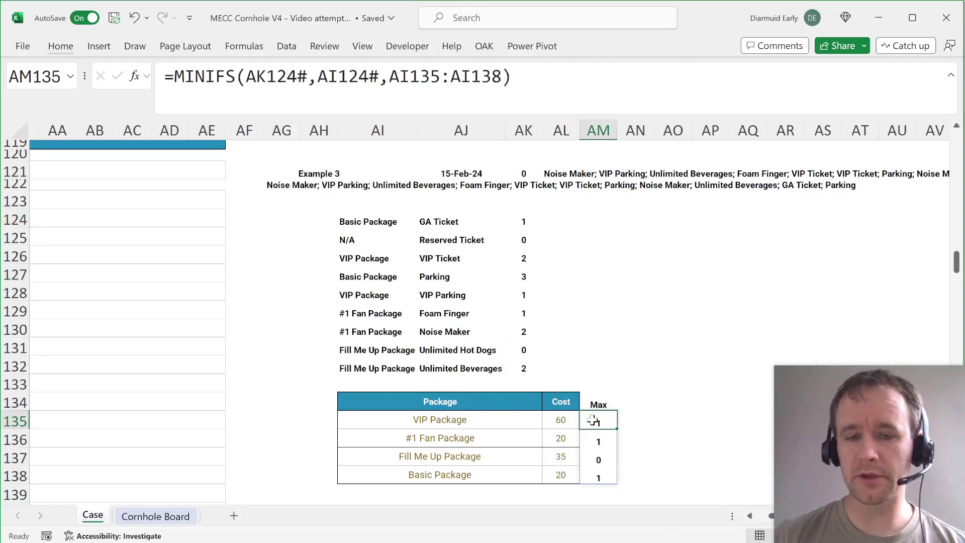
scroll(593, 421, "left", 1)
key("Down")
key("Down")
key("Down")
key("shift+space")
key("Up")
key("shift+space")
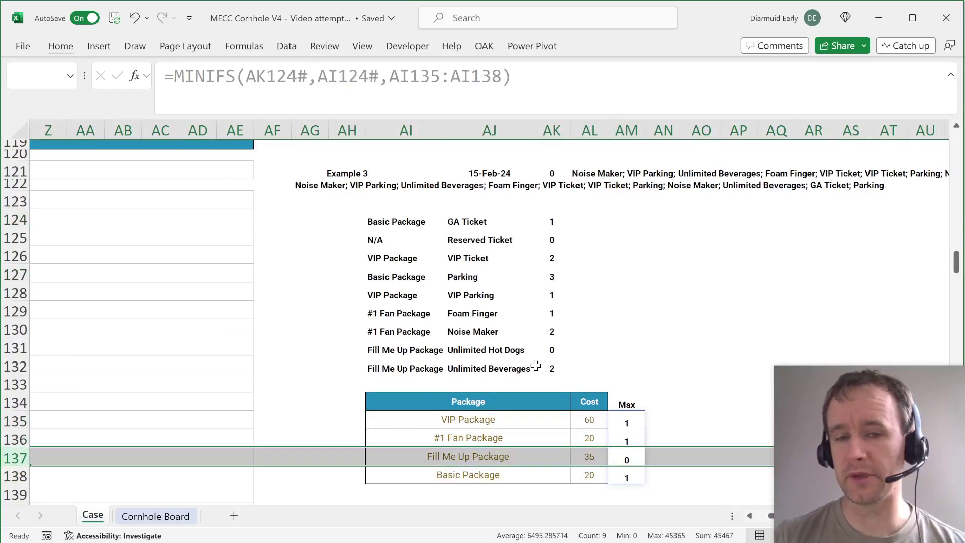
- Head the item quantities in AK123 as Tot num and the adjacent column in AL123 as Num ex pckg
left_click(551, 221)
key("Up")
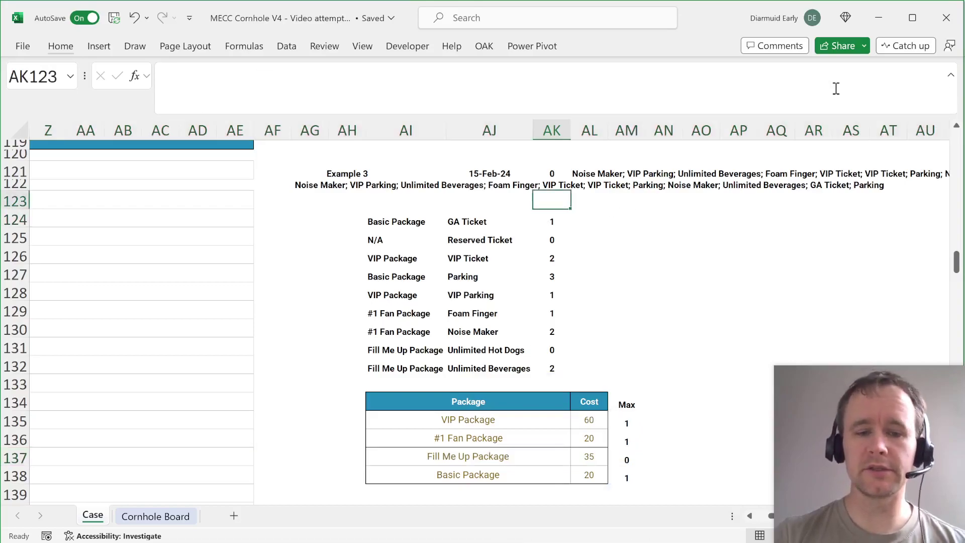
type("Tot num")
key("Tab")
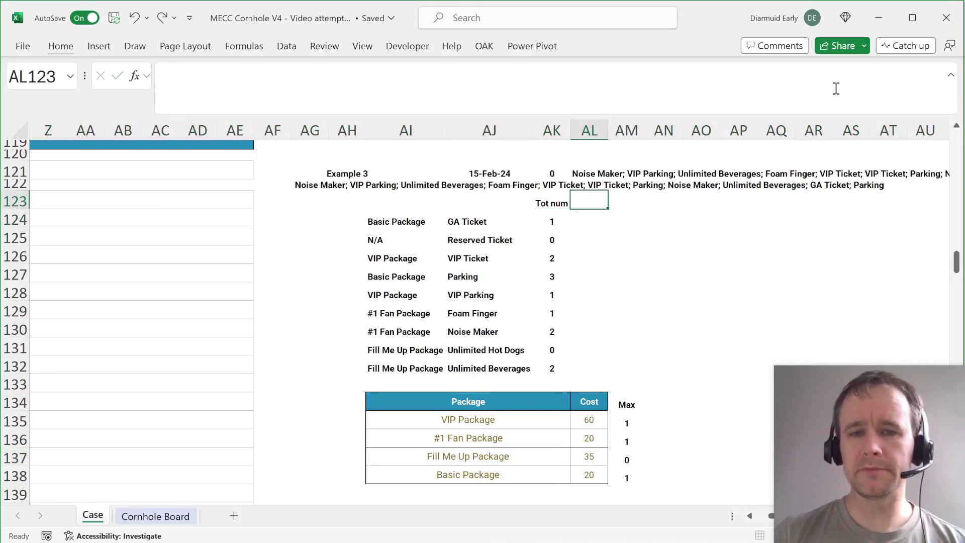
type("Num")
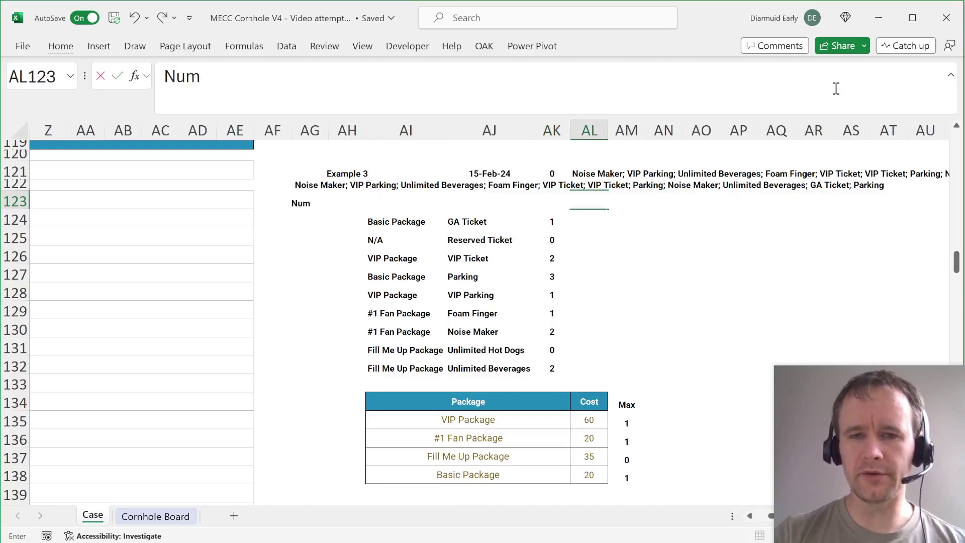
type(" ex pa")
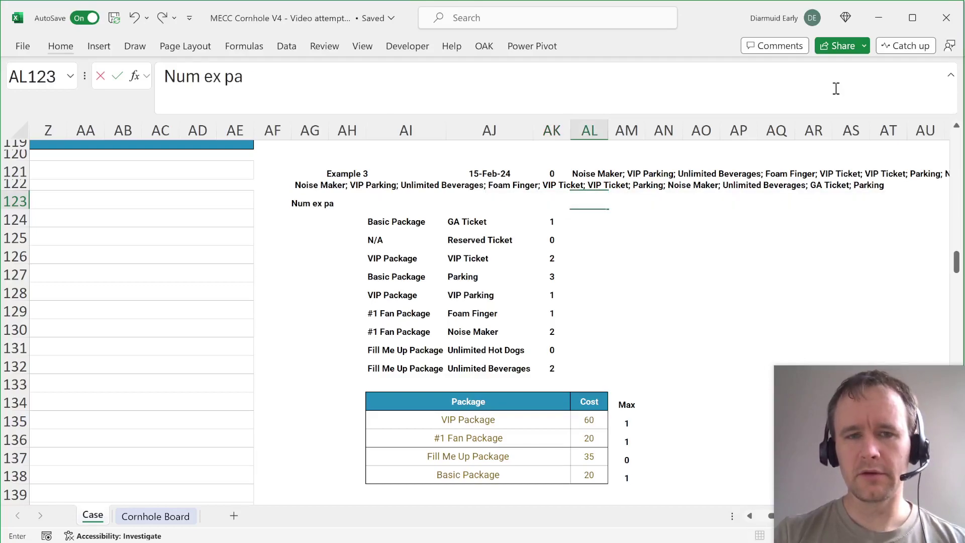
key("BackSpace")
type("ckg")
key("Return")
- Autofit the width of column AL to the Num ex pckg heading
key("Up")
key("Right")
key("alt+h")
key("o")
key("i")
- Calculate the items left outside packages in AL124 with =AK124#-XLOOKUP(AI124#,AI135:AI138,AM135#,0)
key("Down")
type("=")
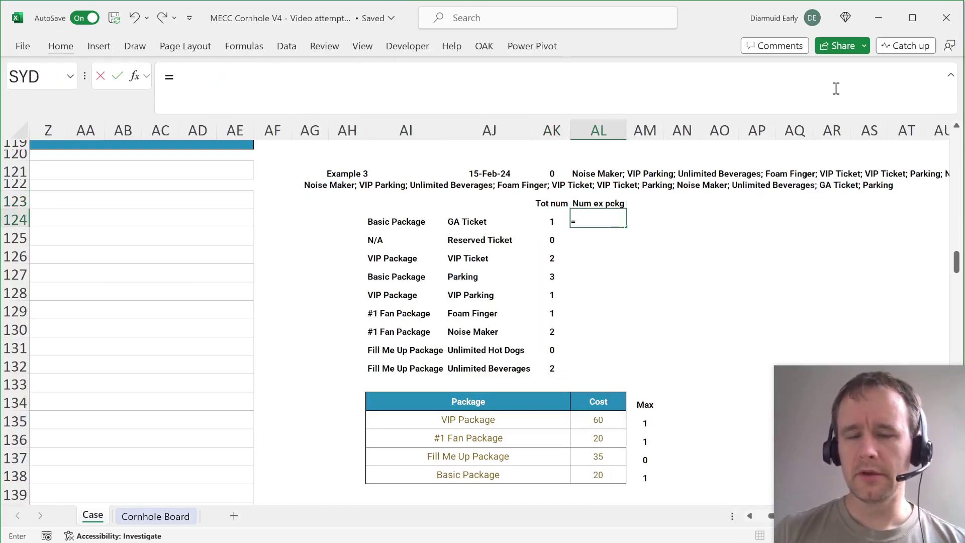
key("Left")
key("ctrl+shift+Down")
type("-xlookup(")
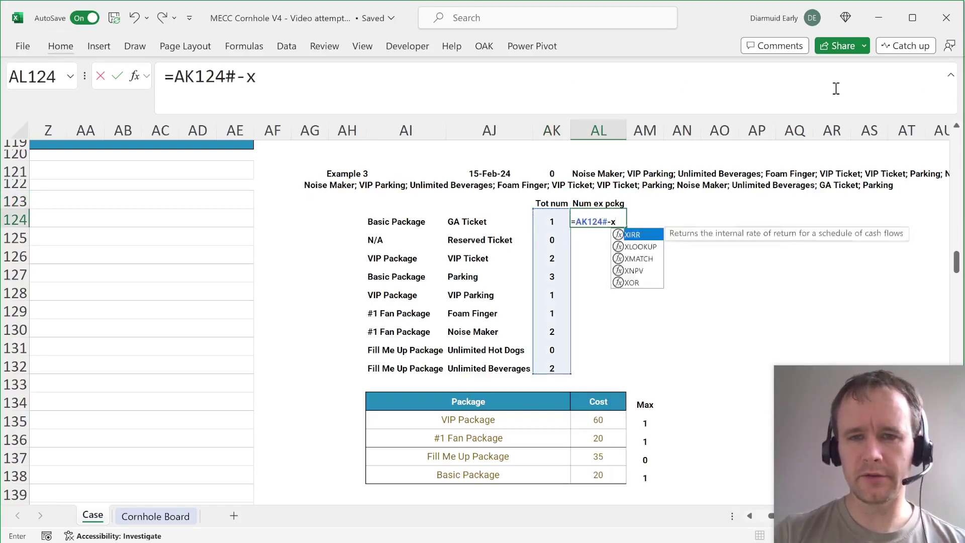
key("Left")
key("Left")
key("Left")
key("ctrl+shift+Down")
type(",")
left_click(381, 422)
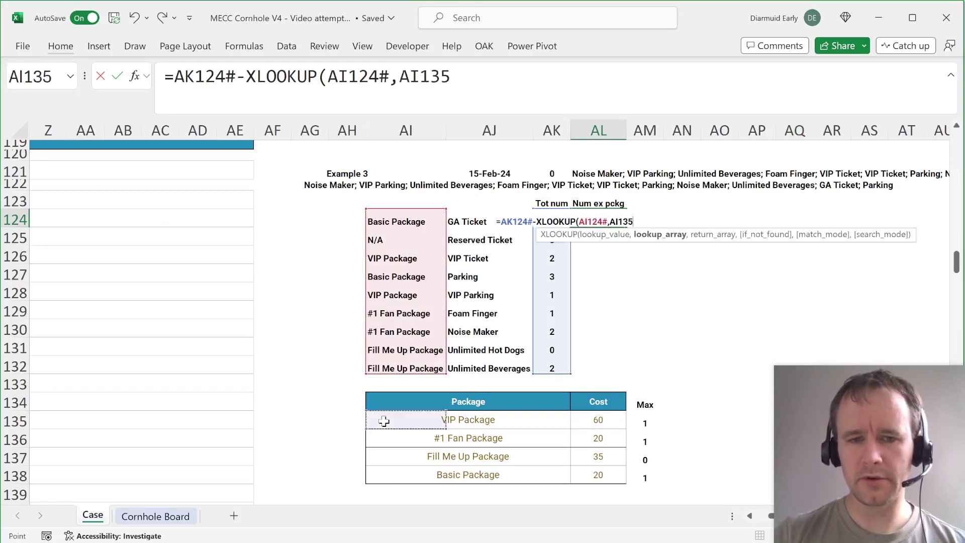
key("ctrl+shift+Down")
type(",")
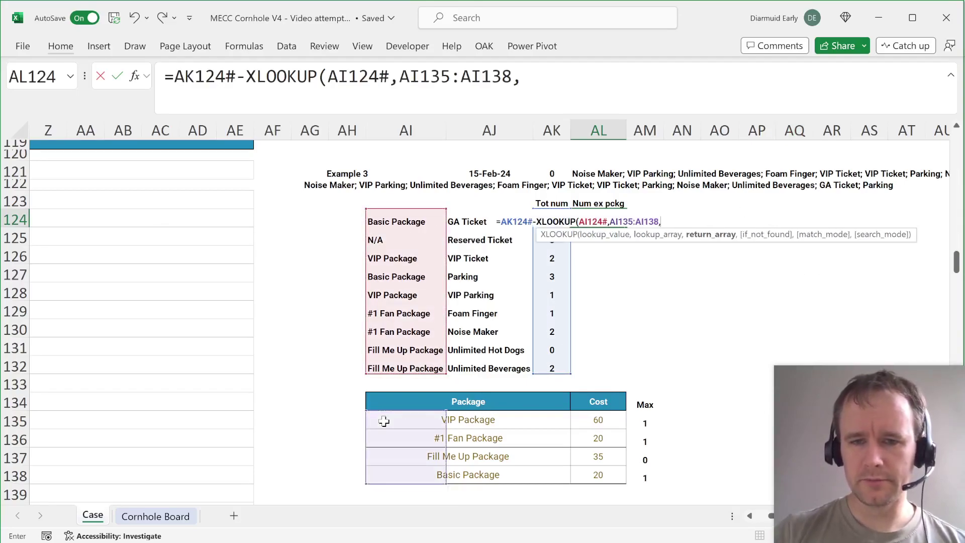
left_click(645, 423)
key("ctrl+shift+Down")
type(",")
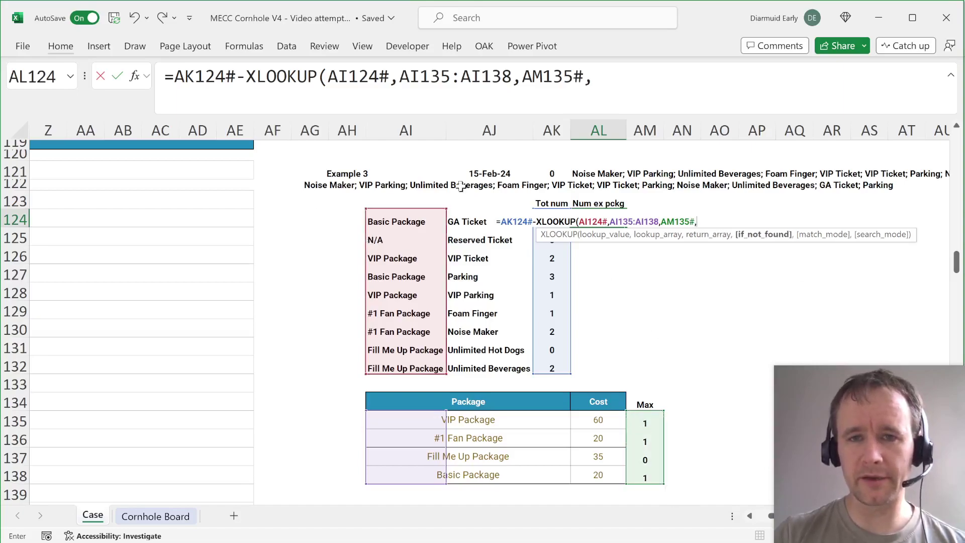
type("0)")
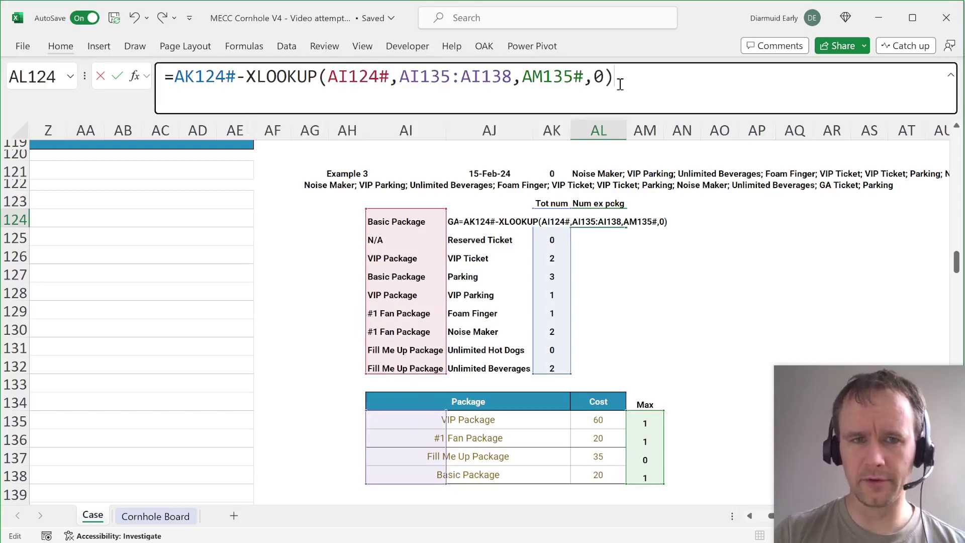
key("Return")
- Check the Num ex pckg quantities against Tot num and the package maximums, using the Basic Package items
key("Up")
key("Left")
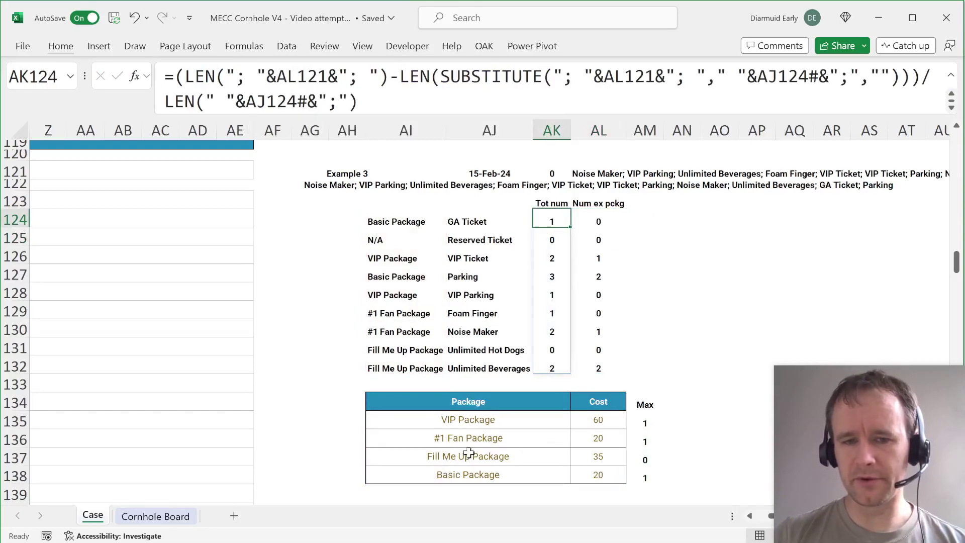
left_click(469, 474)
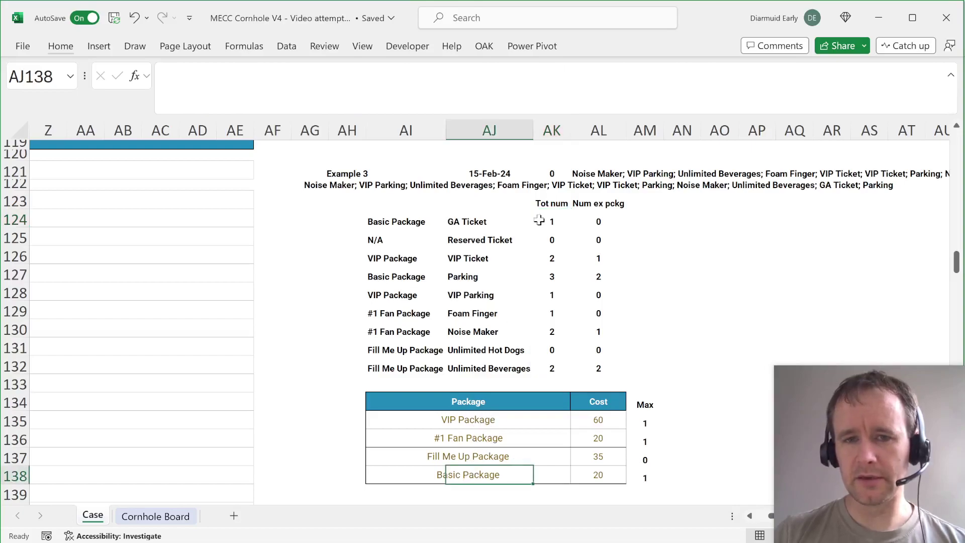
left_click(555, 222)
key("ctrl+shift+Down")
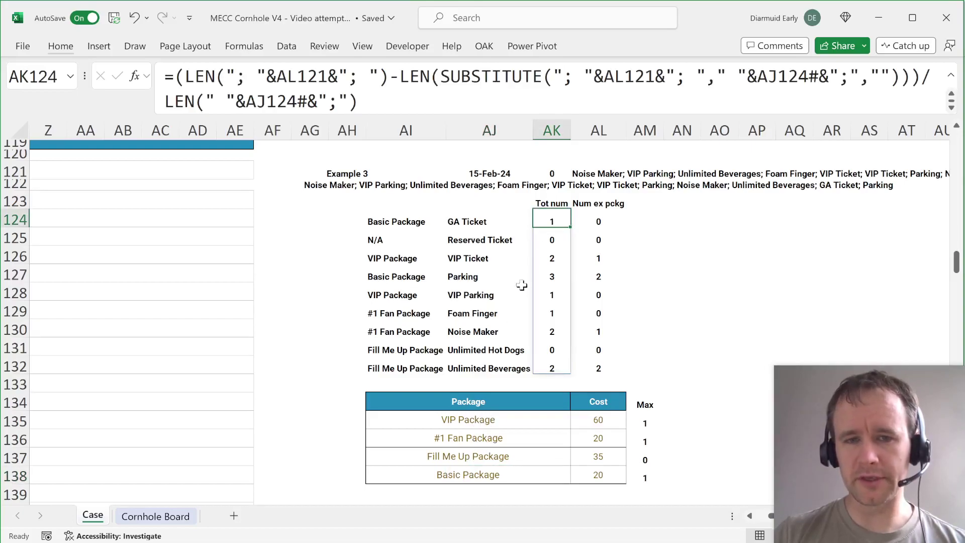
left_click(603, 278)
key("Up")
key("Up")
key("Up")
key("Up")
key("Up")
key("Down")
key("Down")
- Add the label Package cost in AO124
key("Right")
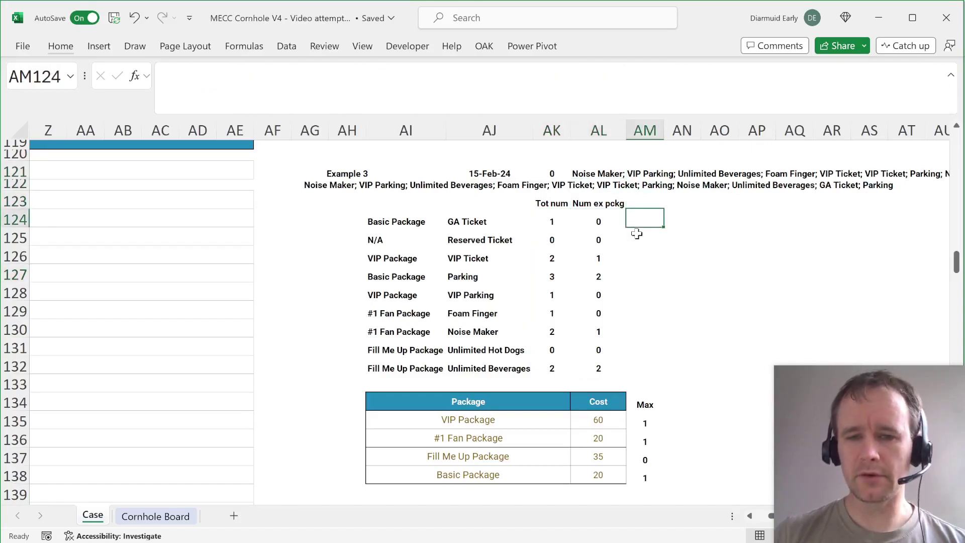
key("Right")
key("Right")
key("Down")
key("Right")
key("Up")
key("Left")
type("Pack")
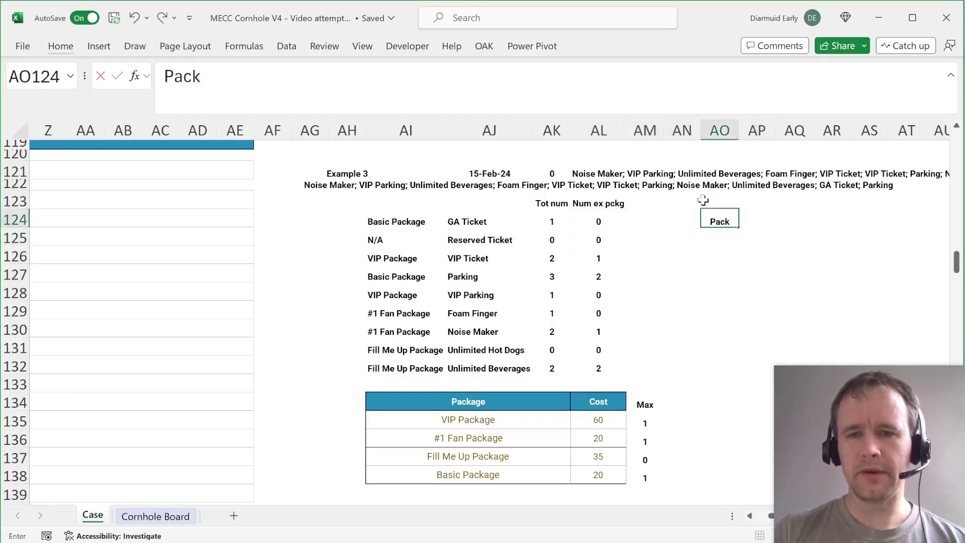
type("age cost")
key("Return")
- Calculate the total package cost in AQ124 with =SUM(AL135:AL138*AM135#)
key("Up")
key("Right")
key("Right")
type("=")
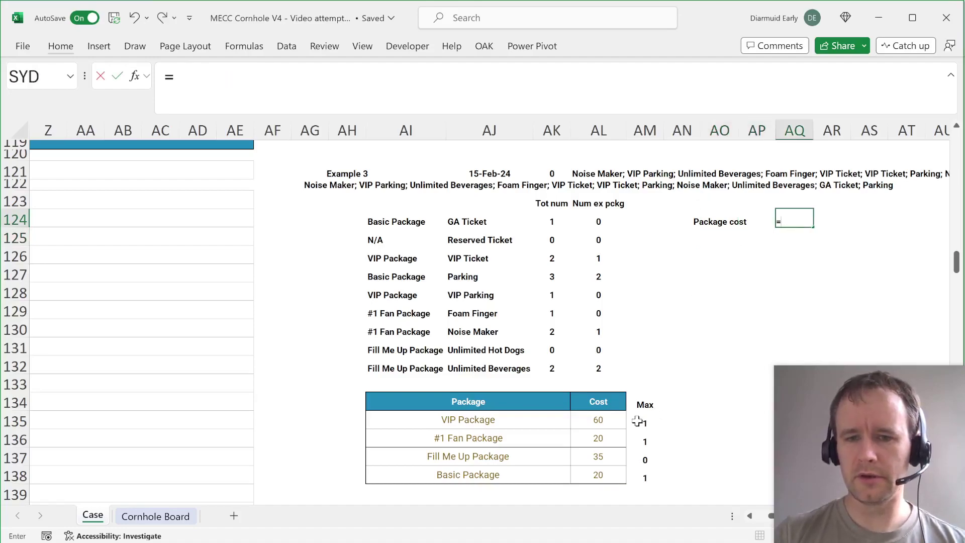
type("sum")
key("Tab")
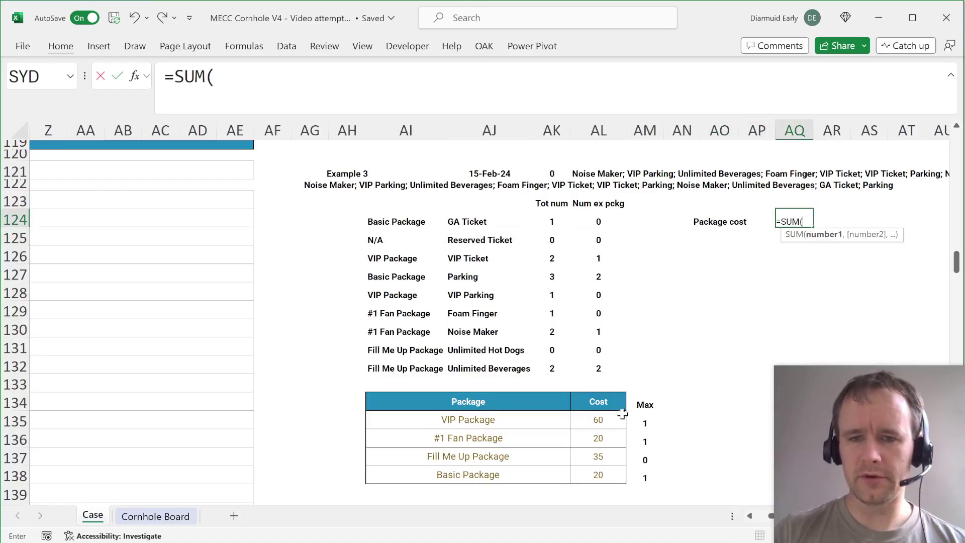
left_click(598, 419)
key("ctrl+shift+Down")
type("*")
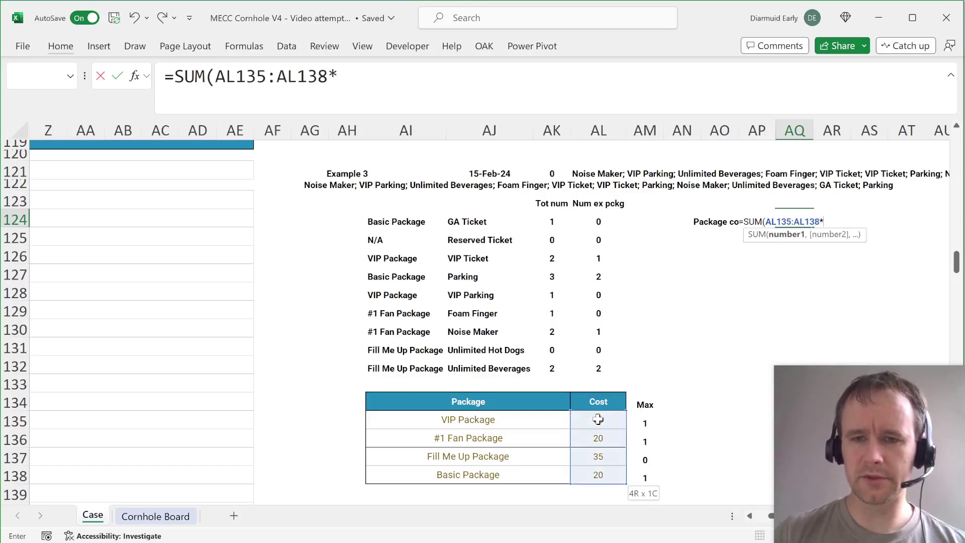
left_click(639, 420)
key("Return")
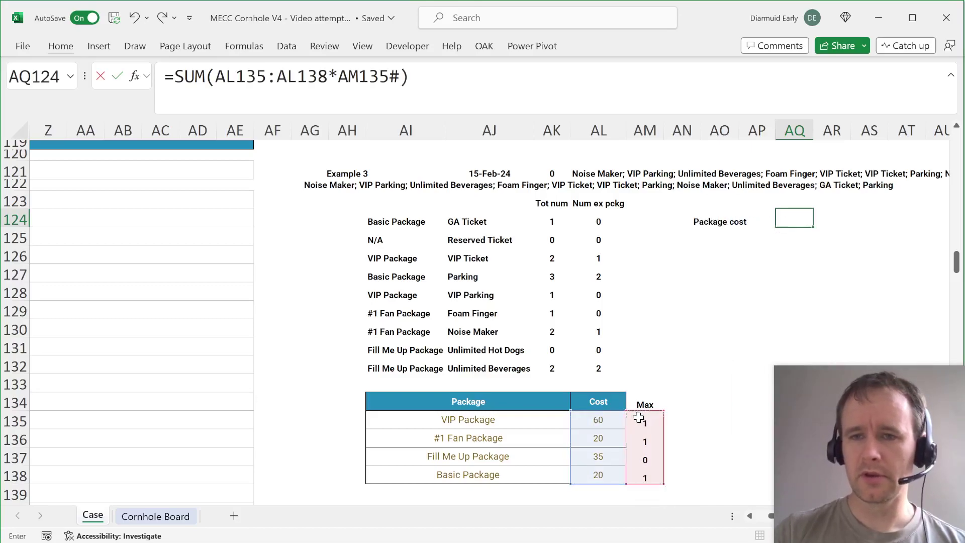
key("Left")
key("Left")
key("Right")
key("Up")
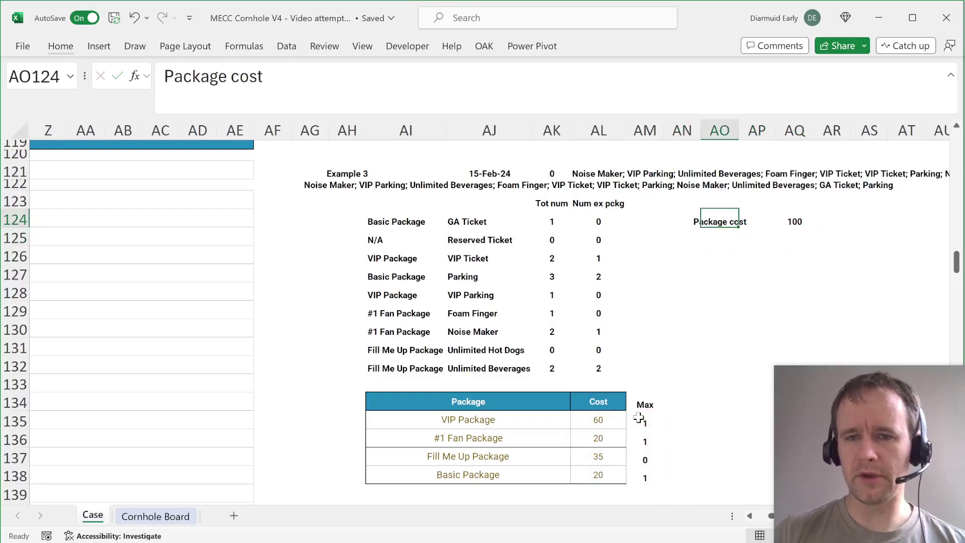
- Autofit the width of column AO to the Package cost label
key("alt+h")
key("o")
key("i")
key("Down")
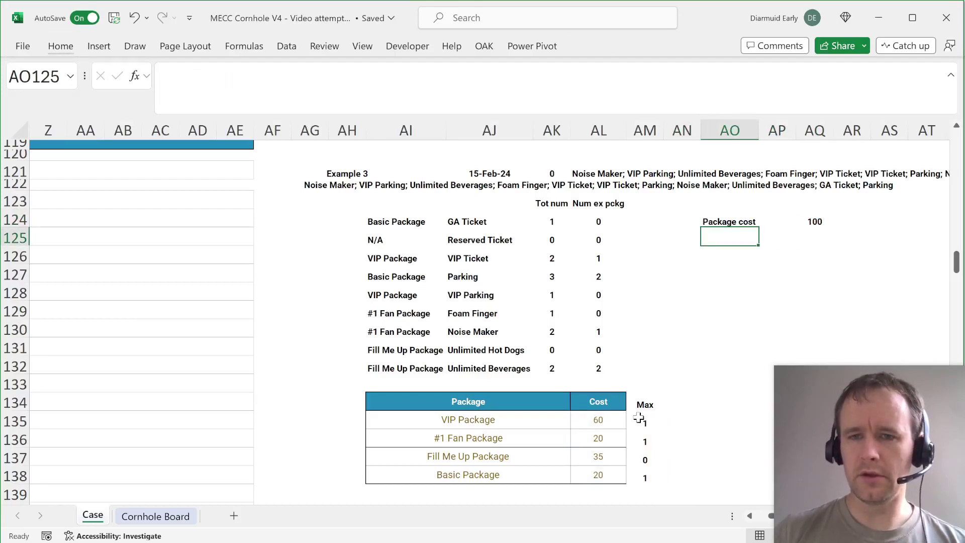
- Add the label Loose cost in AO125 and calculate the unpackaged items' cost in AQ125 with =SUM(AL124#*cost)
type("Loose cost")
key("Tab")
key("Tab")
type("=sum(")
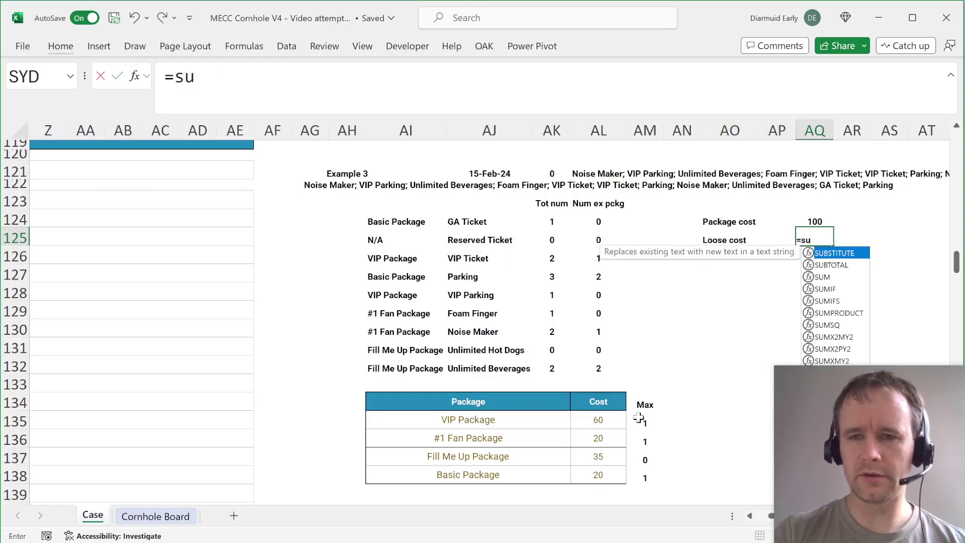
key("Left")
key("Left")
key("Left")
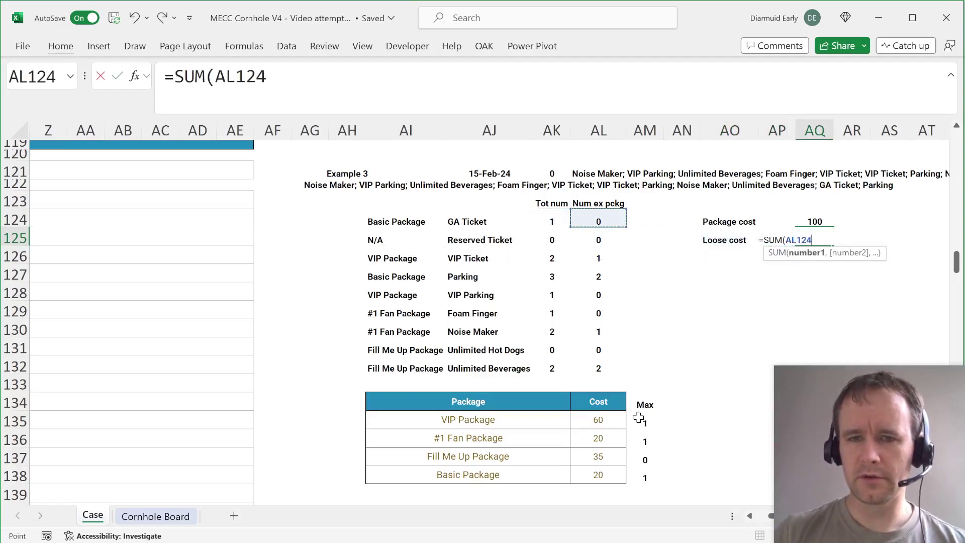
key("ctrl+shift+Down")
type("*cost)")
key("Return")
- Add the label Total cost in AO126, below Loose cost
key("Up")
key("Left")
key("Left")
key("Left")
key("Down")
key("Right")
type("Total cost")
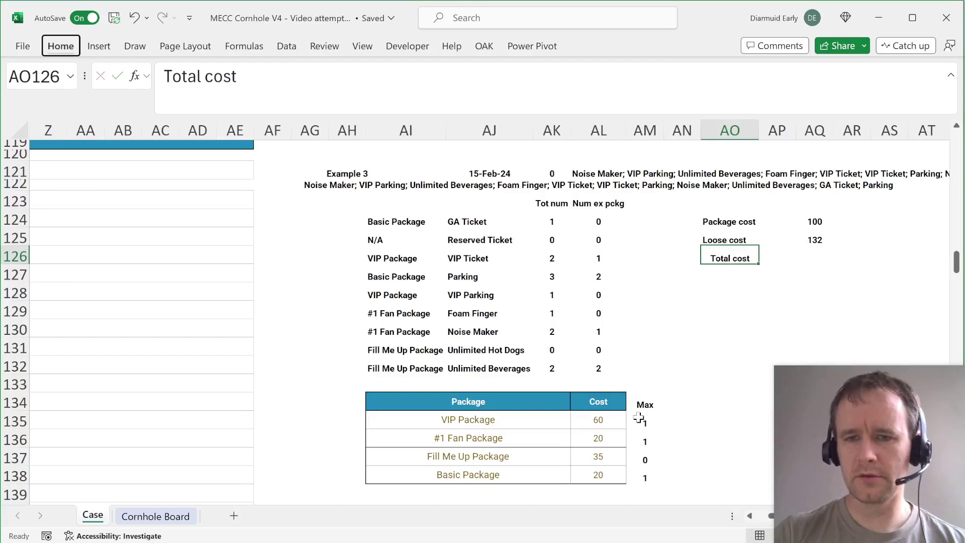
- Calculate the total cost in AQ126 with =SUM(AQ124:AQ125)
key("Right")
key("Right")
type("=SUM(-)")
key("Return")
key("Up")
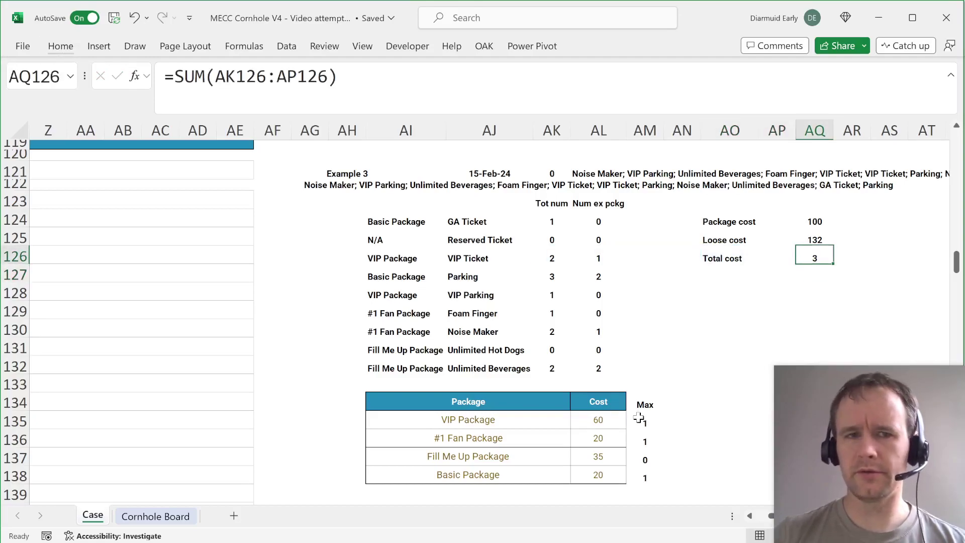
left_click(318, 78)
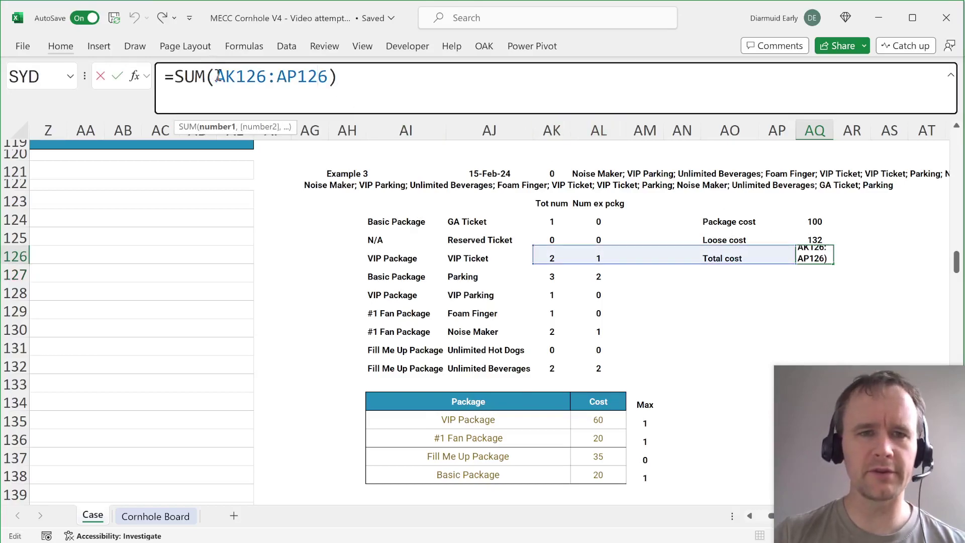
left_click_drag(216, 77, 538, 83)
left_click_drag(811, 223, 810, 240)
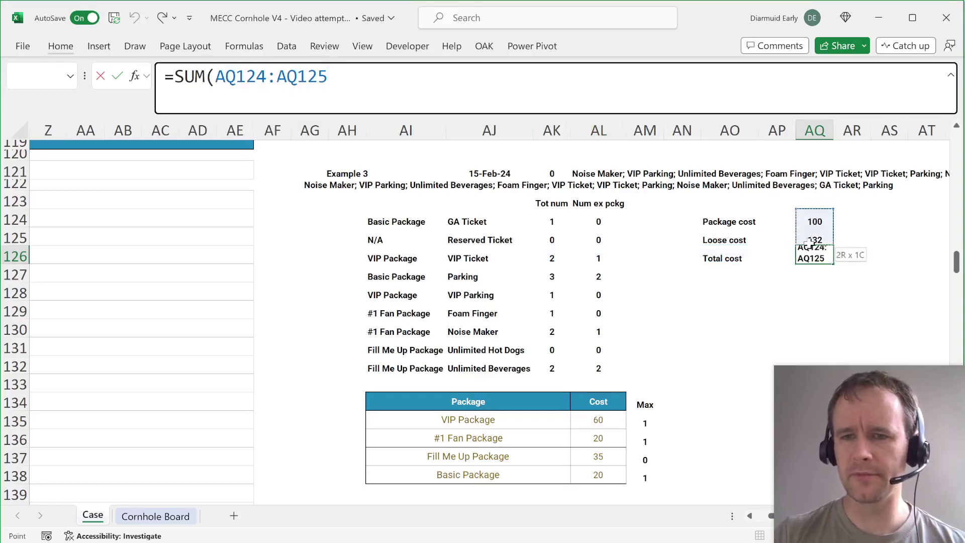
key("Return")
key("Up")
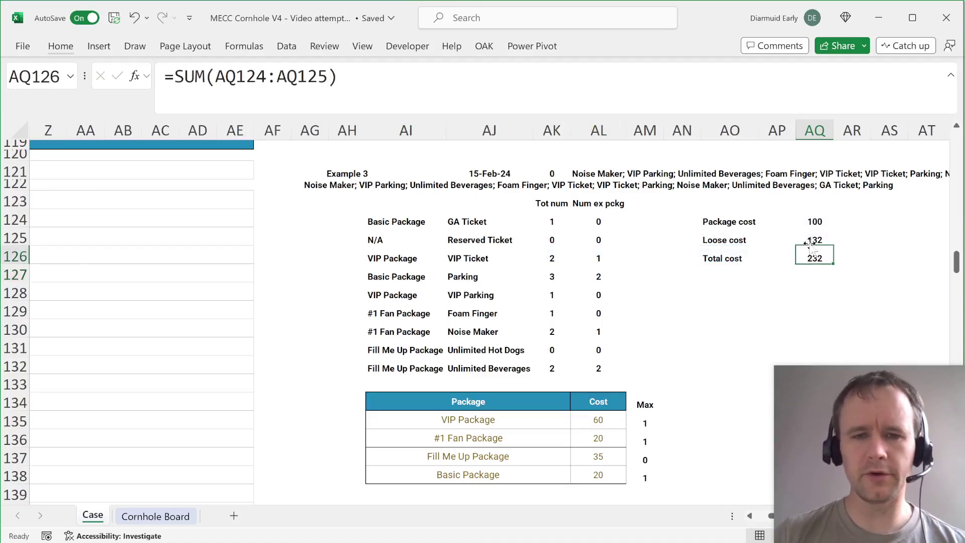
- Compare the total cost with the given Example 3 answer in the Level 3 answer table
key("ctrl+shift+Left")
key("ctrl+shift+Left")
key("ctrl+shift+Left")
key("ctrl+shift+Left")
key("ctrl+shift+Left")
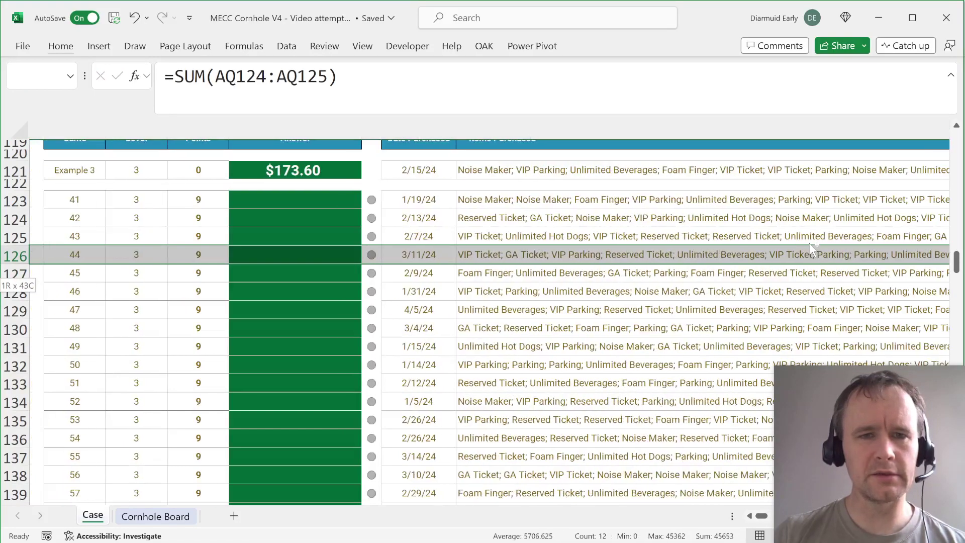
key("Right")
key("Right")
key("Right")
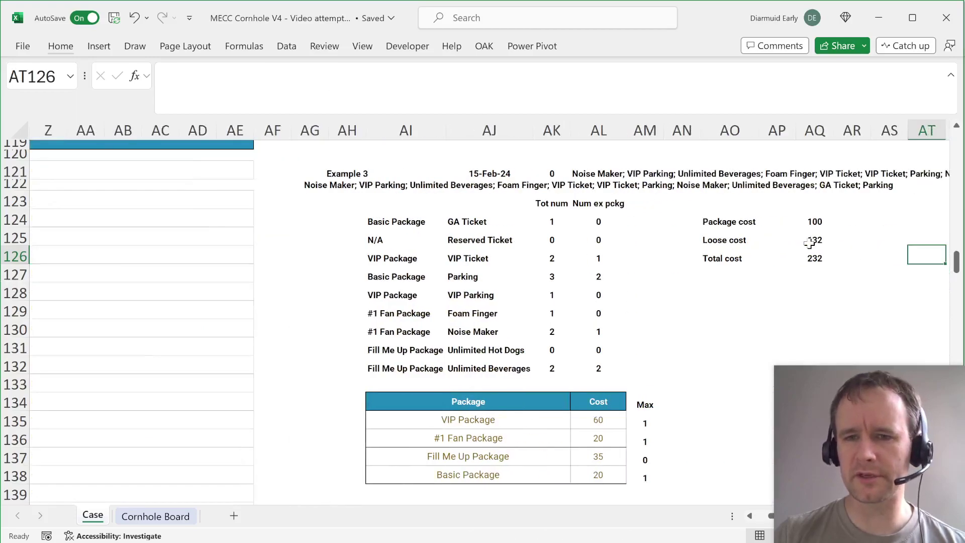
- Add the label Discount in AO127, below Total cost
key("Left")
key("Left")
key("Down")
key("Left")
key("Left")
key("Left")
type("Discoutn")
key("BackSpace")
key("BackSpace")
type("nt")
key("Return")
key("Up")
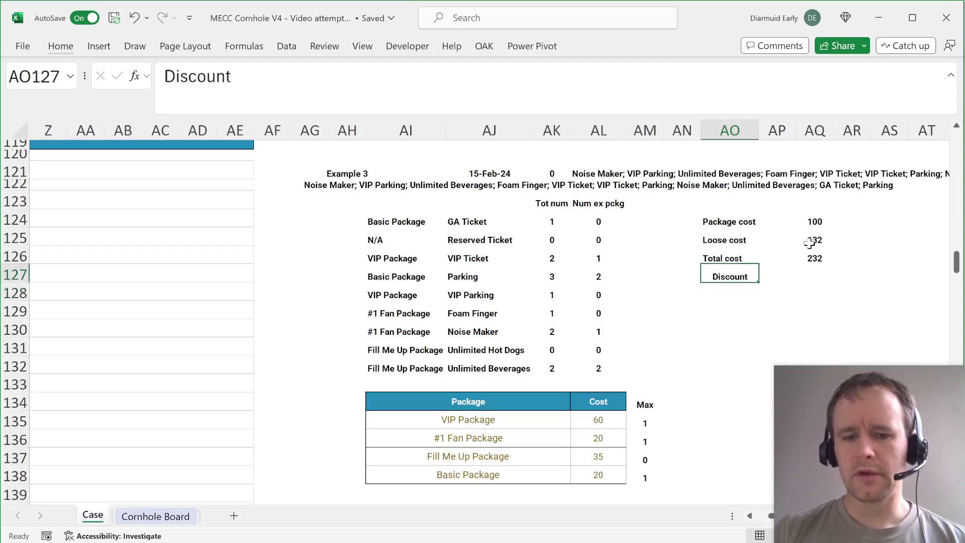
- Look up the purchase date's discount in AQ127 with =XLOOKUP(AJ121,ddate,disc,0,1)
key("Right")
key("Right")
type("=xl")
key("Tab")
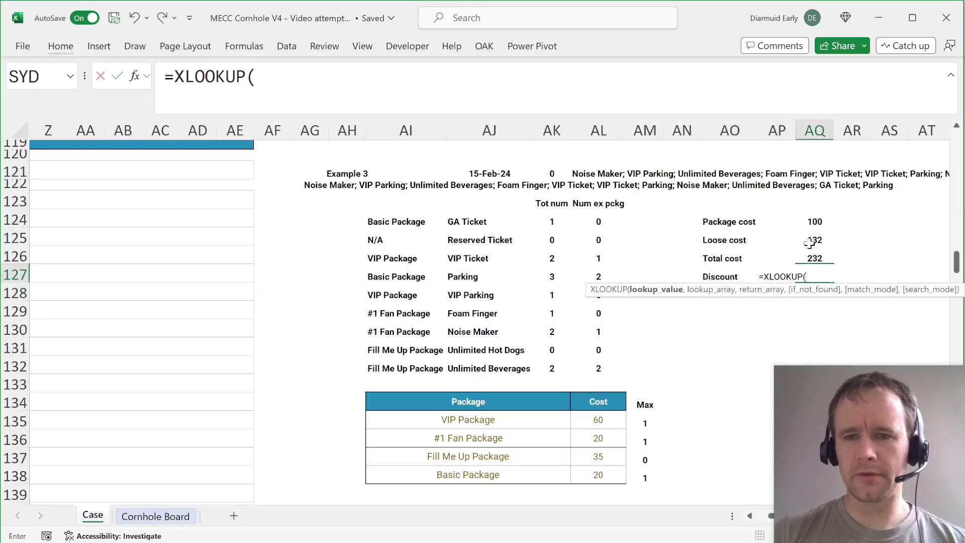
left_click(479, 174)
type(",ddate,dic")
key("BackSpace")
key("BackSpace")
type("isc,")
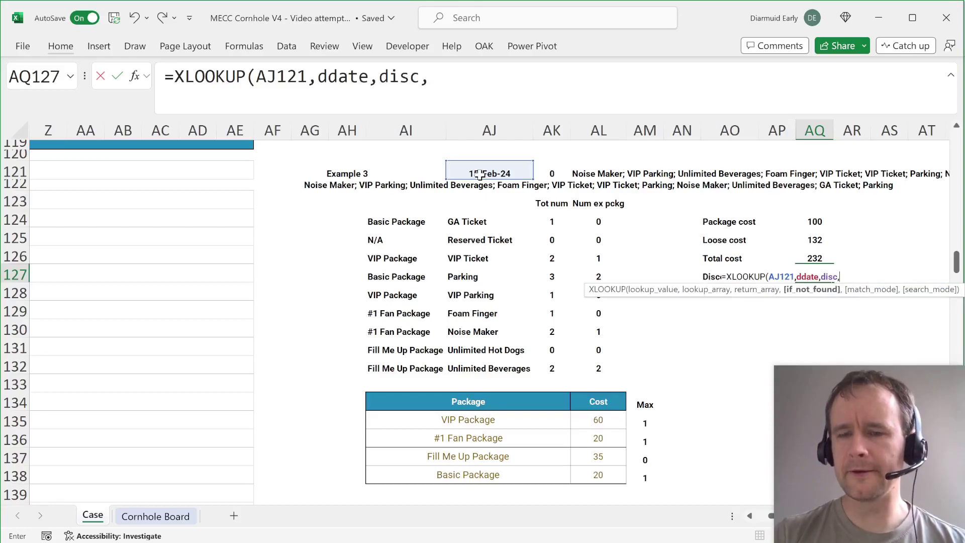
type("0,")
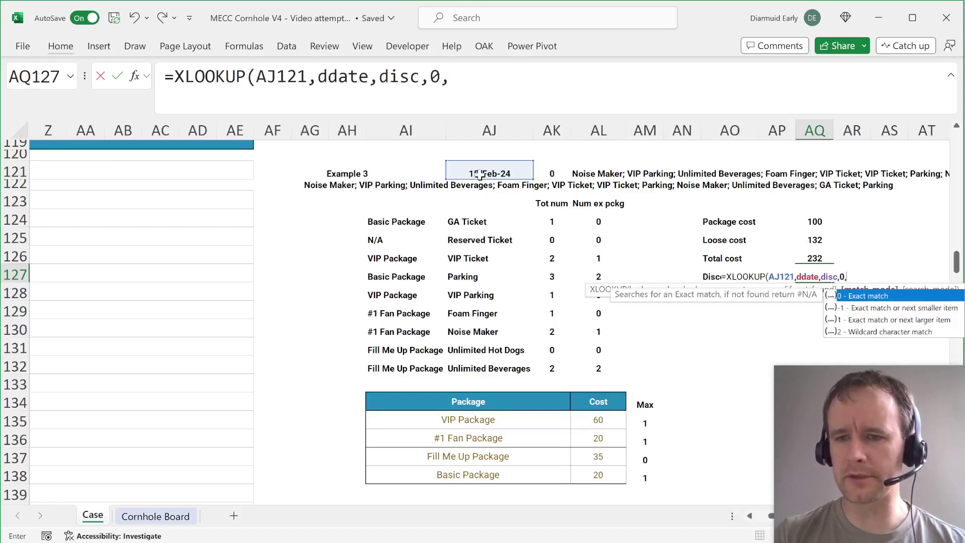
type("1")
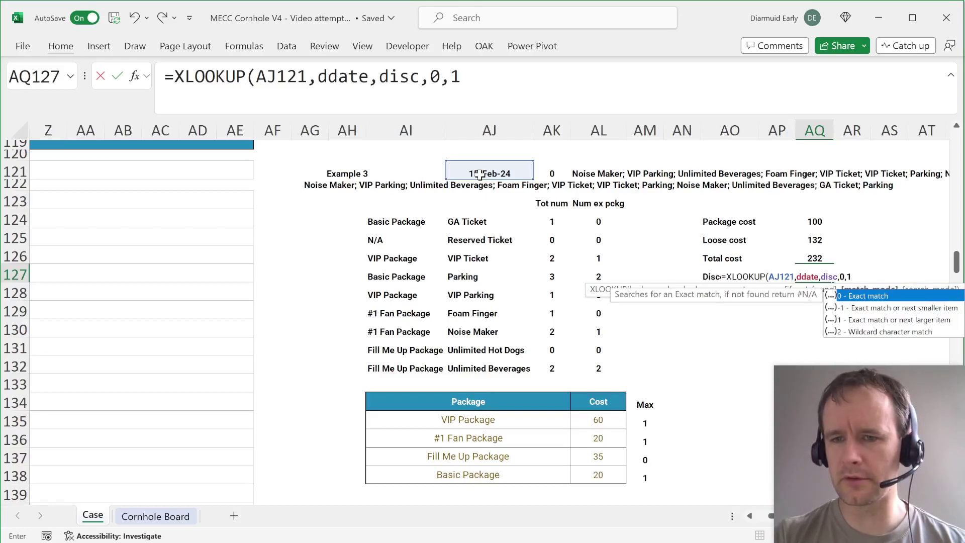
type(")")
key("Return")
- Add the label Final in AO128 and left-align it
key("Left")
key("Left")
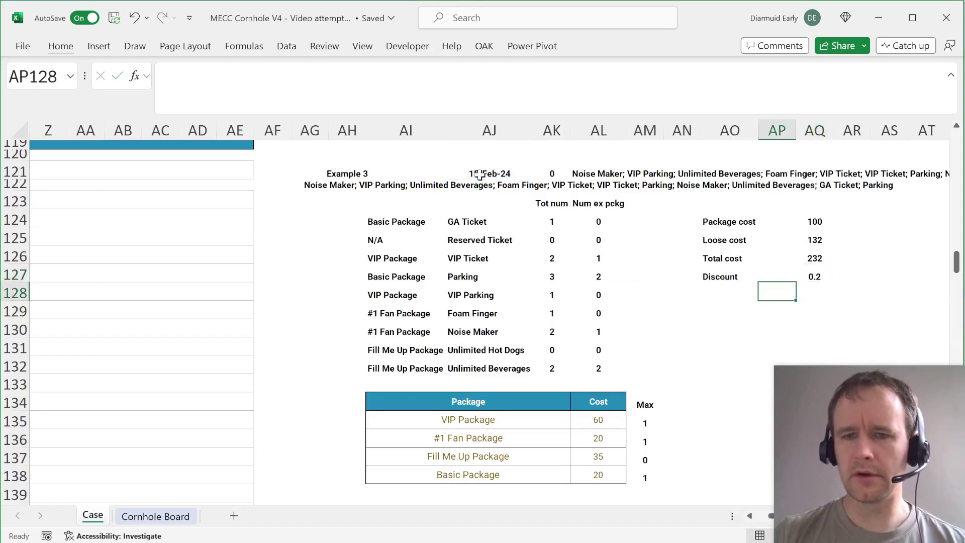
type("Final")
key("Tab")
key("Left")
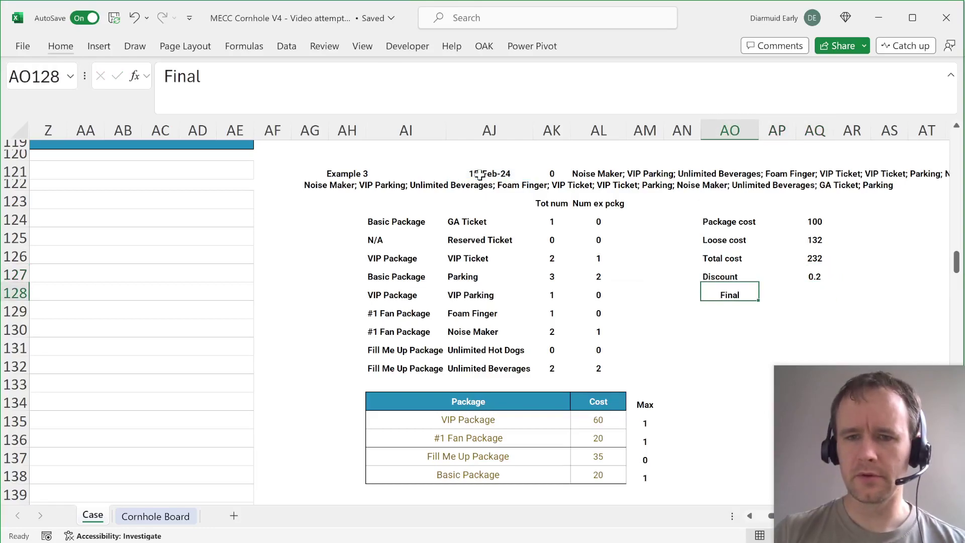
key("alt+a")
key("j")
key("Escape")
key("alt+h")
key("a")
key("l")
- Calculate the discounted final cost in AQ128 with =AQ126*(1-AQ127)
key("Right")
key("Right")
type("=")
key("Up")
key("Up")
type("*(1-")
key("Up")
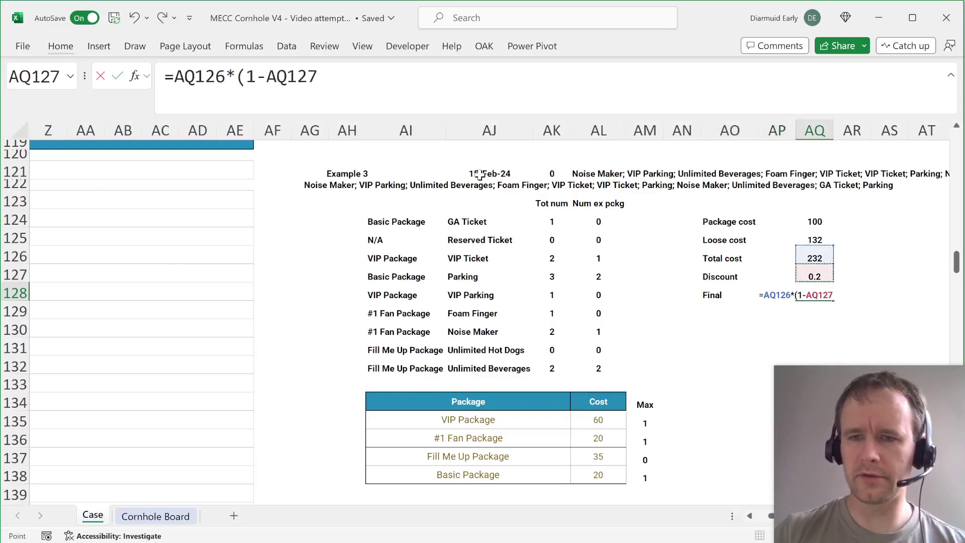
key("ctrl+Return")
- Check the final cost against the Example 3 explanation of base prices, package costs and discount
key("ctrl+Left")
key("ctrl+Right")
key("ctrl+shift+Left")
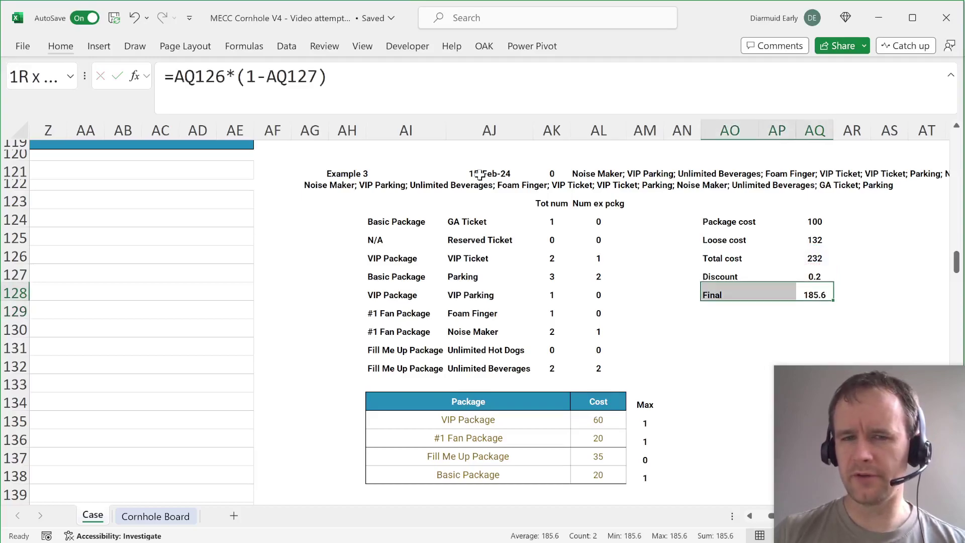
key("ctrl+shift+Left")
key("ctrl+shift+Left")
key("ctrl+shift+Left")
scroll(479, 174, "up", 3)
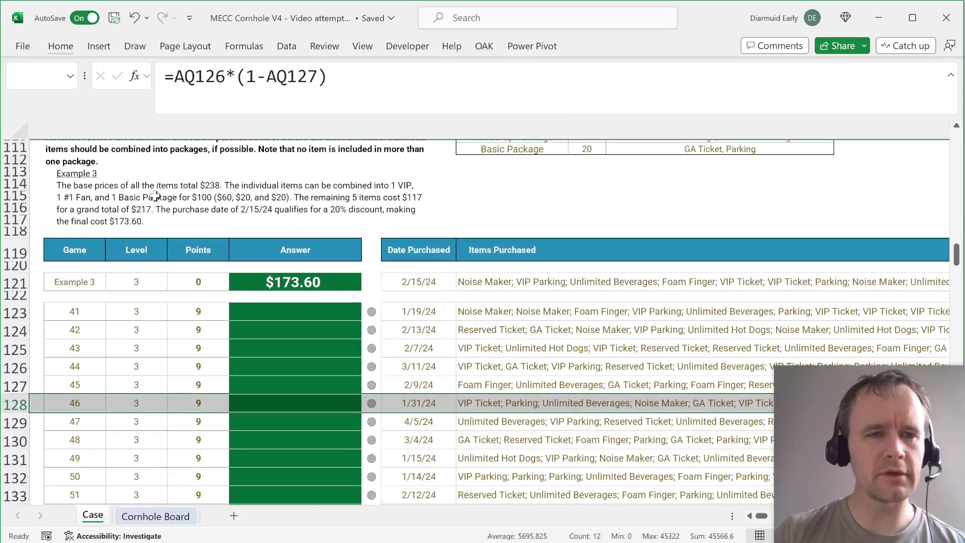
left_click(82, 186)
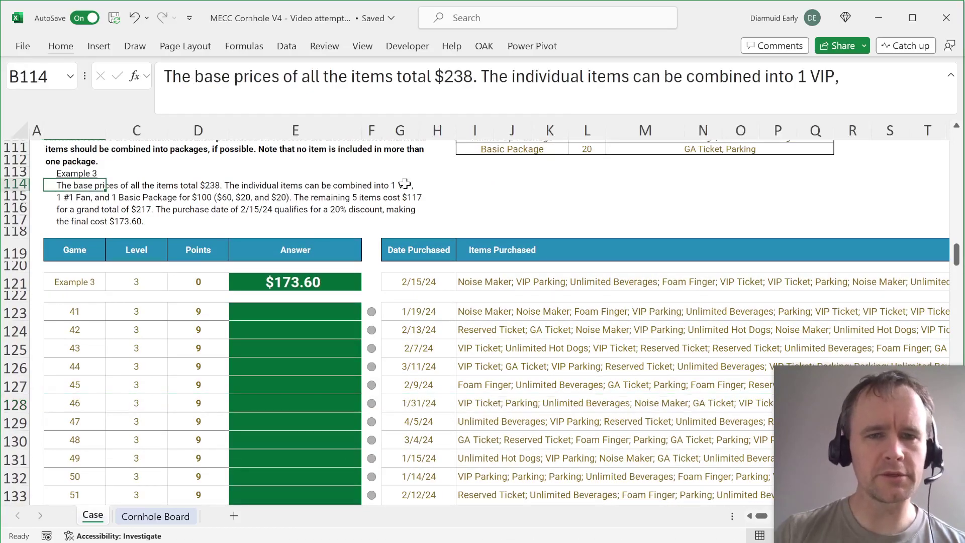
key("ctrl+Right")
scroll(719, 254, "right", 5)
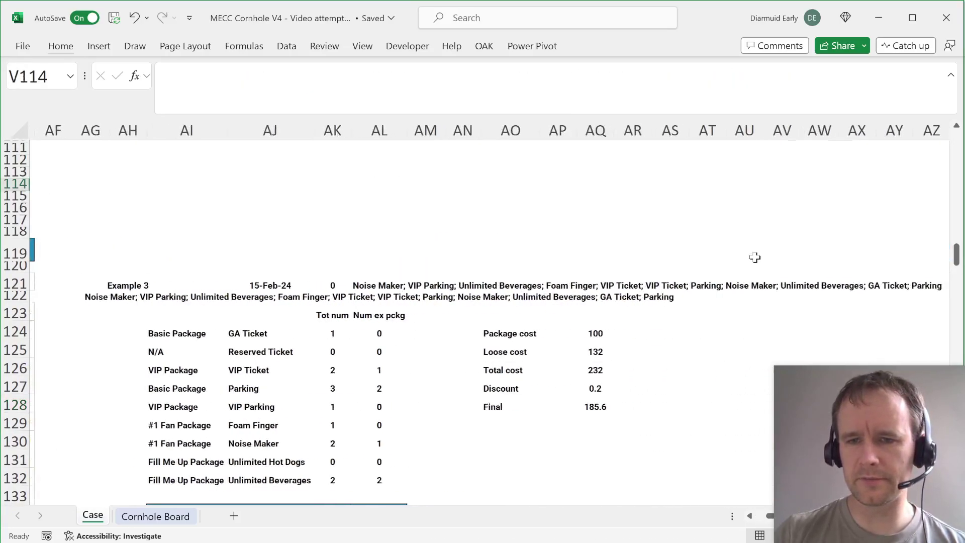
- Move the cost summary block AO124:AQ128 down two rows so that it starts in AO126
left_click(463, 334)
key("ctrl+shift+Down")
key("ctrl+shift+Right")
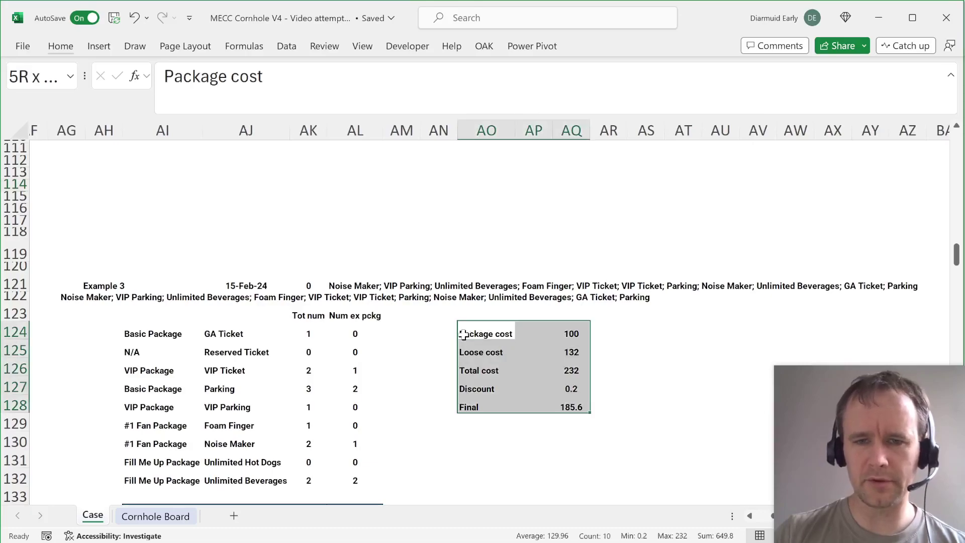
key("ctrl+c")
key("Down")
key("Down")
key("ctrl+v")
- Add the label Basic cost in AO124, above the cost summary
left_click(464, 334)
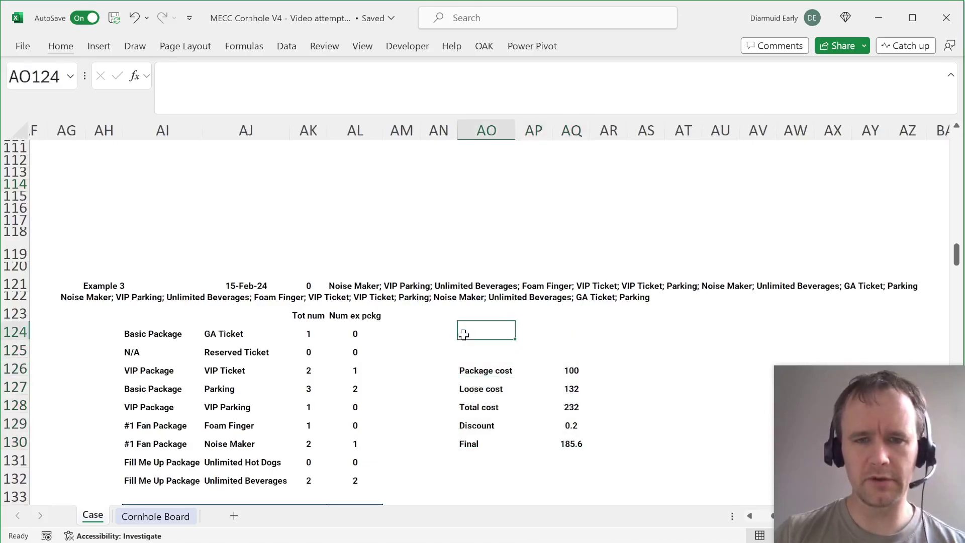
type("Basic cost")
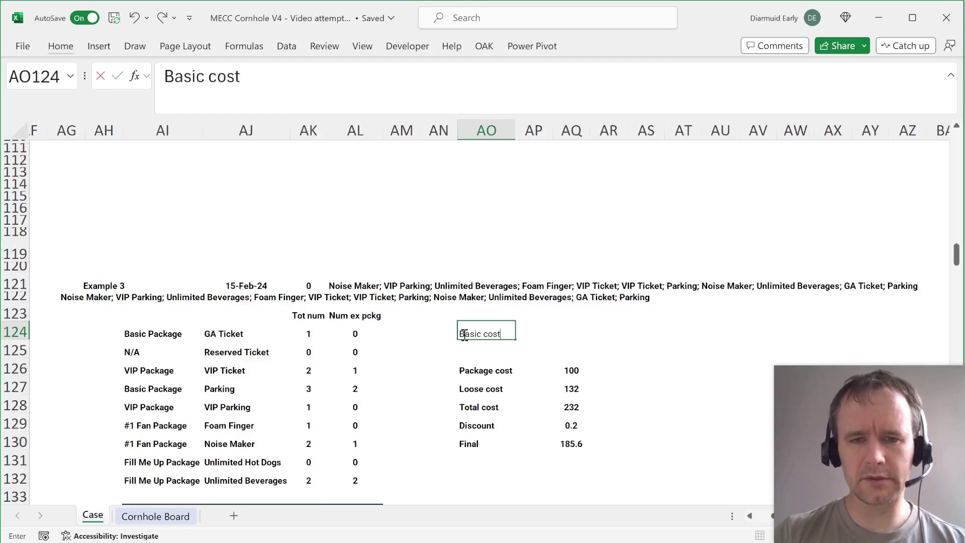
key("Tab")
key("Tab")
- Calculate the base price of all items in AQ124 with =SUM(AK124#*cost)
type("=sum(")
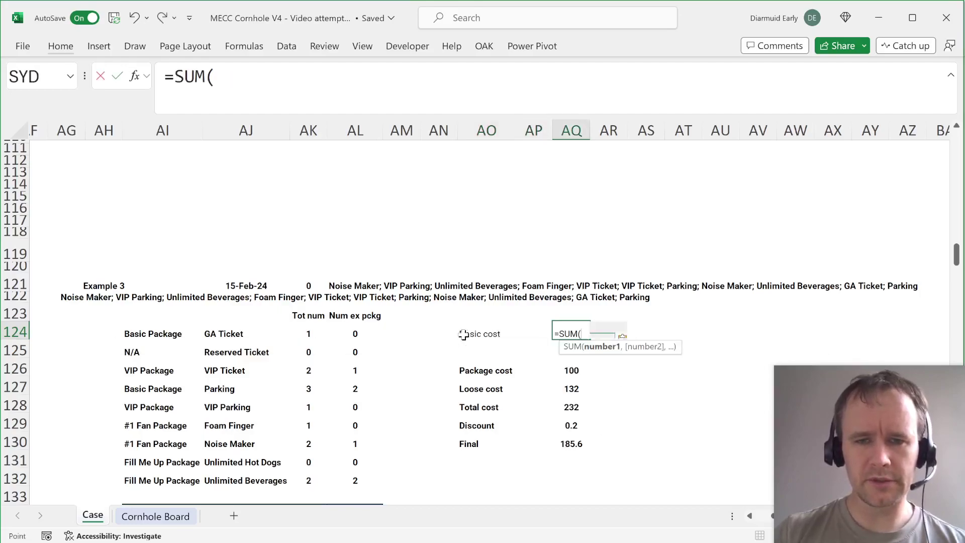
key("Left")
key("Left")
key("Left")
key("Left")
key("Left")
key("Left")
key("ctrl+shift+Down")
type("*co")
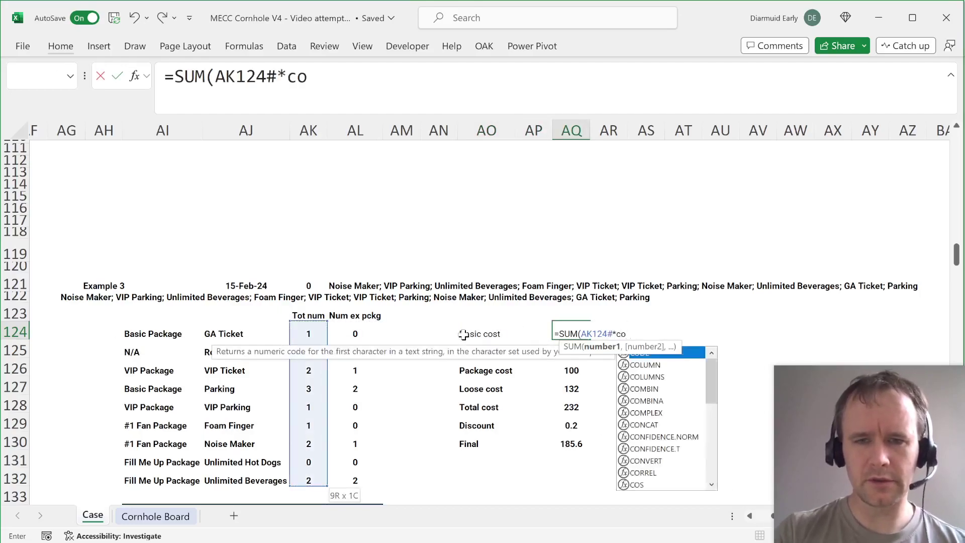
type("st")
key("Return")
- Examine the Tot num counting formula in AK124 for the cause of the base price mismatch
key("Up")
key("Right")
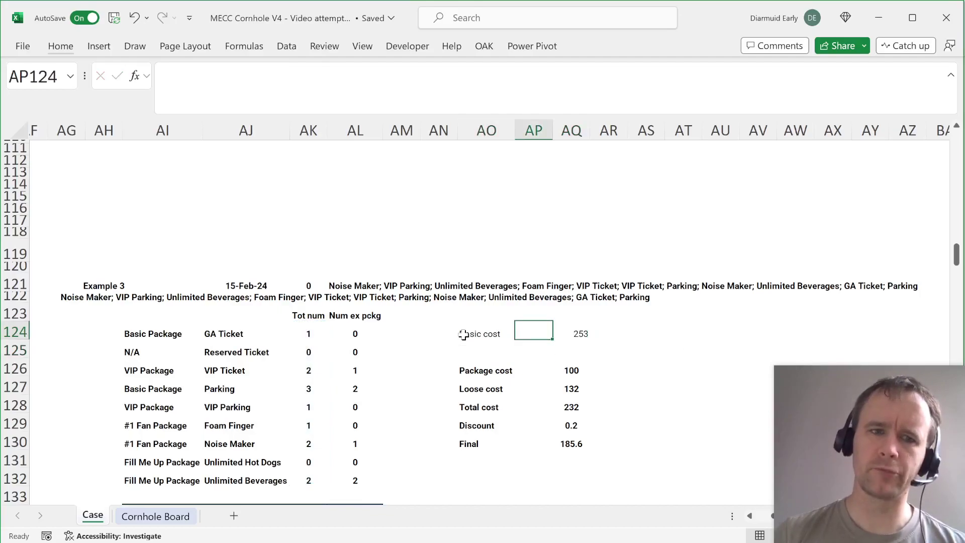
key("Left")
key("Left")
key("Left")
key("Left")
key("Left")
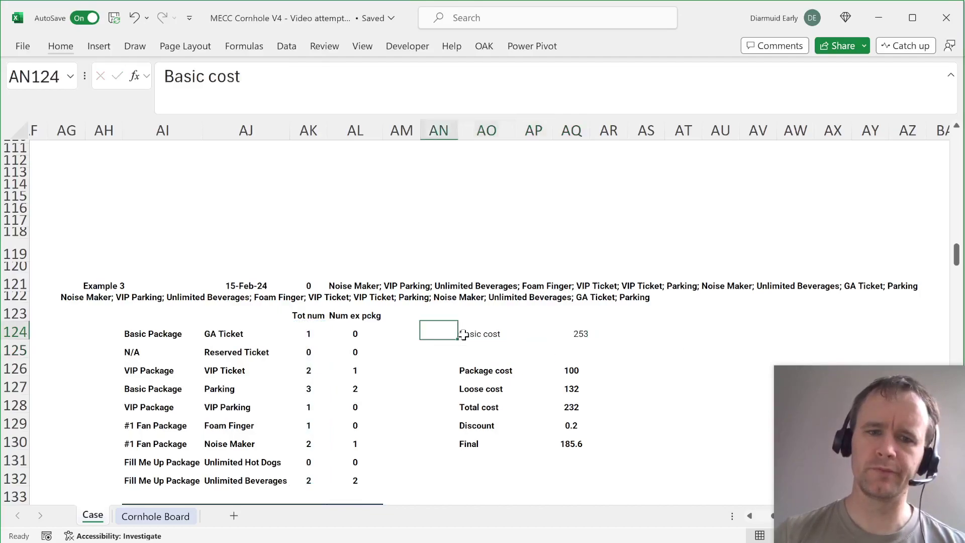
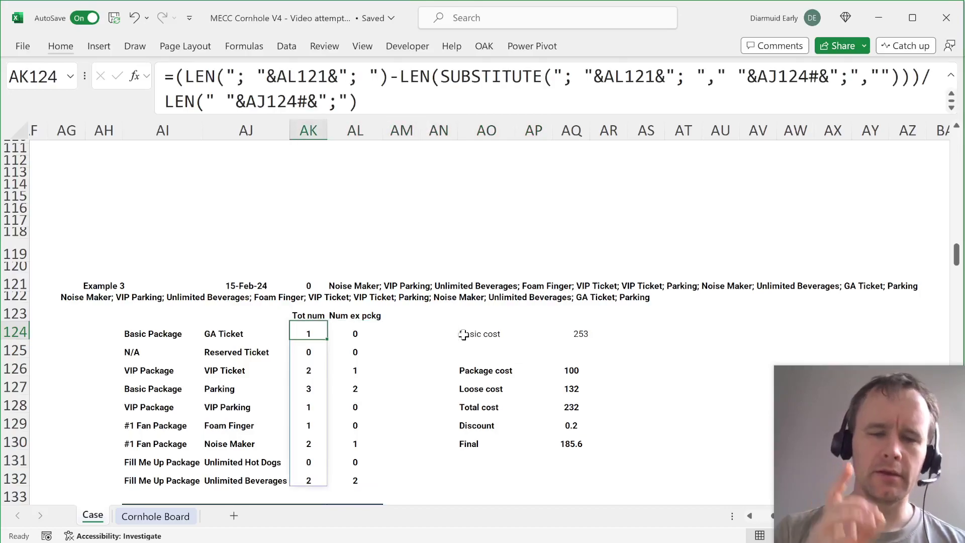
- Inspect the Parking text within VIP Parking in the AL122 item list copy, and clear that cell
left_click(391, 285)
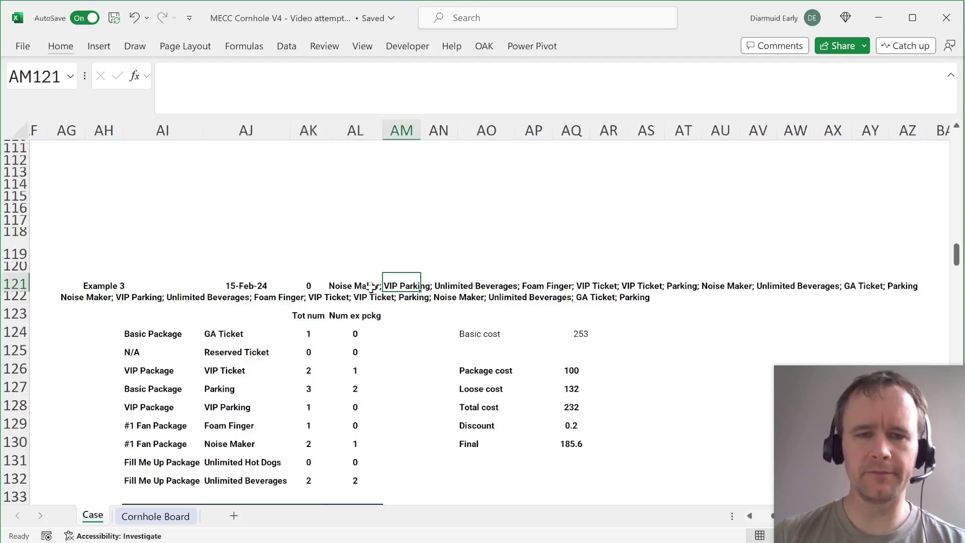
left_click(340, 286)
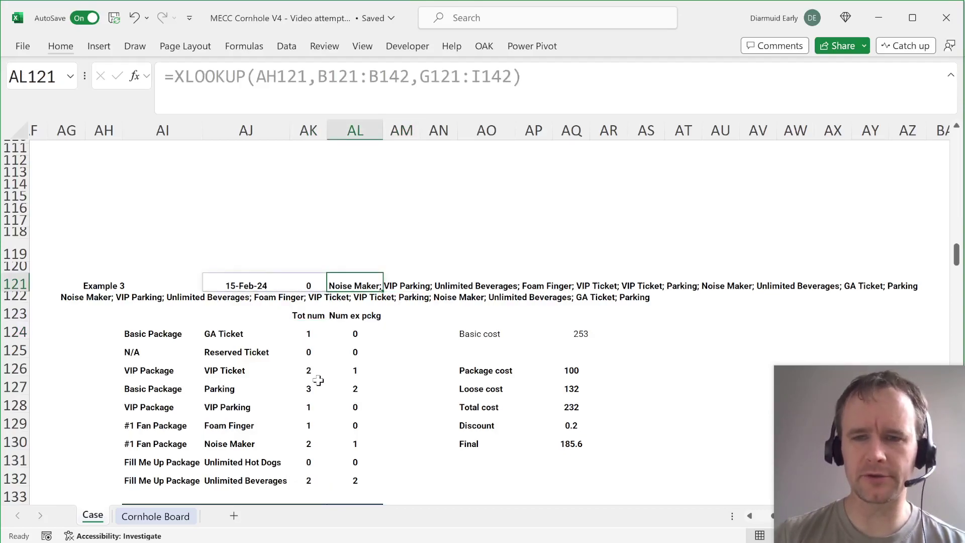
key("Down")
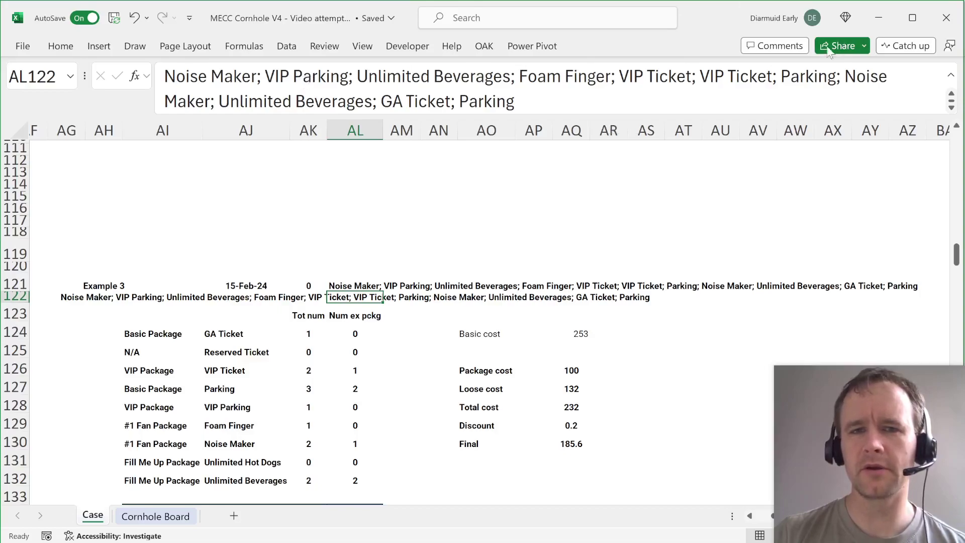
left_click(814, 66)
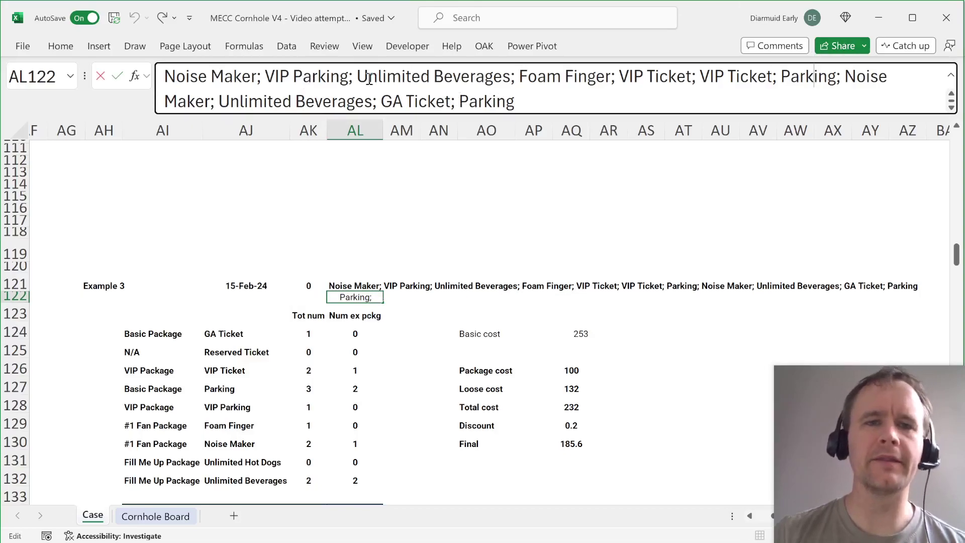
left_click_drag(293, 75, 356, 77)
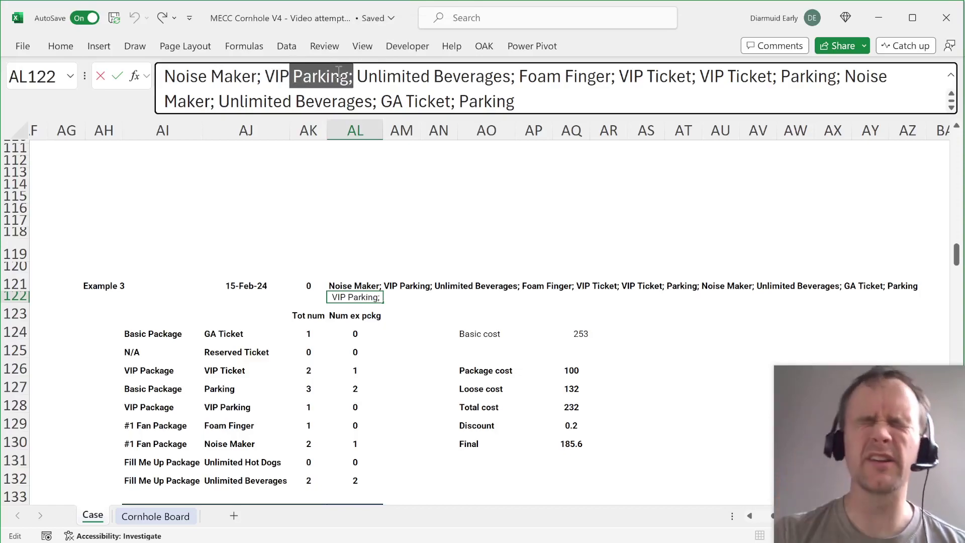
key("Escape")
key("Delete")
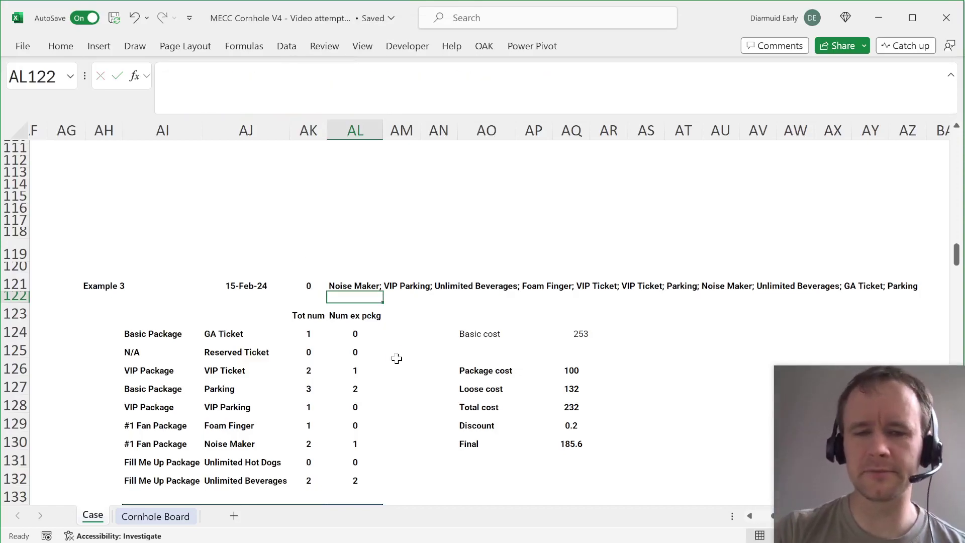
- Split the purchased items of AL121 into separate cells from AL122 with =TEXTSPLIT(AL121,"; ")
key("Left")
key("Left")
key("Down")
key("Down")
key("Right")
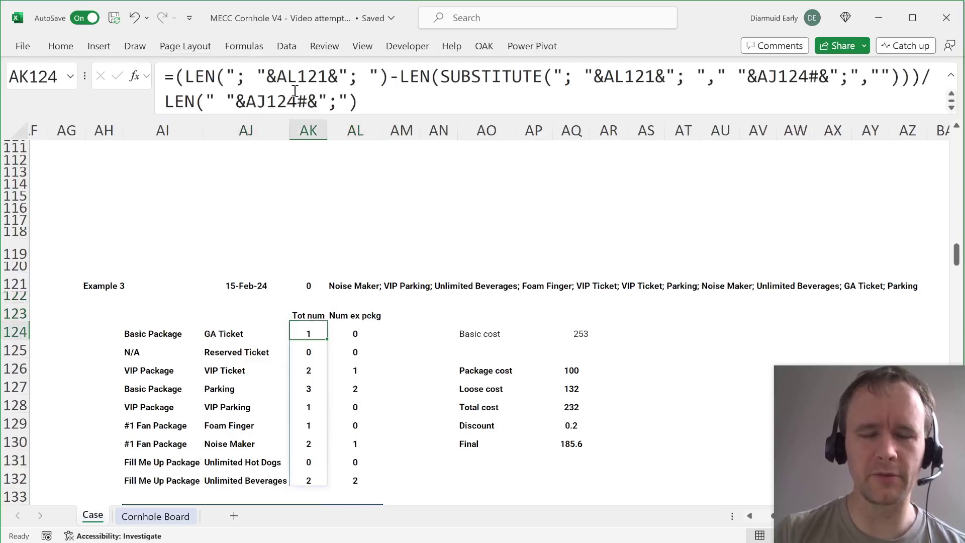
key("Right")
key("Up")
key("Up")
key("Up")
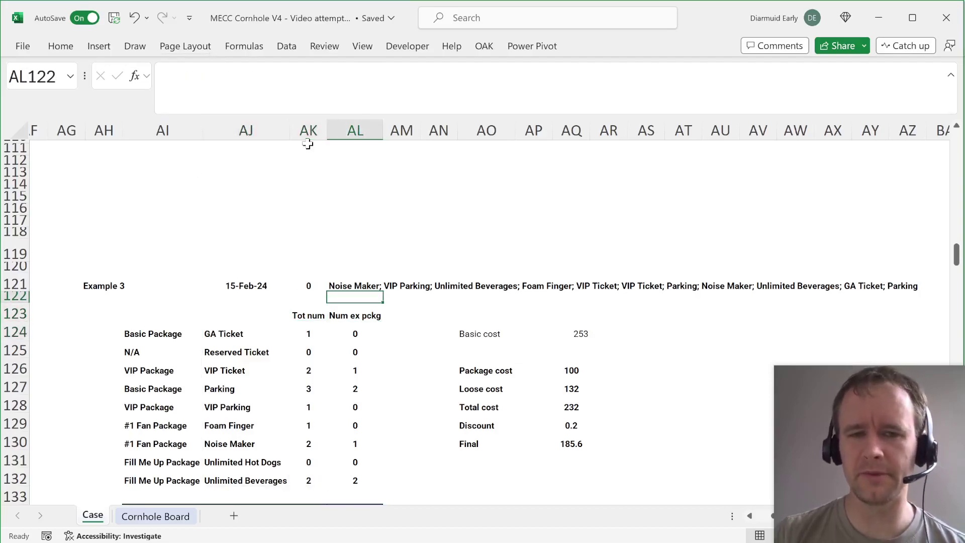
key("Down")
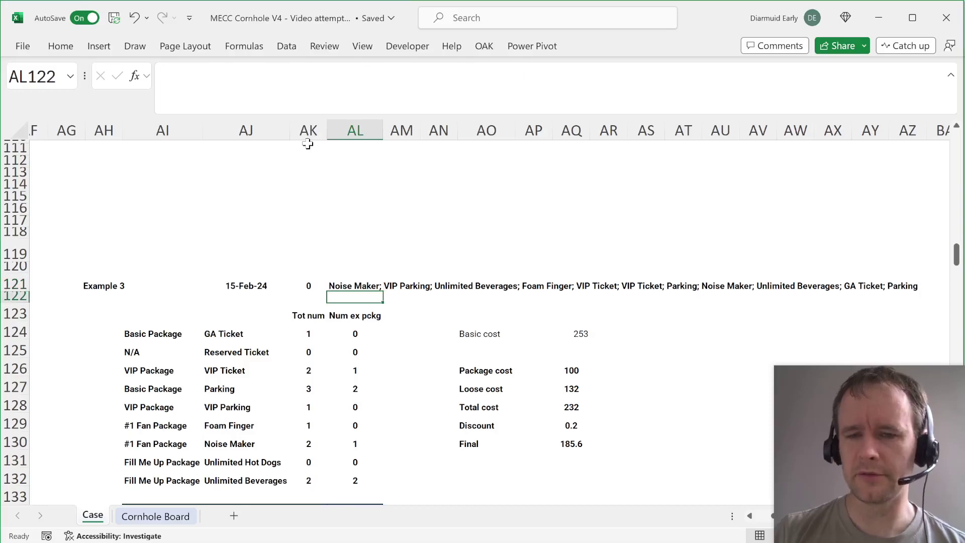
type("=texts")
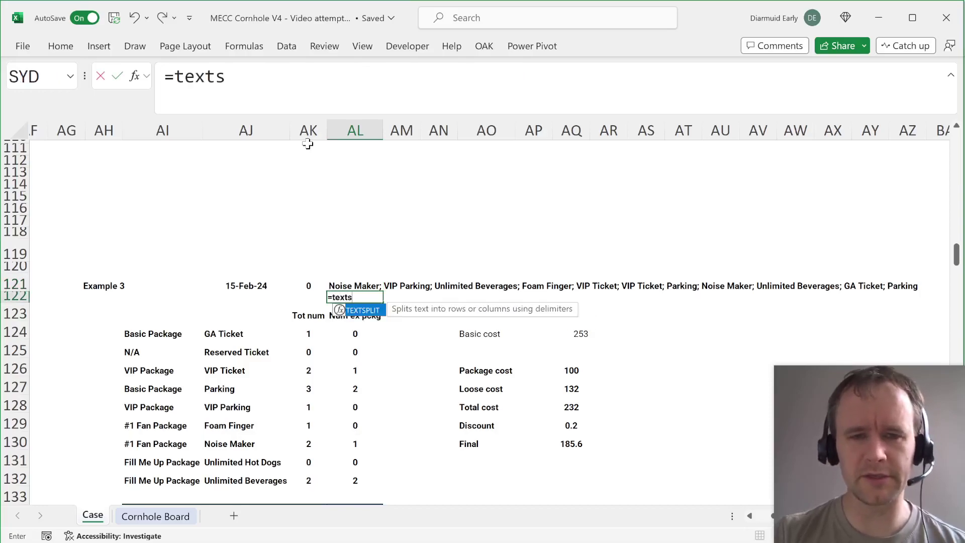
key("Tab")
key("Up")
type(",\"")
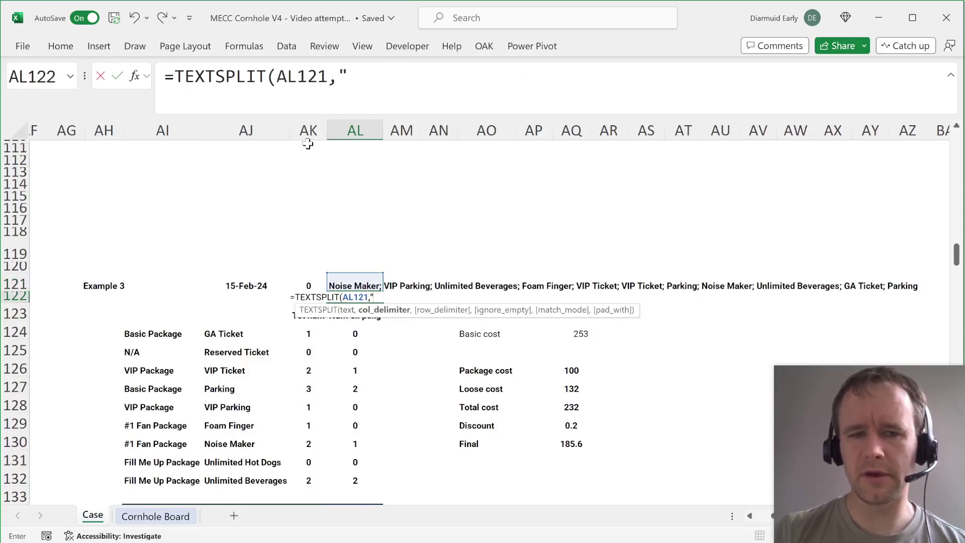
type("; \")")
key("Return")
key("Up")
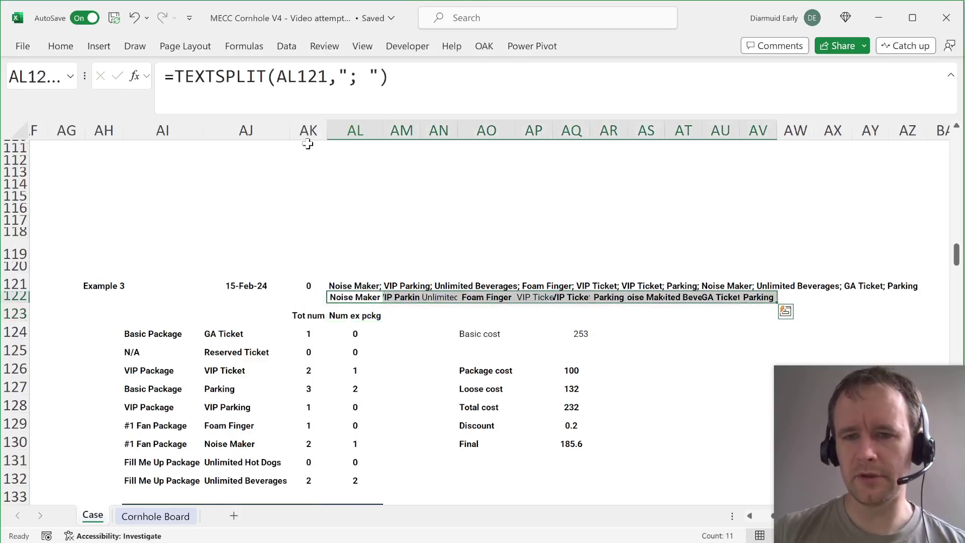
- Replace the Tot num formula in AK124 with a COUNTIFS of the split items AL122# against the item names from AJ124 down
key("Down")
key("Down")
key("Left")
key("Left")
key("Right")
type("=counti")
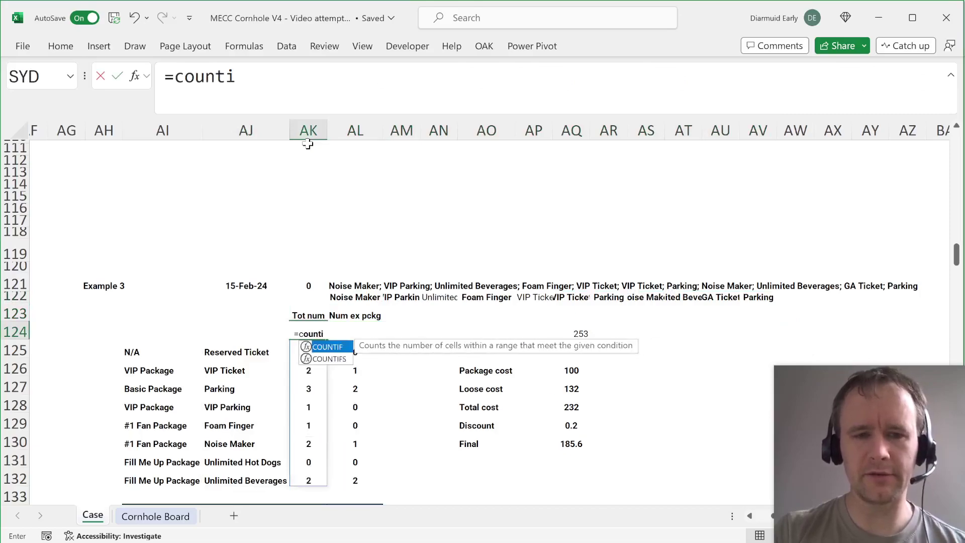
key("Down")
key("Tab")
key("Up")
key("Up")
key("Right")
type("#")
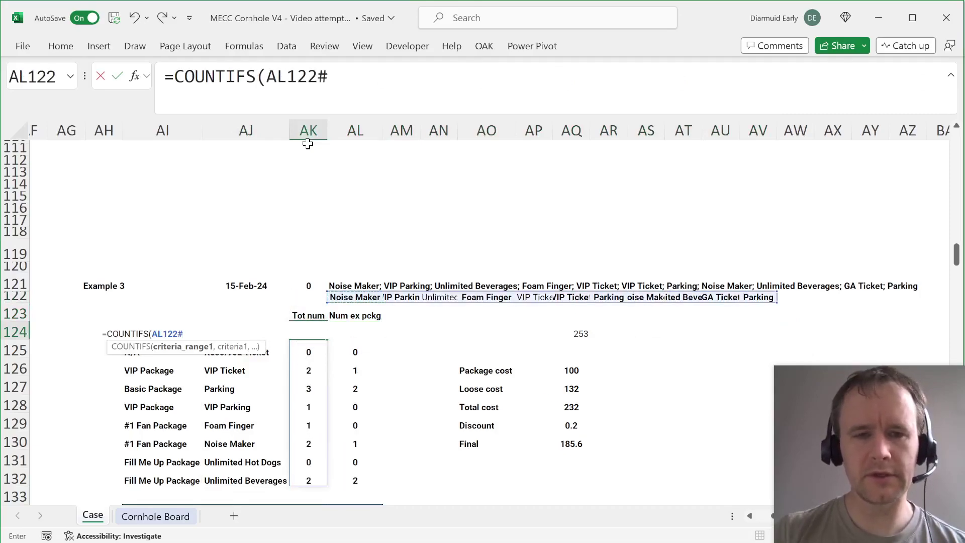
type(",")
key("Left")
key("Left")
key("Right")
key("ctrl+shift+Down")
key("ctrl+shift+Down")
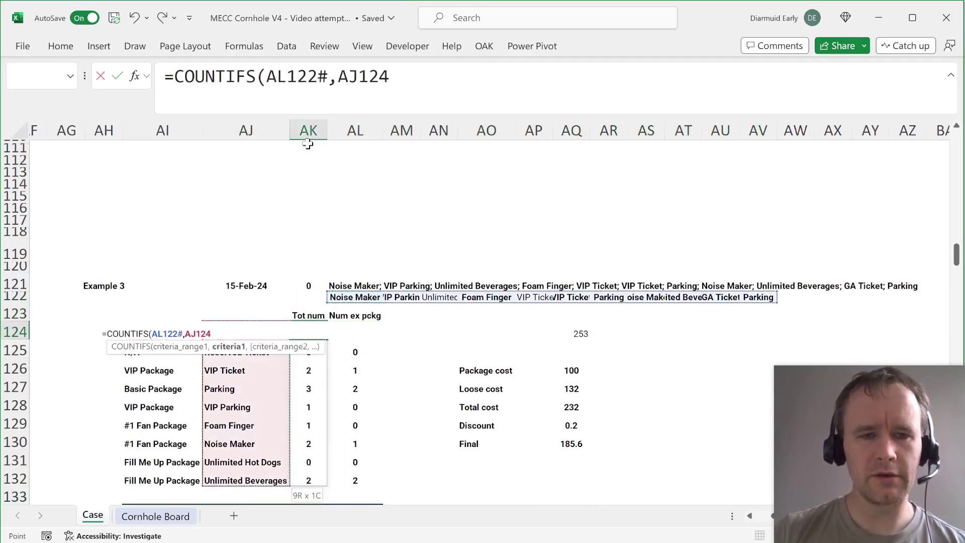
type(")")
key("Return")
- Check the base price in AQ124 and the cost summary against the figures in the Example 3 explanation
key("Down")
key("Right")
key("Right")
key("Right")
key("Up")
key("Right")
key("Up")
key("Right")
key("Right")
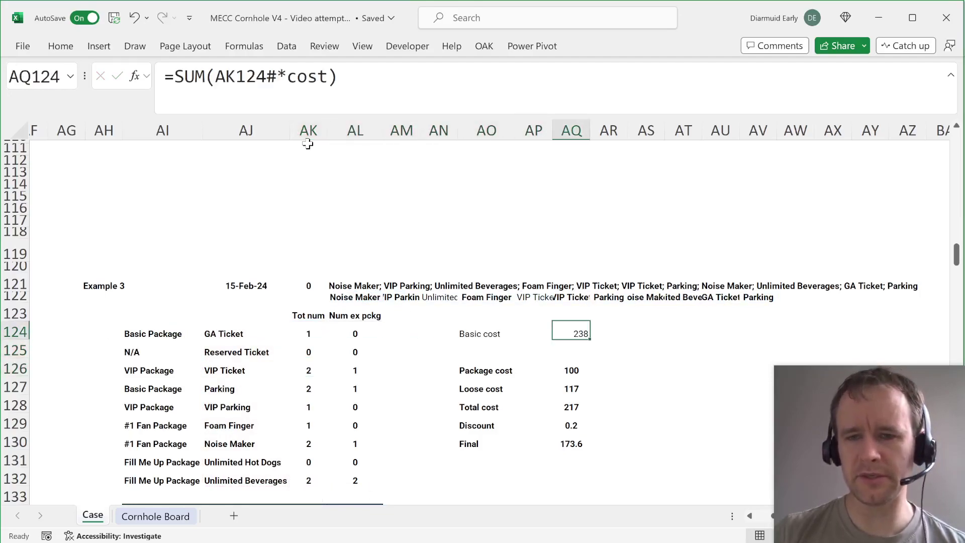
key("Down")
key("Down")
key("Down")
key("Down")
key("Down")
key("Down")
key("Left")
key("Left")
key("Left")
key("Left")
key("Left")
key("Home")
key("Up")
key("Right")
key("Up")
key("Up")
key("Right")
key("Right")
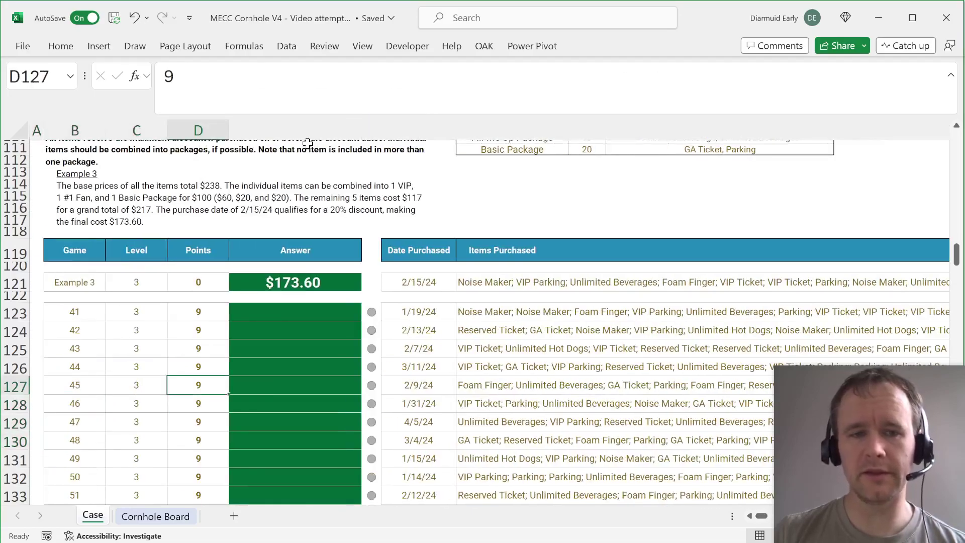
- Review the single-game model's cost results and its game input cell AH121
key("Right")
key("Right")
key("Right")
key("Right")
key("Right")
key("Right")
key("Right")
key("Right")
key("Right")
key("Right")
key("Right")
key("Right")
key("Right")
key("Right")
key("Right")
key("Right")
key("Right")
key("Right")
key("Right")
key("Right")
key("Right")
key("Right")
key("Right")
key("Right")
key("Right")
key("Right")
key("Right")
key("Right")
key("Right")
key("Right")
key("Right")
key("Right")
key("Right")
key("Right")
key("Right")
key("Right")
key("Right")
key("Right")
key("Right")
key("Right")
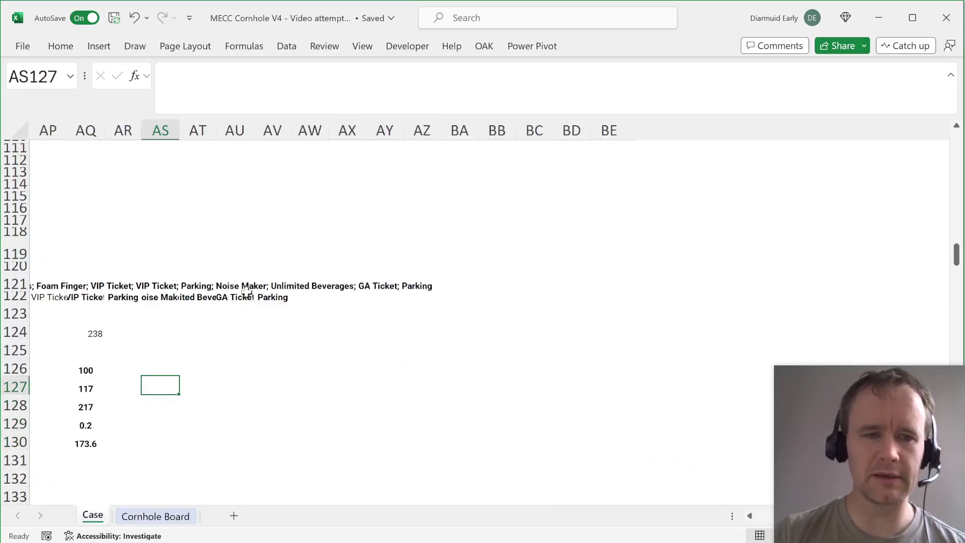
scroll(237, 178, "left", 5)
scroll(217, 294, "left", 1)
left_click(221, 284)
scroll(229, 314, "left", 10)
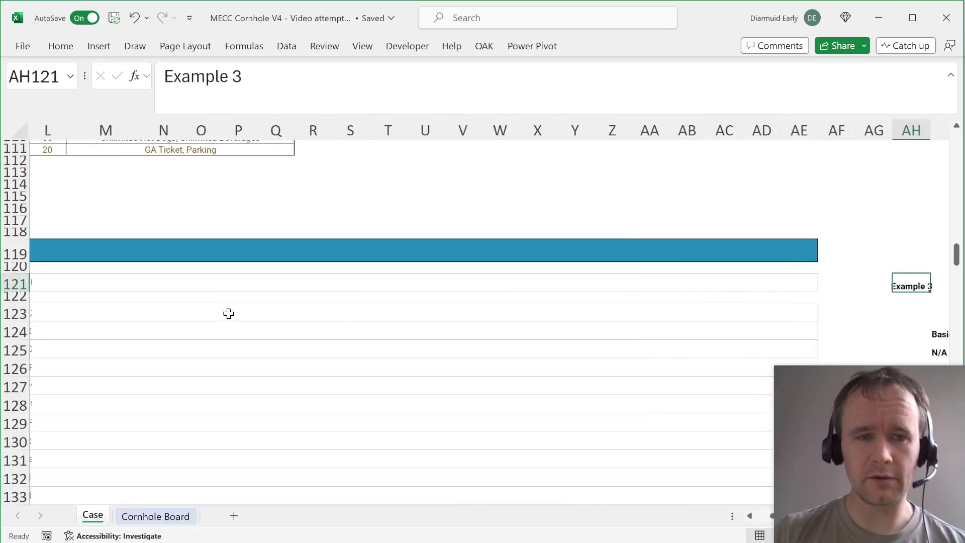
- Copy game numbers 41 to 60 from the Level 3 answer table into the column starting at AV124
left_click(100, 314)
scroll(99, 315, "left", 3)
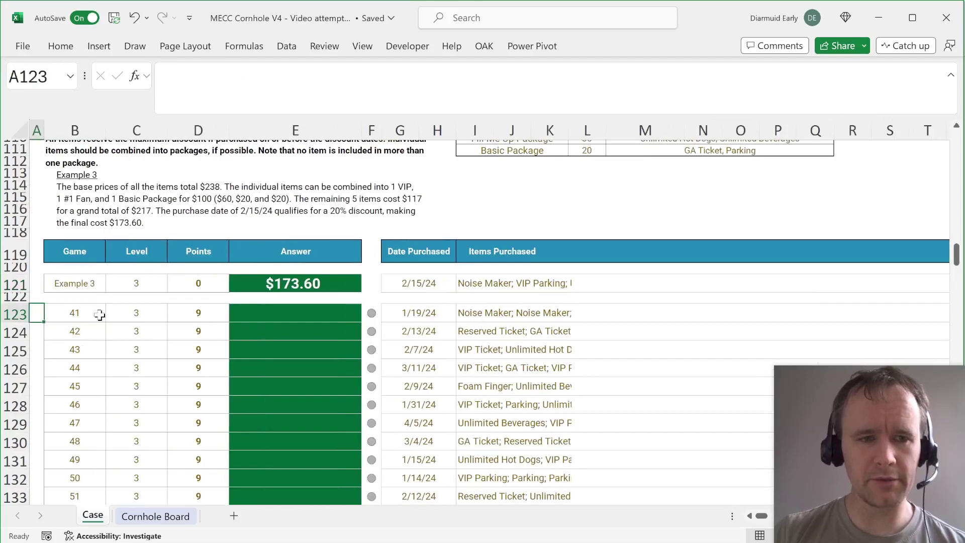
left_click(99, 315)
key("ctrl+shift+Down")
key("ctrl+c")
type("AQ123")
key("Return")
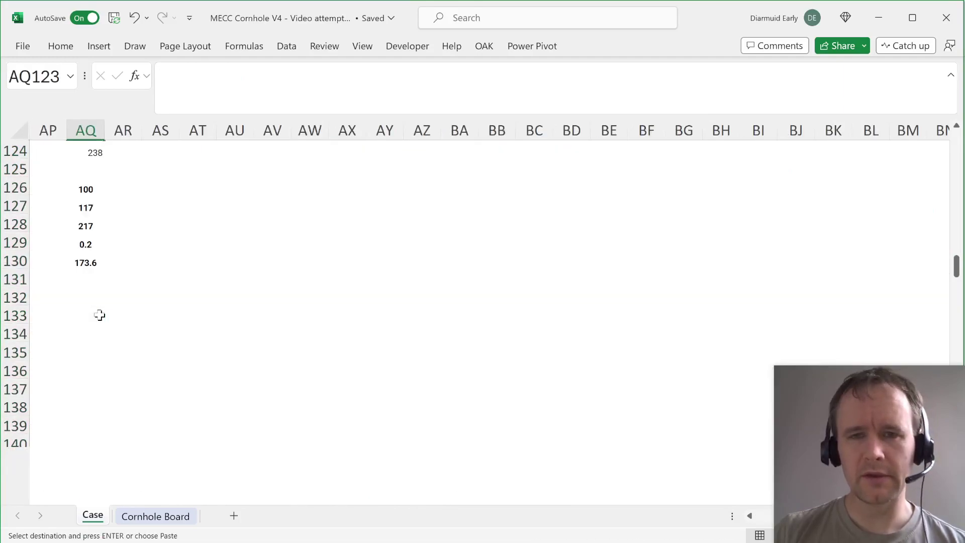
scroll(102, 224, "up", 5)
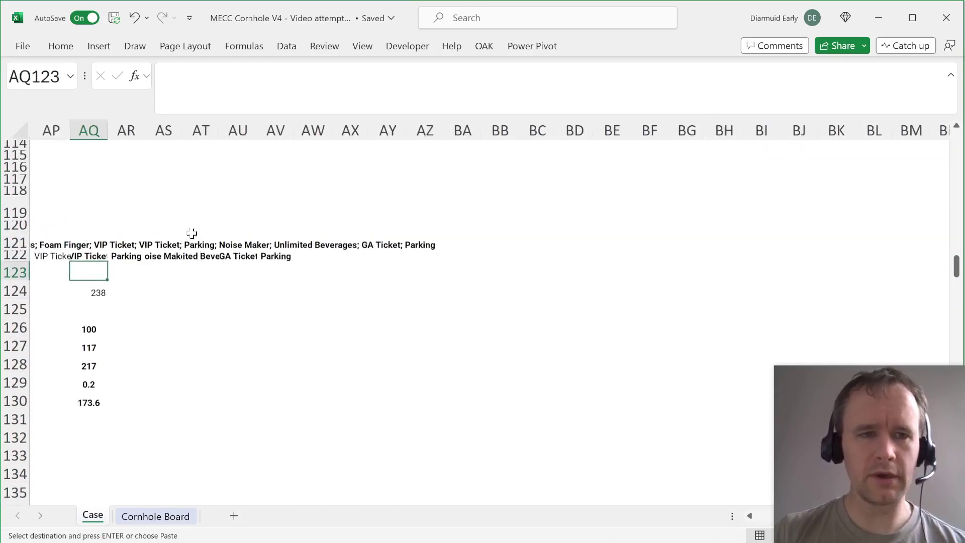
left_click(261, 333)
key("ctrl+v")
- Link AW123, the header of the results column beside the game numbers, to the final cost with =AQ130
key("Up")
key("Right")
type("=")
key("Down")
key("Left")
key("Down")
key("Down")
key("Down")
key("Left")
key("Left")
key("Left")
key("Left")
key("Left")
key("Down")
key("Down")
key("Down")
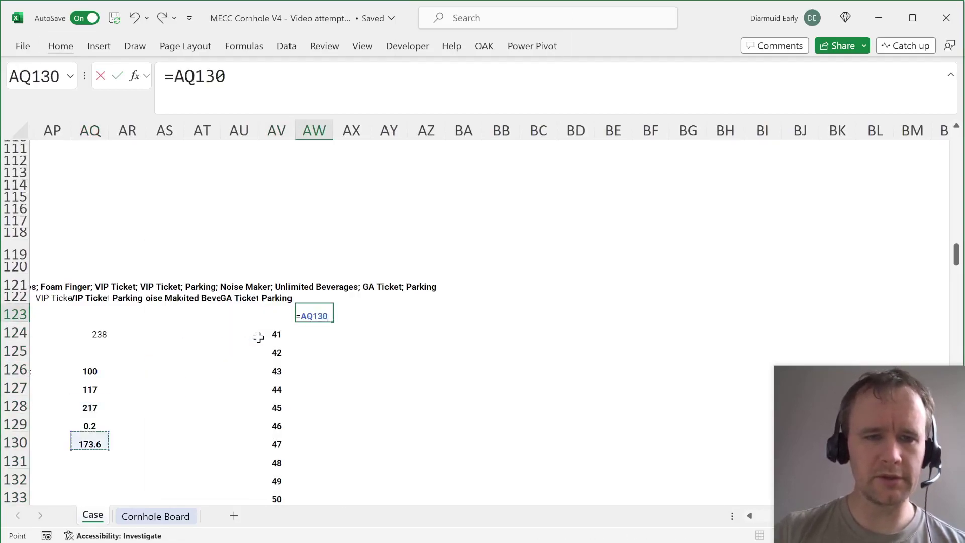
key("shift+Tab")
- Create a data table over AV123:AW143 with AH121 as the column input cell
key("ctrl+shift+Down")
key("shift+Right")
key("alt")
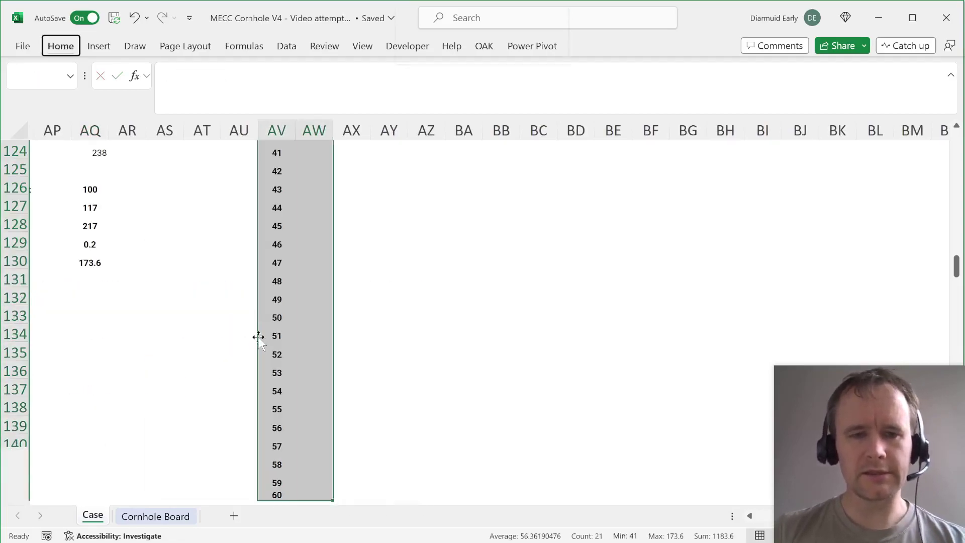
key("a")
key("w")
key("t")
scroll(181, 252, "left", 5)
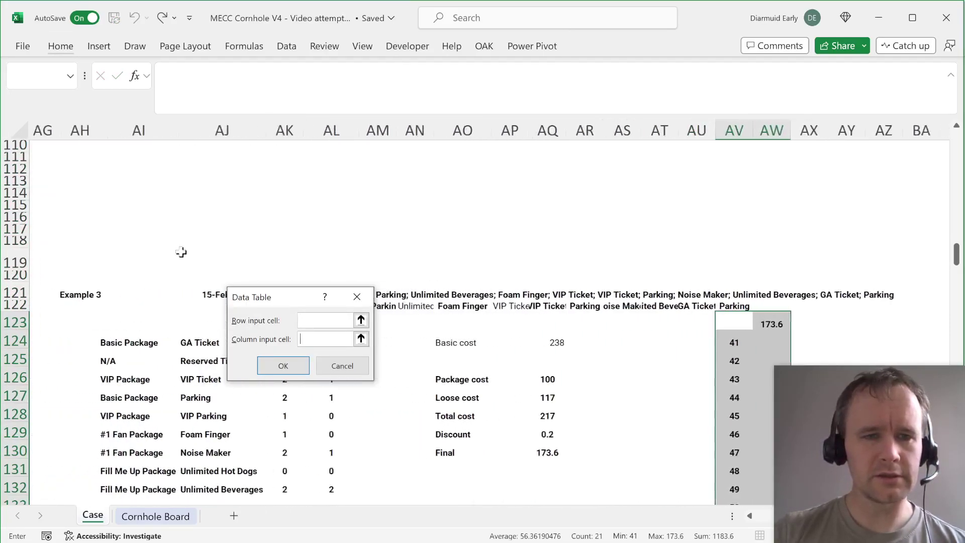
left_click(41, 312)
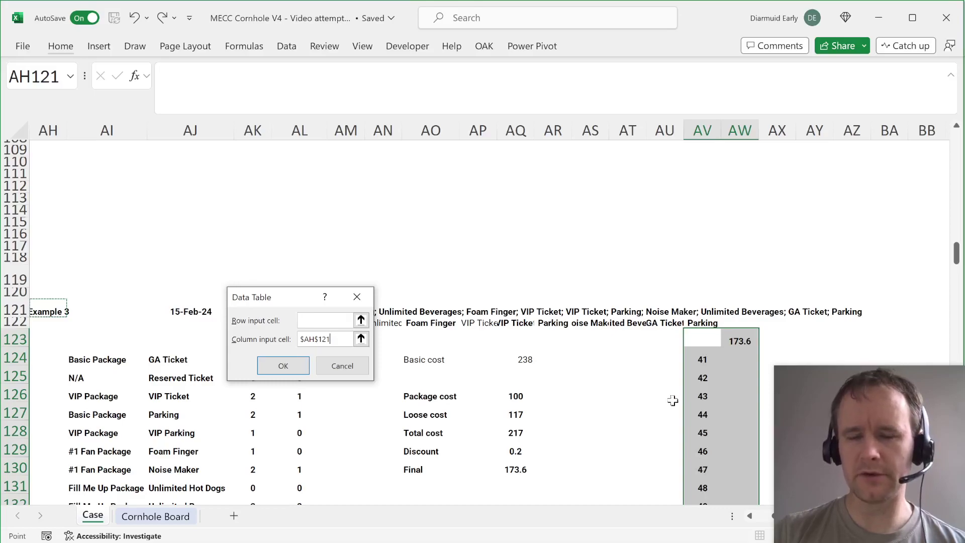
key("Return")
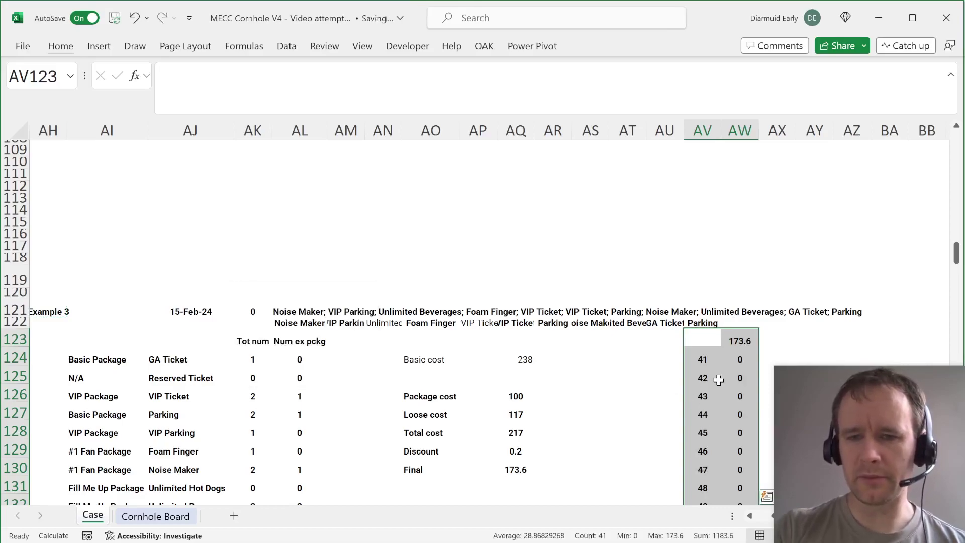
- Link the Level 3 answers for games 41 to 60, from E123 down, to the data table results starting at AW124
left_click(733, 360)
key("ctrl+shift+Down")
key("ctrl+c")
key("ctrl+Left")
key("ctrl+Left")
key("ctrl+Left")
key("ctrl+Left")
key("ctrl+Left")
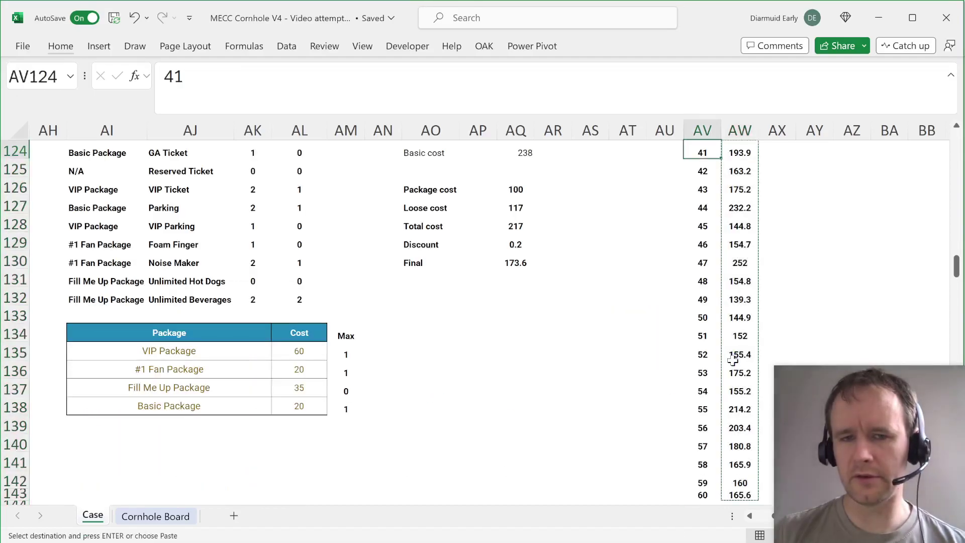
key("ctrl+Left")
key("Up")
key("Up")
key("Up")
key("Right")
key("Right")
key("Right")
key("Right")
key("Down")
key("Down")
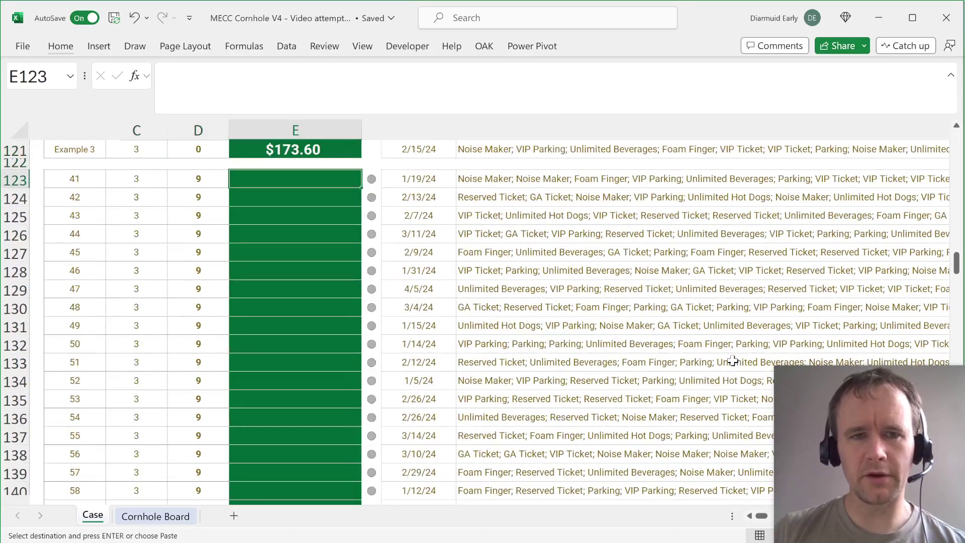
key("ctrl+v")
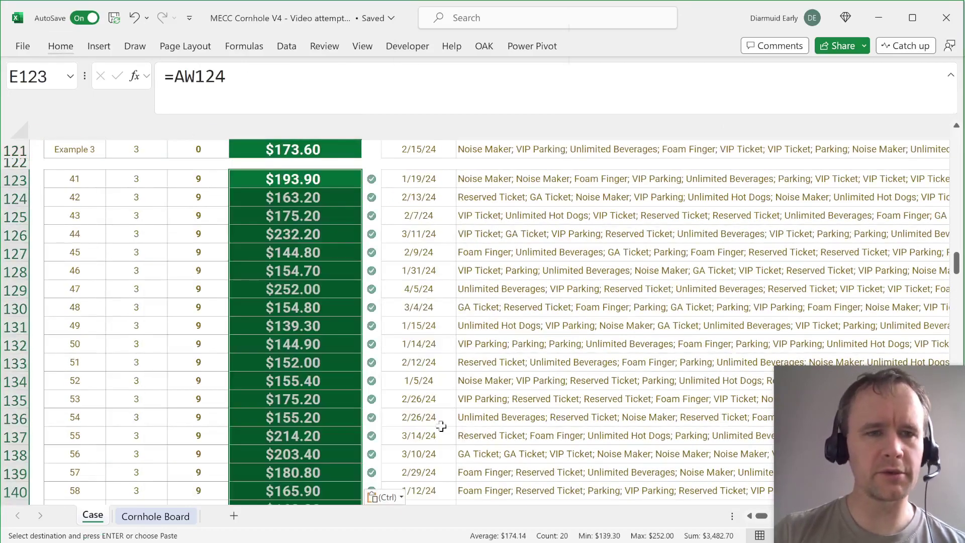
- Read the Level 4 Event Revenue instructions, Example 4 and the Purchases Made table
scroll(364, 349, "down", 10)
scroll(365, 348, "up", 3)
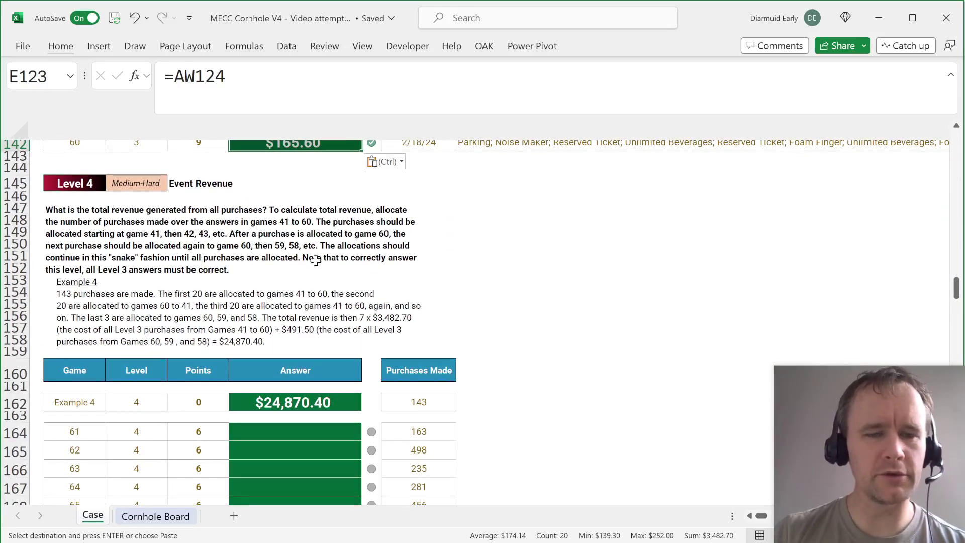
scroll(220, 322, "down", 3)
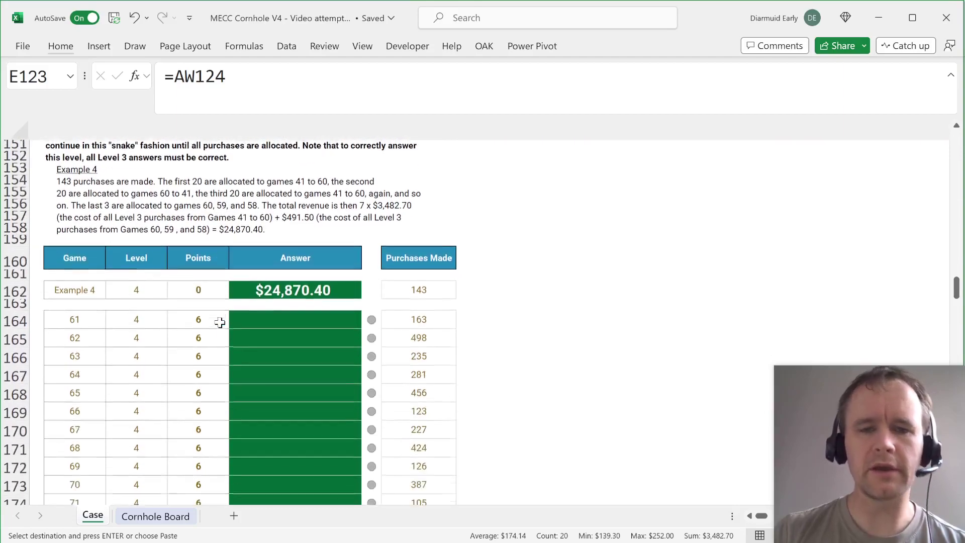
left_click(418, 306)
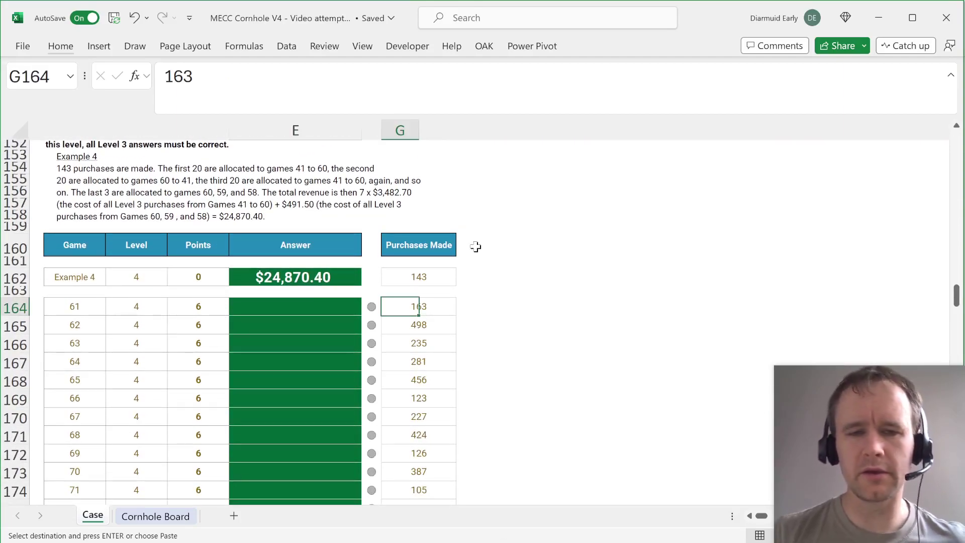
scroll(452, 279, "down", 6, "ctrl")
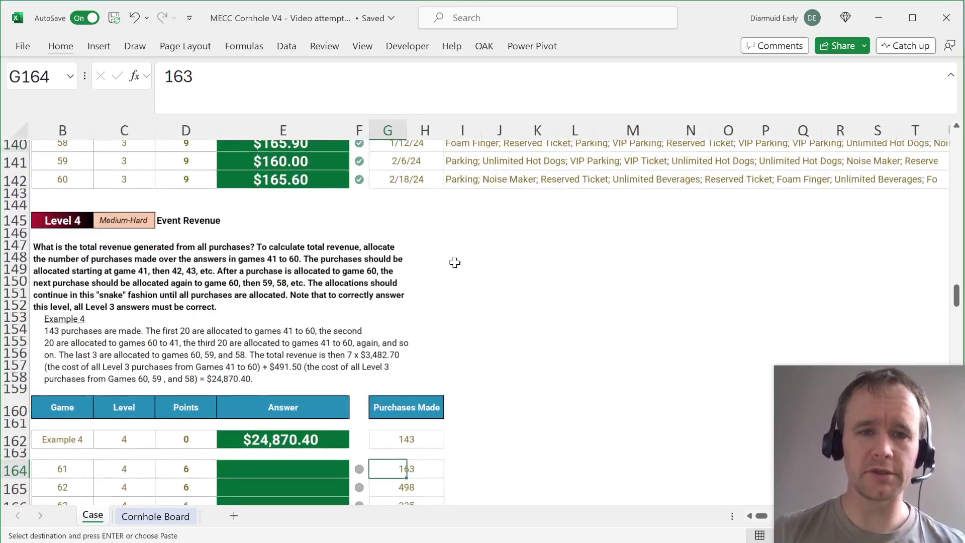
- Trace the snake allocation order down and back up the Level 3 answers for games 41 to 60
scroll(287, 256, "up", 3)
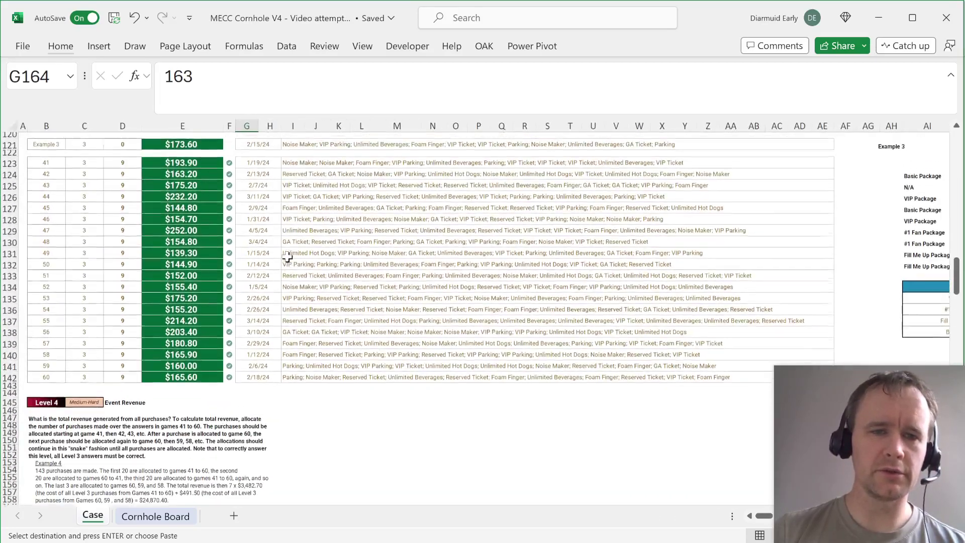
left_click(175, 205)
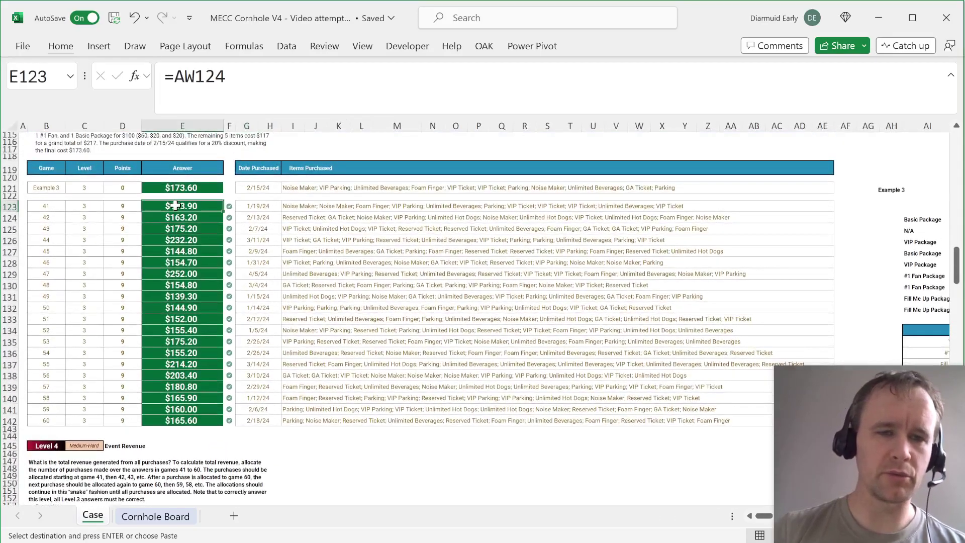
key("shift+space")
key("Down")
key("shift+space")
key("Down")
key("Down")
key("Down")
key("Down")
key("Down")
key("Down")
key("Down")
key("Down")
key("Down")
key("Down")
key("Down")
key("Down")
key("Down")
key("Down")
key("Down")
key("Down")
key("Down")
key("Down")
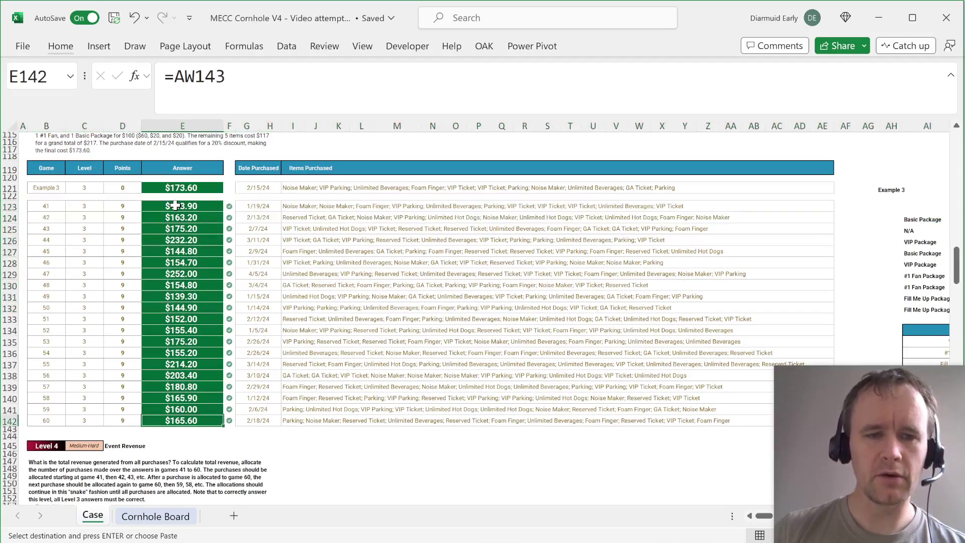
key("shift+space")
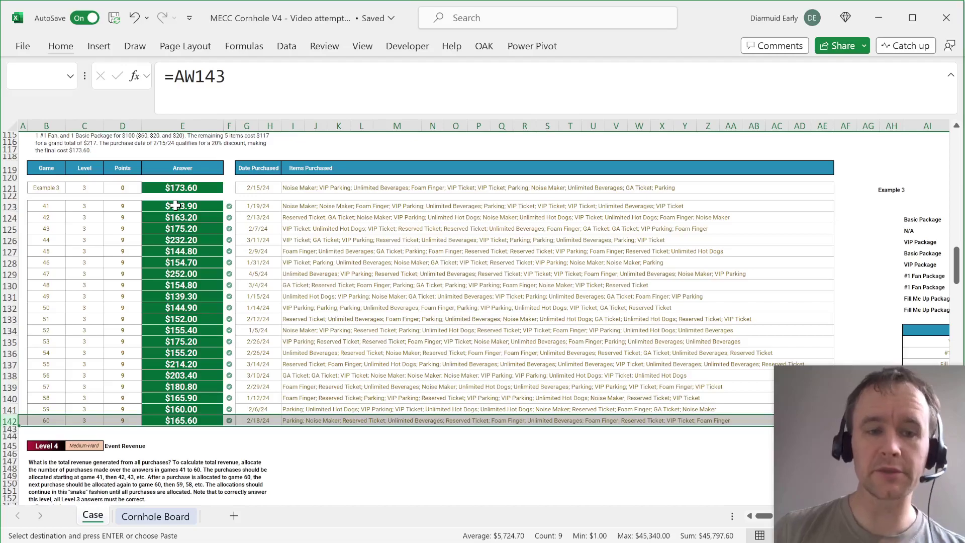
key("shift+BackSpace")
key("shift+space")
key("Up")
key("shift+space")
key("Up")
key("Up")
key("shift+space")
key("ctrl+Up")
key("shift+space")
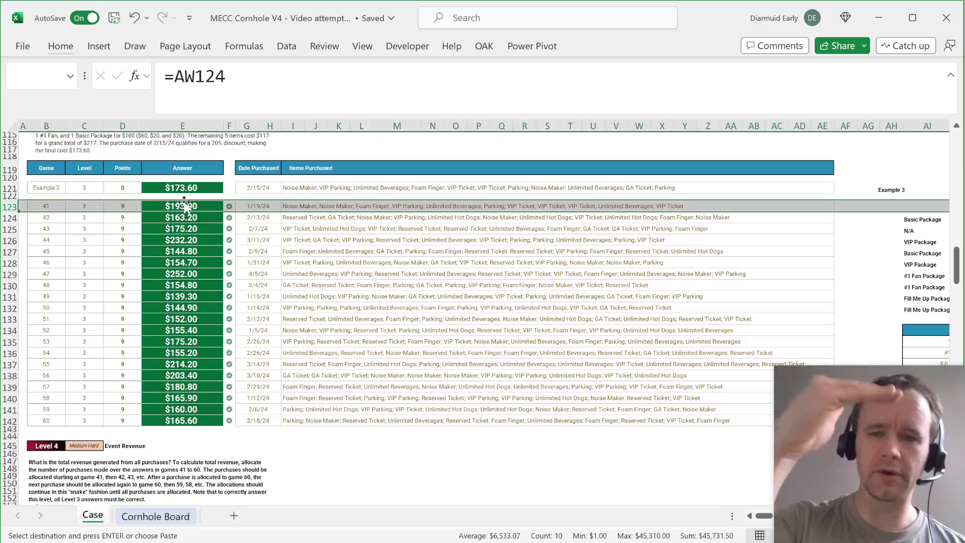
- Add a "Full runs" header in J160 and calculate Example 4's full runs in J162 with =INT(G162/20)
scroll(215, 350, "down", 8)
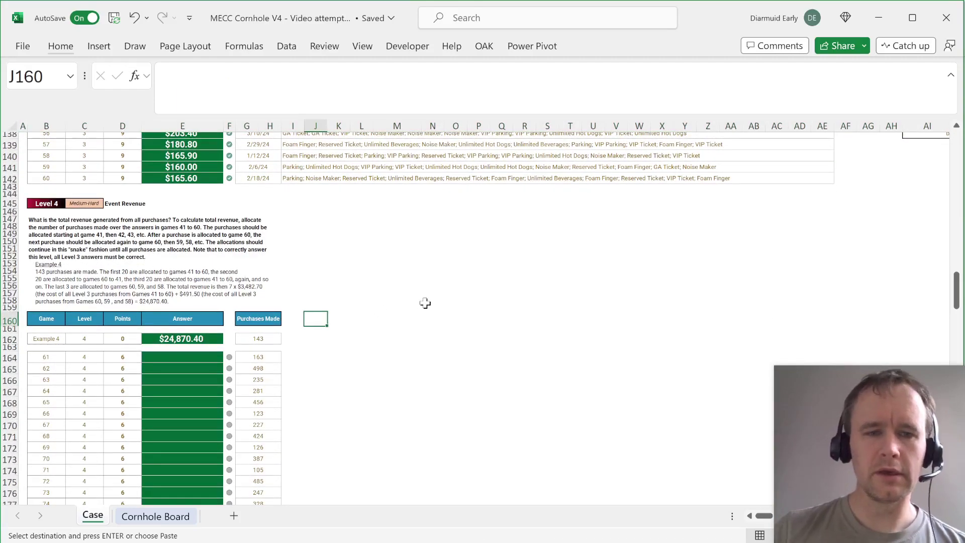
type("Full runs")
key("Return")
key("Return")
type("=")
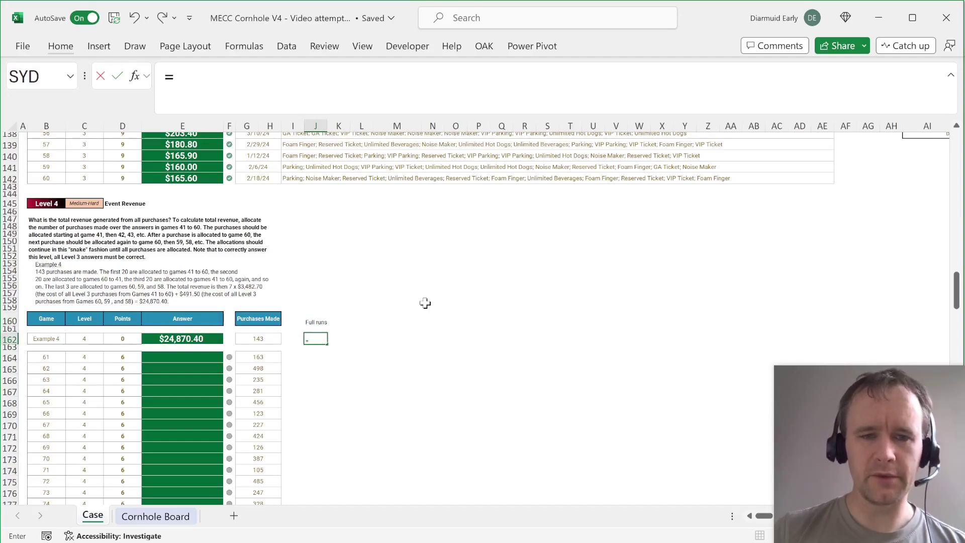
key("Left")
key("Left")
key("Left")
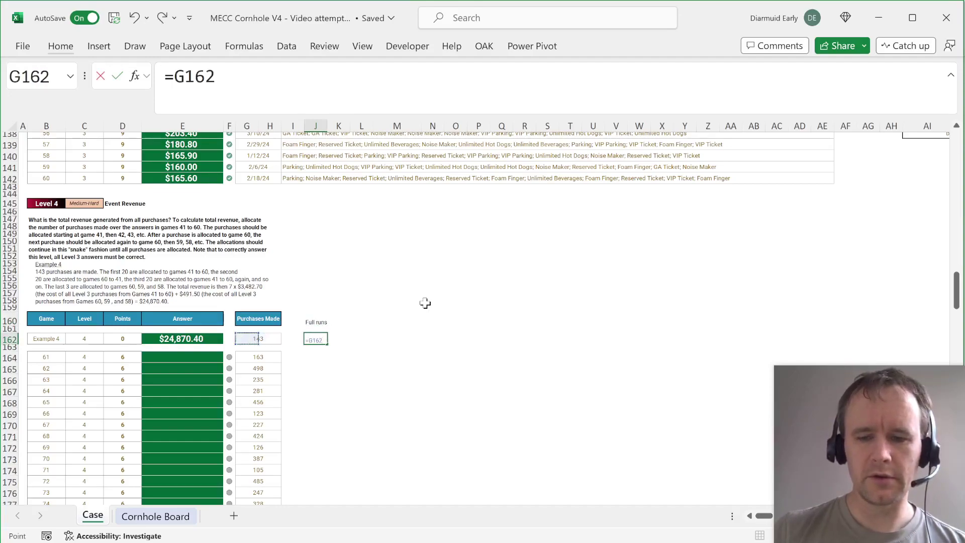
type("/20")
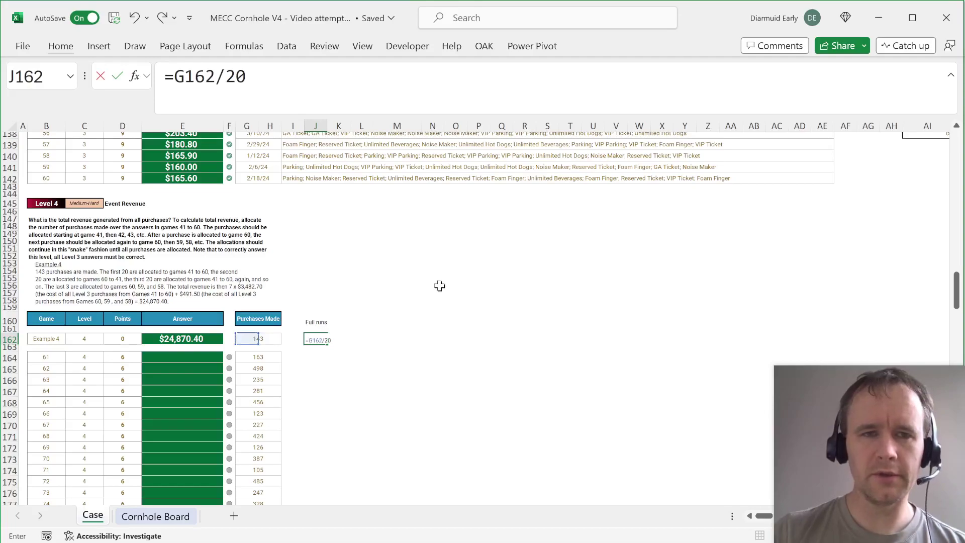
left_click(175, 72)
type("int")
key("Tab")
type(")")
key("Return")
- Copy the full runs formula from J162 into J164:J183 for games 61 to 80
key("Up")
key("ctrl+c")
key("Down")
key("Down")
key("ctrl+v")
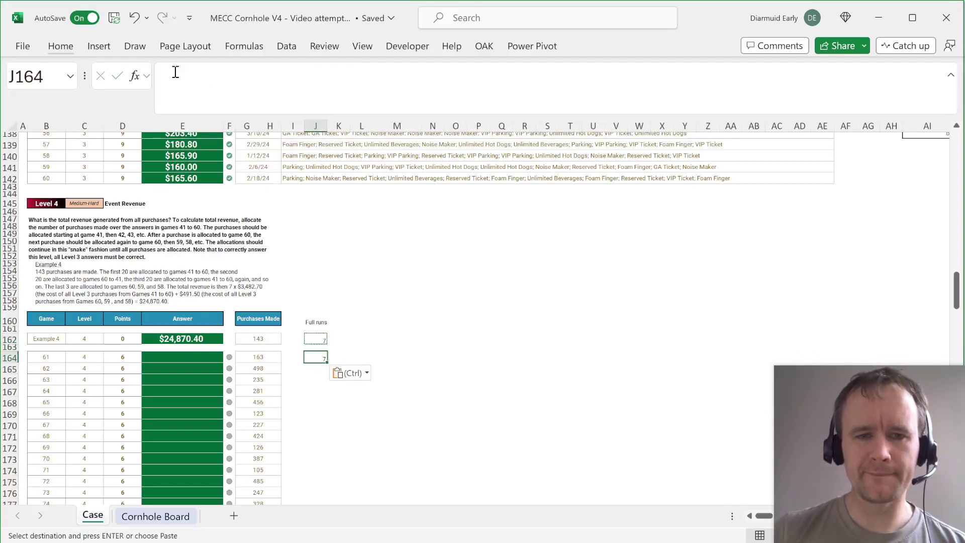
key("Left")
key("Left")
key("ctrl+Down")
key("ctrl")
key("ctrl")
key("Up")
key("ctrl+Up")
key("Right")
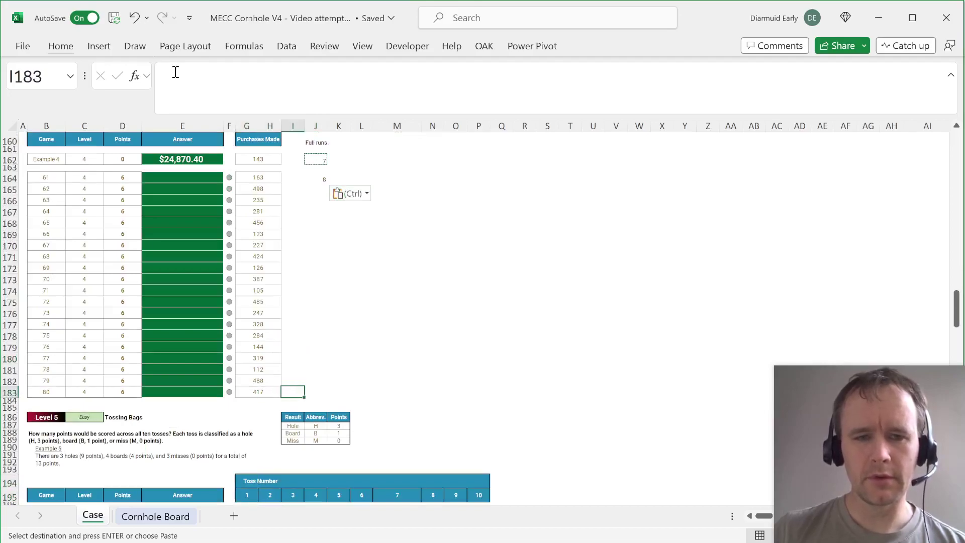
key("Right")
key("ctrl+shift+Up")
key("Return")
key("Return")
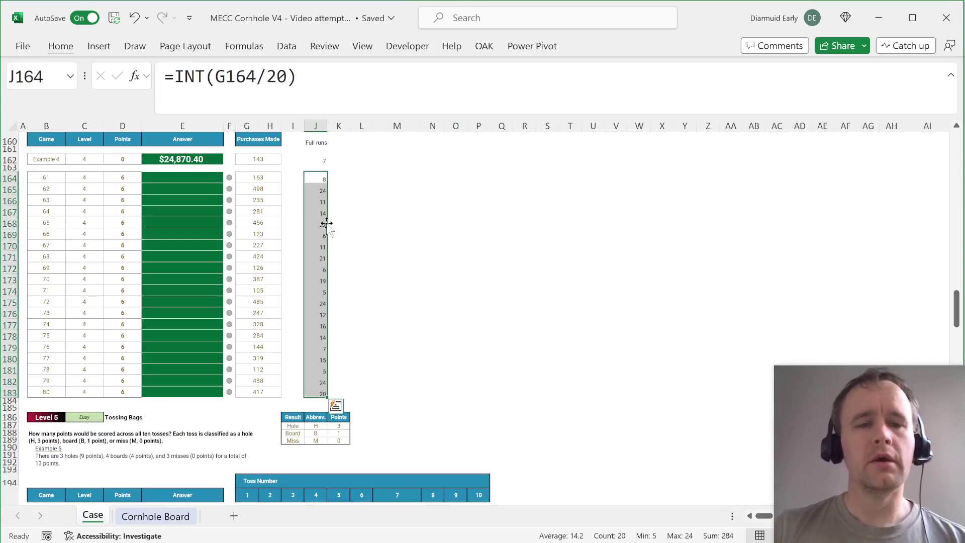
- Add the header "FR rev" in K160 beside the Full runs header
scroll(324, 224, "up", 8)
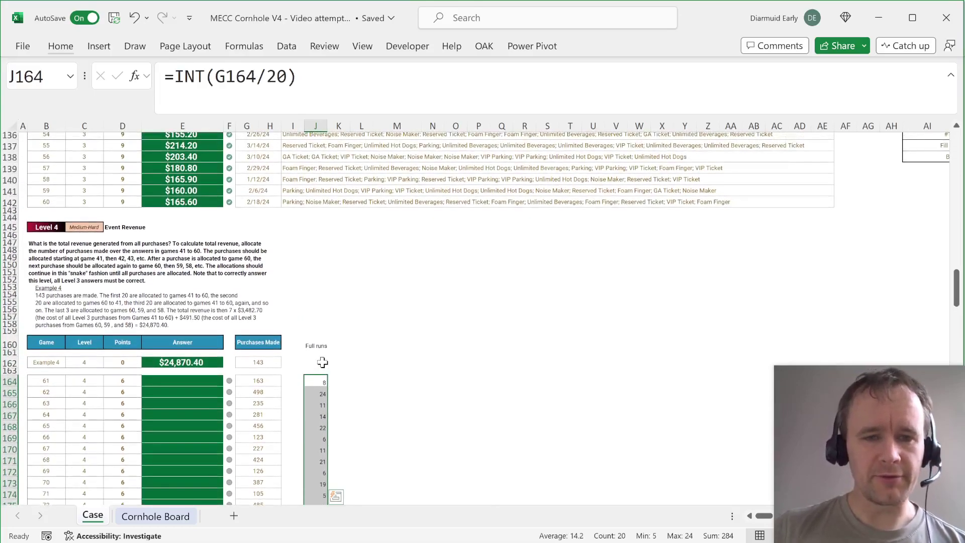
left_click(322, 363)
left_click(345, 347)
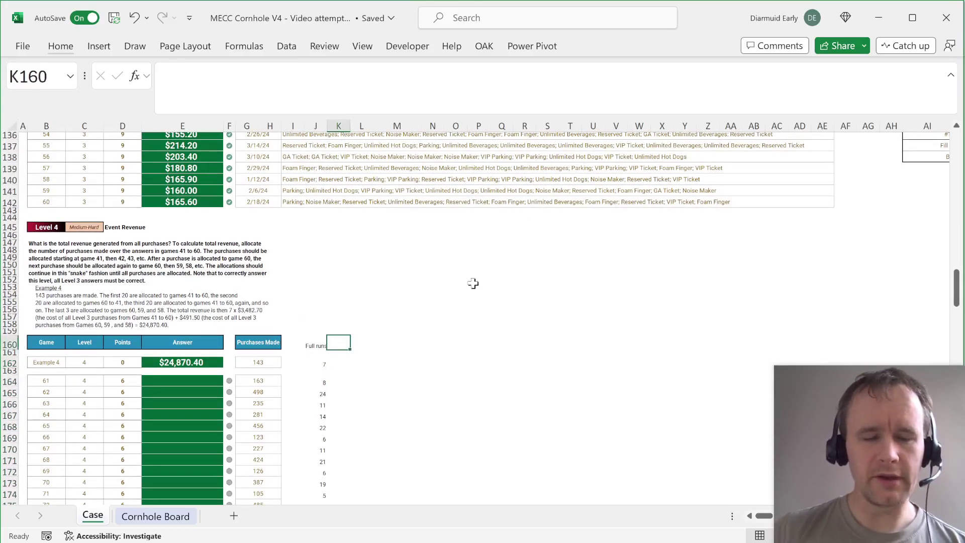
key("Down")
key("Down")
key("Up")
key("Right")
key("Left")
key("Down")
key("Down")
key("Up")
key("Up")
key("Up")
key("Right")
key("Left")
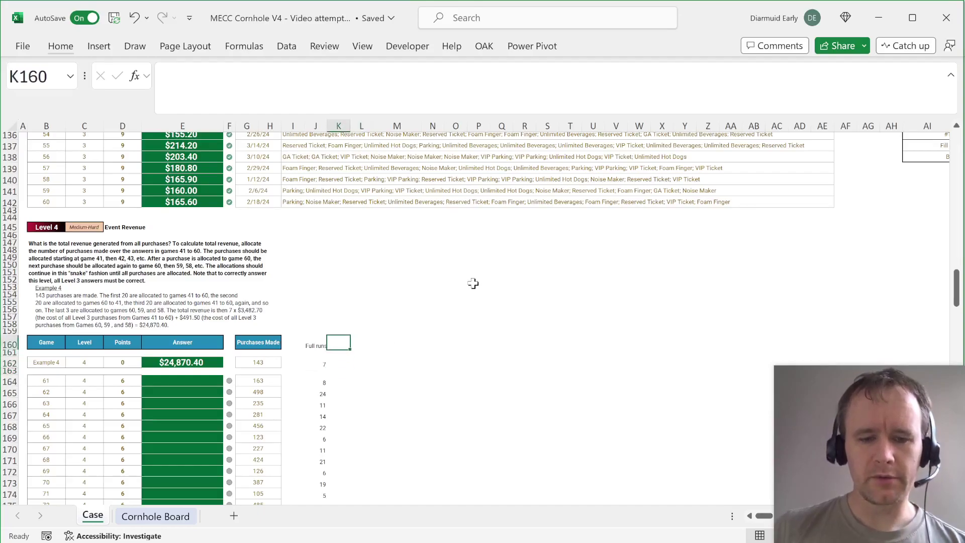
type("FR rev")
key("Return")
- Calculate Example 4's full-run revenue in K162 with =J162*SUM($E$123:$E$142) and widen column K to fit it
key("Down")
type("=")
key("Left")
type("*")
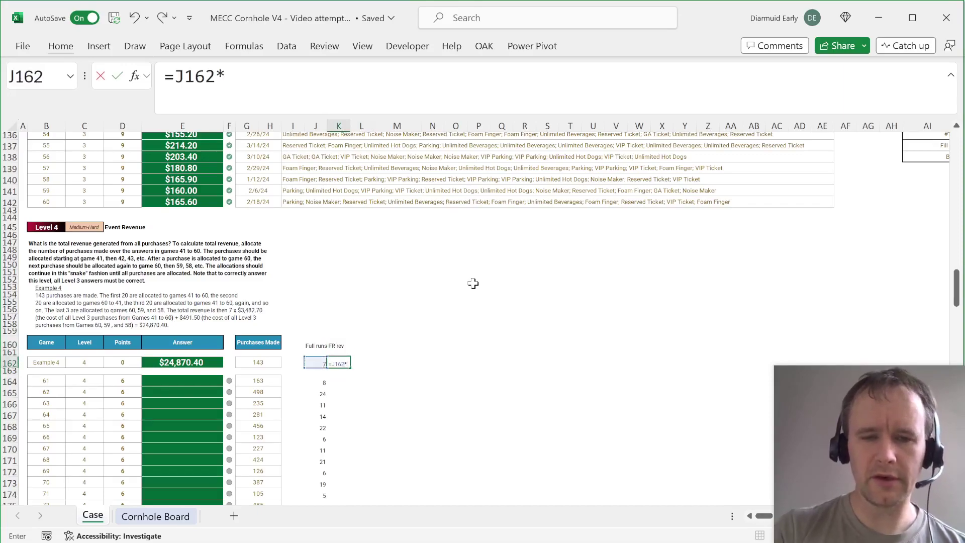
type("sum")
key("Tab")
left_click(175, 201)
left_click_drag(176, 202, 175, 202)
scroll(176, 202, "down", 6)
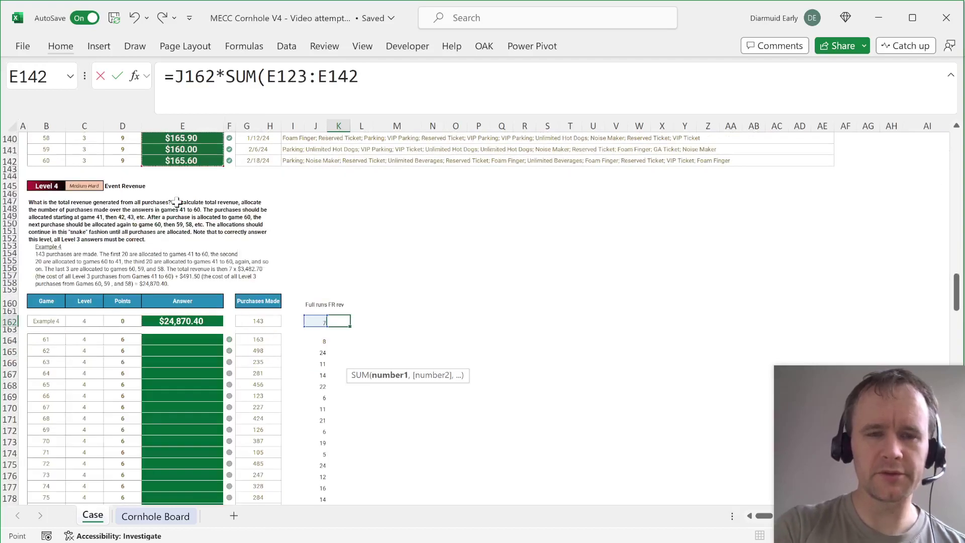
key("F4")
type(")")
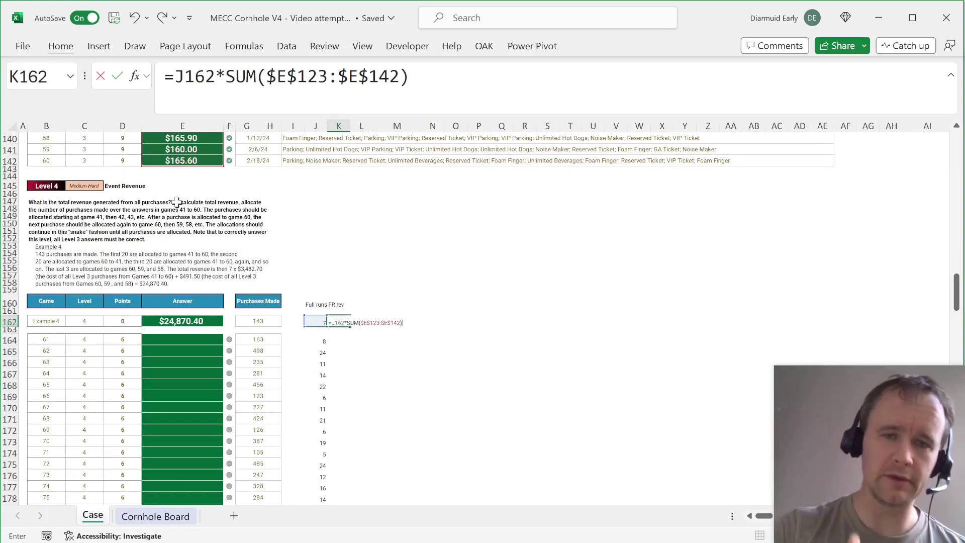
key("Return")
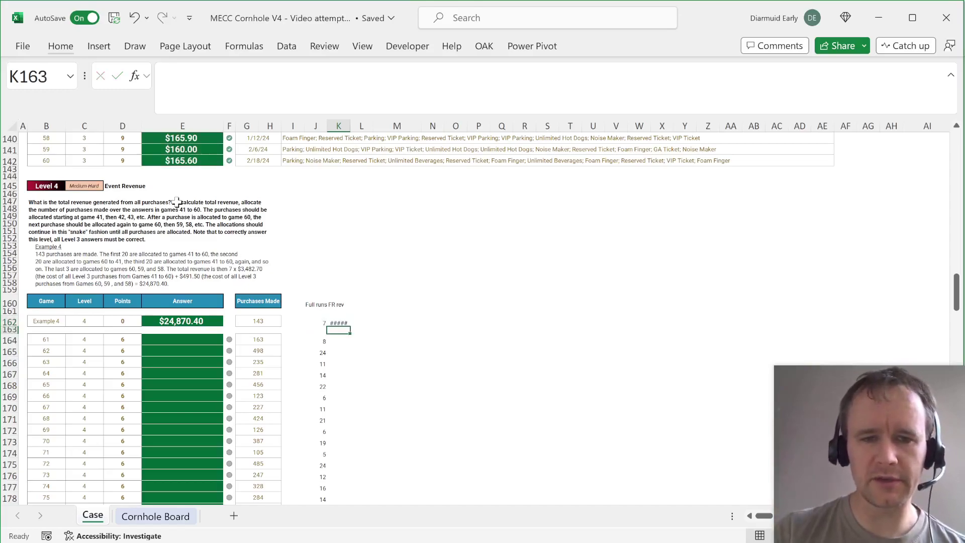
key("Up")
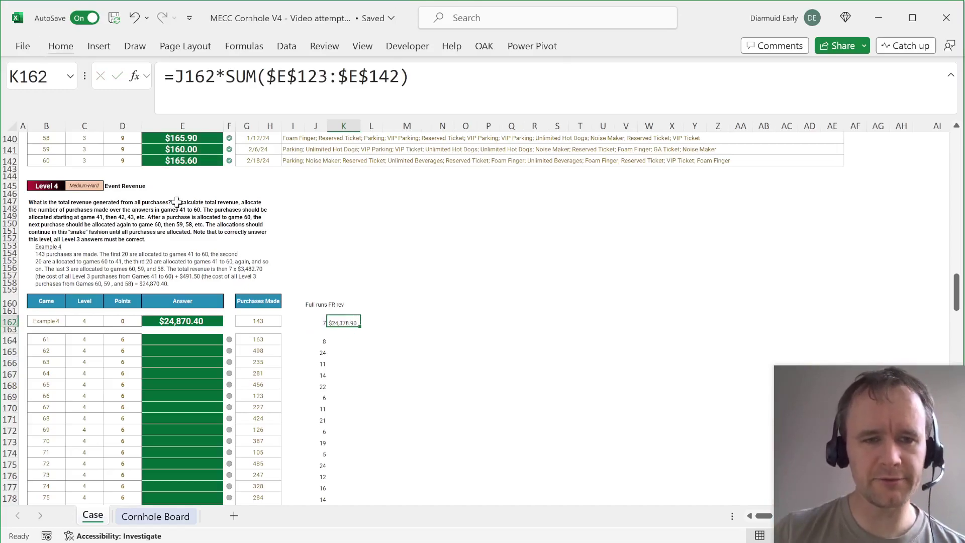
- Add the header "Leftover rev" in L160
key("Right")
key("Up")
key("Up")
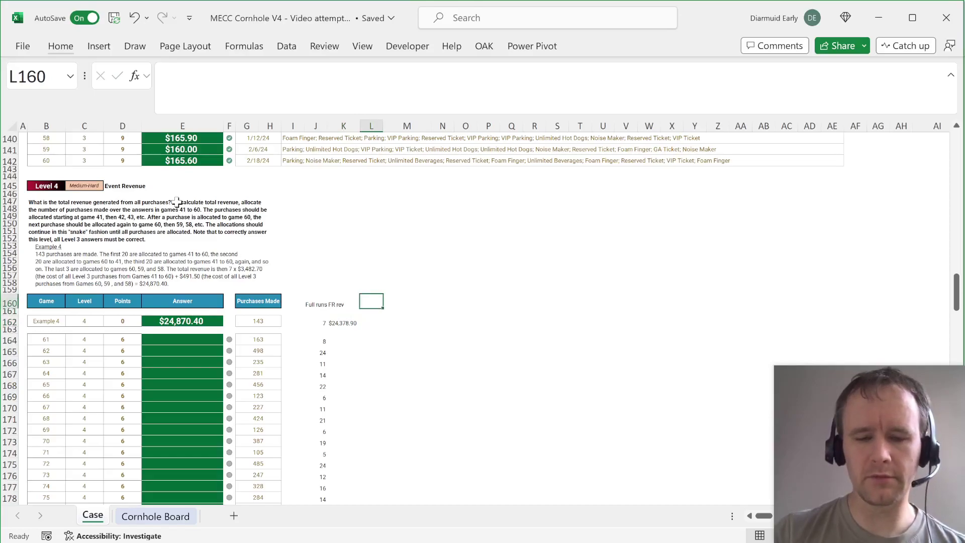
type("Leftover rev")
key("Down")
key("Down")
type("=sum")
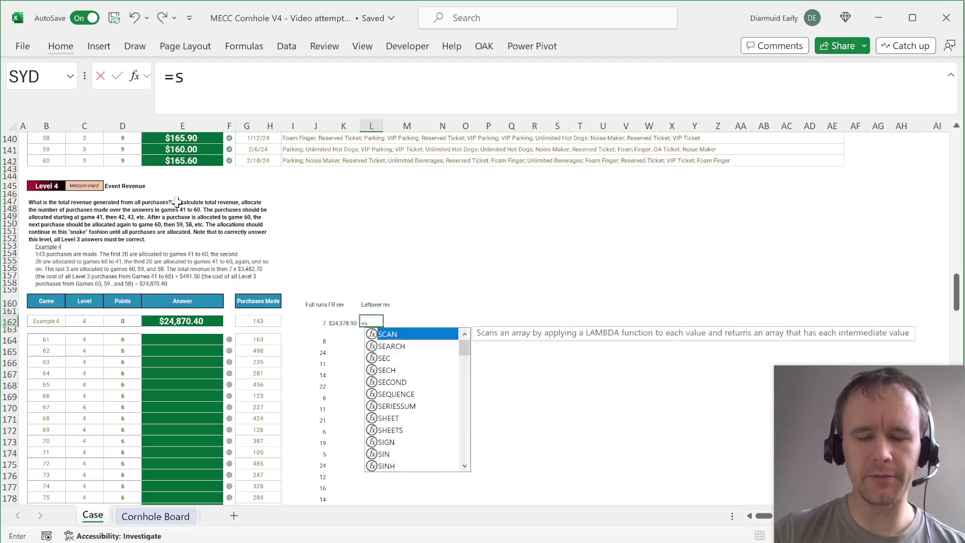
key("Tab")
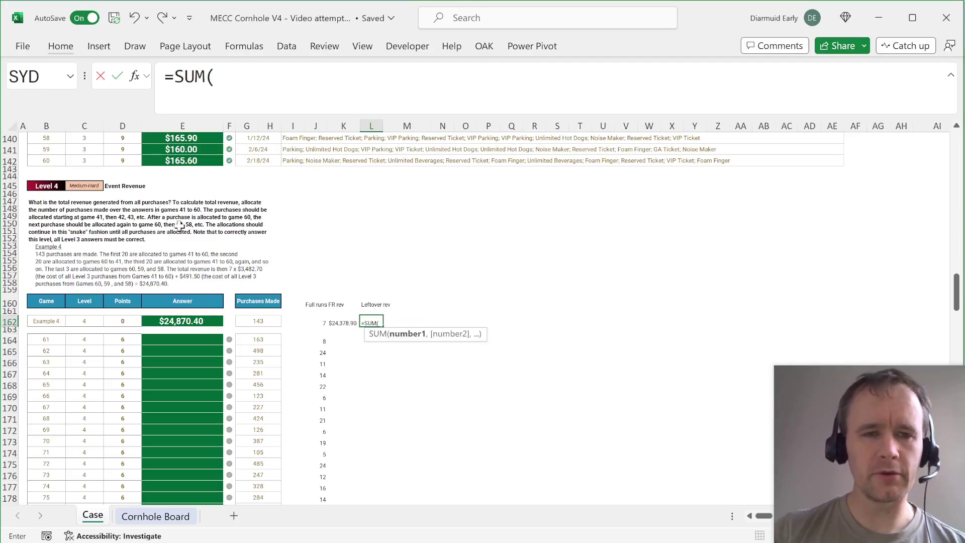
key("Escape")
- Copy the "Leftover rev" header into M160 and shorten the L160 header to "Leftover"
key("Up")
key("Up")
key("Right")
key("ctrl+r")
key("Left")
key("F2")
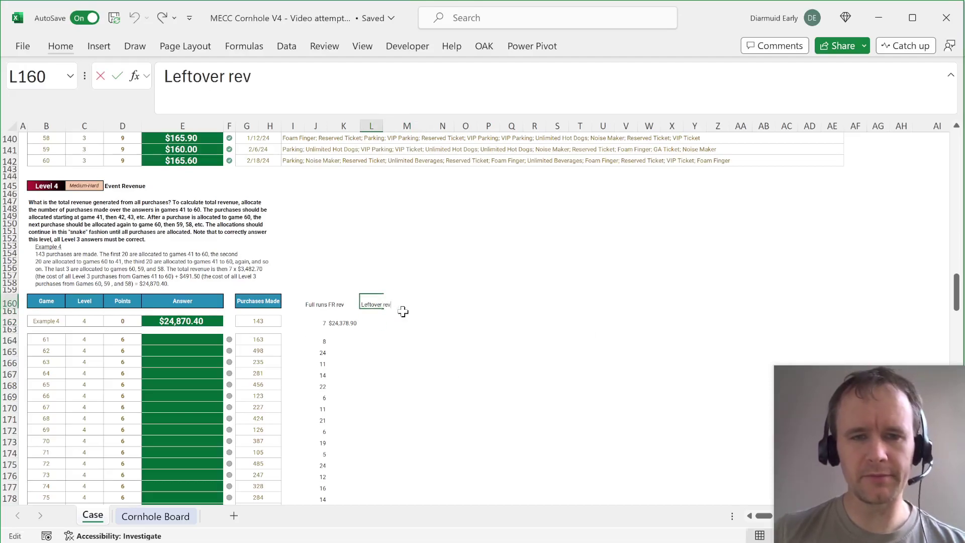
key("BackSpace")
key("Return")
- Calculate Example 4's leftover purchases in L162 with =G162-20*J162
key("Down")
type("=")
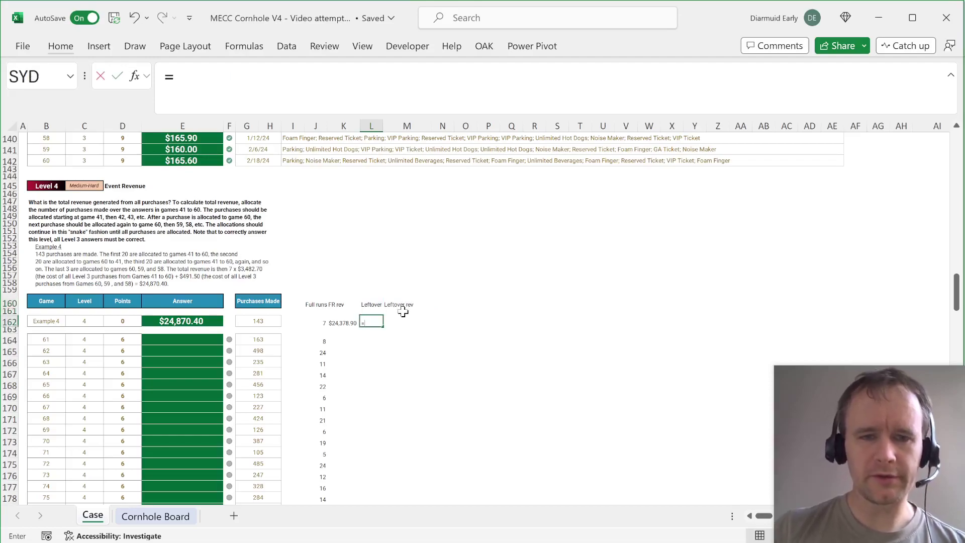
key("Left")
key("Left")
key("Left")
key("Left")
key("Left")
type("-20*")
key("Left")
key("Left")
key("Return")
key("Up")
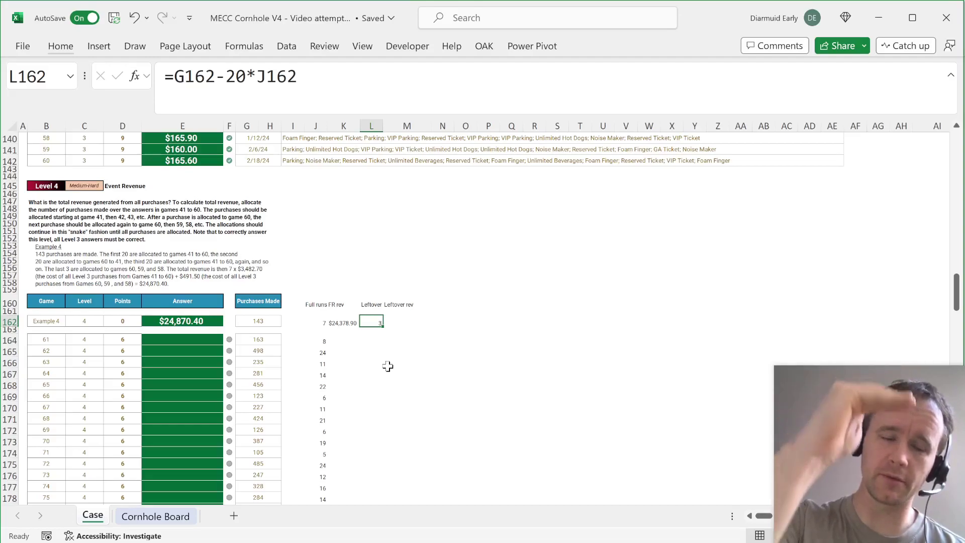
- Start Example 4's leftover revenue formula in M162 with SUM and TAKE over the Level 3 answers E123:E142
key("Right")
type("=")
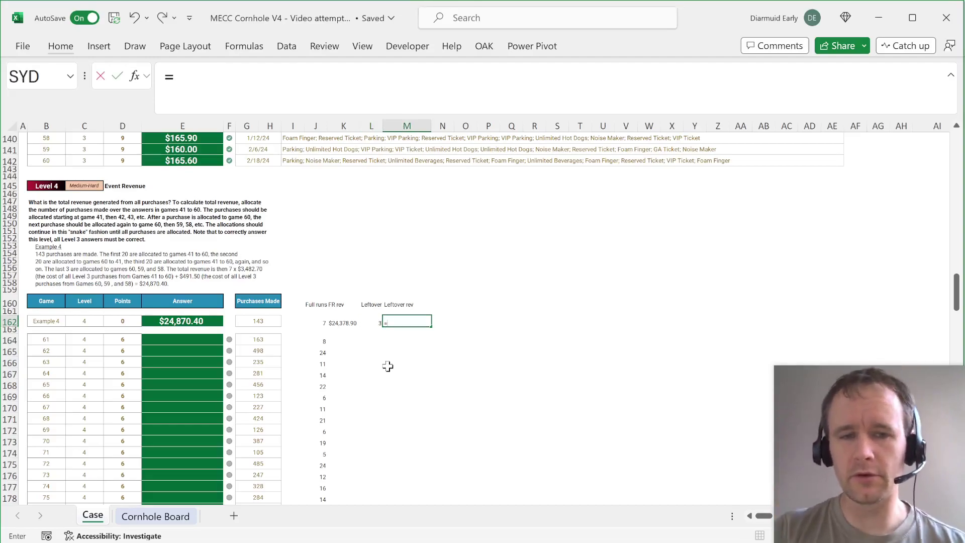
type("sum")
key("Tab")
type("tak")
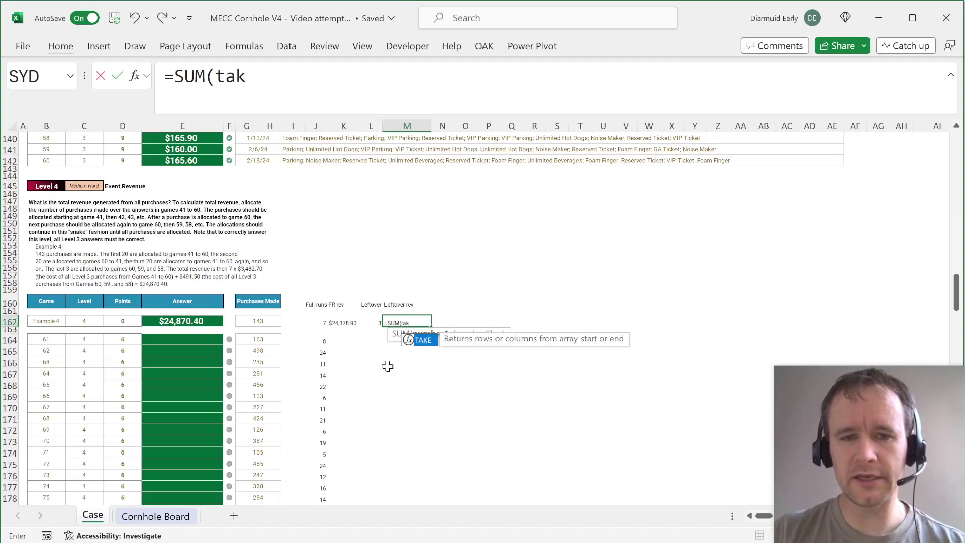
key("Tab")
scroll(387, 366, "up", 7)
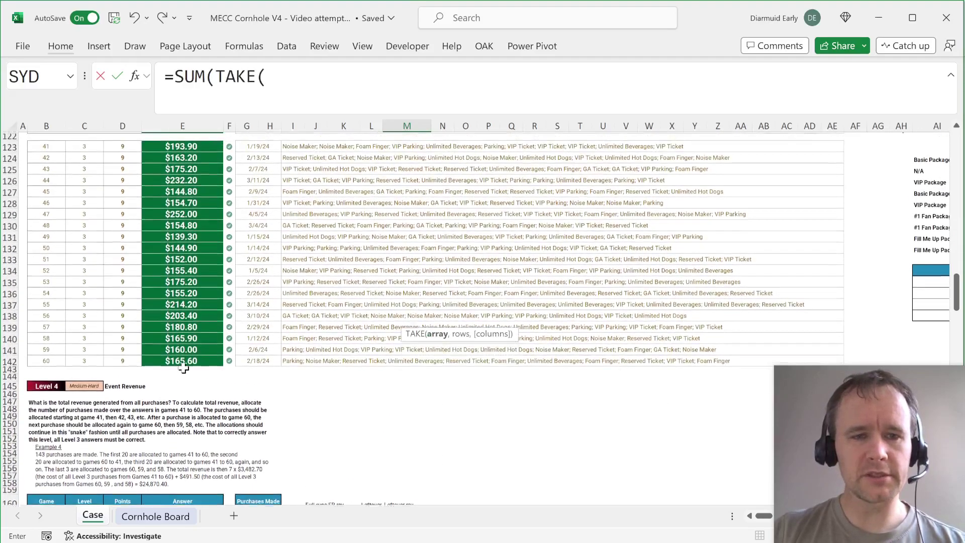
left_click(195, 375)
key("ctrl+shift+Up")
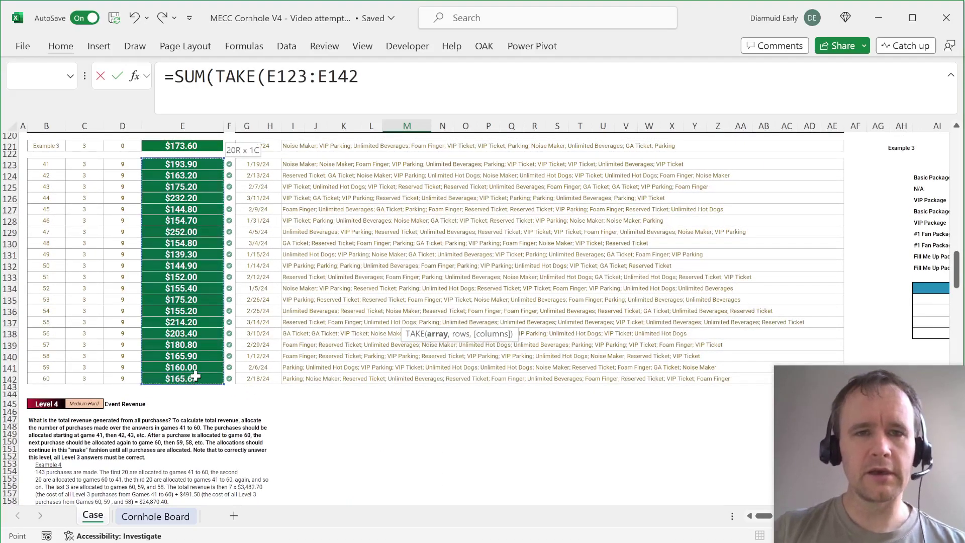
type(",")
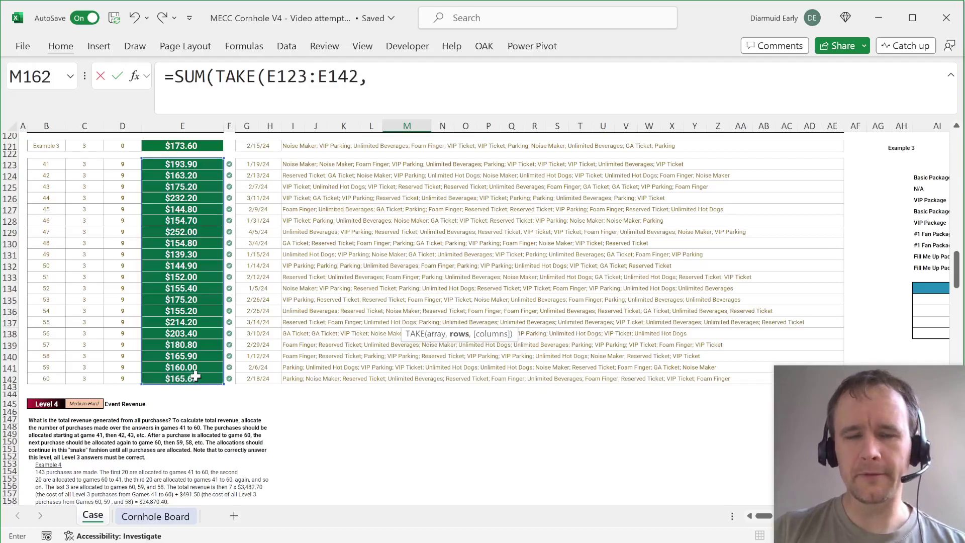
- Complete the M162 formula with IF(ISEVEN(J162),L162,-L162) as TAKE's row count and enter it
type("IF(ise")
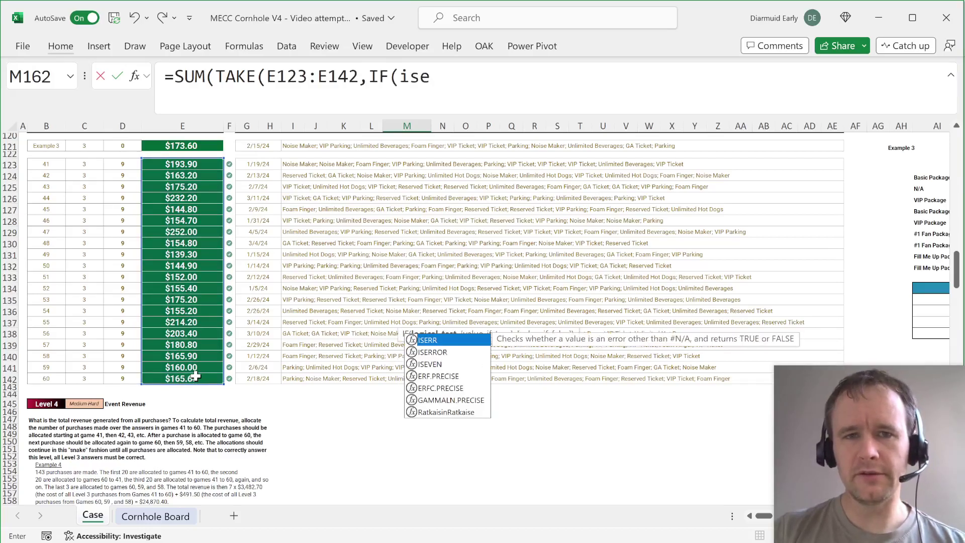
type("v")
key("Tab")
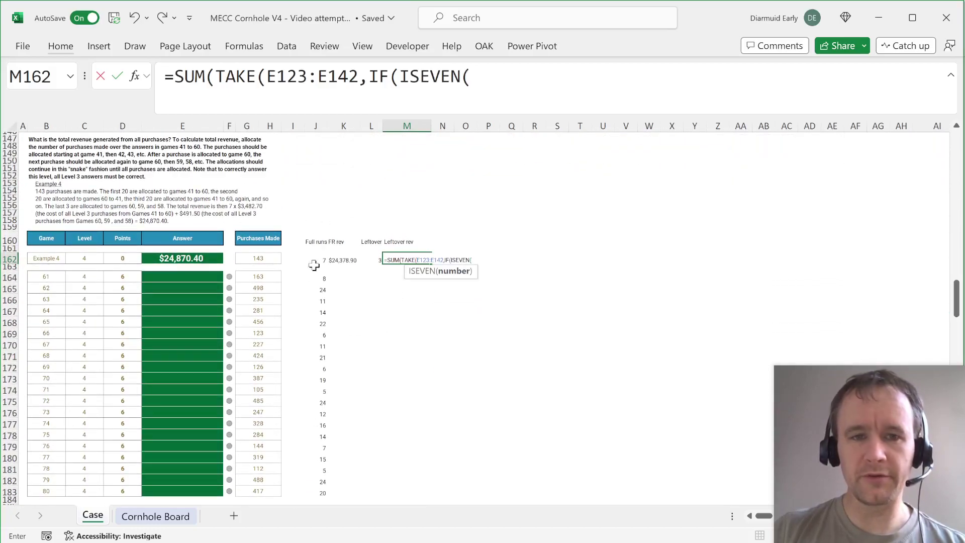
left_click(318, 259)
type(")")
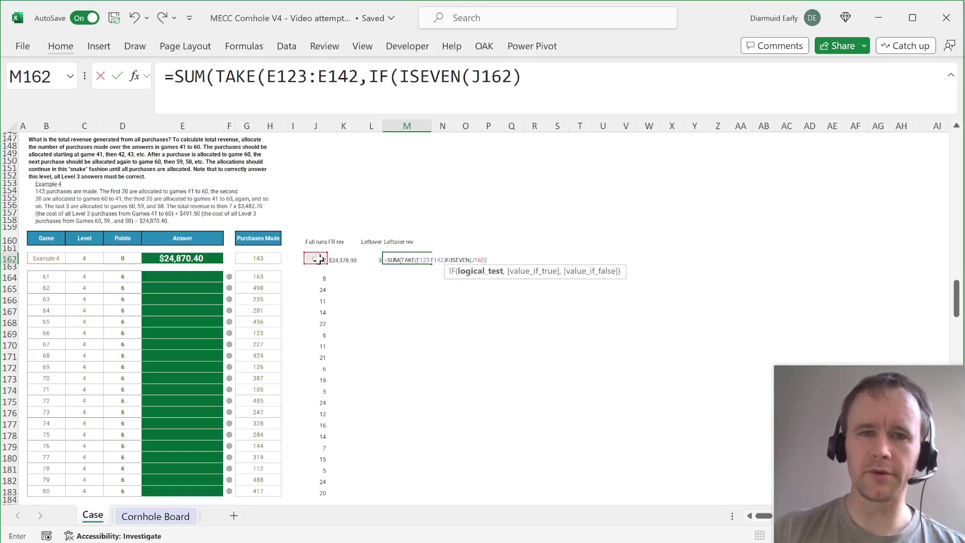
type(",")
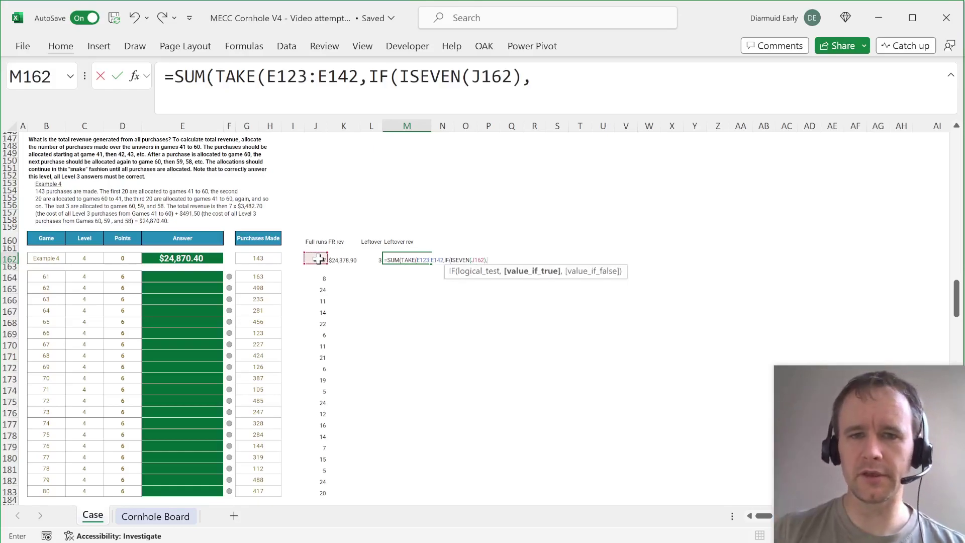
left_click(371, 260)
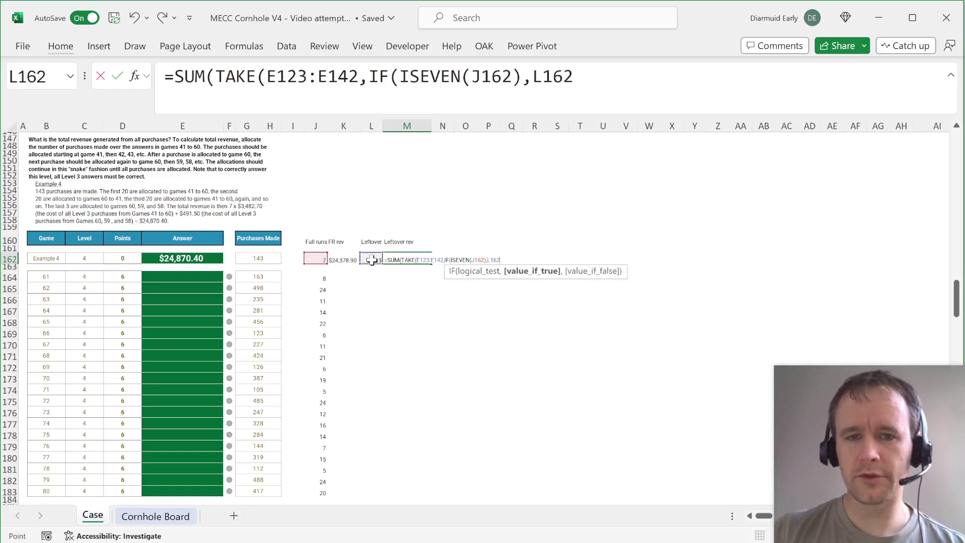
type(",-L162")
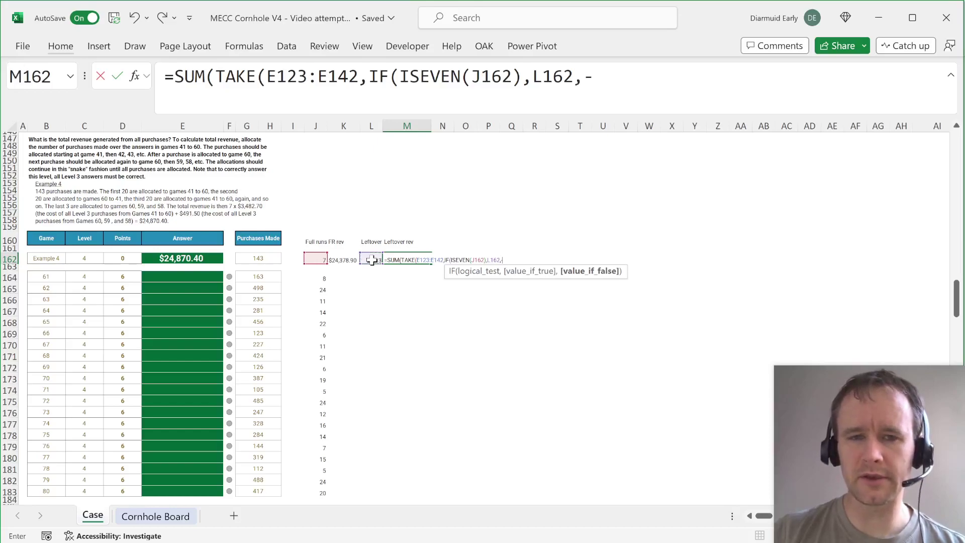
left_click(371, 260)
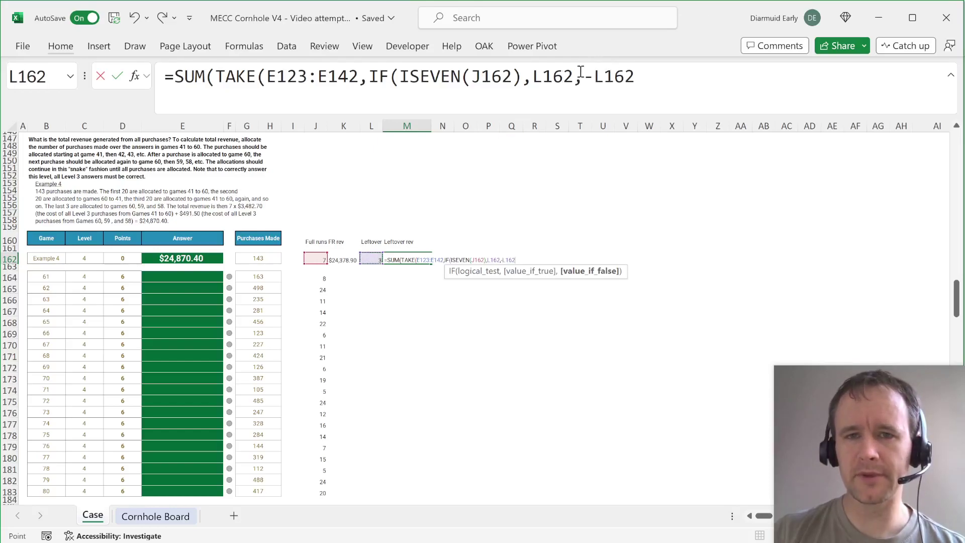
double_click(551, 76)
double_click(619, 75)
left_click(652, 75)
type(")")
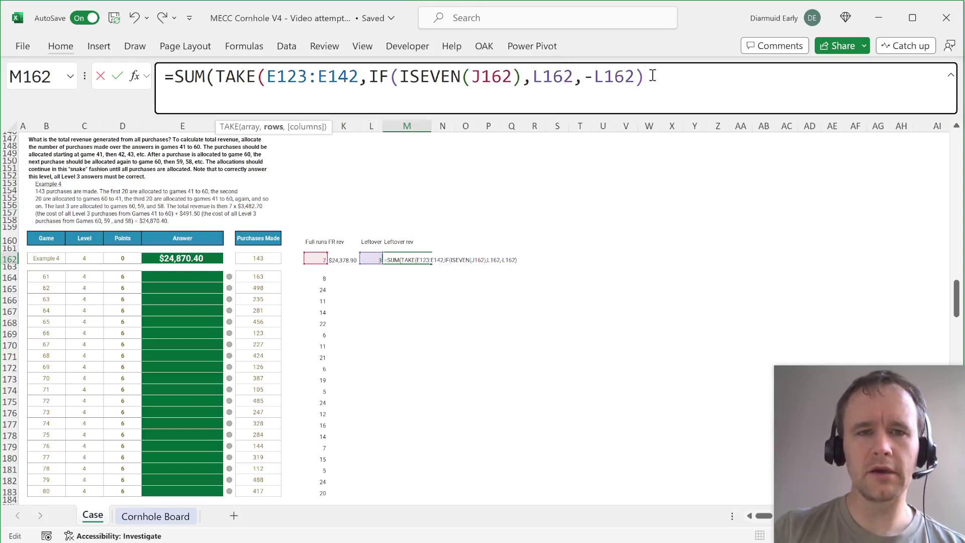
type("))")
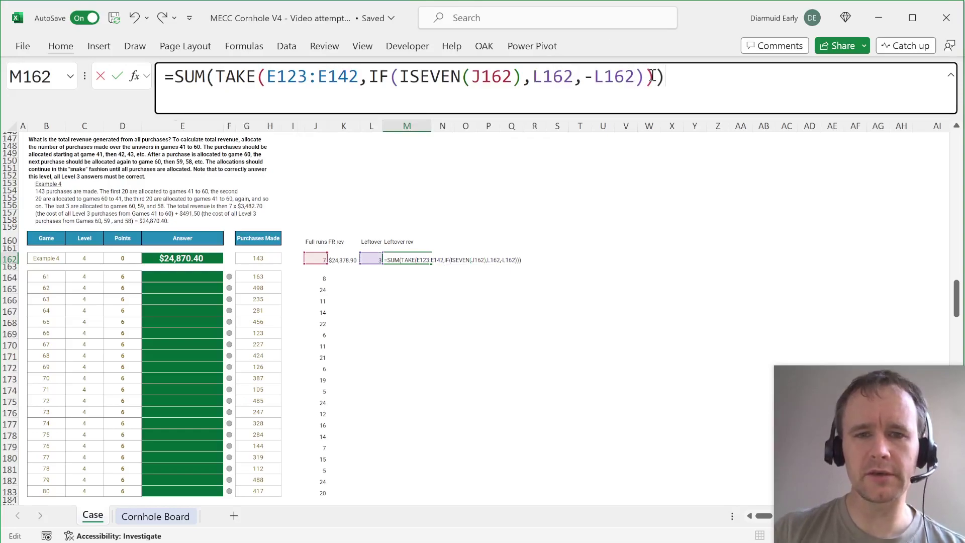
key("Return")
- Check Example 4's total in N162 with =K162+M162, temporarily fitting column N to its content
key("Up")
key("Right")
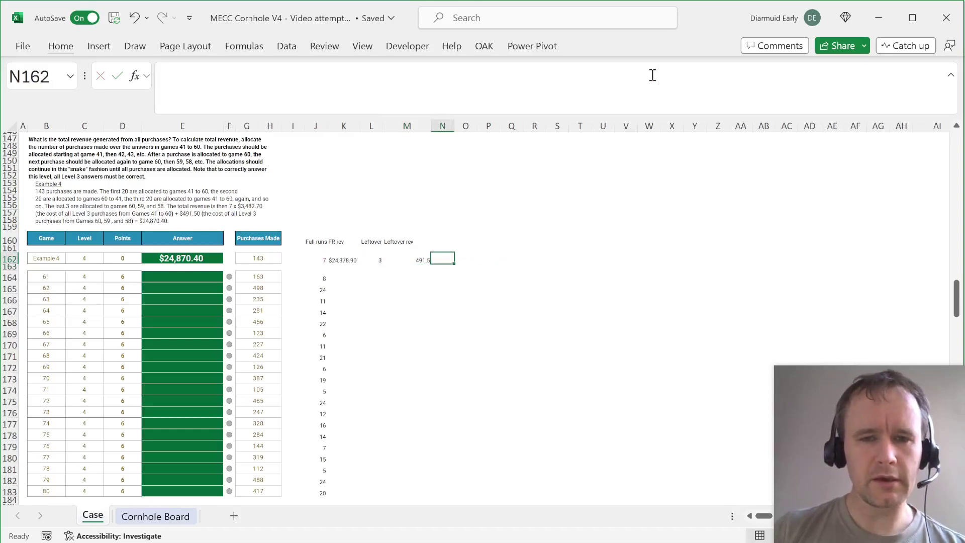
type("=")
key("Left")
key("Left")
key("Left")
type("+")
key("Left")
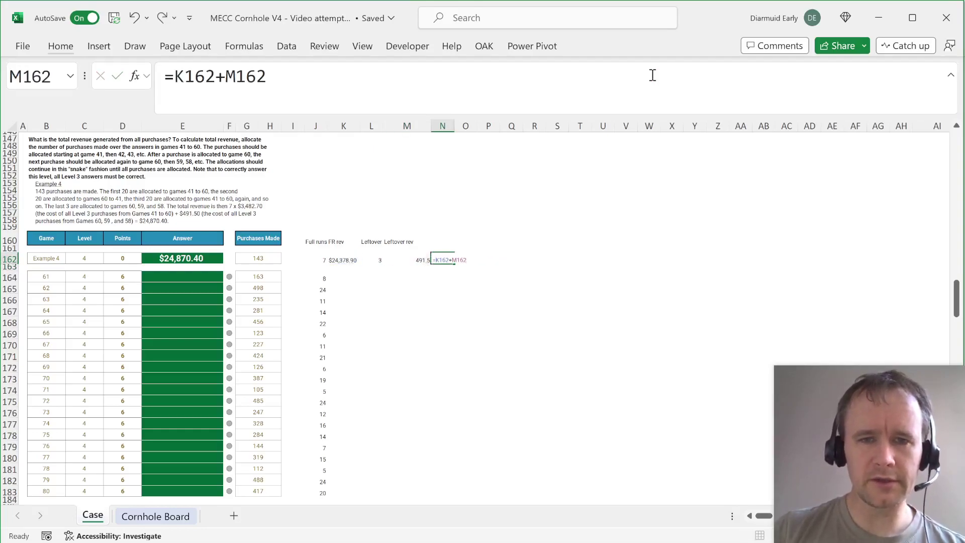
key("Return")
key("Up")
key("alt+h")
key("o")
key("i")
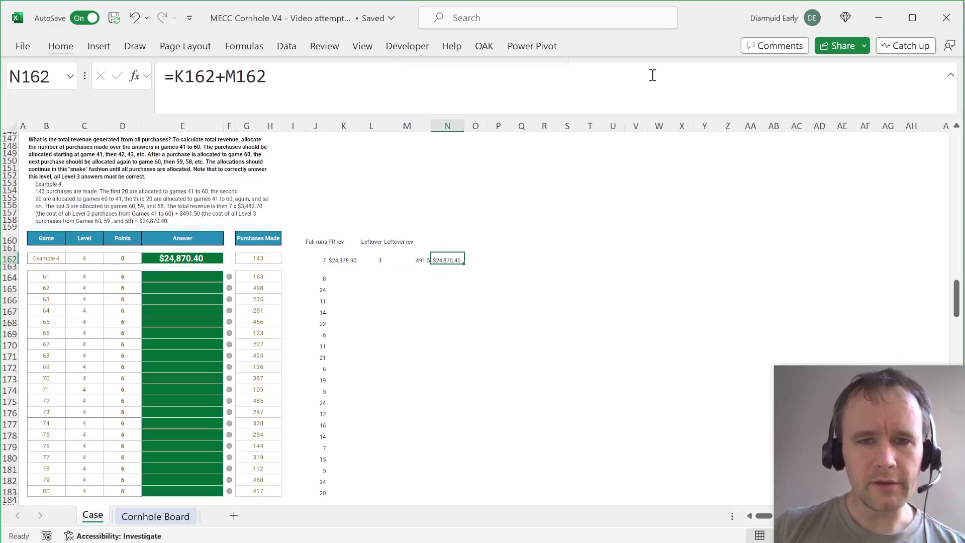
key("ctrl+z")
- Fill the Example 4 formulas in J162:N162 down to row 183
key("Left")
key("Left")
key("Left")
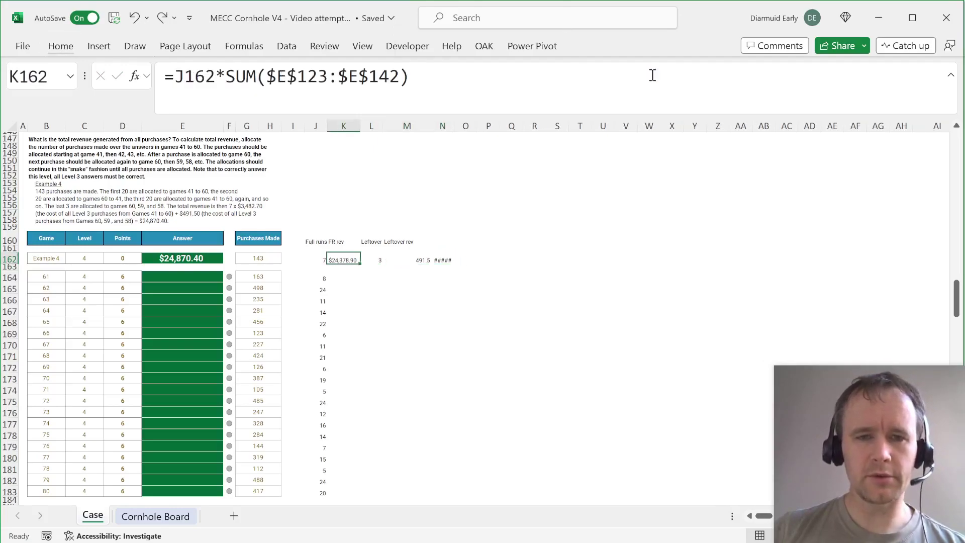
key("Left")
key("shift+Down")
key("shift+Down")
key("ctrl+shift+Down")
key("shift+Right")
key("shift+Right")
key("shift+Right")
key("shift+Right")
key("ctrl+d")
- Clear the unneeded formulas in spacer row 163, J to N, and the total formulas in column N
key("Down")
key("ctrl+shift+Right")
key("ctrl+shift+Right")
key("ctrl+shift+Left")
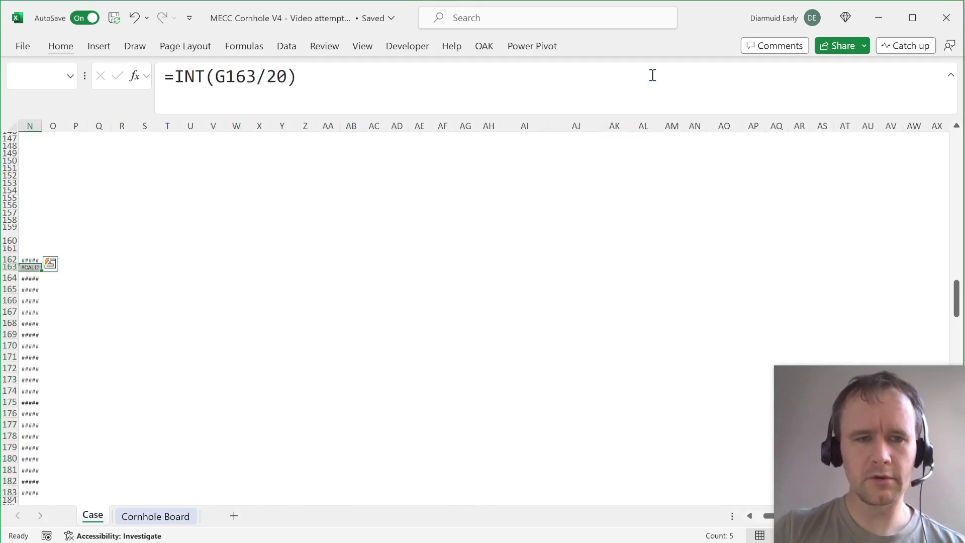
key("Delete")
key("Right")
key("Right")
key("Right")
key("Right")
key("Up")
key("ctrl+shift+Down")
key("Delete")
- Calculate the answers for games 61 to 80 in E164 with =K164:K183+M164:M183
key("Down")
key("Left")
key("Left")
key("Left")
key("Left")
key("Left")
key("Left")
key("Down")
key("Left")
key("Left")
key("Left")
type("=")
key("Right")
key("Right")
key("Right")
key("Right")
key("Right")
key("Right")
key("Right")
key("Left")
key("ctrl+shift+Down")
type("+")
key("Right")
key("Right")
key("Right")
key("Right")
key("Right")
key("Right")
key("Right")
key("Right")
key("ctrl+shift+Down")
key("Return")
key("Up")
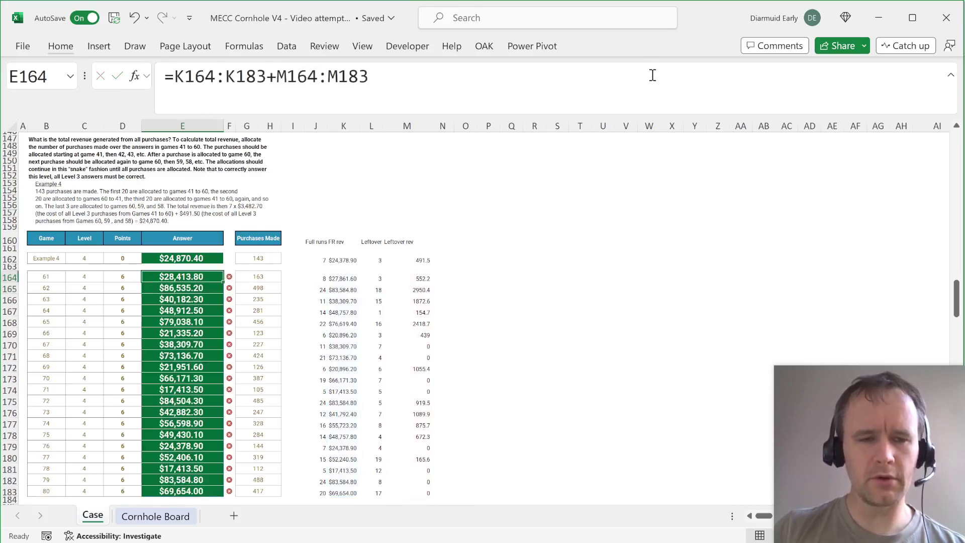
- Examine the game 61 working formulas, opening the leftover calculation to check its references
key("Right")
key("Right")
key("Right")
key("Right")
key("Right")
key("Right")
key("Right")
key("Left")
key("F2")
key("Escape")
- Make the TAKE range in M162 absolute as $E$123:$E$142
key("Right")
key("Right")
key("Right")
key("Left")
key("Up")
key("Up")
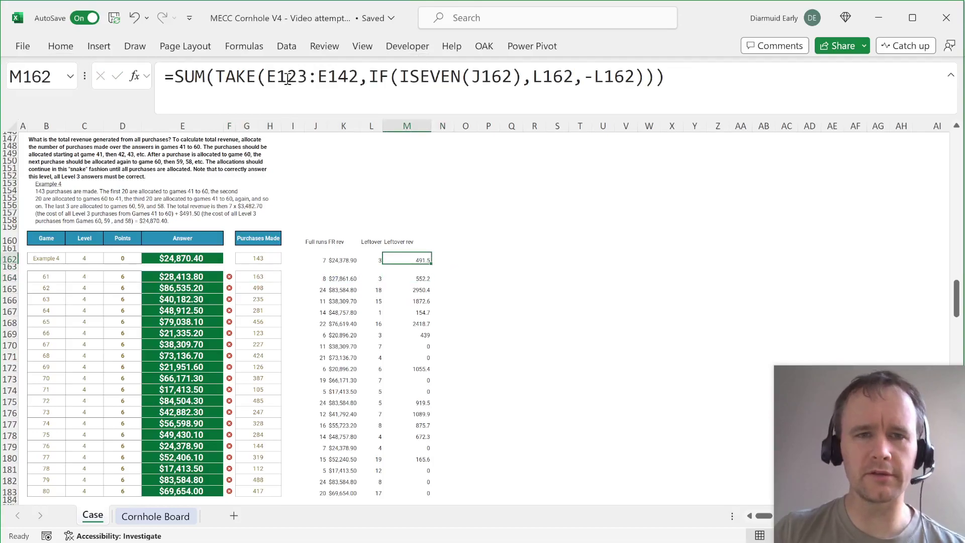
left_click_drag(289, 79, 329, 76)
key("F4")
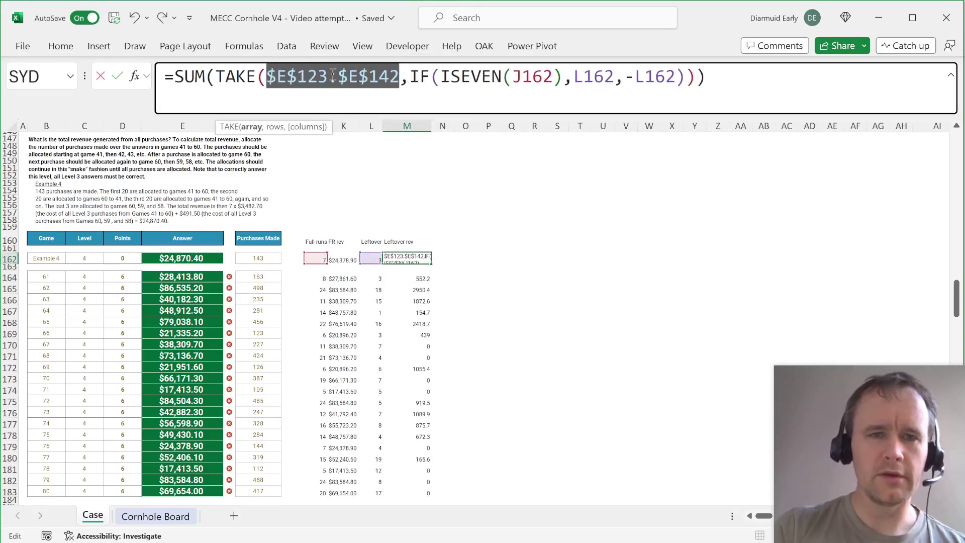
key("ctrl+Return")
- Copy the leftover revenue formula from M162 into M164:M183
key("ctrl+c")
key("Down")
key("Down")
key("ctrl+shift+Down")
key("ctrl+v")
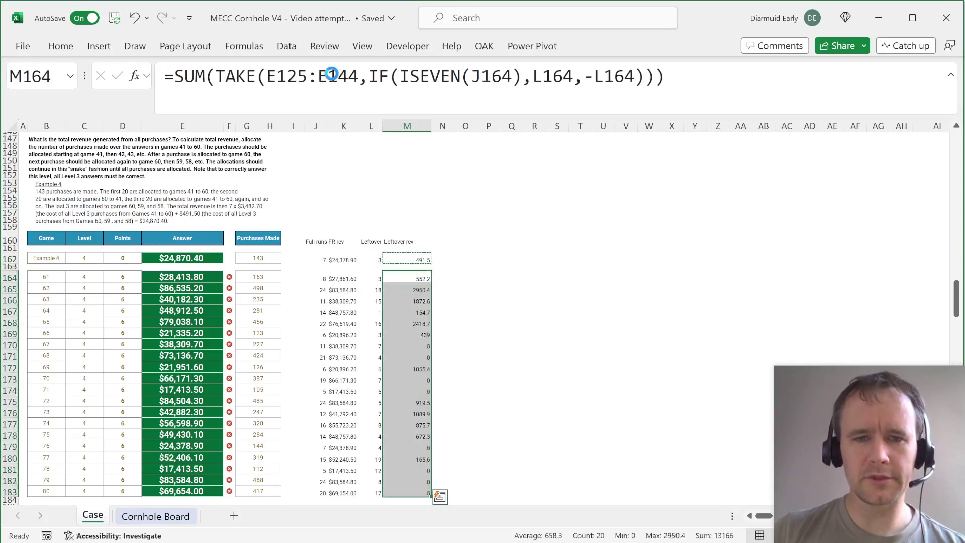
- Check the Level 4 answers and review the Level 5 Tossing Bags instructions and points table
key("Left")
key("Left")
key("Left")
key("Left")
key("Left")
key("Left")
key("Left")
key("Left")
key("Left")
key("Left")
key("Left")
key("Left")
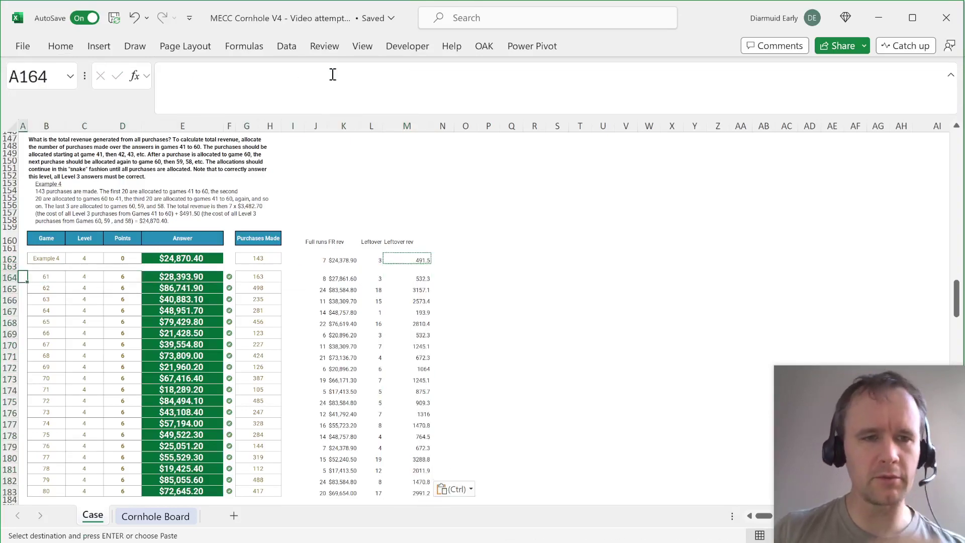
scroll(300, 298, "down", 12)
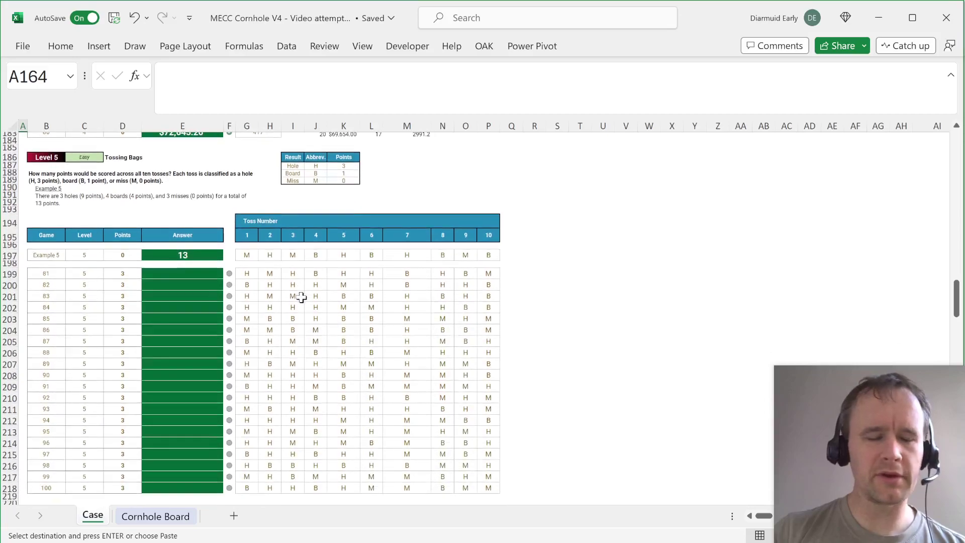
scroll(301, 298, "up", 2)
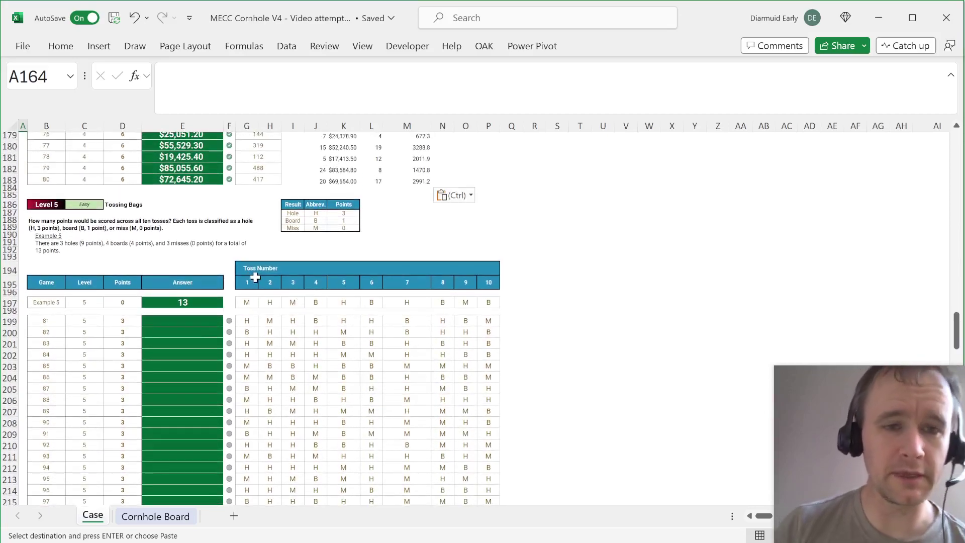
left_click(196, 320)
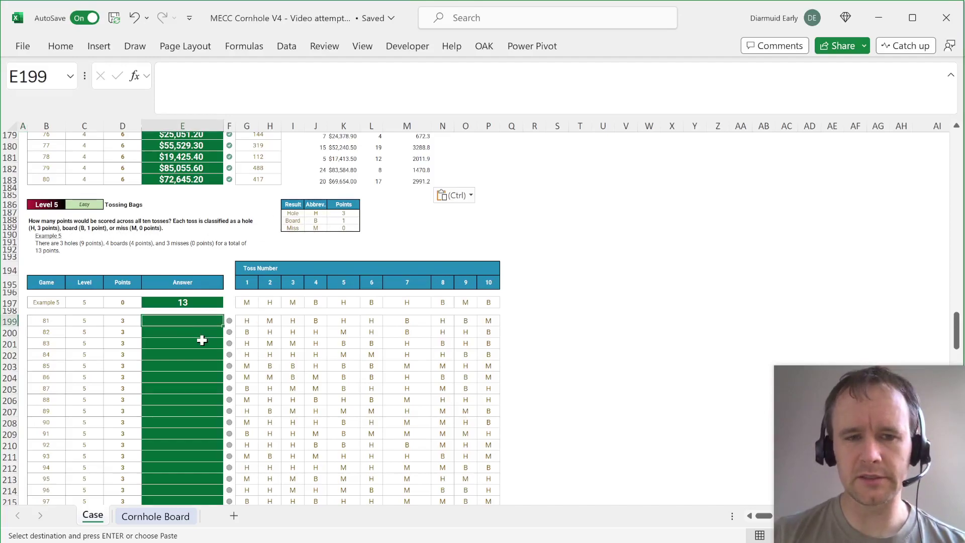
type("=xl")
key("Tab")
key("Right")
key("Right")
key("Right")
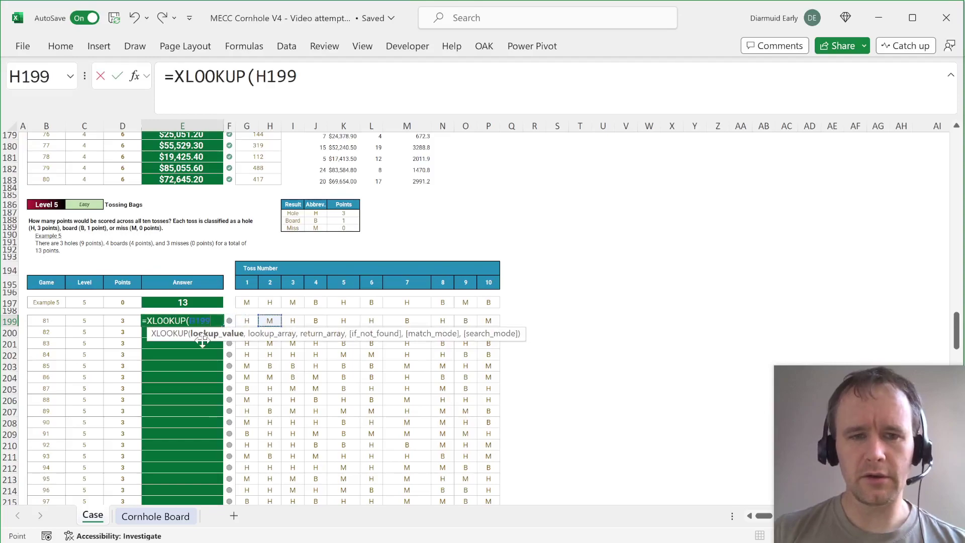
key("Left")
key("ctrl+shift+Right")
type(",")
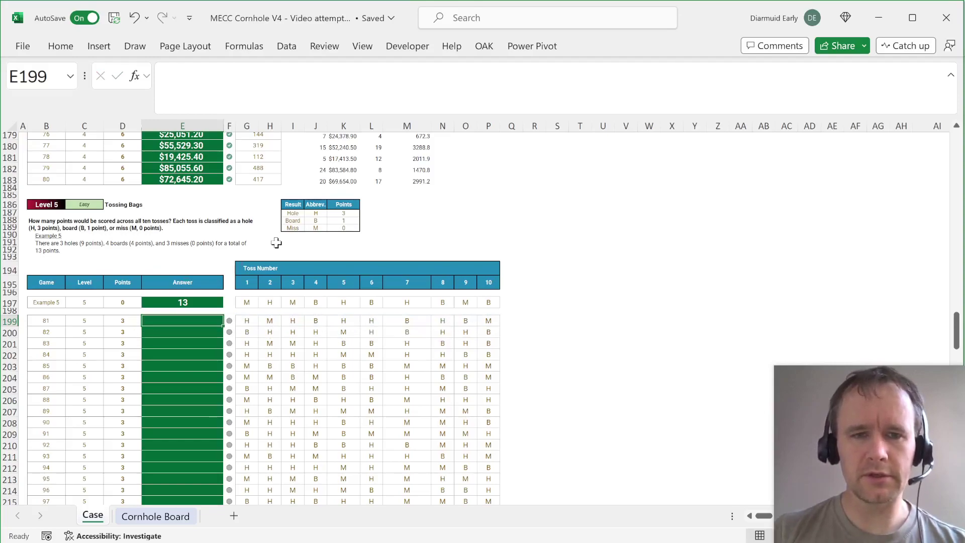
key("Escape")
- Name the toss result abbreviations J187:J189 as trg
left_click_drag(315, 213, 315, 228)
left_click(35, 77)
type("trg")
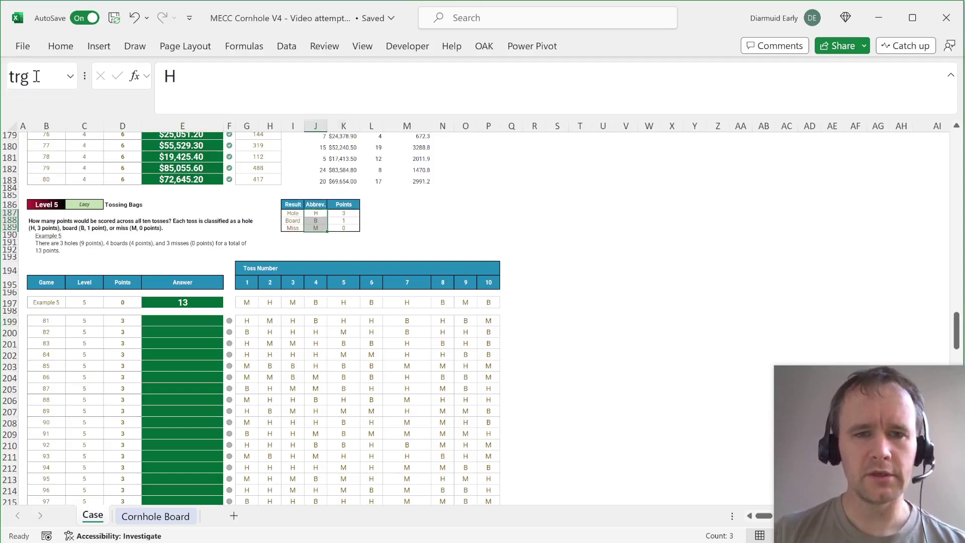
key("Return")
- Name the toss result point values K187:K189 as pts
left_click_drag(343, 213, 343, 227)
left_click(36, 76)
type("pts")
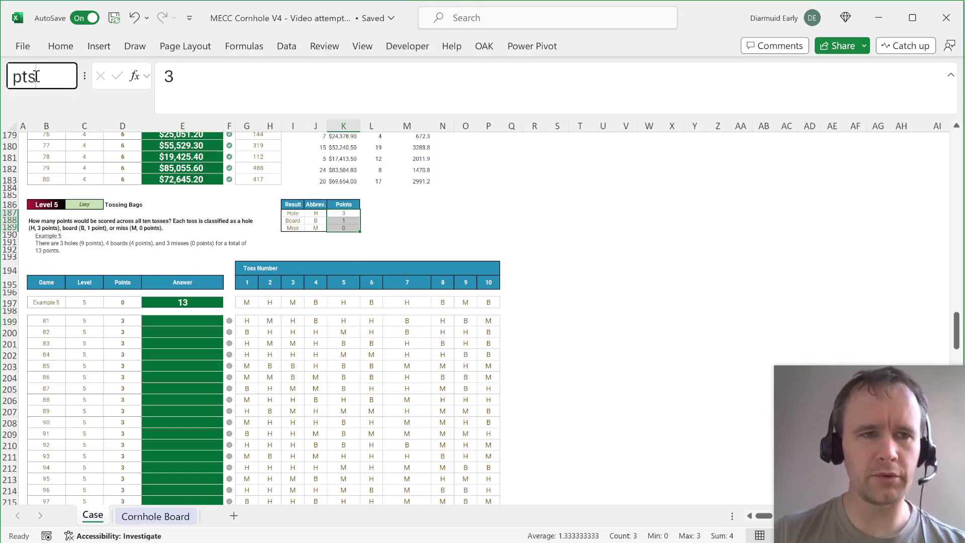
key("Return")
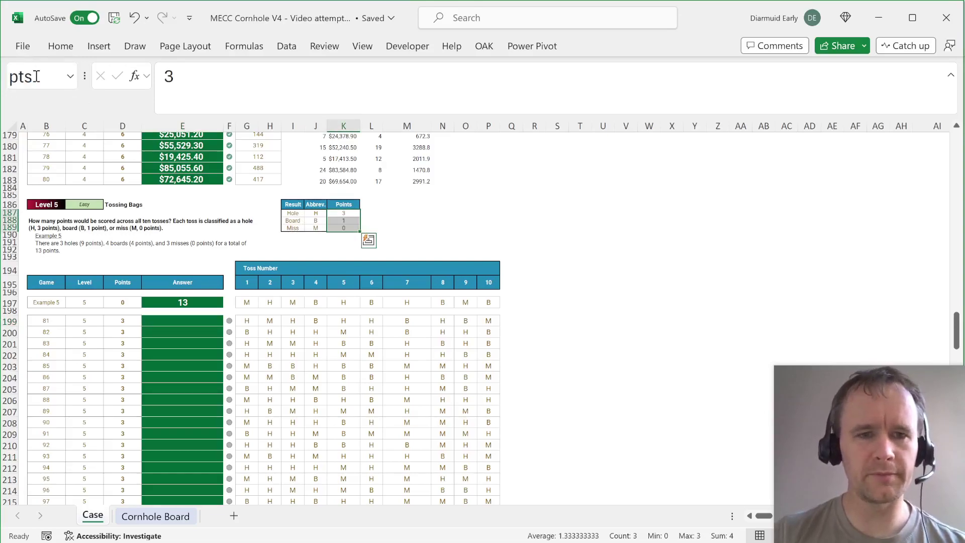
- Calculate game 81's total points in E199 with =SUM(XLOOKUP(G199:P199,trg,pts))
left_click(177, 324)
type("=sum")
key("Tab")
type("xl")
key("Tab")
key("Right")
key("Right")
key("ctrl+shift+Right")
type(",trg")
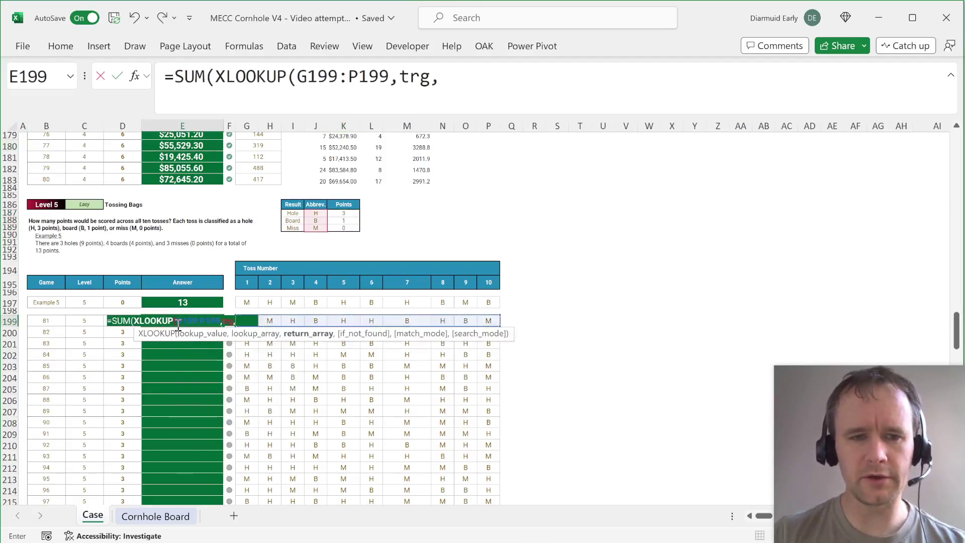
type(",pts))")
key("Return")
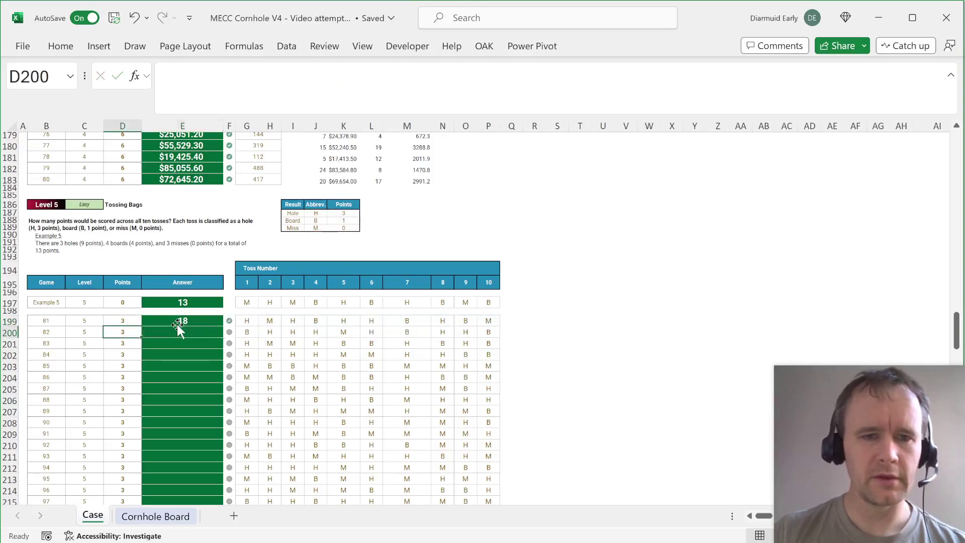
- Fill the Level 5 answer formula down from E199 through game 100
key("Up")
key("ctrl+shift+Down")
key("ctrl+d")
- Convert the Level 6 example's tosses to points by entering =XLOOKUP(H235:AE235,trg,pts) in AG235
scroll(177, 324, "down", 12)
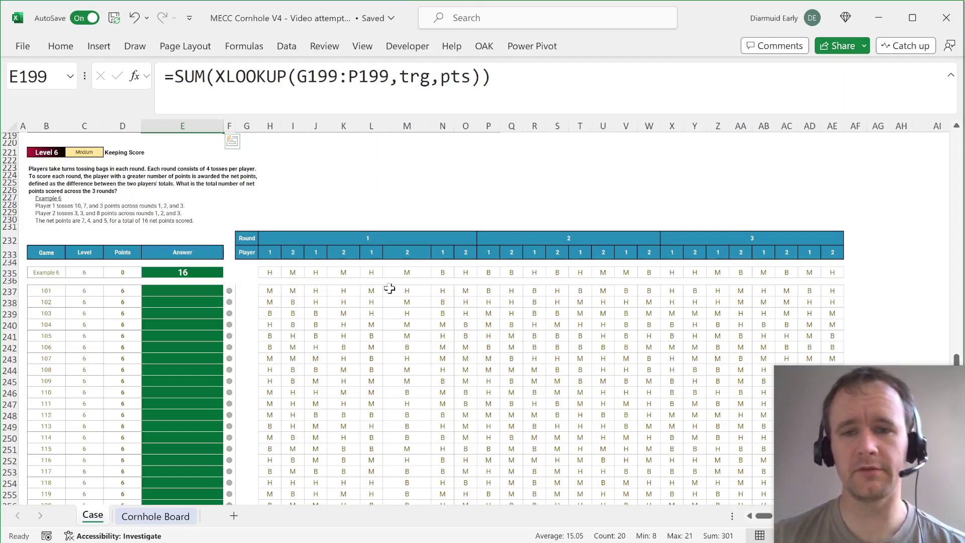
left_click(863, 284)
key("Right")
key("Right")
key("Right")
key("Right")
key("Right")
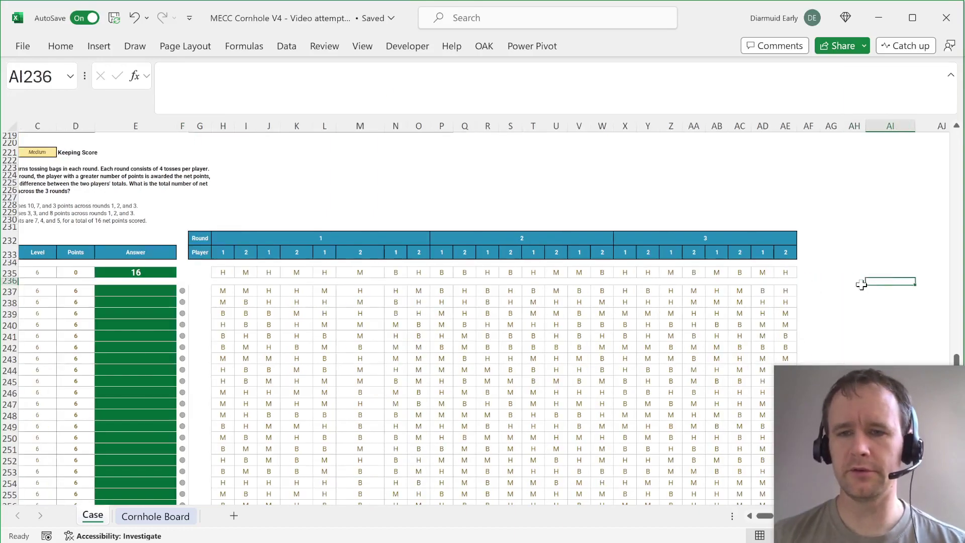
key("Left")
key("Left")
key("Up")
key("Left")
key("Left")
key("Left")
key("Right")
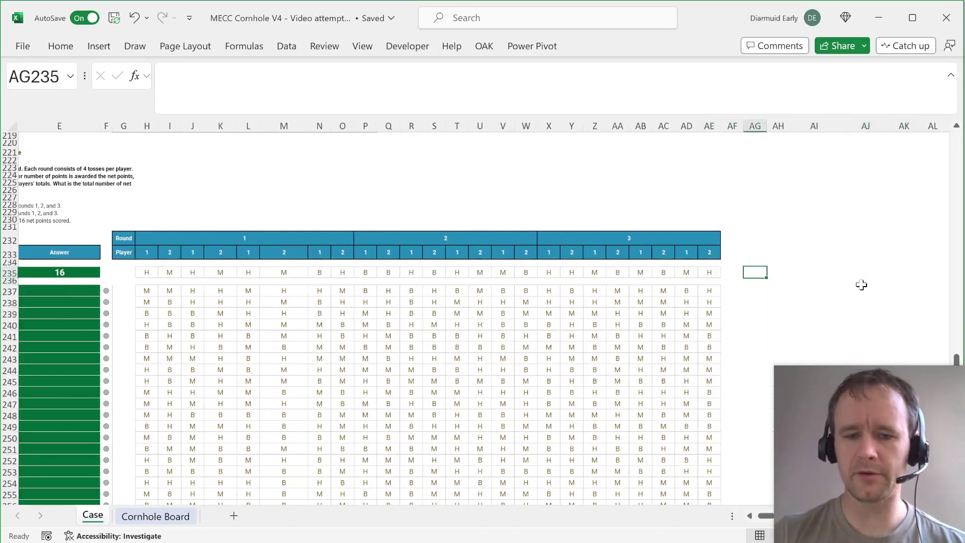
type("=xl")
key("Tab")
key("Left")
key("Left")
key("ctrl+shift+Left")
type(",trg,pts)")
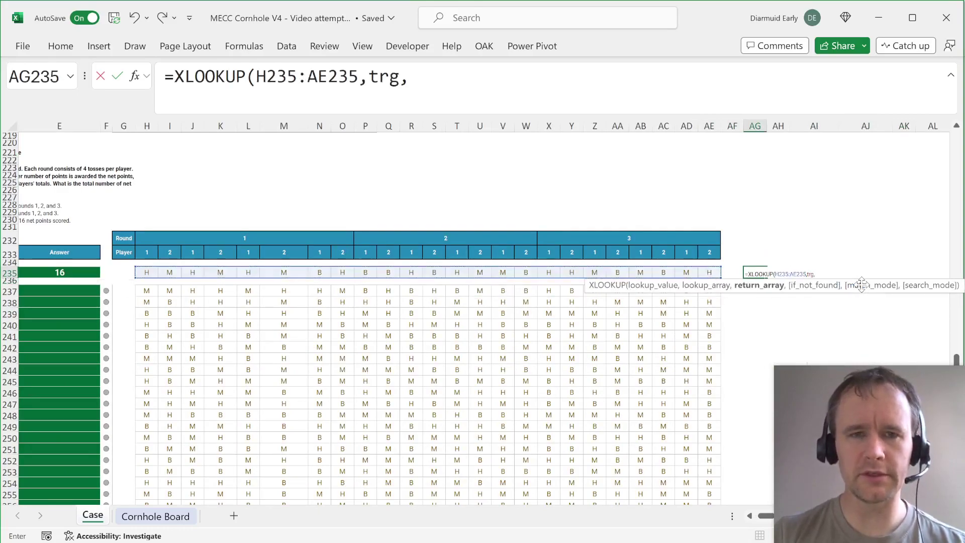
key("Up")
- Review the converted toss points alongside the Example 6 answer and the player header row
key("ctrl+shift+Right")
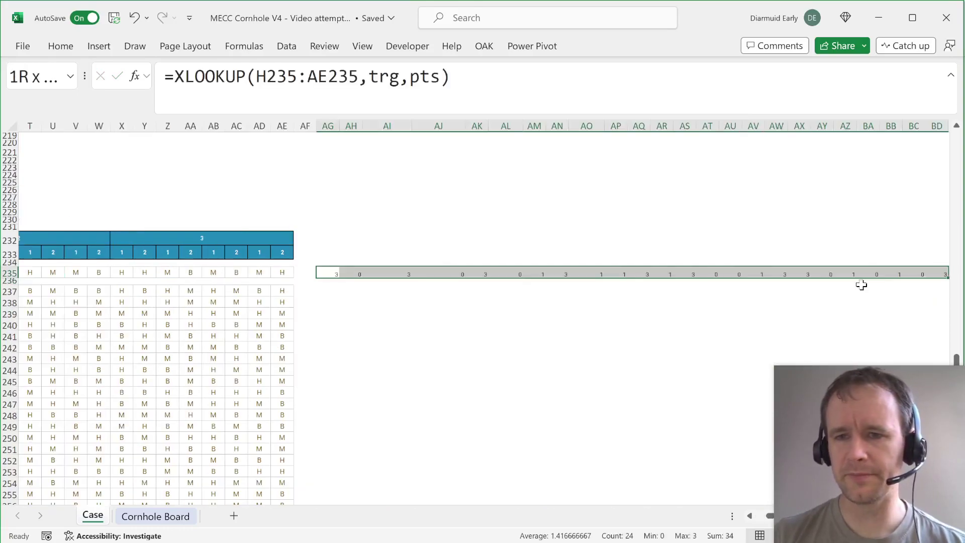
key("ctrl+Left")
key("ctrl+Left")
key("ctrl+Left")
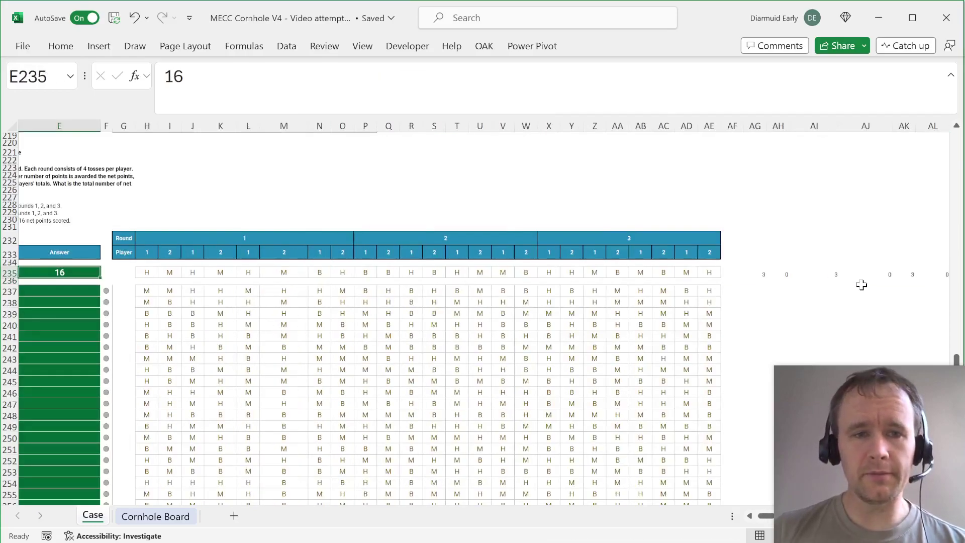
left_click(148, 253)
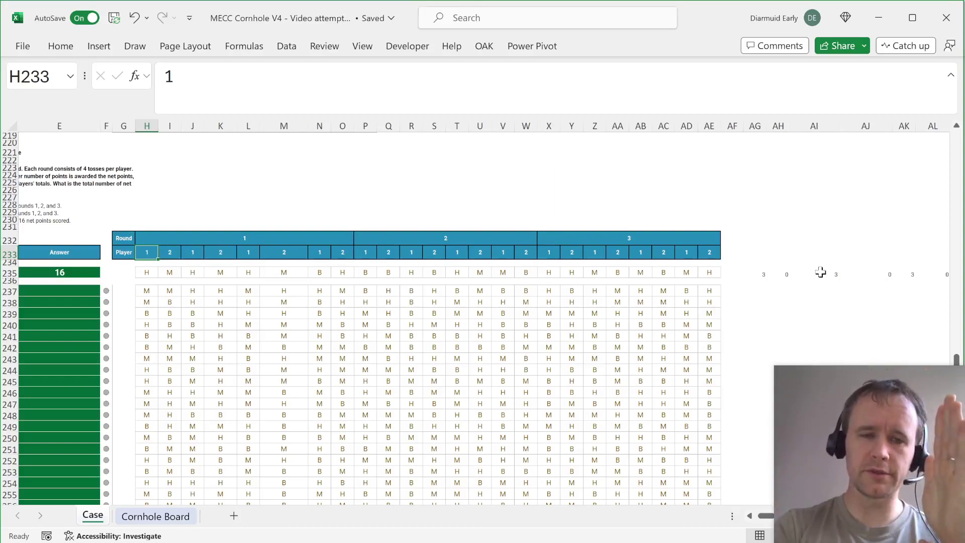
- Wrap the AG235 lookup in WRAPROWS with a wrap count of 2 to split the points into one column per player
left_click(759, 275)
left_click(175, 76)
type("wrap")
key("Down")
key("Tab")
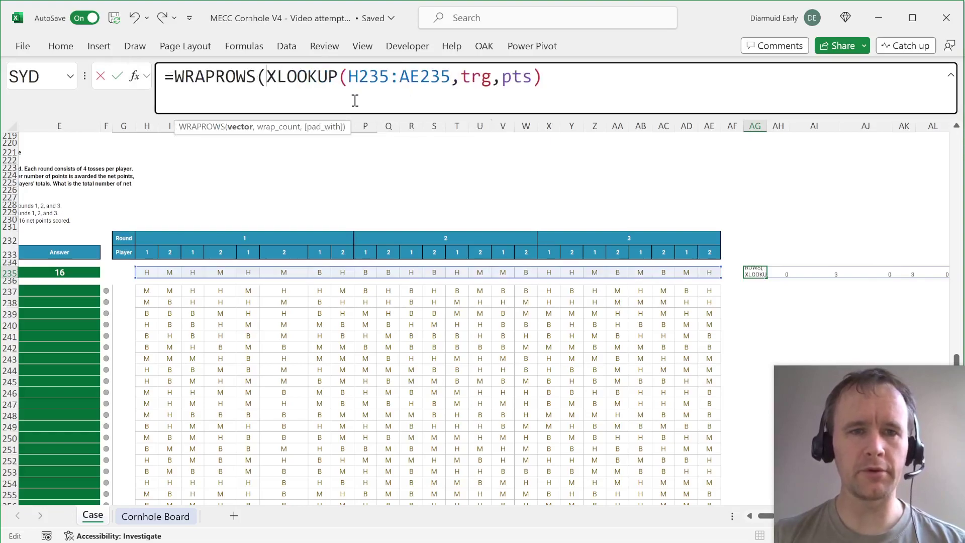
type(",2)")
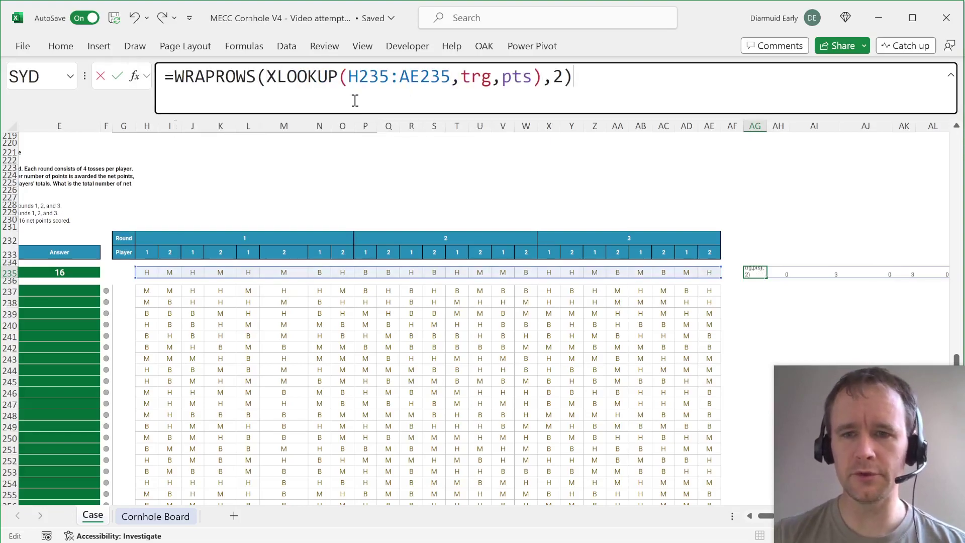
key("Return")
- Undo the WRAPROWS change, inspect the points in their single-row layout, and restore the wrapped version
key("ctrl+z")
key("Right")
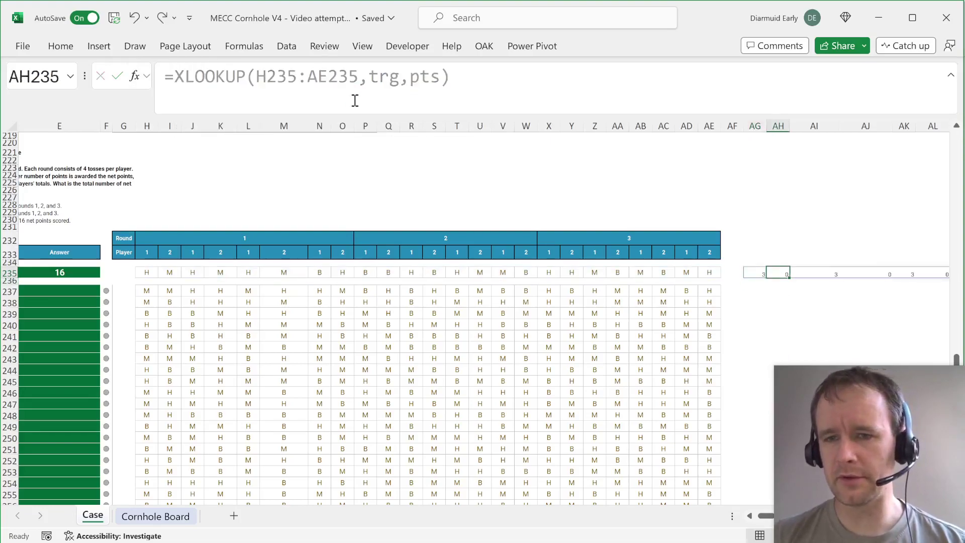
key("Right")
key("Right")
key("Right")
key("Right")
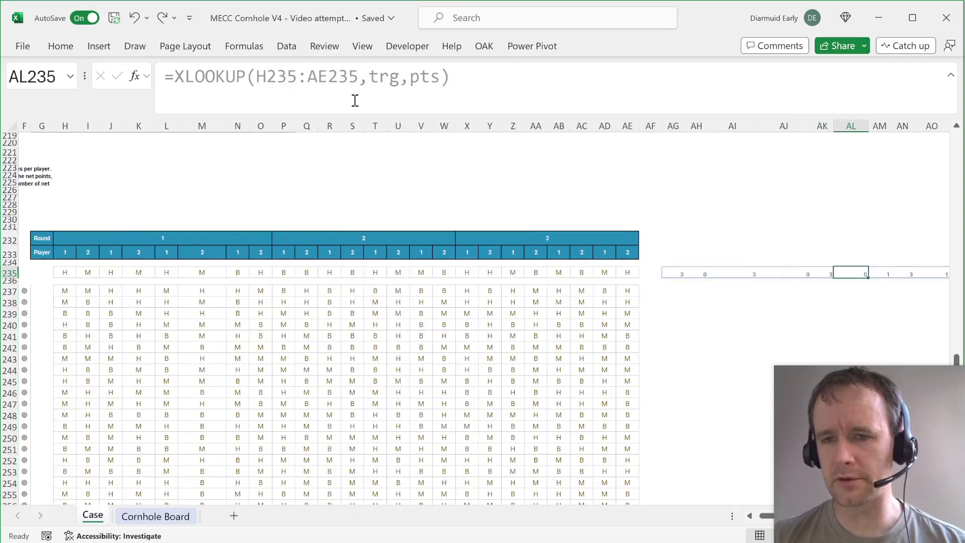
key("Right")
key("Right")
key("ctrl+y")
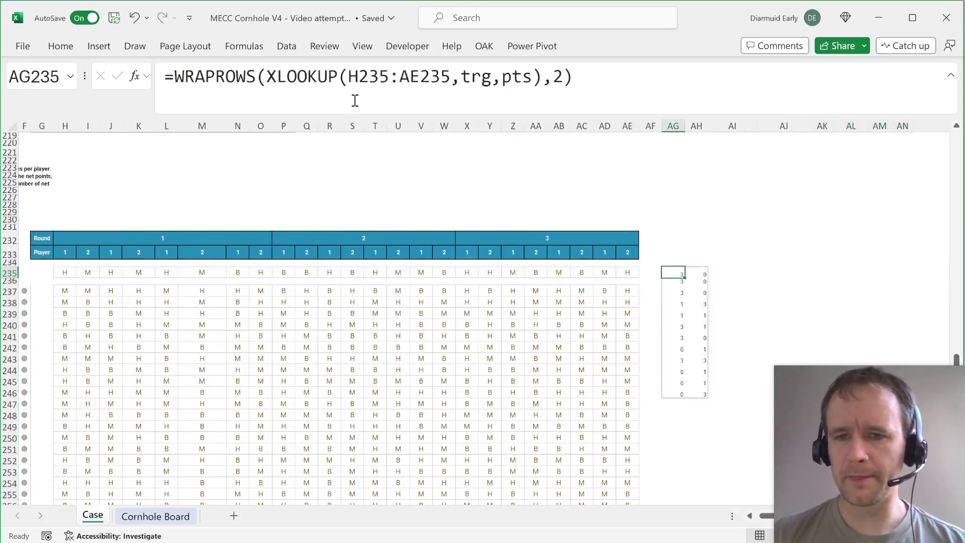
- Examine the wrapped points, comparing each player's four tosses in round 1 and each player's full column
key("shift+Right")
key("shift+Down")
key("shift+Down")
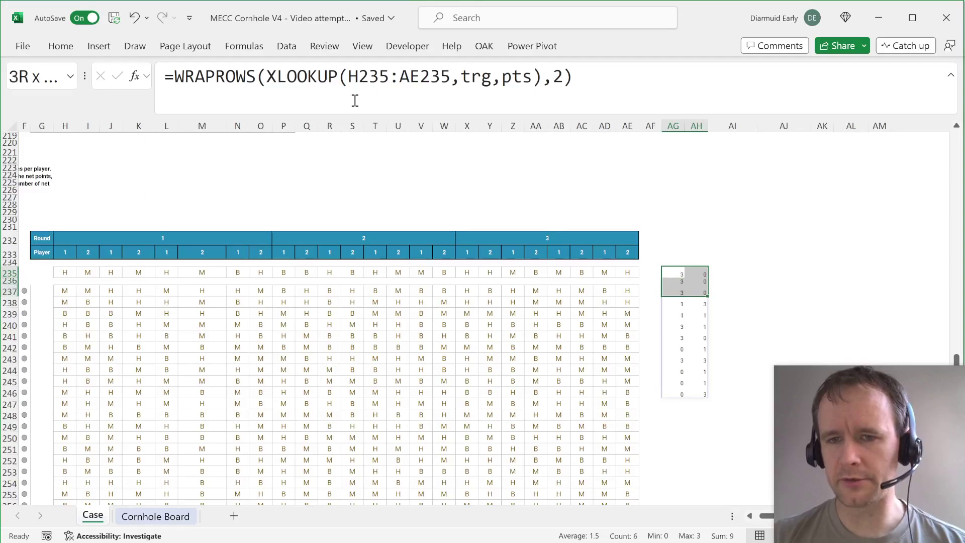
key("shift+Down")
key("shift+Left")
key("shift+Up")
key("shift+Up")
key("shift+Up")
key("shift+Down")
key("shift+Down")
key("shift+Down")
key("Right")
key("shift+Down")
key("shift+Down")
key("shift+Down")
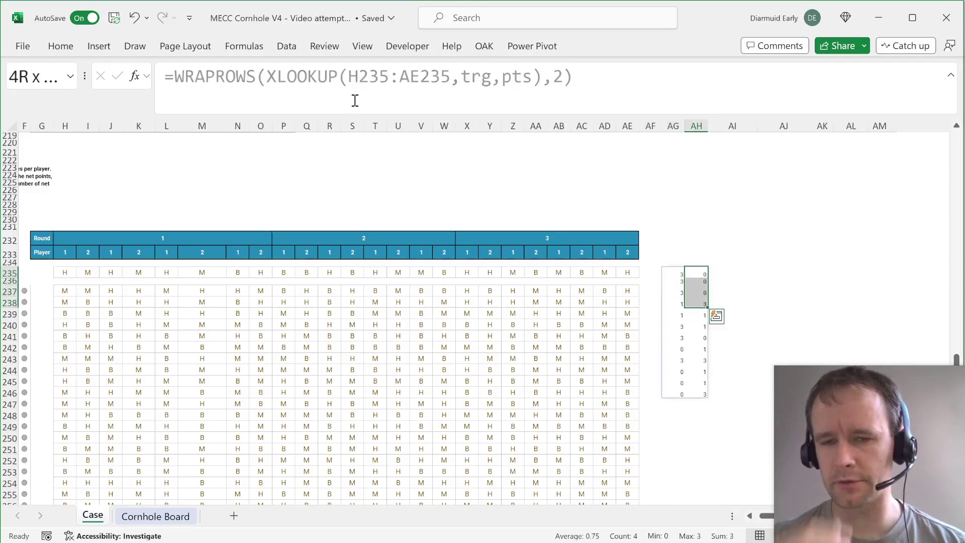
key("shift+Up")
key("shift+Up")
key("shift+Up")
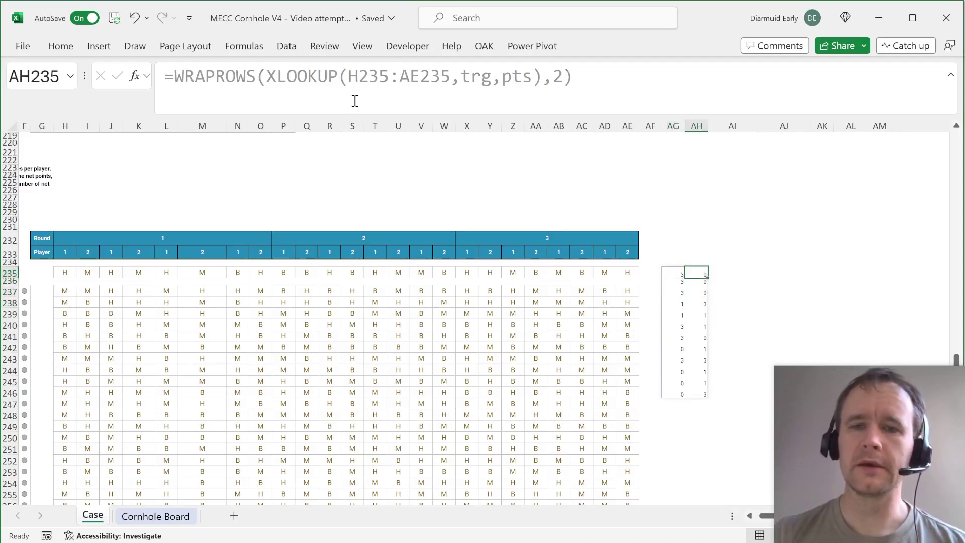
key("Left")
key("ctrl+shift+Down")
key("Right")
key("ctrl+shift+Down")
key("Left")
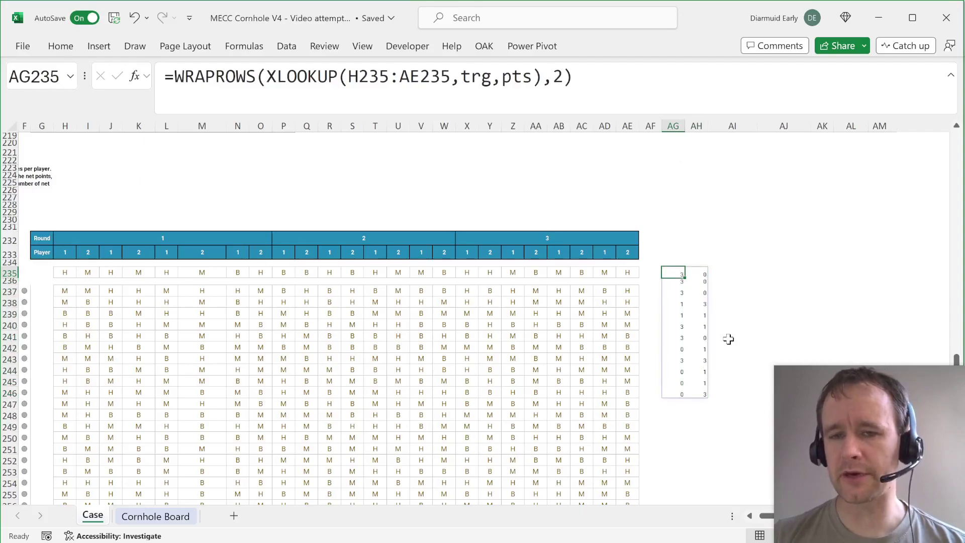
- Multiply the WRAPROWS result in AG235 by {1,-1} so player 2's points are negative
left_click(610, 86)
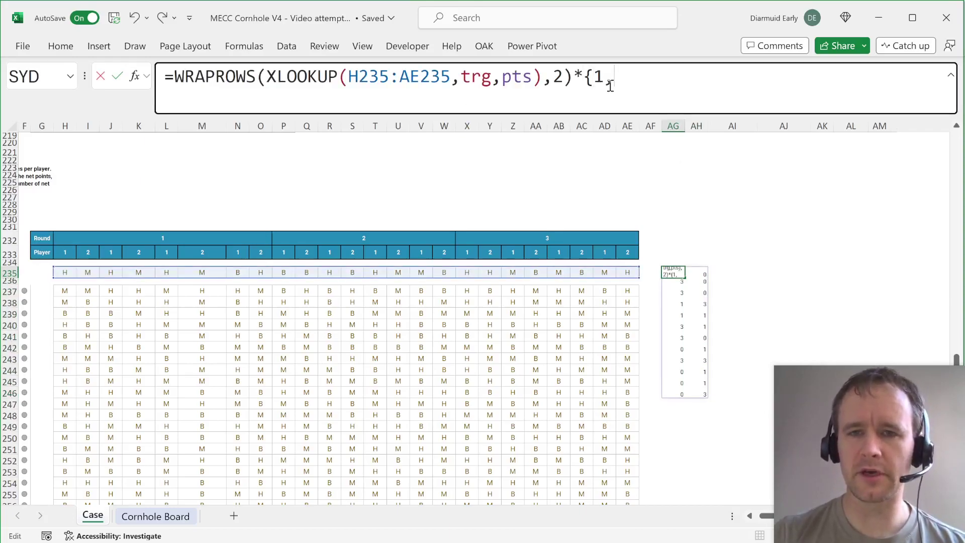
key("Return")
key("Up")
key("ctrl+a")
key("shift+BackSpace")
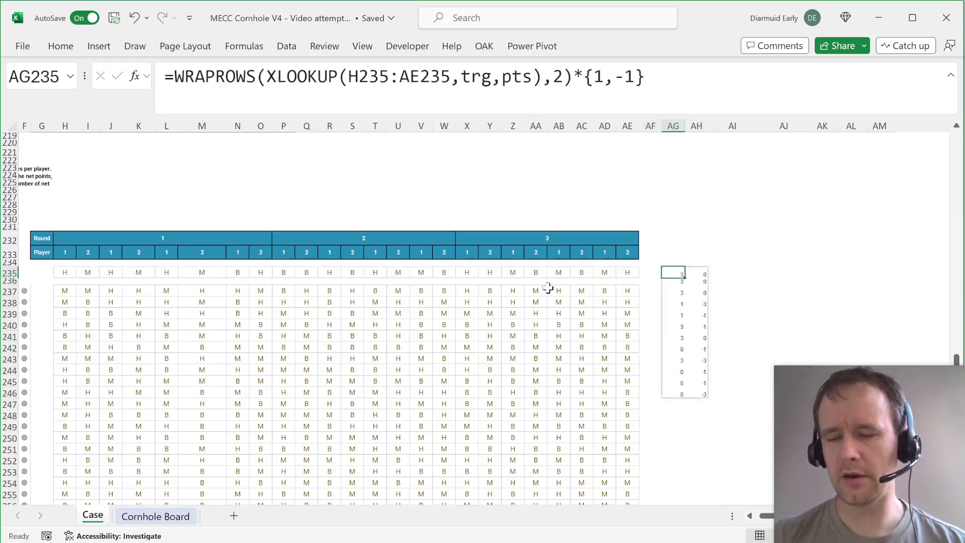
- Examine the first few pairs of player 1 and player 2 points in the spilled array starting at AG235
key("shift+Right")
key("Down")
key("shift+Right")
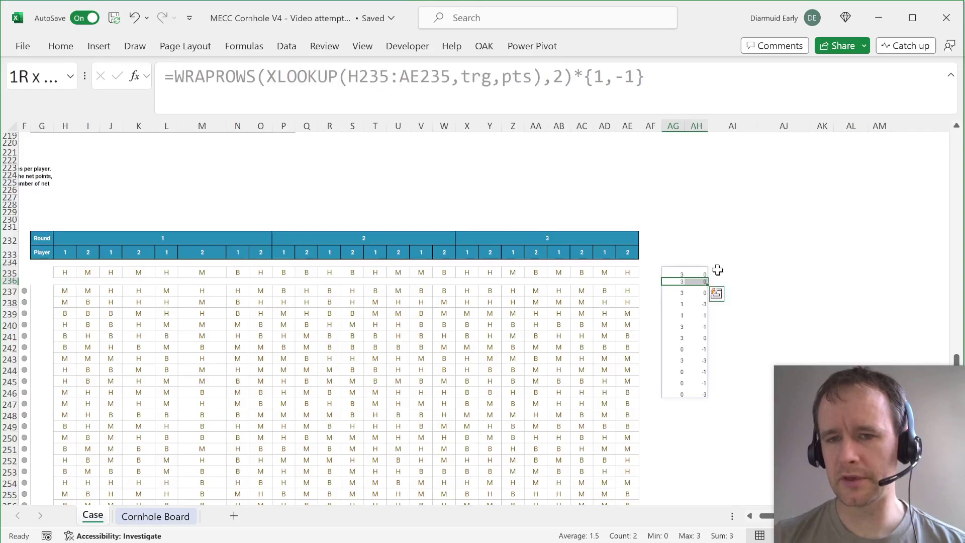
key("Up")
key("shift+Right")
key("Down")
key("shift+Right")
key("Down")
key("shift+Right")
key("Down")
key("shift+Right")
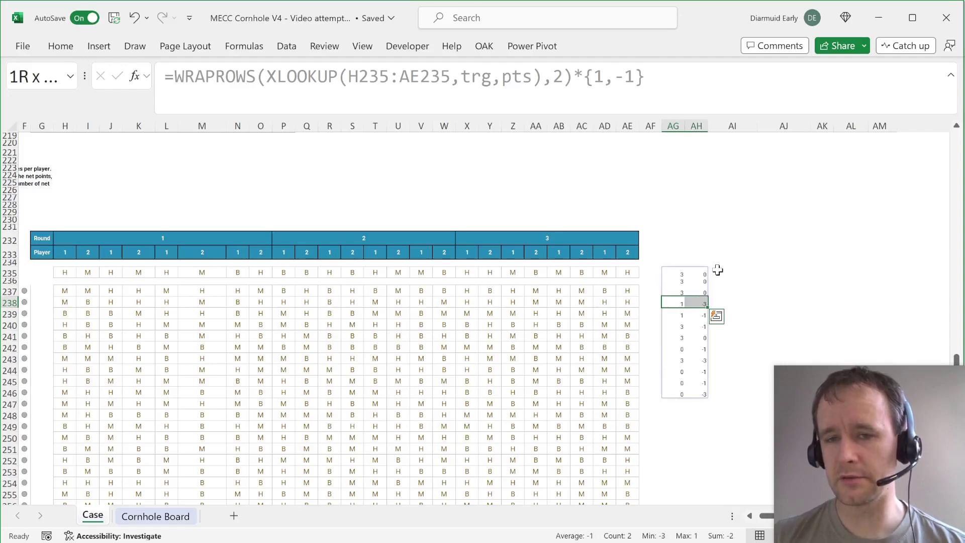
- Wrap the AG235 formula in BYROW with SUM to get the net points of each toss pair
key("ctrl+Up")
left_click(173, 80)
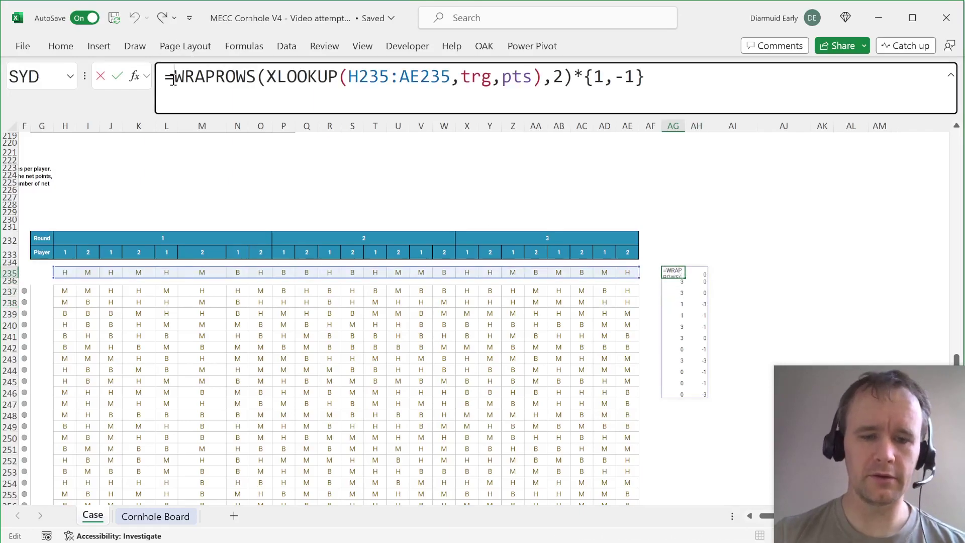
type("byr")
key("Tab")
type(",sum)")
key("Return")
key("Up")
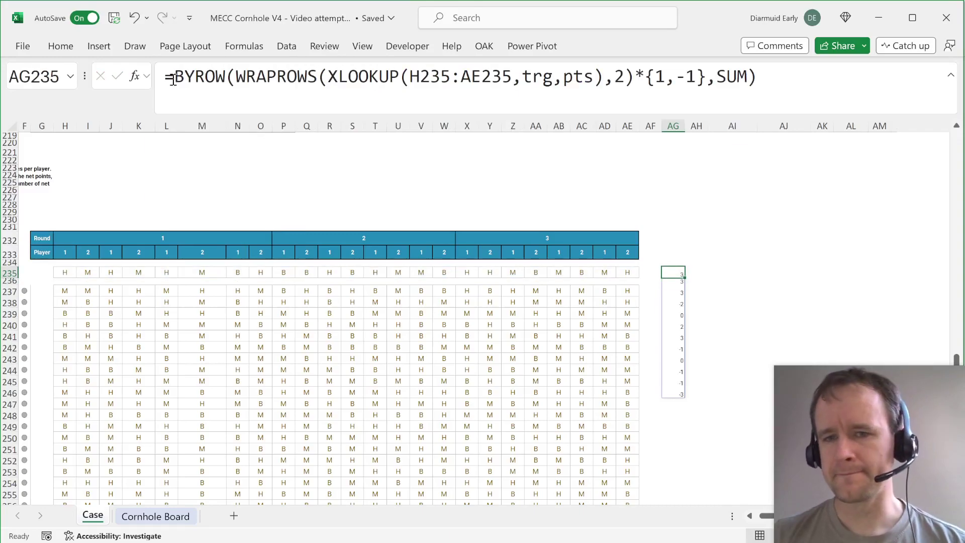
- Examine the net toss values in AG235:AG246 in groups of four against the round and player headers
key("ctrl+shift+Down")
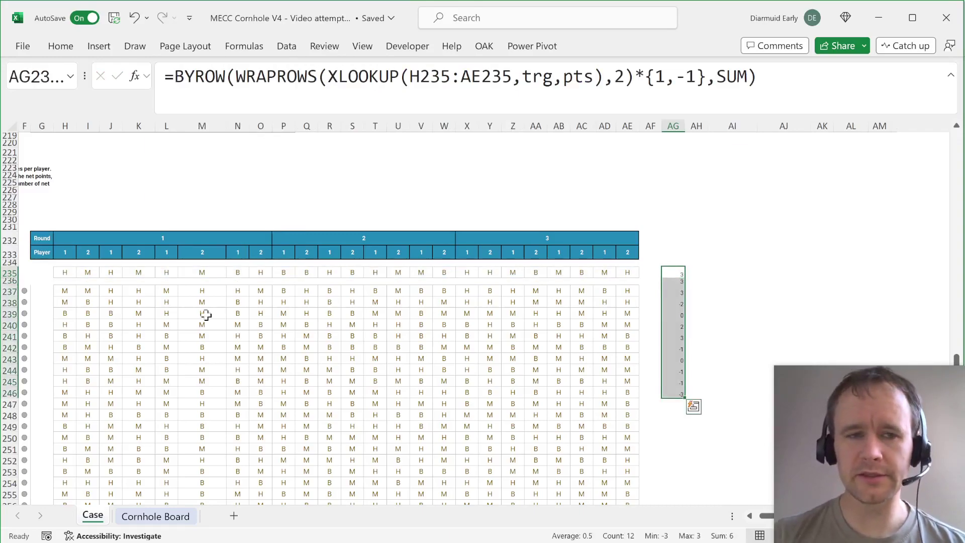
scroll(226, 313, "left", 2)
left_click_drag(145, 256, 166, 255)
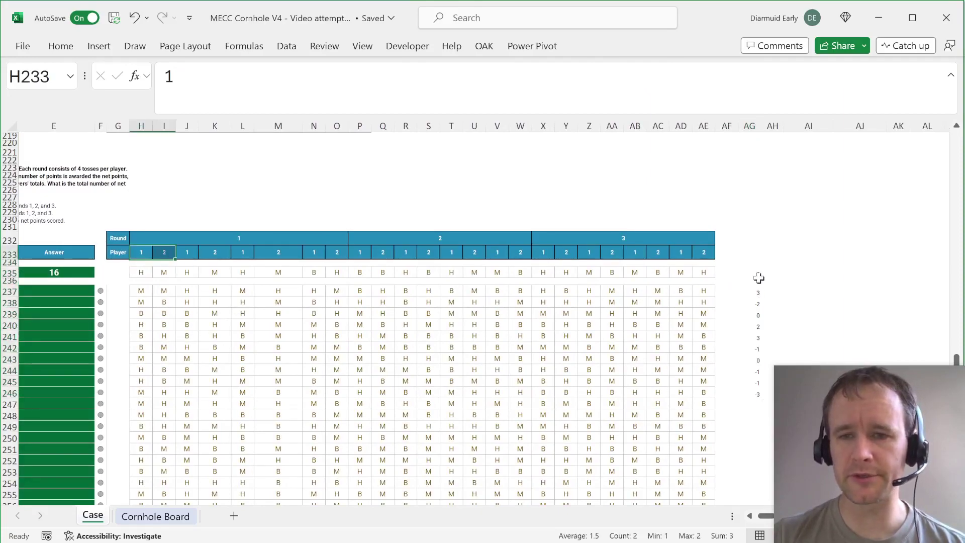
left_click(758, 272)
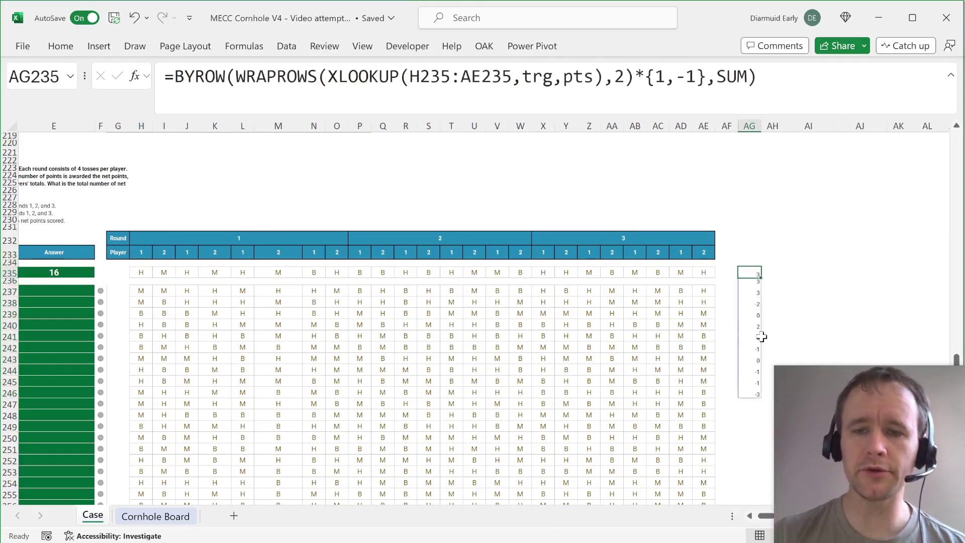
key("shift+Down")
key("shift+Down")
key("shift+Down")
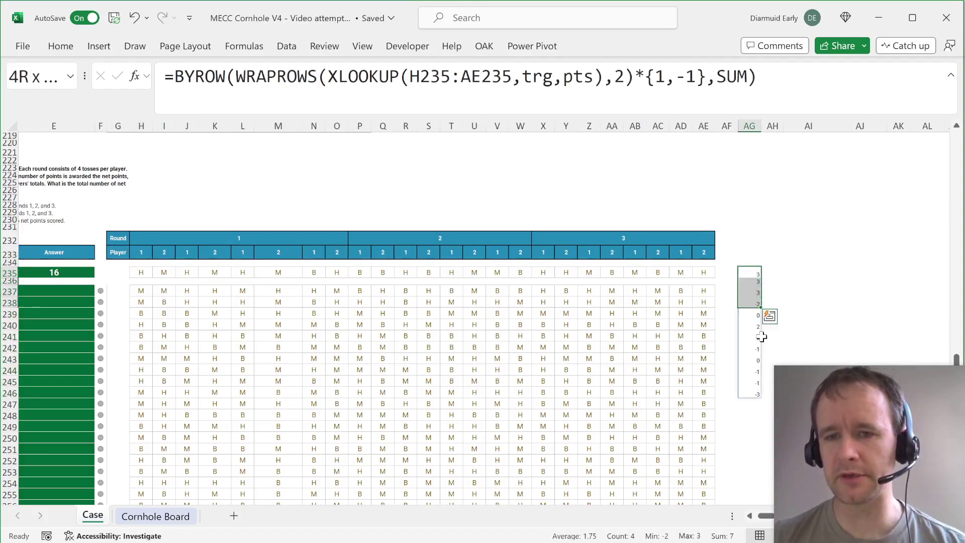
left_click_drag(758, 315, 762, 346)
key("Down")
key("shift+Down")
key("shift+Down")
key("shift+Down")
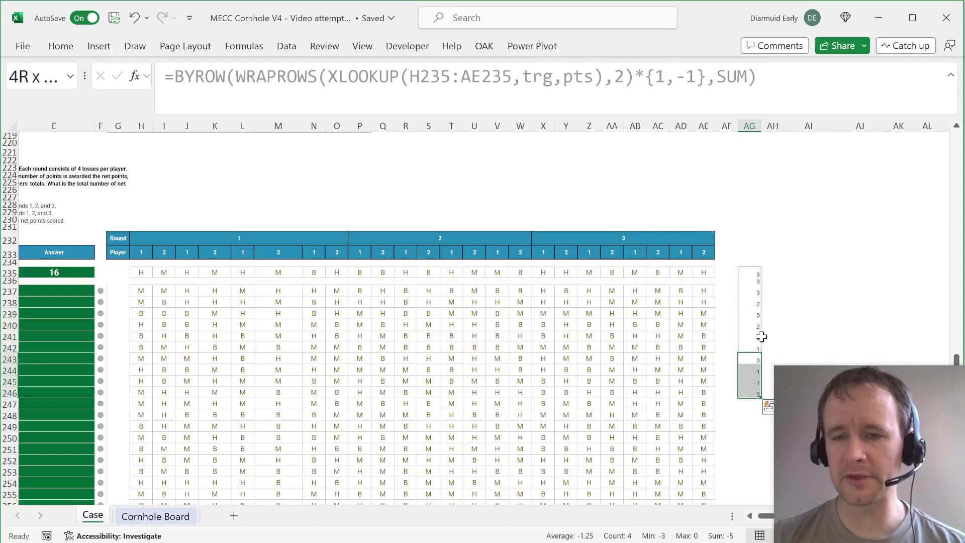
key("ctrl+Up")
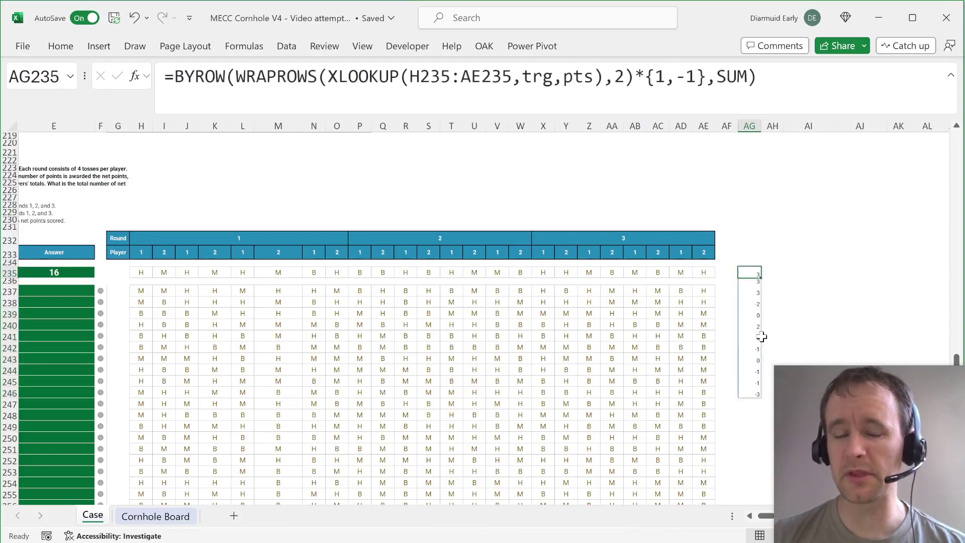
left_click(143, 253)
left_click(188, 251, "ctrl")
left_click(244, 250, "ctrl")
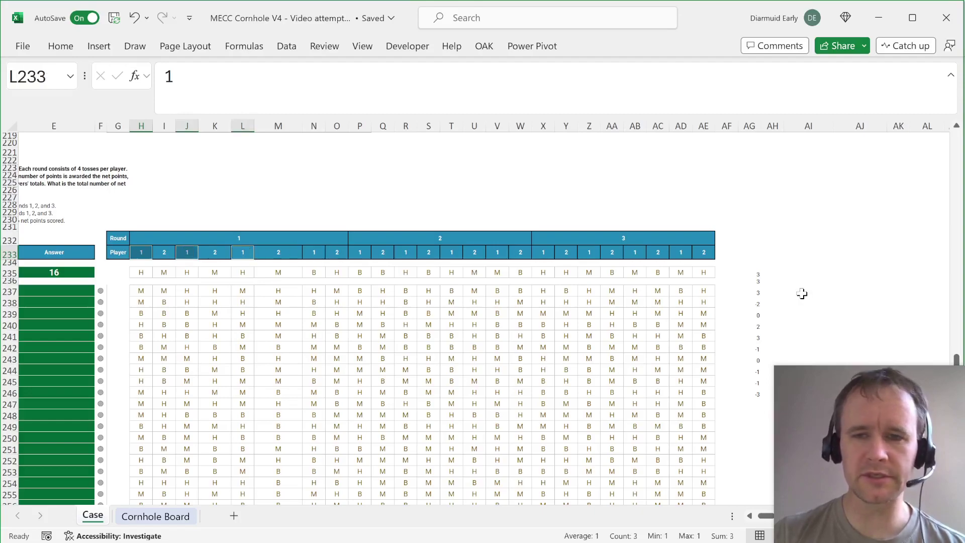
left_click_drag(749, 276, 752, 360)
- Wrap the AG235 BYROW formula in WRAPCOLS with a wrap count of 4, giving each round its own column
left_click(751, 274)
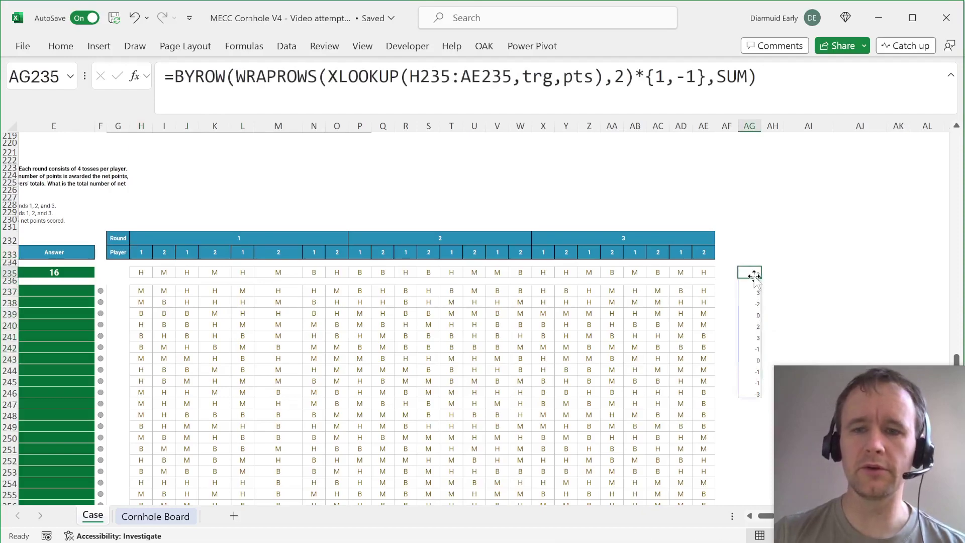
double_click(295, 76)
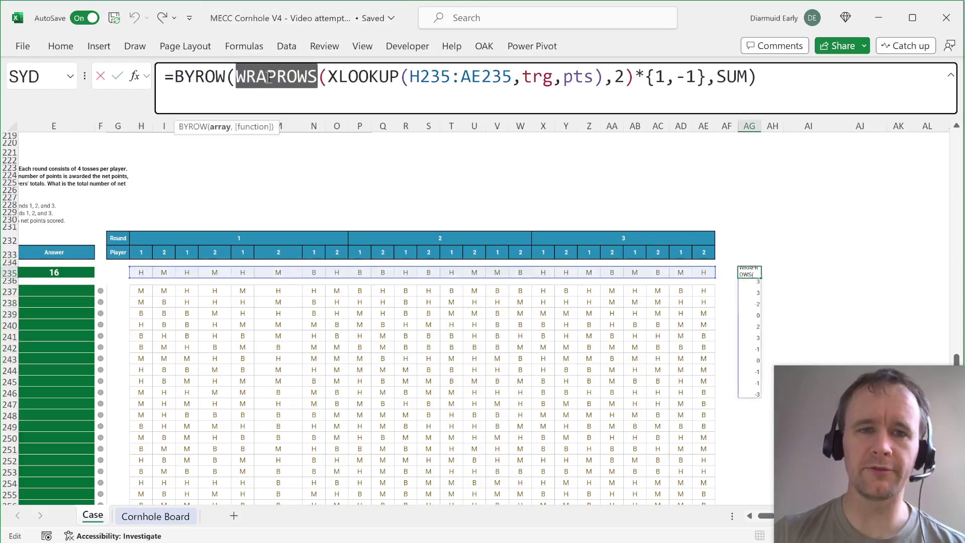
left_click(178, 72)
type("wra")
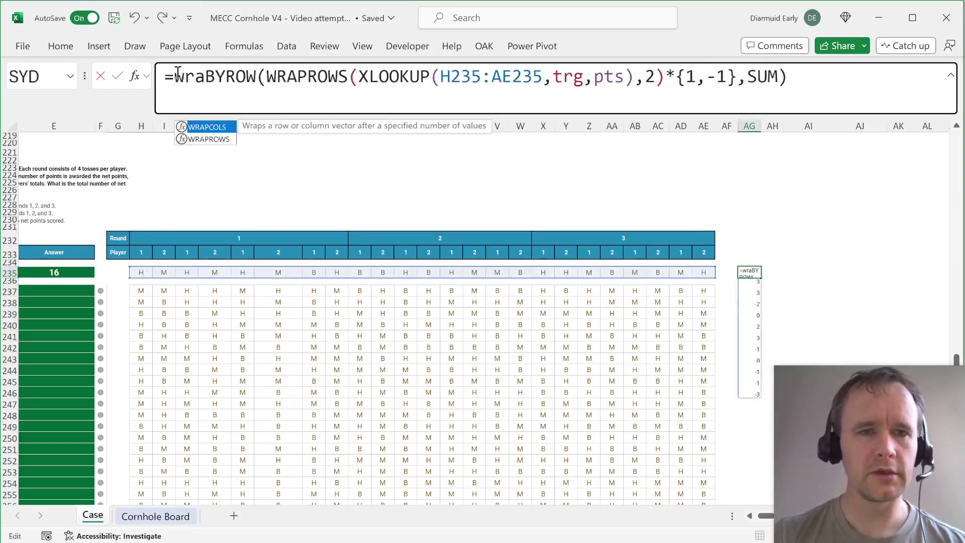
key("Tab")
key("End")
type(",")
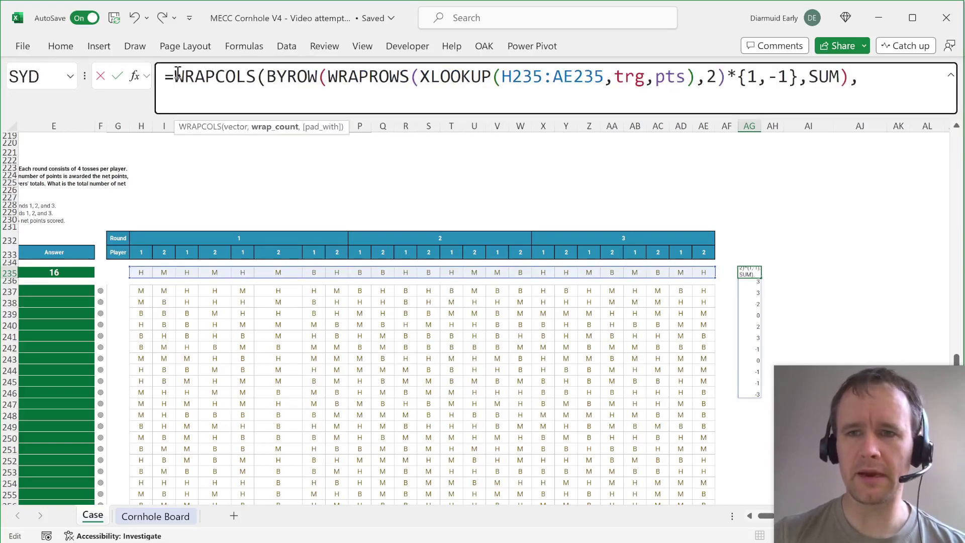
type("4)")
key("Return")
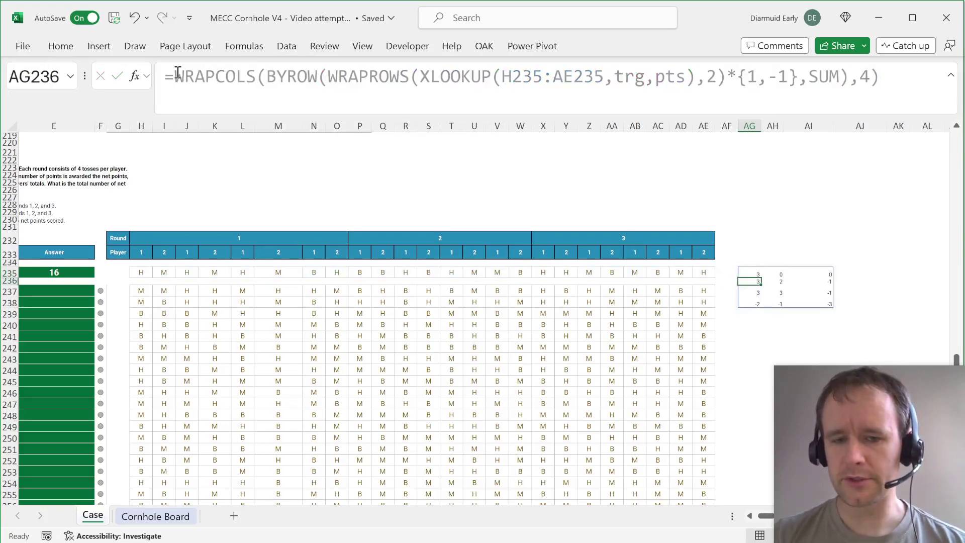
- Undo the WRAPCOLS change, review the second group of four values in AG239:AG242, and redo the change
key("ctrl+z")
key("Down")
key("Down")
key("Down")
key("Down")
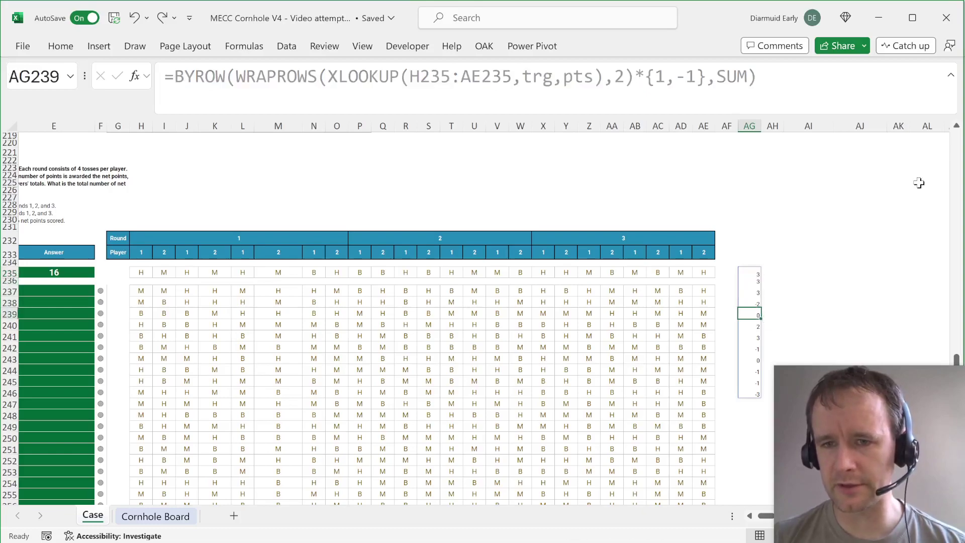
key("shift+Down")
key("shift+Down")
key("shift+Down")
key("ctrl+y")
- Examine the four net values of each round in the columns of the wrapped array AG235:AI238
key("shift+Down")
key("shift+Down")
key("shift+Down")
key("Right")
key("shift+Down")
key("shift+Down")
key("shift+Down")
key("Right")
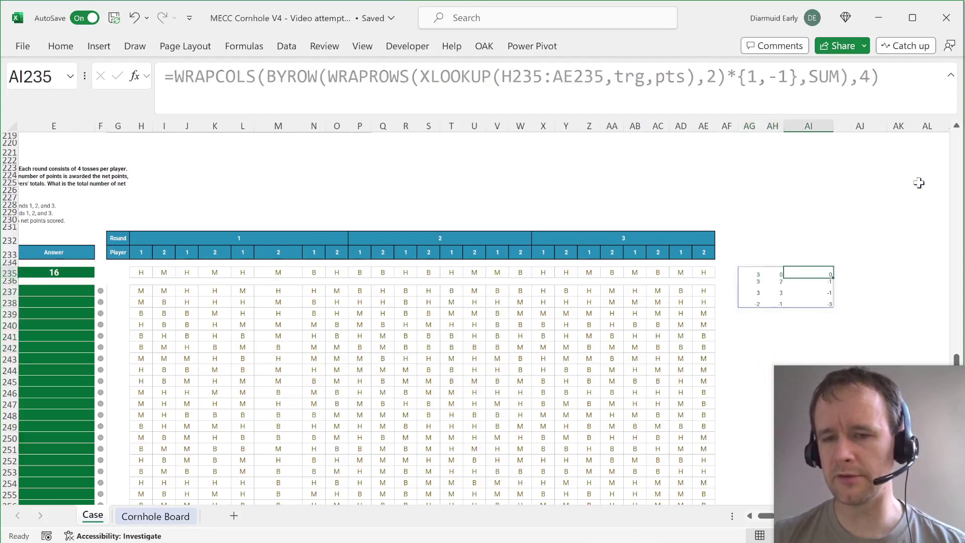
key("shift+Down")
key("shift+Down")
key("shift+Down")
key("Left")
key("Left")
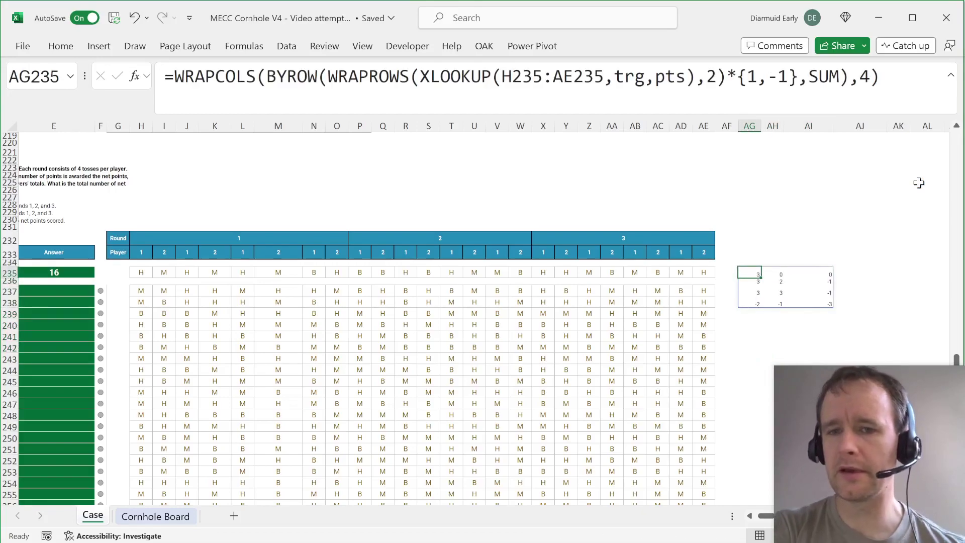
key("shift+Down")
key("shift+Down")
key("shift+Down")
key("shift+Up")
key("shift+Up")
key("shift+Up")
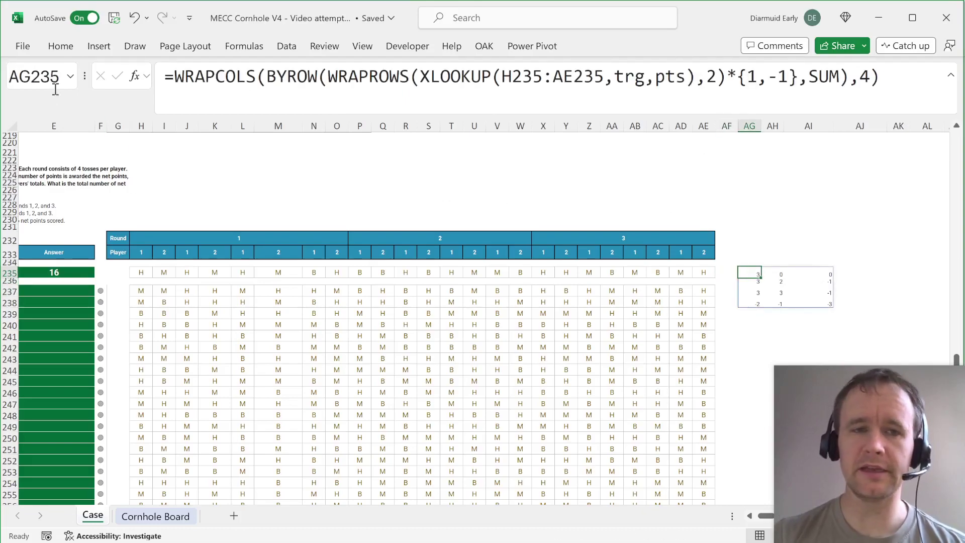
- Wrap the AG235 formula in BYCOL with SUM to total the net points of each round
left_click(174, 78)
type("bycol")
key("Tab")
key("End")
type(",sum)")
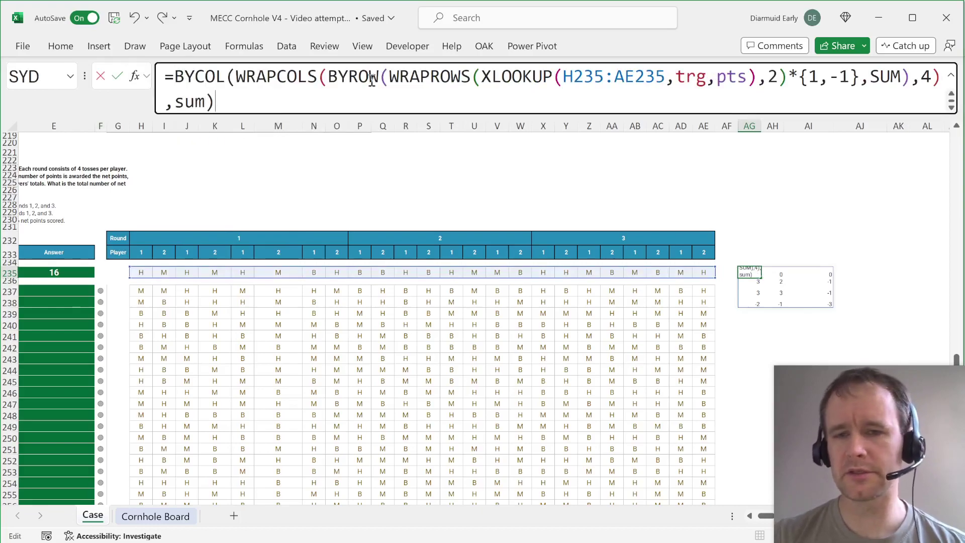
key("Return")
key("Up")
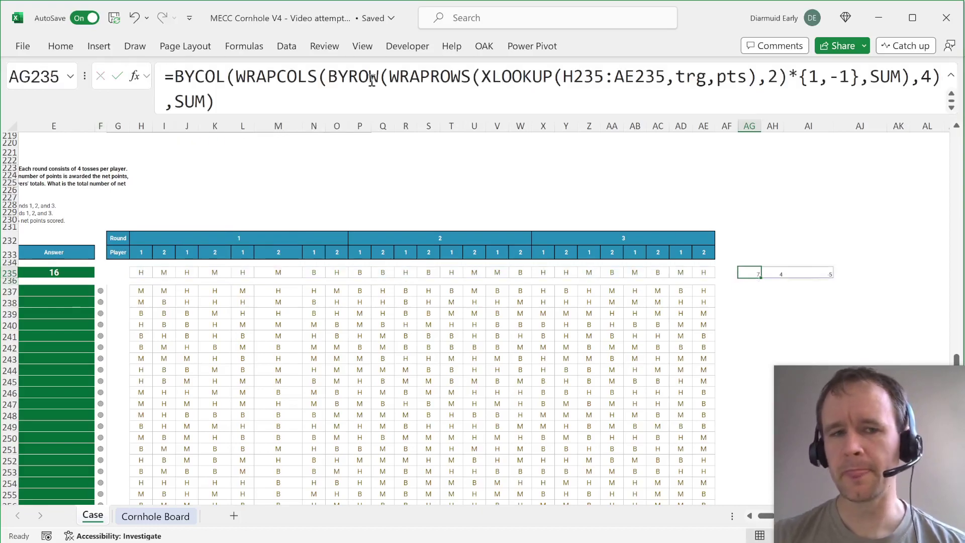
- Replace the SUM argument of BYCOL in AG235 with LAMBDA(cl,sum(cl))
left_click(185, 103)
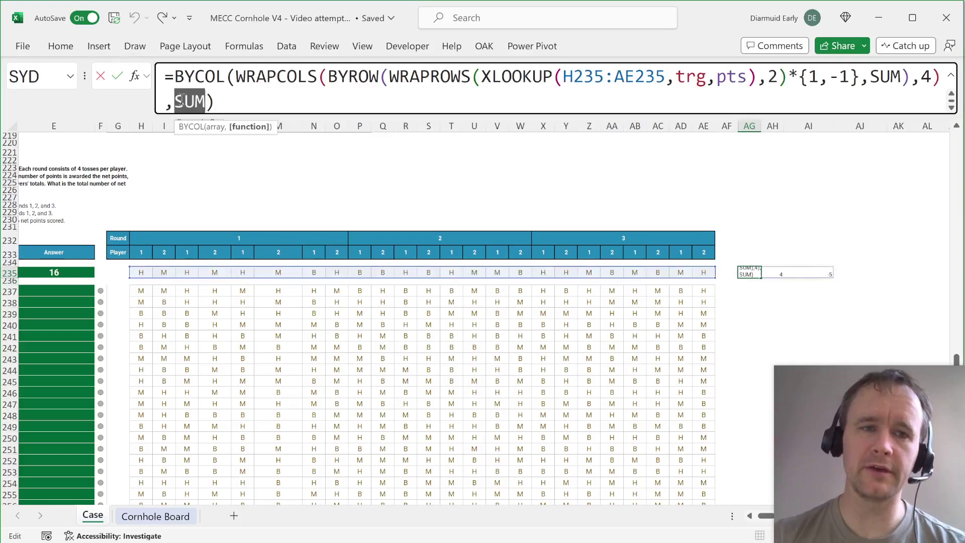
left_click_drag(177, 99, 208, 101)
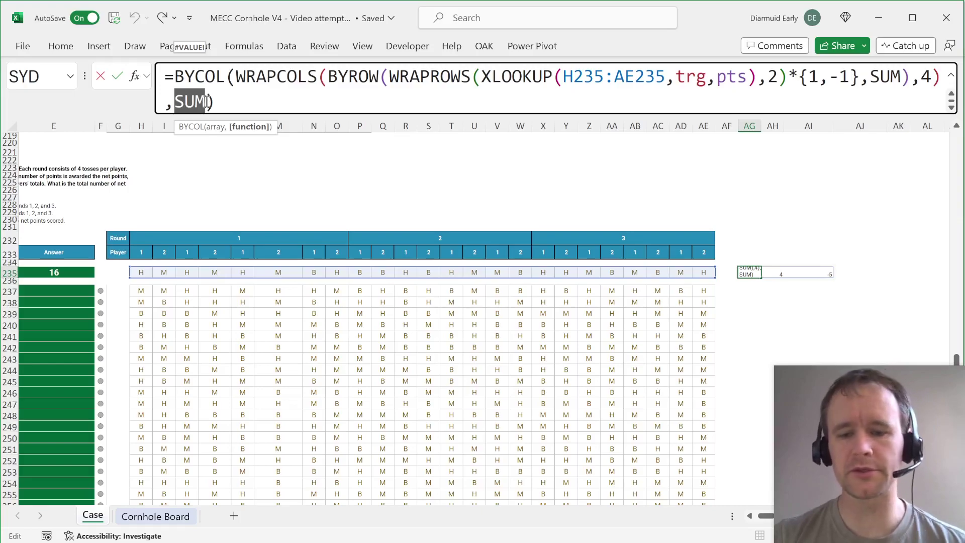
type("lambda(")
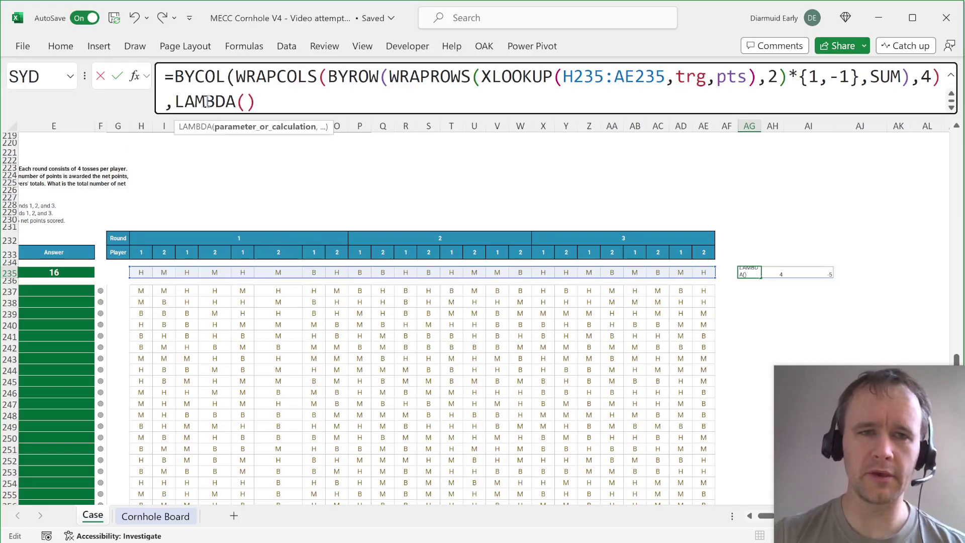
type("co")
key("BackSpace")
type("l,")
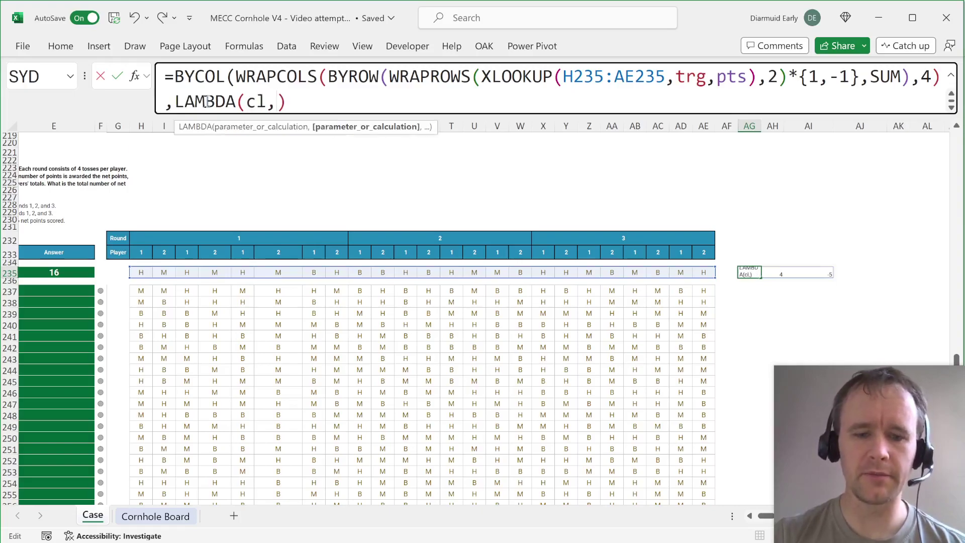
type("sum(cl))")
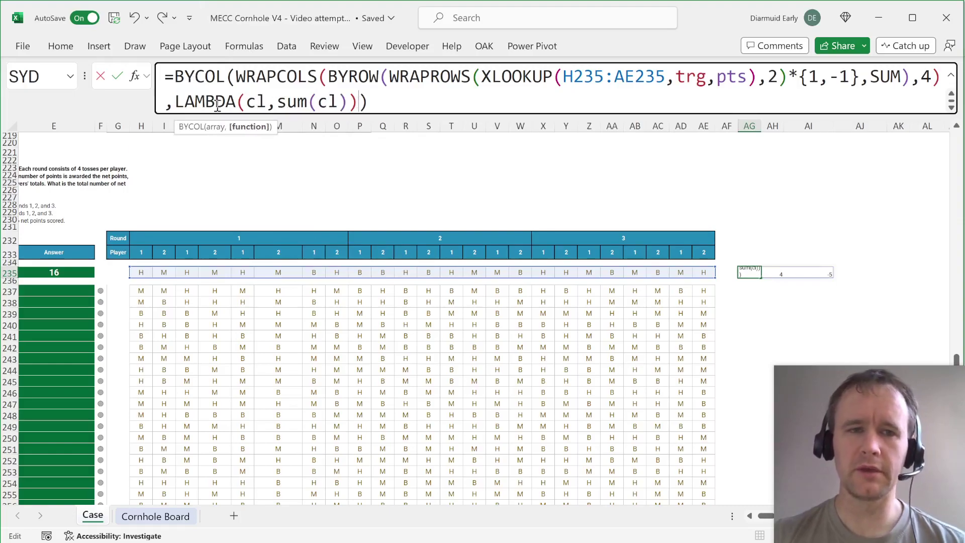
- Put plain SUM back as the BYCOL function in place of the LAMBDA and commit the AG235 formula
left_click(178, 101, "shift")
type("sum")
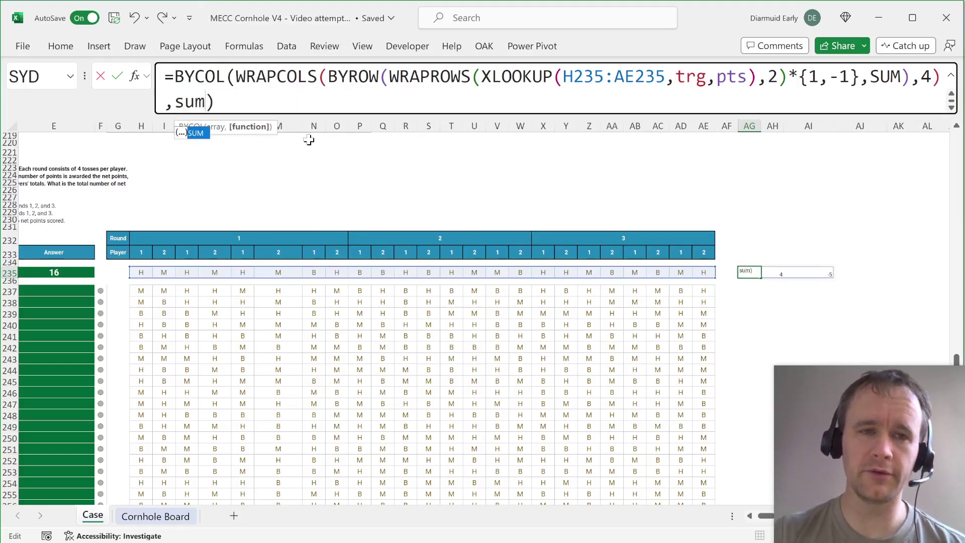
key("Tab")
key("ctrl+Return")
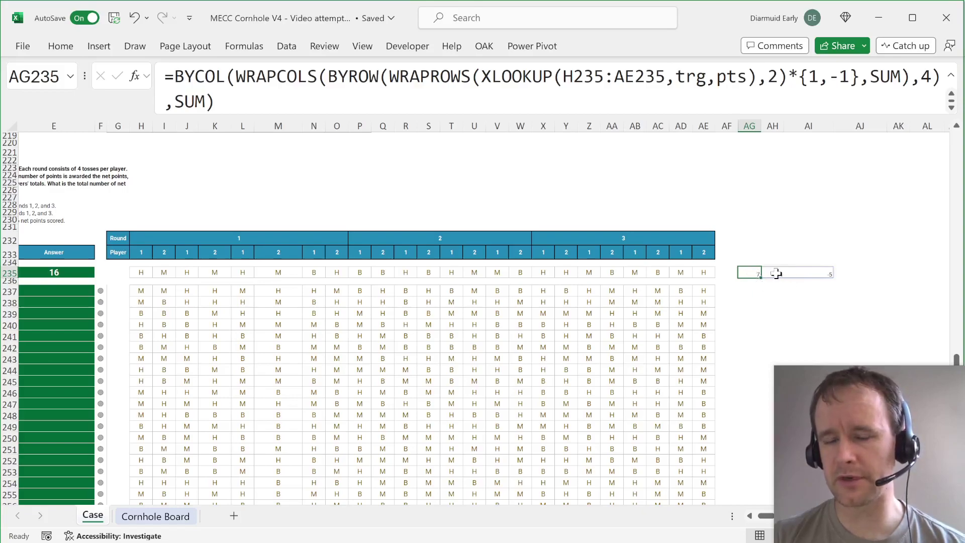
- Check the round totals against the Example 6 text, and wrap the whole AG235 BYCOL formula in ABS to make them absolute
left_click(773, 273)
left_click(807, 272)
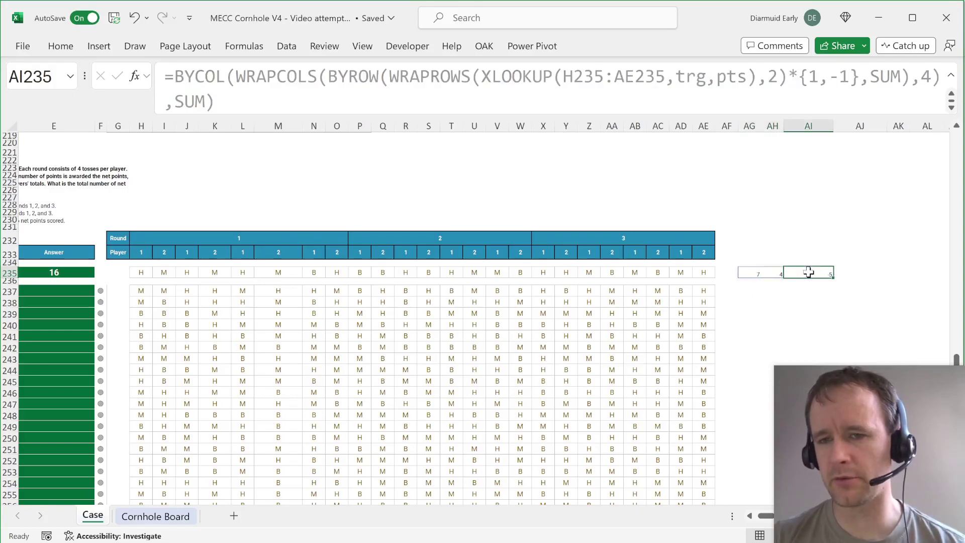
scroll(808, 272, "left", 3)
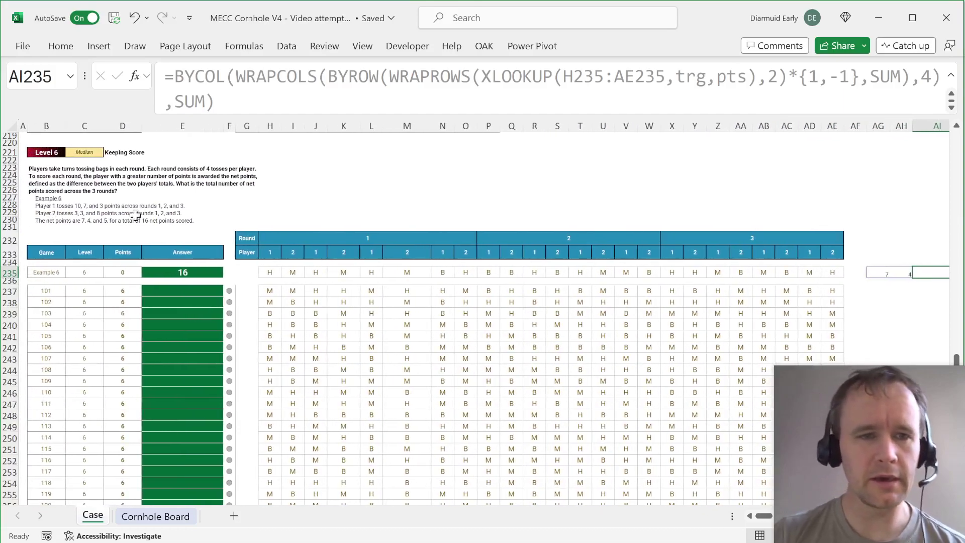
scroll(205, 231, "right", 3)
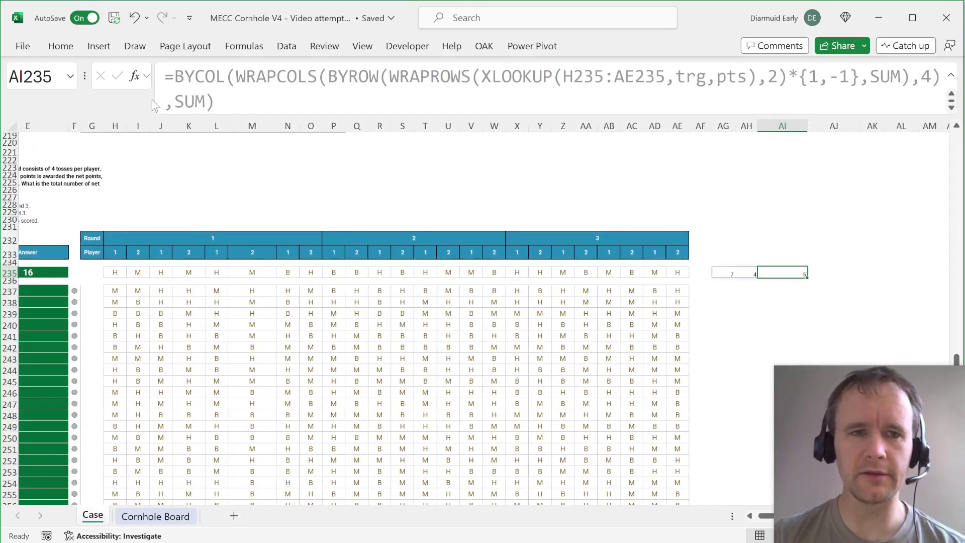
key("Left")
key("Left")
left_click(182, 67)
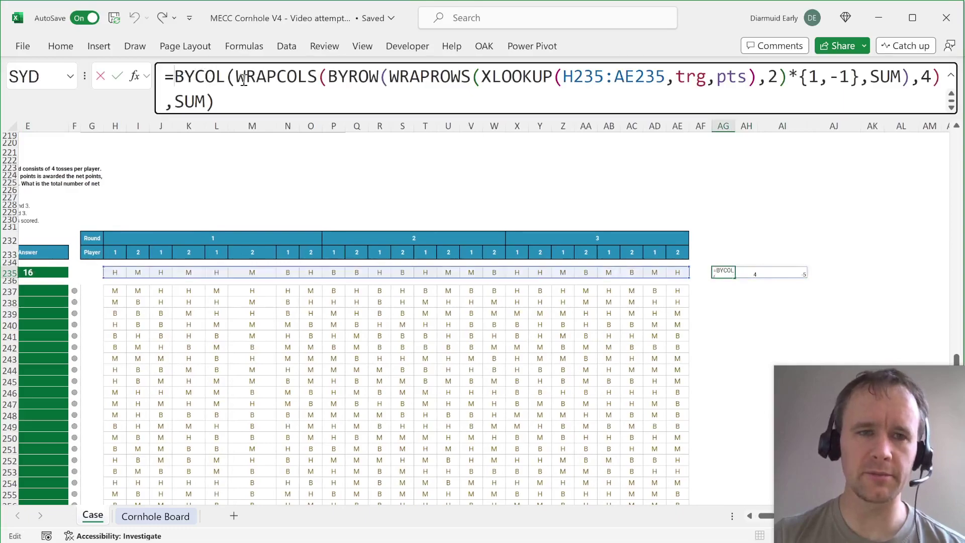
type("abs")
key("Tab")
key("Right")
key("Right")
key("Right")
key("Right")
key("Right")
key("Right")
key("Right")
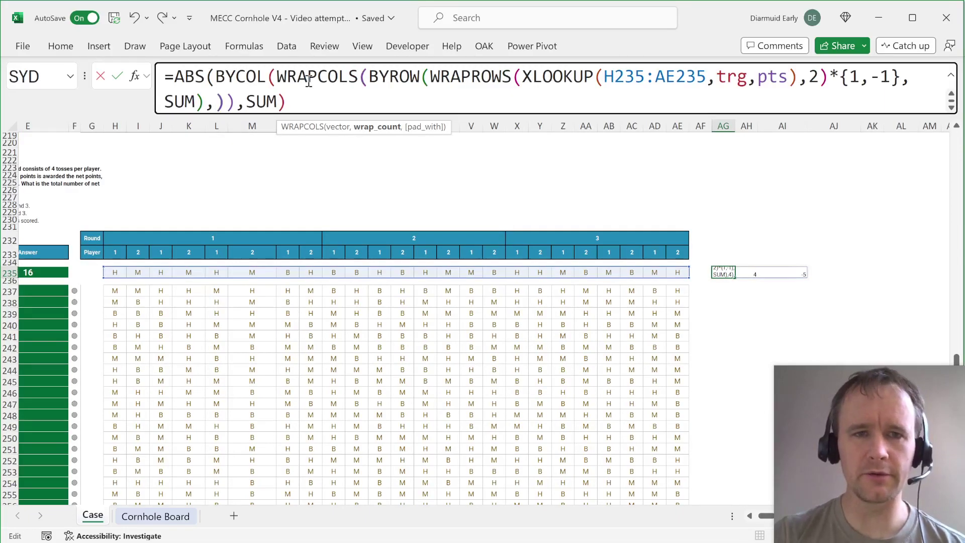
type(")")
key("ctrl+Return")
key("ctrl+shift+Right")
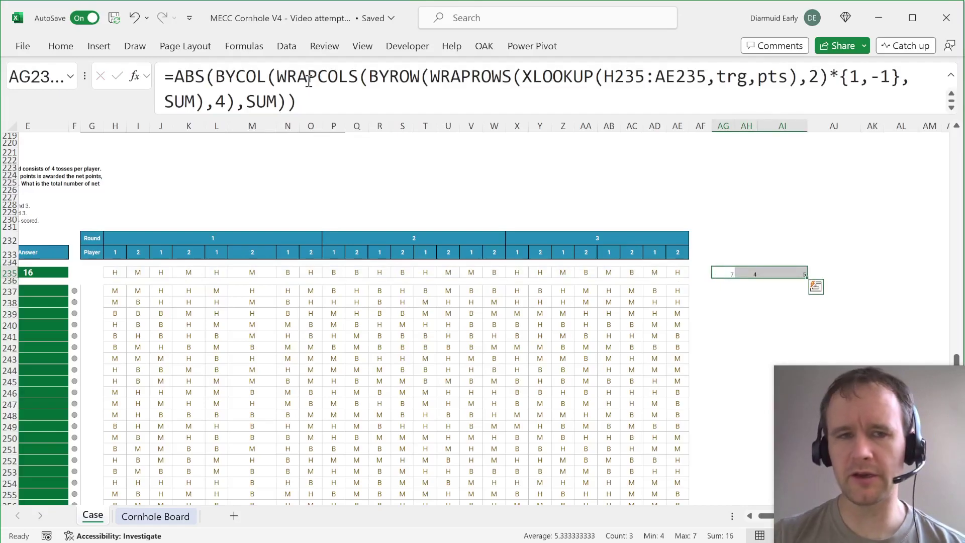
- Wrap the whole AG235 formula in SUM to total the absolute net points of the three rounds
left_click(182, 76)
type("sum")
key("Tab")
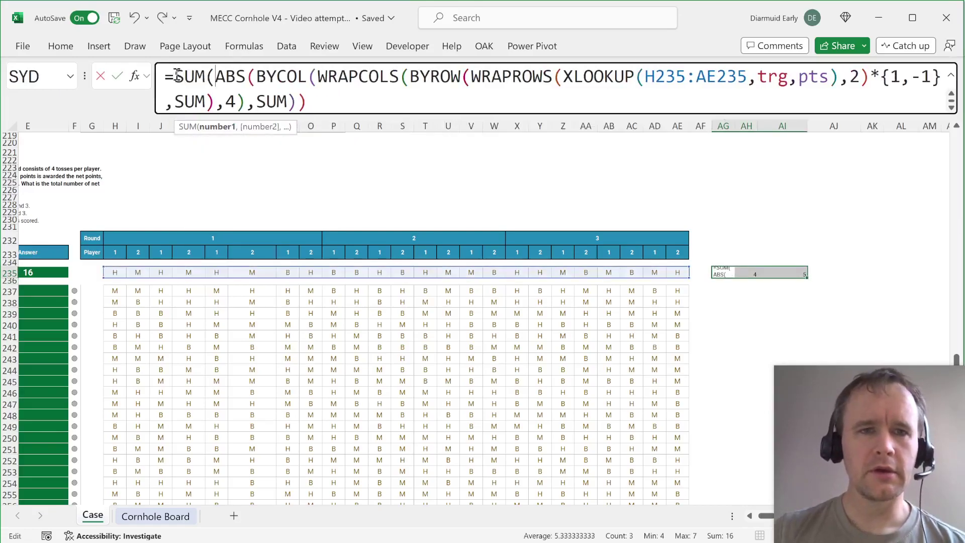
key("End")
type(")")
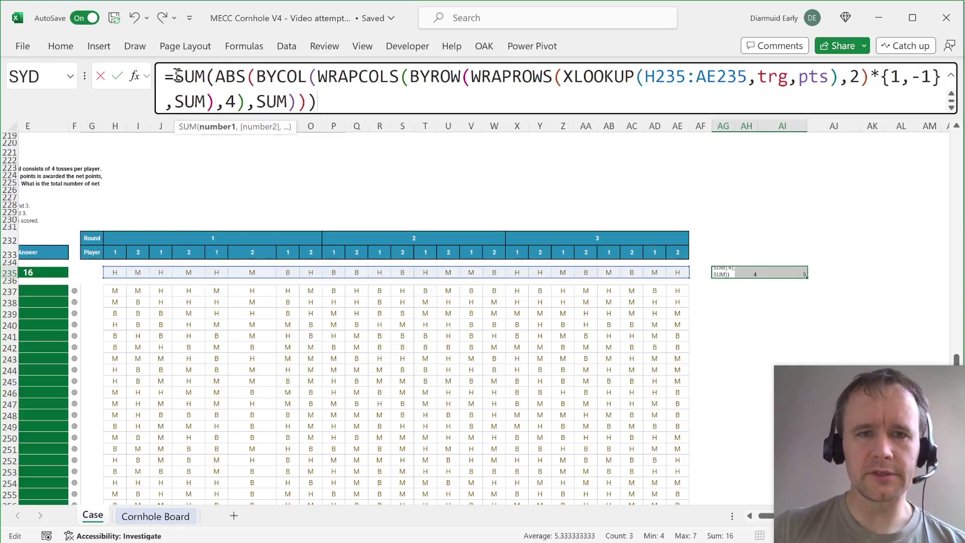
key("ctrl+Return")
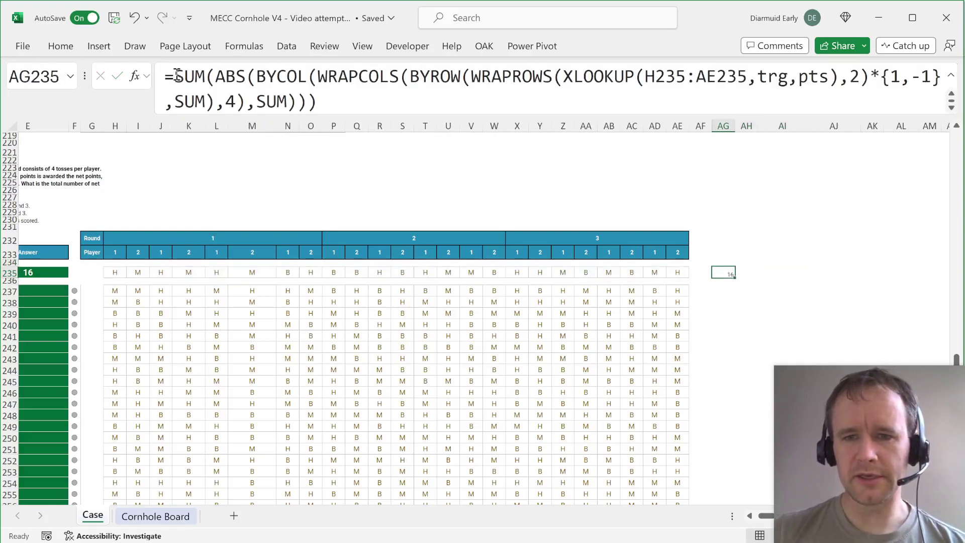
- Move the completed formula out of AG235 into the Example 6 answer cell E235, replacing the existing value
left_click(323, 99)
key("ctrl+a")
key("Delete")
key("ctrl+Return")
key("ctrl+Left")
key("ctrl+Left")
key("ctrl+Left")
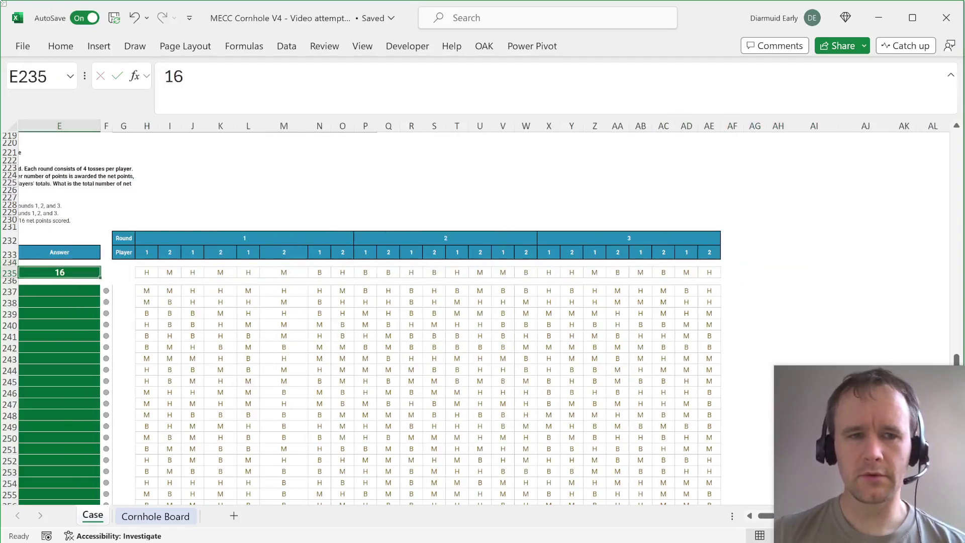
key("ctrl+Left")
key("Right")
key("Right")
key("Right")
key("F2")
key("ctrl+a")
key("ctrl+v")
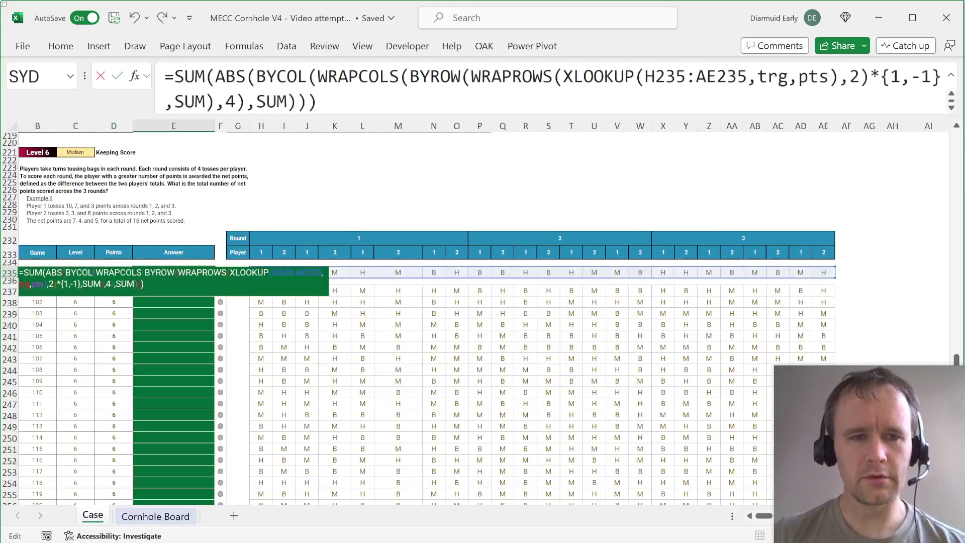
key("Return")
- Copy the E235 formula to E237 and fill it down through E256 for games 101 to 120
key("Up")
key("ctrl+c")
key("Down")
key("Down")
key("ctrl+v")
key("Left")
key("ctrl+Down")
key("Right")
key("ctrl+shift+Up")
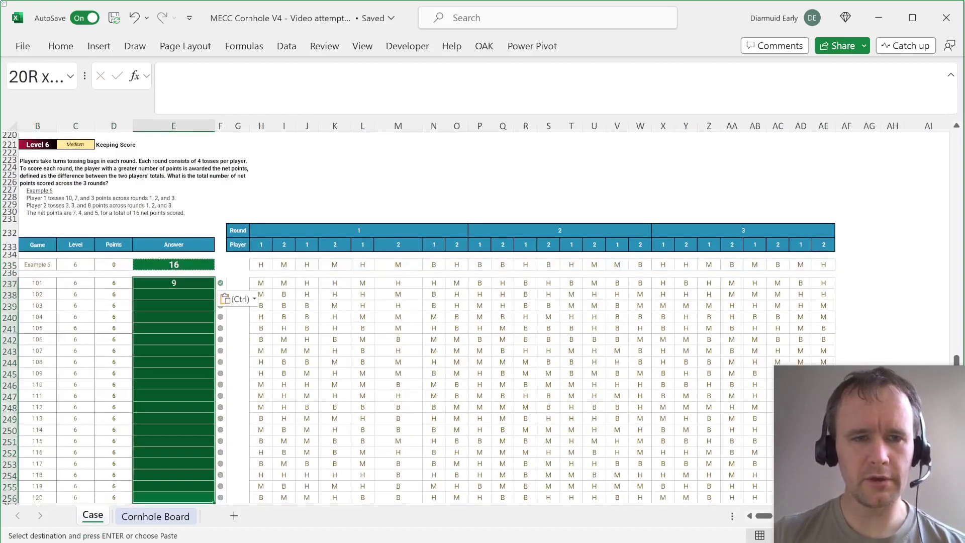
key("ctrl+d")
scroll(147, 319, "left", 2)
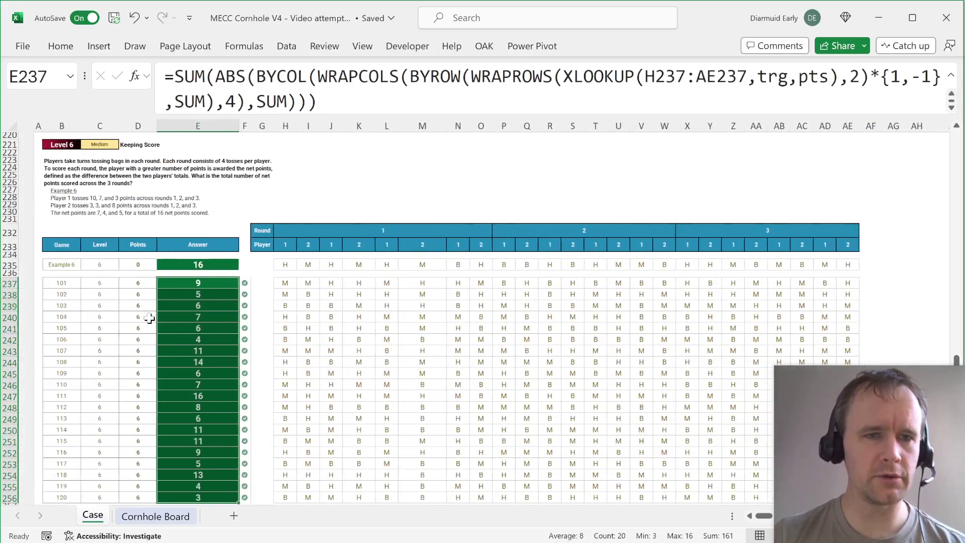
- Review the Level 7 rules and the example toss locations in G272:Z272, and look at the Cornhole Board sheet
scroll(149, 317, "down", 12)
scroll(150, 318, "down", 1)
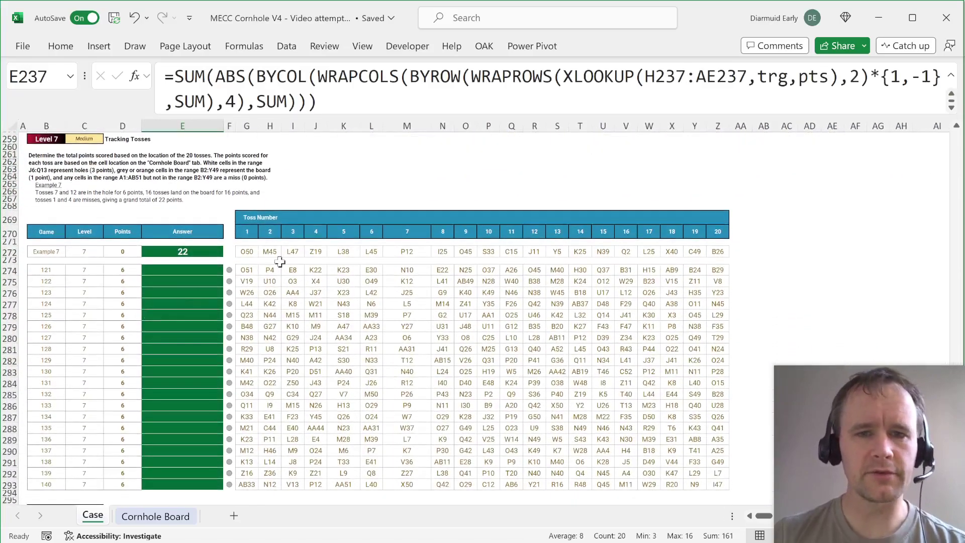
left_click(242, 251)
key("ctrl+shift+Right")
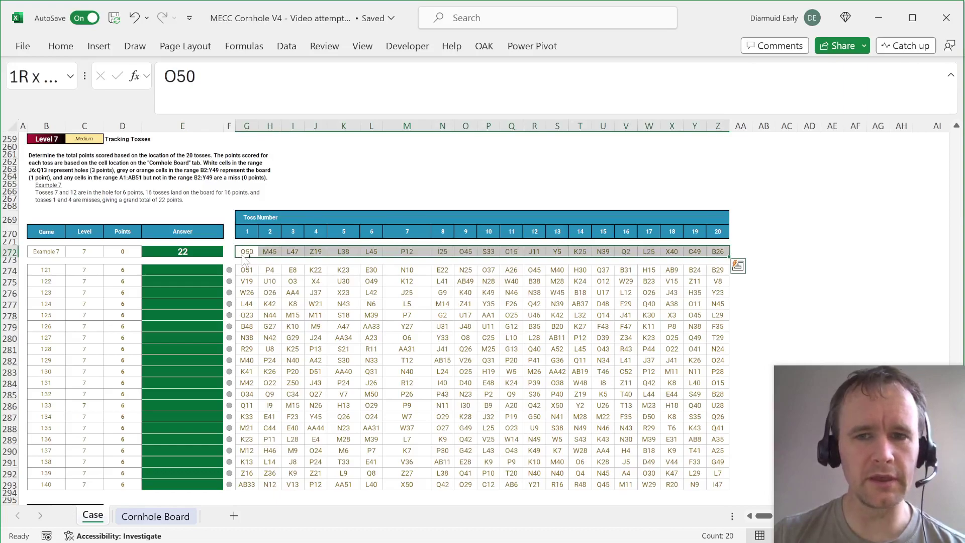
key("ctrl+Page_Down")
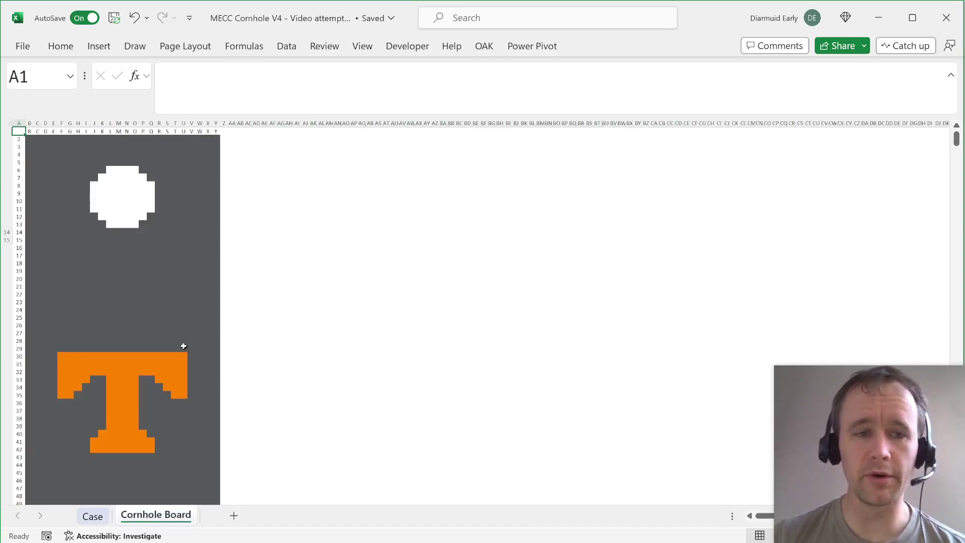
key("ctrl+Page_Up")
key("ctrl+Page_Down")
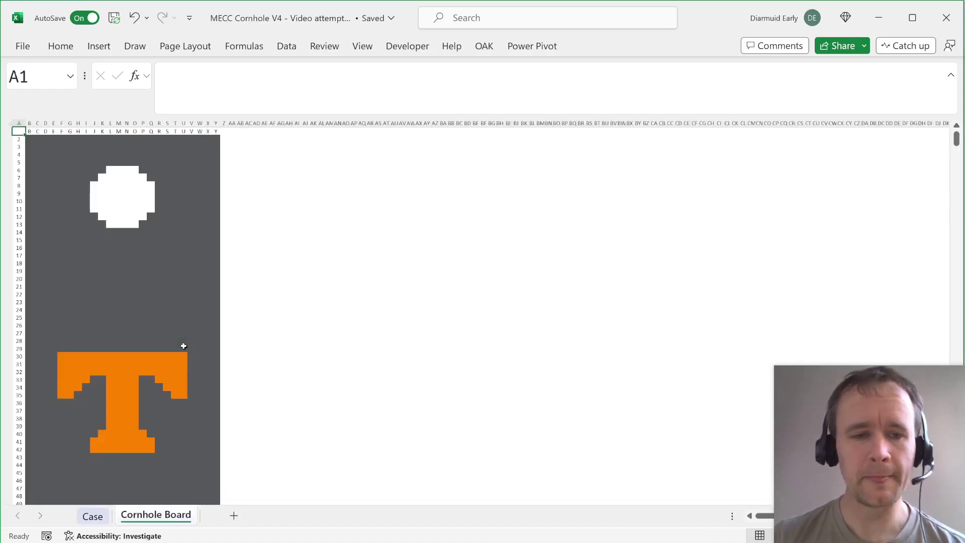
- Clear the column letters in row 1 and the row numbers in column A of the Cornhole Board sheet
key("Right")
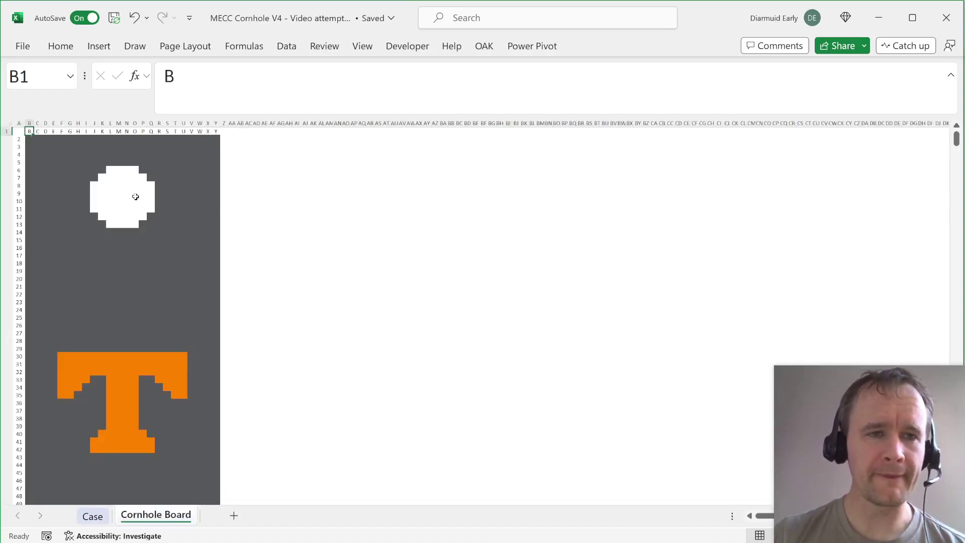
key("ctrl+shift+Right")
key("Left")
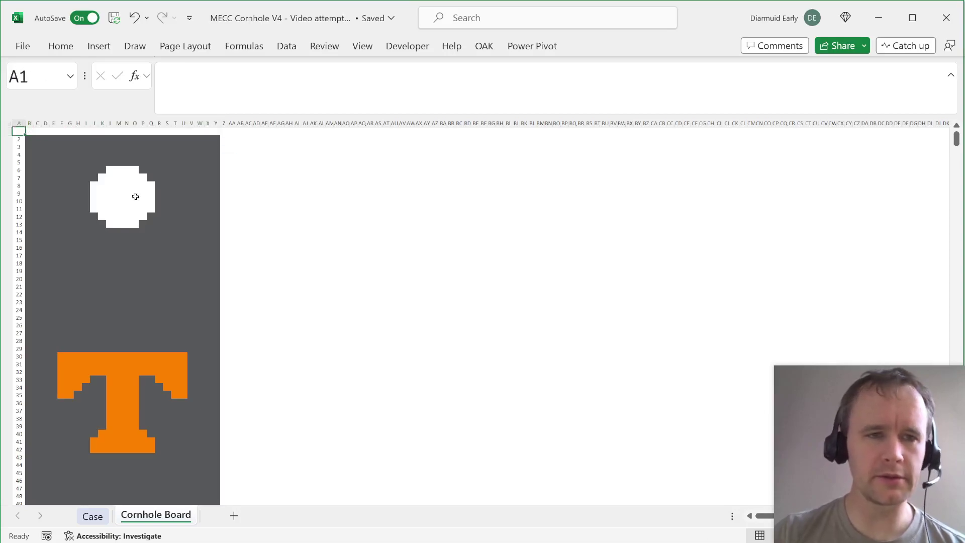
key("Down")
key("ctrl+shift+Down")
key("Delete")
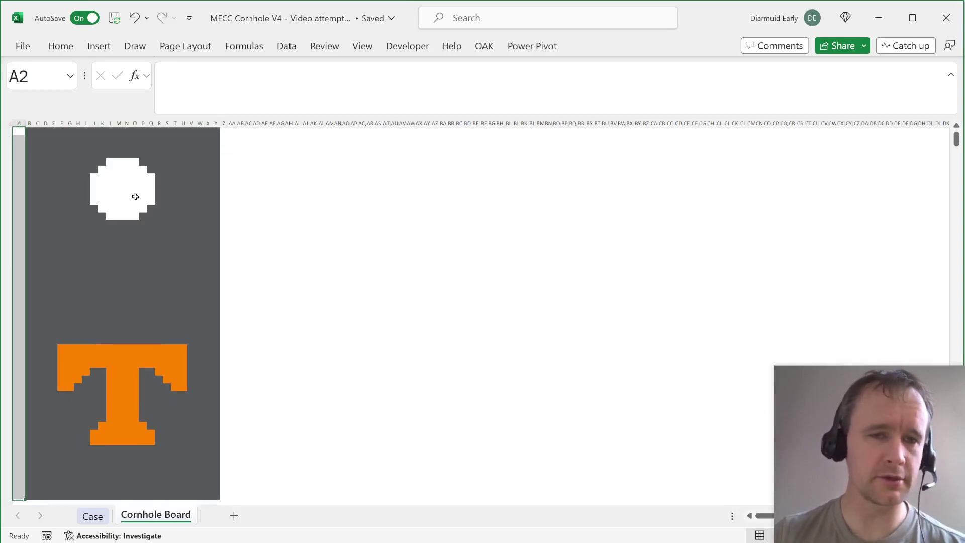
- Fill the hole area J6:Q13 on the Cornhole Board sheet with the value 3
key("ctrl+Home")
left_click(29, 140)
left_click_drag(93, 170, 153, 228)
type("3")
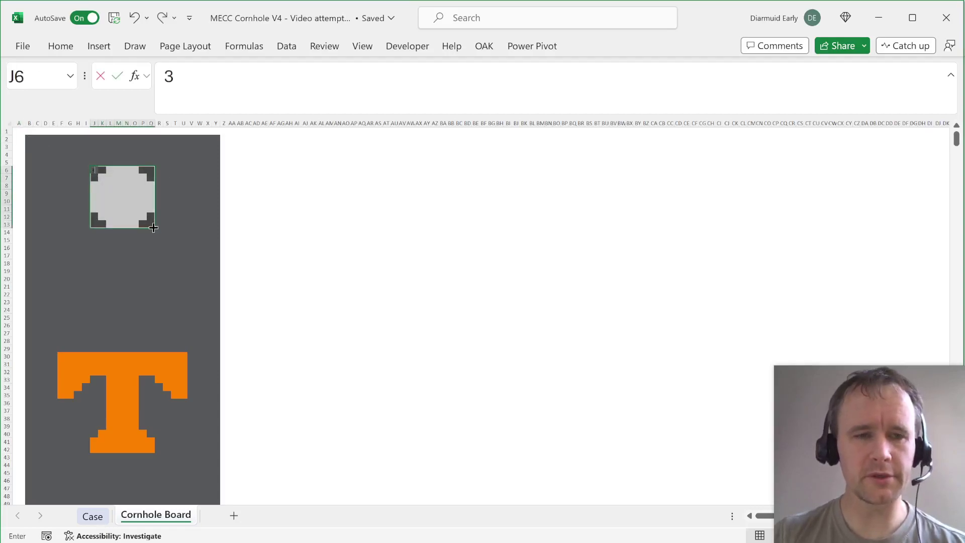
key("ctrl+Return")
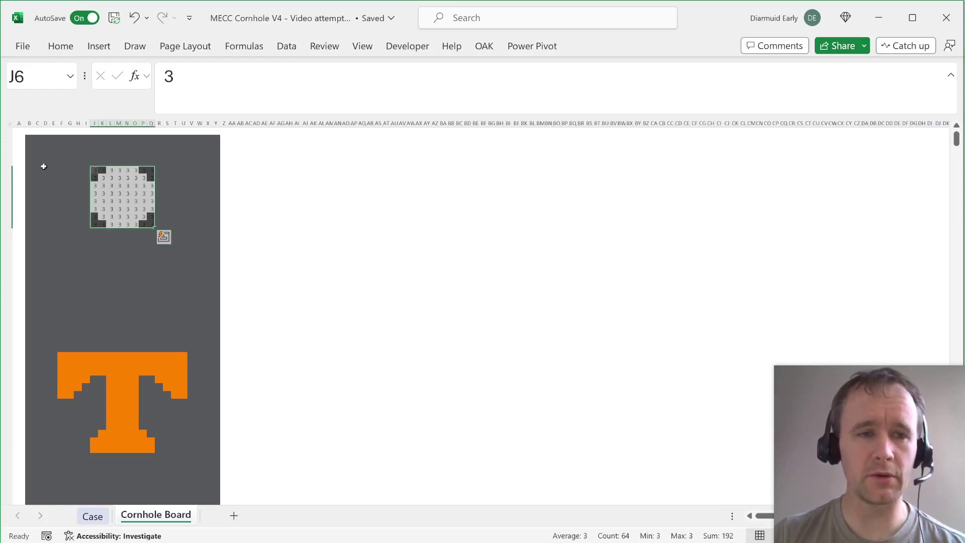
- Examine the orange T area F30:U42 and recheck the scoring rules on the Case sheet
left_click(29, 138)
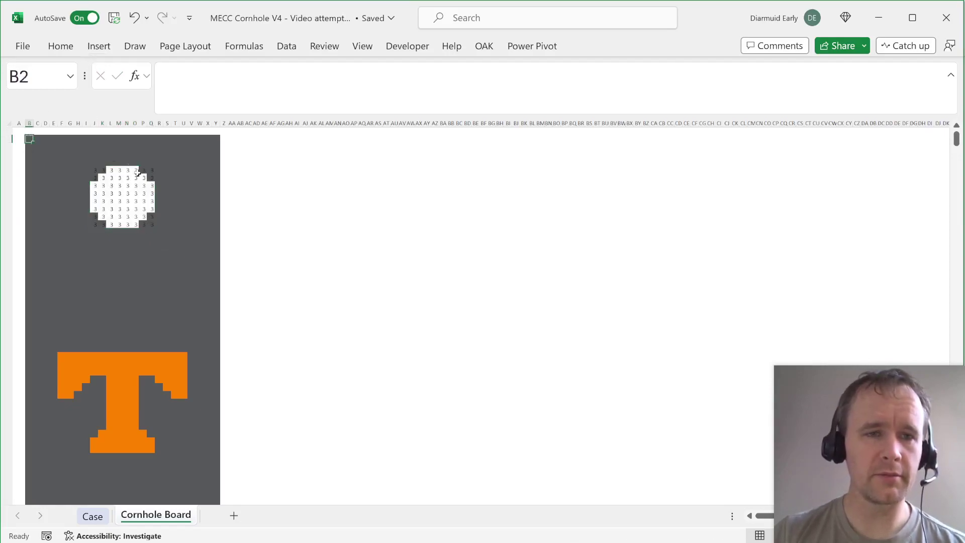
left_click(69, 355)
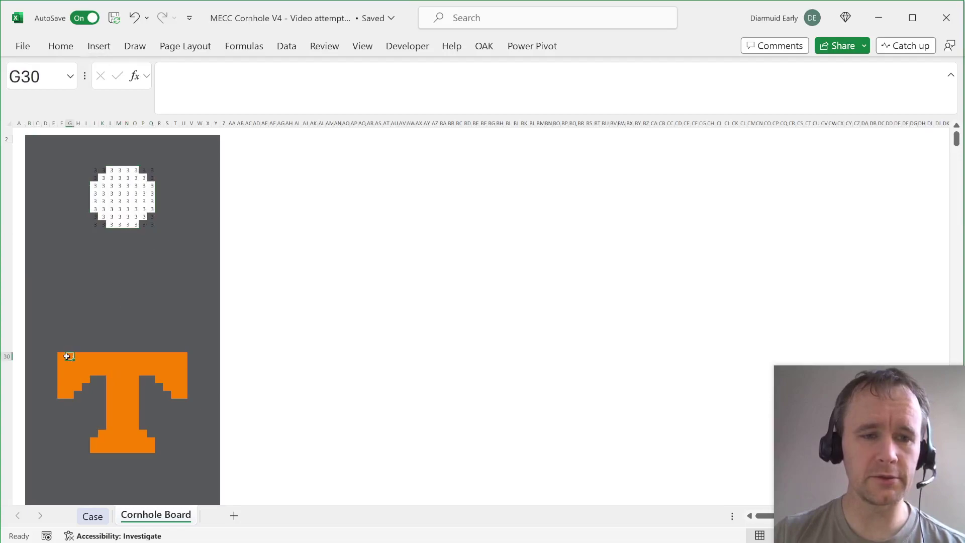
left_click_drag(58, 354, 78, 362)
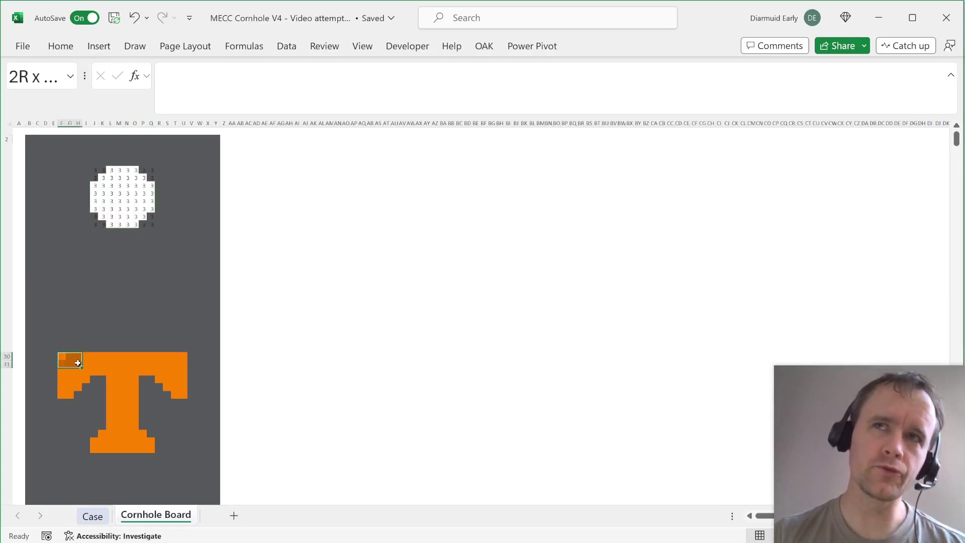
left_click_drag(78, 365, 180, 450)
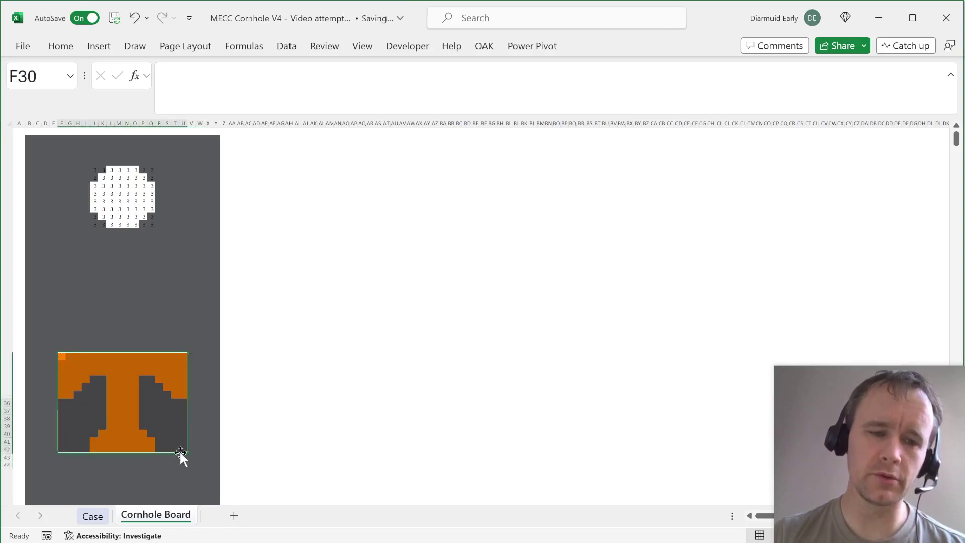
key("ctrl+Page_Up")
key("ctrl+Page_Down")
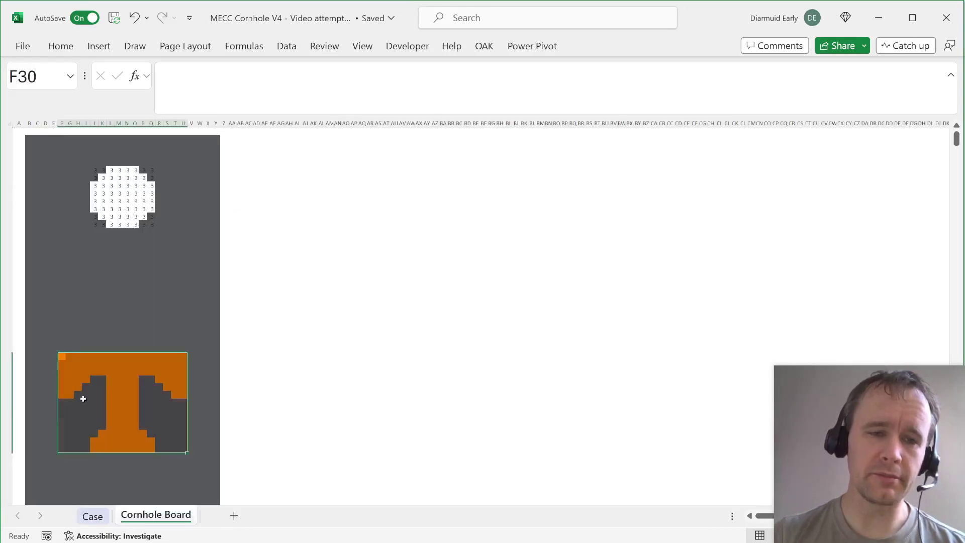
- Copy the hex code of the orange fill colour from cell G31, keeping the fill as it is
left_click(72, 364)
left_click(56, 47)
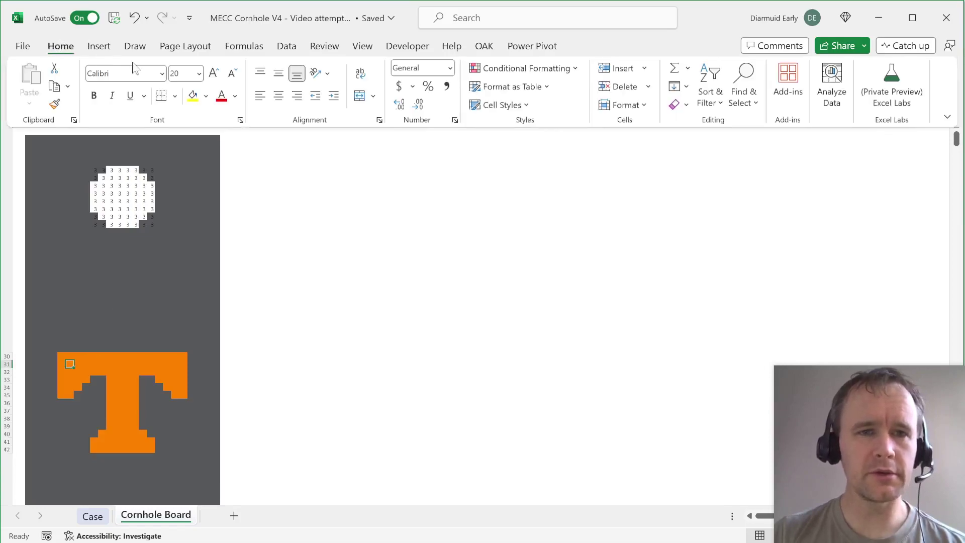
left_click(206, 96)
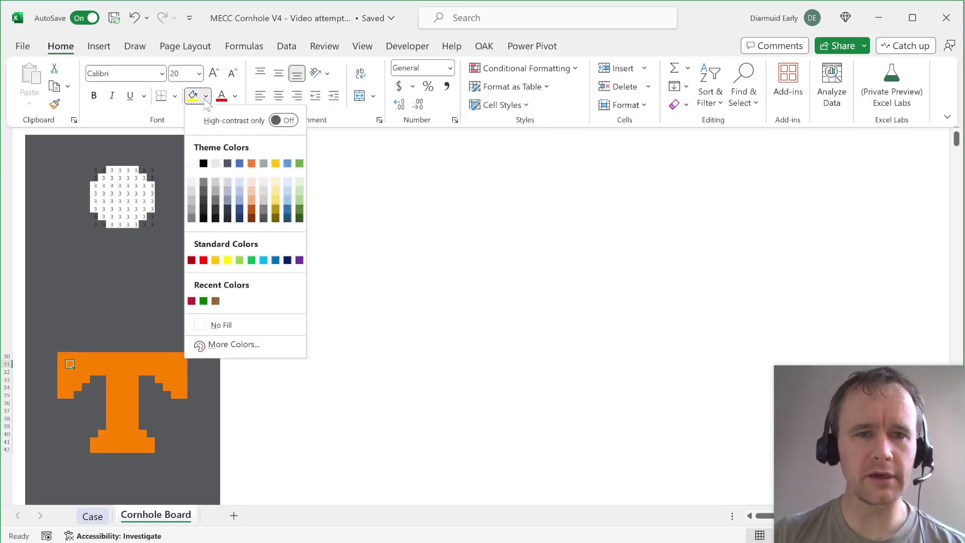
left_click(234, 345)
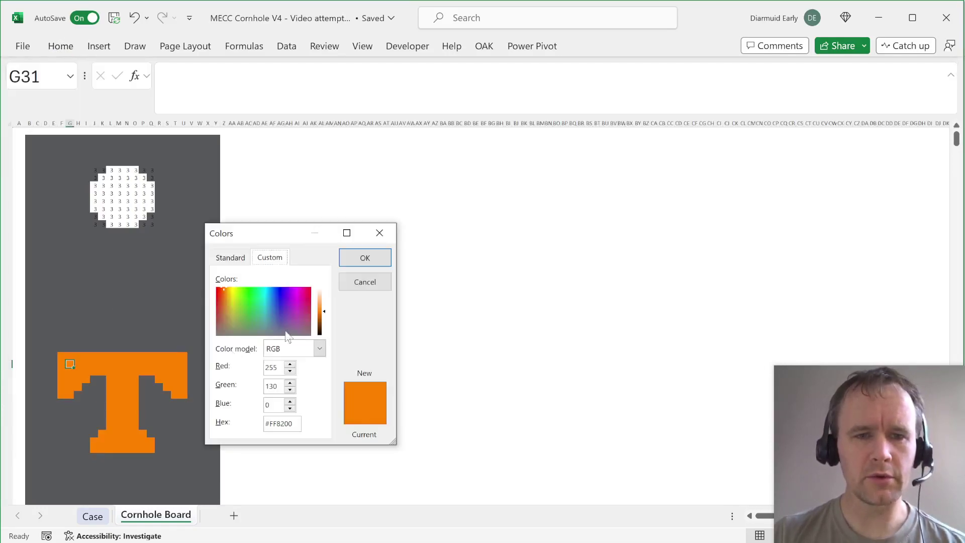
double_click(283, 422)
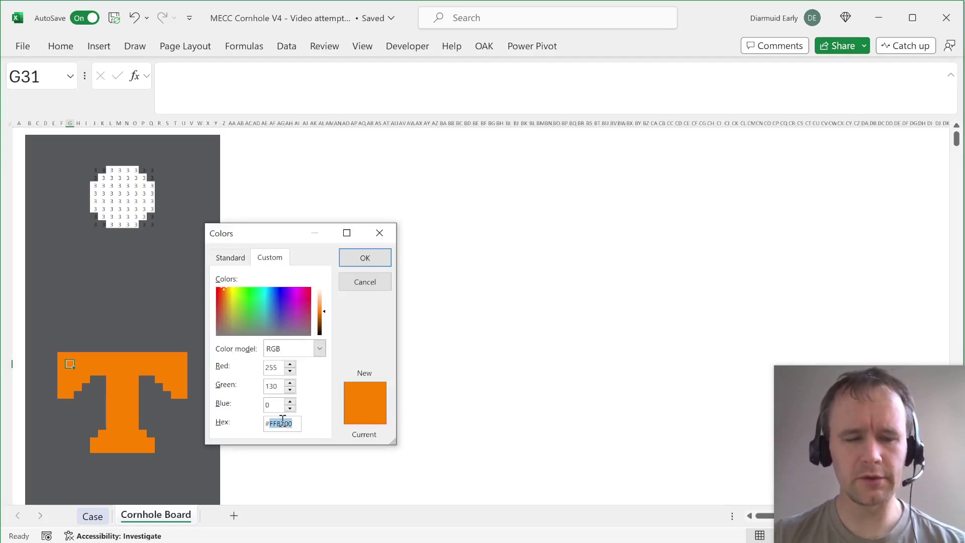
key("Return")
- Set the Find format to a custom fill colour using the copied hex code FF8200
key("ctrl+Home")
key("ctrl+f")
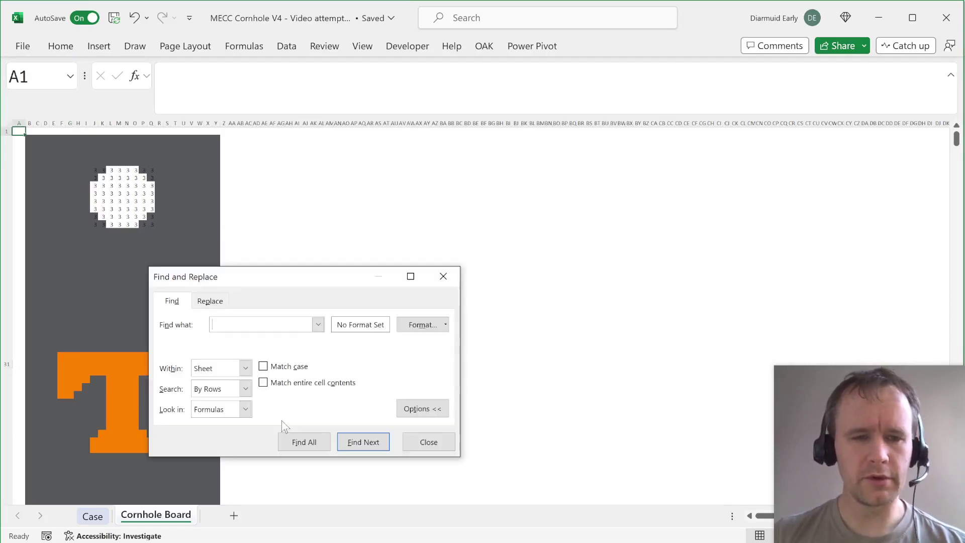
left_click(446, 324)
left_click(428, 326)
left_click(428, 325)
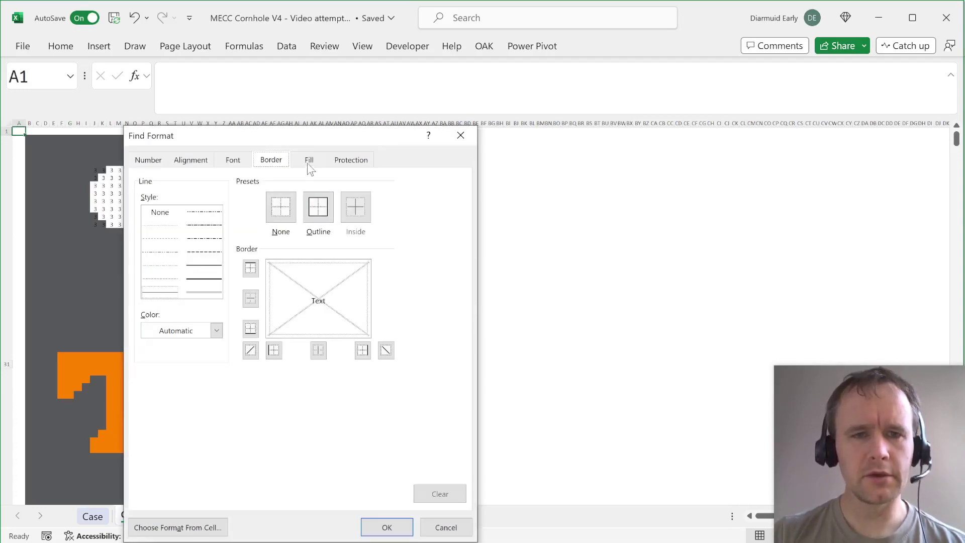
left_click(309, 161)
left_click(234, 321)
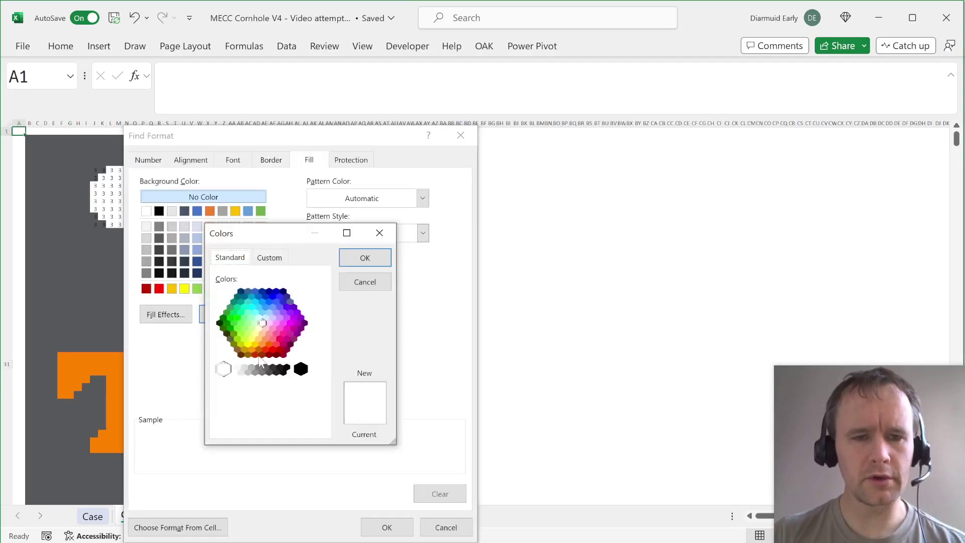
left_click(271, 259)
double_click(281, 423)
key("ctrl+v")
key("Return")
left_click(384, 525)
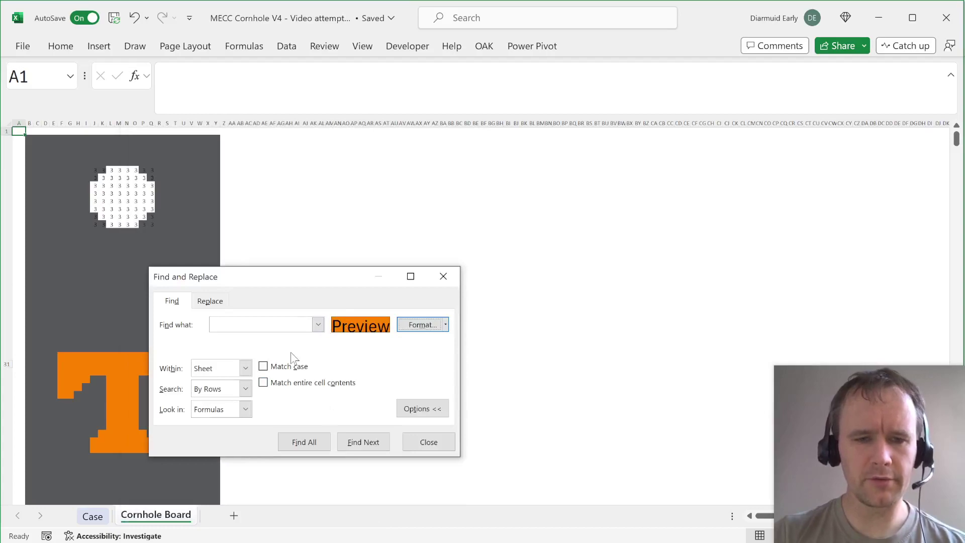
- Try to find all cells with the orange fill across the whole sheet
key("alt+i")
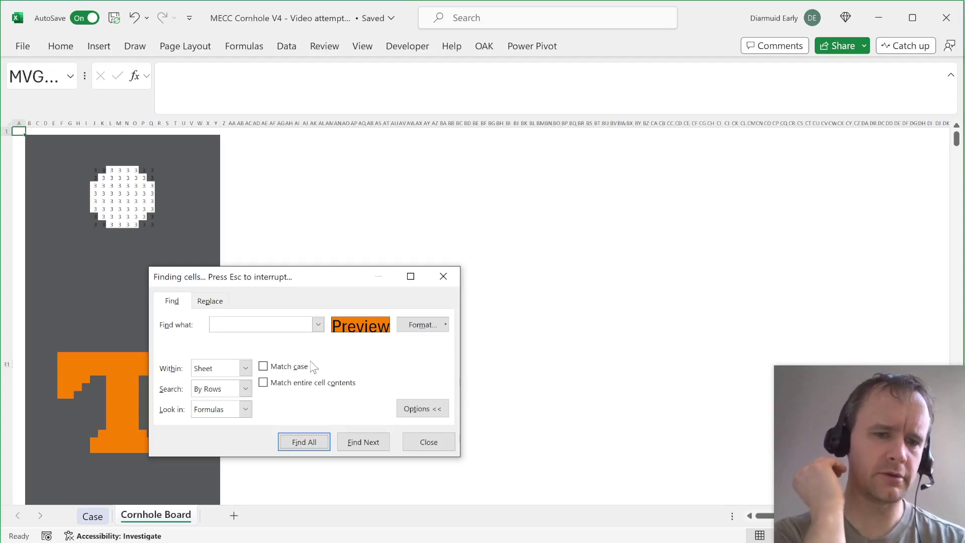
key("Escape")
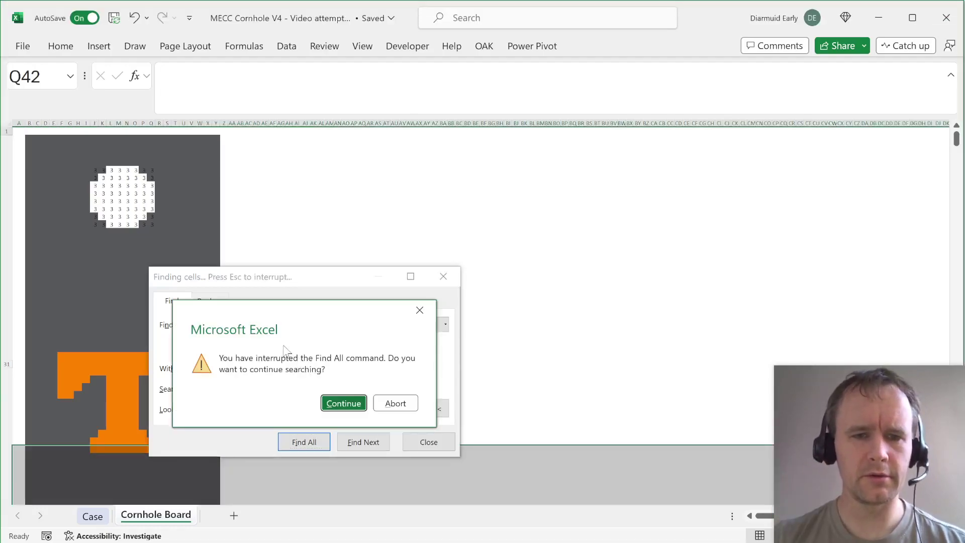
key("Escape")
key("Escape")
- Find all orange-filled cells within C3:W44 only, and select every match
left_click(35, 148)
left_click(202, 466, "shift")
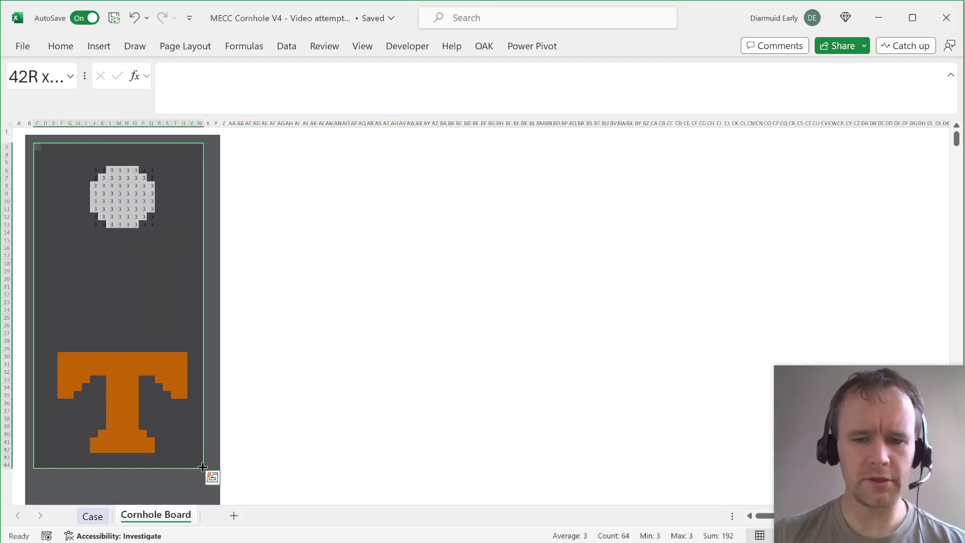
key("ctrl+f")
key("alt+i")
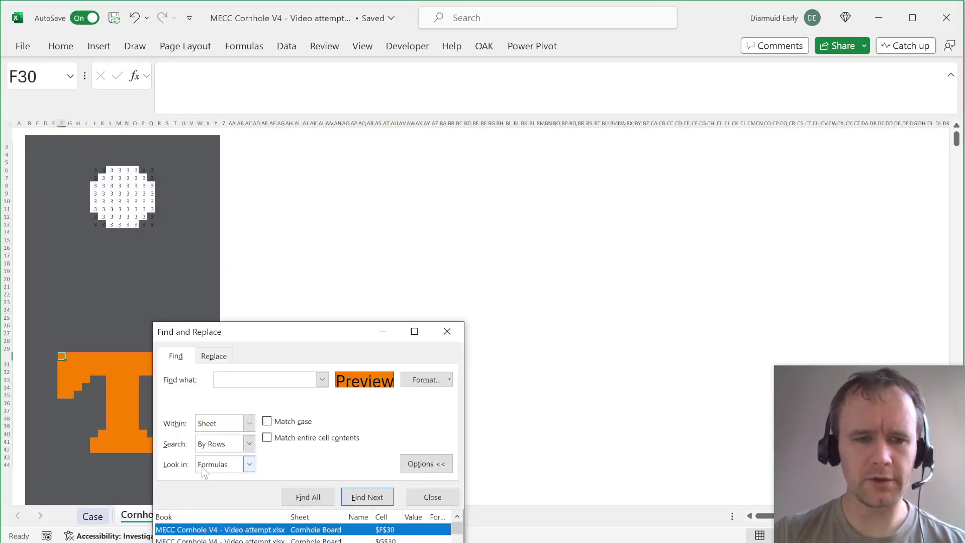
key("ctrl+a")
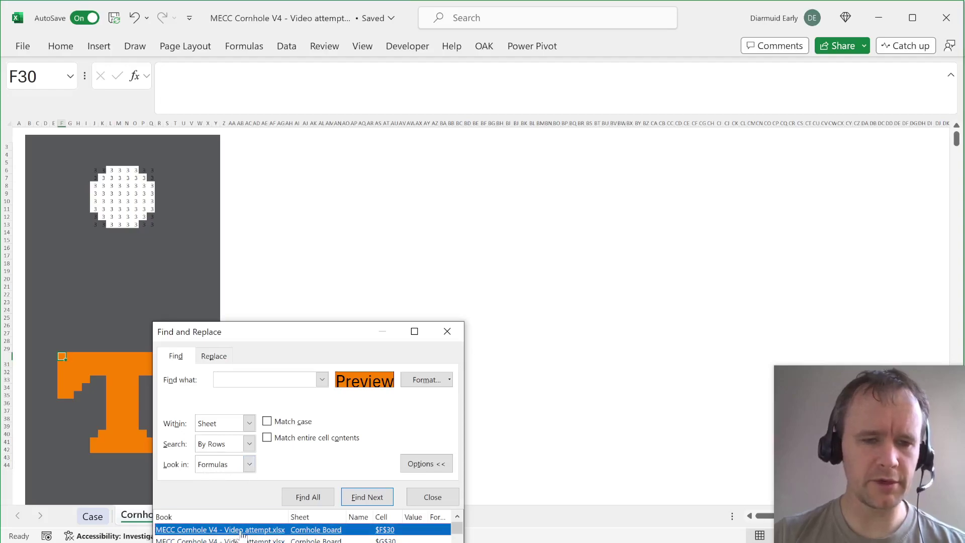
key("Escape")
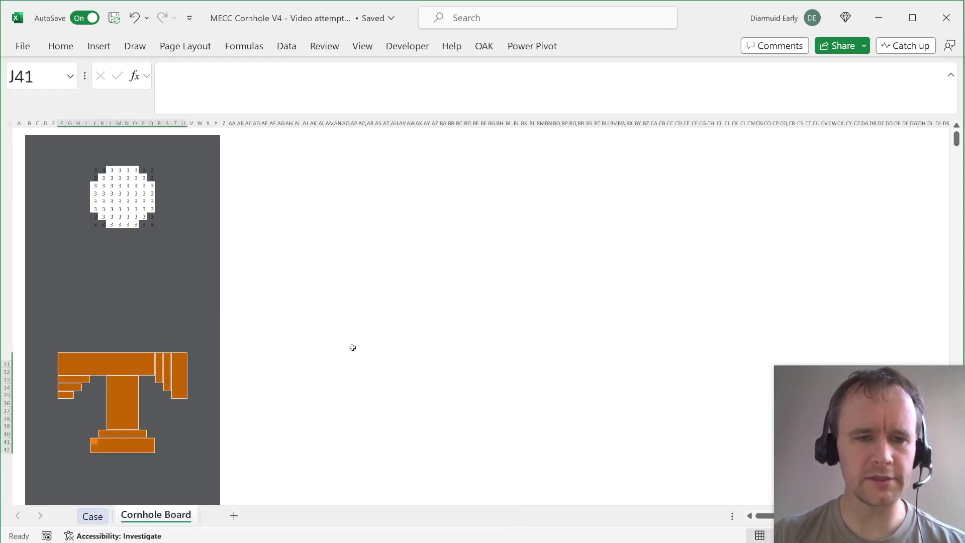
- Fill all the selected orange cells with the value 1
type("1")
key("ctrl+Return")
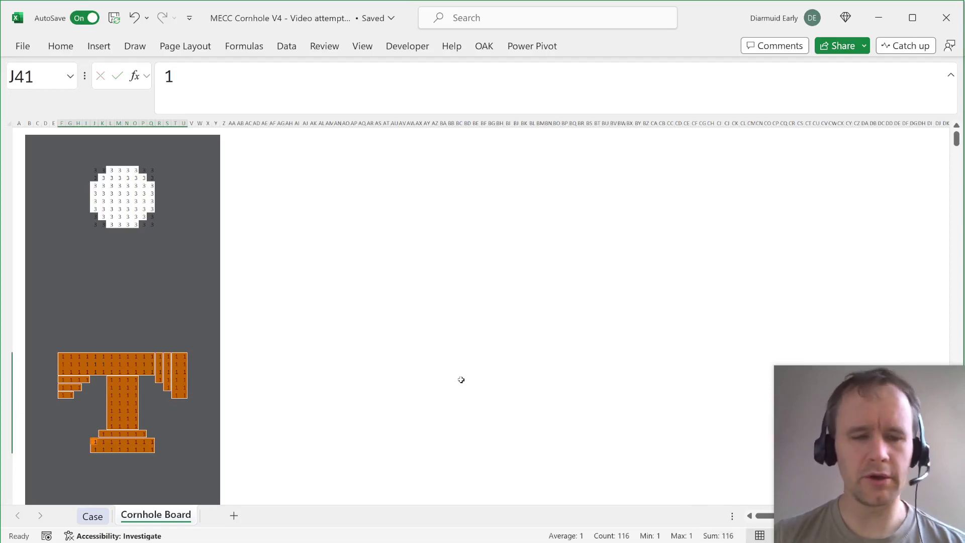
- Enter 116 as the Bonus 3 answer in cell E26 of the Case sheet
key("ctrl+Page_Up")
key("ctrl+Home")
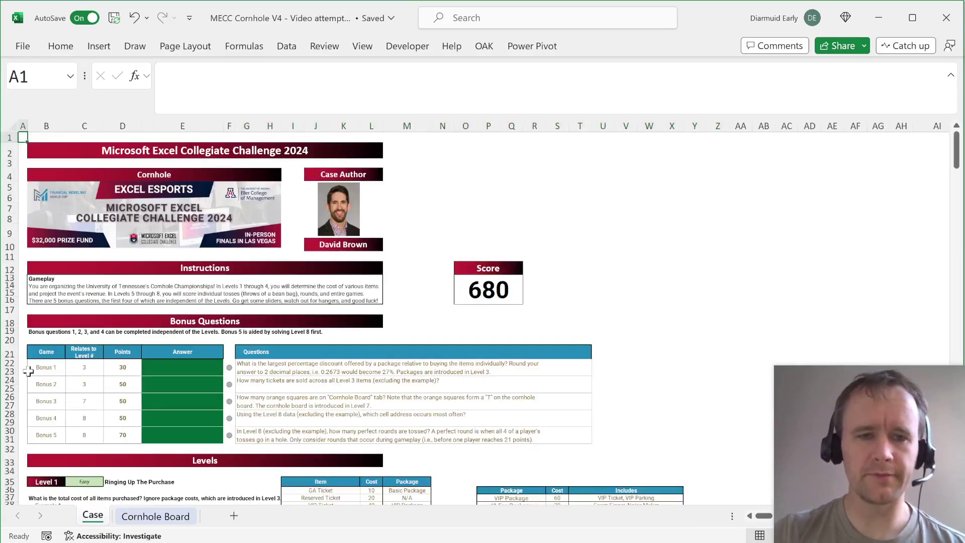
left_click(197, 401)
type("116")
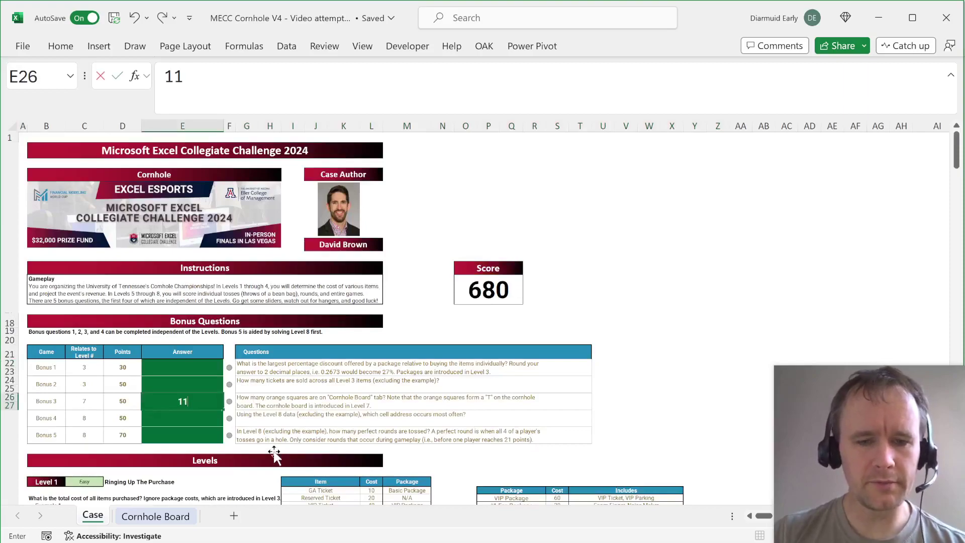
key("Return")
- Copy the hex code of the grey fill colour from cell B2 of the Cornhole Board sheet, keeping the fill as it is
key("ctrl+Page_Down")
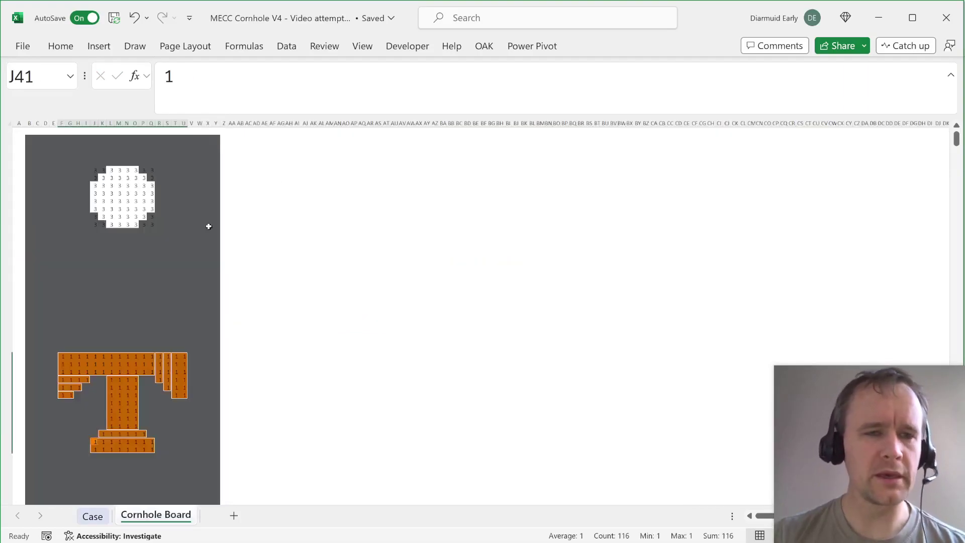
key("ctrl+Home")
key("Down")
key("Right")
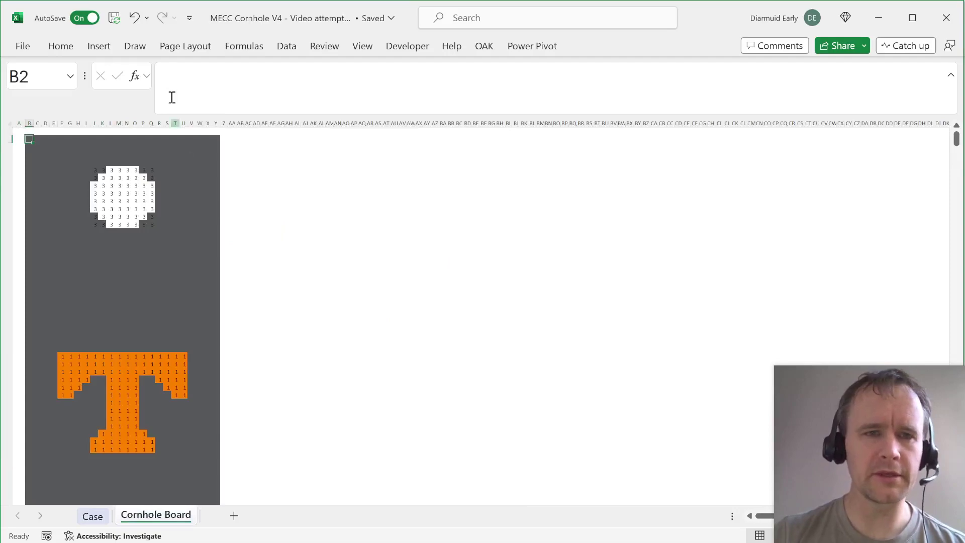
left_click(63, 49)
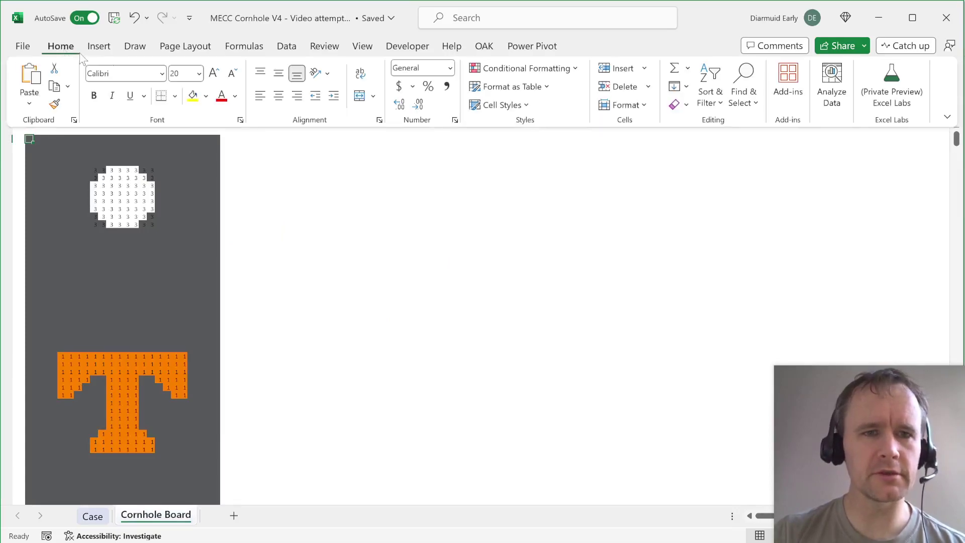
left_click(206, 96)
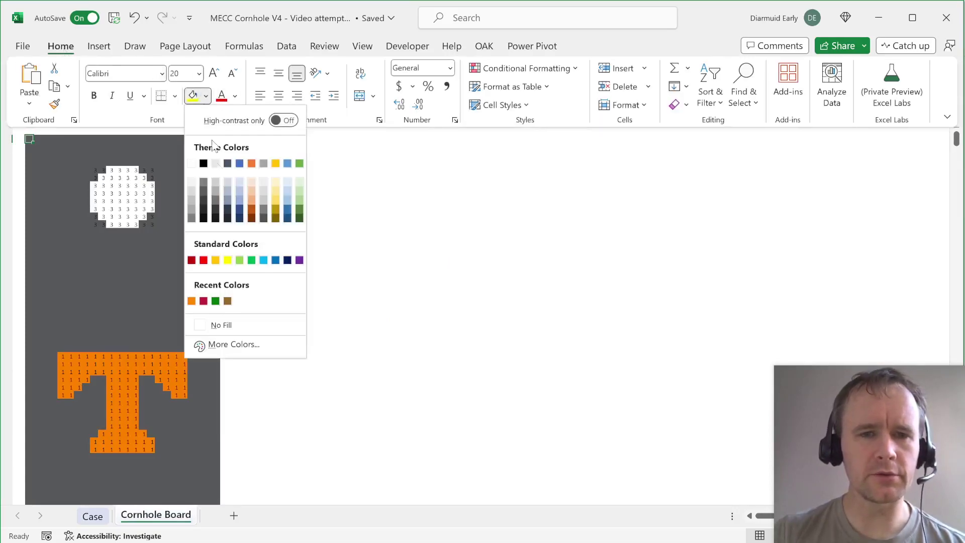
left_click(232, 346)
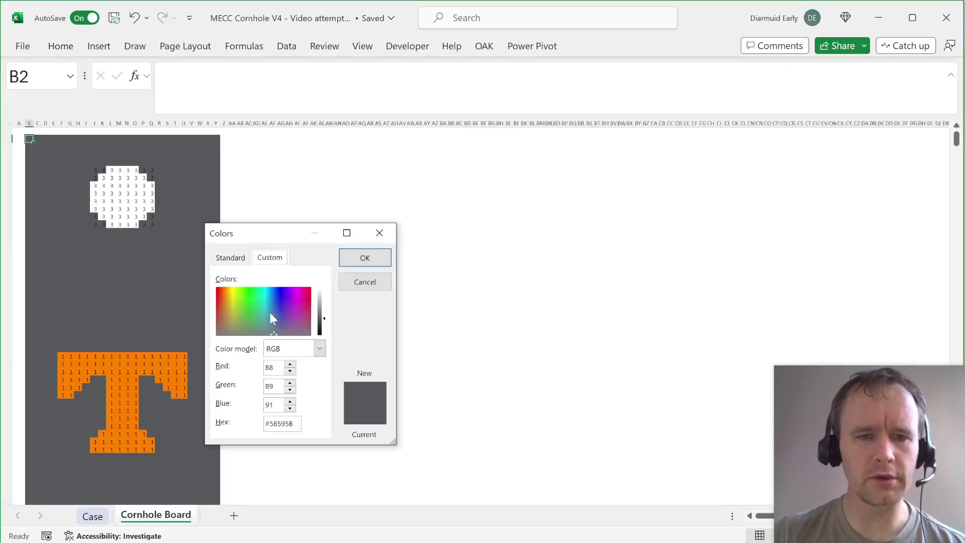
double_click(285, 424)
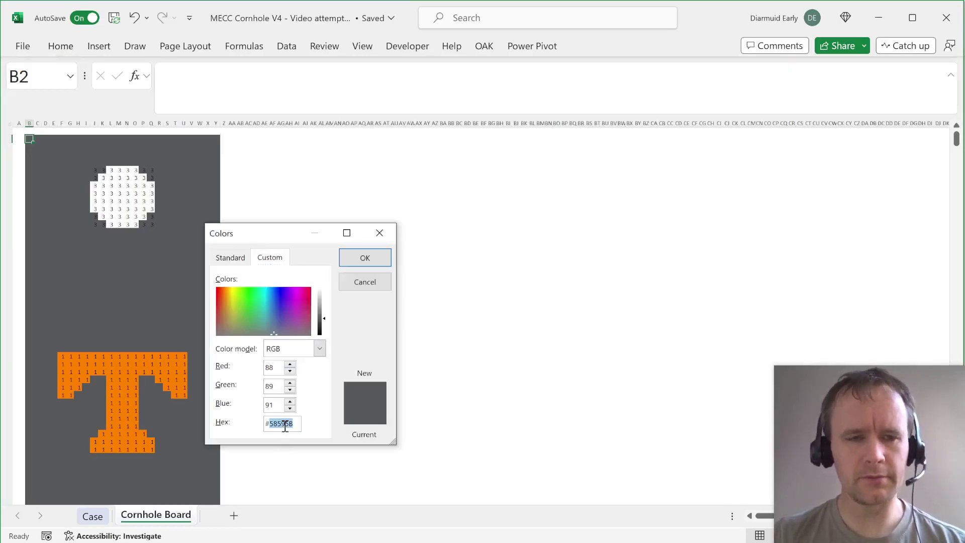
key("Escape")
key("Escape")
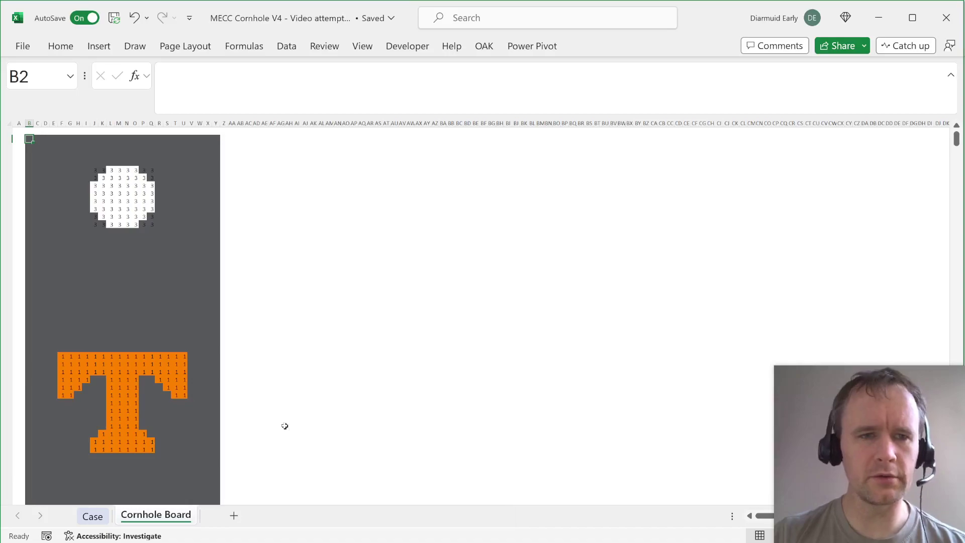
- Select the whole board B2:Y49 and set the Find format to the custom fill colour 58595B
scroll(239, 467, "down", 3)
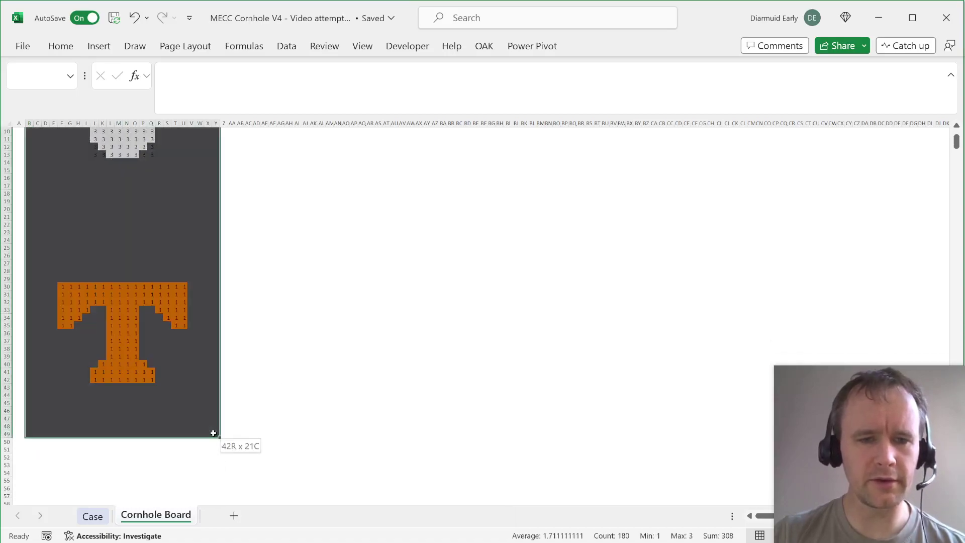
left_click(213, 433, "shift")
key("ctrl+f")
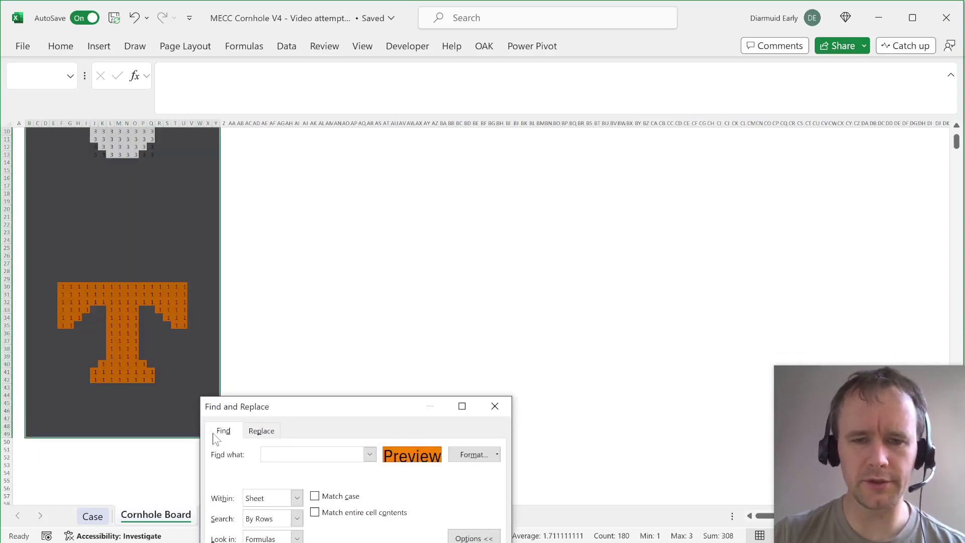
left_click(474, 454)
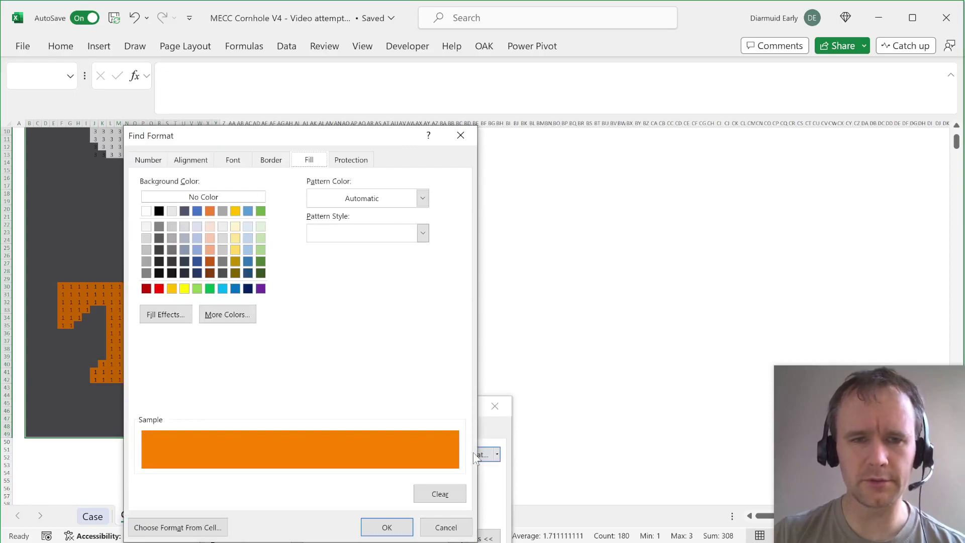
left_click(209, 316)
double_click(282, 423)
type("#585858")
key("Tab")
key("Return")
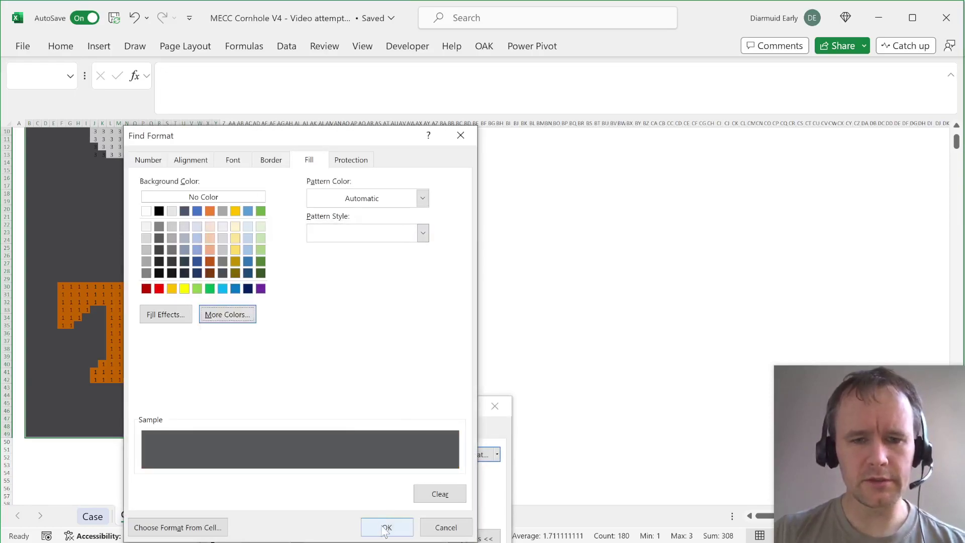
left_click(386, 527)
- Find all grey-filled cells on the board, select every match and fill them with the value 1
key("Return")
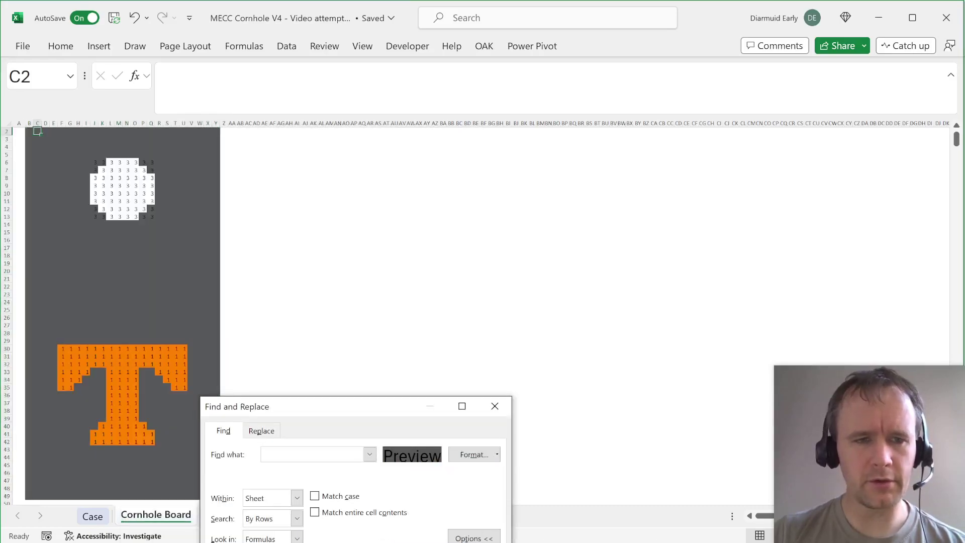
key("alt+i")
key("ctrl+a")
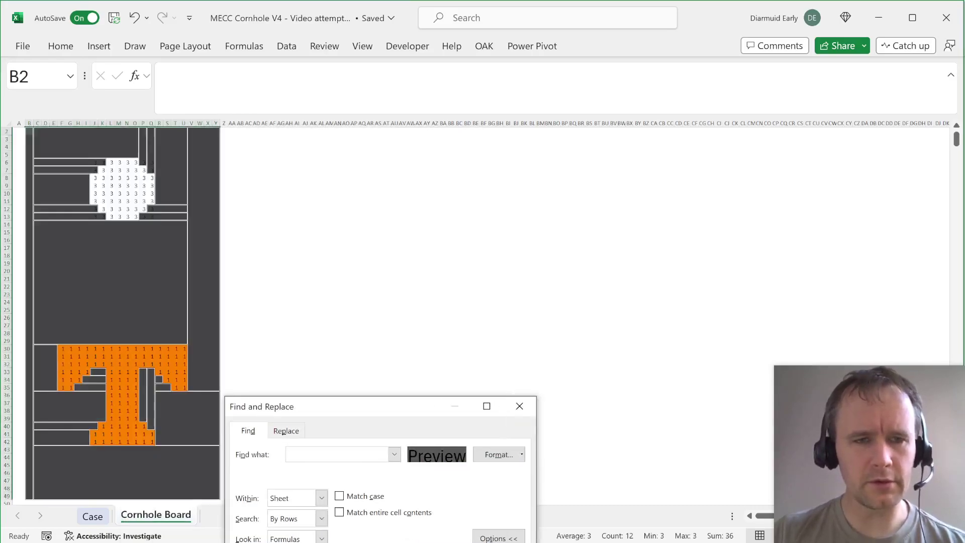
key("Escape")
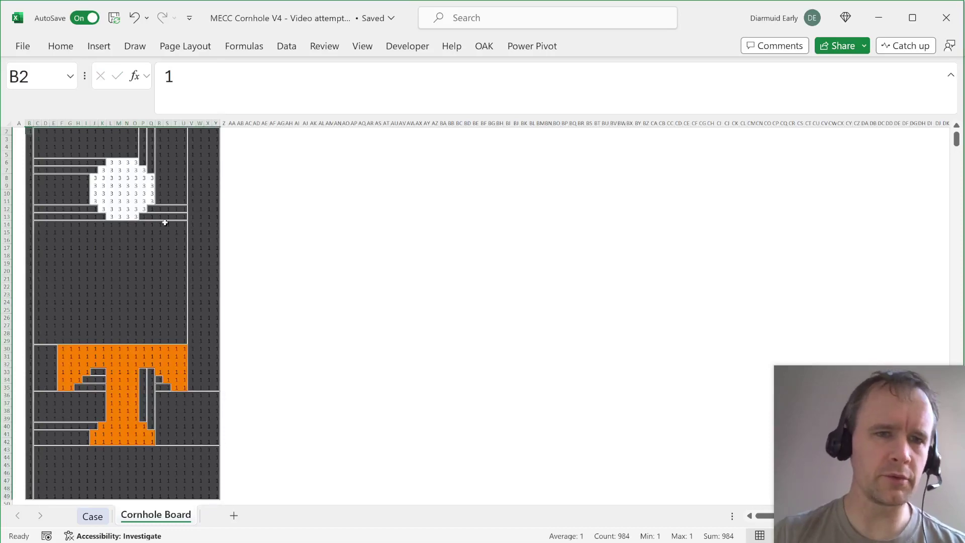
- Select the hole range J6:Q13 to check the values in its grey corner cells and white cells
left_click(93, 164)
key("shift+Down")
key("shift+Right")
key("shift+Down")
key("shift+Right")
key("shift+Down")
key("shift+Right")
key("shift+Down")
key("shift+Right")
key("shift+Down")
key("shift+Right")
key("shift+Down")
key("shift+Right")
key("shift+Down")
key("shift+Right")
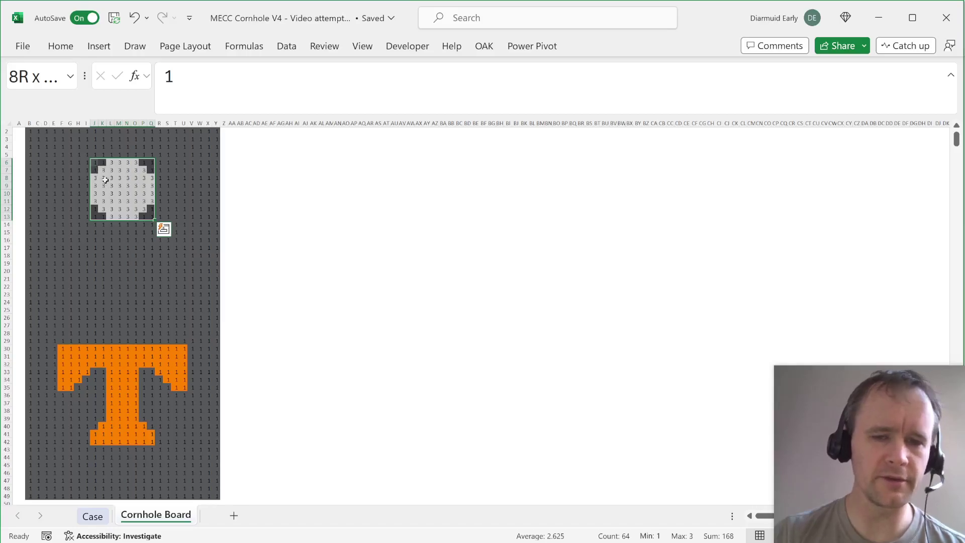
- Review the Level 7 instructions and the toss locations in G274:Z274 on the Case sheet against the board sheet
key("ctrl+Home")
key("ctrl+Page_Up")
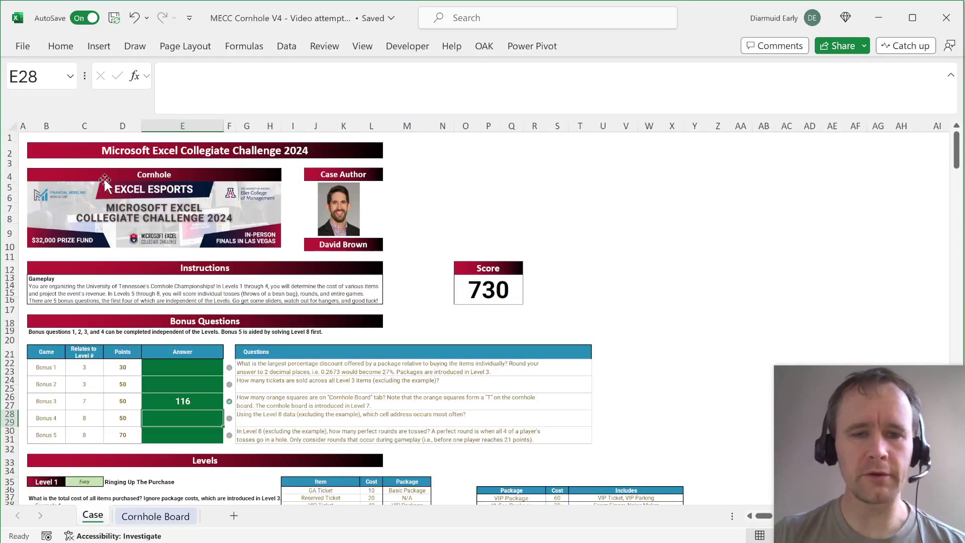
scroll(248, 192, "down", 20)
scroll(247, 193, "down", 13)
left_click(250, 274)
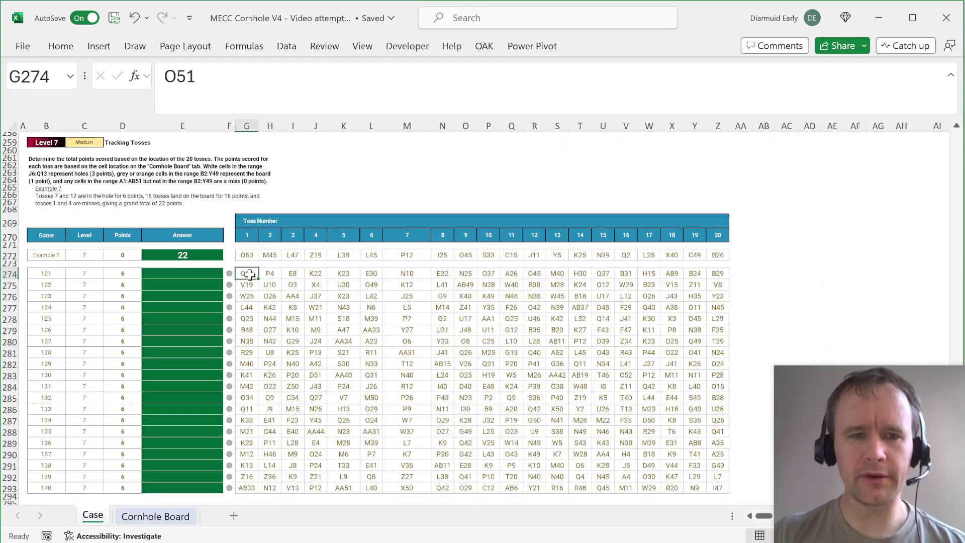
key("ctrl+shift+Right")
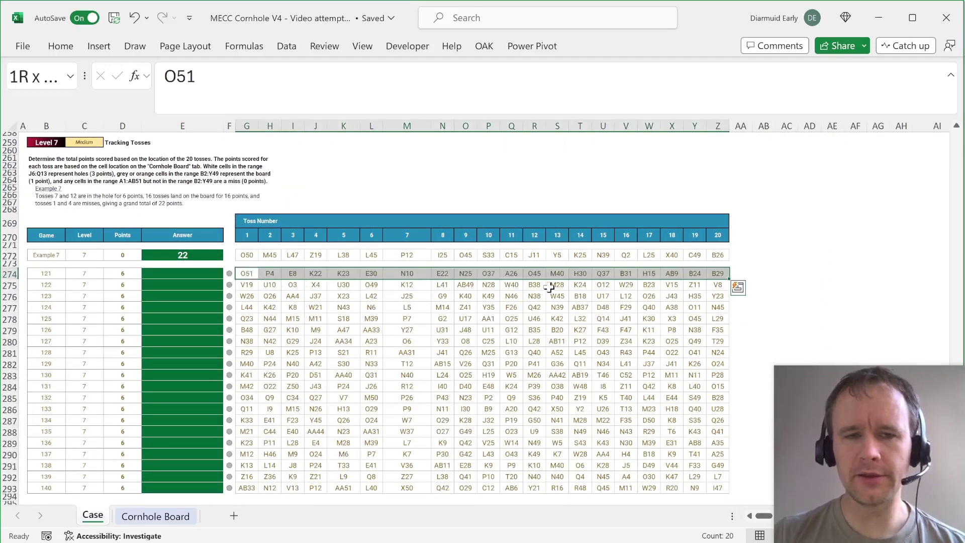
key("ctrl+Page_Down")
key("ctrl+Page_Up")
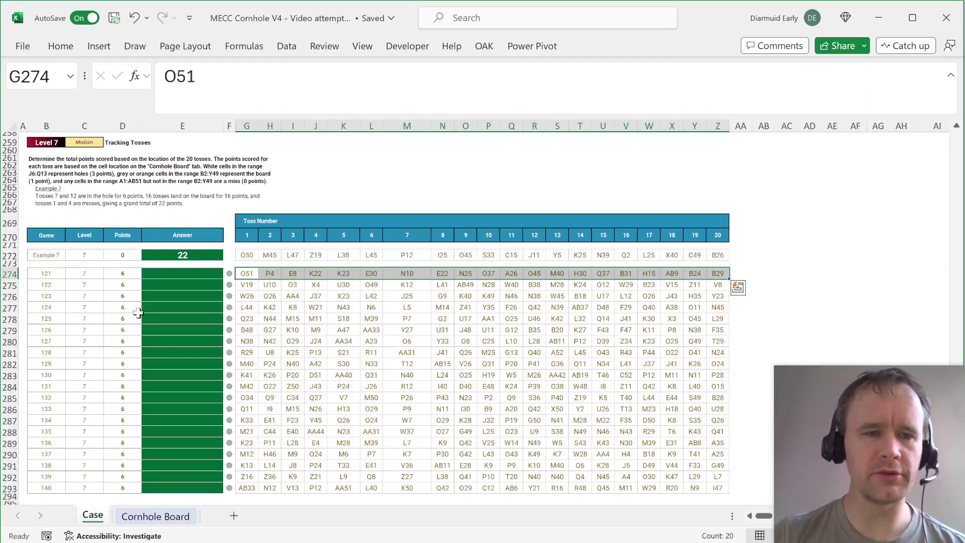
key("ctrl+Page_Down")
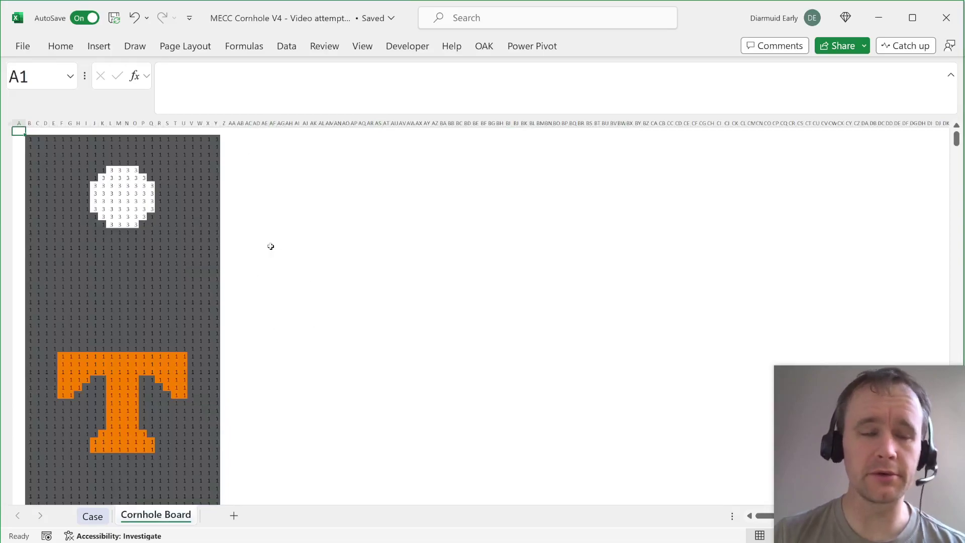
key("ctrl+Page_Up")
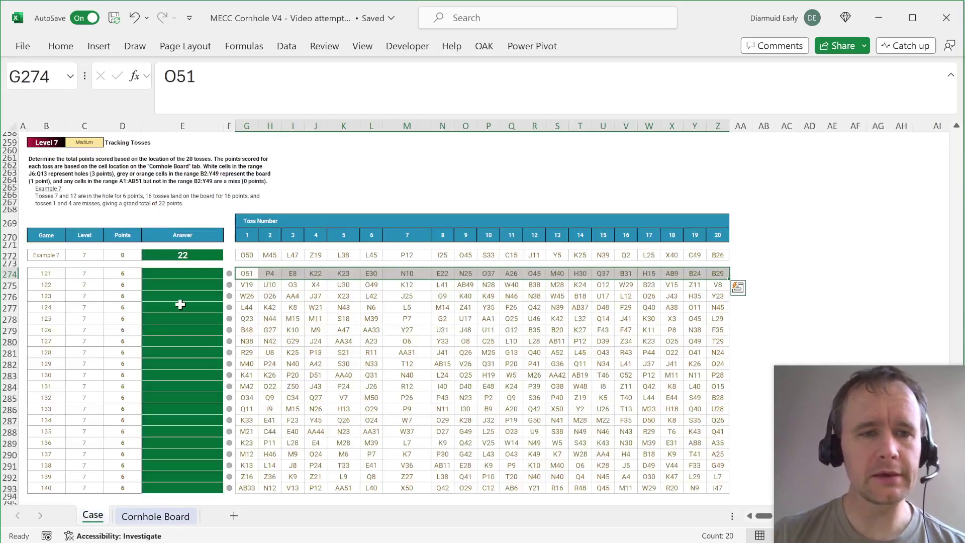
scroll(180, 304, "up", 3)
scroll(180, 304, "up", 1)
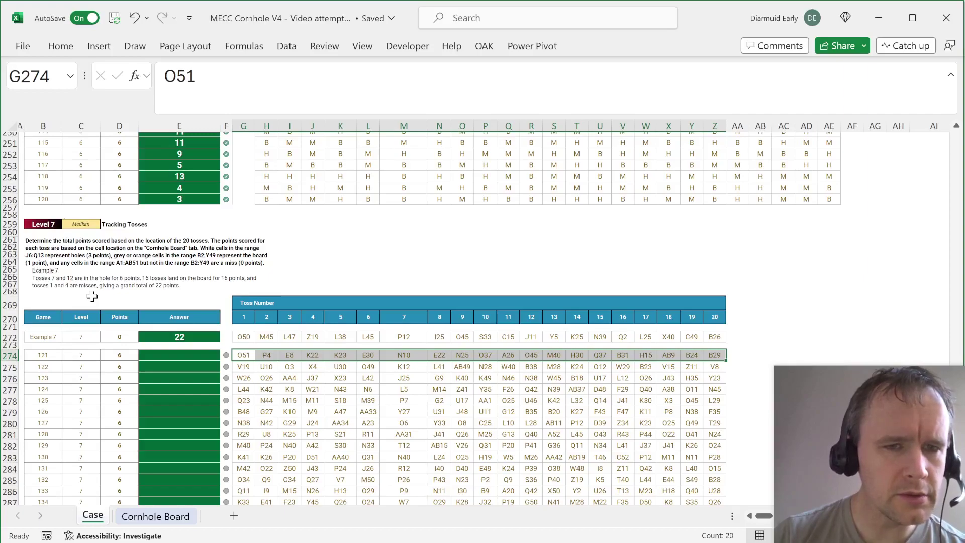
left_click(175, 354)
scroll(175, 354, "up", 14)
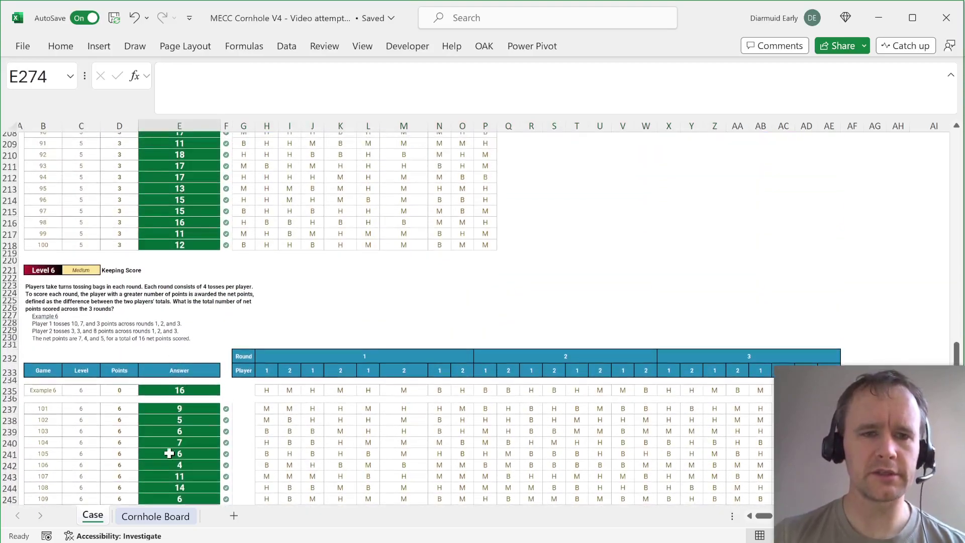
scroll(170, 462, "down", 17)
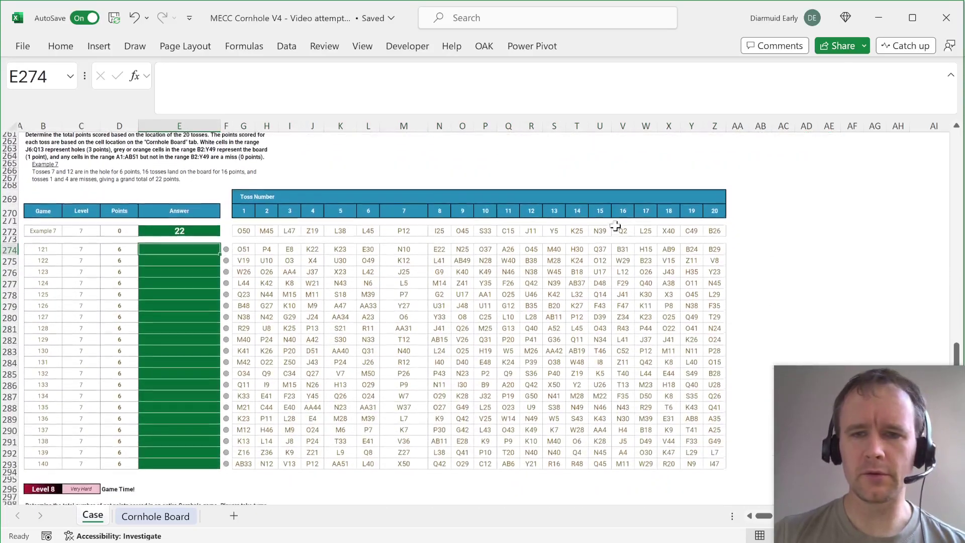
left_click(751, 238)
type("=ind")
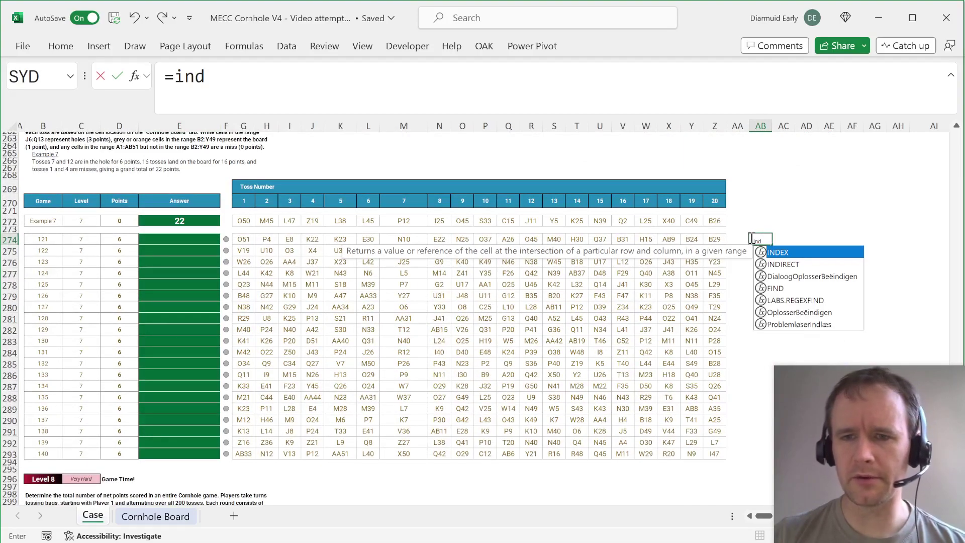
key("Down")
key("Tab")
key("Left")
key("Left")
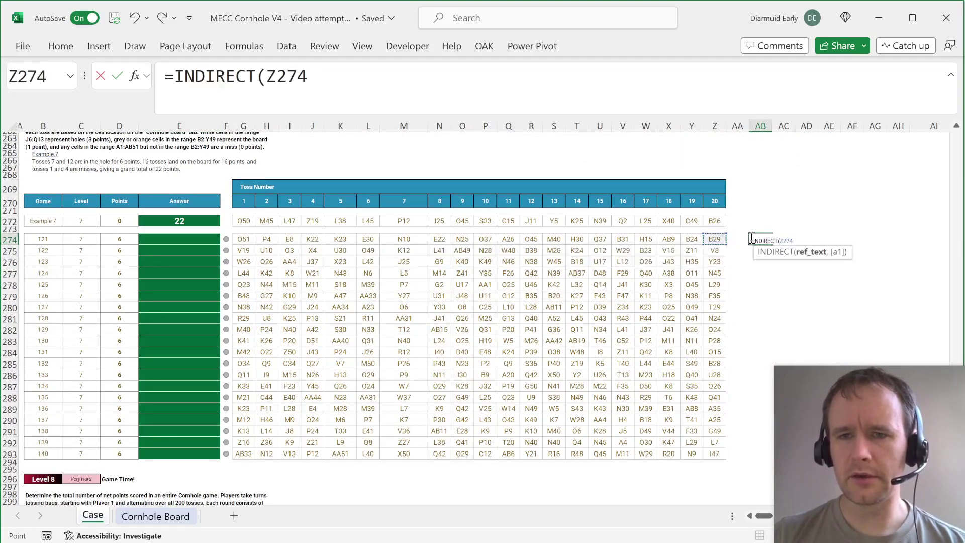
key("BackSpace")
key("BackSpace")
key("BackSpace")
key("BackSpace")
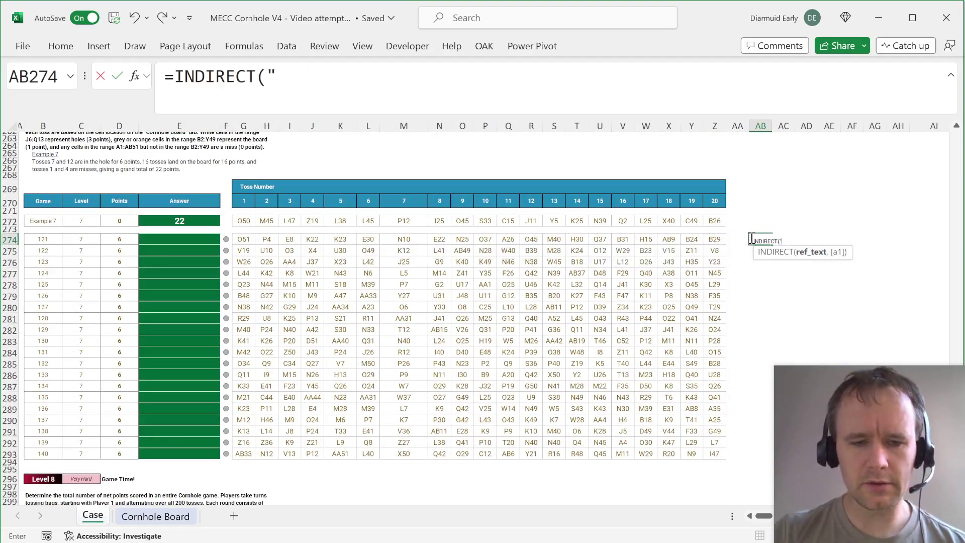
type("\"")
key("Escape")
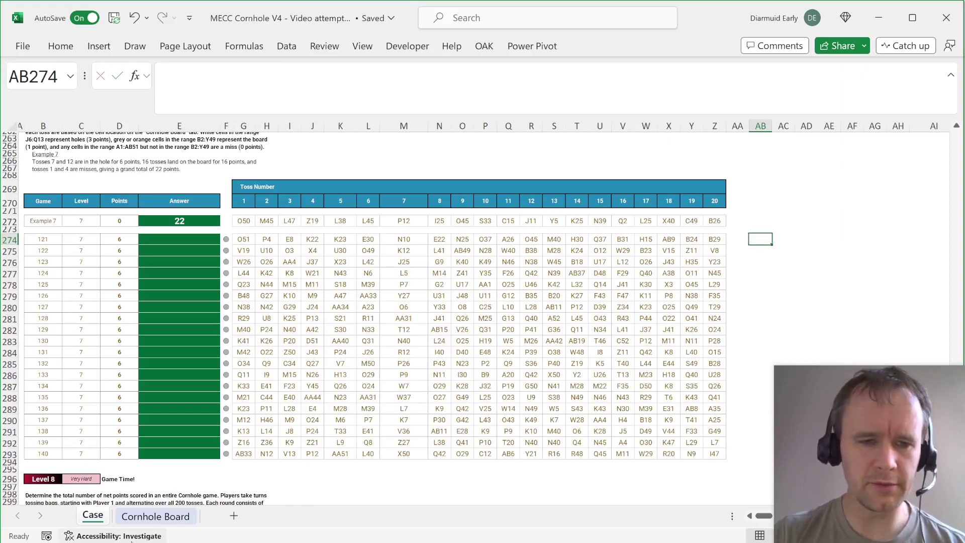
- Rename the Cornhole Board sheet as Board
double_click(169, 521)
type("Board")
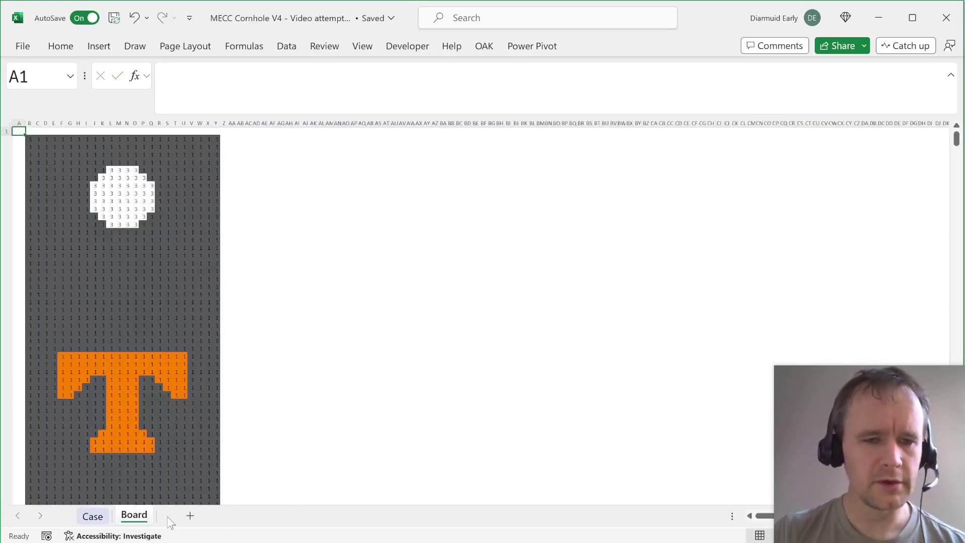
key("Return")
- Enter =INDIRECT("Board!"&G274:Z274) in cell AB274 of the Case sheet and select its spilled row of results
key("ctrl+Page_Up")
type("=indi")
key("Tab")
type("\"")
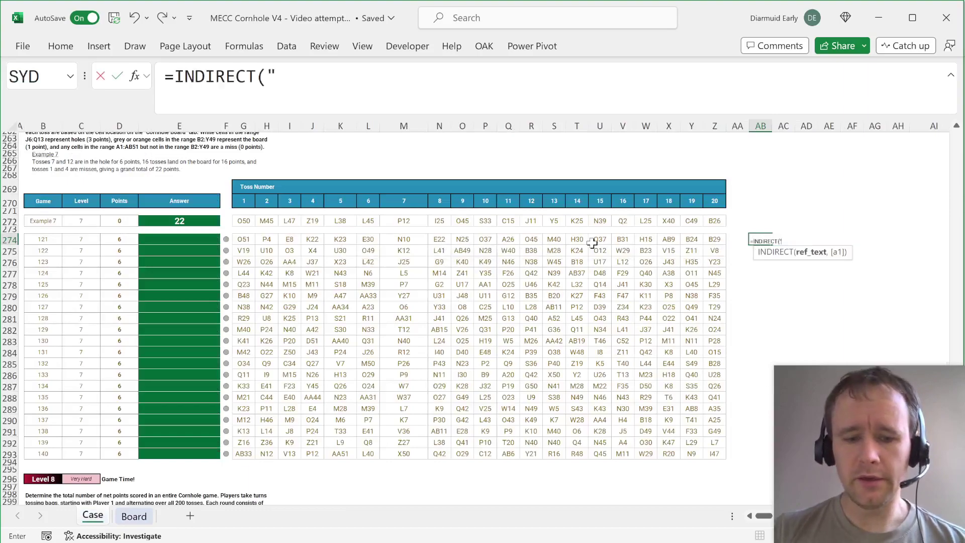
type("Board!\"&")
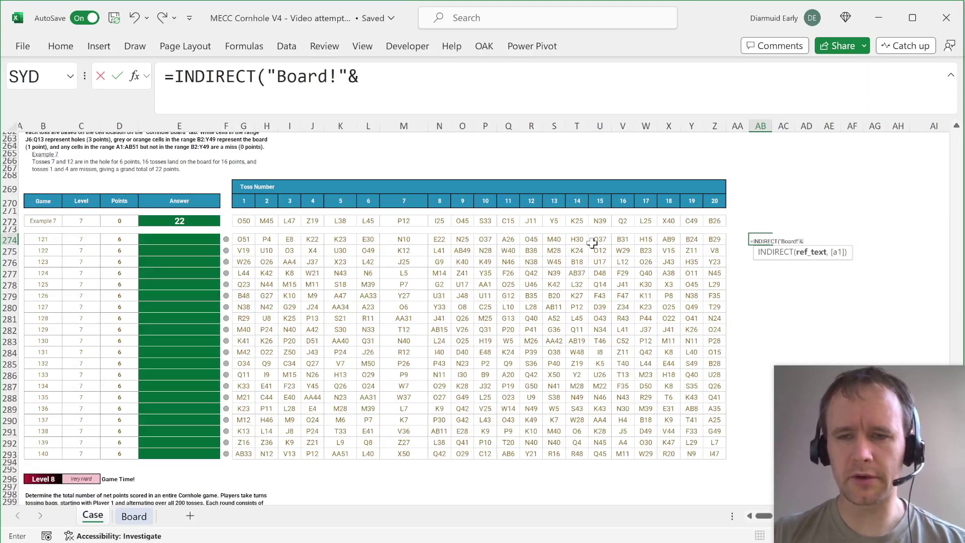
key("Left")
key("Left")
key("ctrl+shift+Left")
type(")")
key("Return")
key("Up")
key("ctrl+shift+Right")
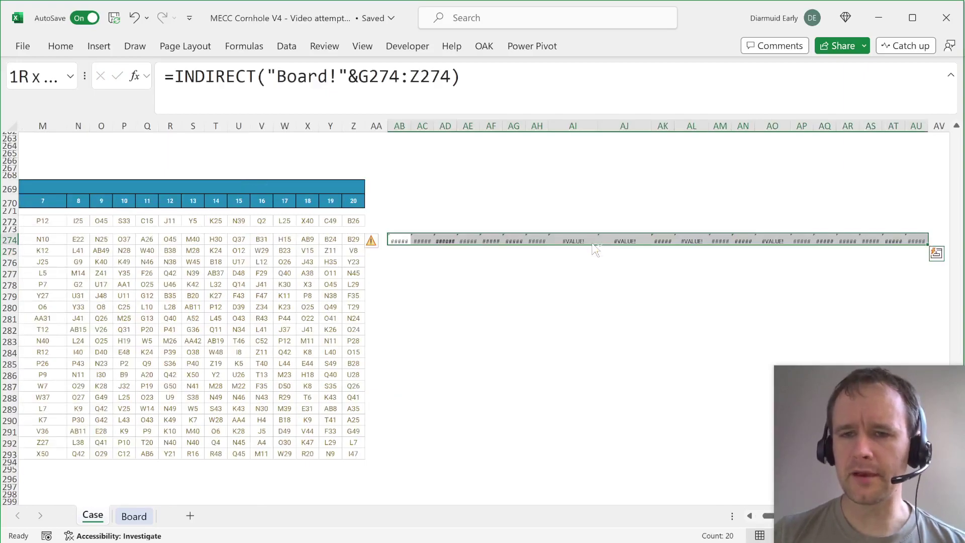
- Wrap the AB274 formula in MAP with SINGLE: =MAP(INDIRECT("Board!"&G274:Z274),SINGLE), and select its spilled row
key("ctrl+shift+Left")
key("ctrl+shift+Left")
key("ctrl+shift+Left")
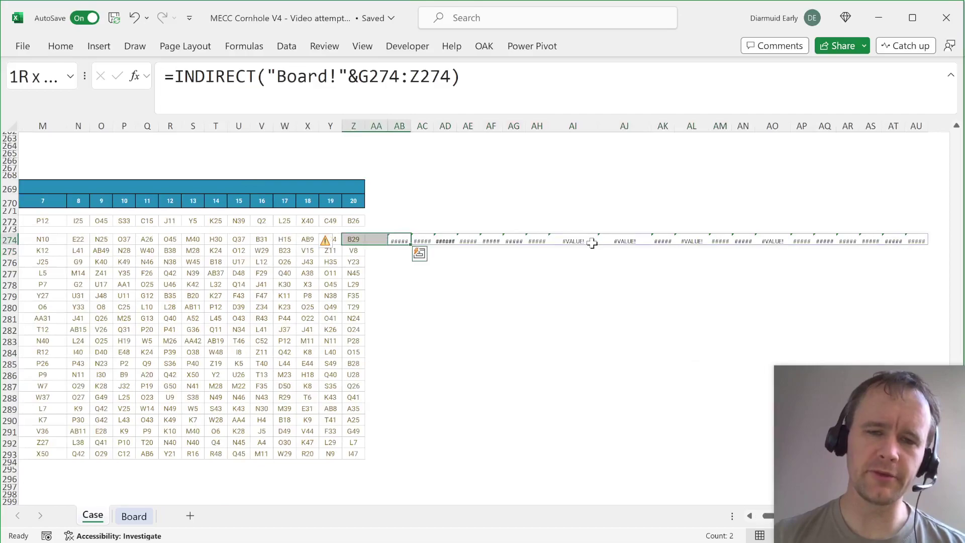
key("ctrl+shift+Right")
key("ctrl+shift+Right")
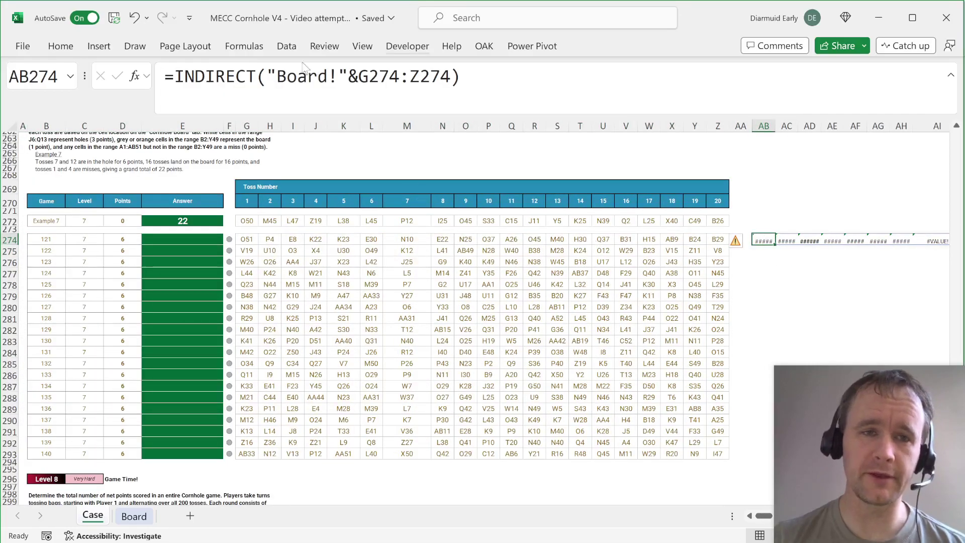
left_click(182, 76)
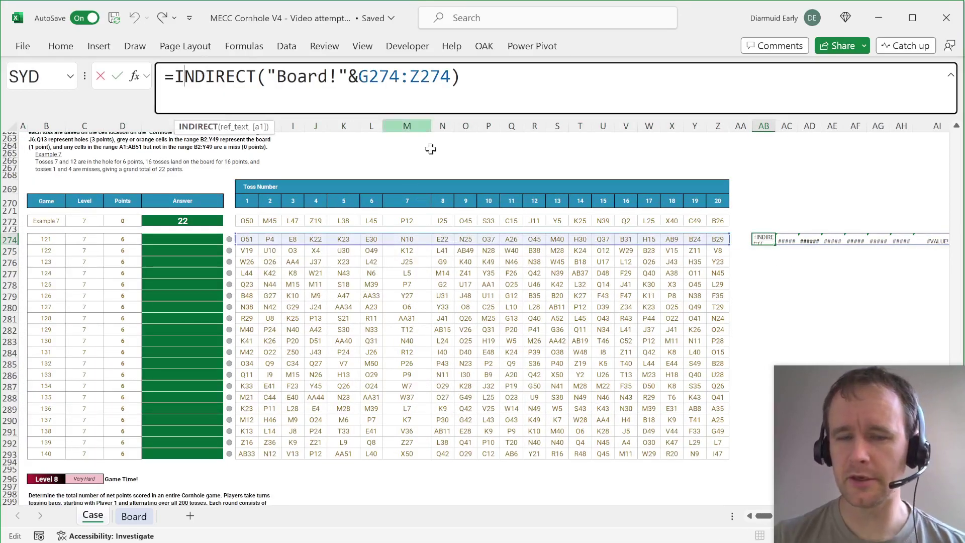
type("map(")
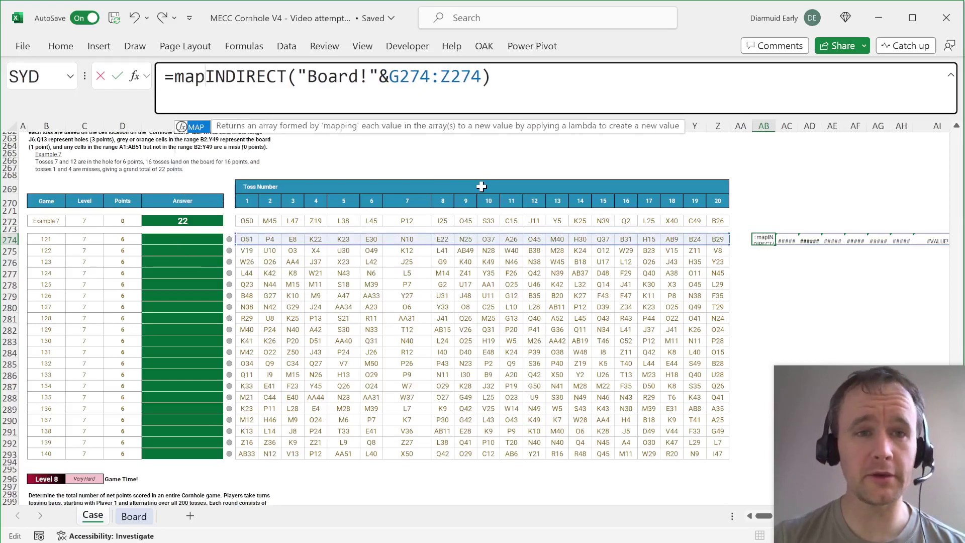
key("End")
type(",single)")
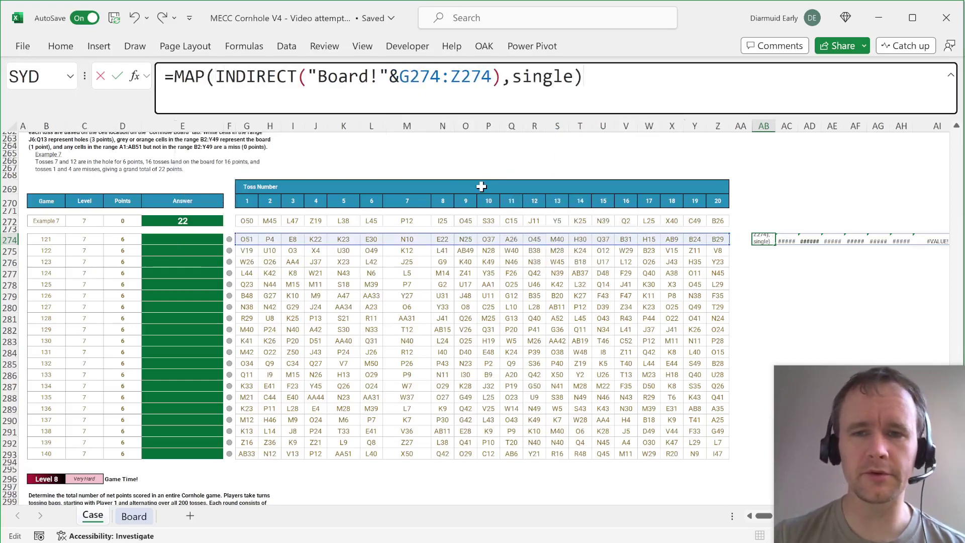
key("Return")
key("Up")
key("ctrl+shift+Right")
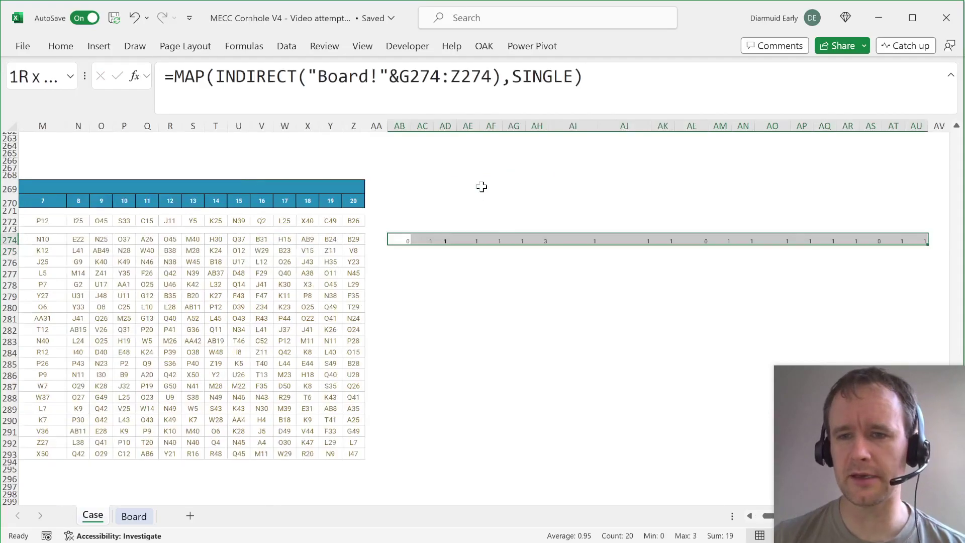
- Compare the toss locations in row 274 with the point values spilled from AB274
key("ctrl+shift+Left")
key("ctrl+Left")
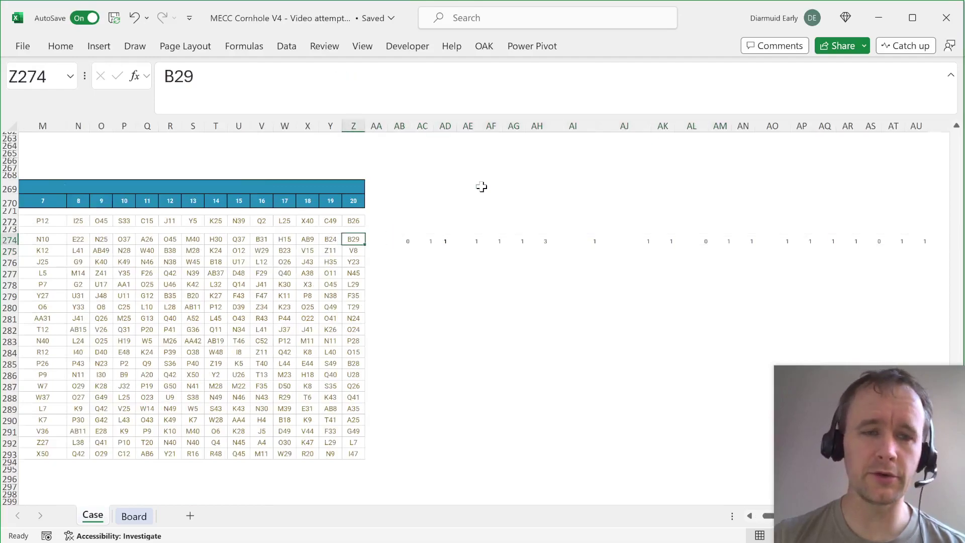
key("ctrl+Left")
key("ctrl+Right")
key("Left")
key("ctrl+Left")
key("Right")
key("ctrl+shift+Right")
key("ctrl+Right")
key("ctrl+Right")
key("ctrl+shift+Right")
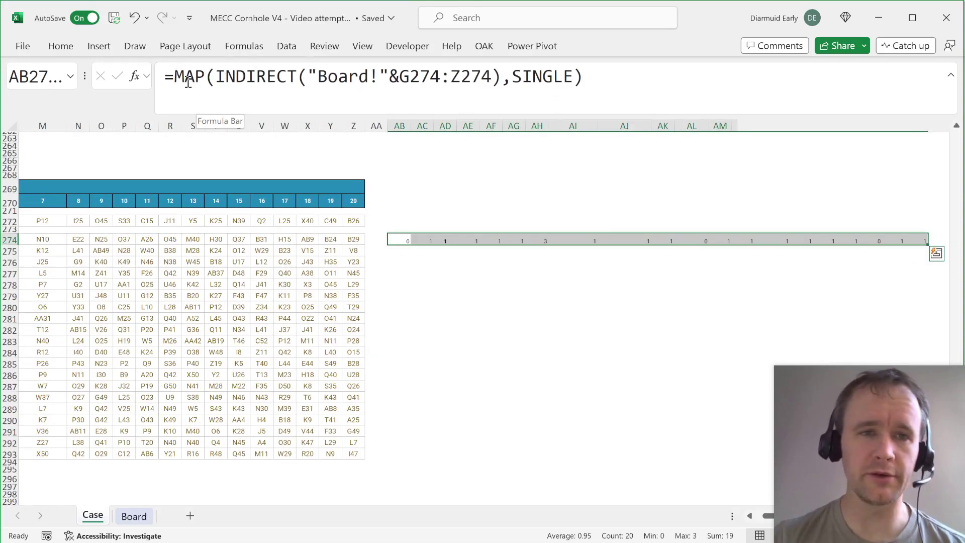
- Replace the MAP and SINGLE wrapper in AB274 with CELL: =CELL("contents",INDIRECT("Board!"&G274:Z274))
left_click(188, 81)
double_click(188, 82)
type("cell(d")
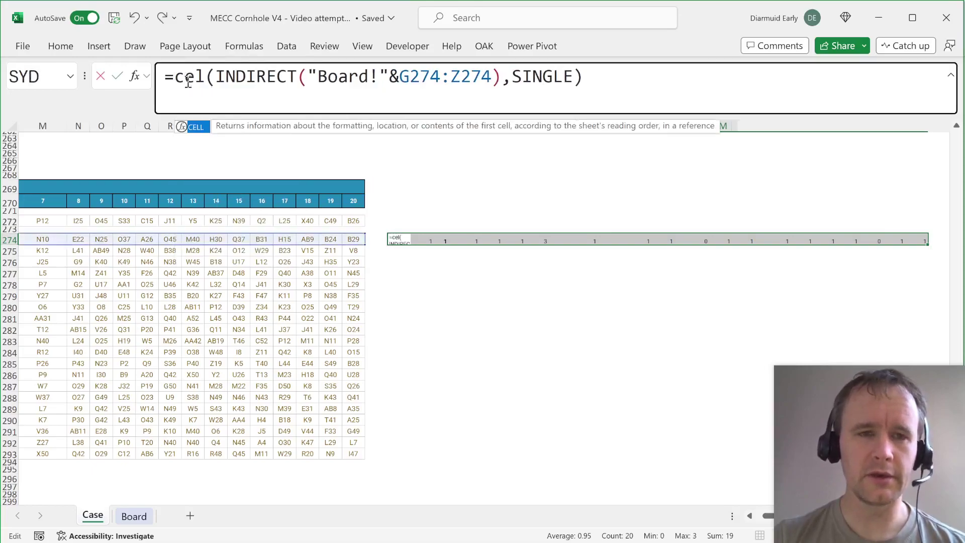
type(",")
key("Left")
type("d")
key("BackSpace")
key("Down")
key("Down")
key("Down")
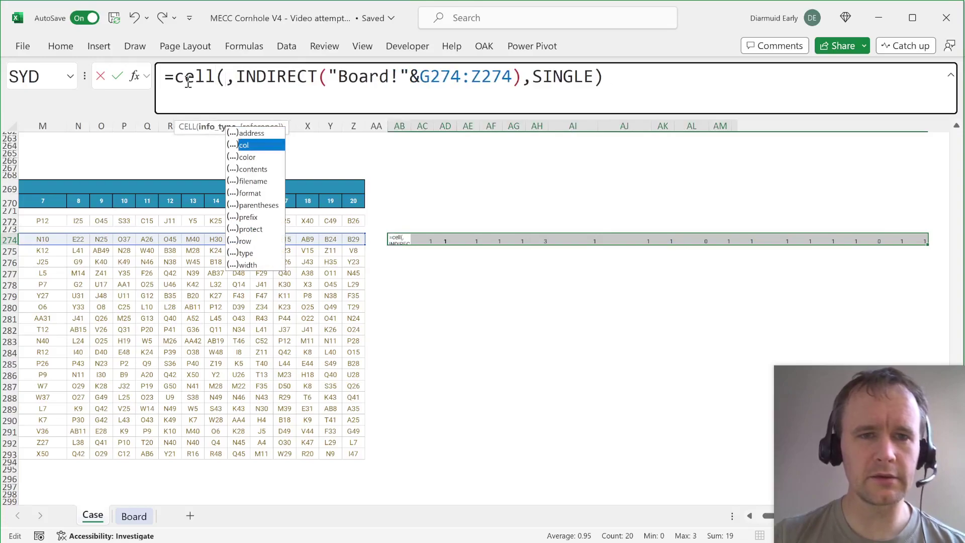
key("Tab")
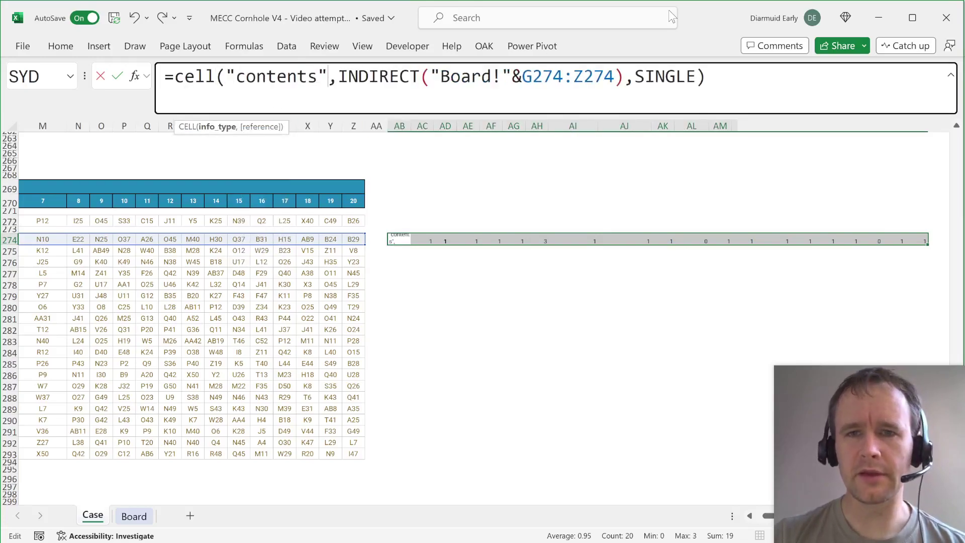
left_click_drag(625, 74, 697, 65)
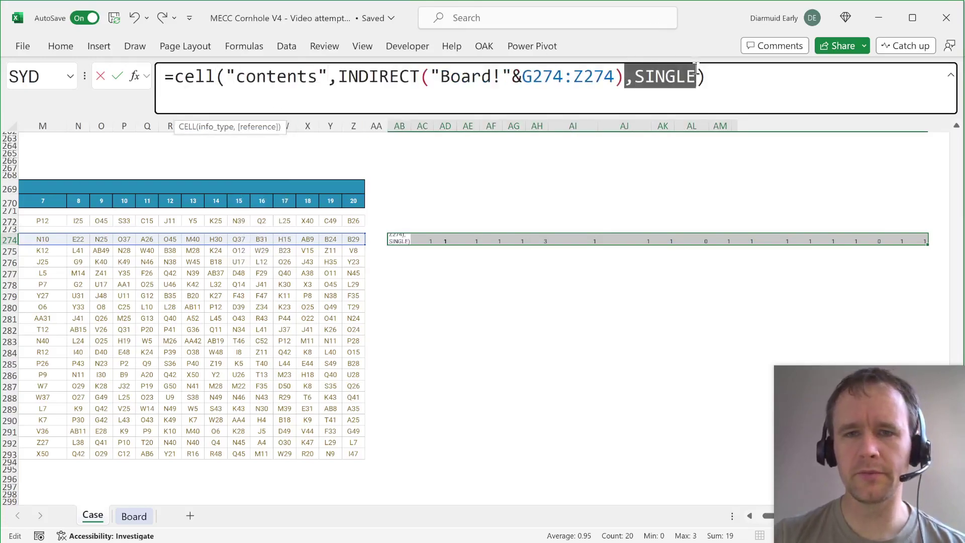
key("BackSpace")
key("ctrl+Return")
key("Up")
key("Down")
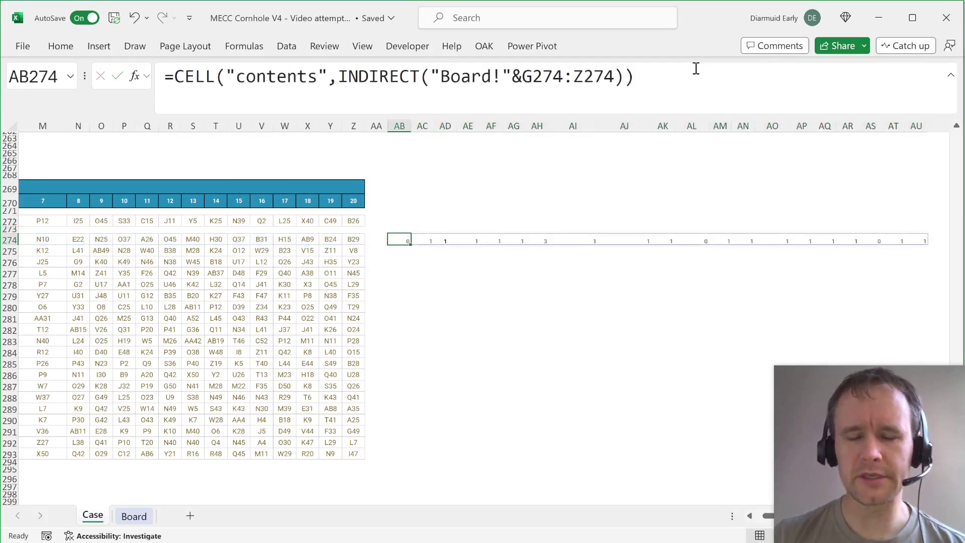
- Review the row spilled by the CELL formula in AB274 against the tosses of game 121
key("ctrl+shift+Right")
key("ctrl+Left")
key("ctrl+Left")
key("ctrl+Left")
key("ctrl+Left")
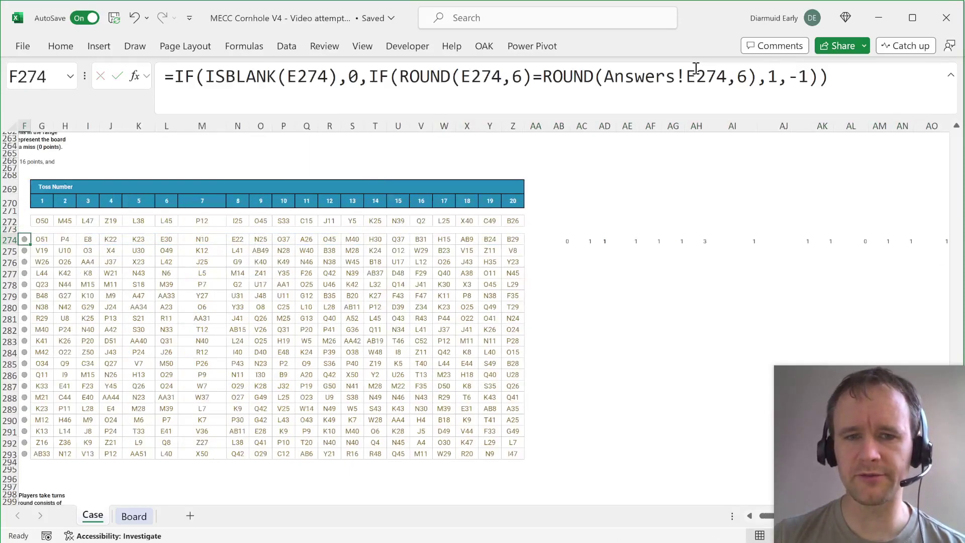
key("ctrl+Right")
key("ctrl+Right")
key("ctrl+Right")
key("ctrl+Right")
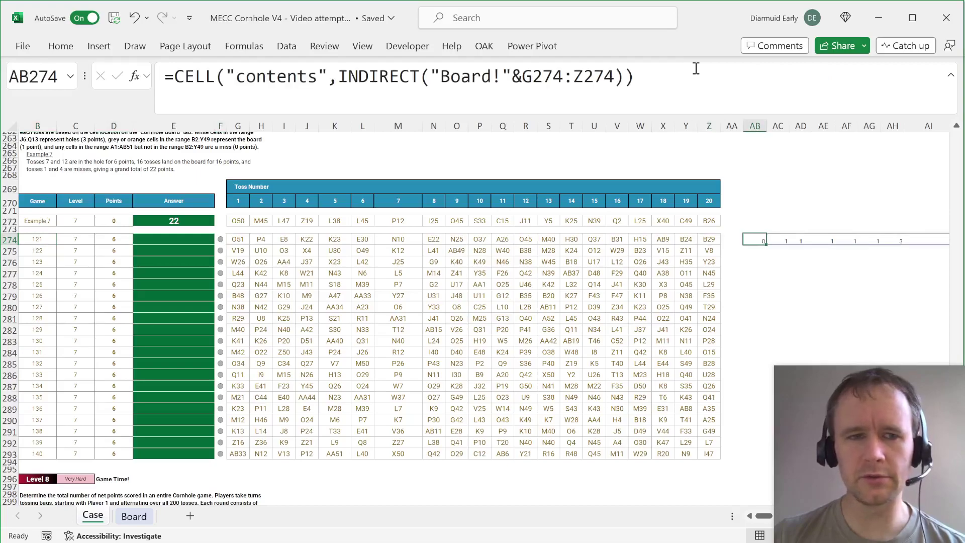
- Copy the CELL formula from AB274 to AB272 to test it on the Example 7 tosses
key("ctrl+c")
key("Up")
key("Up")
key("ctrl+v")
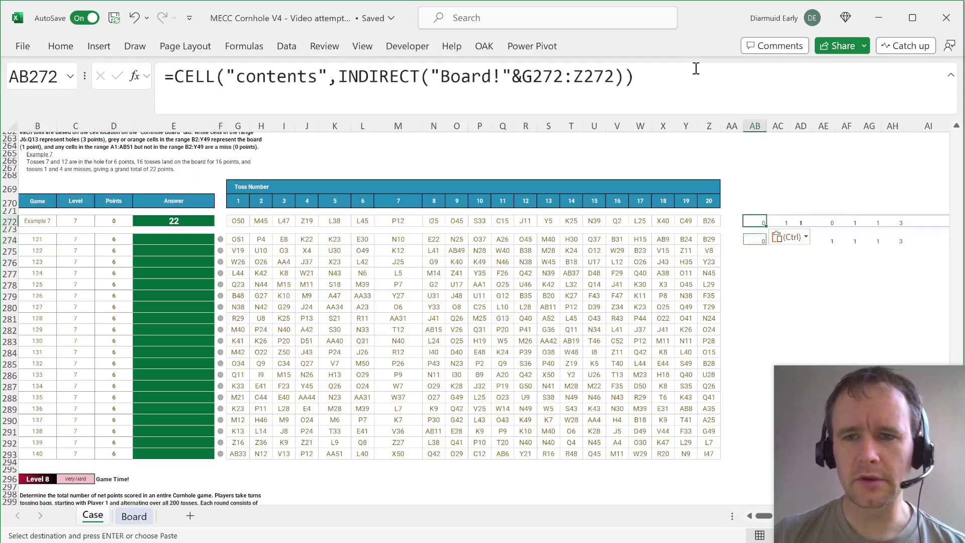
- Check the Example 7 point values spilled from AB272 against the toss locations in row 272
key("ctrl+Right")
key("Left")
key("Left")
key("Left")
key("Left")
key("Left")
key("Left")
key("Left")
key("Left")
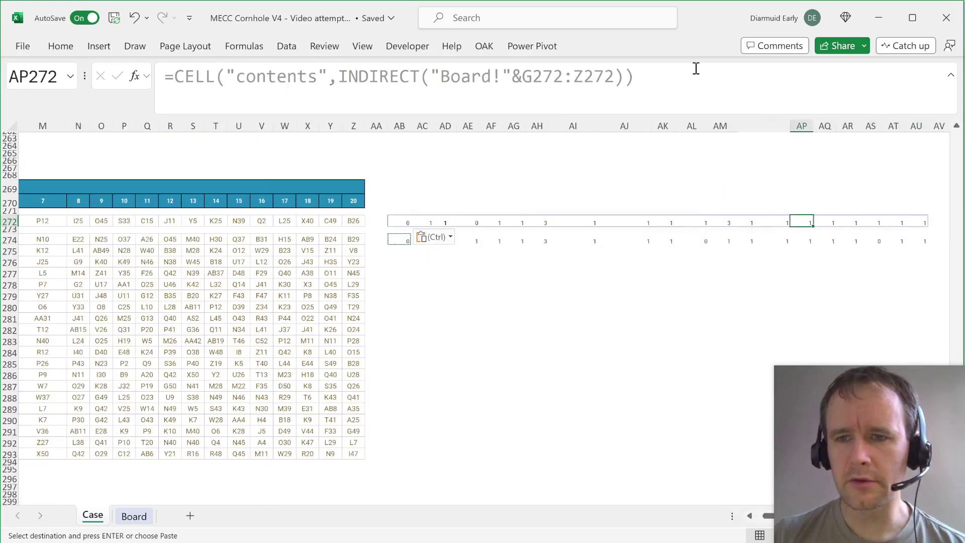
key("ctrl+Left")
key("ctrl+shift+Right")
key("ctrl+Left")
key("ctrl+Left")
key("ctrl+Left")
key("ctrl+Left")
key("ctrl+Right")
key("ctrl+Right")
key("ctrl+Right")
key("ctrl+Right")
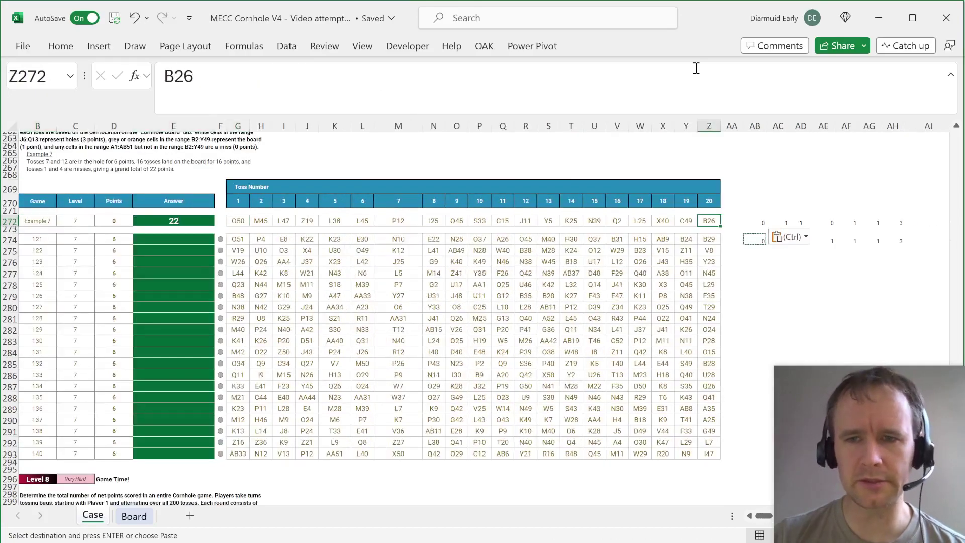
- Wrap the AB274 formula in SUM: =SUM(CELL("contents",INDIRECT("Board!"&G274:Z274)))
key("Down")
key("Down")
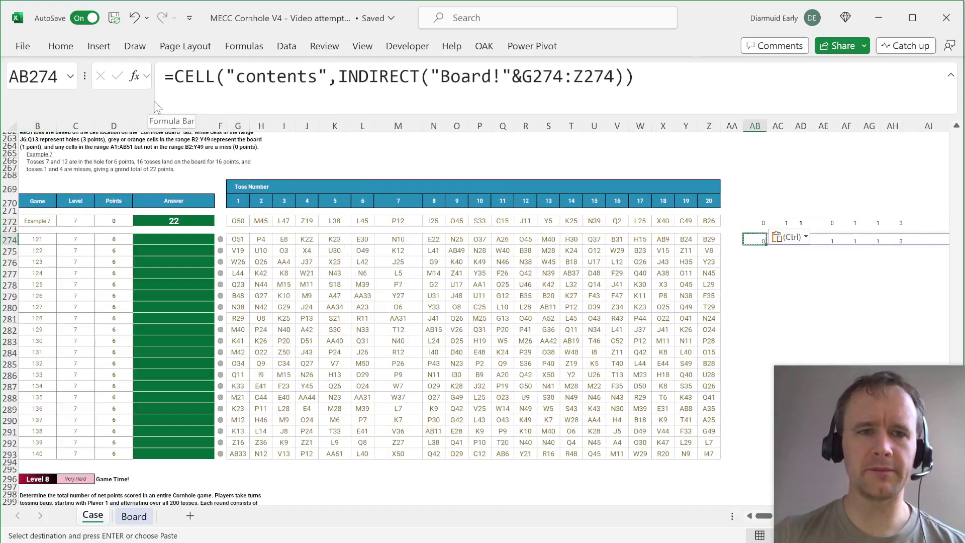
left_click(172, 77)
type("sum")
key("Tab")
key("End")
type(")")
key("ctrl+Return")
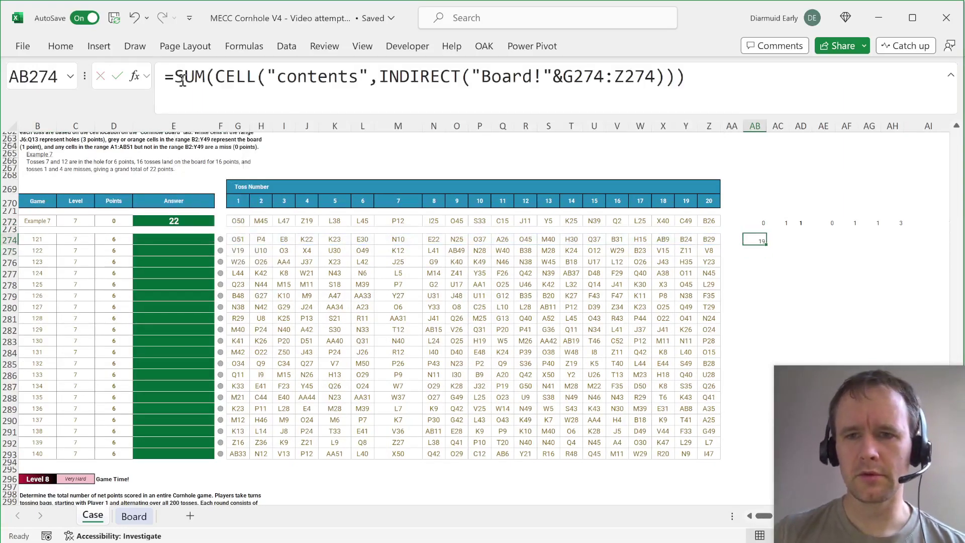
- Cut the SUM formula text out of AB274 and delete the test formula in AB272
left_click(705, 70)
key("shift+Home")
key("Delete")
key("shift+Return")
key("Up")
key("Delete")
- Paste the SUM formula into answer cell E274 and fill the Level 7 answers through E293
key("Down")
key("Down")
key("ctrl+Left")
key("ctrl+Left")
key("Left")
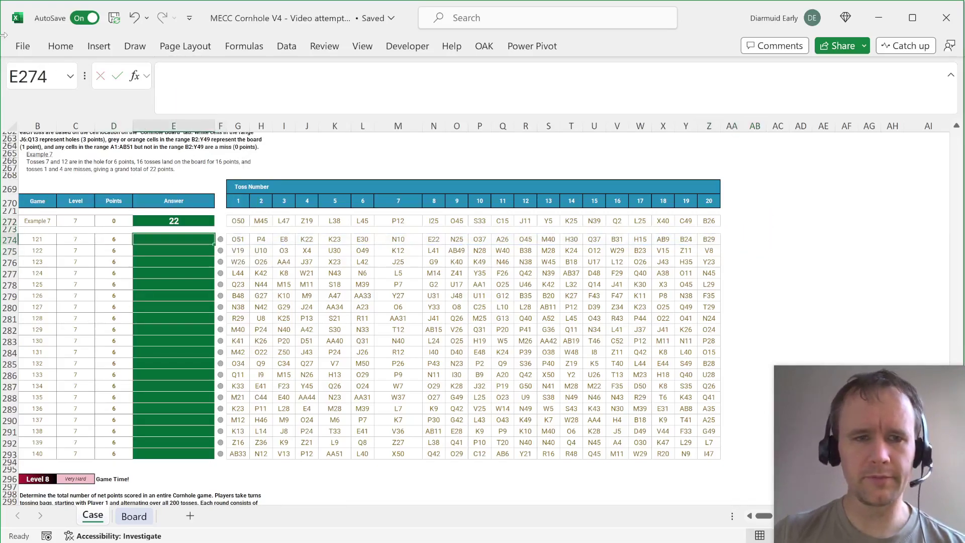
key("ctrl+v")
key("Down")
key("Left")
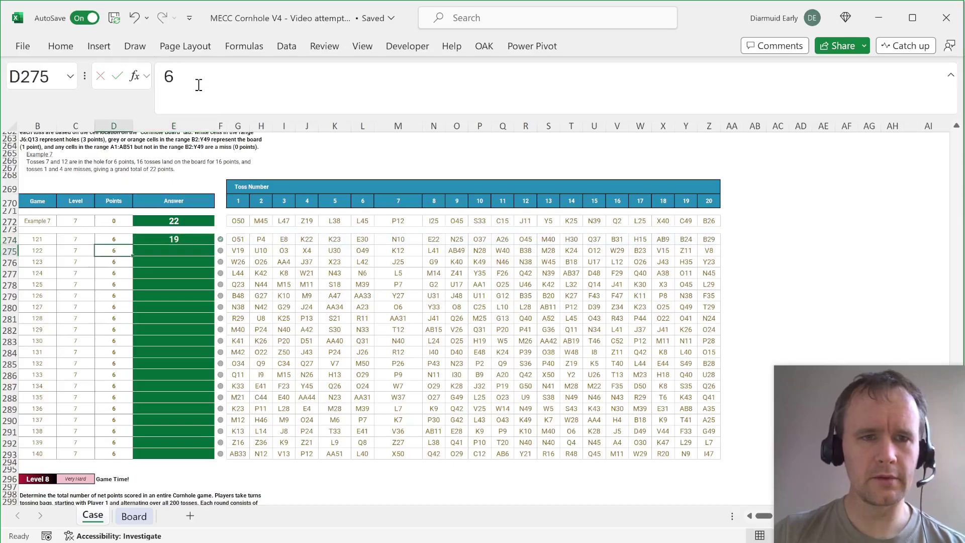
key("ctrl+Down")
key("Right")
key("ctrl+shift+Up")
key("ctrl+v")
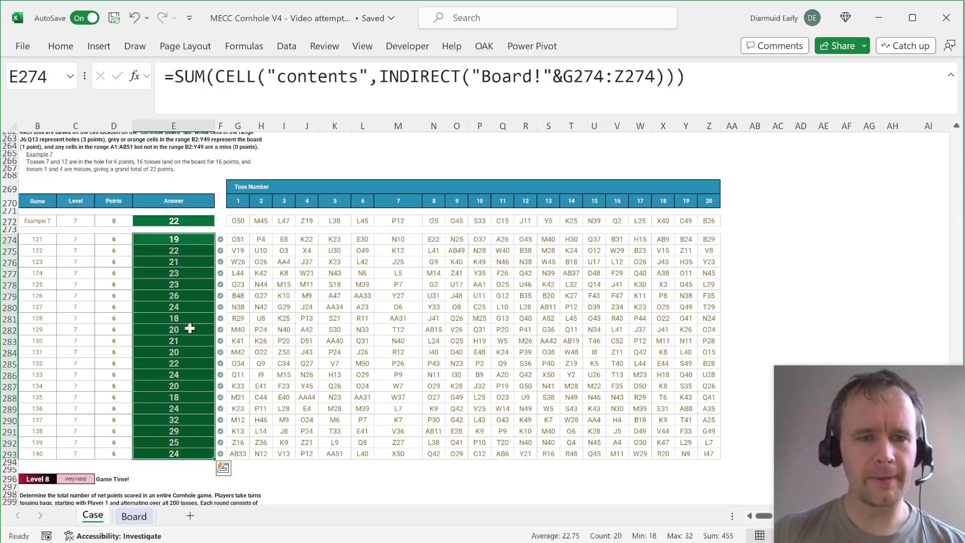
- Enter =INDIRECT("Board!"&G312:GX312) in GZ312, beside the Level 8 example tosses
scroll(181, 327, "down", 8)
scroll(182, 328, "down", 2)
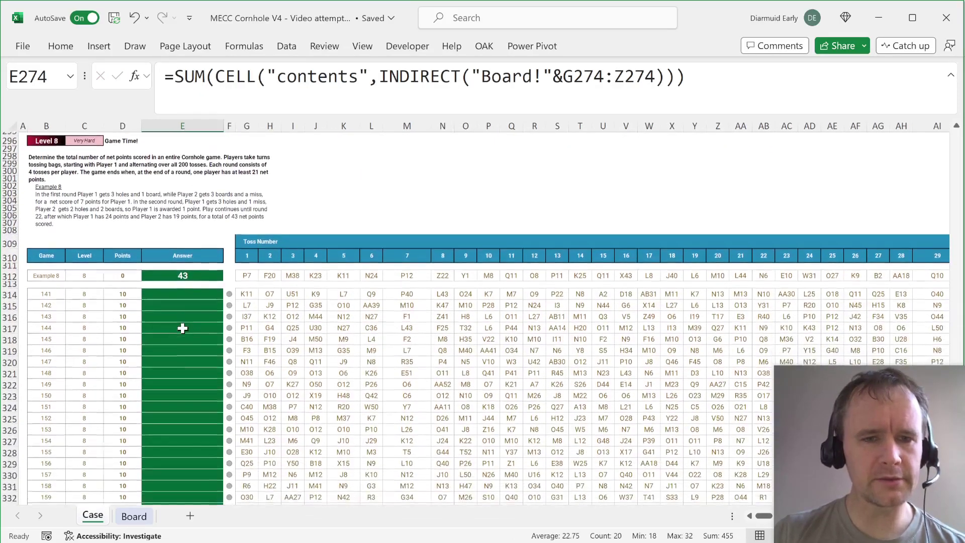
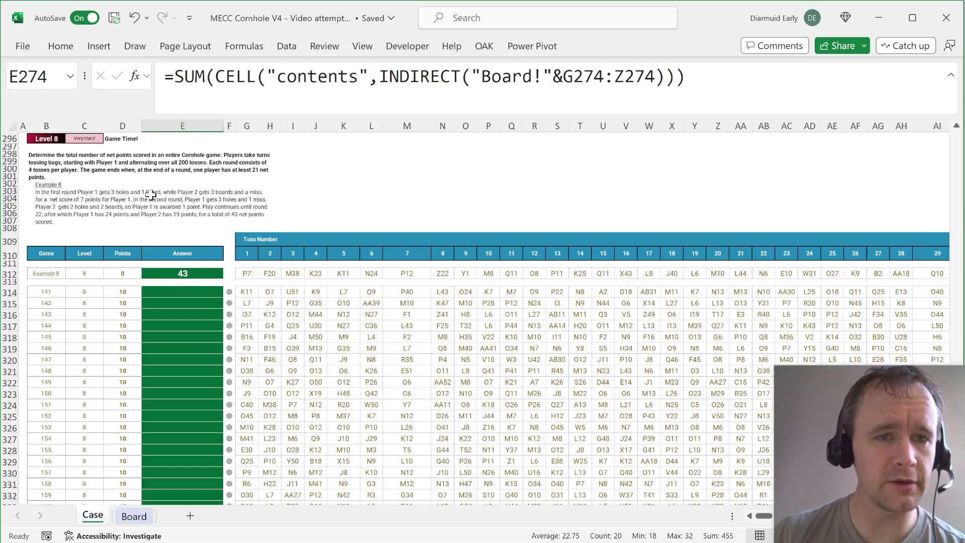
left_click(263, 282)
left_click(263, 276)
key("ctrl+Right")
key("Right")
key("Right")
key("Right")
key("Left")
type("=indi")
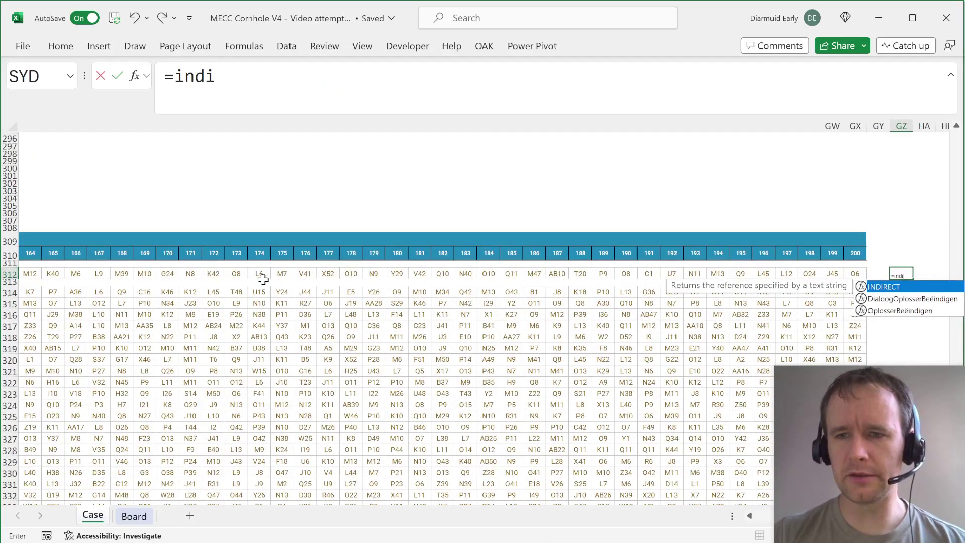
key("Tab")
type("\"Boar")
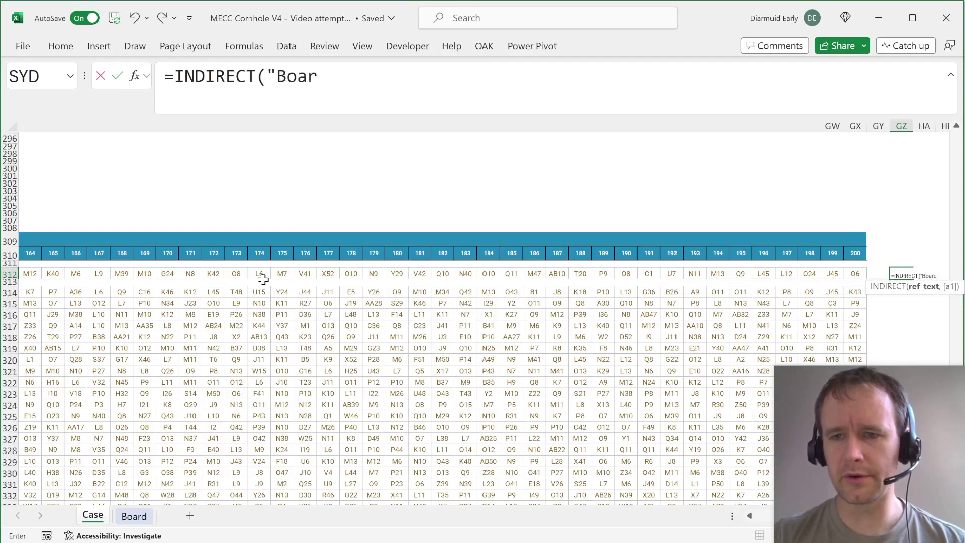
type("d!\"&")
key("Left")
key("Left")
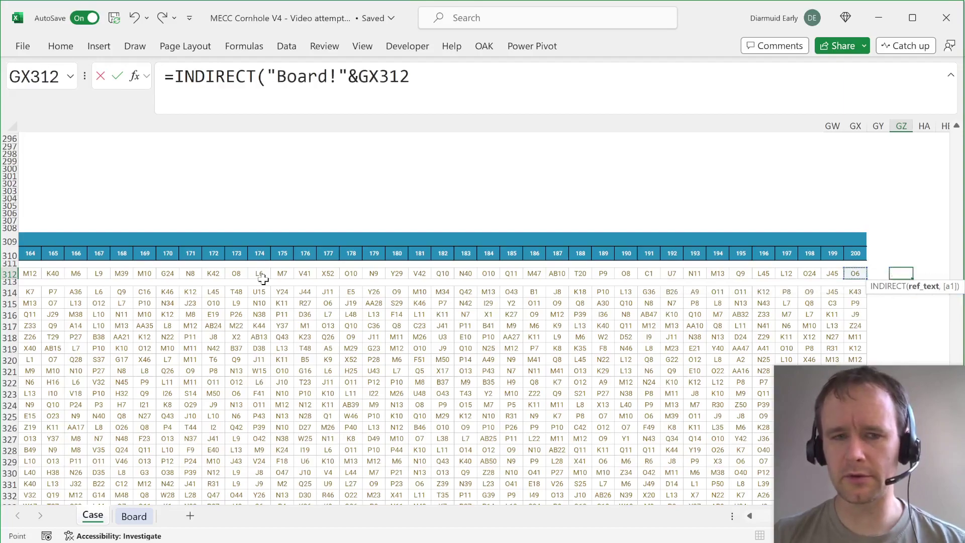
key("ctrl+shift+Left")
type(")")
key("ctrl+Return")
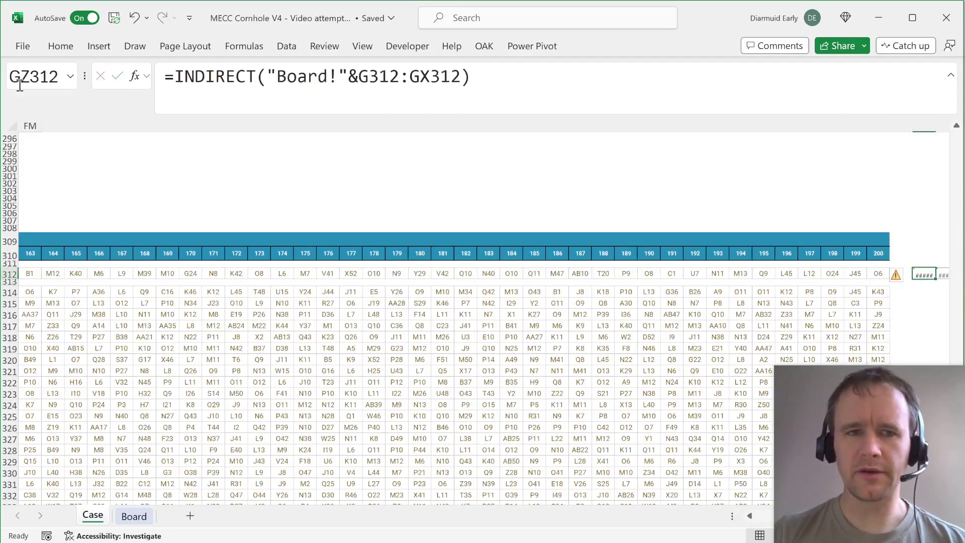
- Wrap the GZ312 formula in MAP with SINGLE: =MAP(INDIRECT("Board!"&G312:GX312),SINGLE)
left_click(174, 79)
type("map")
key("Tab")
key("End")
type(",single")
key("BackSpace")
key("BackSpace")
type("gle()")
key("Return")
key("Return")
key("BackSpace")
key("Return")
- Wrap the GZ312 formula in WRAPROWS with a wrap count of 2 to split the tosses by player
key("ctrl+shift+Left")
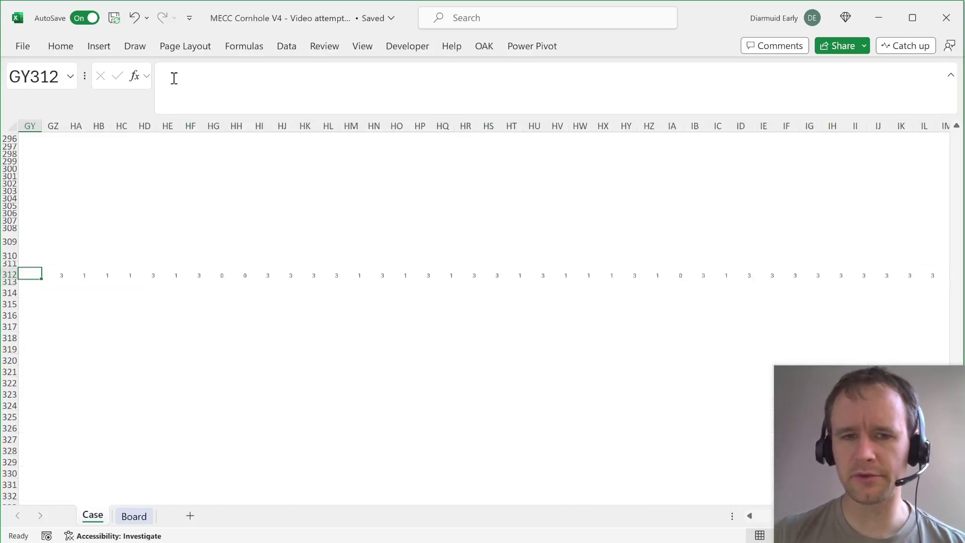
key("Left")
key("ctrl+shift+Left")
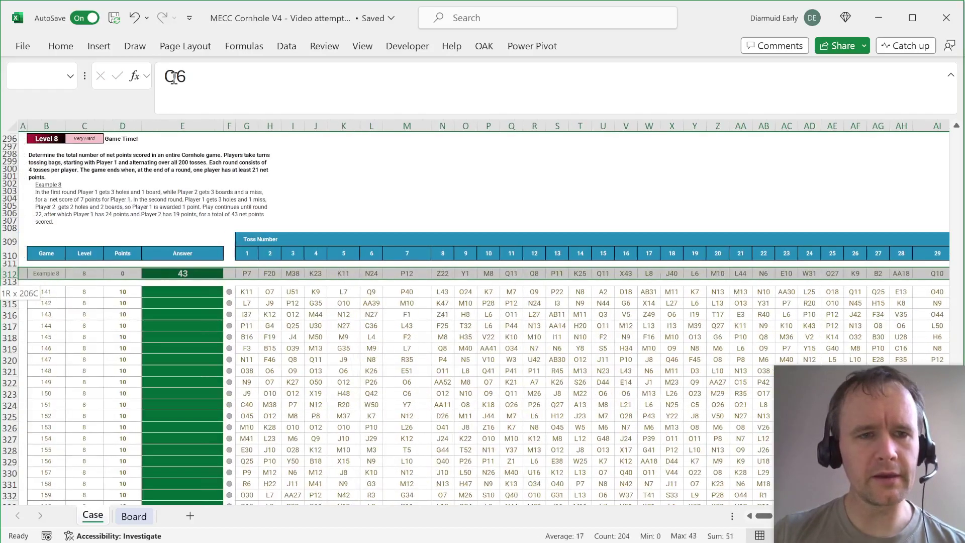
key("ctrl+Right")
key("Left")
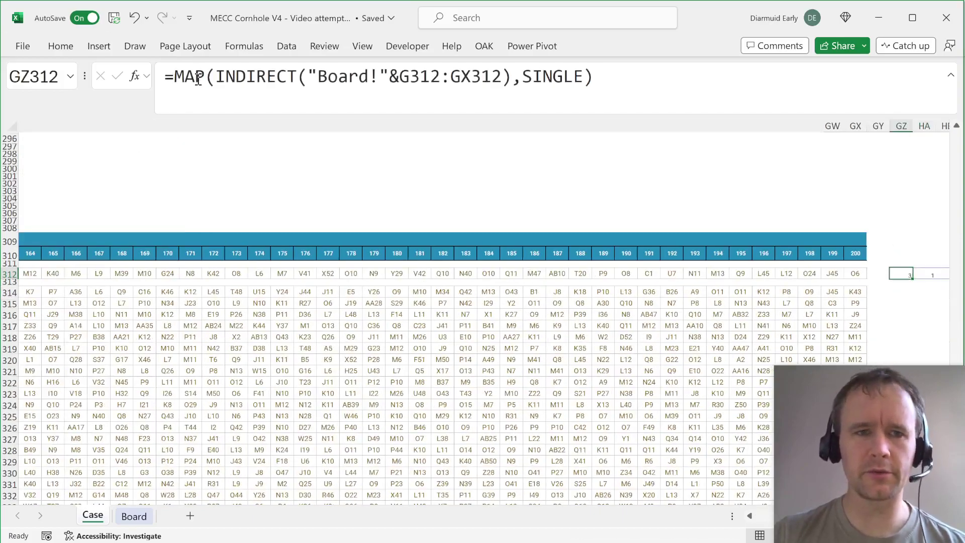
left_click(172, 74)
type("wrapr")
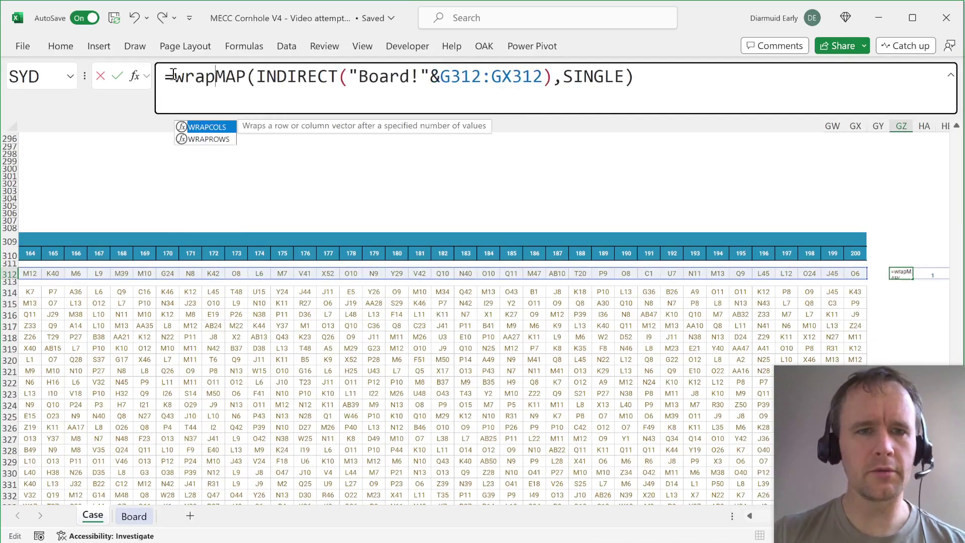
key("Tab")
type(",2)")
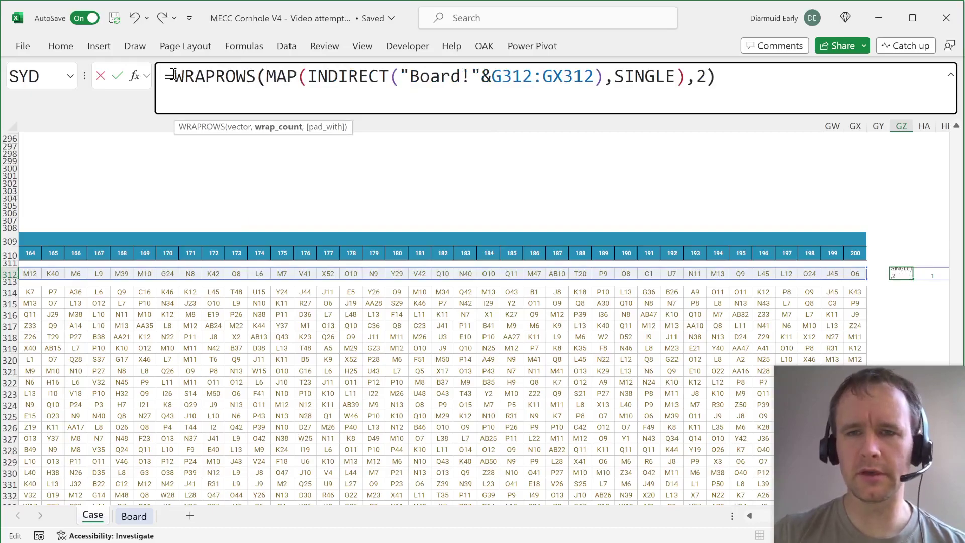
key("Return")
key("Up")
key("Right")
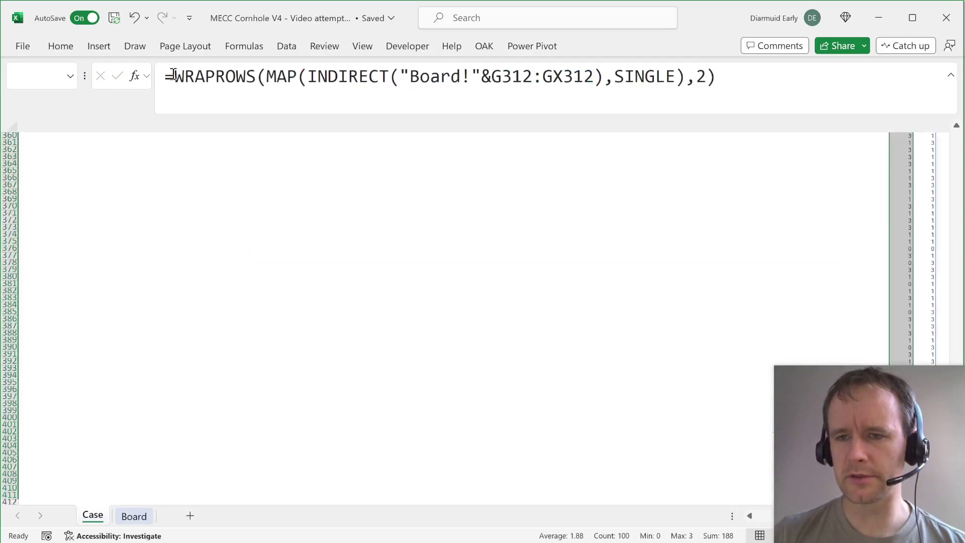
- Multiply the WRAPROWS result in GZ312 by {1,-1} so that Player 2's points count as negative
key("Right")
key("Up")
key("Down")
key("Down")
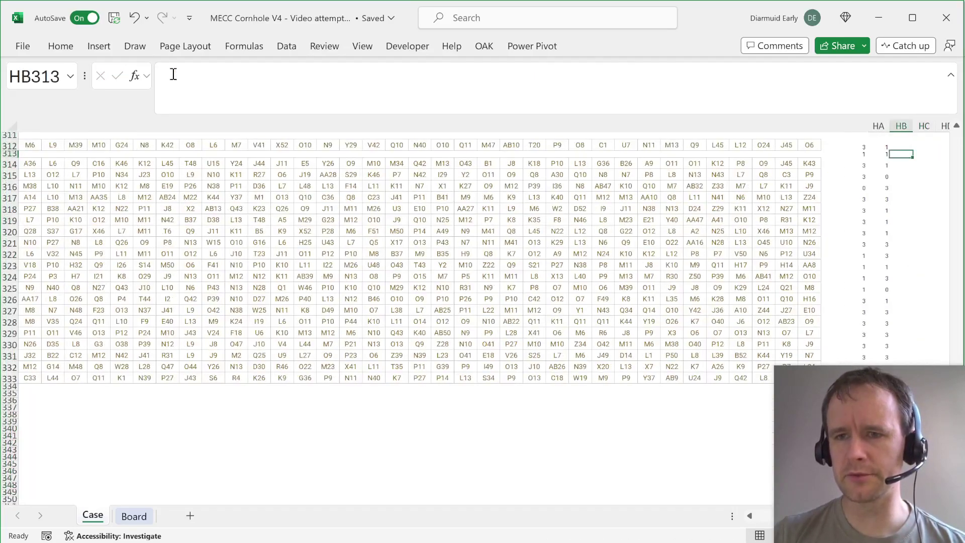
key("Up")
key("Left")
key("Left")
left_click(740, 73)
type("(")
type("{1,-1}")
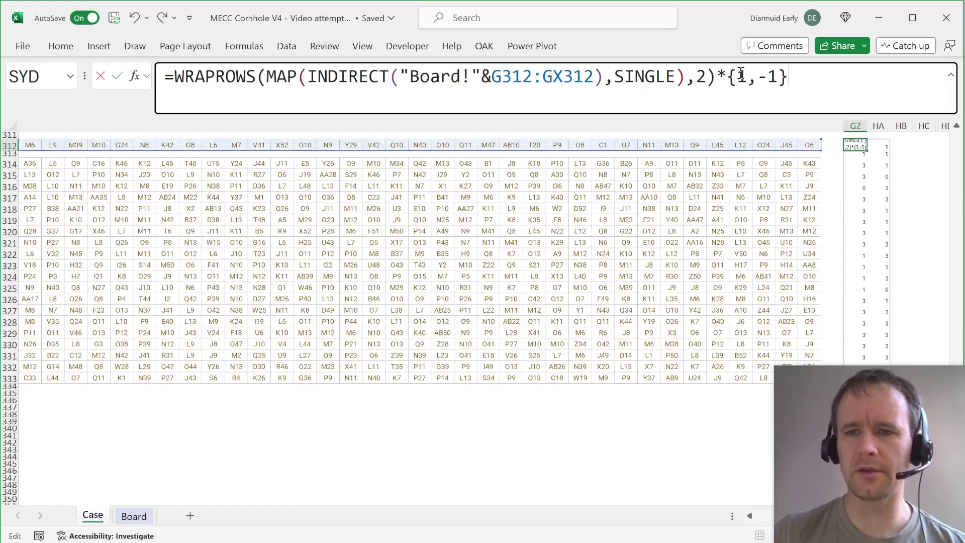
key("Return")
key("Up")
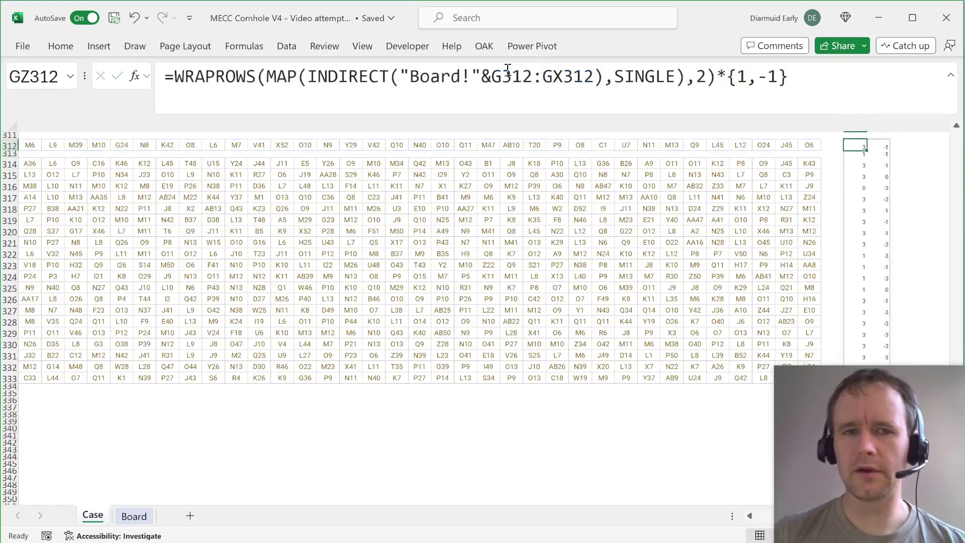
- Wrap the GZ312 formula in BYROW with SUM to net each pair of tosses
left_click(176, 78)
type("byro")
key("Tab")
key("End")
key("Return")
key("Up")
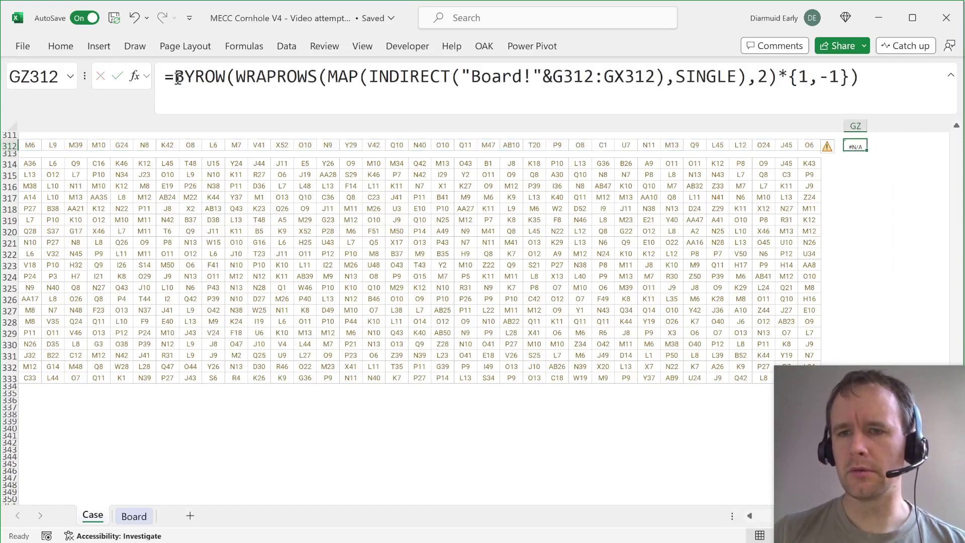
left_click(852, 77)
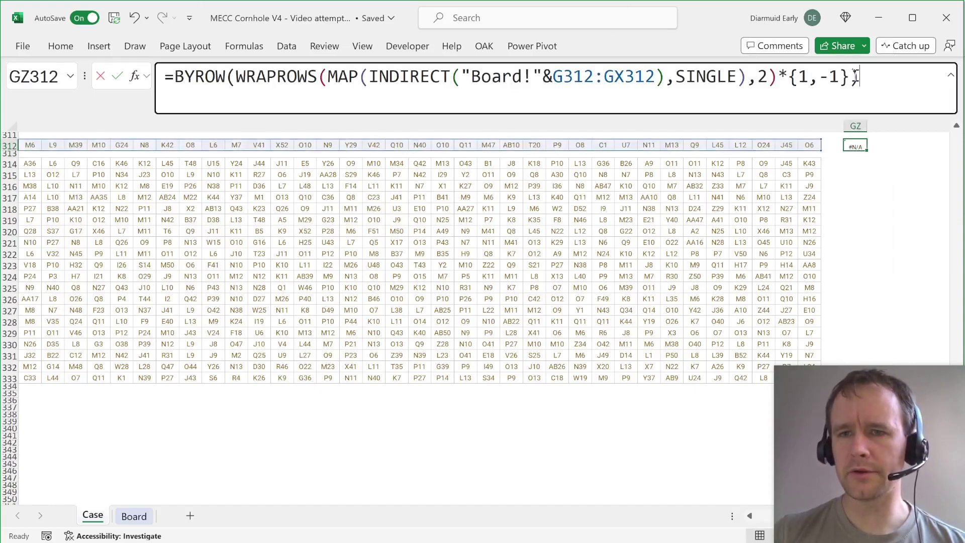
type(",sum")
key("Return")
key("Up")
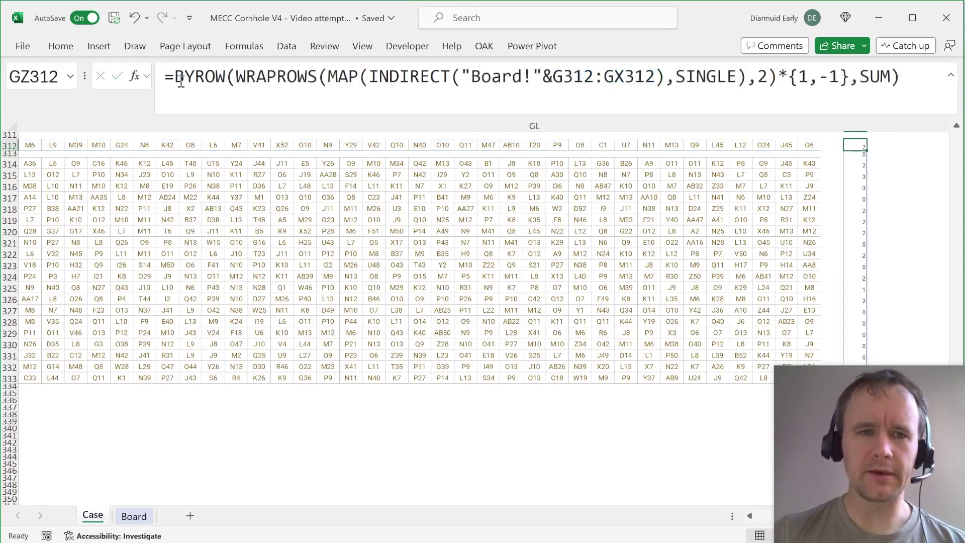
- Wrap the GZ312 formula in WRAPCOLS with a wrap count of 4 to put each round in its own column
left_click(175, 81)
type("wrap")
key("Tab")
key("ctrl+End")
type(",")
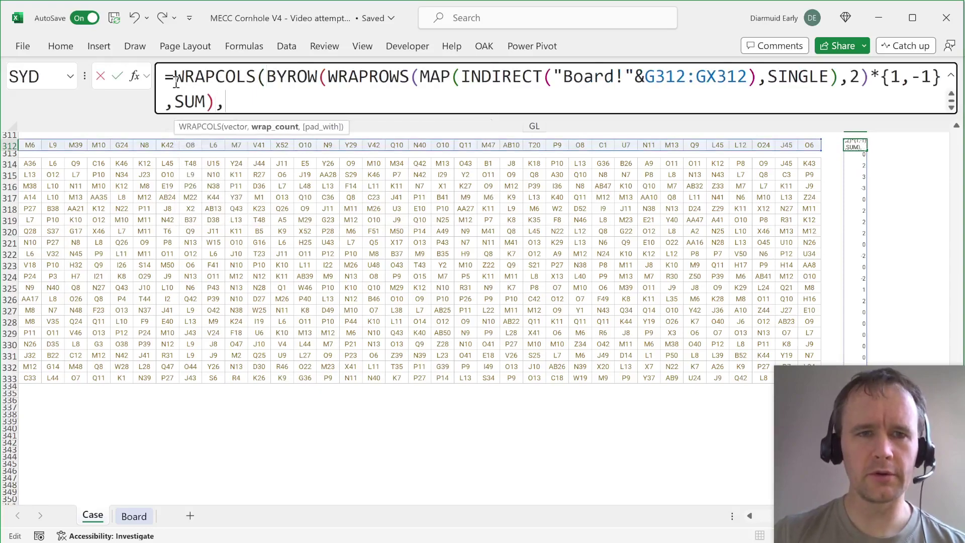
type("4)")
key("Return")
key("Up")
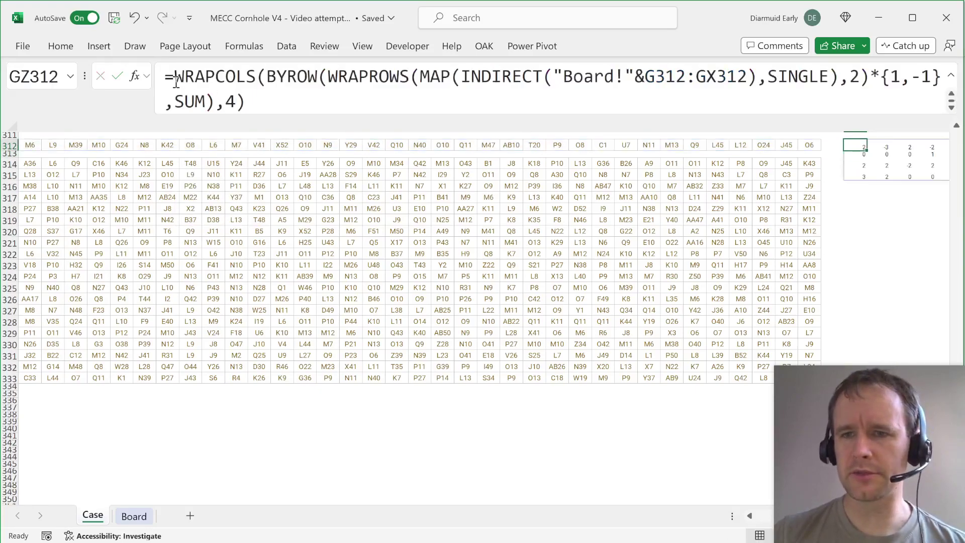
- Review the Level 8 rules and Example 8, and check the full width of the spilled round columns beside toss 200
key("Up")
key("Home")
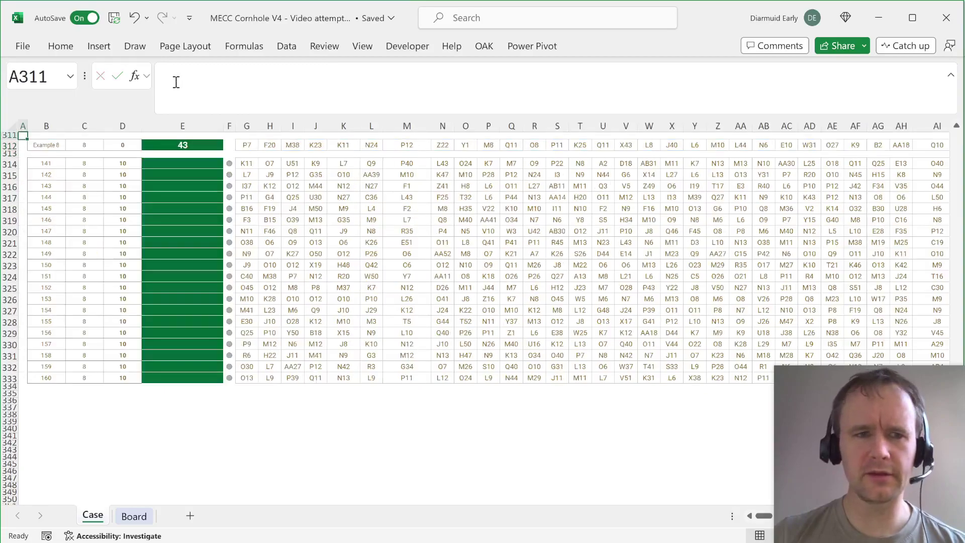
scroll(169, 252, "up", 6)
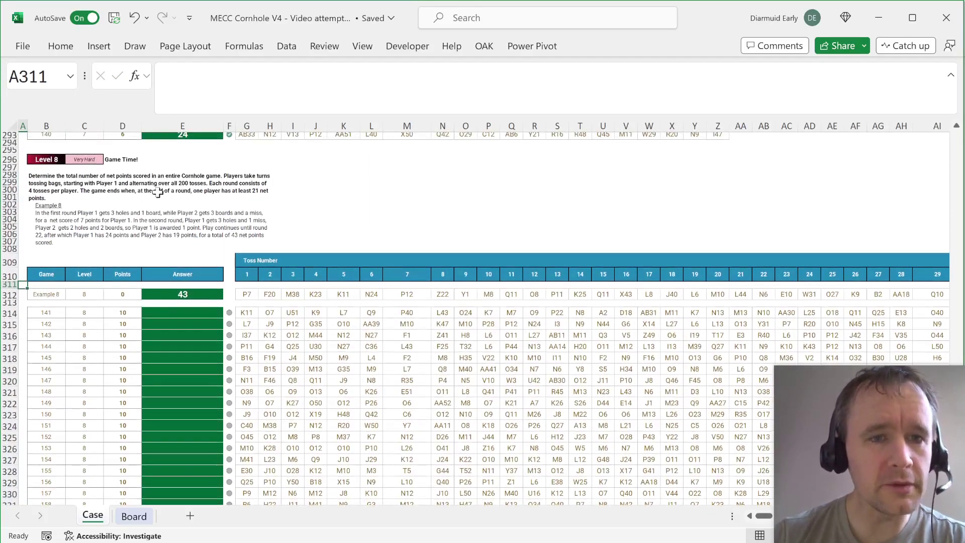
left_click(273, 291)
key("ctrl+Right")
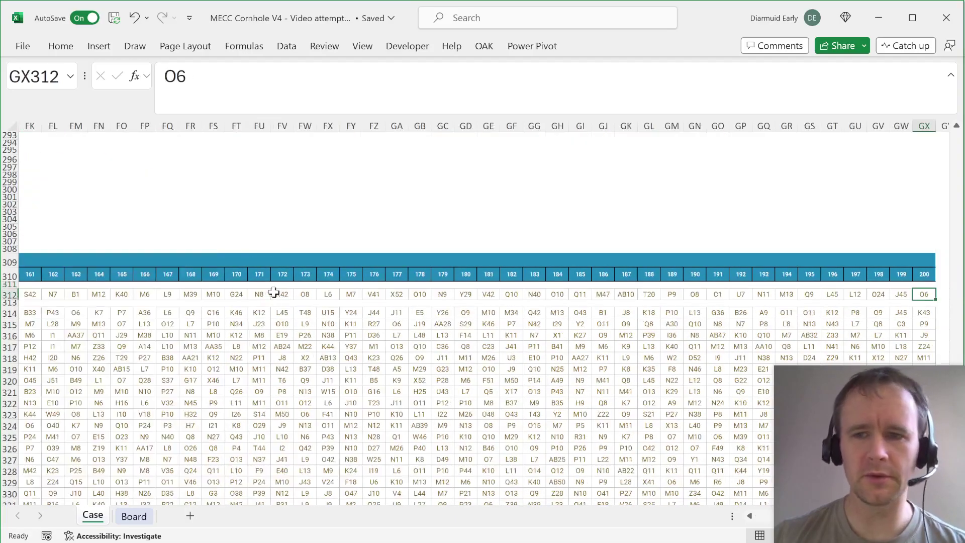
key("Right")
key("ctrl+Right")
key("Right")
key("Right")
key("Right")
key("Right")
key("Right")
key("Right")
key("Right")
key("Right")
key("Right")
key("Right")
key("Right")
key("Right")
key("Right")
key("Right")
key("Right")
key("Right")
key("Right")
key("Right")
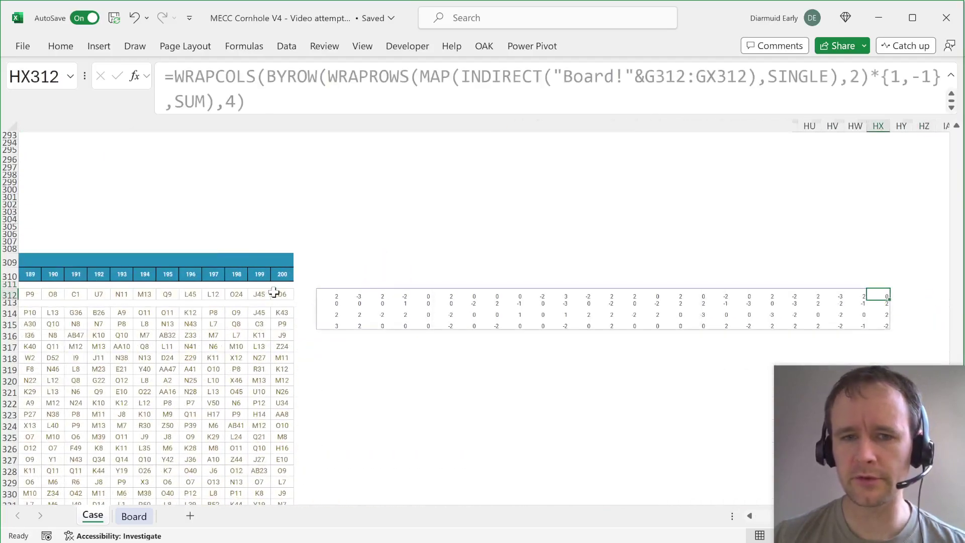
key("ctrl+Left")
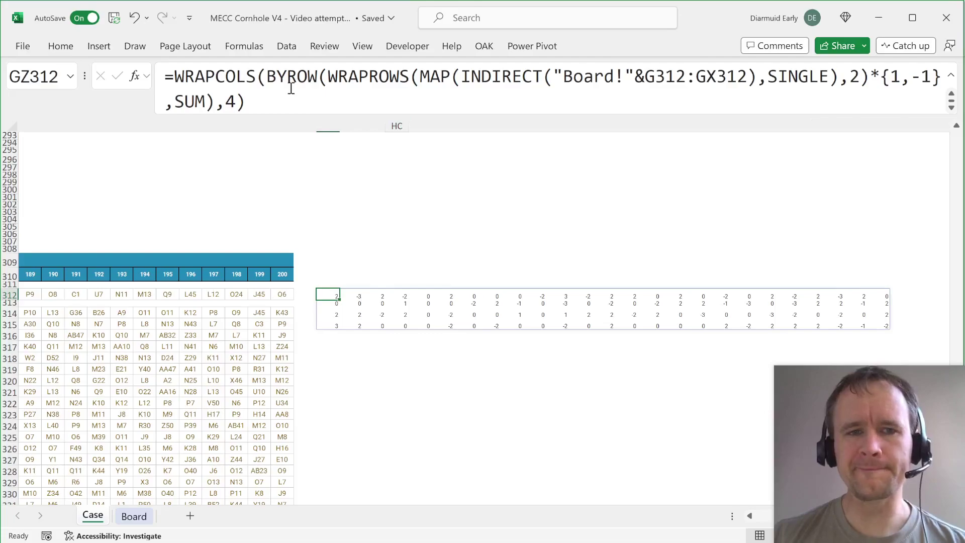
- Wrap the GZ312 formula in BYCOL with SUM to get the net score per round, and check the spilled row
left_click(256, 65)
type("byco")
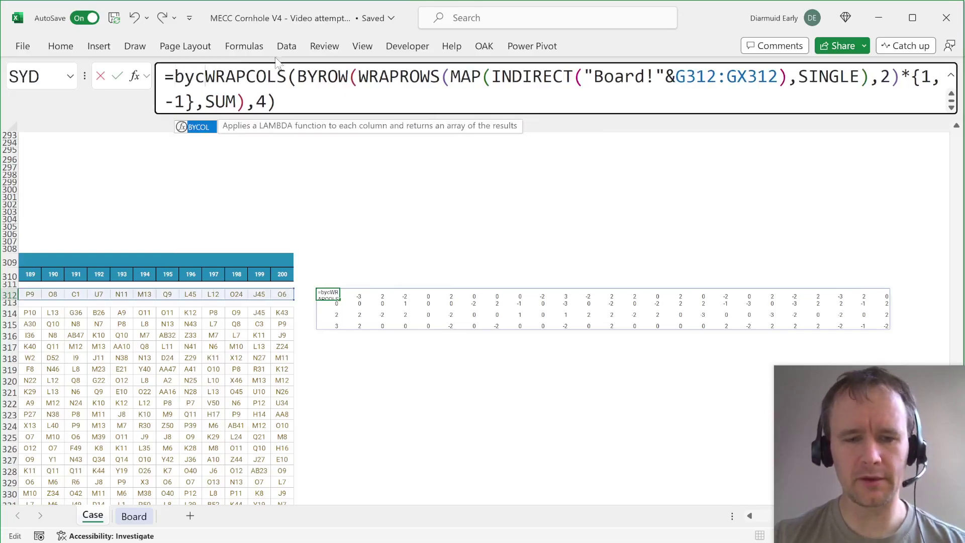
key("Tab")
key("ctrl+End")
type(",sum)")
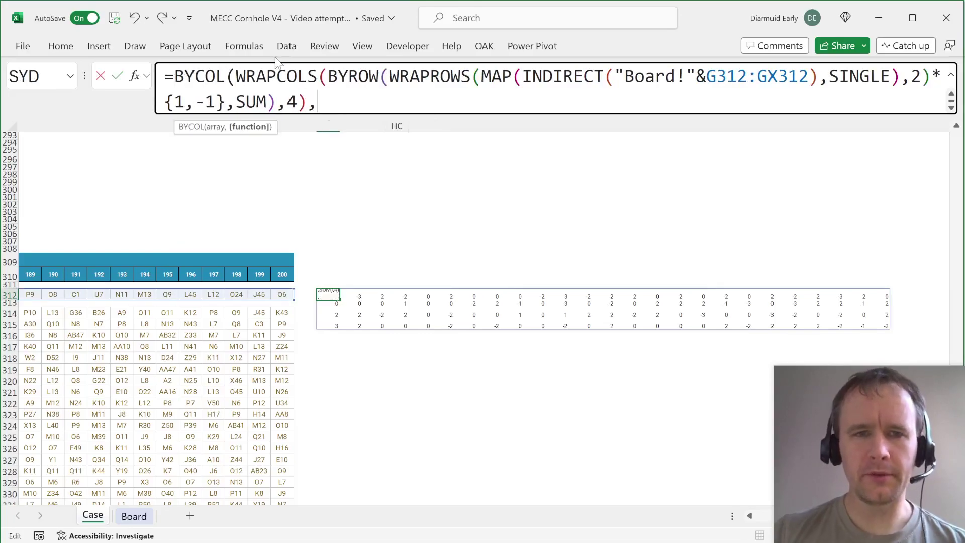
key("Return")
key("Up")
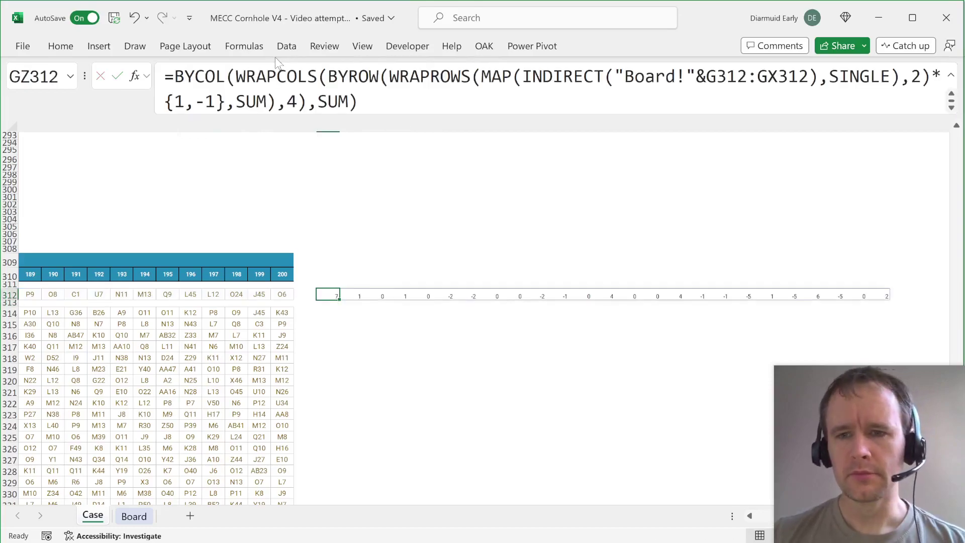
key("ctrl+shift+Right")
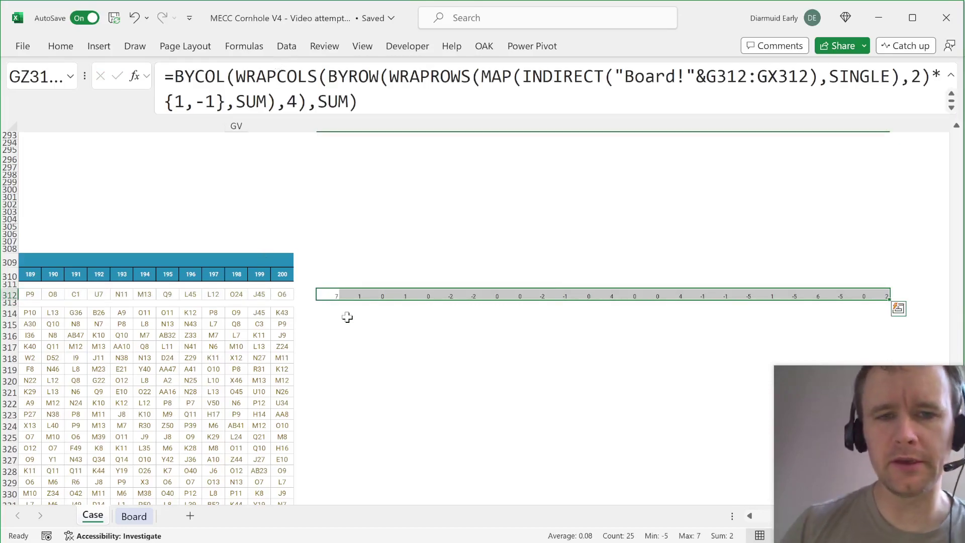
left_click(330, 295)
left_click(450, 297)
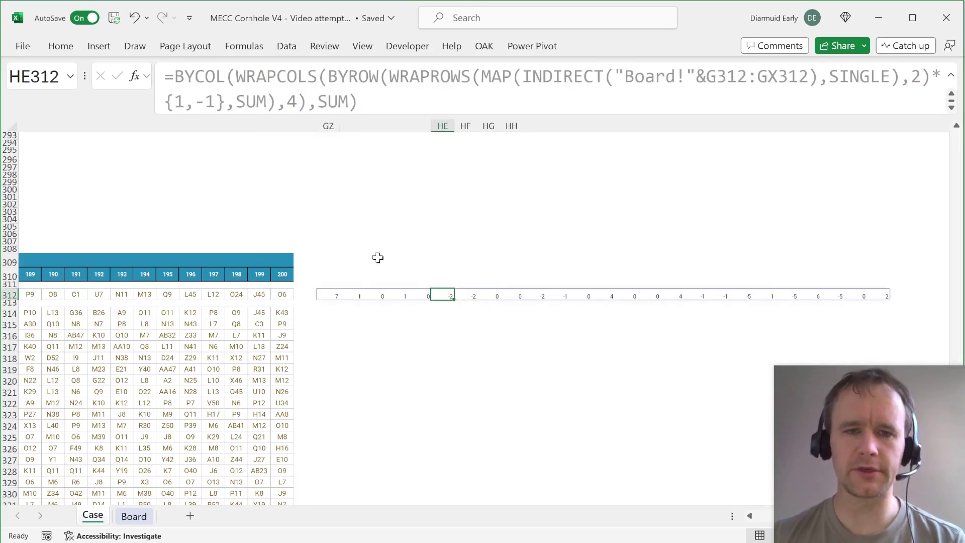
- Wrap the GZ312 formula in LET with the name rndScores after the BYCOL expression, and add a new line in an enlarged formula bar
left_click(327, 293)
left_click(171, 77)
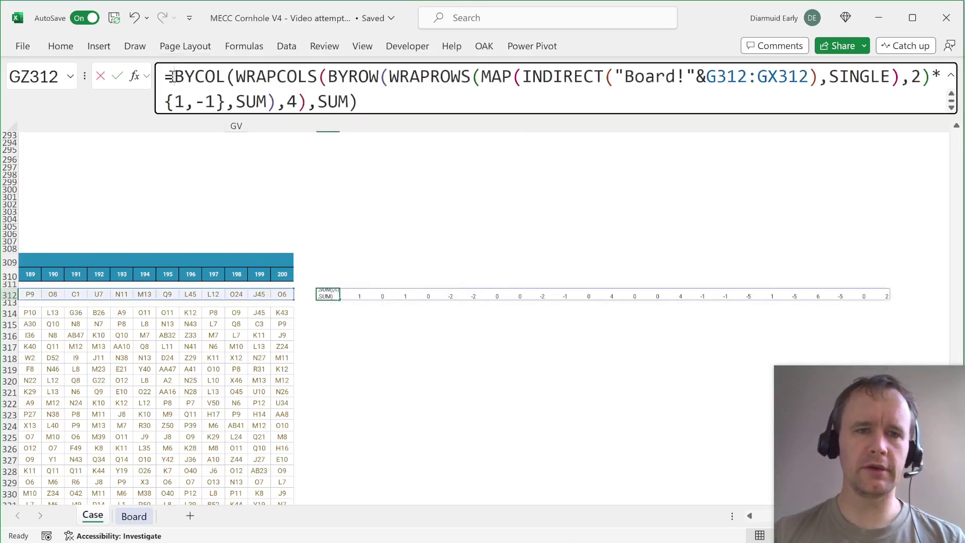
type("let")
key("Tab")
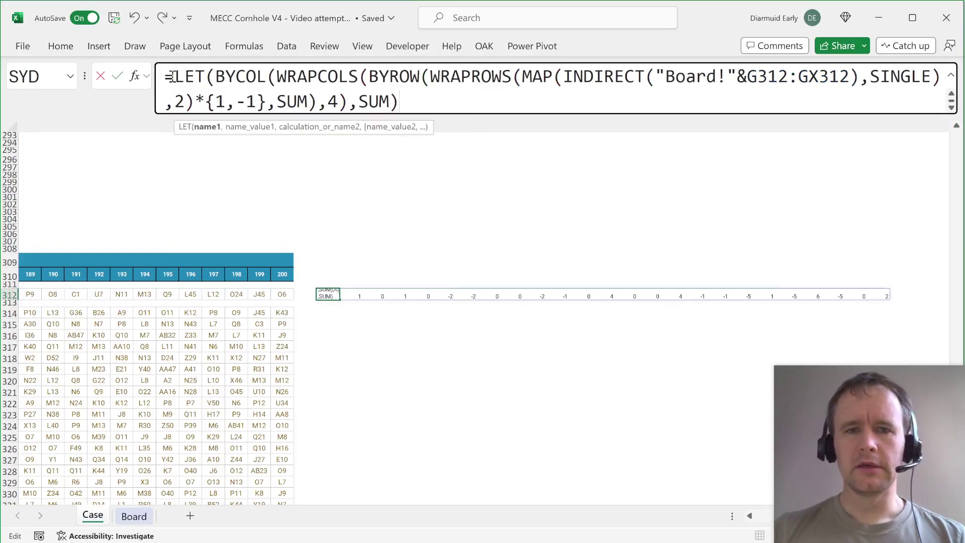
type(",rndScores,")
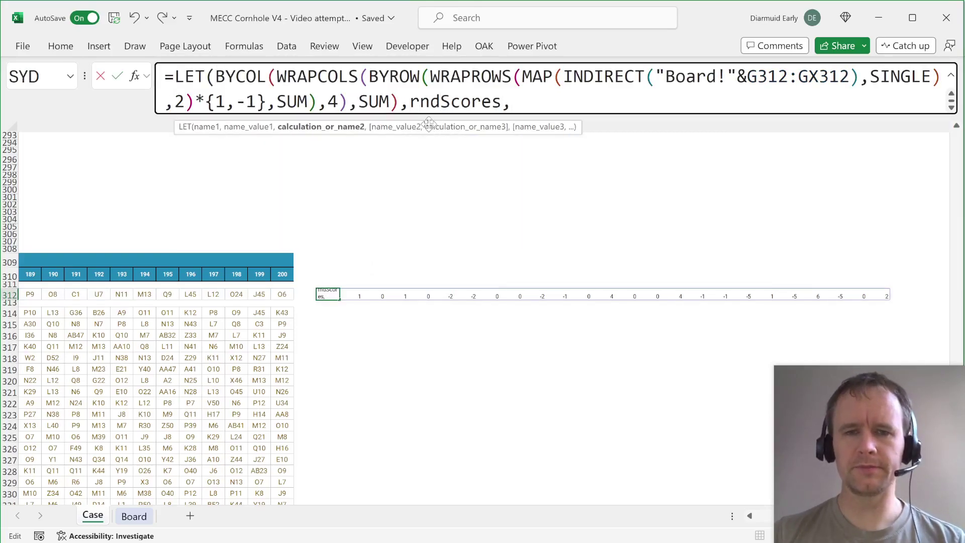
key("alt+Return")
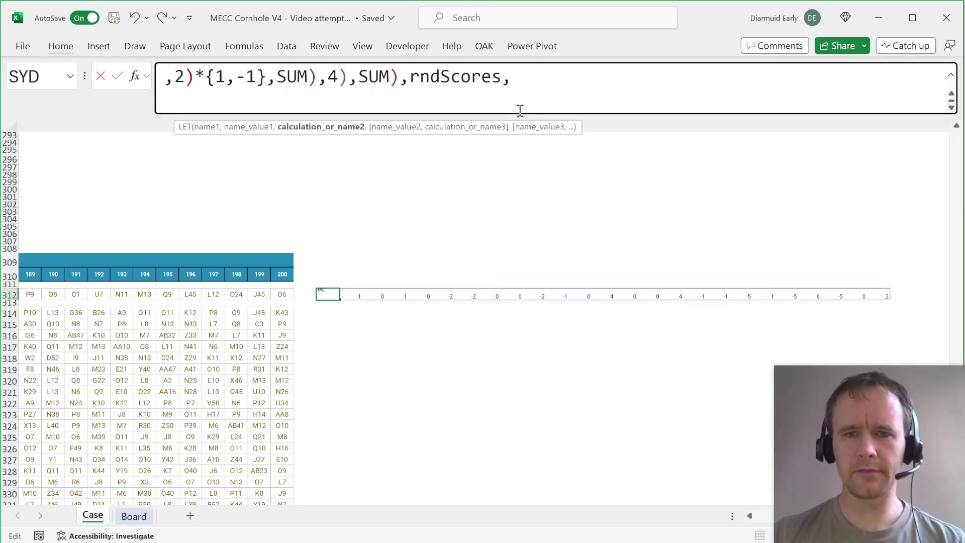
left_click_drag(519, 110, 514, 236)
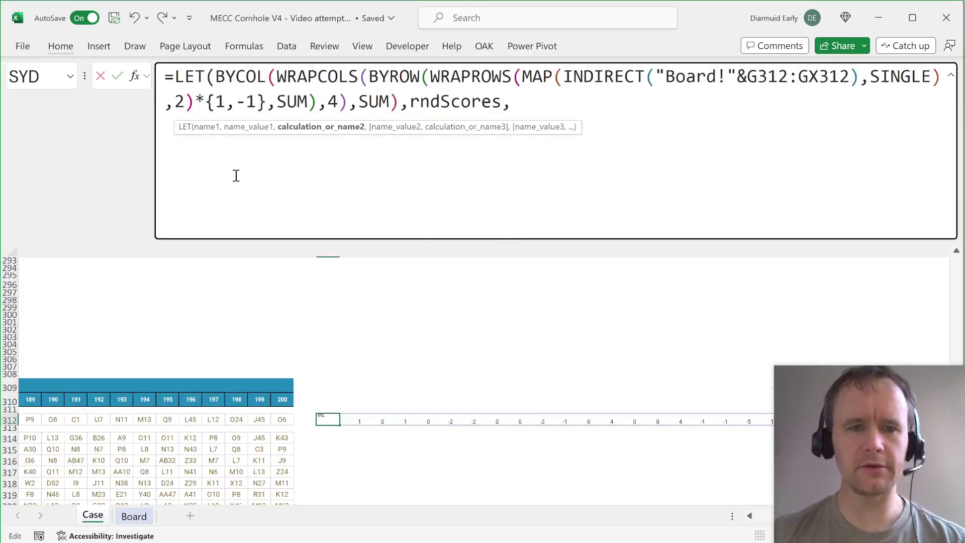
- Add a p1sc variable on the new line of the LET formula, starting its value with SCAN(IF(
type("p1sc,sc")
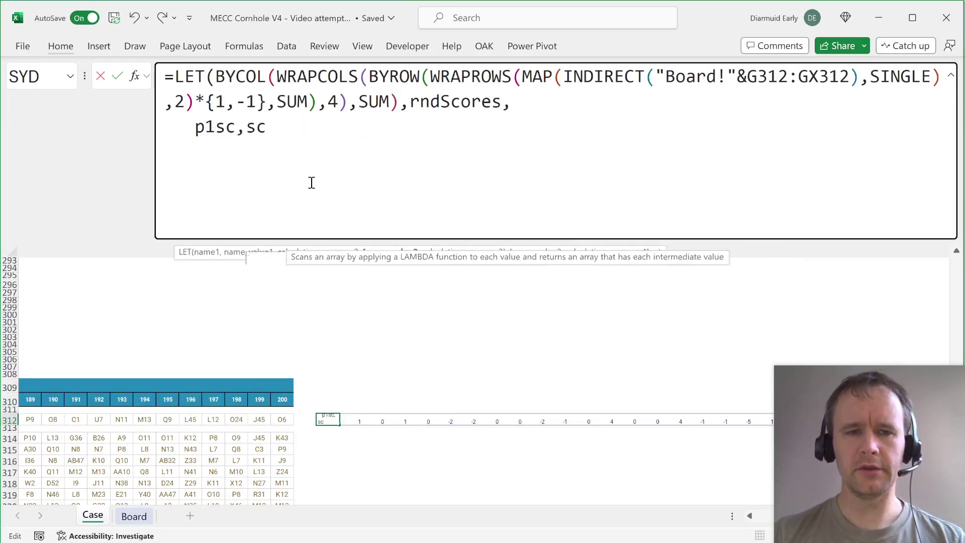
key("Tab")
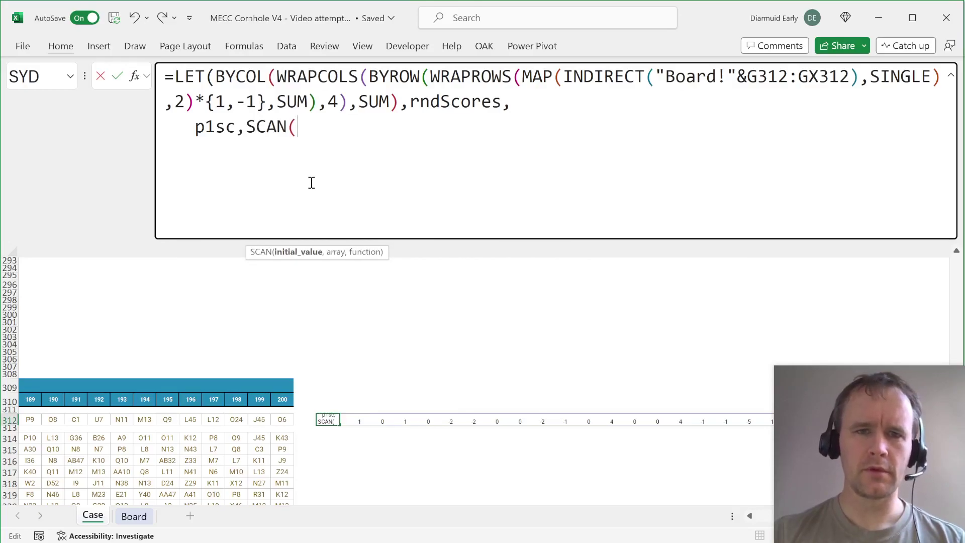
type("IF(rnds")
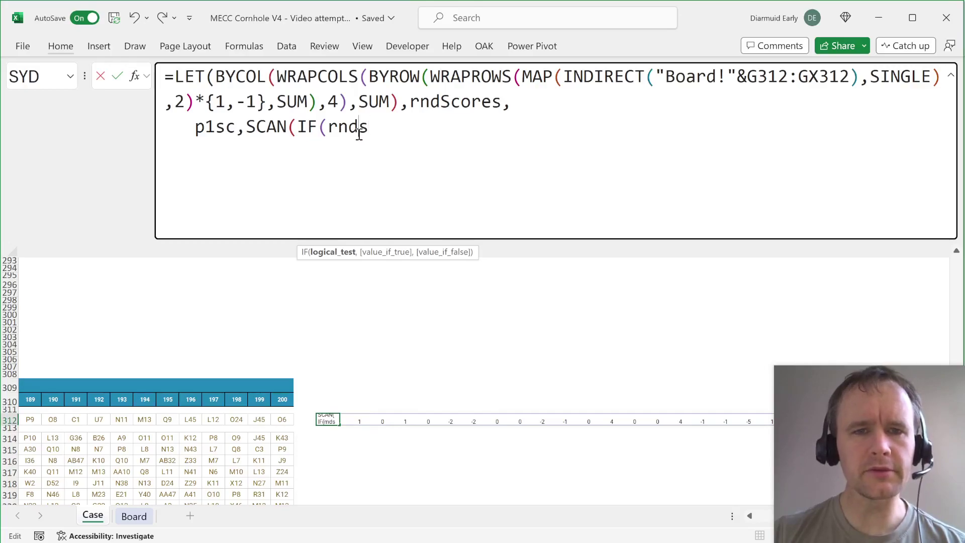
- Move the name rndScores in front of the BYCOL expression so it is the first LET argument
left_click(234, 76)
left_click(211, 253)
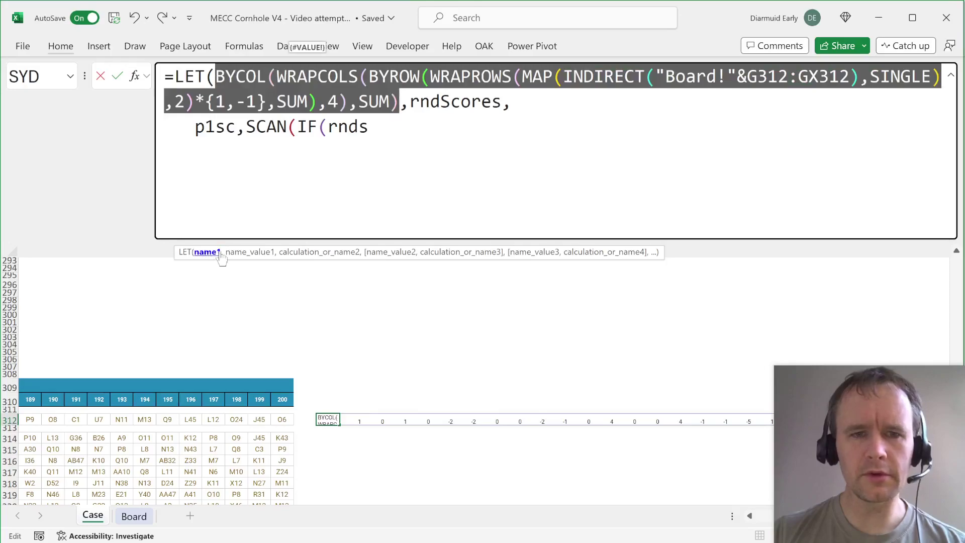
left_click(251, 253)
left_click(306, 253)
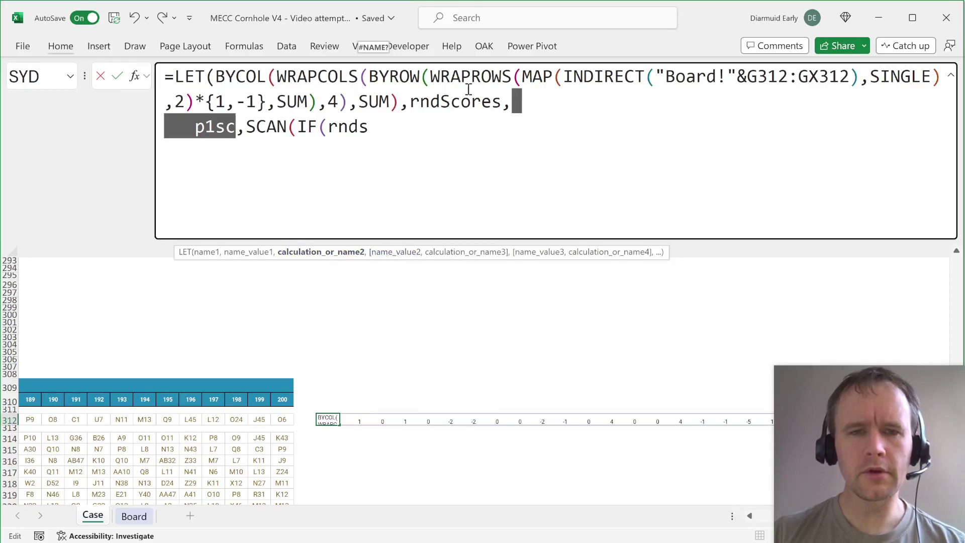
left_click_drag(410, 103, 511, 103)
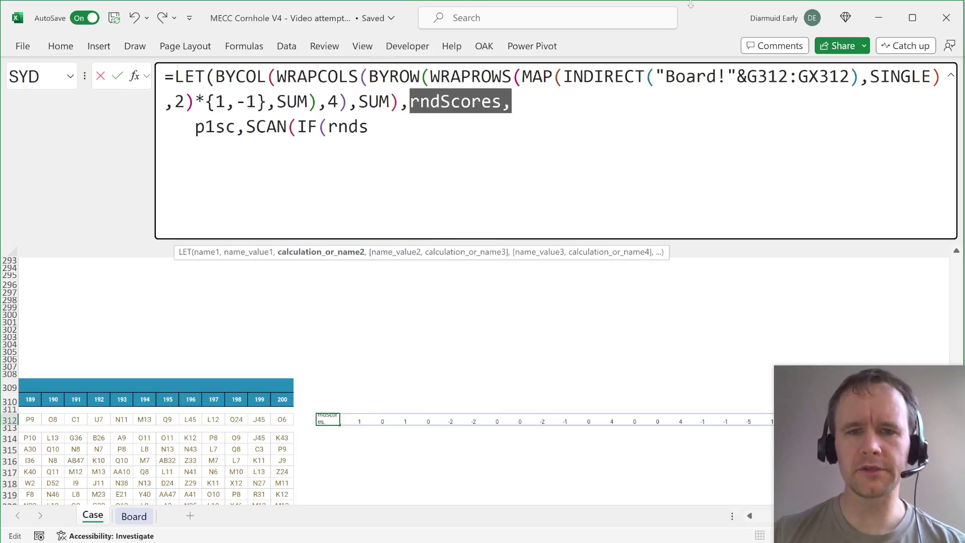
key("ctrl+x")
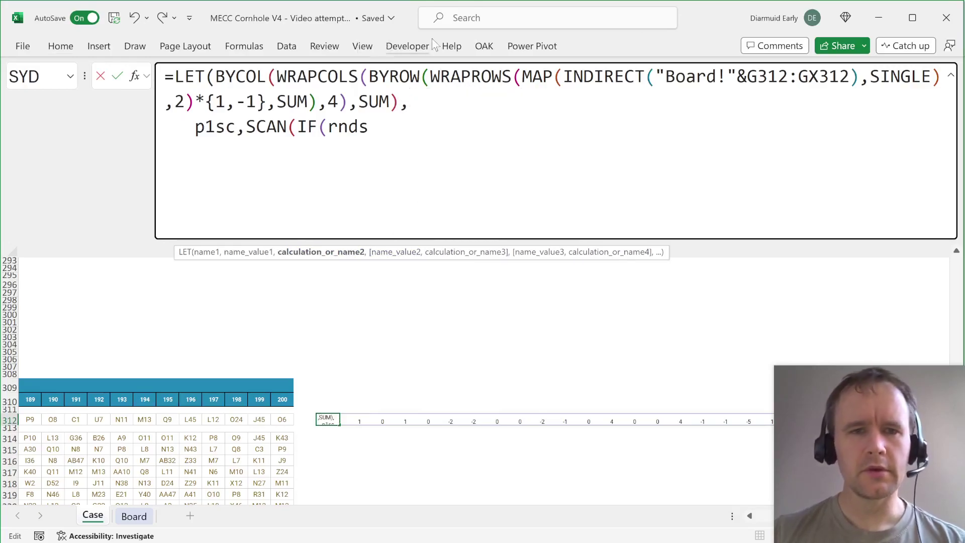
left_click(213, 75)
key("ctrl+v")
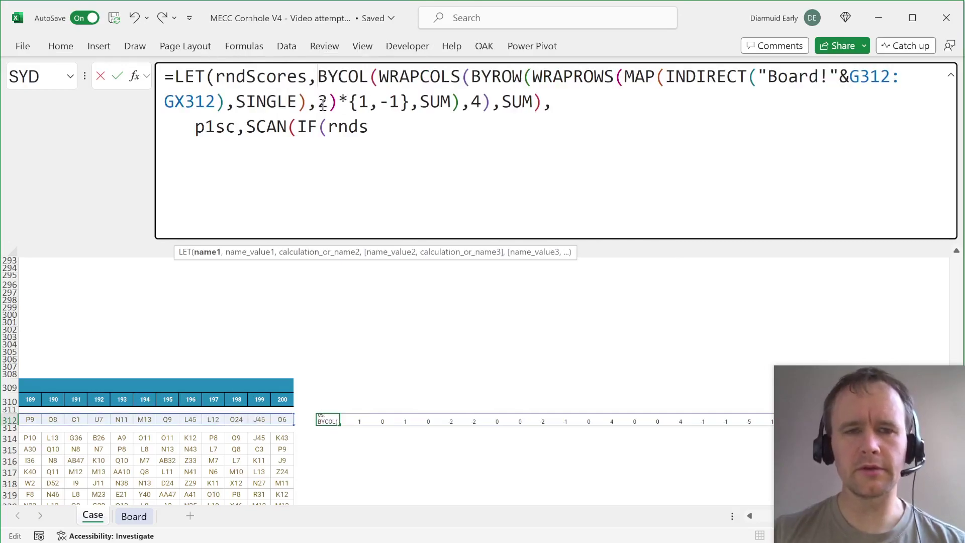
- Complete the IF inside p1sc's SCAN as IF(rndScores<0,0,rndScores)
left_click(383, 131)
type("c")
key("Tab")
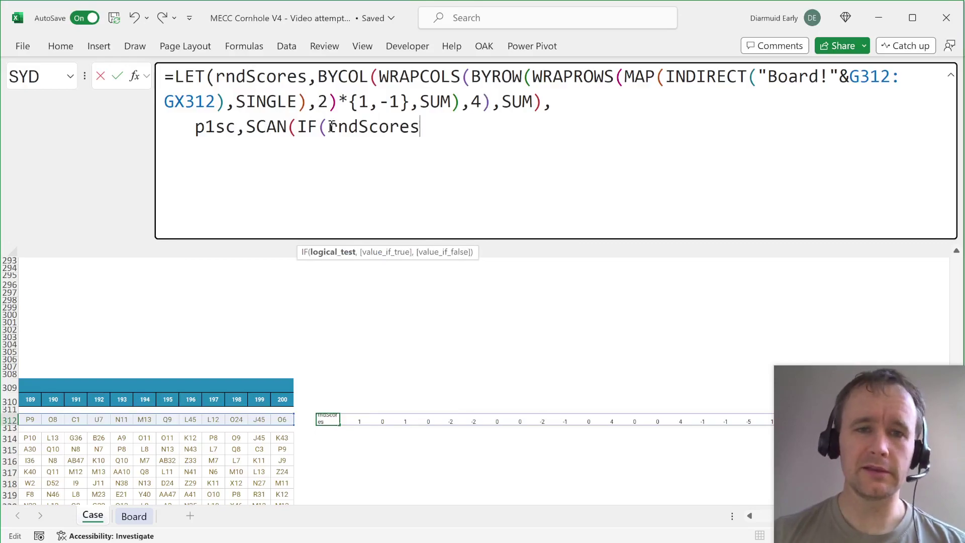
left_click_drag(330, 126, 445, 140)
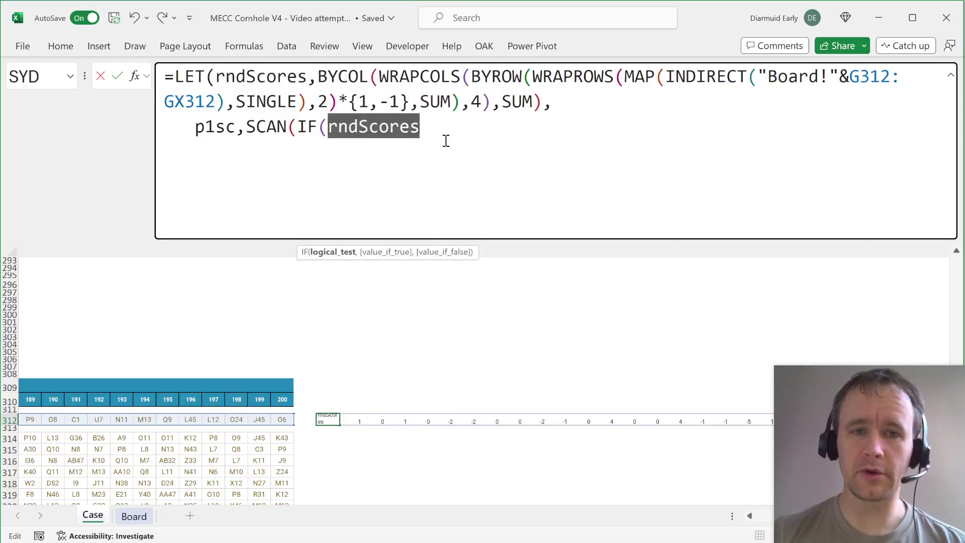
key("BackSpace")
type("rnd")
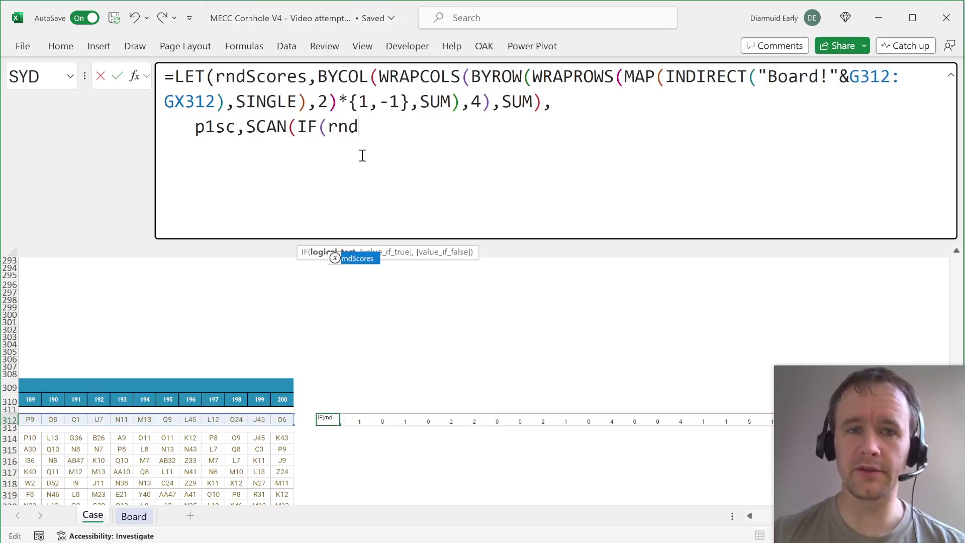
key("Tab")
type(",")
key("BackSpace")
type(">")
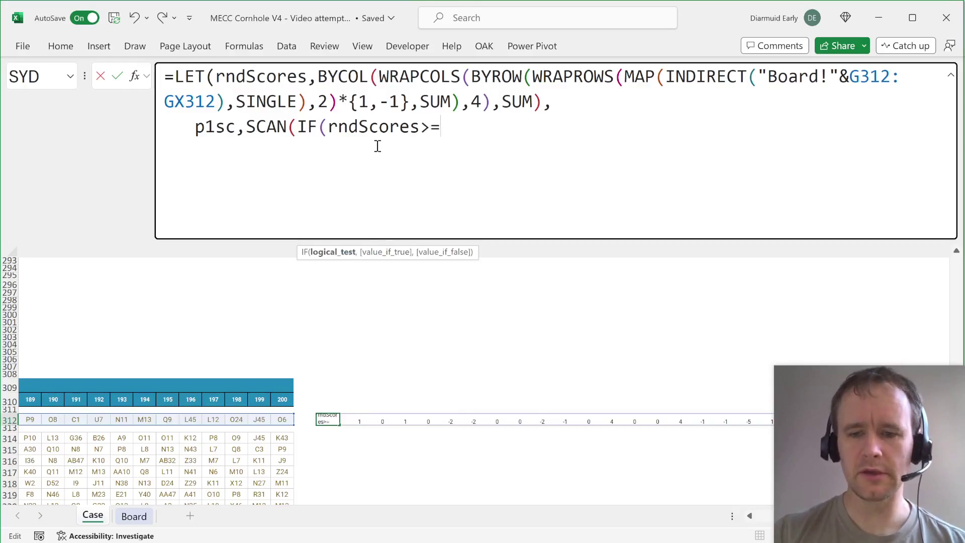
key("BackSpace")
type("<0,0")
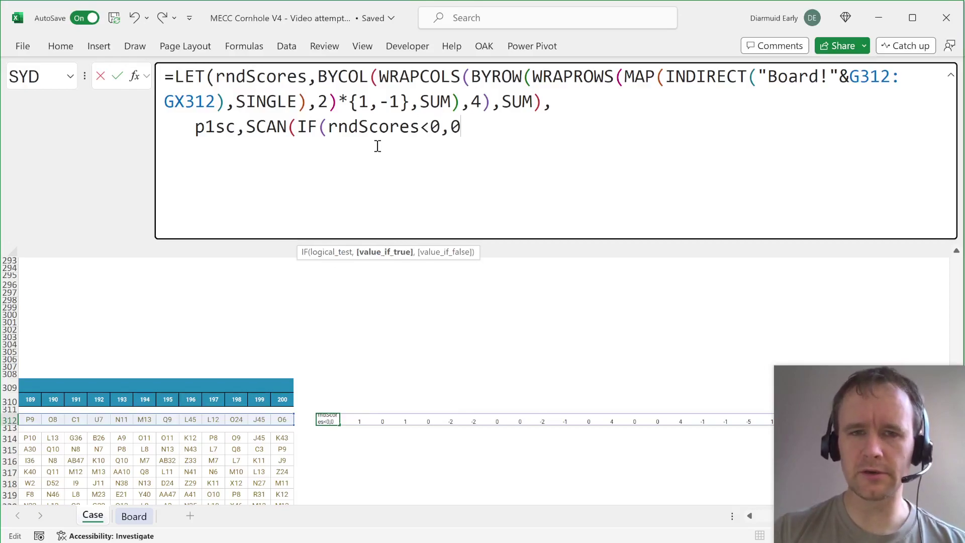
type(",rndScores)")
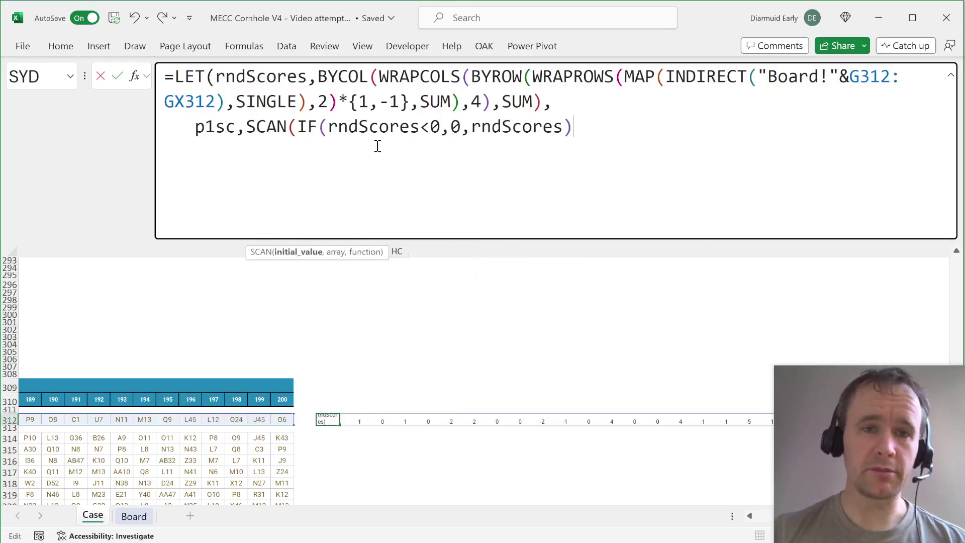
- Give p1sc's SCAN an initial value of 0 and SUM as its function, and close the argument with a comma
left_click(296, 127)
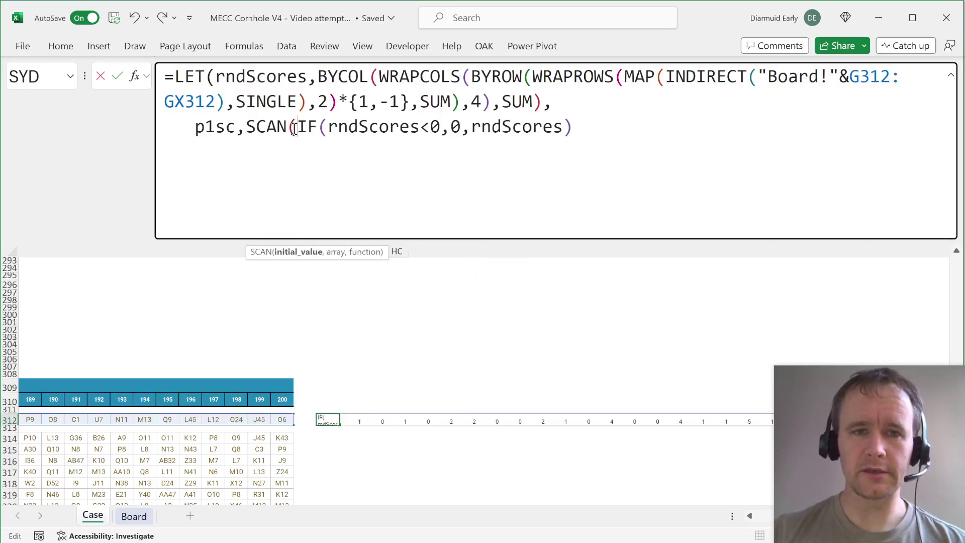
type("0,")
left_click(662, 122)
type(",sum)")
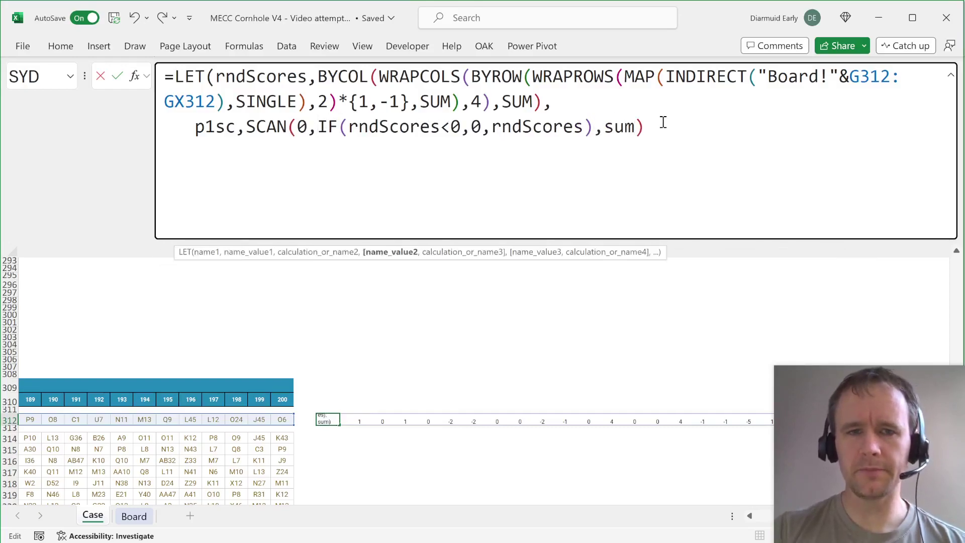
type(",")
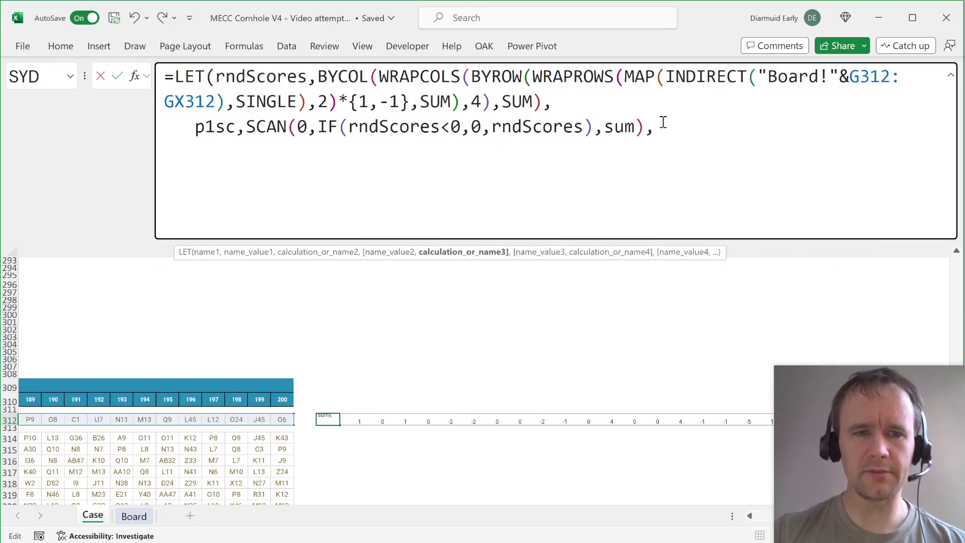
- Duplicate the p1sc line as p2sc, change its test to rndScores>0, and put a 0 before the last rndScores
key("shift+Down")
key("ctrl+c")
key("Right")
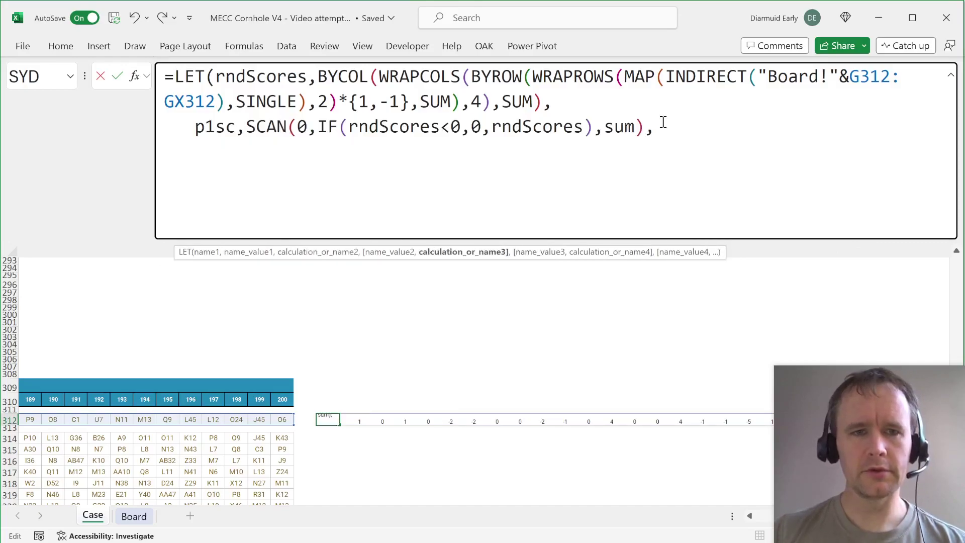
key("ctrl+v")
left_click(220, 149)
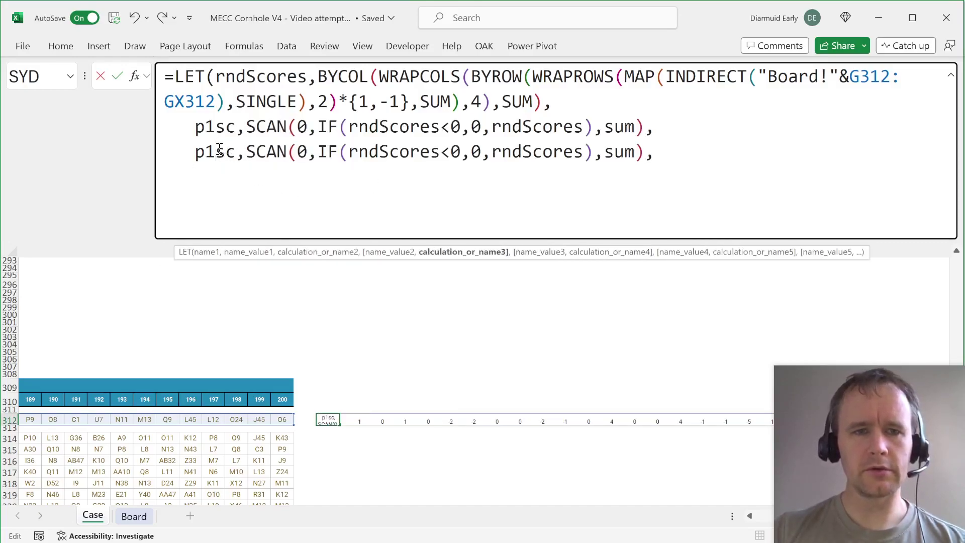
left_click(449, 151)
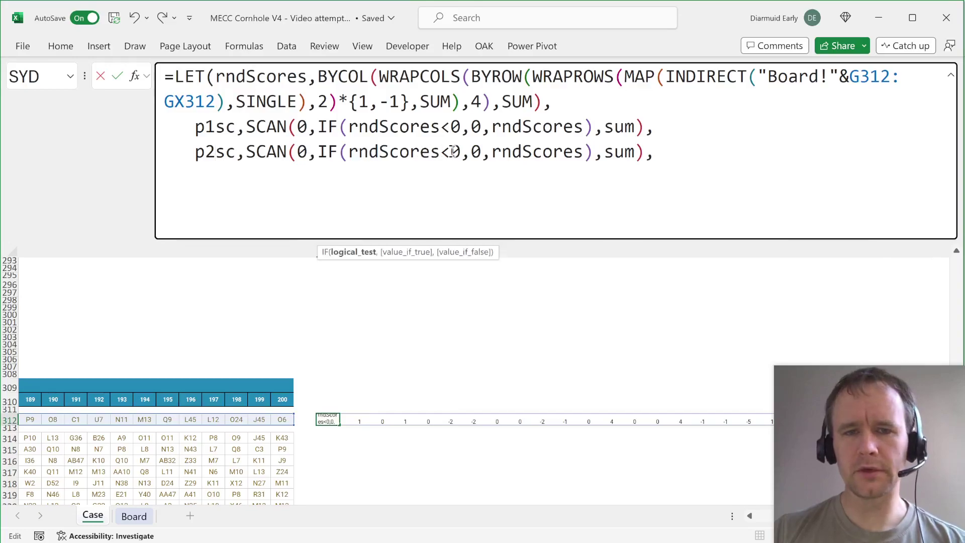
key("BackSpace")
type(">")
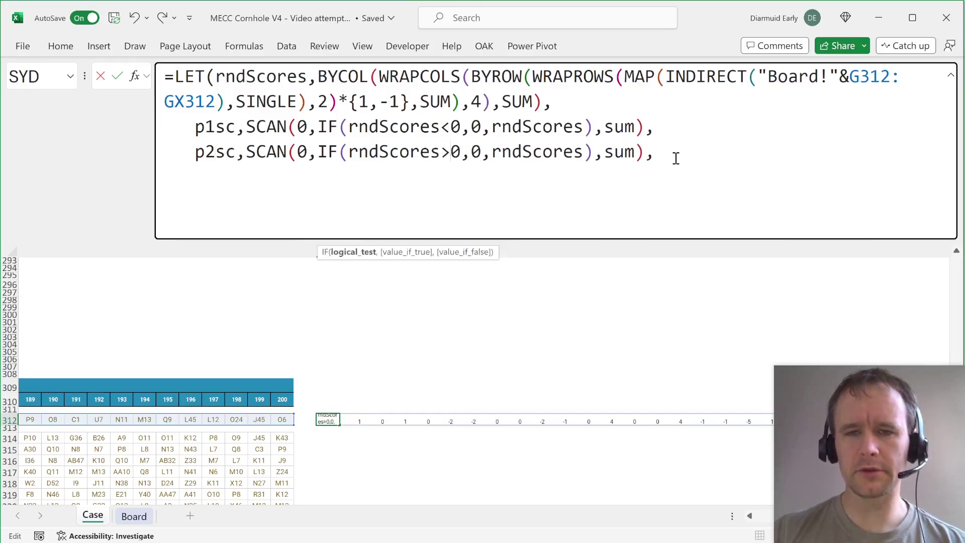
left_click(491, 152)
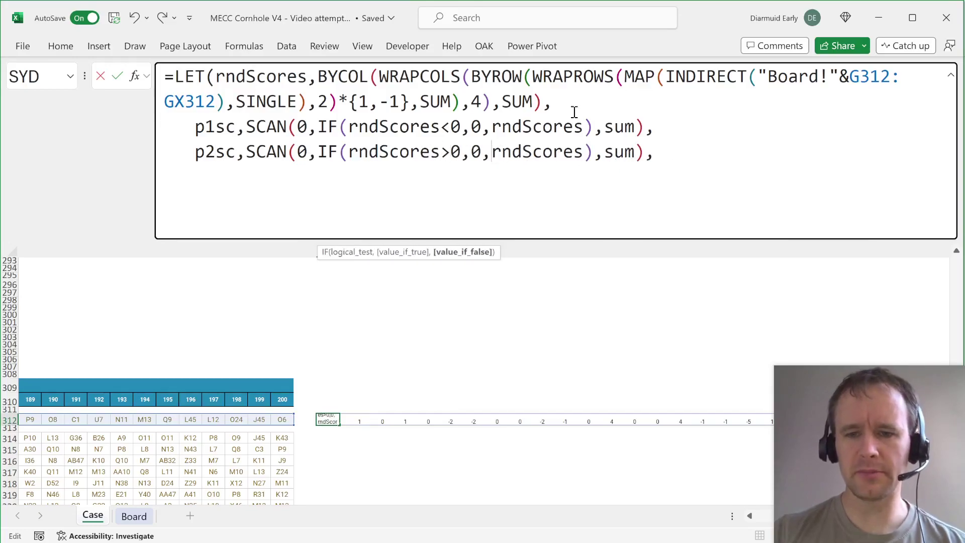
type("0")
- Finish the LET formula with VSTACK(rndScores,p1sc,p2sc) and try to enter it
left_click(663, 182)
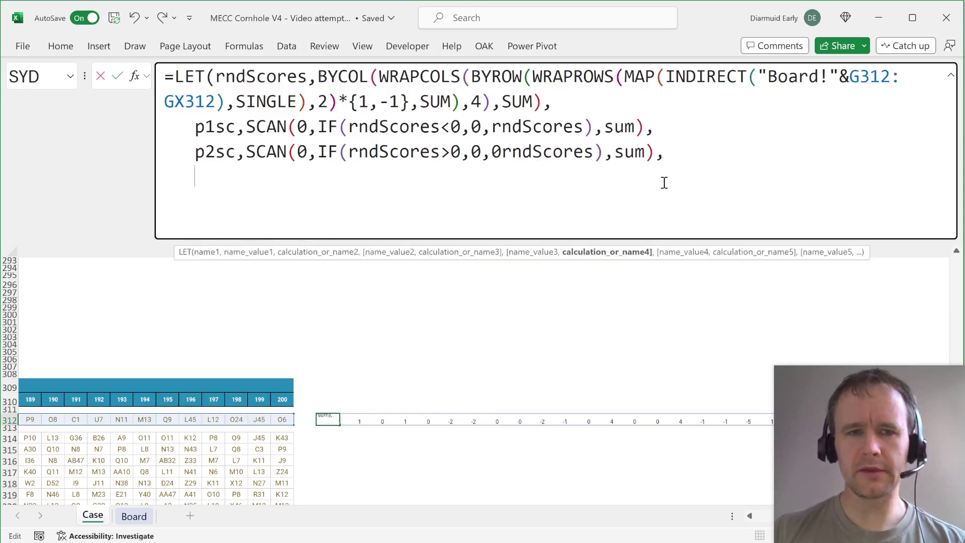
type("vst")
key("Tab")
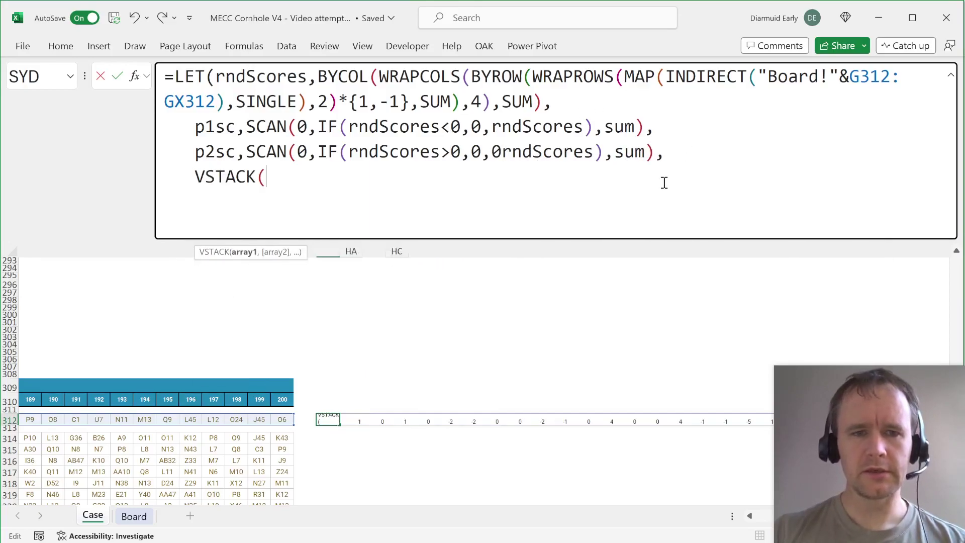
type("rn")
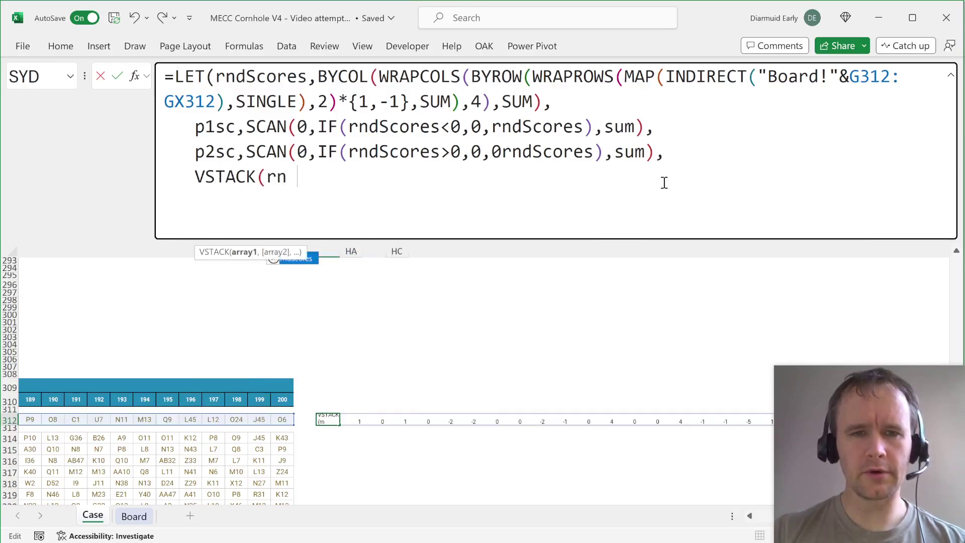
type("dScores,p")
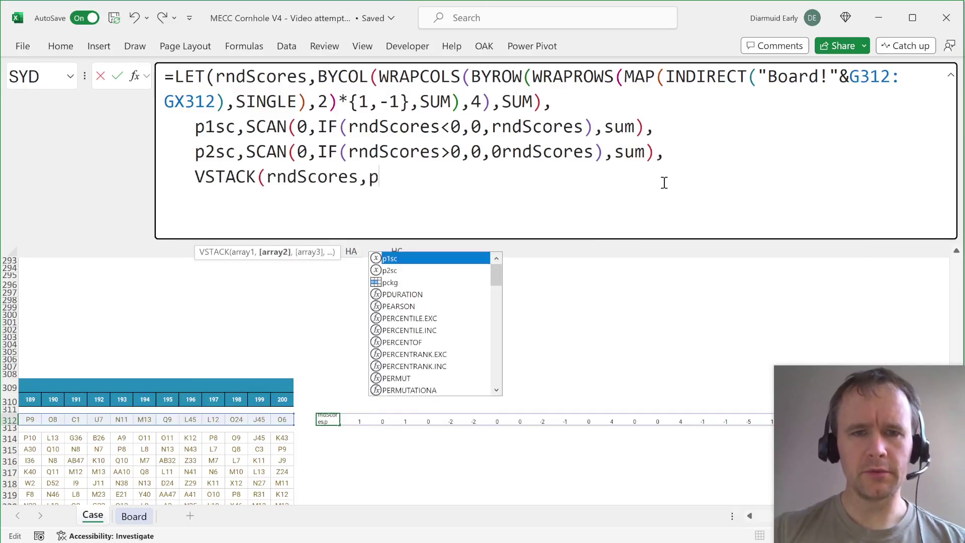
type("1sc,p2sc)")
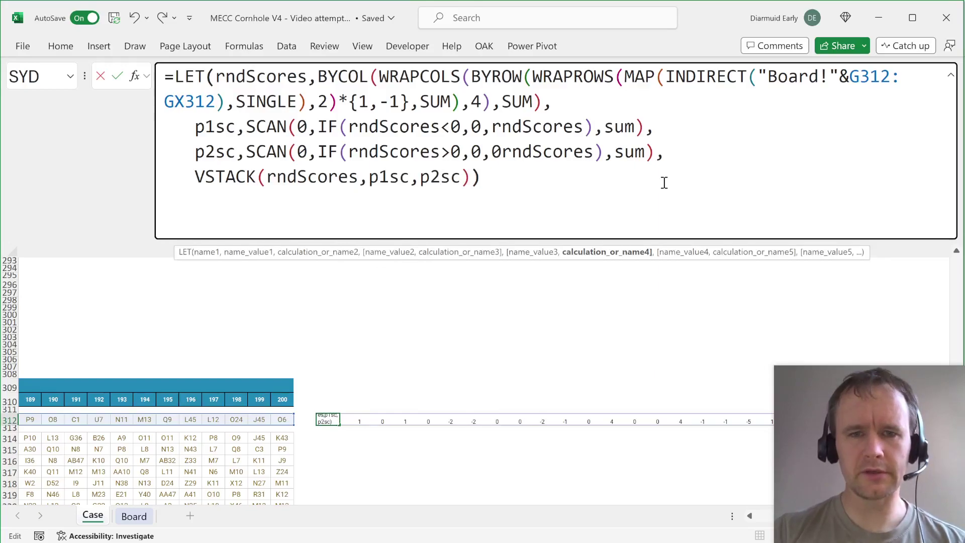
key("Return")
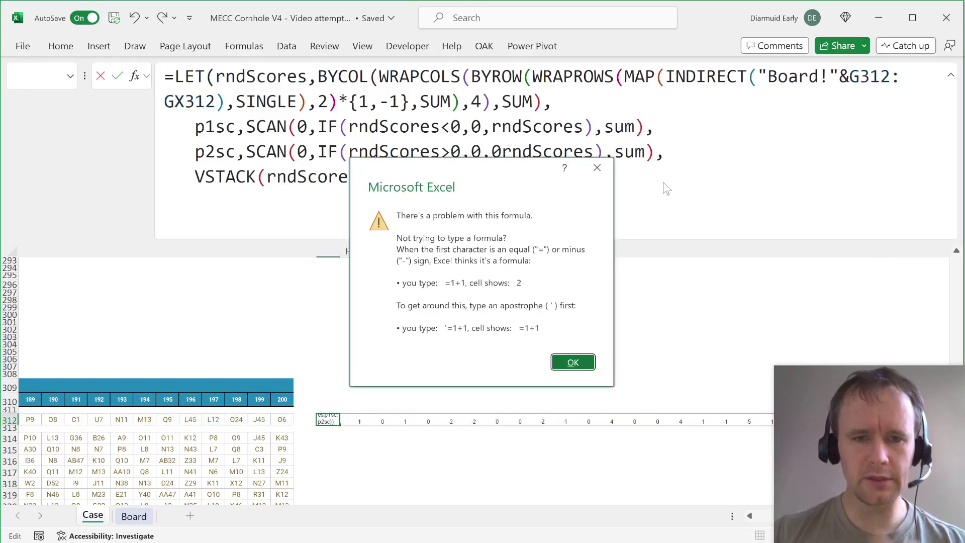
key("Return")
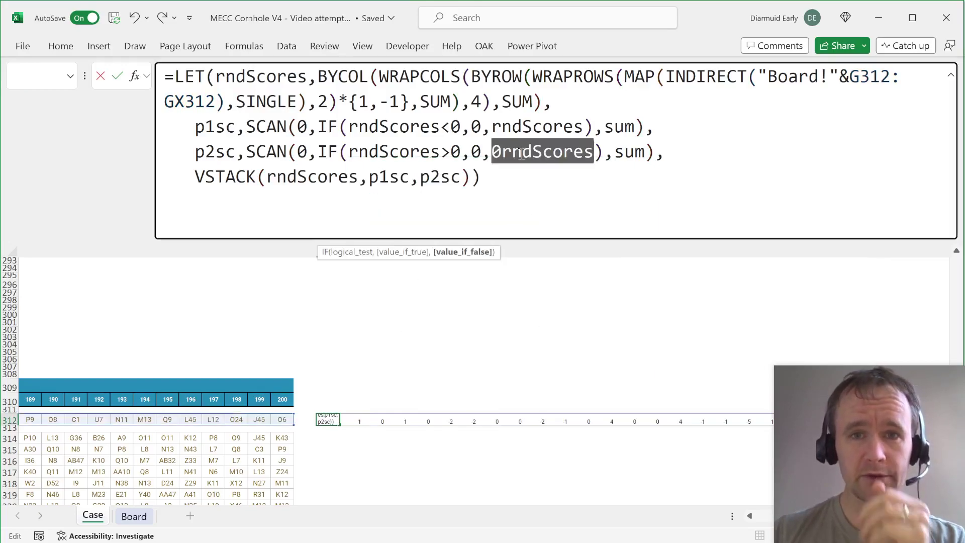
- Replace the stray 0 before rndScores in the p2sc line with a minus sign and enter the formula
left_click(503, 148)
key("BackSpace")
type("-")
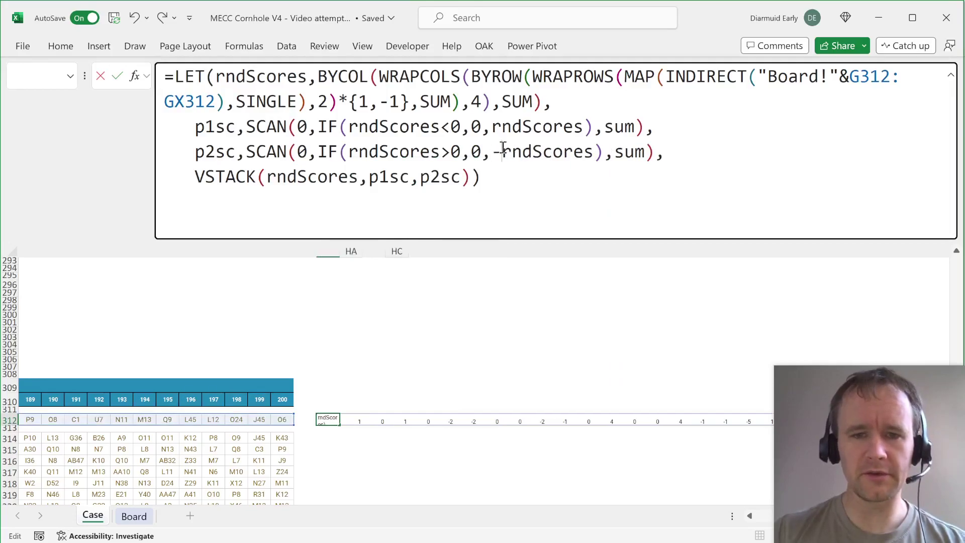
key("Return")
scroll(450, 351, "down", 4)
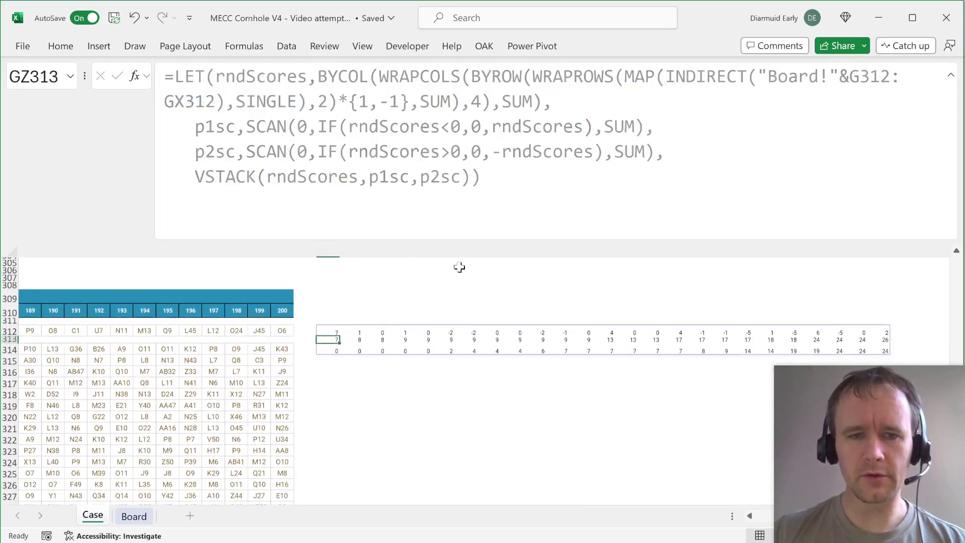
- Check the spilled net round scores against both players' running totals, following the rounds up to column HV
key("Up")
key("Right")
key("Down")
key("Up")
key("Right")
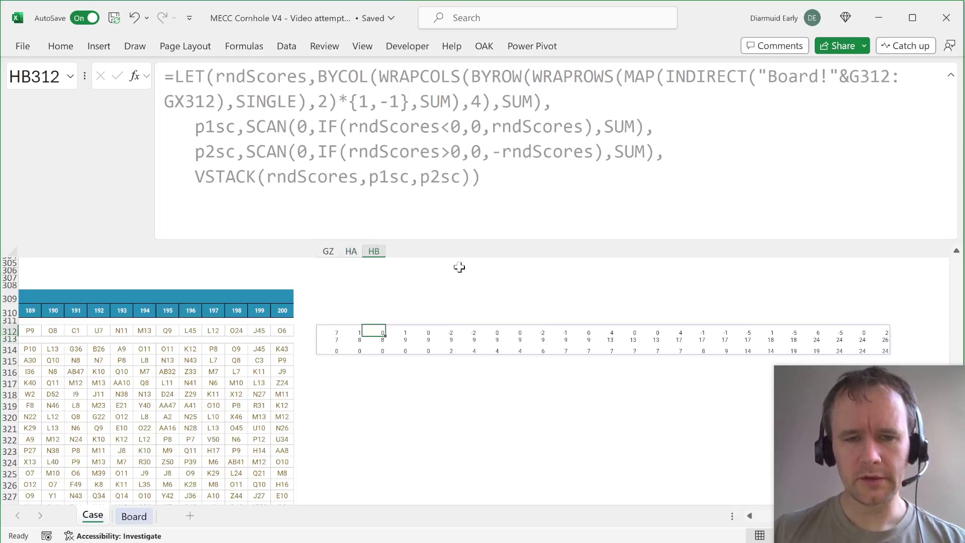
key("Right")
key("Right")
key("Right")
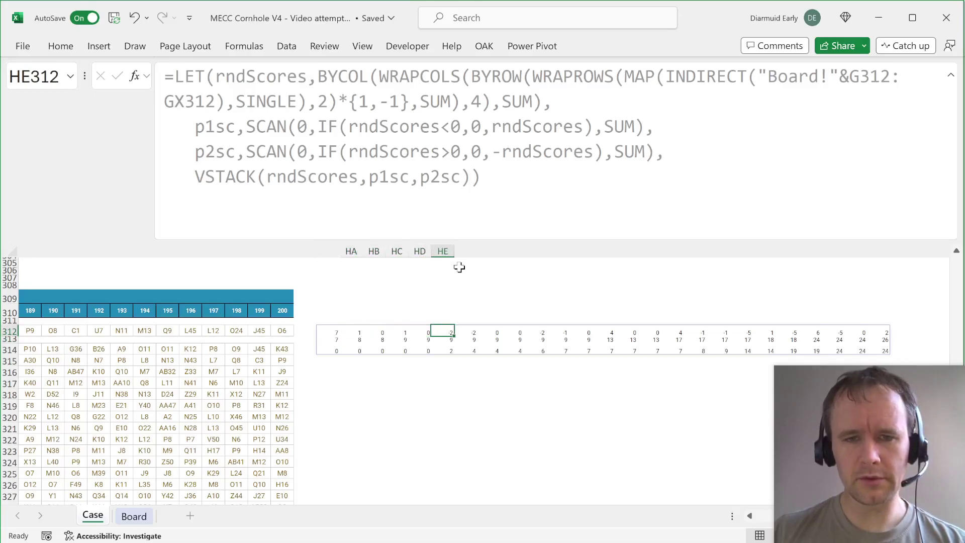
key("Down")
key("Down")
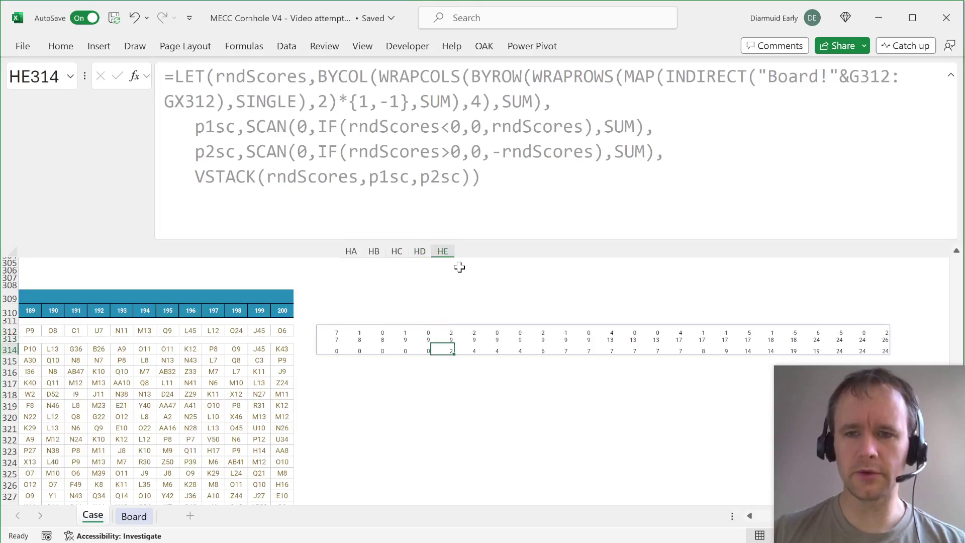
key("Up")
key("Right")
key("Right")
key("Right")
key("Right")
key("Right")
key("Right")
key("Right")
key("Right")
key("Right")
key("Right")
key("Right")
key("Right")
key("Right")
key("Right")
key("Right")
key("Right")
key("Right")
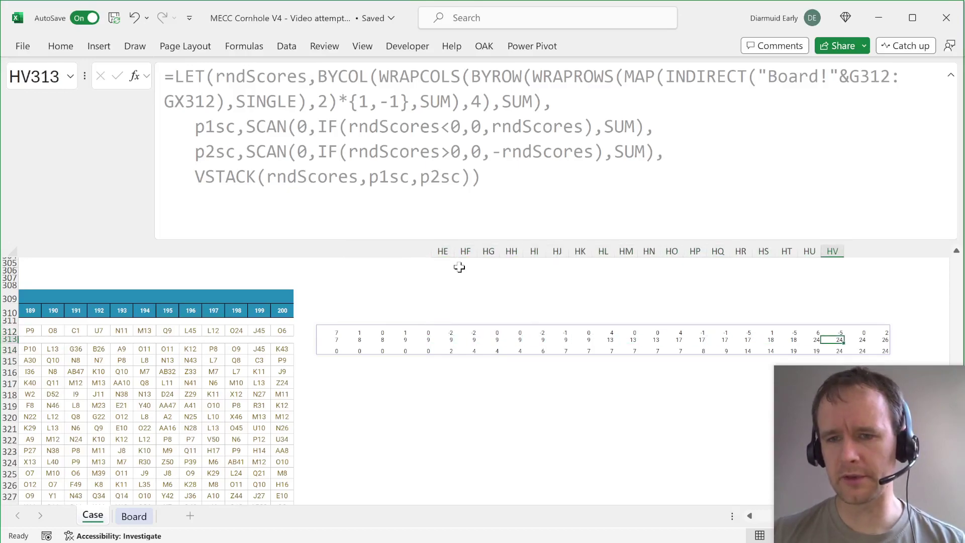
key("Left")
key("Right")
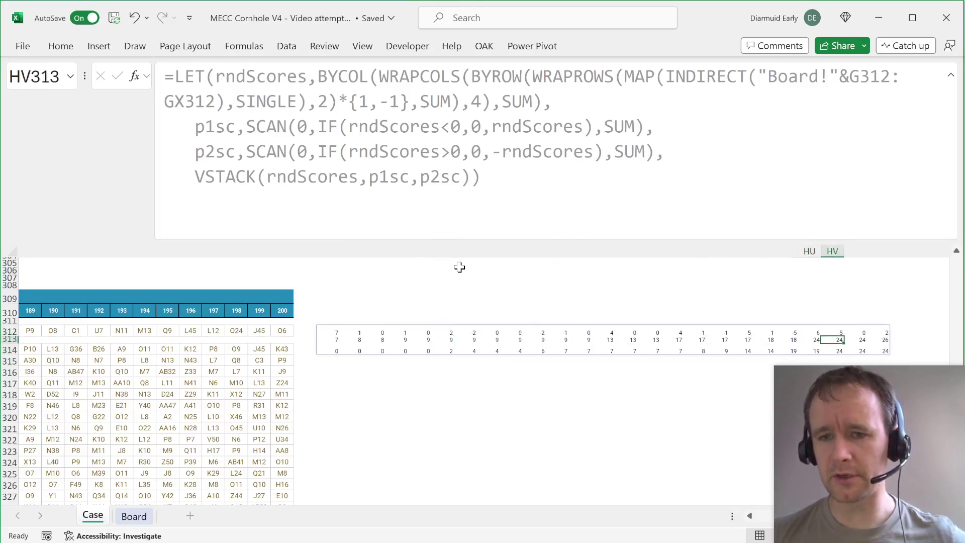
- Try to replace the VSTACK result in the GZ312 formula with an IF testing p1sc>p2sc that returns p1sc when true
key("Left")
key("ctrl+Left")
key("Up")
key("Up")
key("Down")
left_click_drag(195, 176, 785, 265)
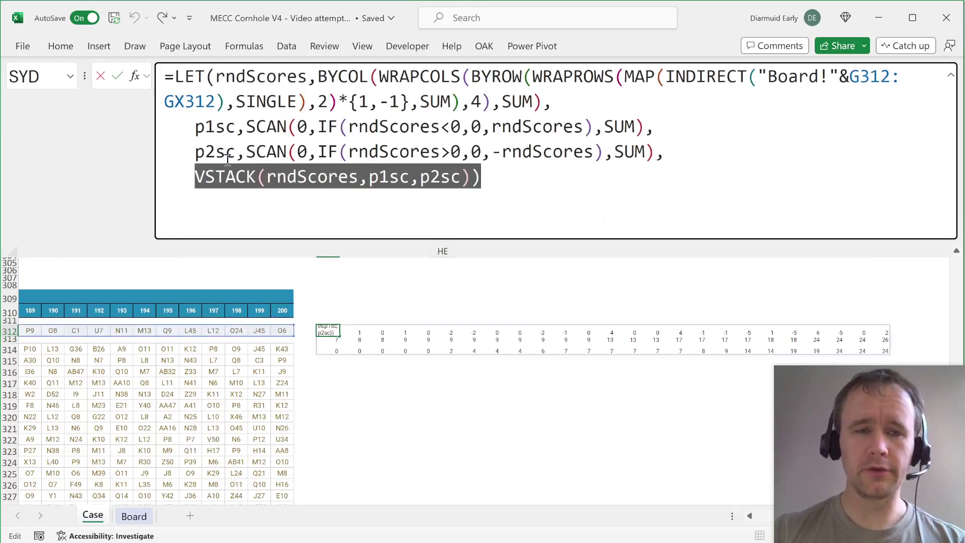
type("if")
key("Tab")
type("p1sc>p2sc")
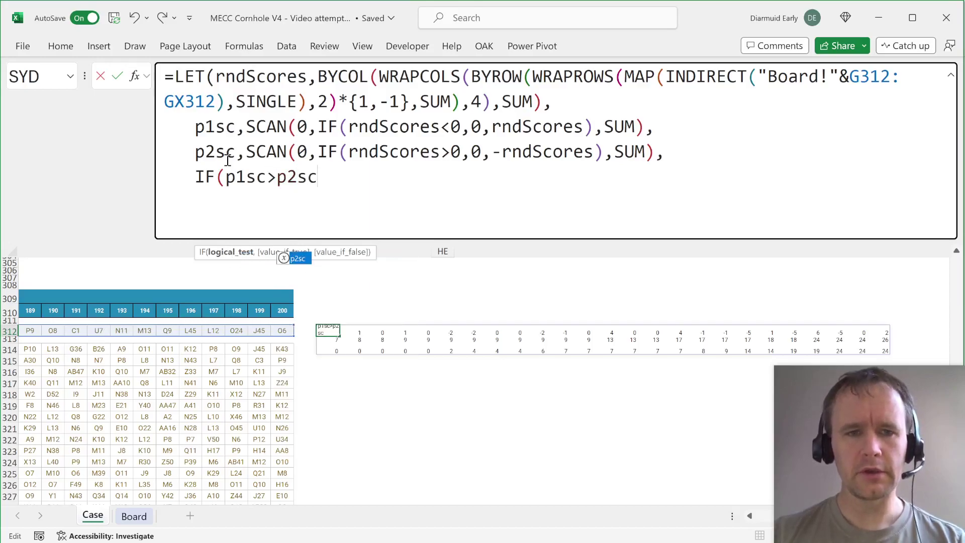
type(",p1sc,ps")
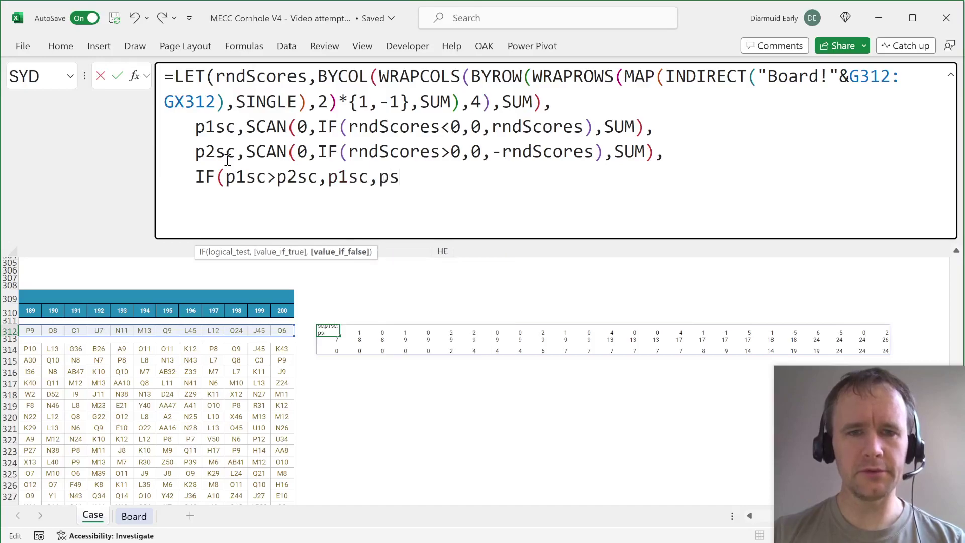
- Replace the unfinished IF in the LET formula with MAP(p1sc,p2sc,MAX) and enter it in GZ312
left_click(200, 176, "shift")
type("ma")
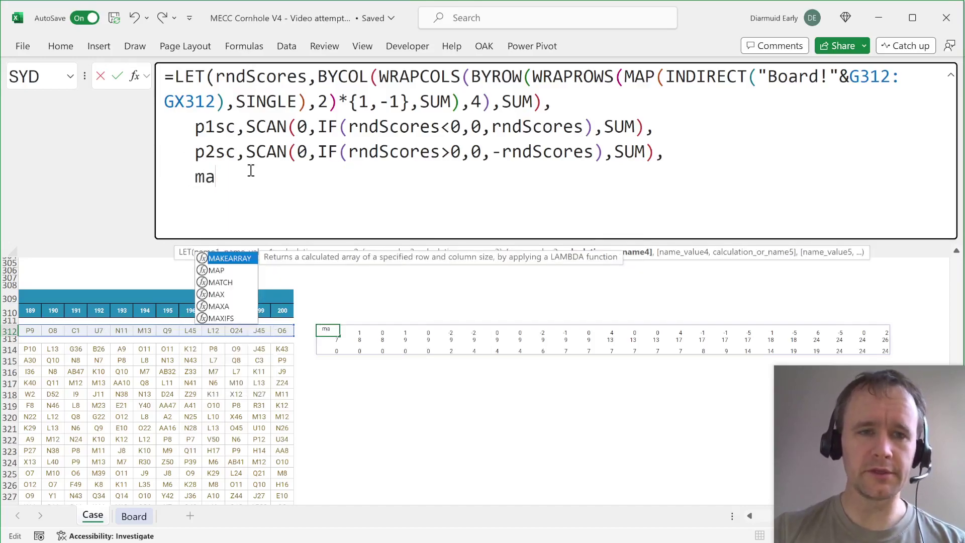
type("x(p1sc,p2sc")
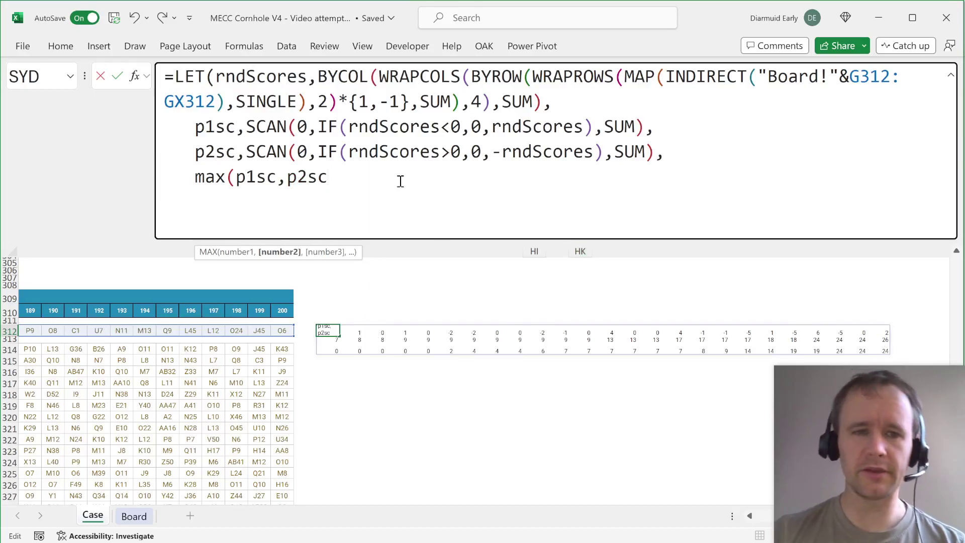
left_click(220, 178)
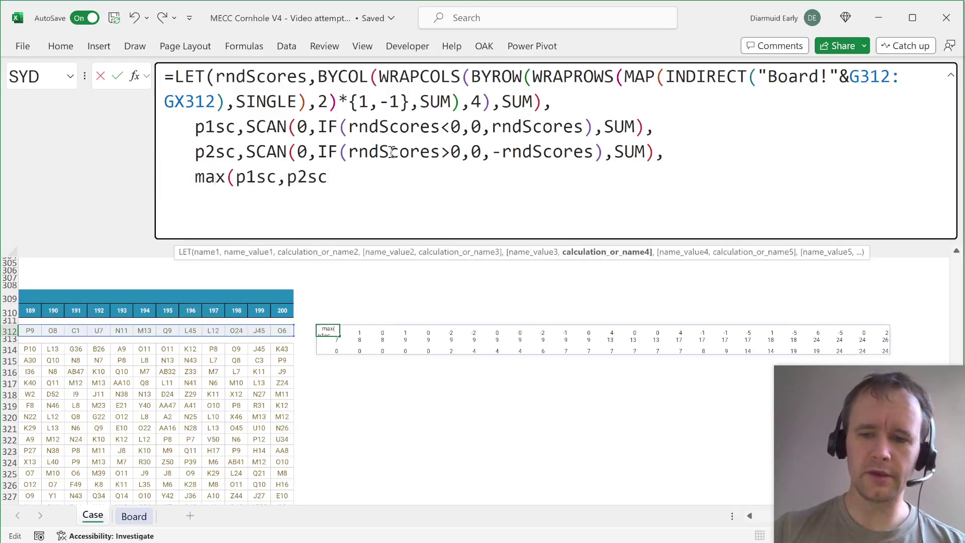
key("BackSpace")
key("Delete")
type("ap")
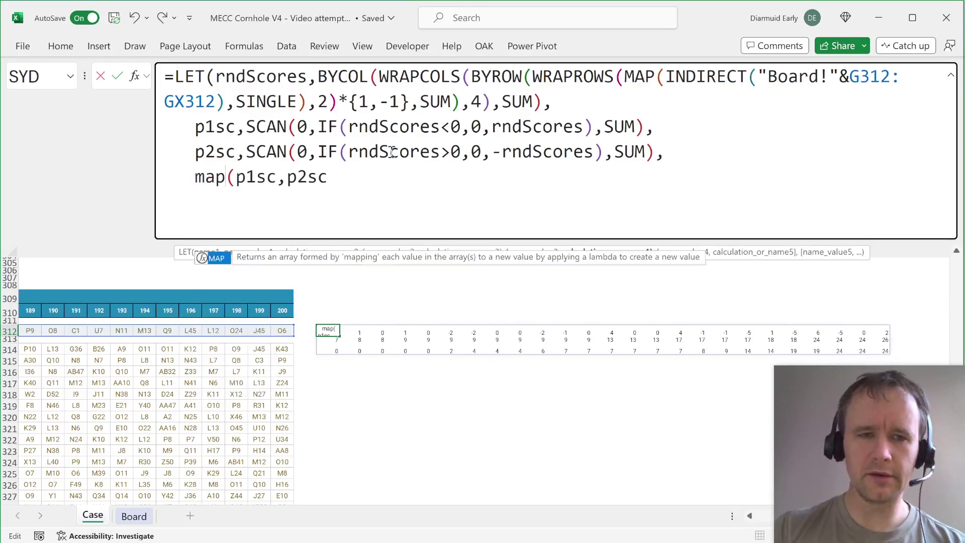
left_click(353, 183)
type(",max)")
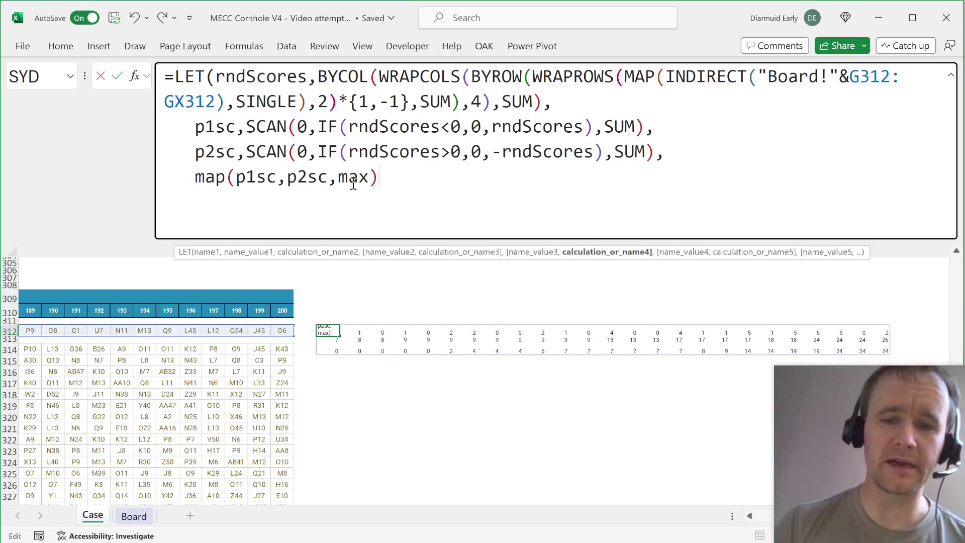
type(")")
key("Return")
key("Up")
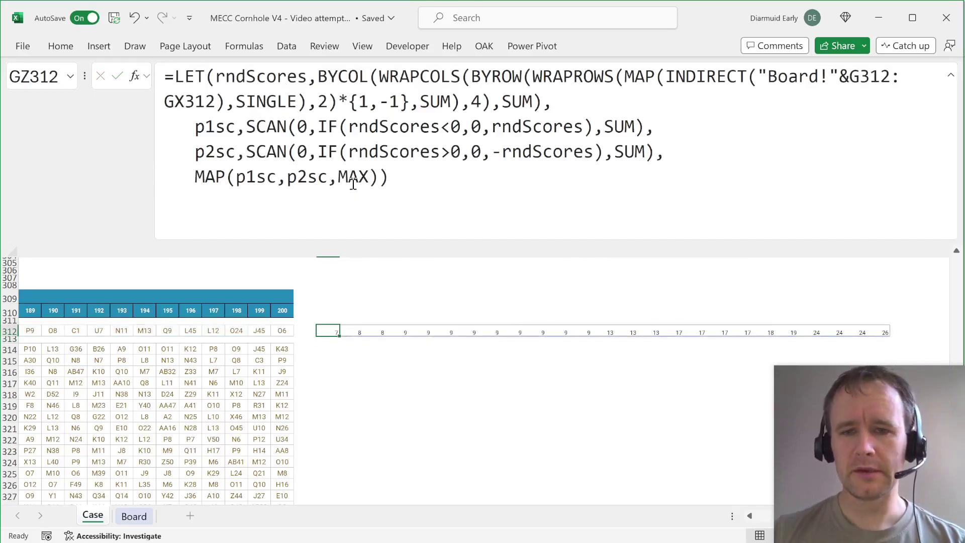
- Wrap the MAP in an XMATCH looking for 21 with the exact or next larger match mode, and enter the formula
key("ctrl+shift+Right")
key("ctrl+shift+Left")
left_click(194, 177)
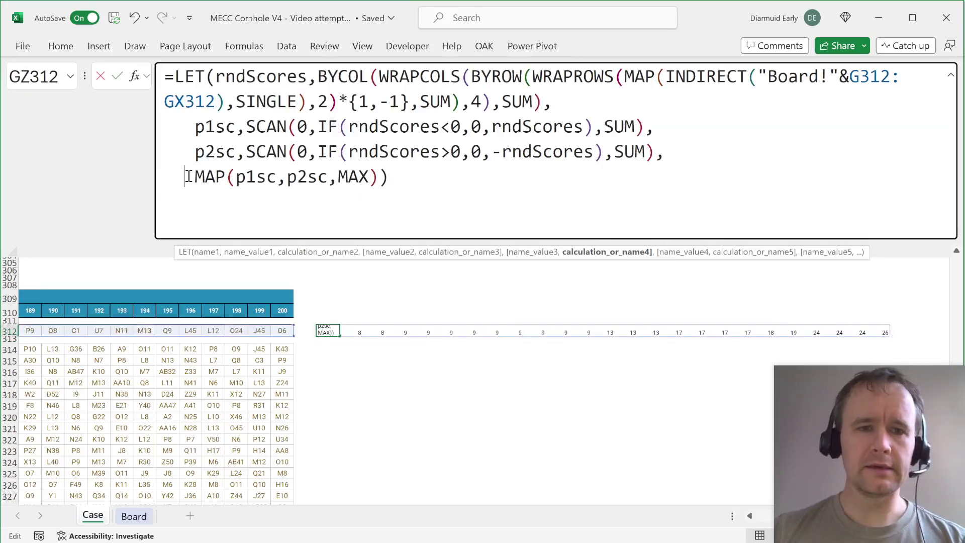
type("xm")
key("Tab")
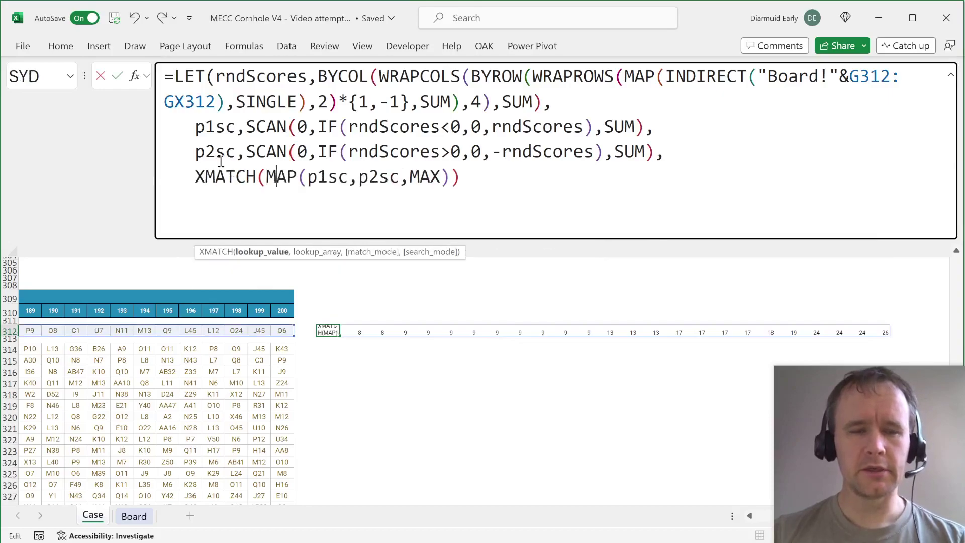
type("21,")
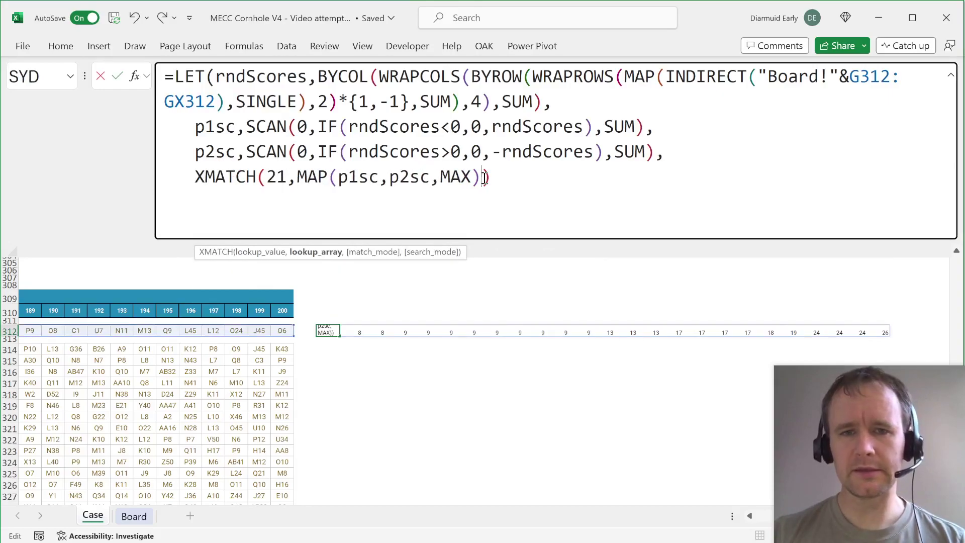
type(",")
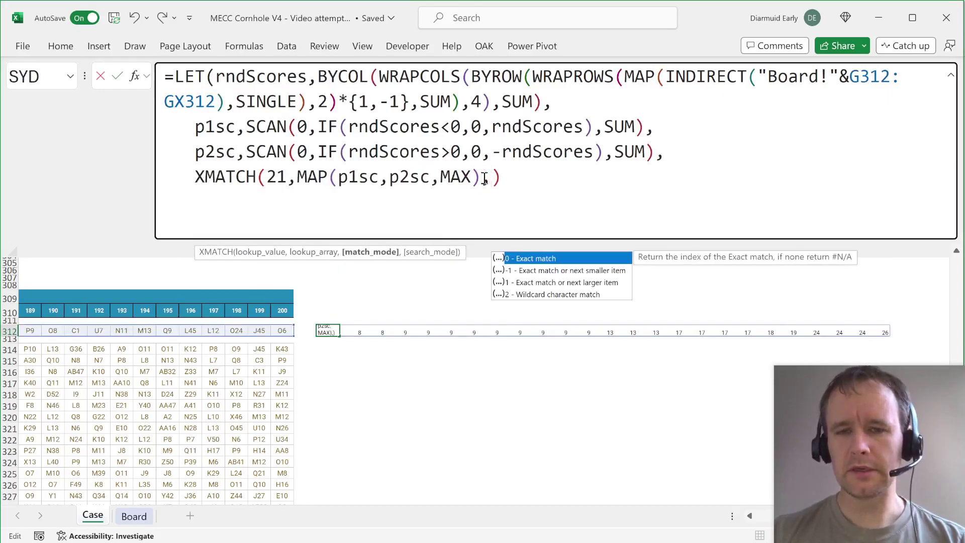
key("Down")
key("Down")
key("Tab")
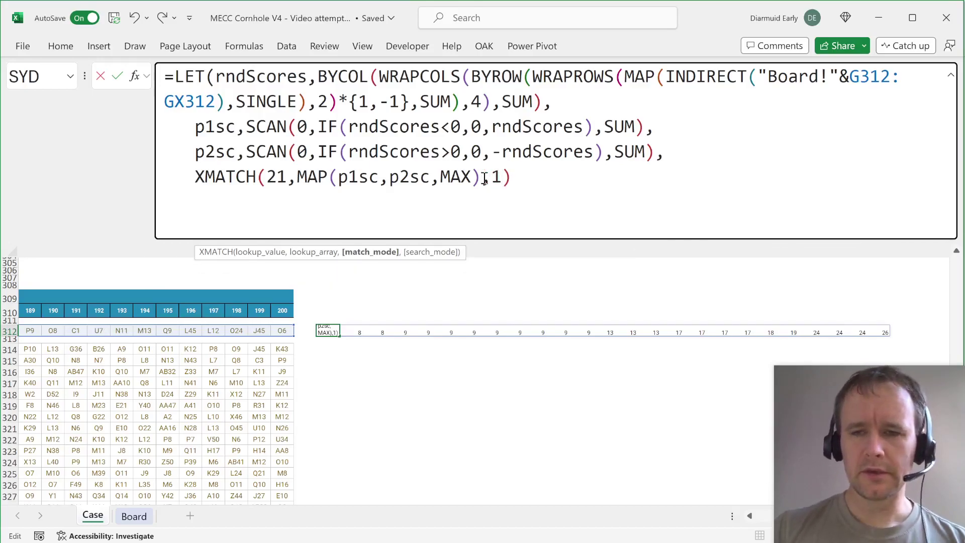
key("Return")
key("Up")
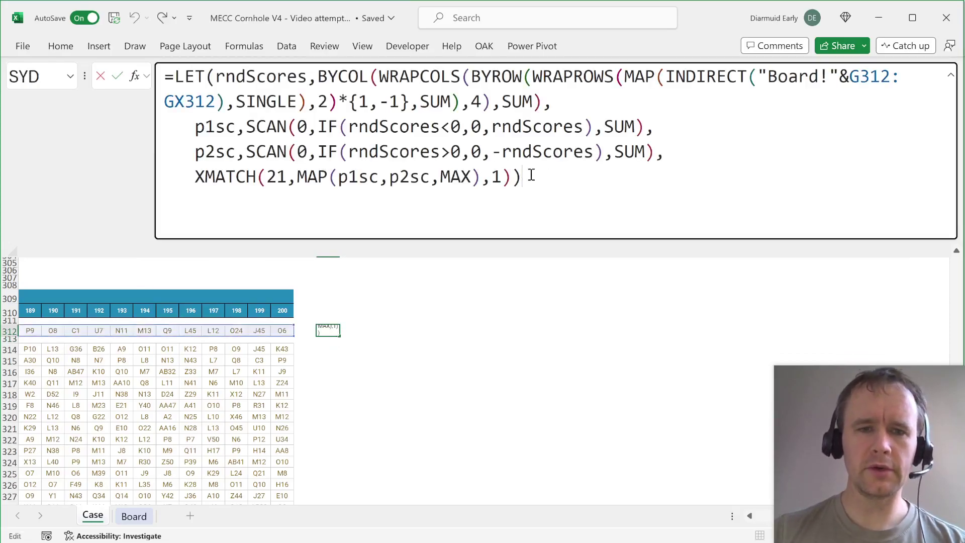
- Check the XMATCH result against the Example 8 explanation and name it rnds in the LET formula, adding a new line below
key("shift+Home")
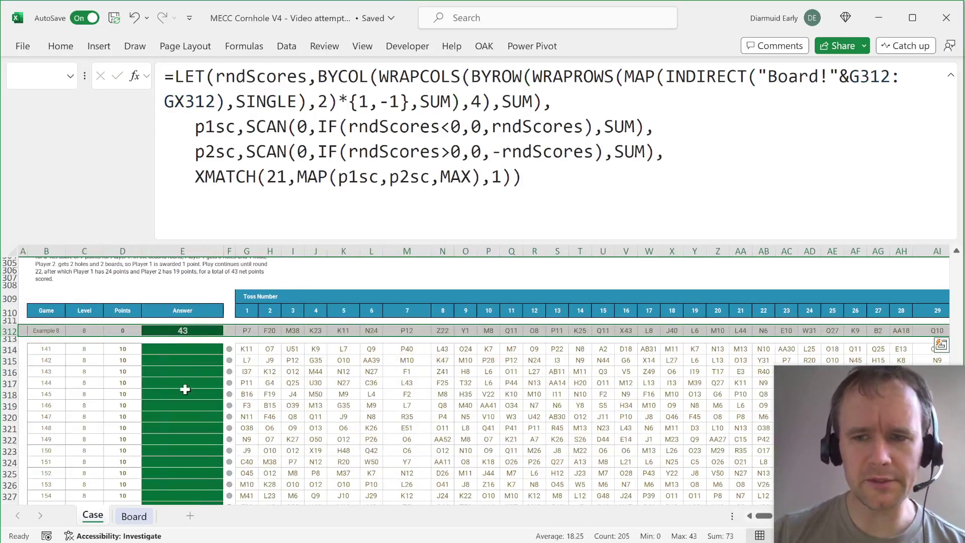
scroll(206, 390, "up", 3)
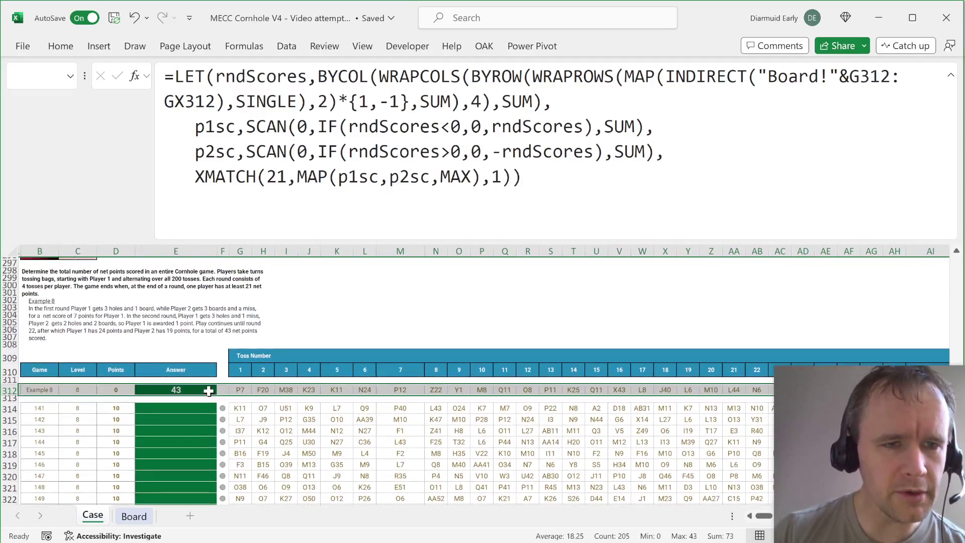
scroll(208, 390, "left", 1)
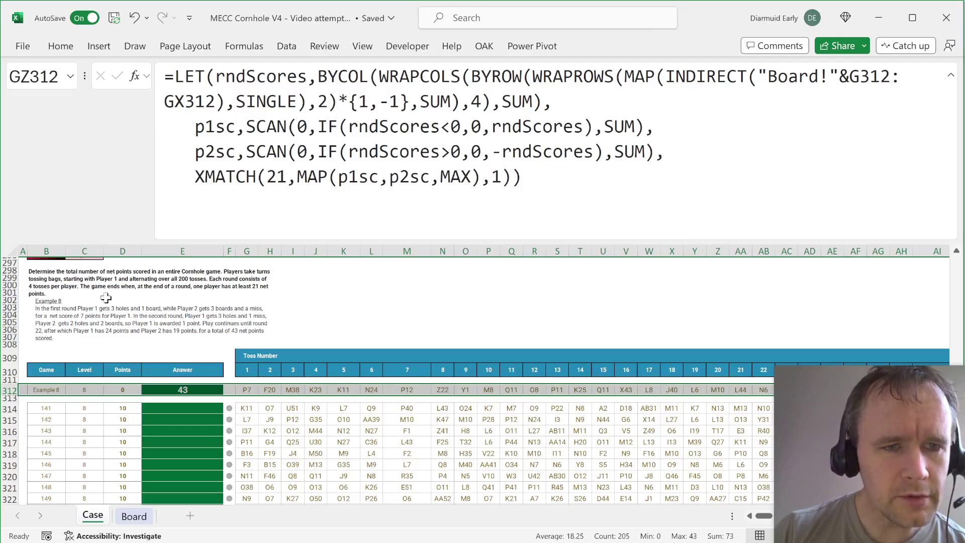
scroll(288, 410, "right", 15)
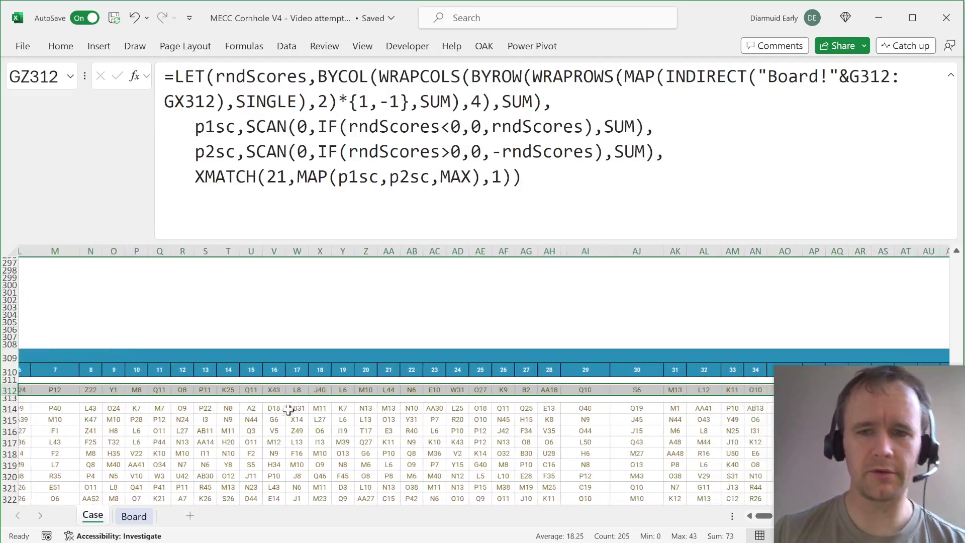
scroll(288, 410, "right", 20)
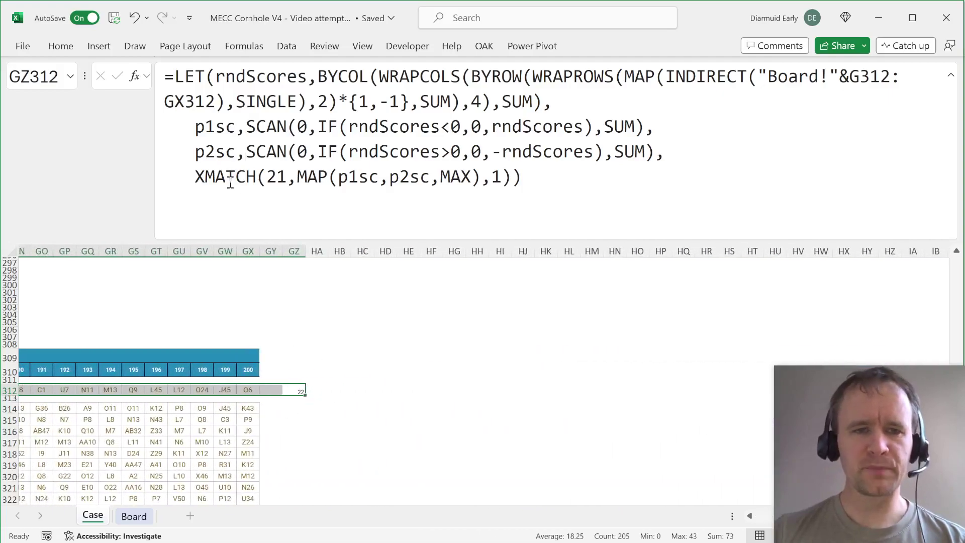
left_click(196, 177)
type("rnds,")
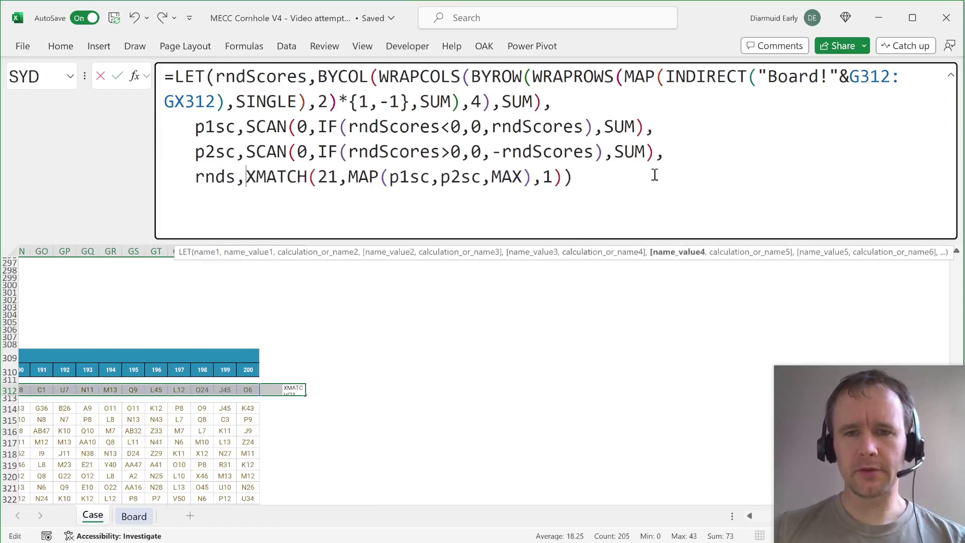
left_click(556, 175)
key("Right")
type(",")
key("alt+Return")
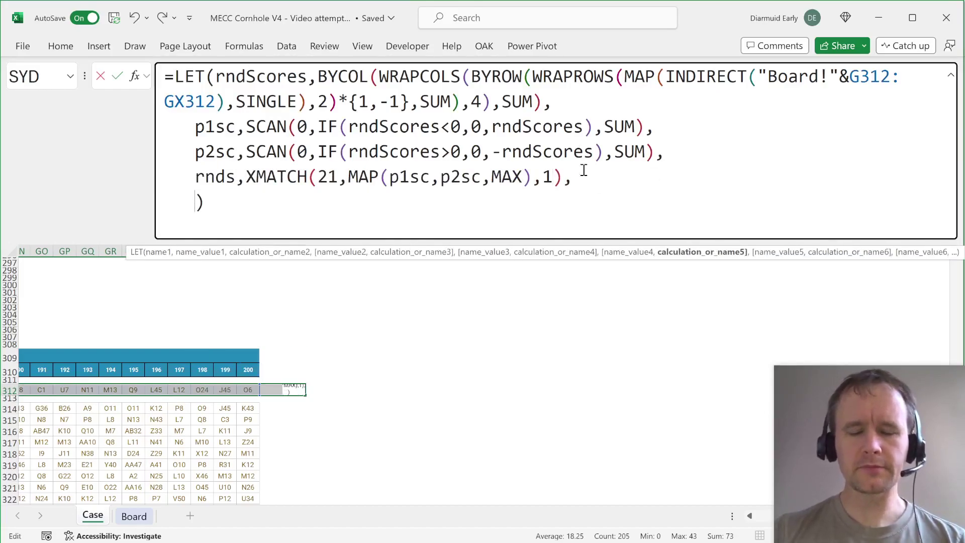
- Make the final LET result SUM(TAKE(VSTACK(p1sc,p2sc),,rnds)) and enter the formula
type("sum")
key("Tab")
type("take")
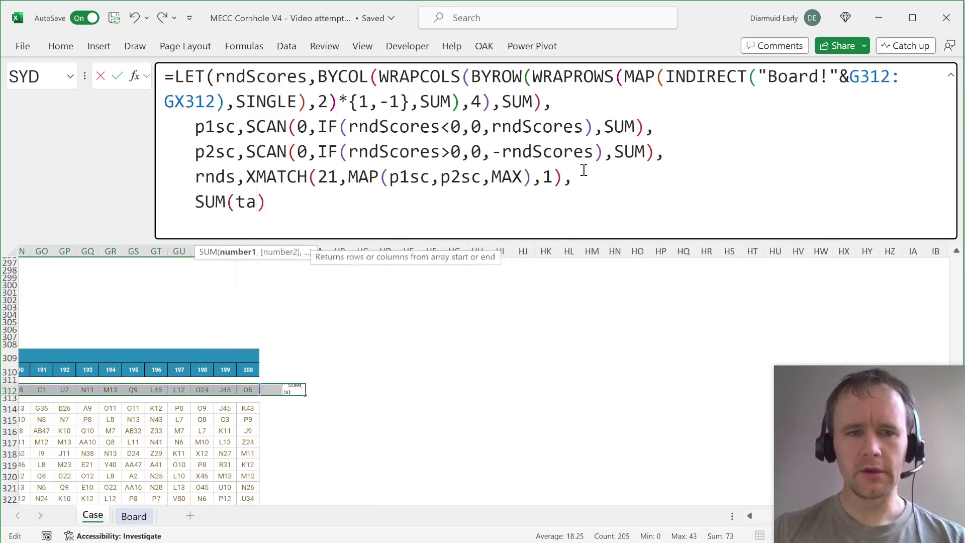
key("Tab")
type("vst")
key("Tab")
type("p1")
key("Tab")
type(",p2")
key("Tab")
type("),")
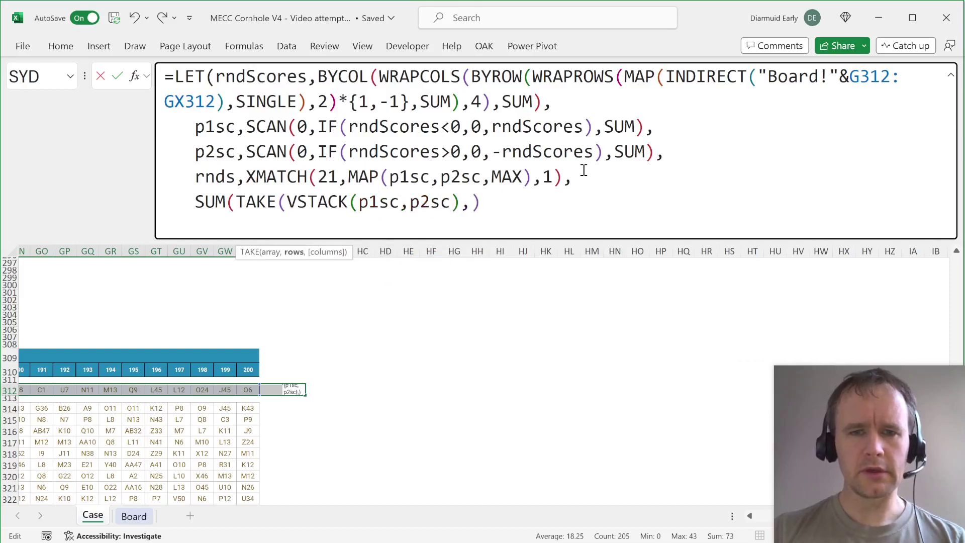
type(",")
type("rnds")
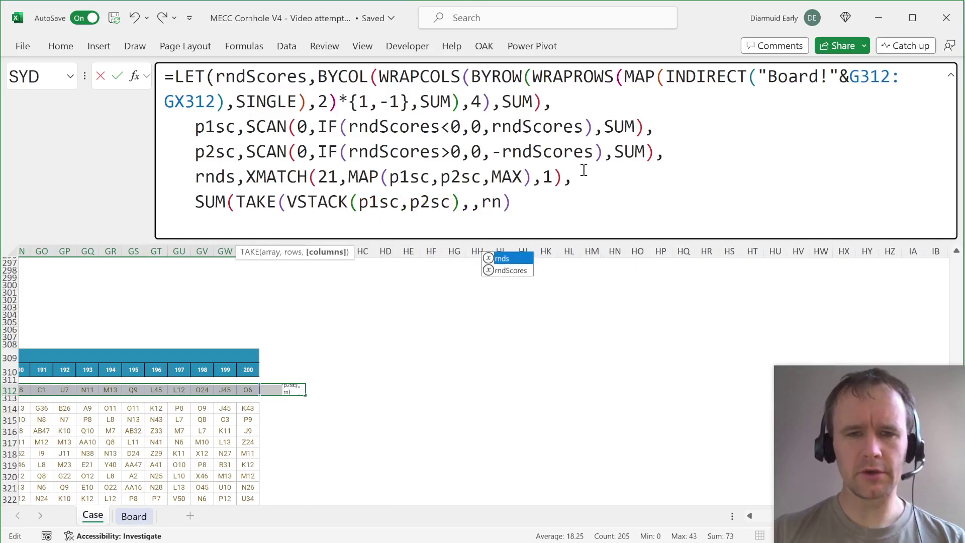
type(")")
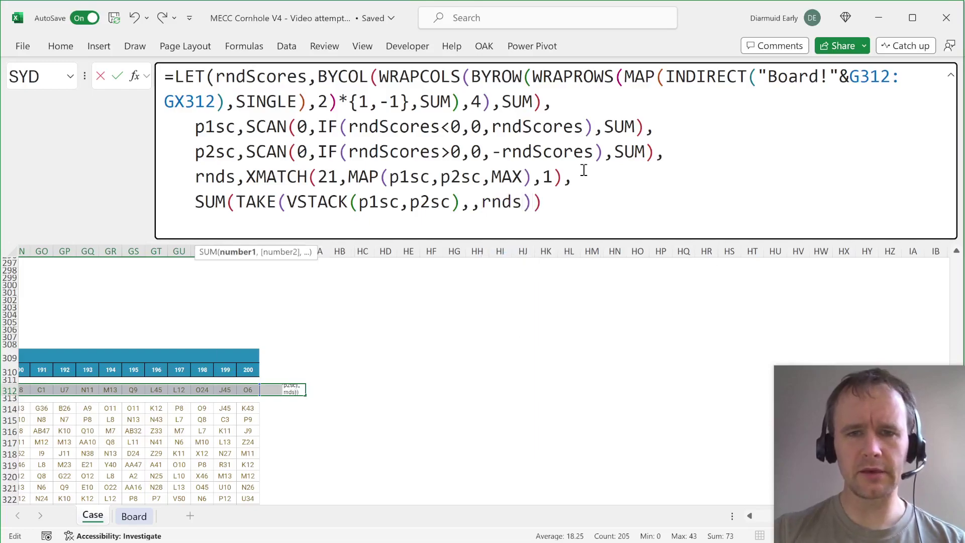
key("Right")
key("Return")
- Return along row 312 to cell GZ312 and compare its result with the Example 8 answer
key("Right")
key("Right")
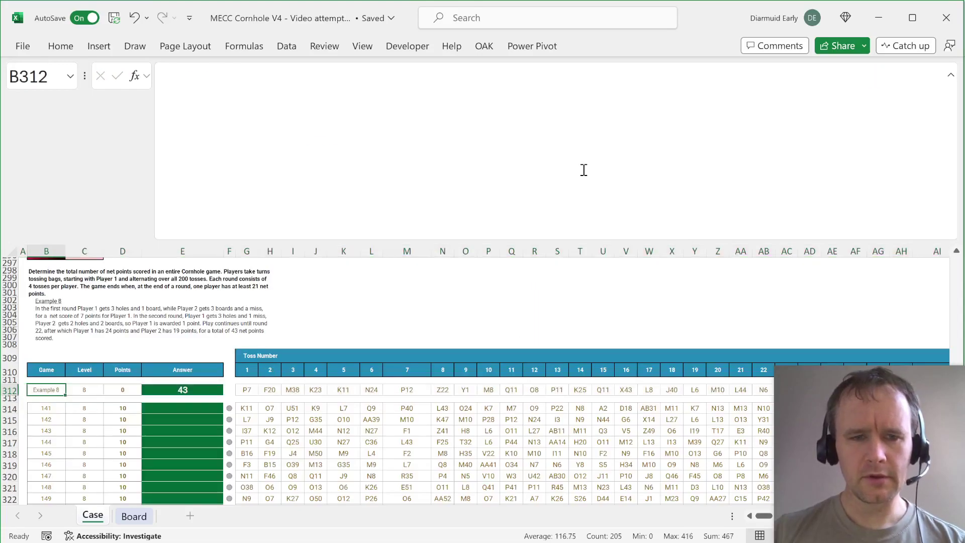
key("Right")
key("Right")
key("ctrl+Right")
key("ctrl+Right")
key("ctrl+Right")
key("ctrl+Left")
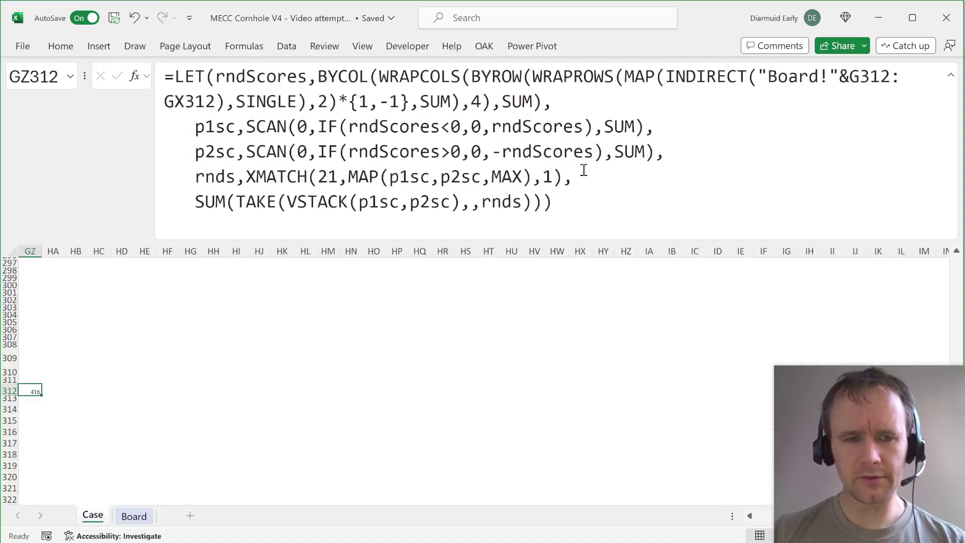
key("Left")
key("Right")
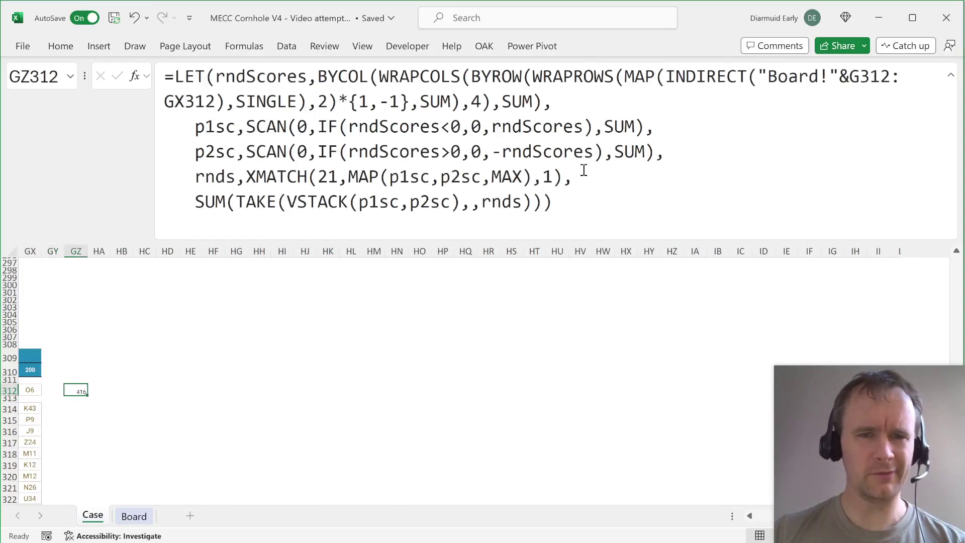
- Remove the SUM around TAKE(VSTACK(p1sc,p2sc),,rnds) and enter the formula to spill both players' running totals
left_click(209, 201)
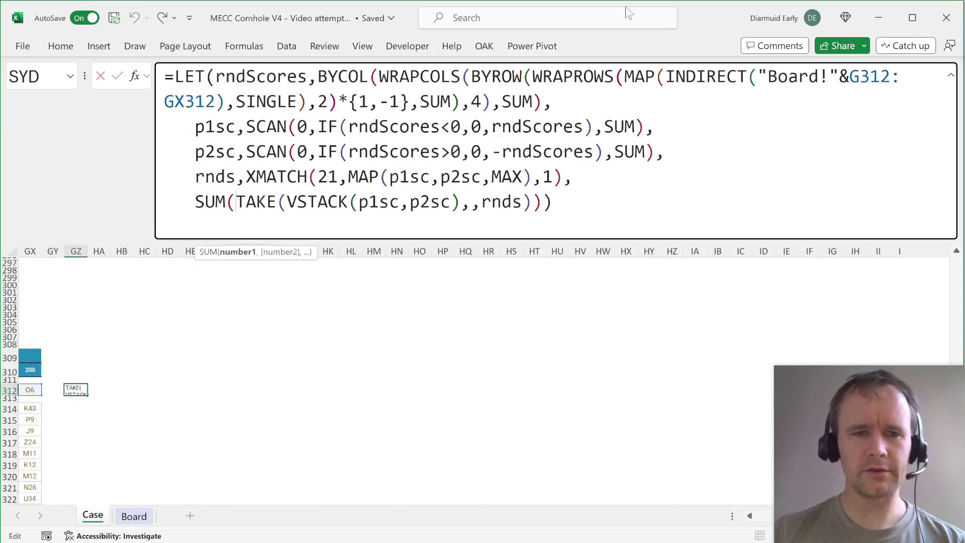
double_click(209, 201)
key("Delete")
key("Delete")
left_click(530, 207)
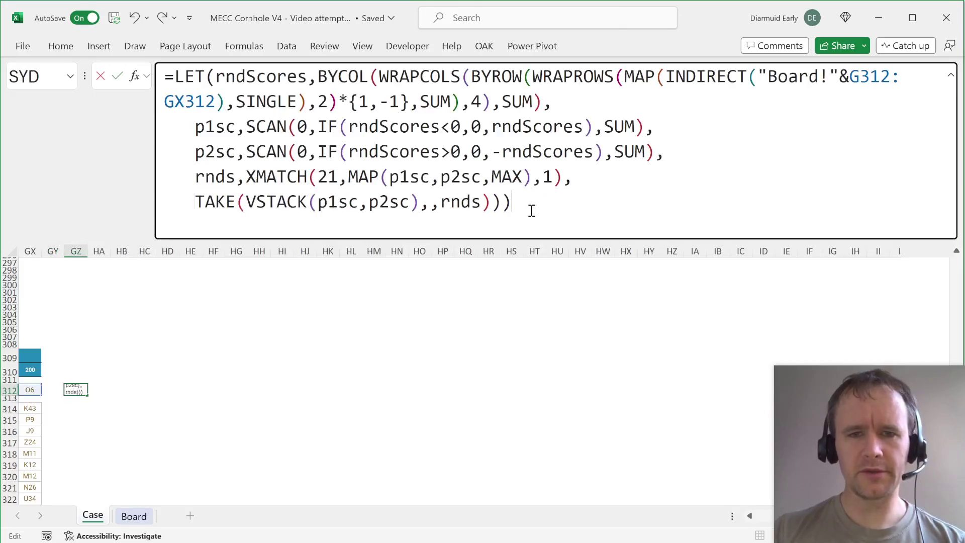
key("BackSpace")
key("Return")
key("Up")
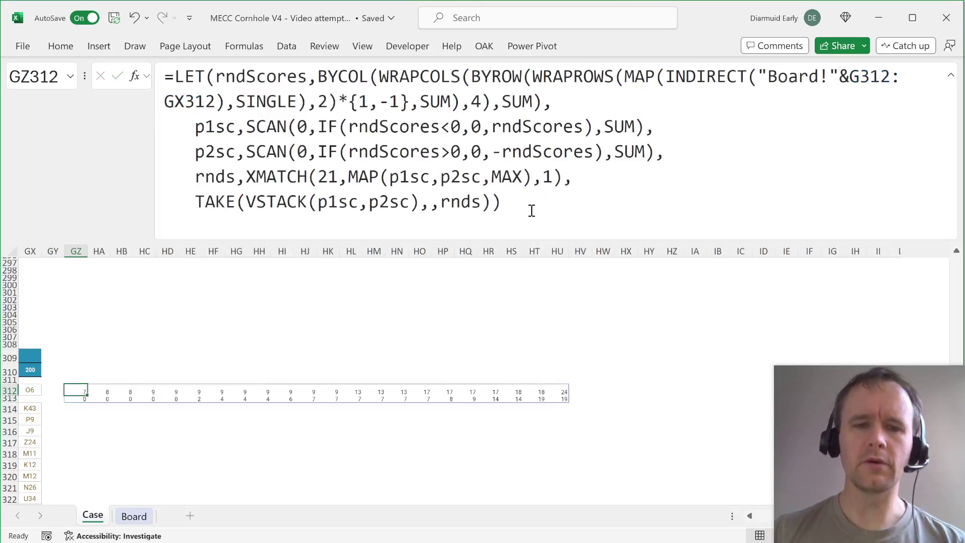
- Replace TAKE with CHOOSECOLS in the last line of the LET formula and enter it
double_click(208, 202)
type("cho")
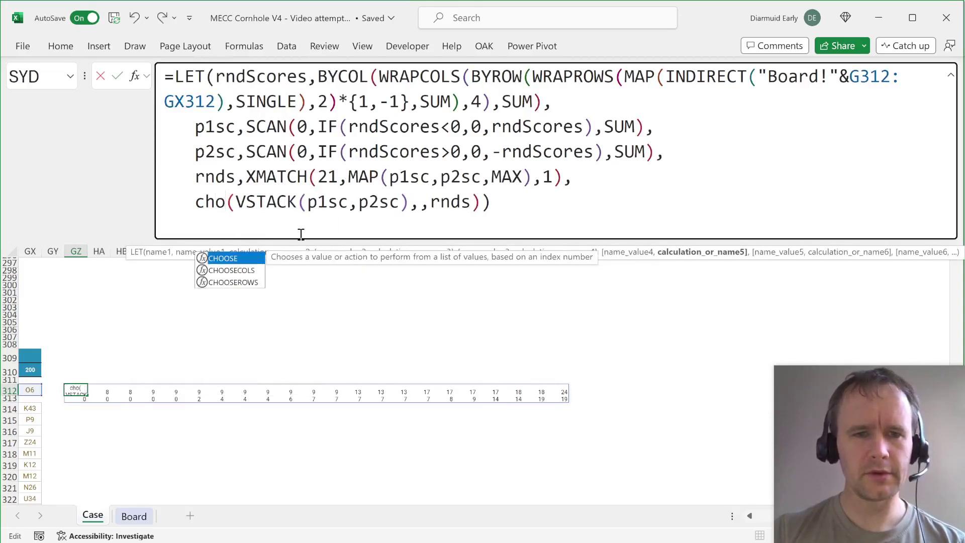
key("Down")
key("Tab")
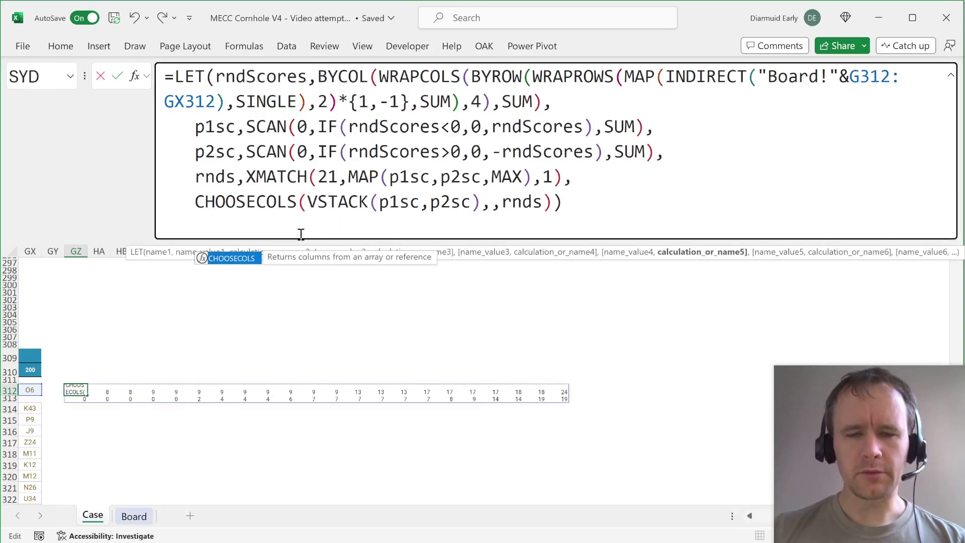
key("Return")
key("Up")
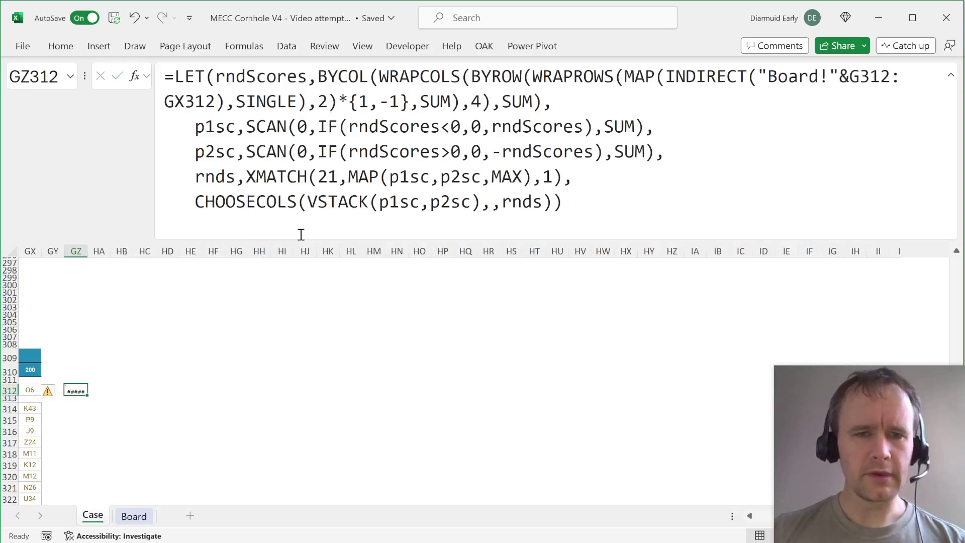
- Delete the extra comma before rnds in the CHOOSECOLS call and enter the formula
left_click(268, 206)
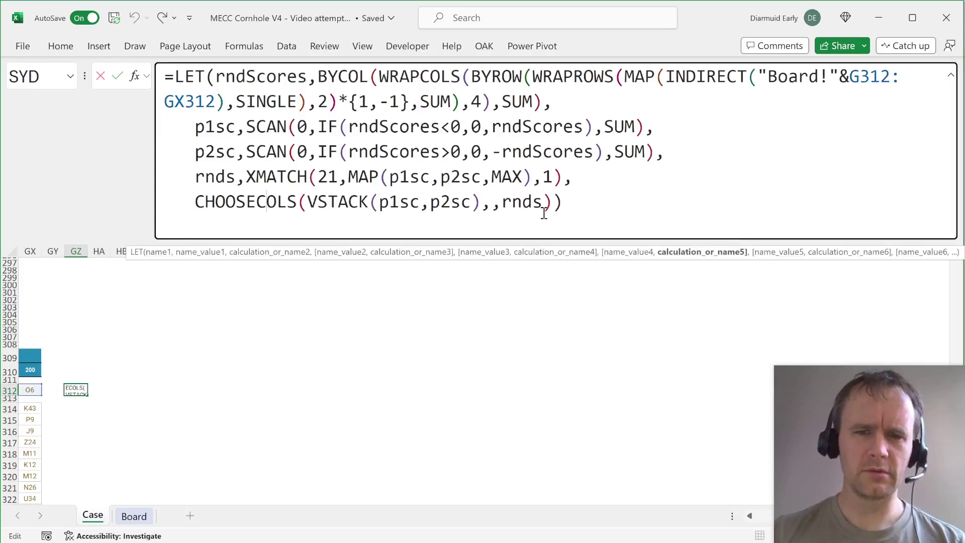
left_click(500, 204)
key("BackSpace")
key("Return")
key("Up")
- Wrap the CHOOSECOLS result in SUM to add both players' final scores, and enter the formula
left_click(195, 204)
type("SUM(")
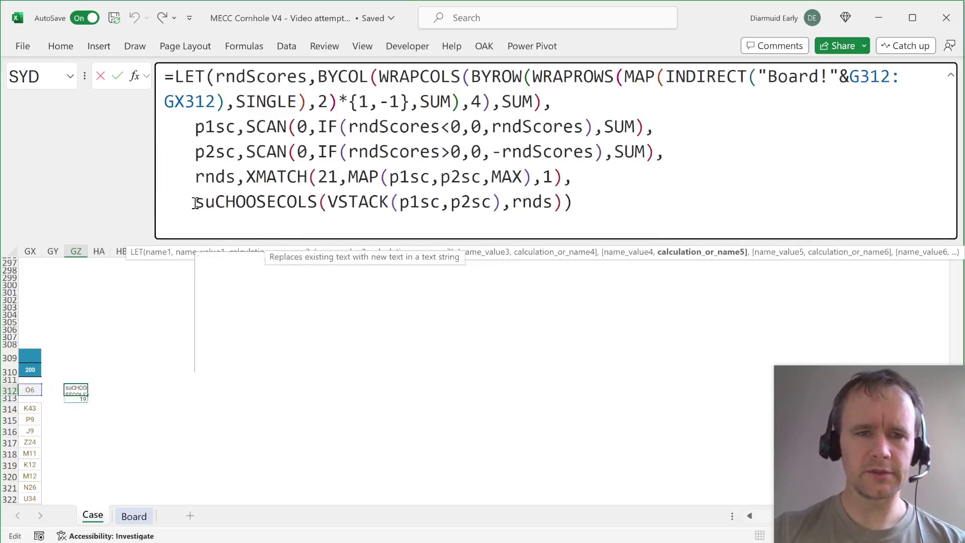
key("Return")
key("Up")
- Copy the entire LET formula text from cell GZ312
left_click(625, 209)
key("ctrl+a")
key("ctrl+c")
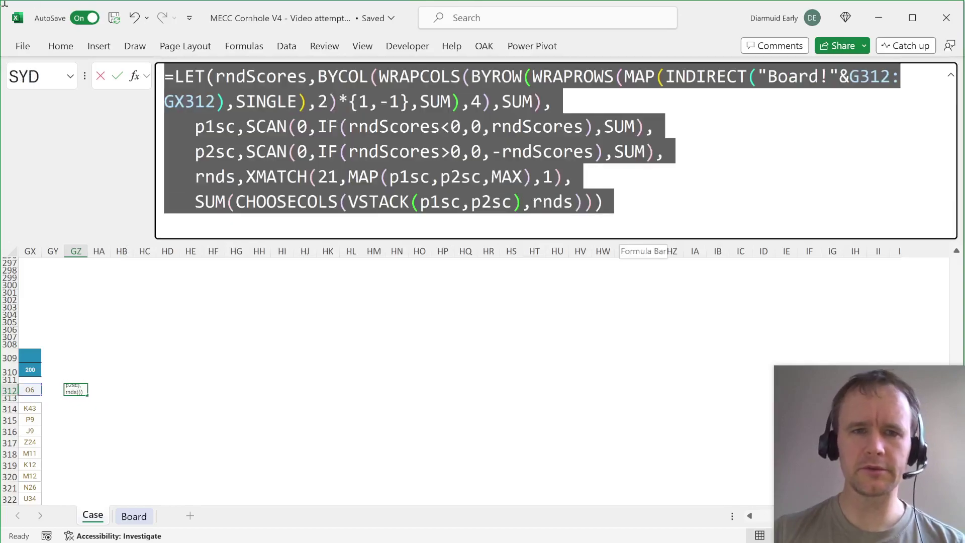
- Clear the copied LET formula out of cell GZ312
key("BackSpace")
key("Return")
key("Up")
- Replace the Example 8 answer in E312 with the copied LET formula text
key("ctrl+Left")
key("Home")
key("Right")
key("Right")
key("Right")
key("Right")
key("shift+Down")
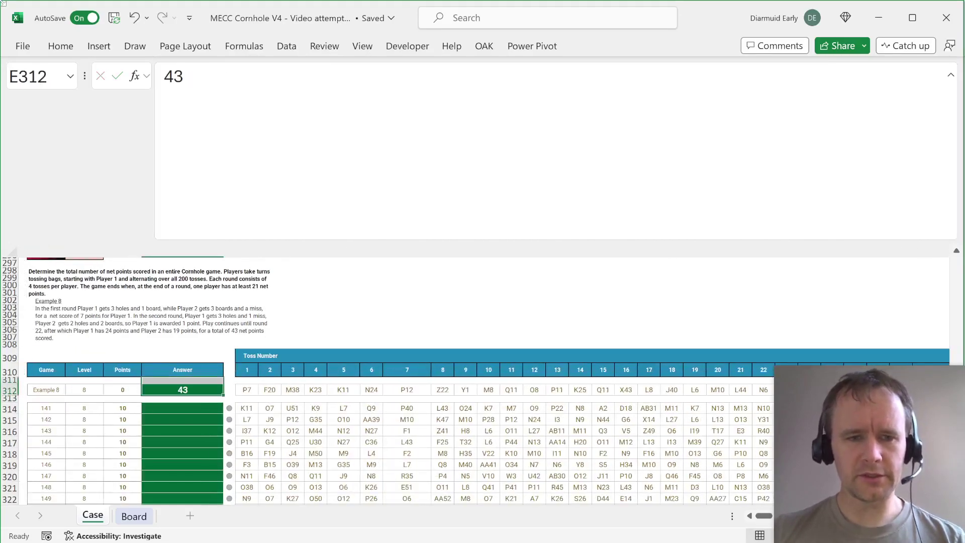
key("Down")
key("Up")
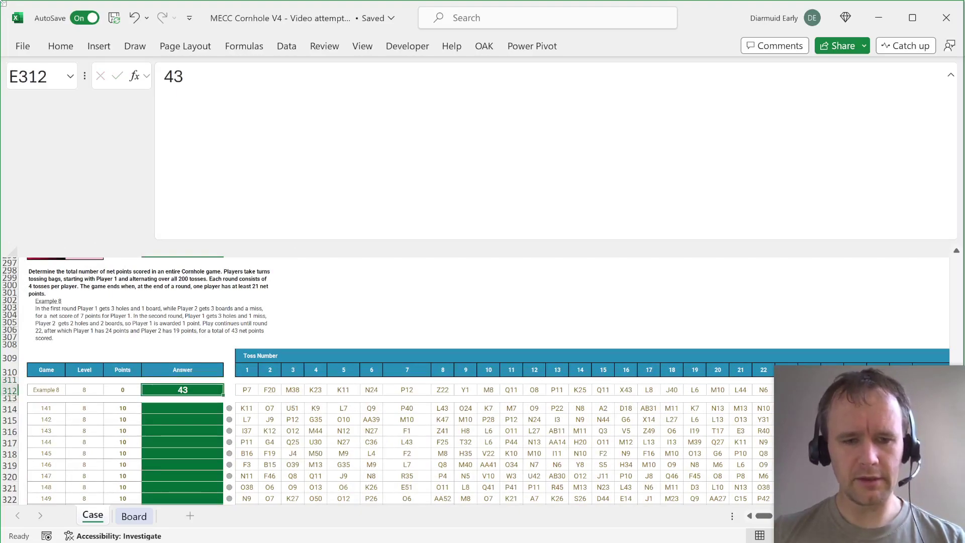
key("F2")
key("ctrl+v")
key("Return")
key("Up")
- Copy the Example 8 formula from E312 into the answer cells for games 141 to 160, E314:E333
key("ctrl+c")
key("Down")
key("Down")
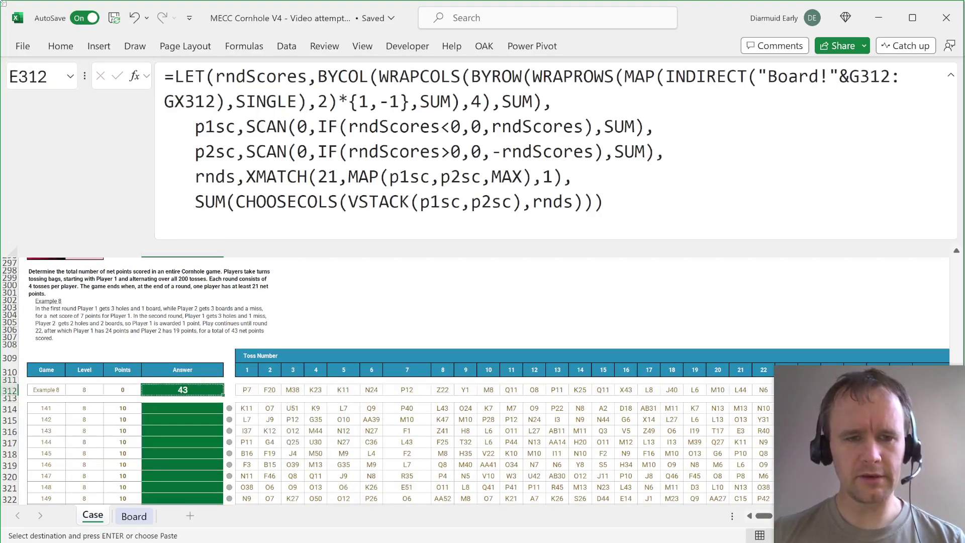
key("ctrl+v")
key("Left")
key("ctrl+Down")
key("Right")
key("ctrl+shift+Up")
key("Return")
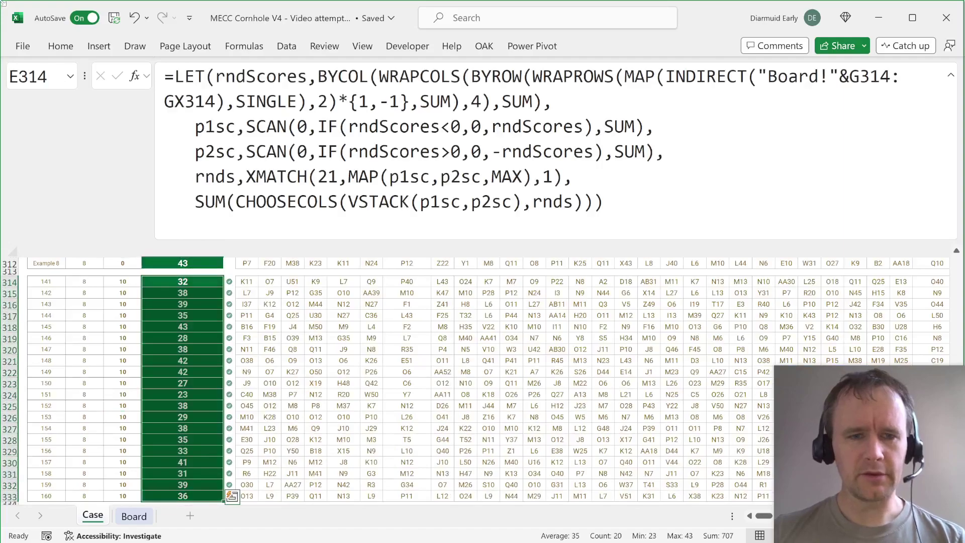
- For Bonus 1, enter =SUM(XLOOKUP(TEXTSPLIT(T37,"; "),item,cost)) in Y37 beside the VIP Package row of the package table
key("ctrl+Home")
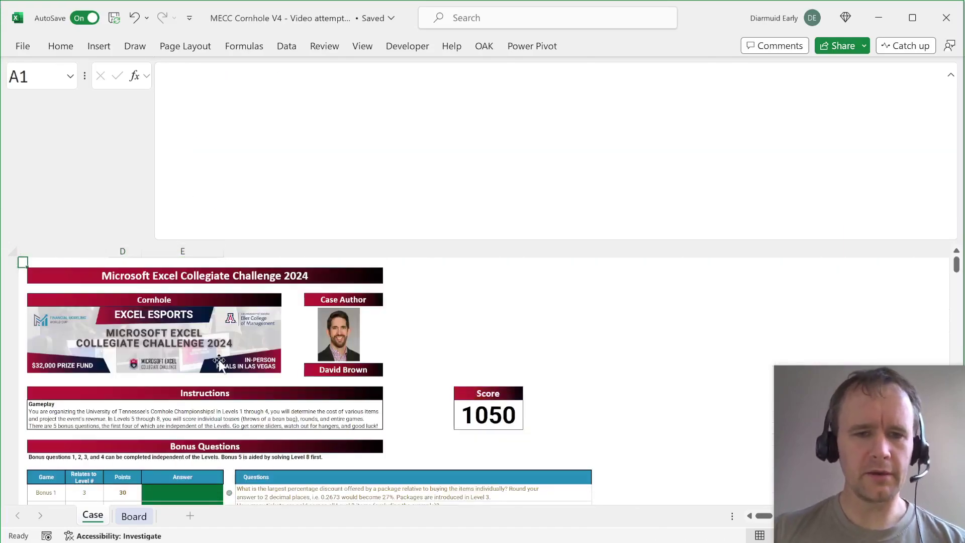
scroll(197, 332, "down", 5)
left_click(196, 328)
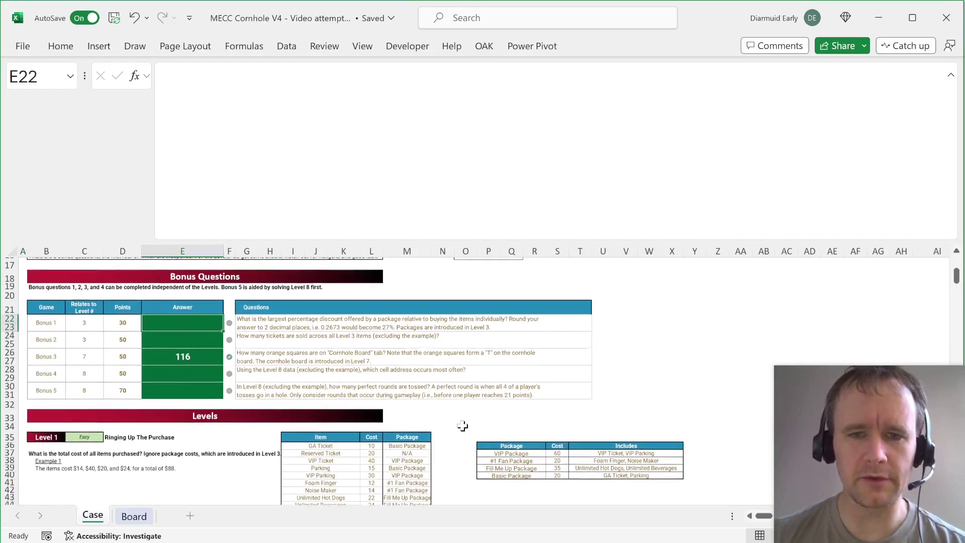
scroll(459, 424, "down", 2)
left_click(688, 408)
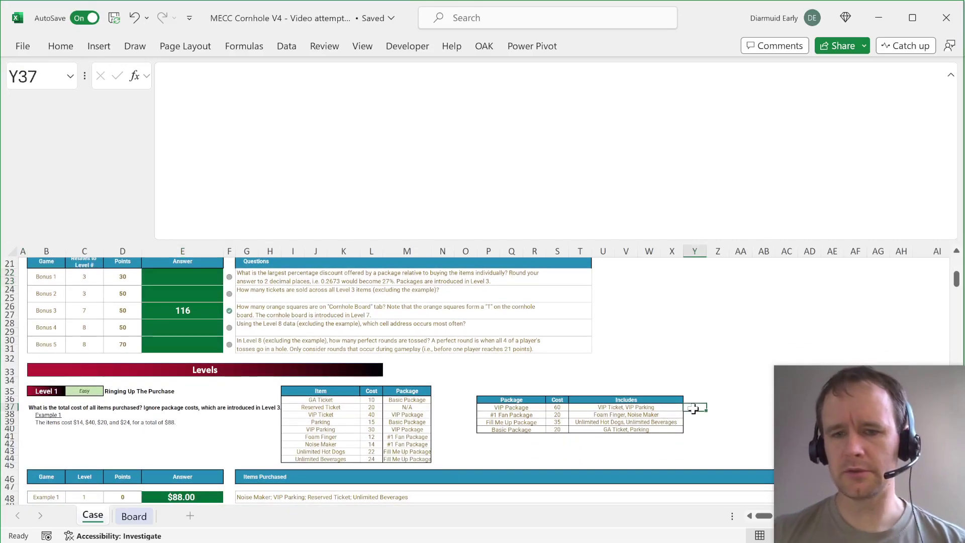
type("=sum(xl")
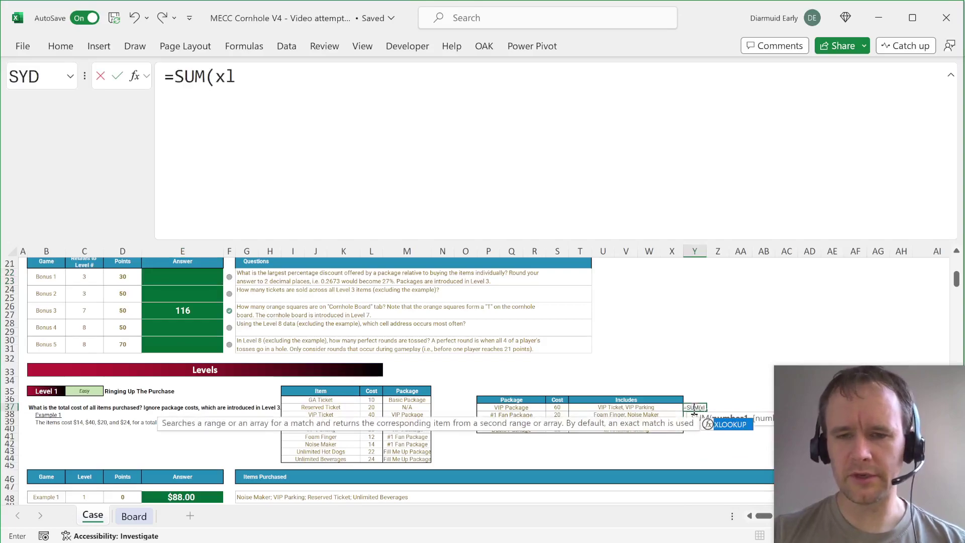
key("Tab")
type("texts")
key("Tab")
key("Left")
key("Left")
key("Left")
key("Left")
key("Left")
type(",\"")
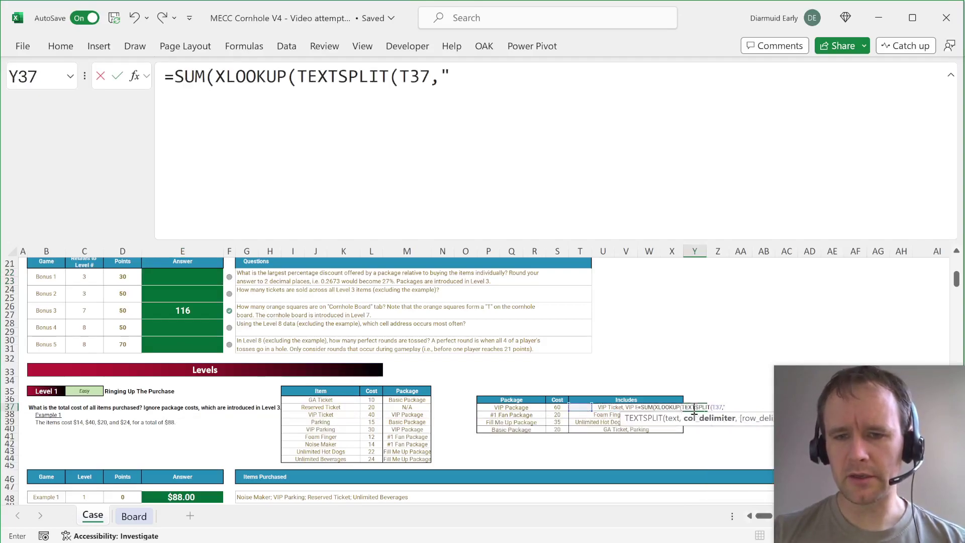
type("; \"),")
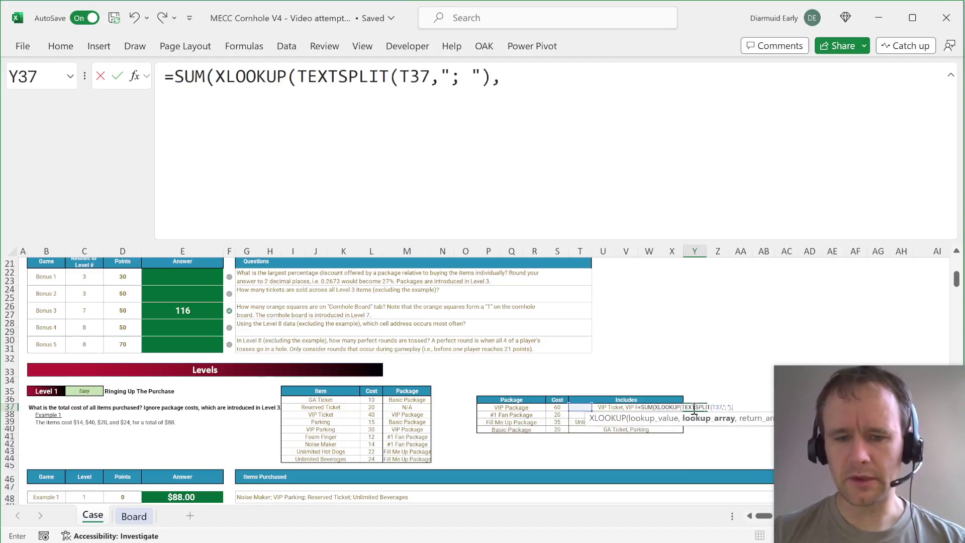
type("item,c")
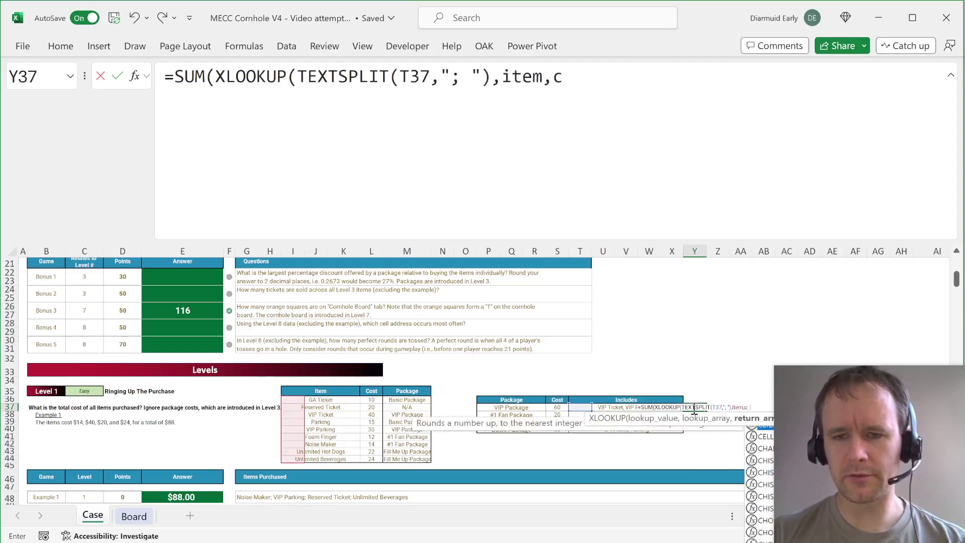
type("ost))")
key("Return")
- Change the TEXTSPLIT delimiter in the Y37 formula to ", " and enter it
left_click(694, 408)
left_click(477, 93)
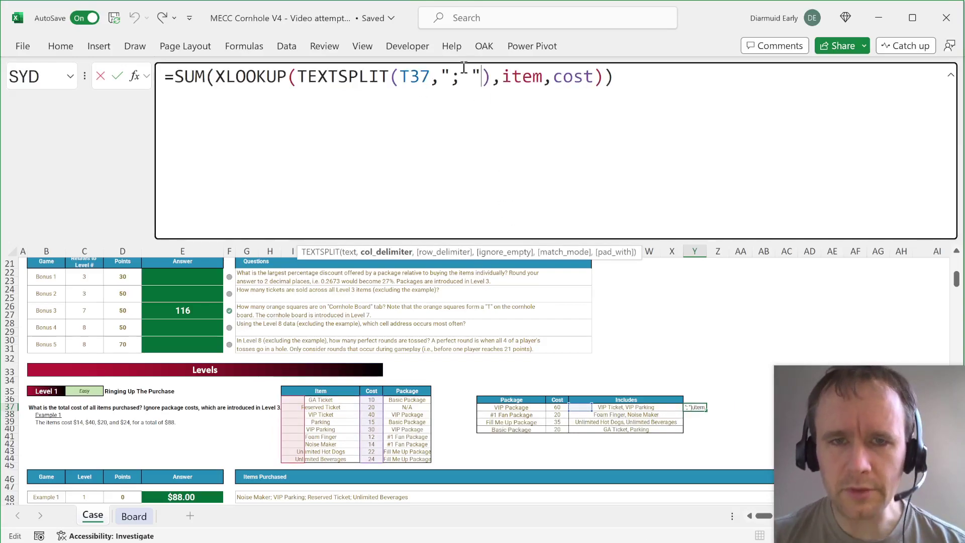
left_click(456, 76)
key("BackSpace")
type(",")
key("Return")
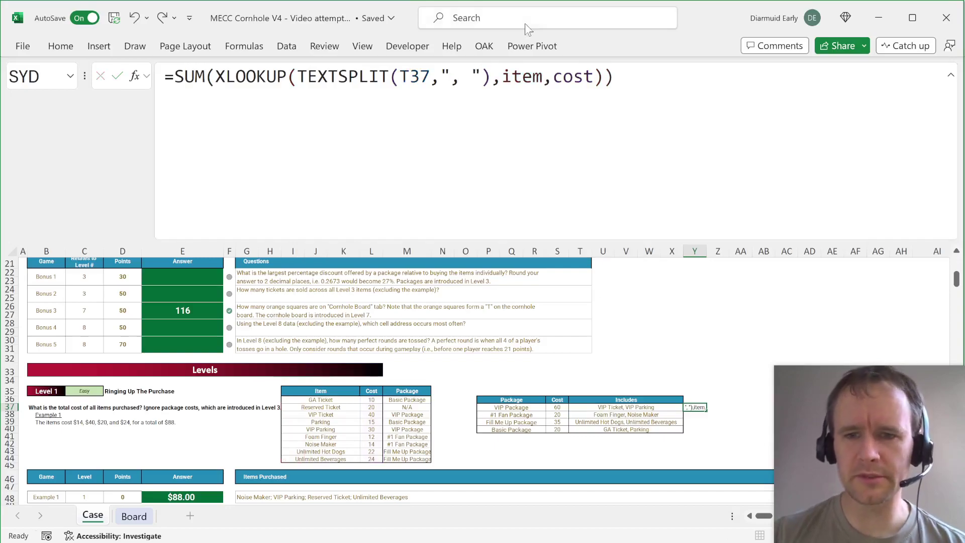
key("Up")
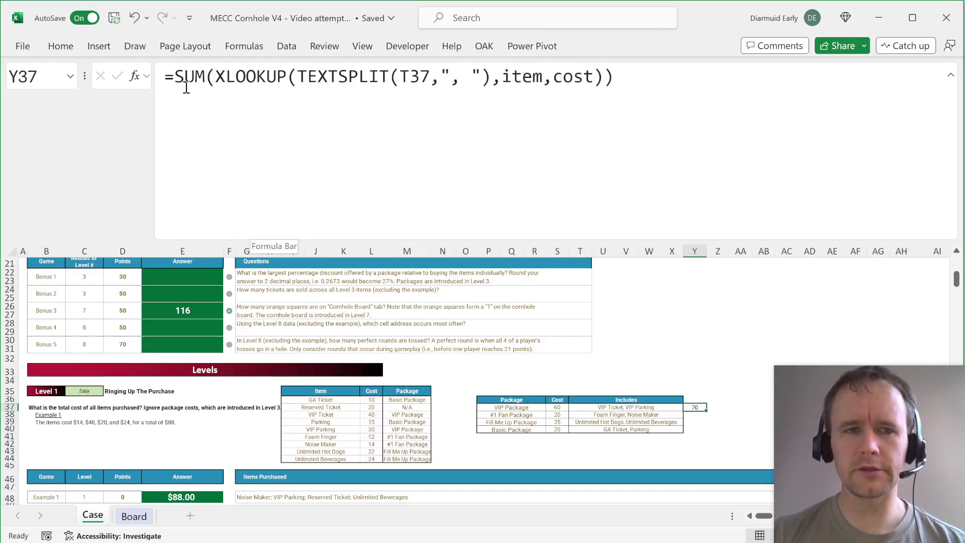
- Divide the package cost in S37 by the summed item costs in the Y37 formula
left_click(172, 80)
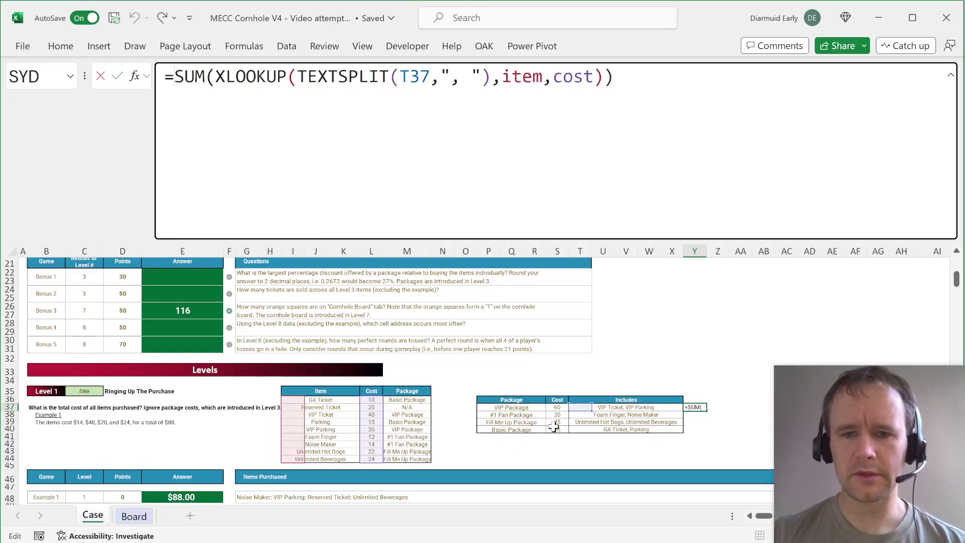
left_click(555, 409)
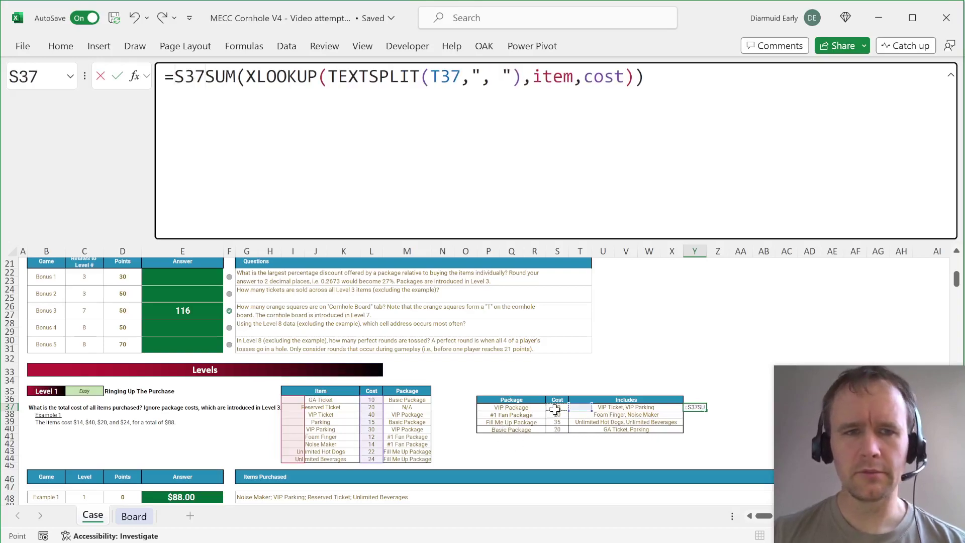
type("/")
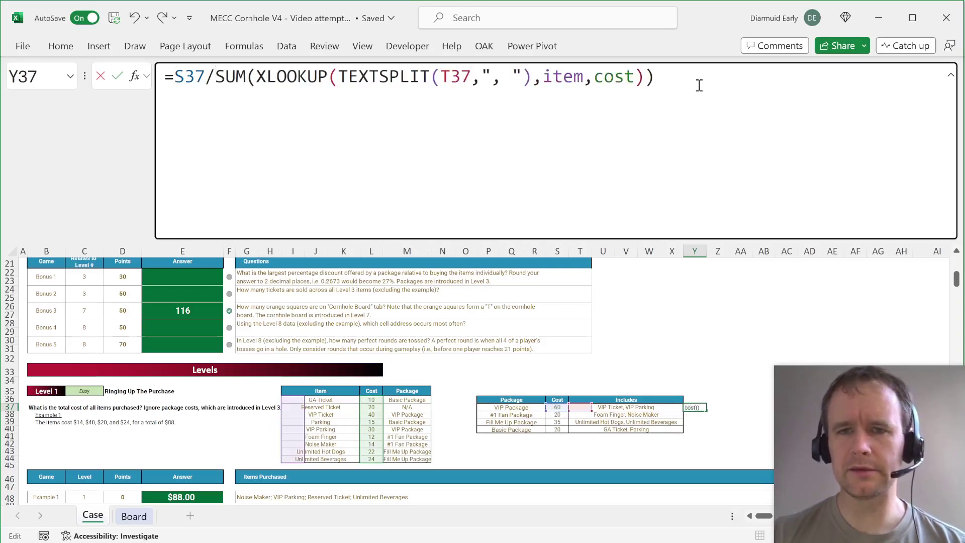
key("Return")
key("Up")
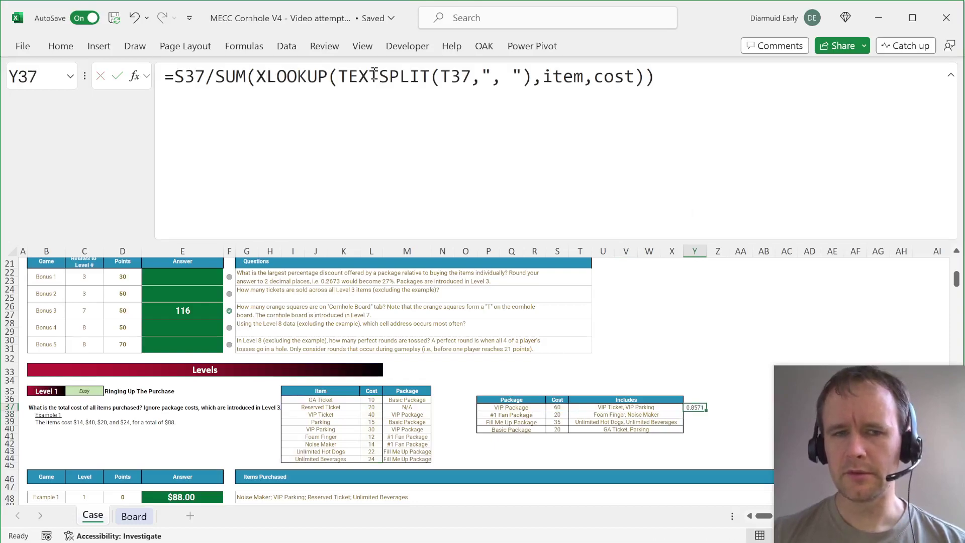
- Subtract the Y37 cost ratio from 1, show it as a percentage, and fill the formula down to Y40
left_click(179, 75)
type("1-")
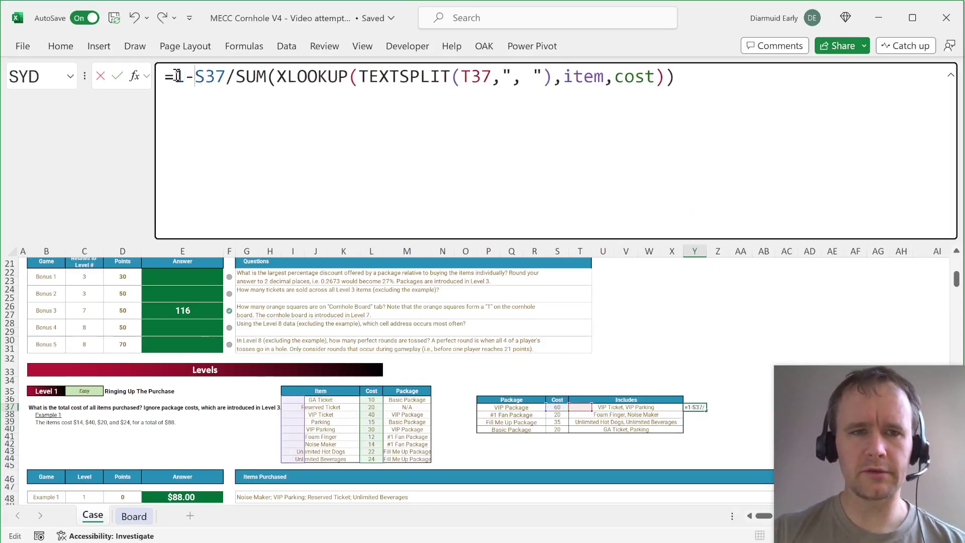
key("ctrl+Return")
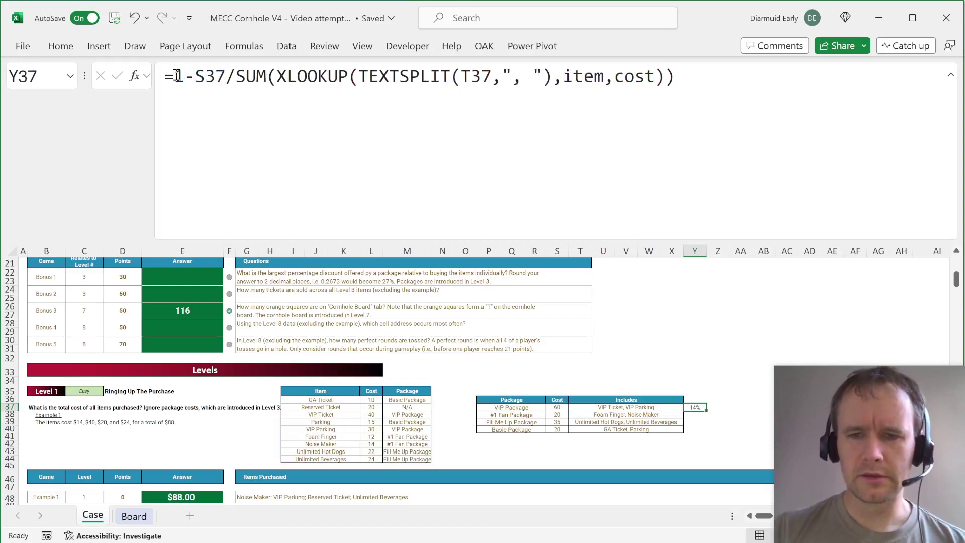
key("shift+Down")
key("shift+Down")
key("shift+Down")
key("ctrl+d")
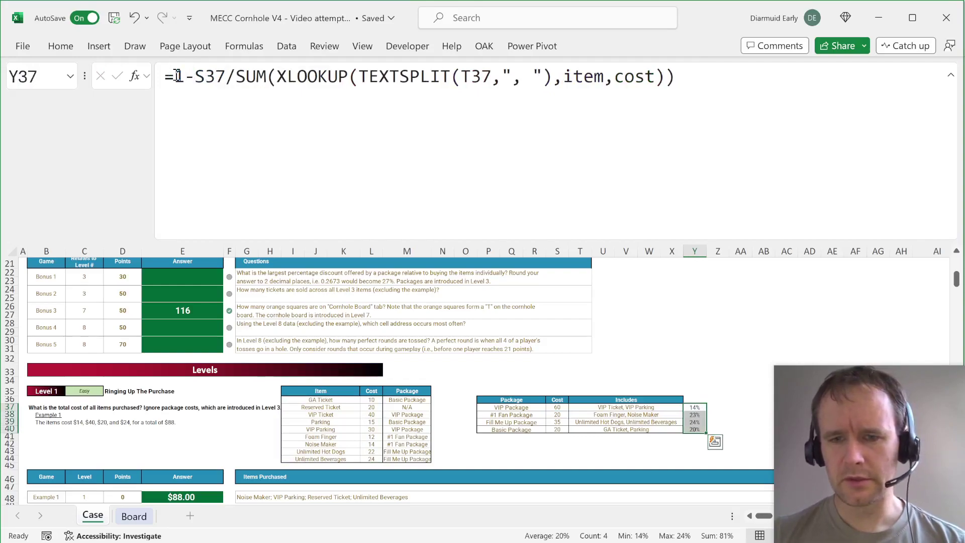
- Answer Bonus 1 in E22 with =ROUND(MAX(Y37:Y40),2)
left_click(178, 280)
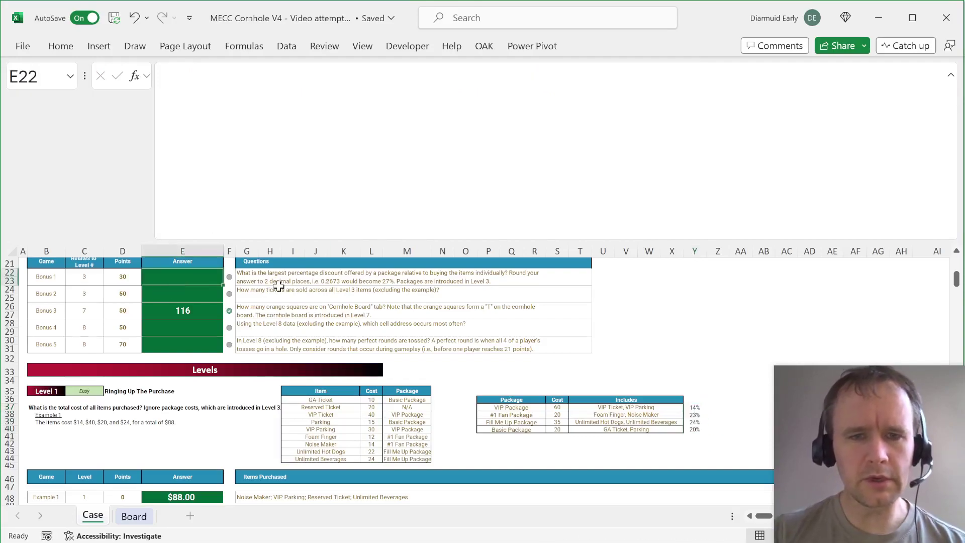
type("round")
key("Escape")
type("=rou")
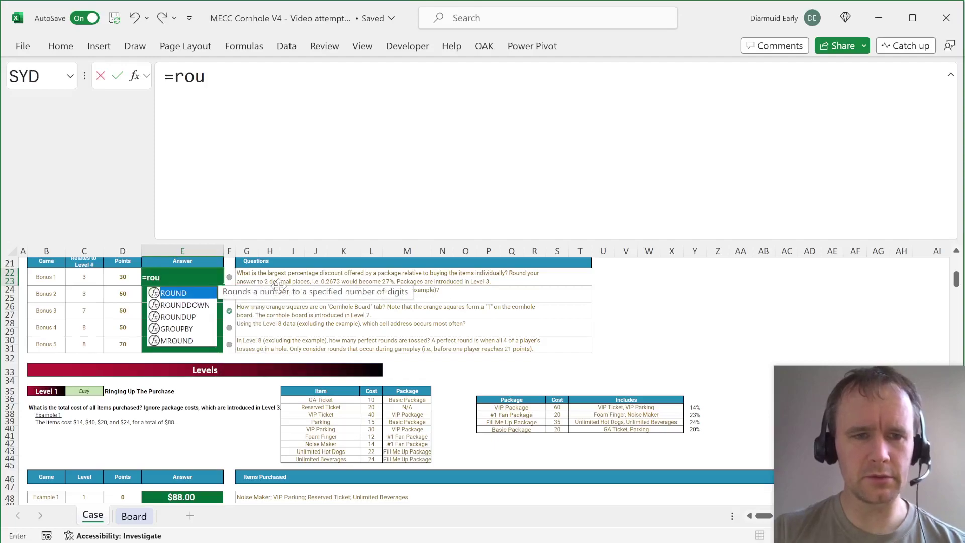
key("Tab")
type("max")
key("Tab")
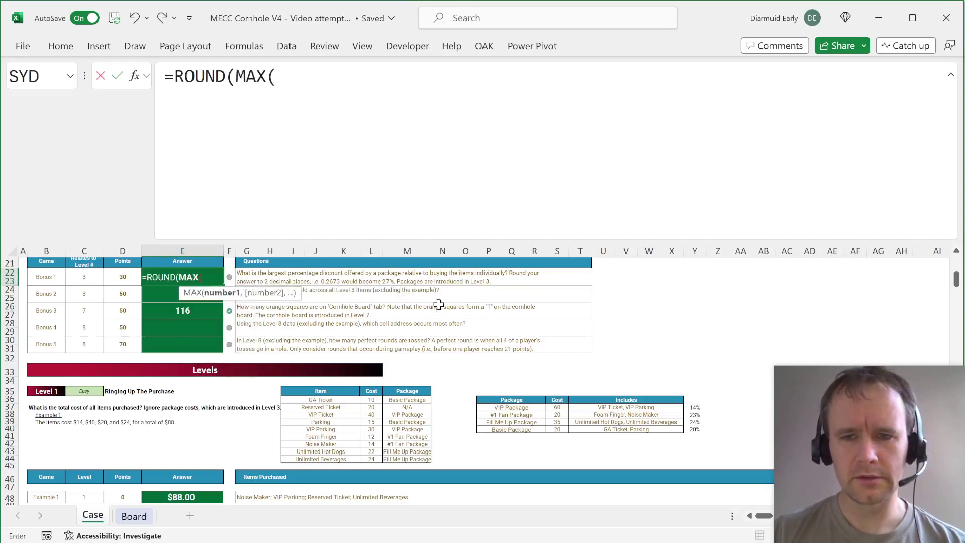
left_click(695, 415)
left_click_drag(694, 407, 696, 429)
type(",")
key("BackSpace")
type("),")
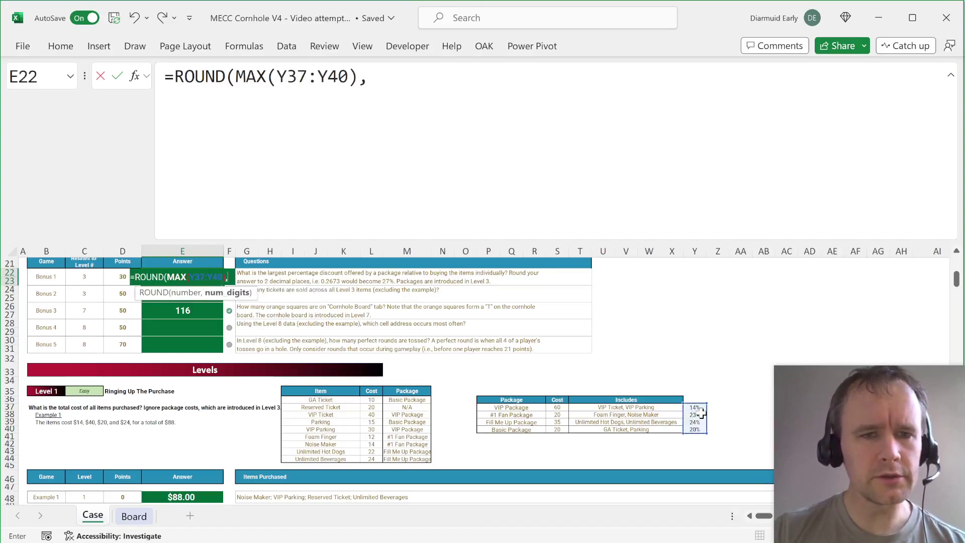
type("2)")
key("Delete")
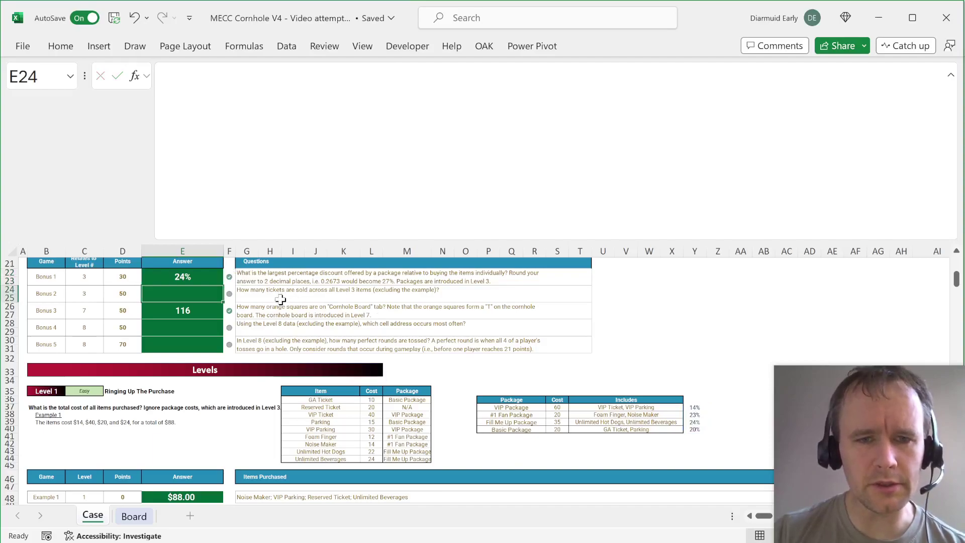
- Examine the Level 3 purchase lists and the item table to see how ticket items are named
scroll(289, 312, "down", 19)
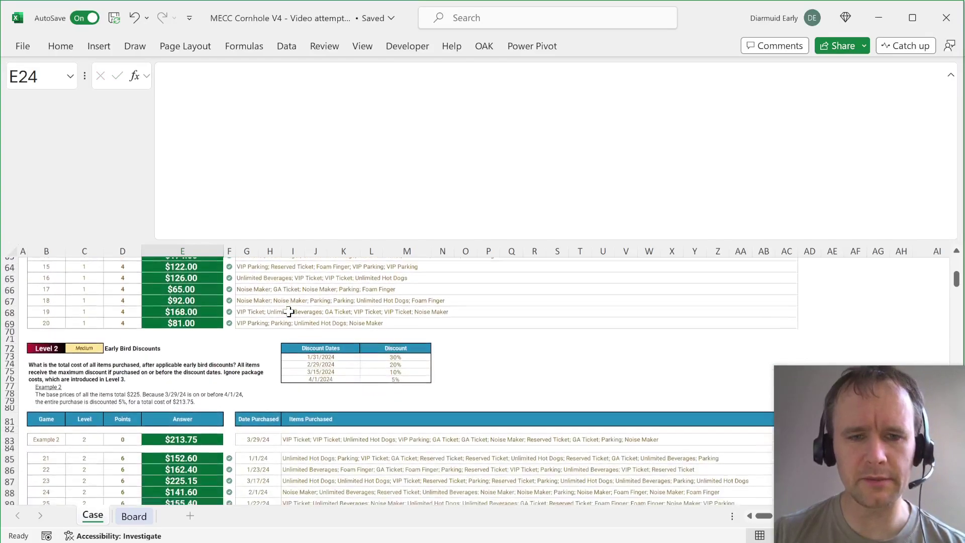
scroll(289, 312, "down", 13)
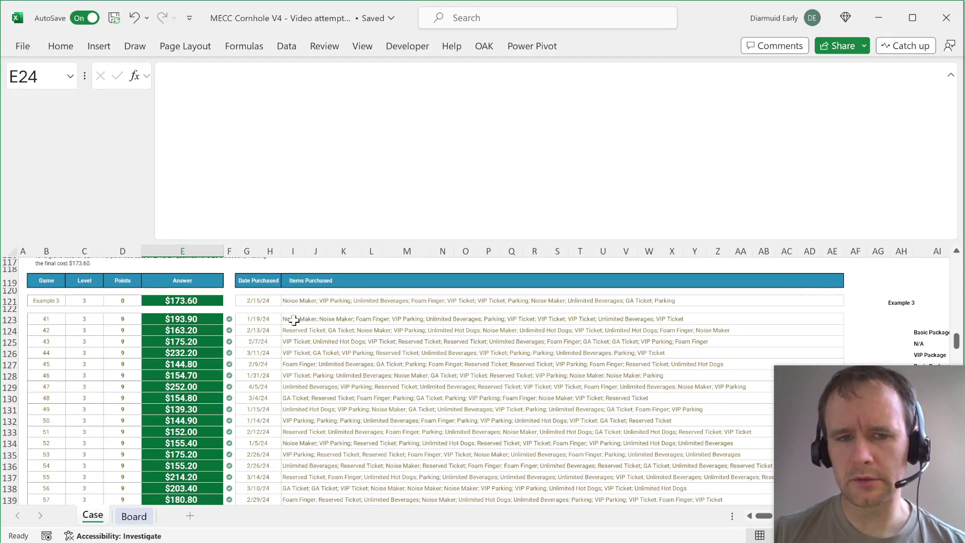
left_click(294, 320)
scroll(294, 319, "up", 20)
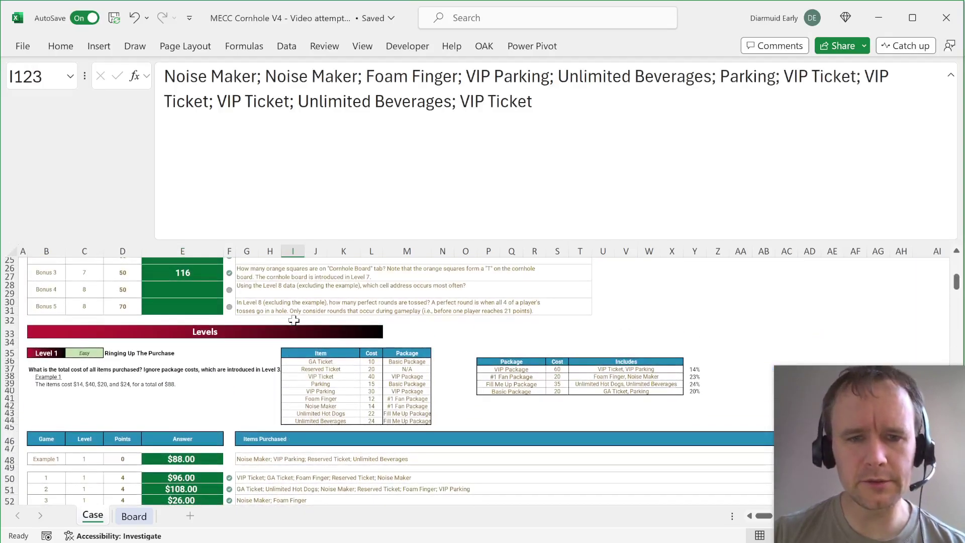
left_click_drag(299, 361, 301, 378)
scroll(211, 371, "down", 2)
scroll(211, 371, "up", 3)
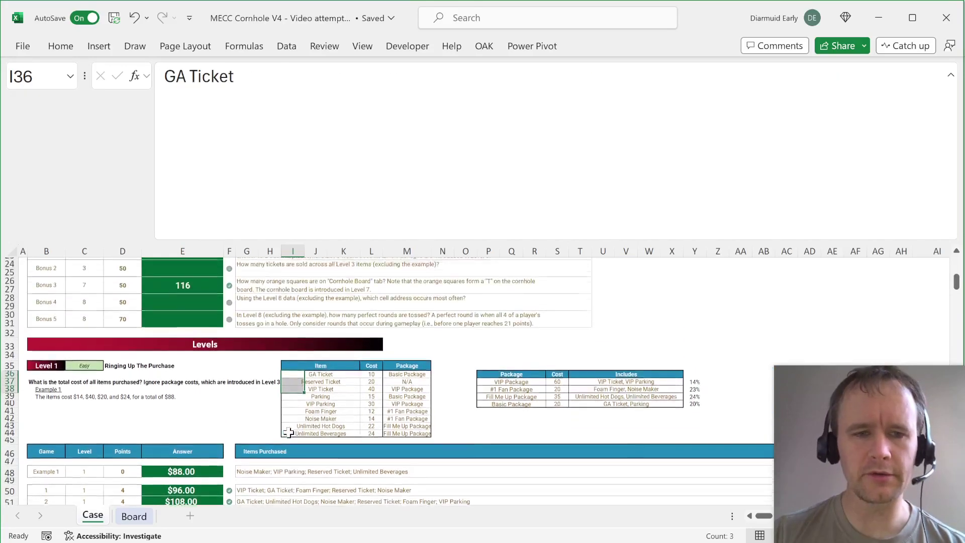
scroll(211, 371, "down", 1)
left_click_drag(168, 346, 170, 303)
key("ctrl+z")
- Begin the Bonus 2 answer in E24 with =SUM(LEN(I123:I142)), measuring the Level 3 purchase lists
left_click(187, 265)
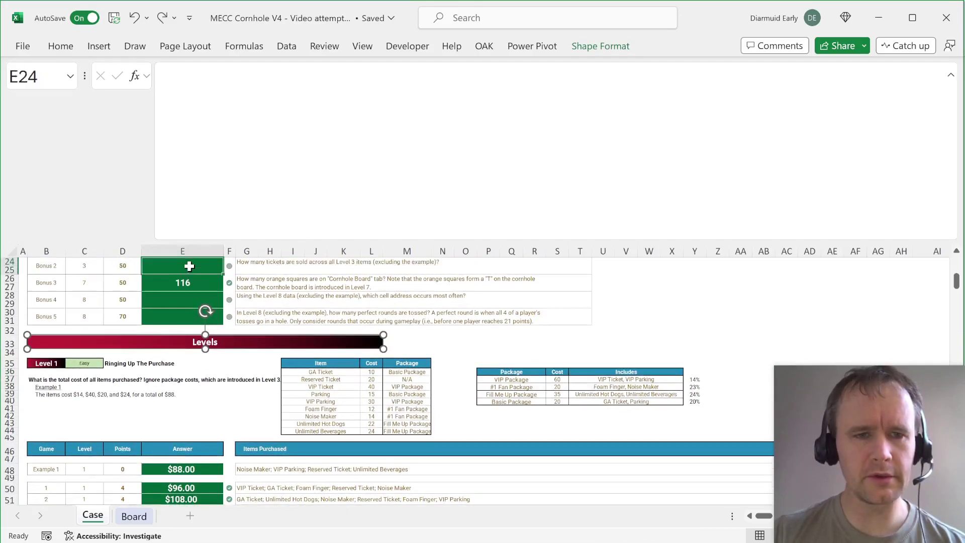
type("=su")
key("Tab")
type("le")
key("Tab")
key("BackSpace")
key("BackSpace")
key("BackSpace")
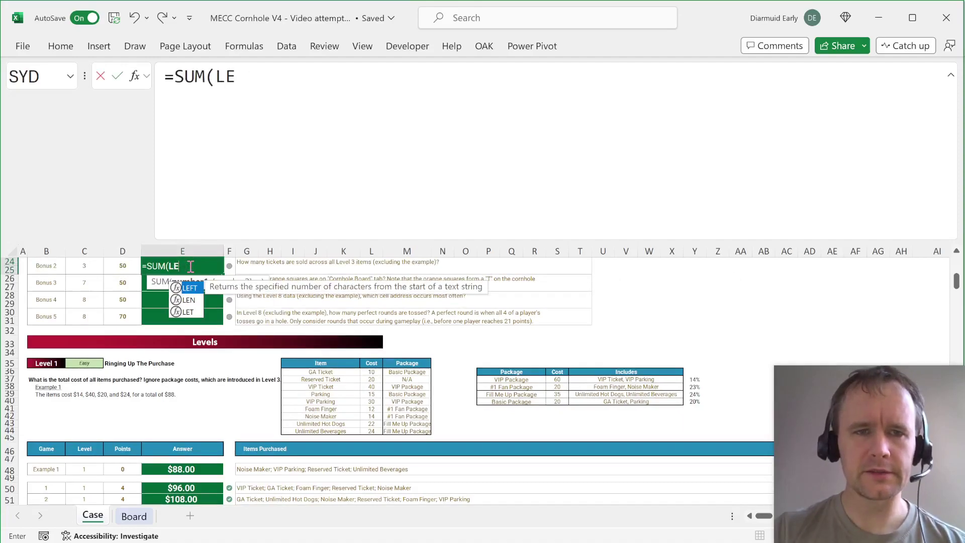
type("n")
key("Tab")
scroll(365, 496, "down", 20)
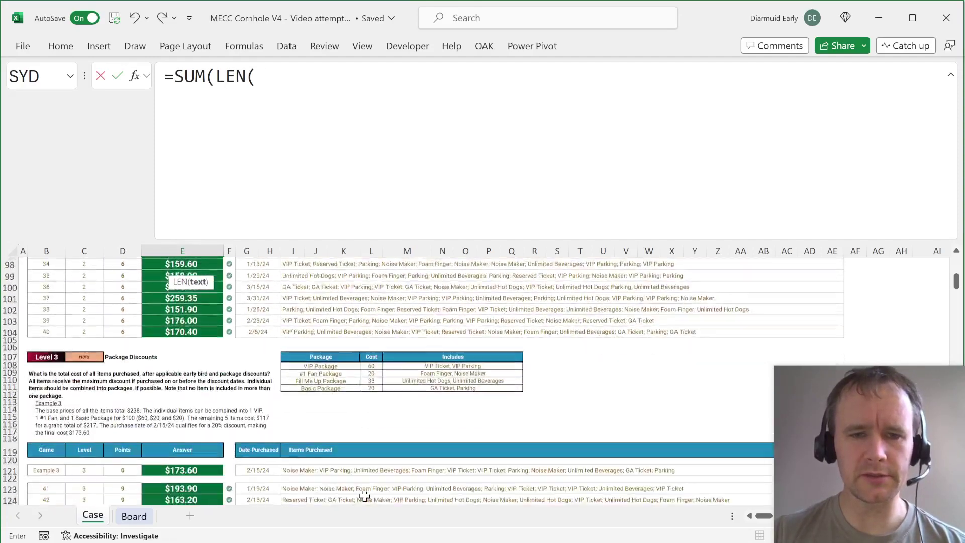
scroll(364, 496, "down", 3)
left_click_drag(293, 366, 294, 496)
- Extend the Bonus 2 formula in E24 by subtracting LEN(SUBSTITUTE(I123:I142,"Ticket","")) from the purchase-list lengths
type(")-len")
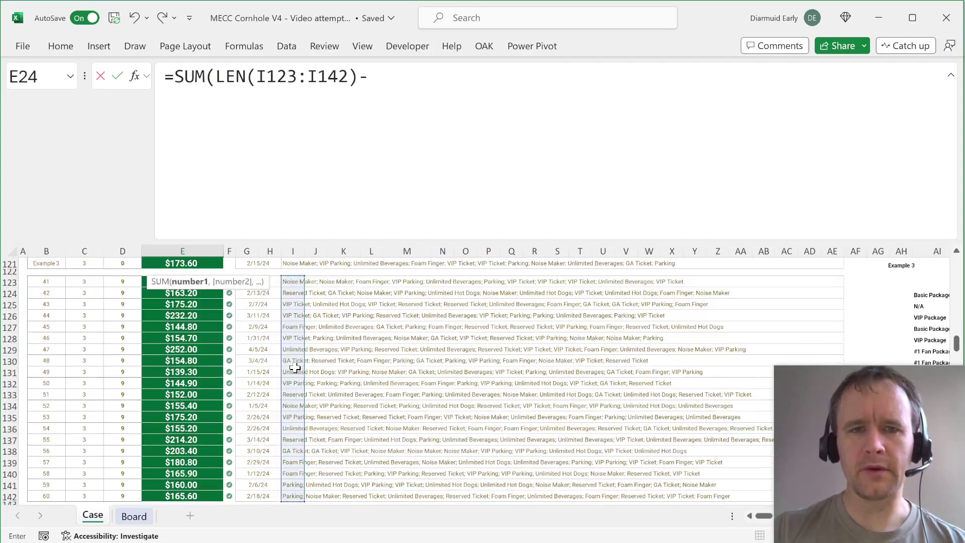
key("Tab")
type("su")
key("Tab")
left_click(292, 325)
key("Up")
key("Up")
key("Up")
key("Up")
key("ctrl+shift+Down")
type(",\"Ticket\",\"\")")
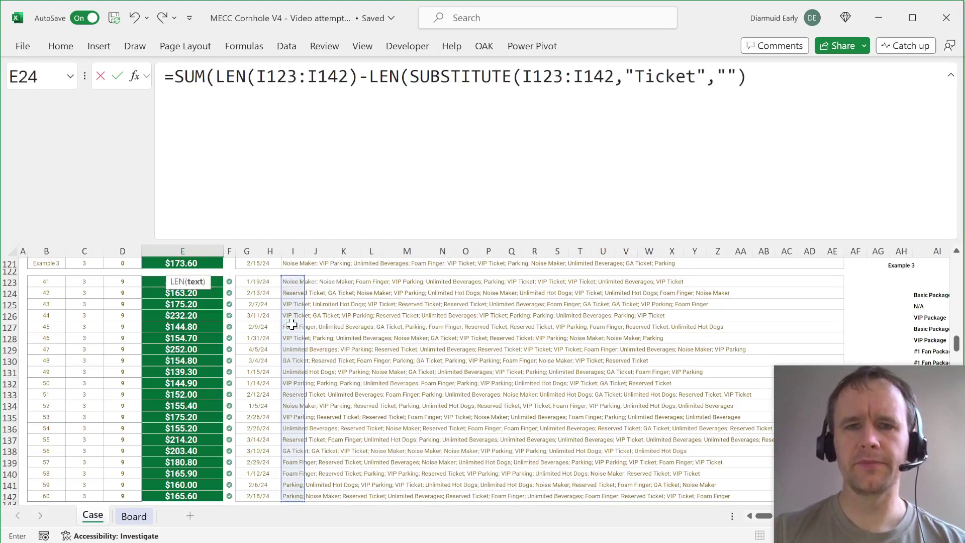
type(")")
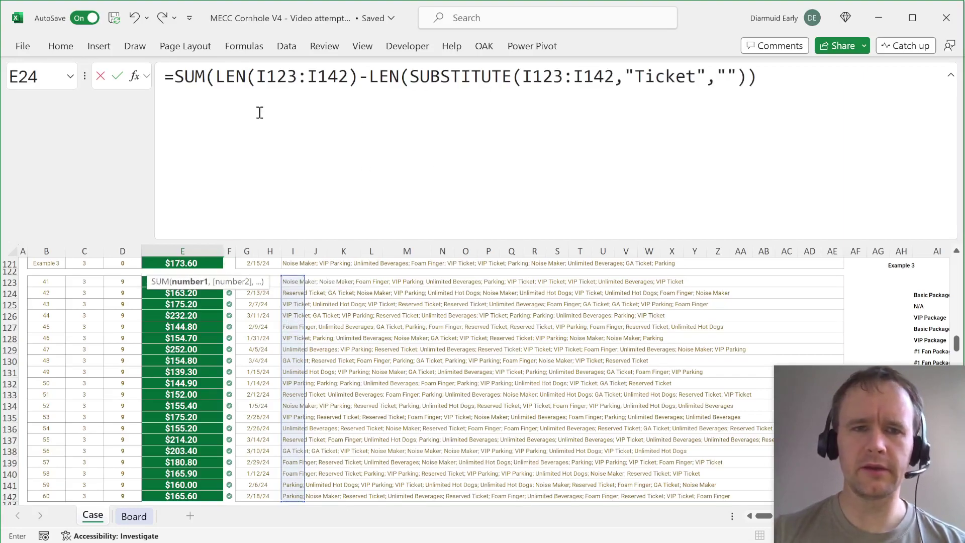
- Close the SUM in the Bonus 2 formula, divide it by LEN("Ticket"), and enter the formula in E24
left_click(214, 78)
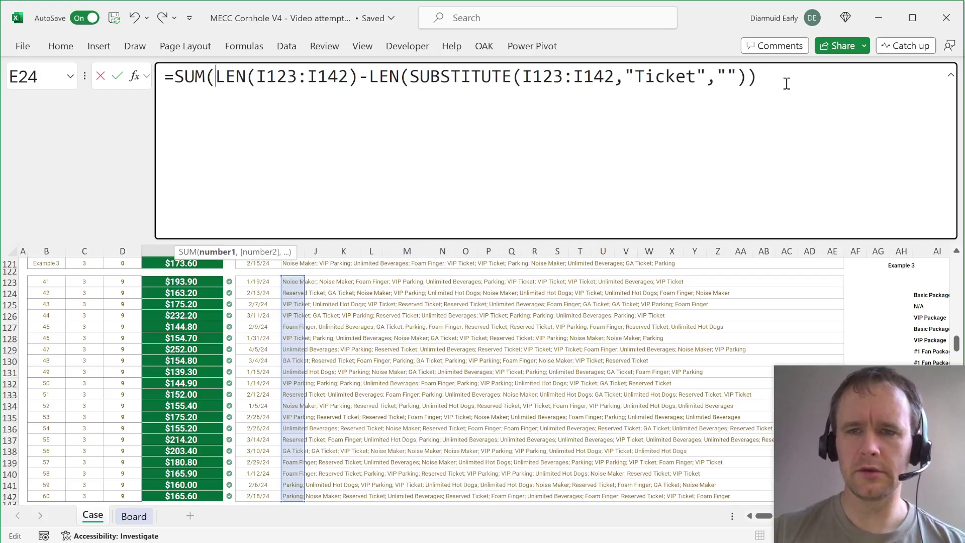
type(")/")
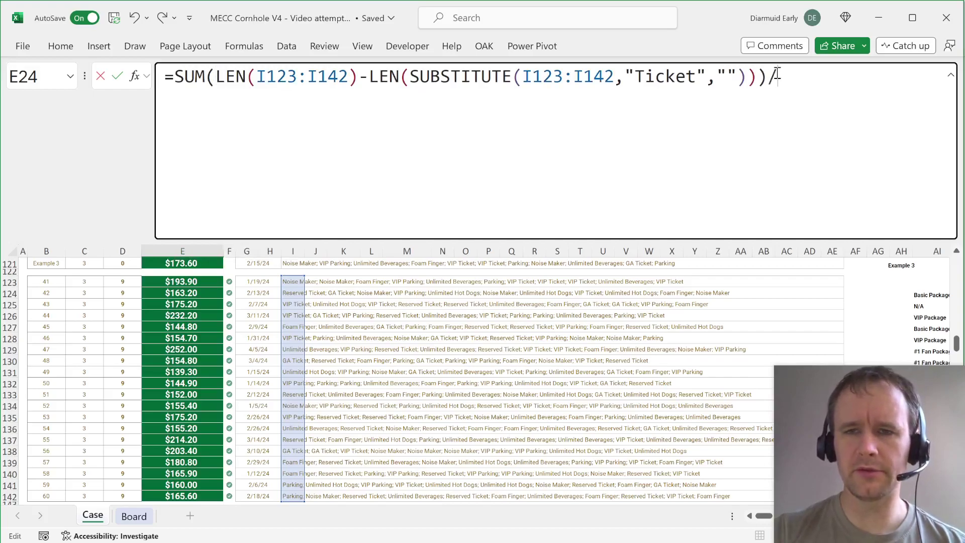
type("le")
key("Tab")
type("\"Ticket\"")
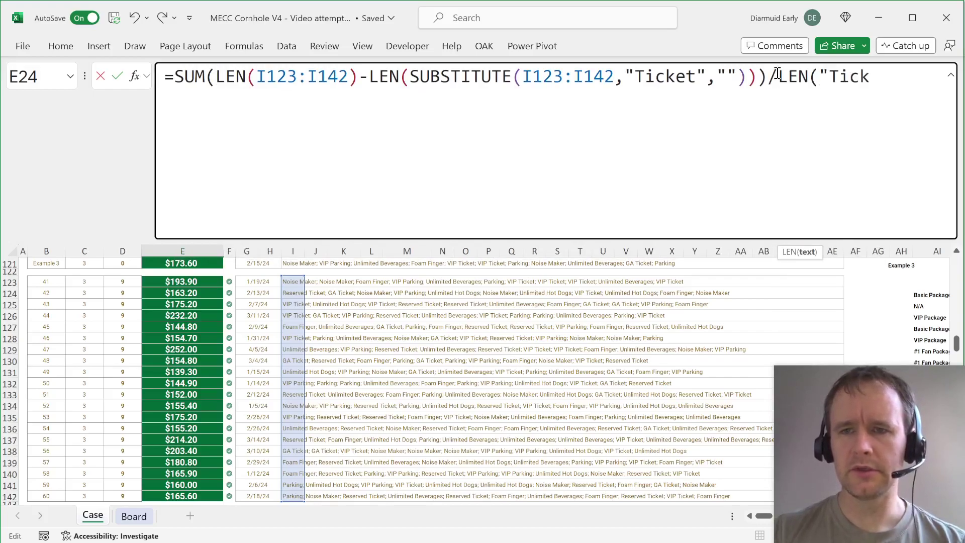
type(")")
key("ctrl+Return")
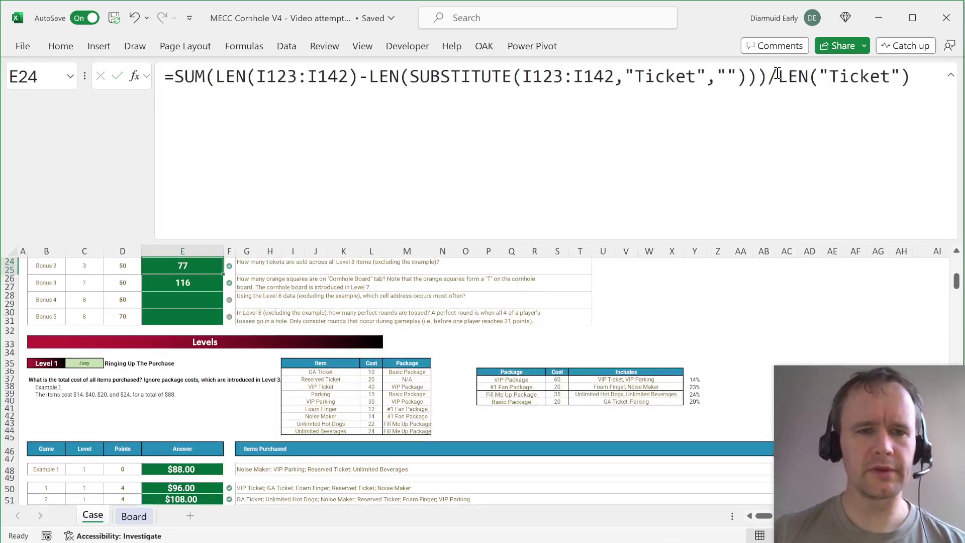
- Read the Bonus 4 question in G28 and select its answer cell E28
key("Up")
key("Up")
key("Down")
key("Down")
key("Down")
key("Down")
key("Down")
key("Down")
key("Right")
key("Right")
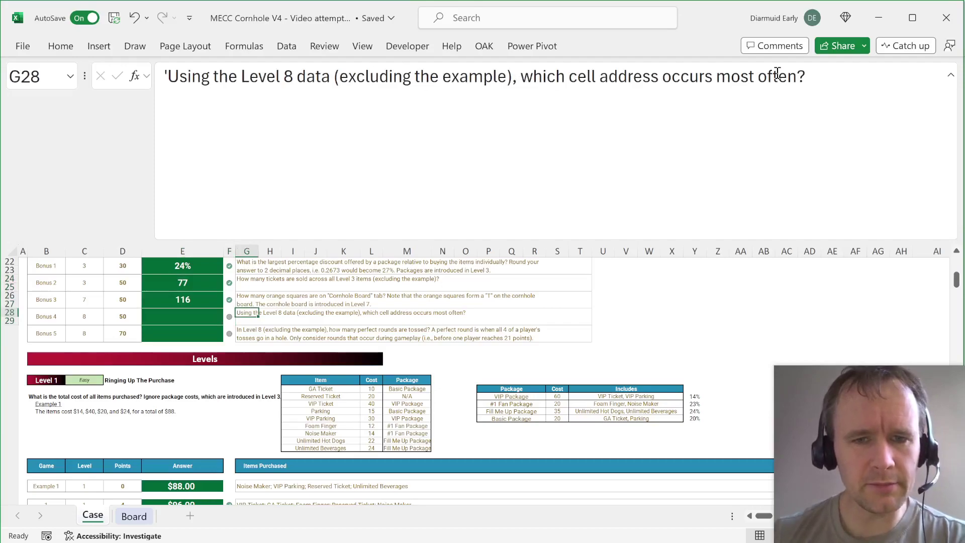
key("Left")
key("Left")
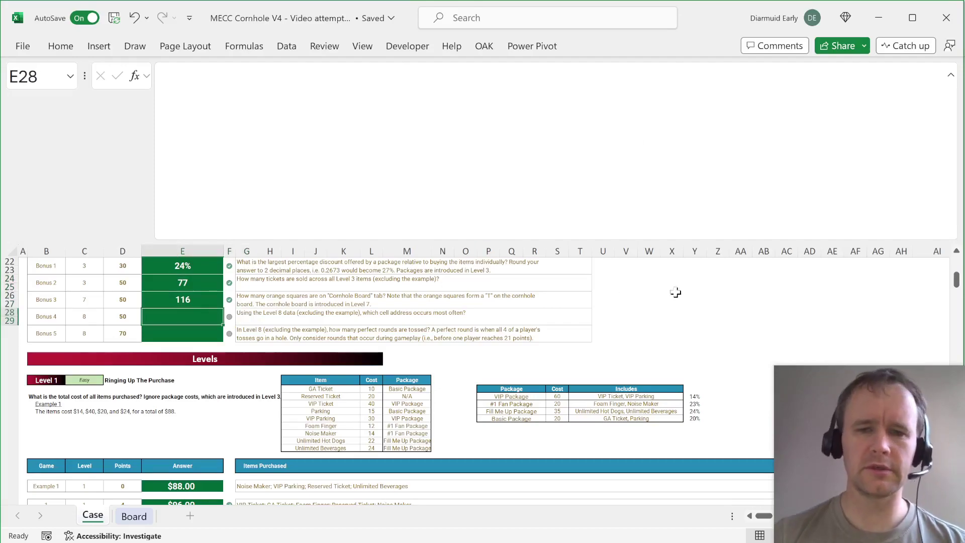
- Begin the Bonus 4 answer in E28 with =LET(lst,TOCOL(G314:GX333), turning the Level 8 tosses into one column
type("=let")
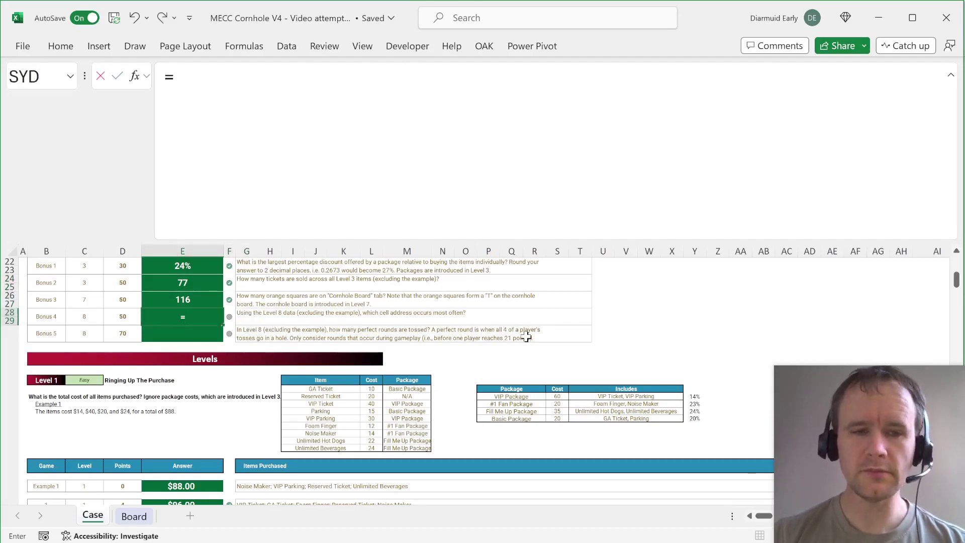
key("Tab")
type("ldy,")
key("BackSpace")
key("BackSpace")
key("BackSpace")
type("st,")
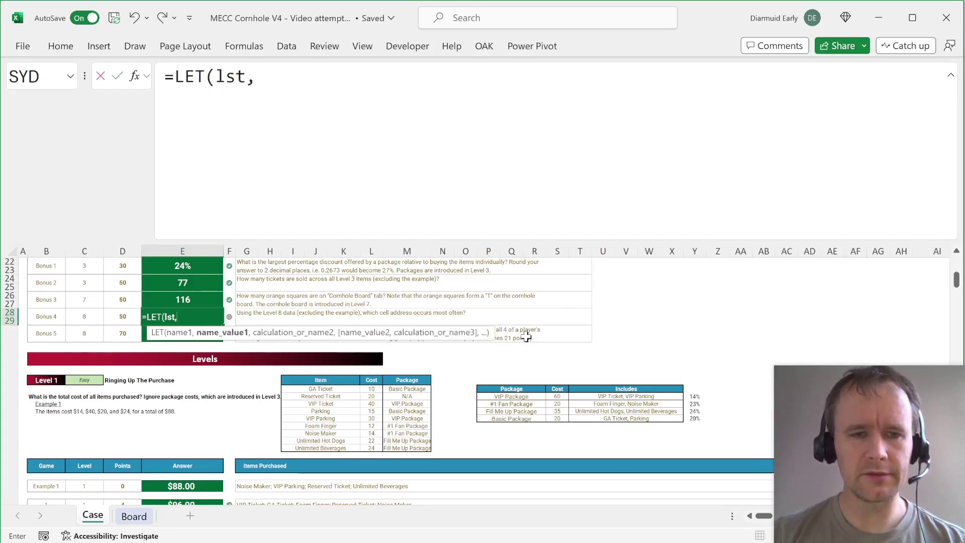
type("toc")
key("Tab")
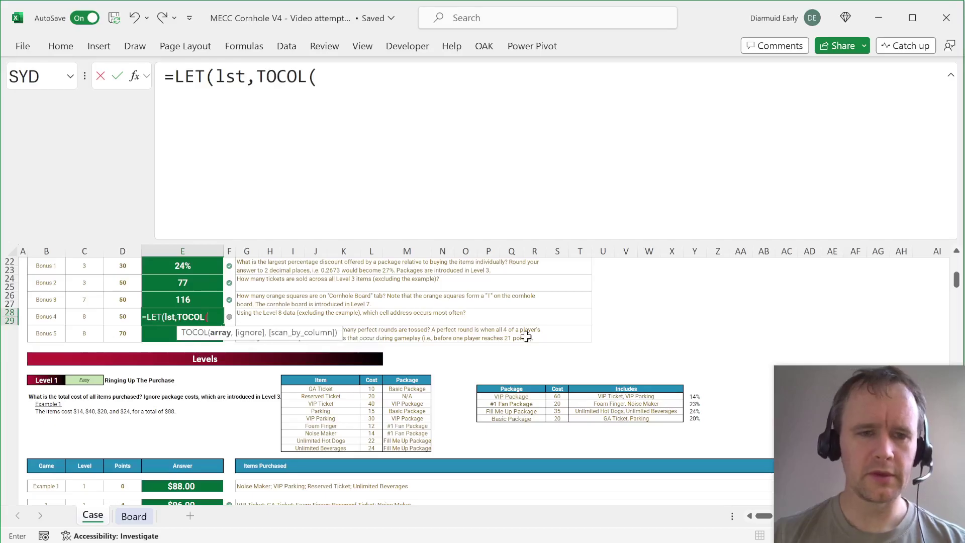
scroll(254, 387, "down", 20)
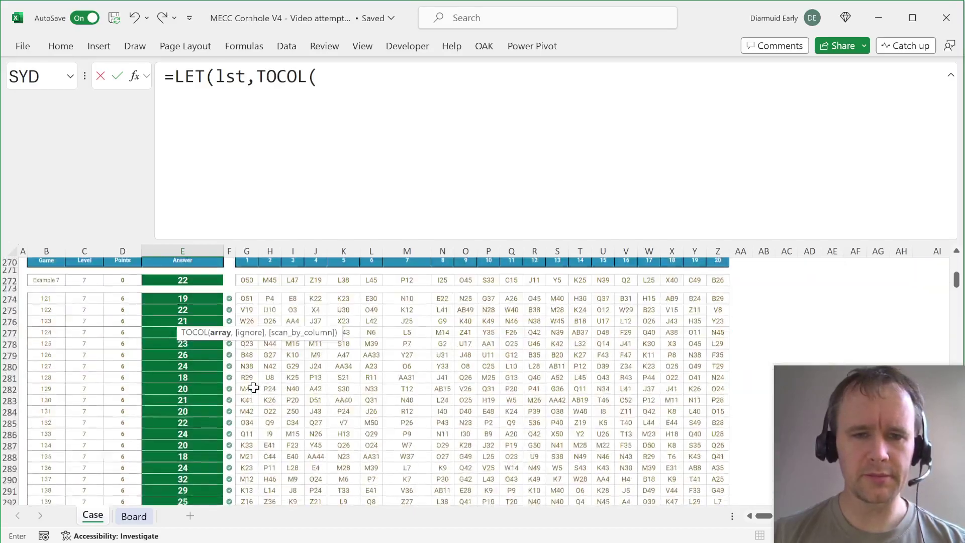
scroll(253, 387, "down", 5)
scroll(253, 388, "up", 20)
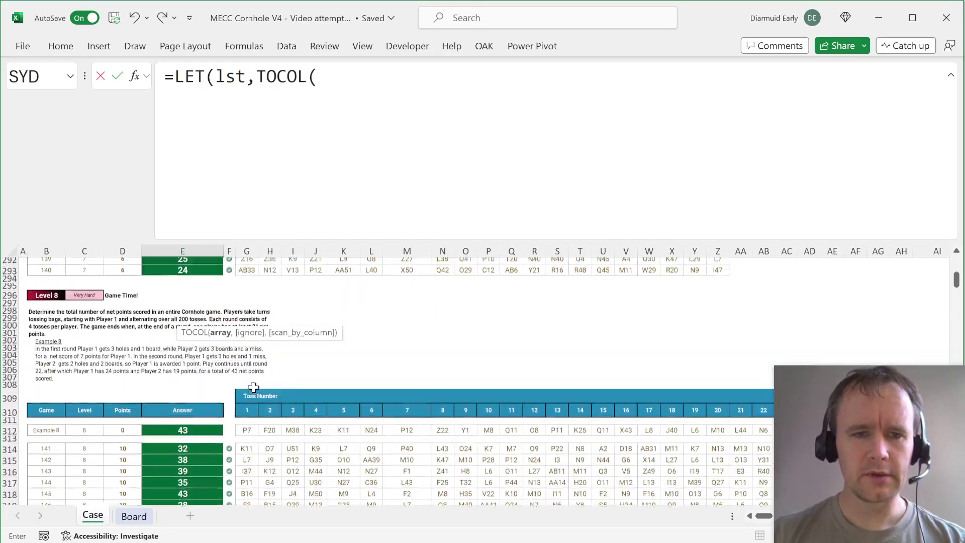
left_click(248, 407)
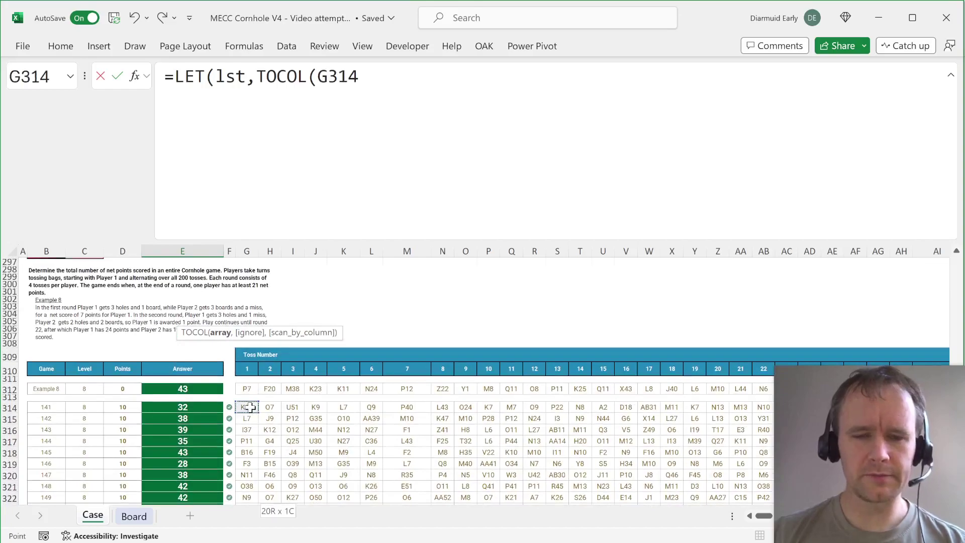
key("ctrl+shift+Right")
key("ctrl+shift+Down")
type("),")
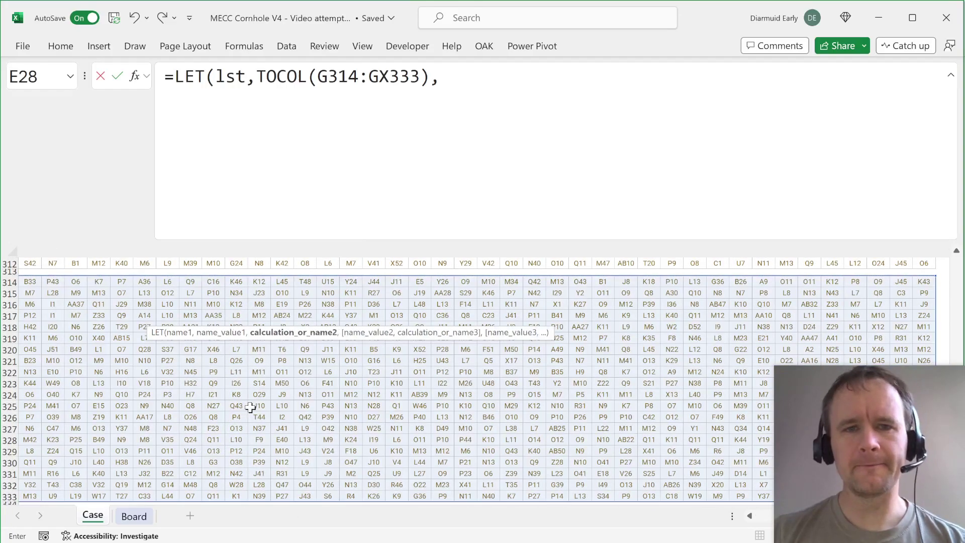
- Complete the E28 formula with GROUPBY(lst,lst,ROWS,0,0,-2) to count each cell address in descending order
type("group")
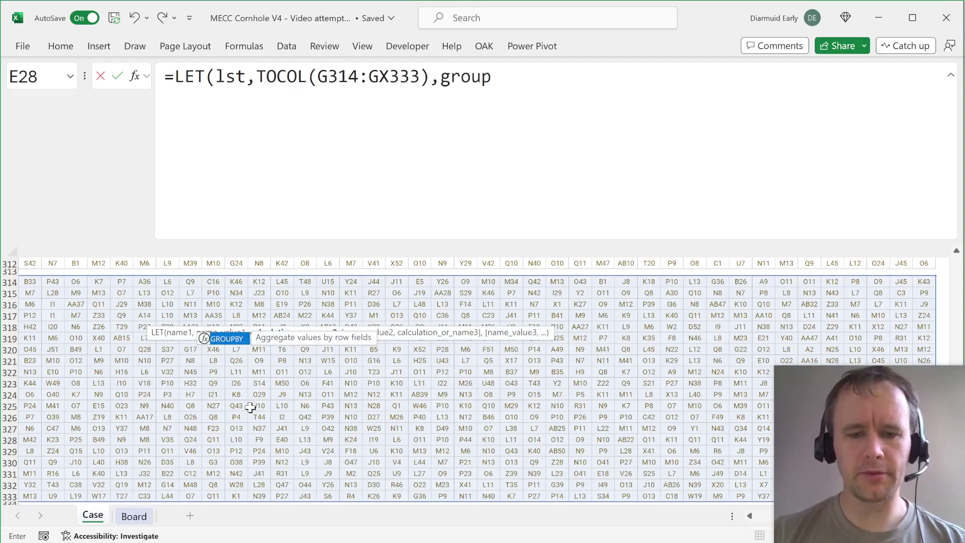
key("Tab")
type("lst,lst")
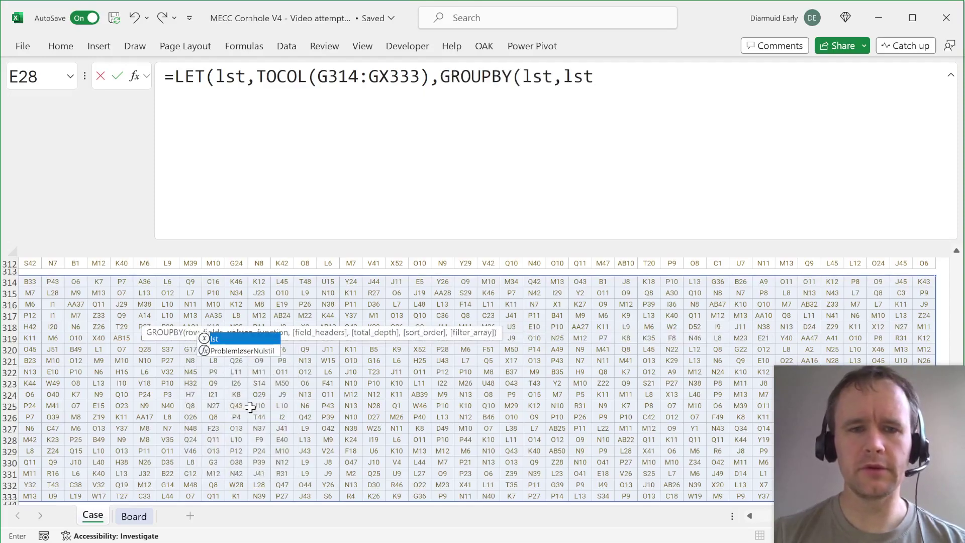
type(",rows()")
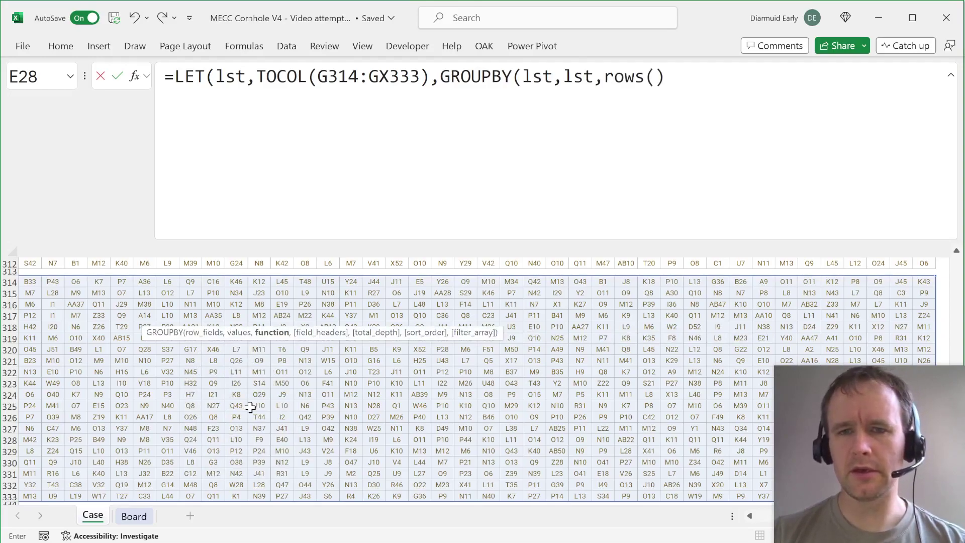
key("BackSpace")
key("BackSpace")
type(",0,0,")
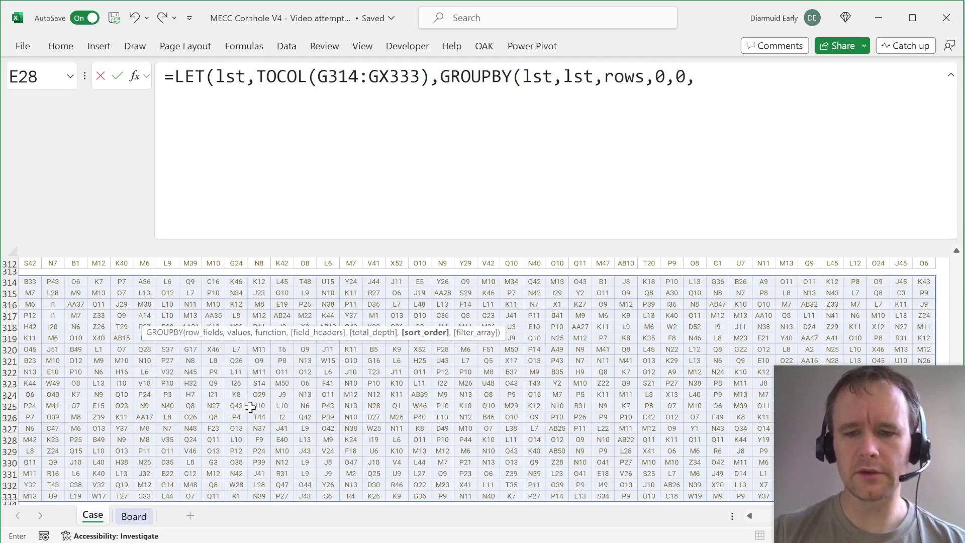
type("-2")
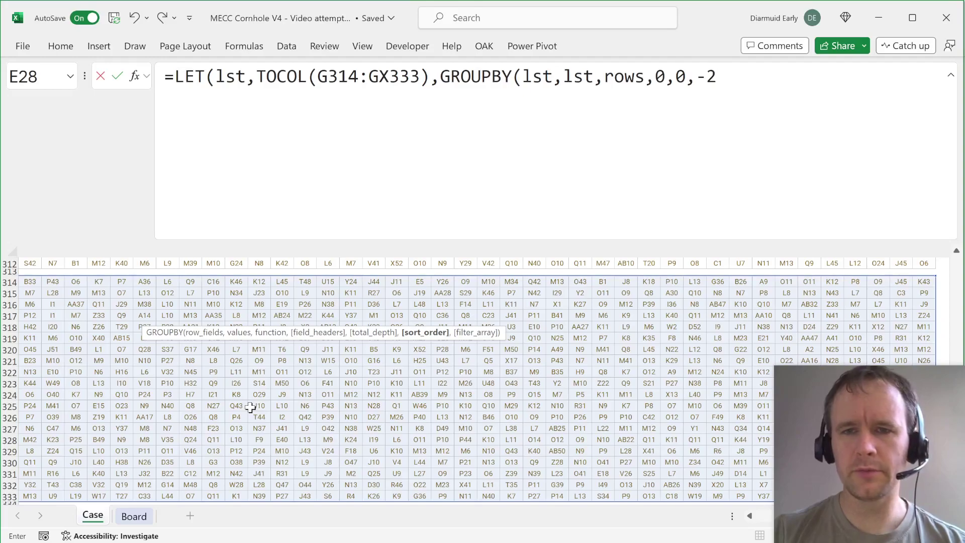
type(")")
type(")")
key("ctrl+Return")
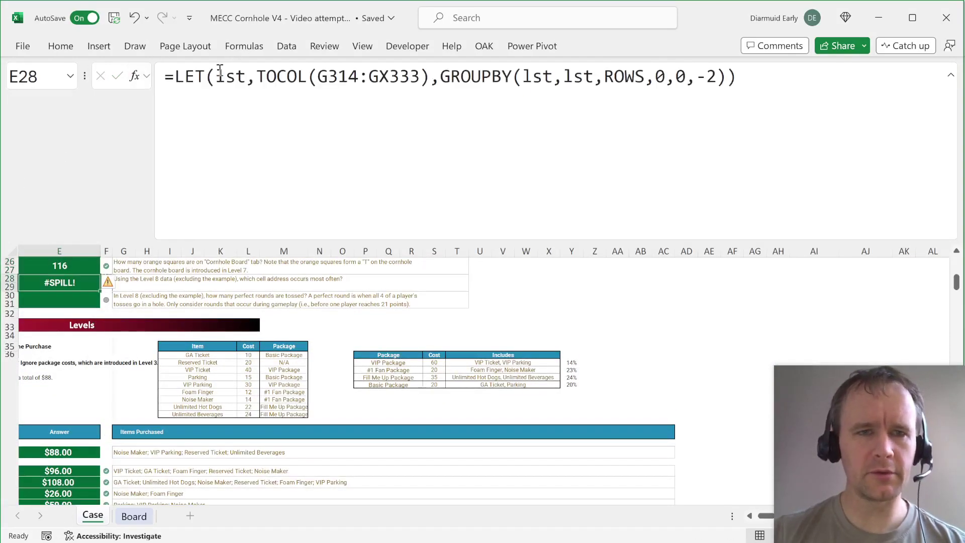
- Copy the grouping formula text from E28 and enter it as a scratch copy in AL30
triple_click(831, 97)
key("ctrl+c")
key("Escape")
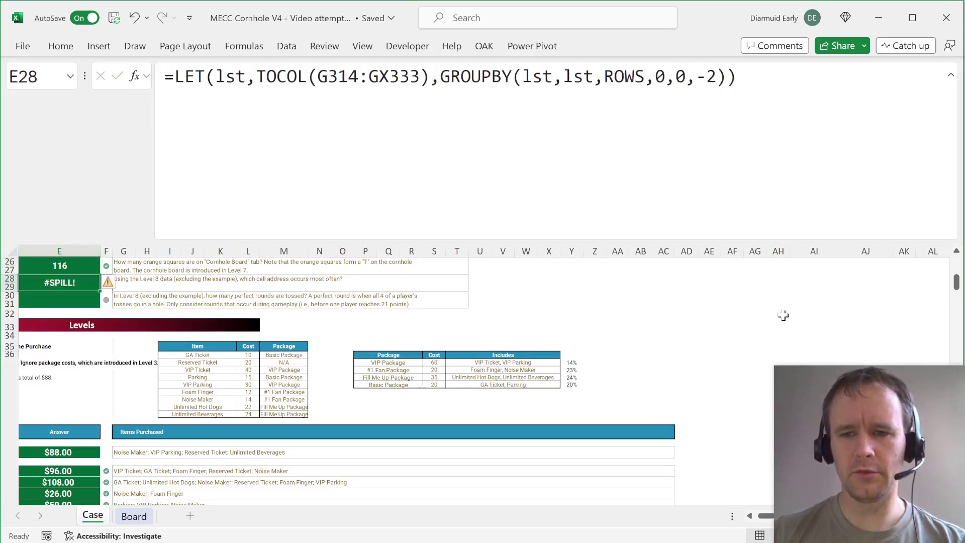
scroll(784, 315, "right", 8)
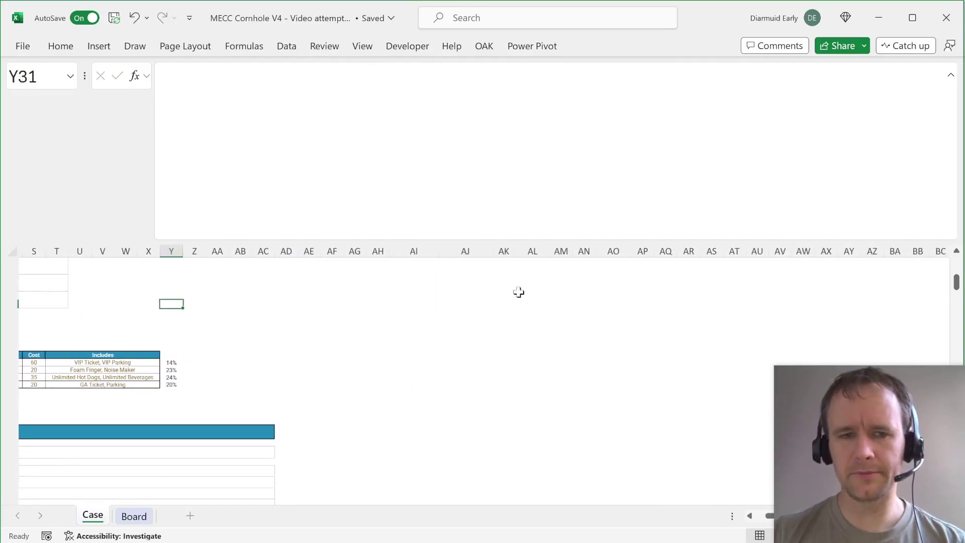
left_click(518, 292)
left_click(519, 157)
key("ctrl+v")
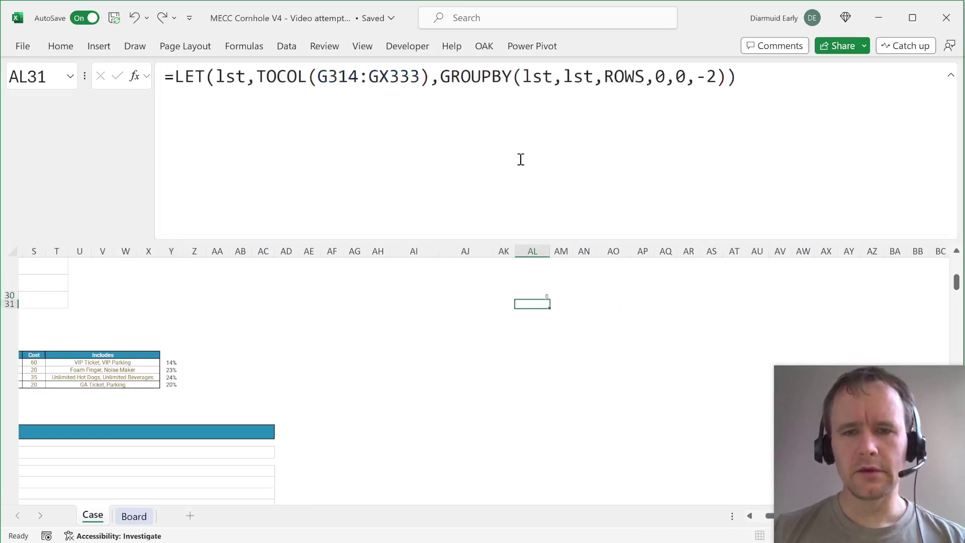
key("Return")
- Move the scratch grouping formula from AL30 to MQ30, beyond the columns holding the Level 8 tosses
key("Up")
key("ctrl+x")
key("alt+Page_Down")
key("alt+Page_Down")
key("alt+Page_Down")
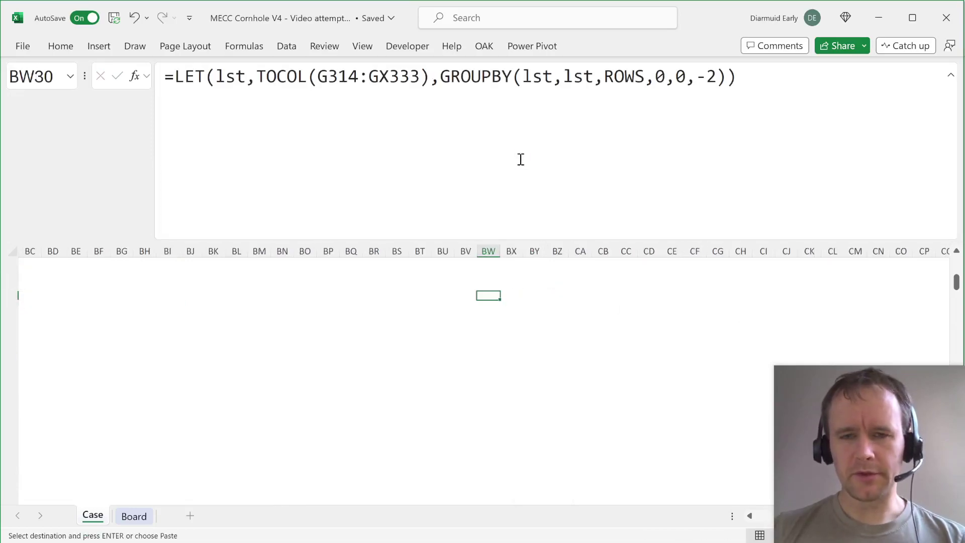
key("Return")
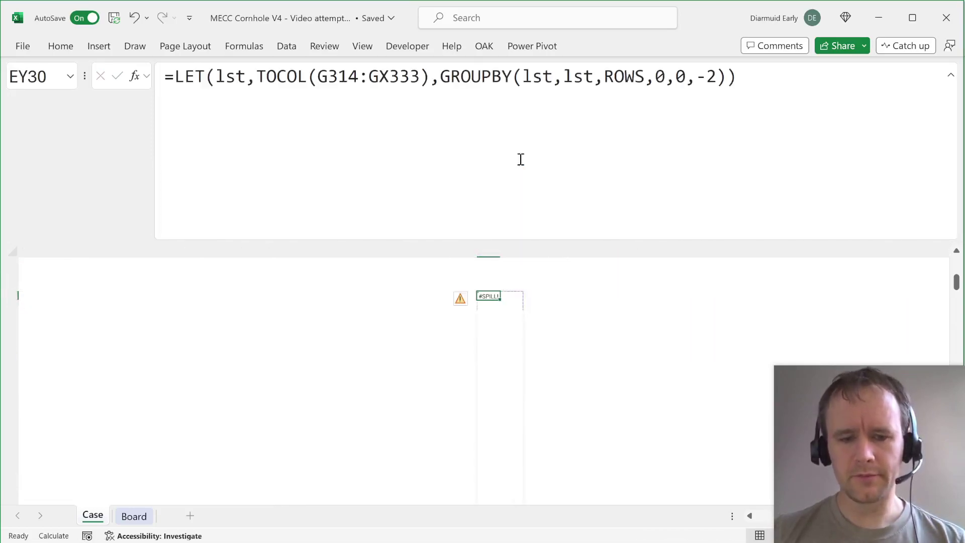
key("ctrl+x")
key("alt+Page_Down")
key("alt+Page_Down")
key("alt+Page_Down")
key("alt+Page_Down")
key("alt+Page_Down")
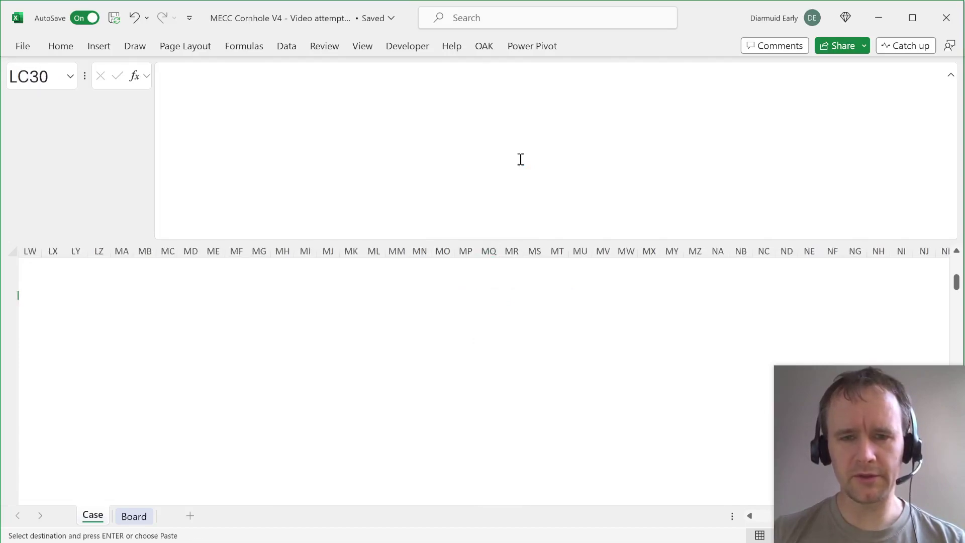
key("Return")
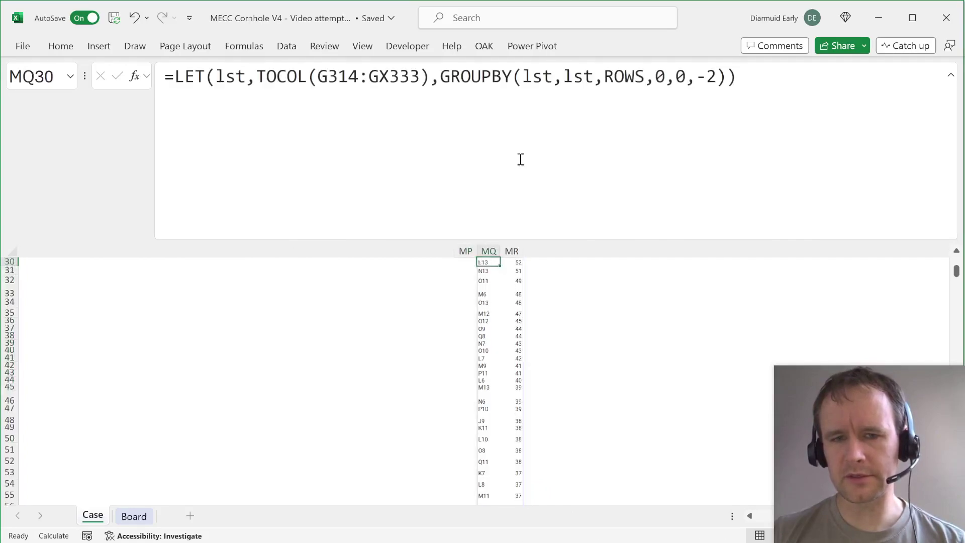
- Examine the spilled list of cell addresses and counts in columns MQ and MR
key("Up")
key("Down")
key("ctrl+shift+Down")
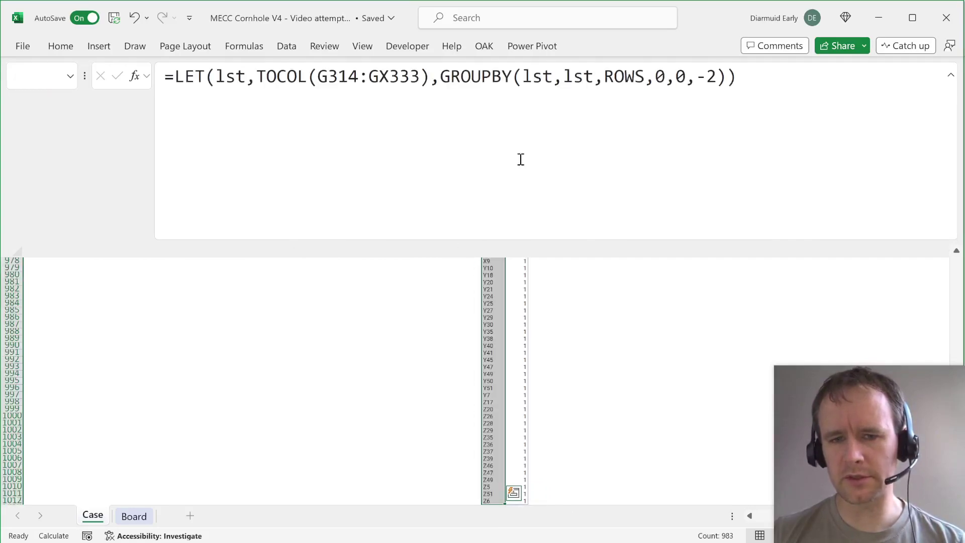
key("Up")
key("Up")
key("Down")
key("Down")
key("Right")
key("Left")
key("Right")
key("Left")
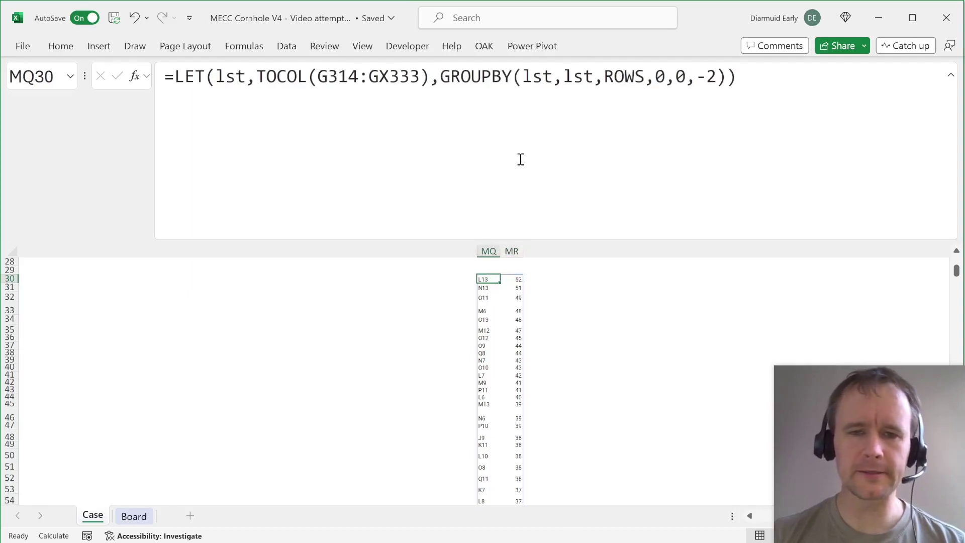
- Delete the scratch copy of the grouping formula and return to the Bonus 4 answer in E28
key("ctrl+Left")
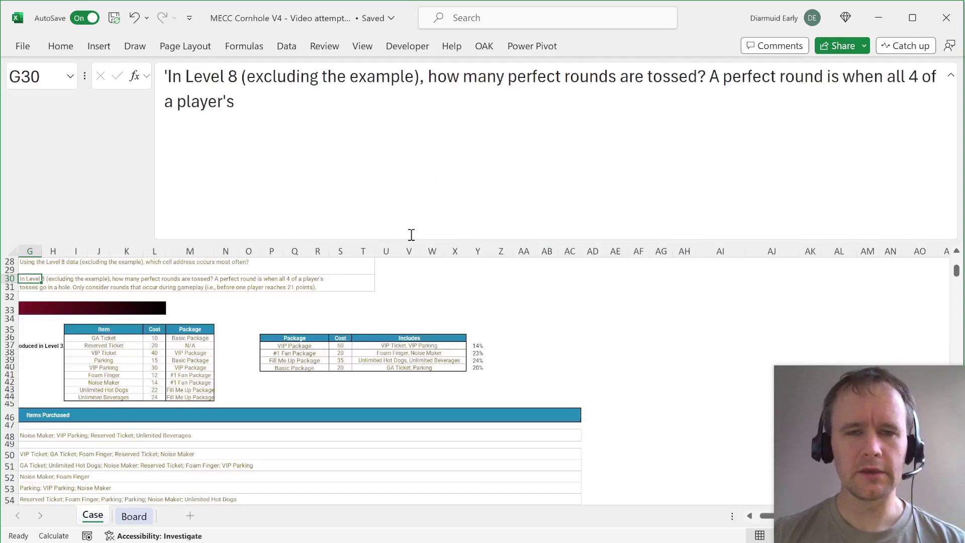
key("Home")
key("Up")
key("Up")
key("Right")
key("Up")
key("Right")
key("Right")
key("Down")
key("Right")
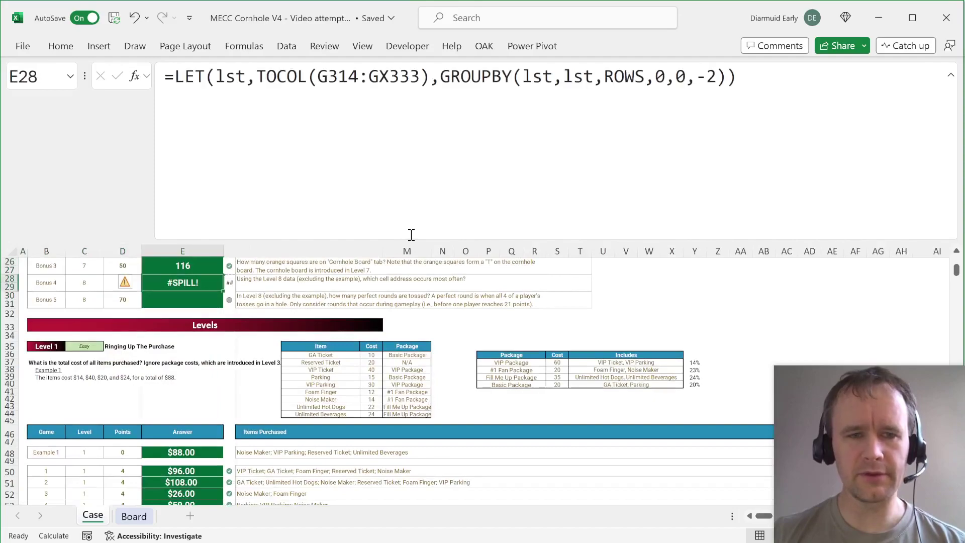
key("ctrl+z")
key("ctrl+Left")
key("ctrl+Left")
key("ctrl+Right")
key("Delete")
key("ctrl+Left")
key("Up")
key("Up")
key("Left")
key("Right")
key("Right")
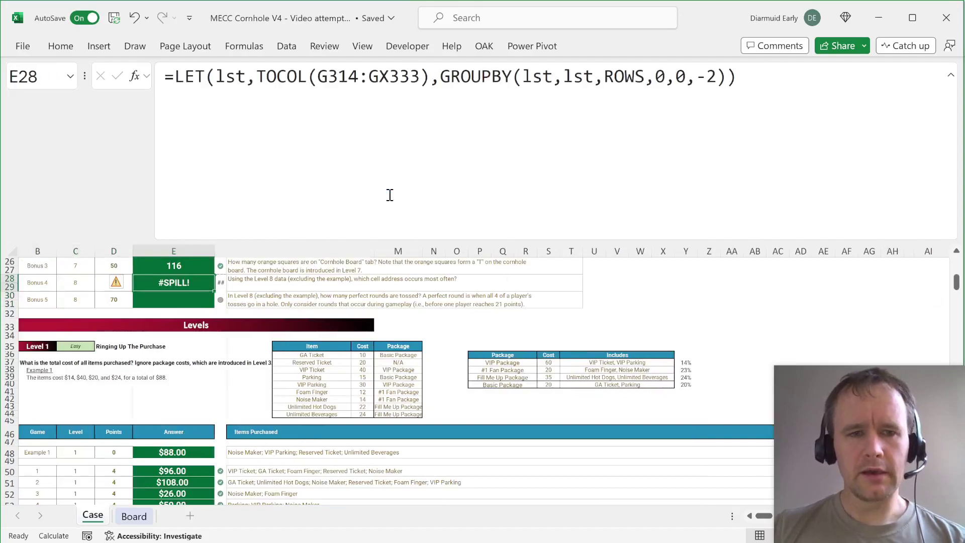
- Edit the Bonus 4 formula in E28 to return only the most frequent cell address
left_click(176, 79)
key("Return")
key("Up")
key("Down")
key("Right")
key("Right")
key("Left")
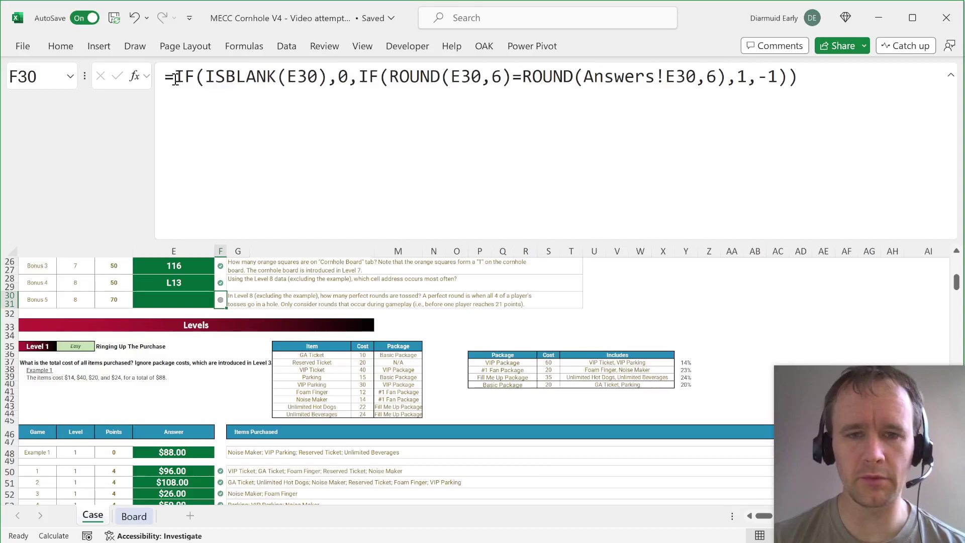
- Copy the full text of the Level 8 answer formula in E314
key("Page_Down")
key("Page_Down")
key("Page_Down")
key("Page_Down")
key("Page_Down")
key("Page_Down")
key("Page_Down")
key("Page_Down")
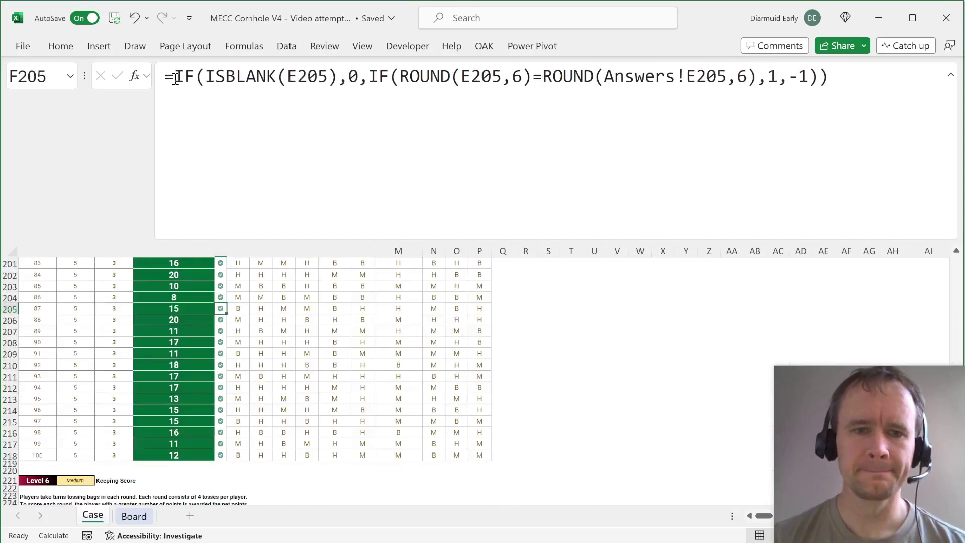
key("Page_Down")
key("Page_Down")
key("Page_Down")
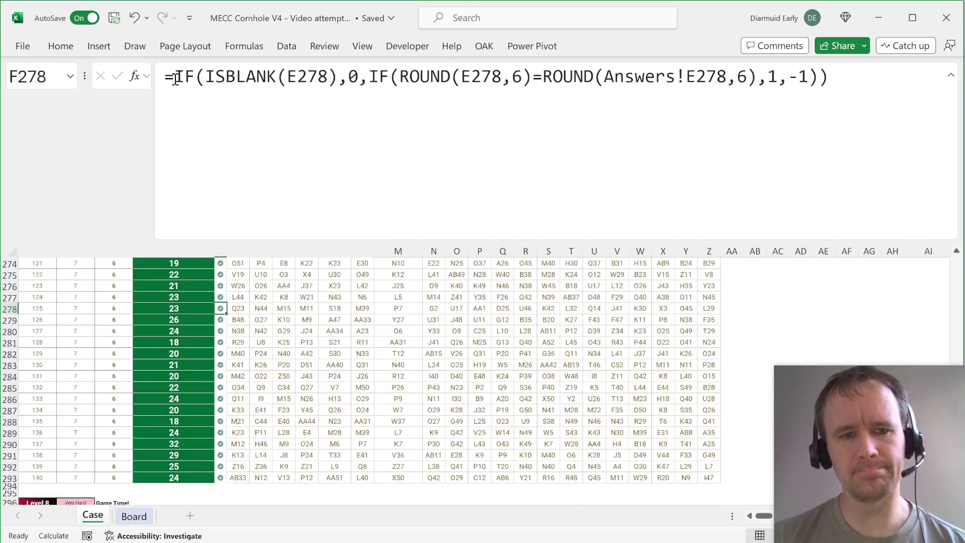
key("Page_Down")
key("Page_Up")
key("Left")
key("Down")
key("ctrl+Down")
key("ctrl+Down")
key("ctrl+Down")
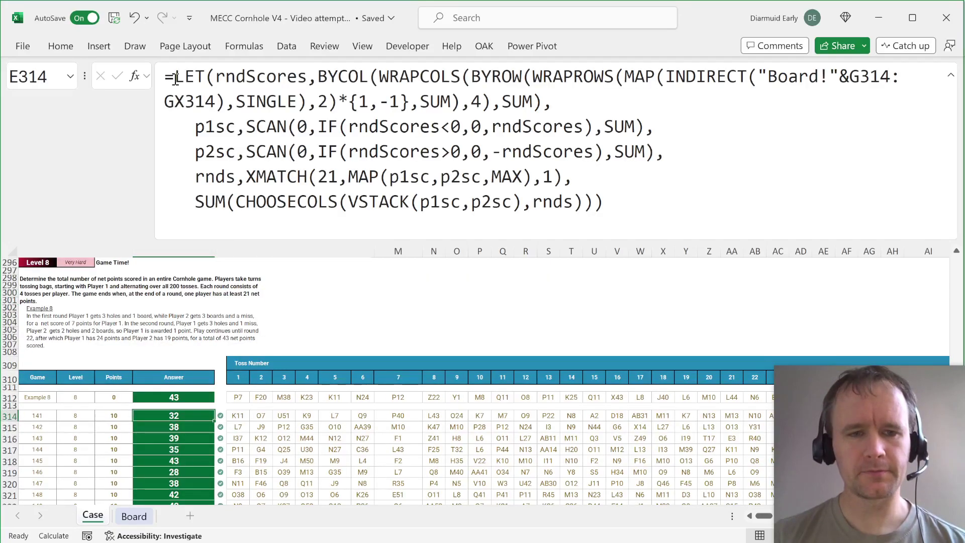
left_click(632, 211)
key("ctrl+a")
key("ctrl+c")
key("Escape")
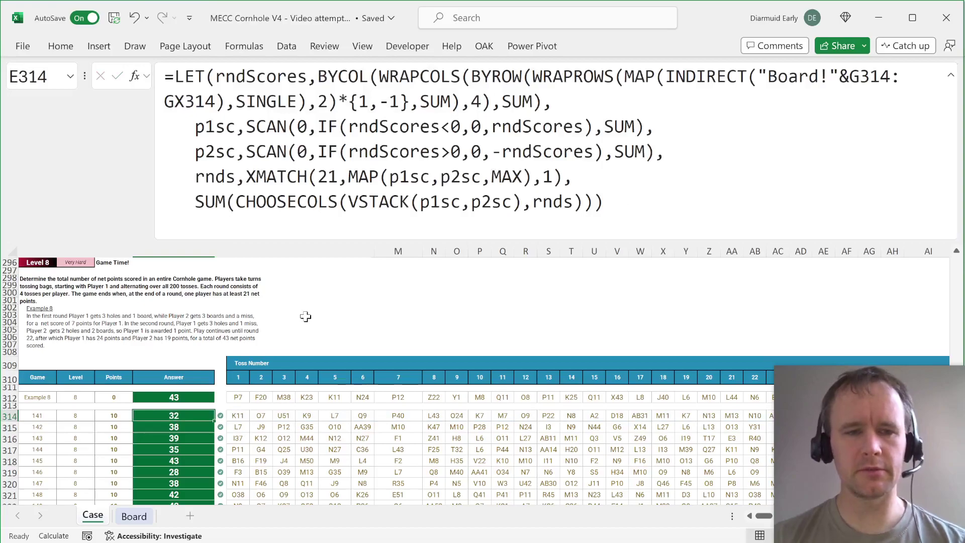
- Paste the copied Level 8 formula into empty cell GZ314, beyond the last toss column
key("Right")
key("Right")
key("Right")
key("Right")
key("Right")
key("Right")
key("Right")
key("Right")
key("Right")
key("Right")
key("Right")
key("Right")
key("Right")
key("Right")
key("Right")
key("Right")
key("Right")
key("Right")
key("Right")
key("Right")
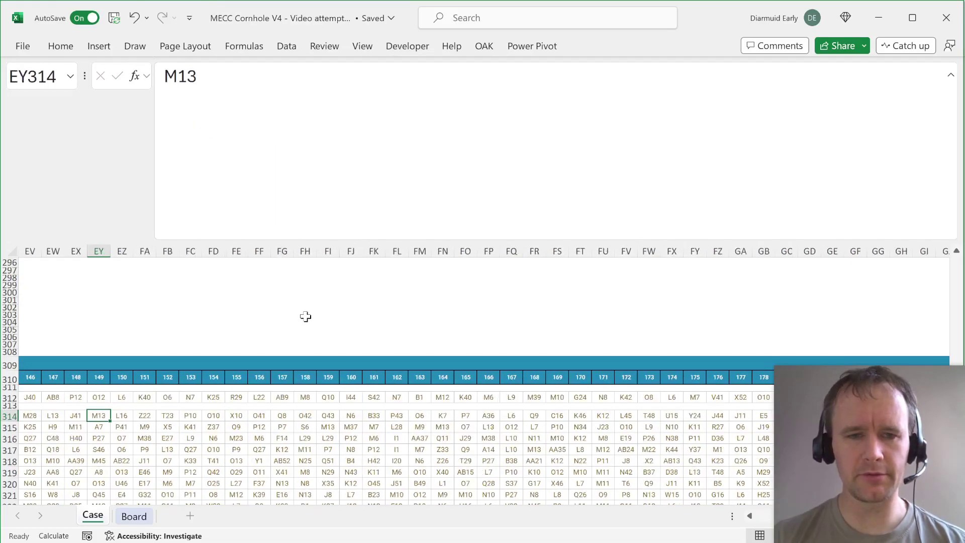
key("Right")
key("Right")
key("Right")
key("Right")
key("Right")
key("Right")
key("Right")
key("Right")
key("Right")
key("Right")
key("Right")
key("Right")
key("Right")
key("Right")
key("Right")
key("Right")
key("Right")
key("Right")
key("Right")
key("Right")
key("ctrl+Left")
key("Right")
key("Right")
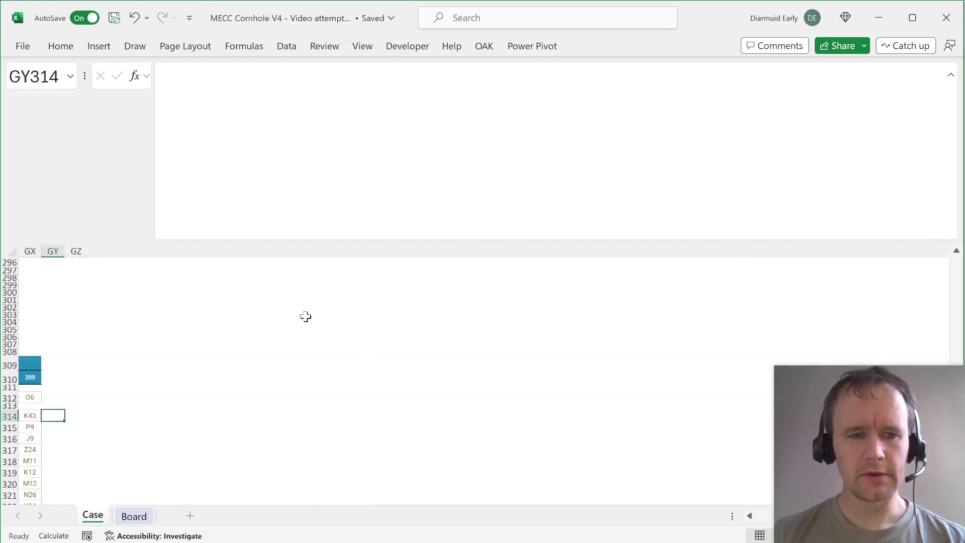
left_click(231, 136)
key("ctrl+v")
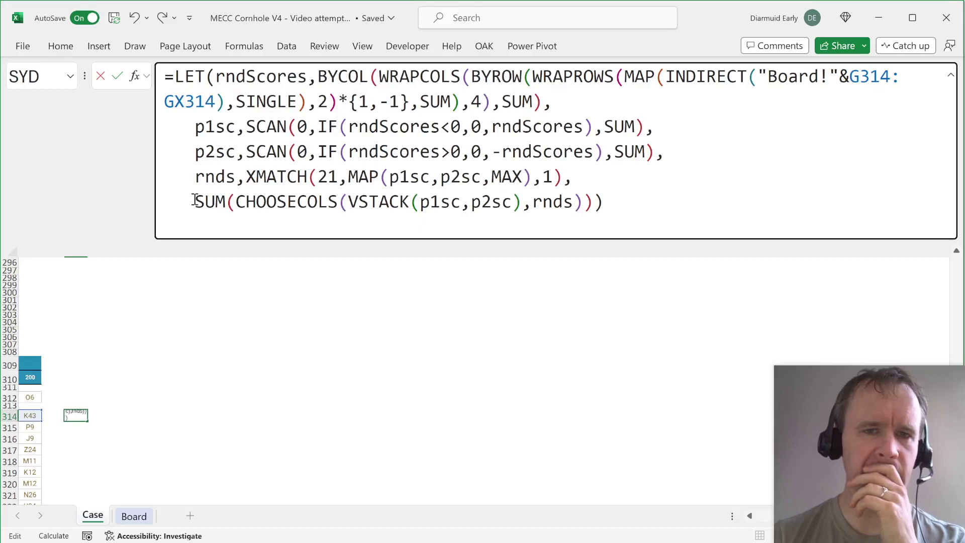
- Replace the closing SUM(CHOOSECOLS(...)) expression in the GZ314 formula with rndScores so it returns the score of each round
left_click_drag(196, 200, 790, 255)
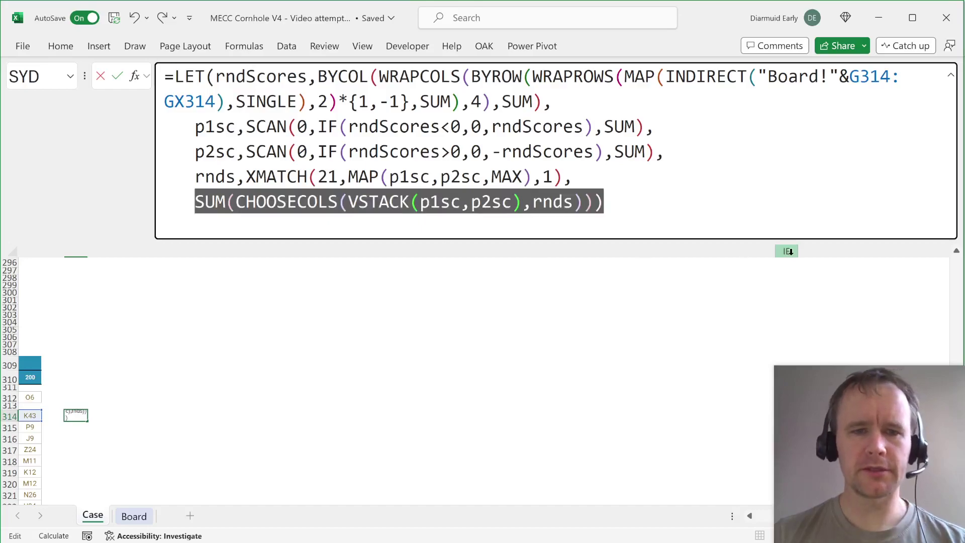
type("rnd")
key("Down")
key("Tab")
type(")")
key("Return")
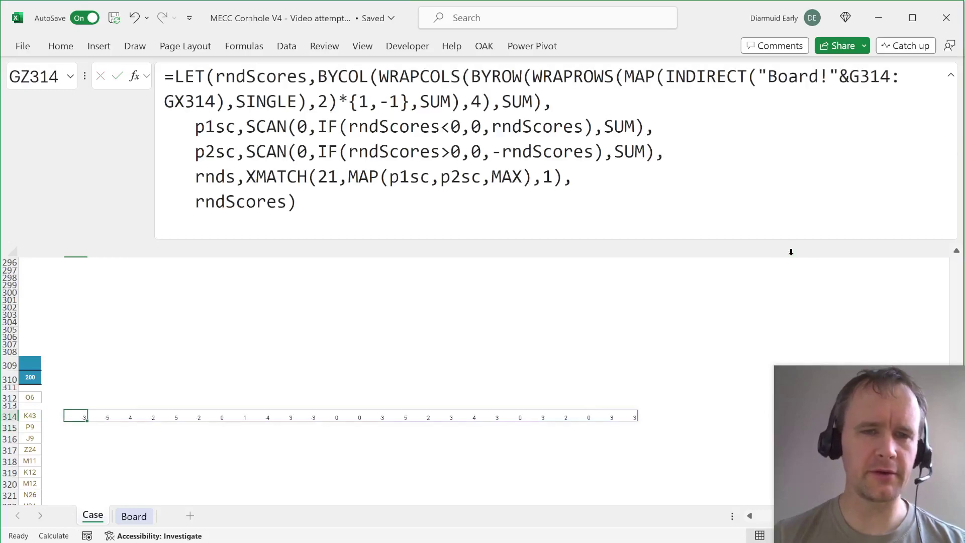
- Change the GZ314 formula's output to WRAPROWS(MAP(INDIRECT("Board!"&G314:GX314),SINGLE),2), without the {1,-1} multiplier
left_click(475, 77)
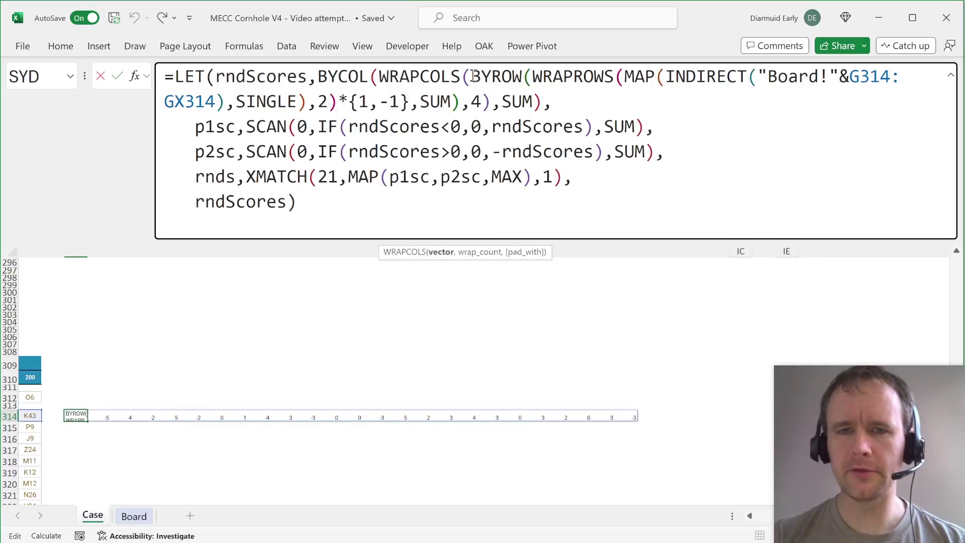
left_click(533, 76)
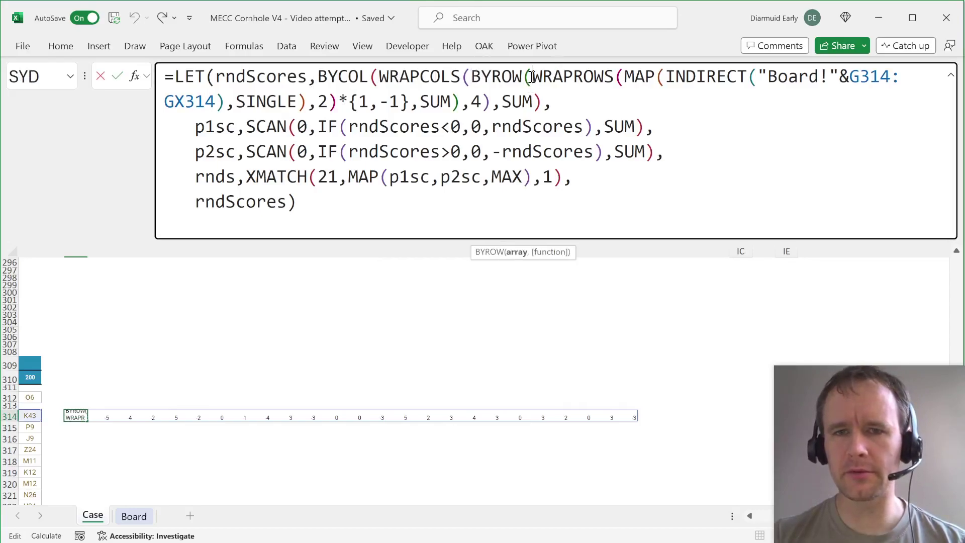
left_click(410, 101, "shift")
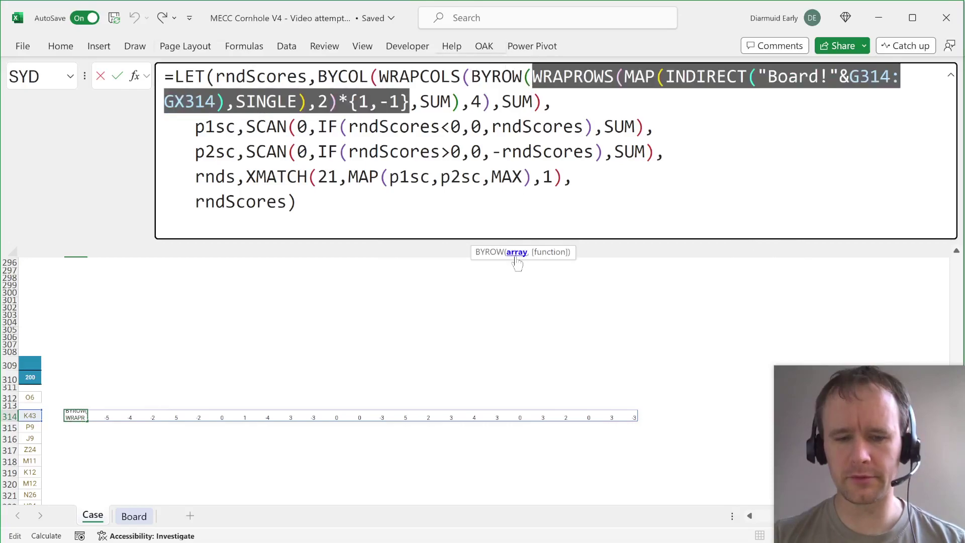
key("ctrl+c")
double_click(258, 202)
key("ctrl+v")
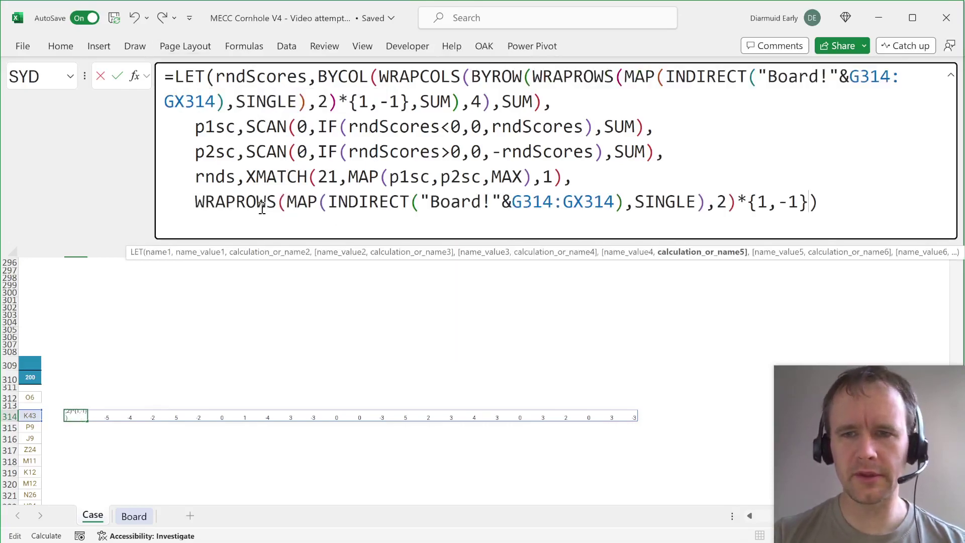
key("BackSpace")
key("BackSpace")
key("BackSpace")
key("BackSpace")
key("BackSpace")
key("BackSpace")
key("BackSpace")
key("BackSpace")
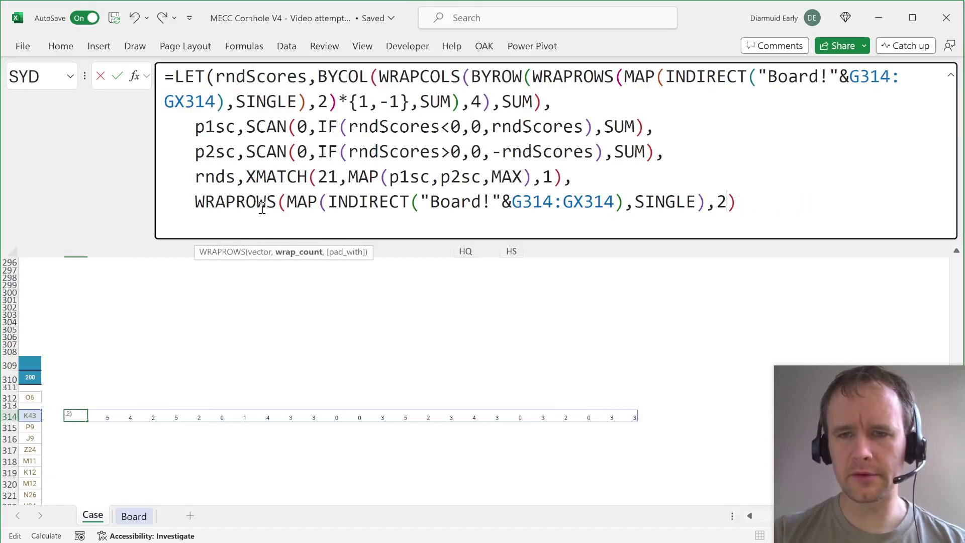
type(")")
key("Return")
- Examine the spilled toss scores in columns GZ and HA in blocks of four rows per player
key("Up")
key("Up")
key("Down")
key("Down")
key("Up")
key("shift+Down")
key("shift+Down")
key("shift+Down")
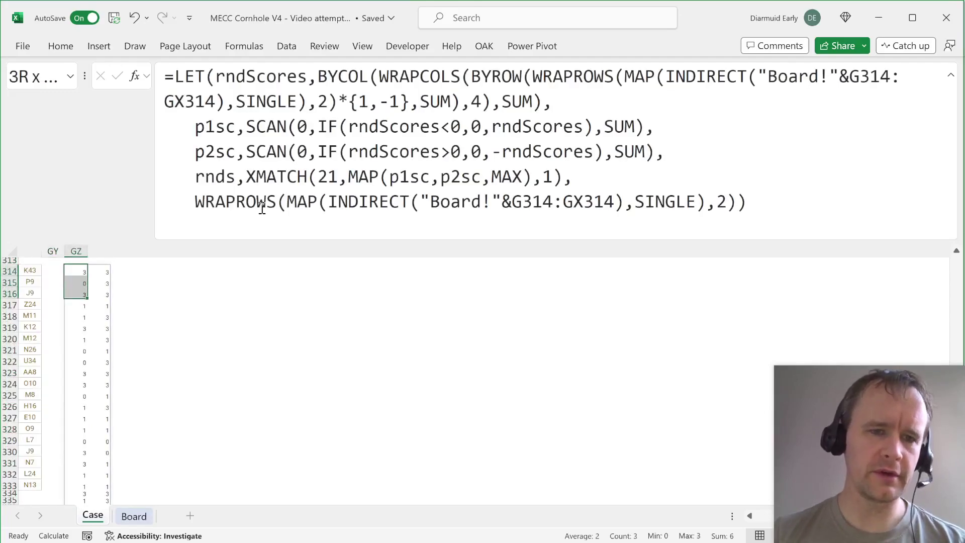
key("Right")
key("shift+Down")
key("shift+Down")
key("shift+Down")
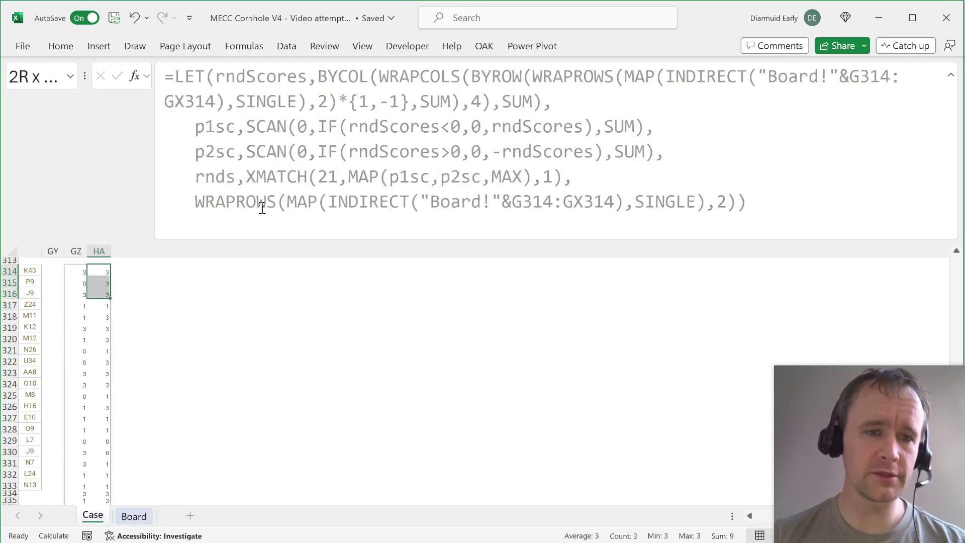
key("Left")
key("shift+Down")
key("shift+Down")
key("shift+Down")
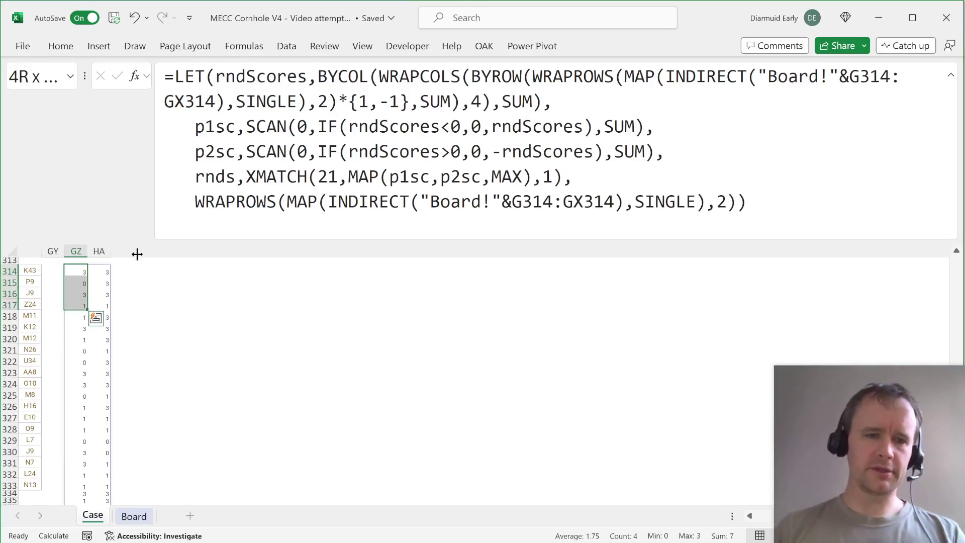
key("ctrl+shift+Down")
key("Up")
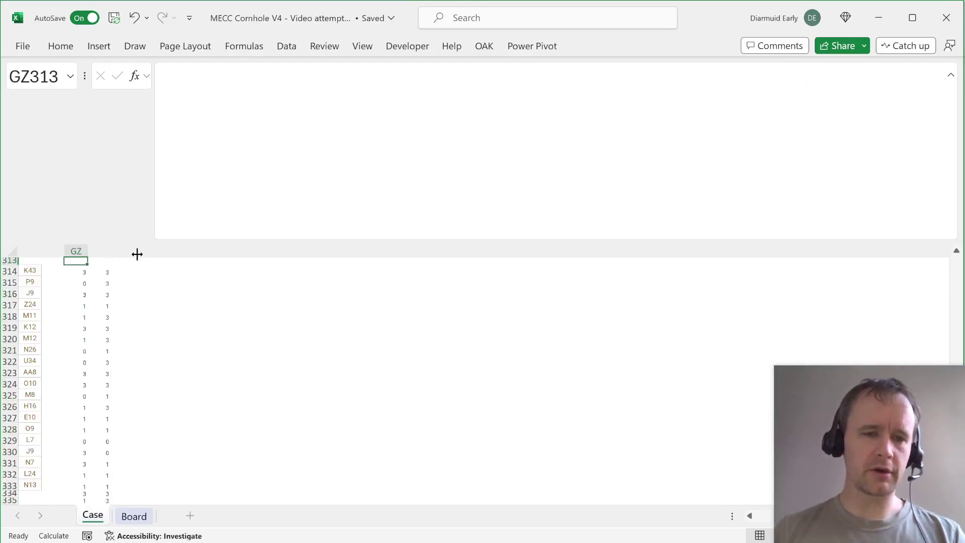
key("Down")
- Wrap the GZ314 output in TAKE with 4*rnds rows to keep only tosses made during gameplay
double_click(220, 171)
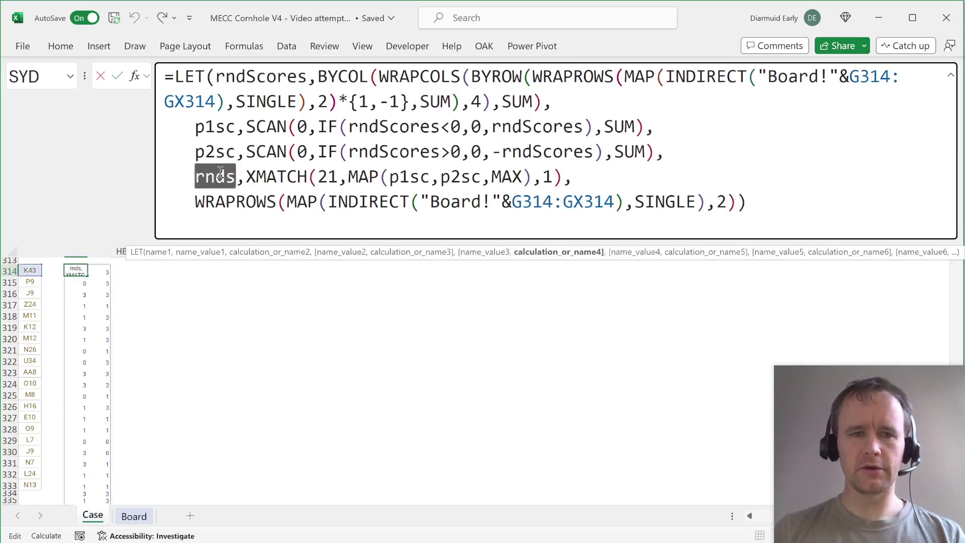
left_click(196, 202)
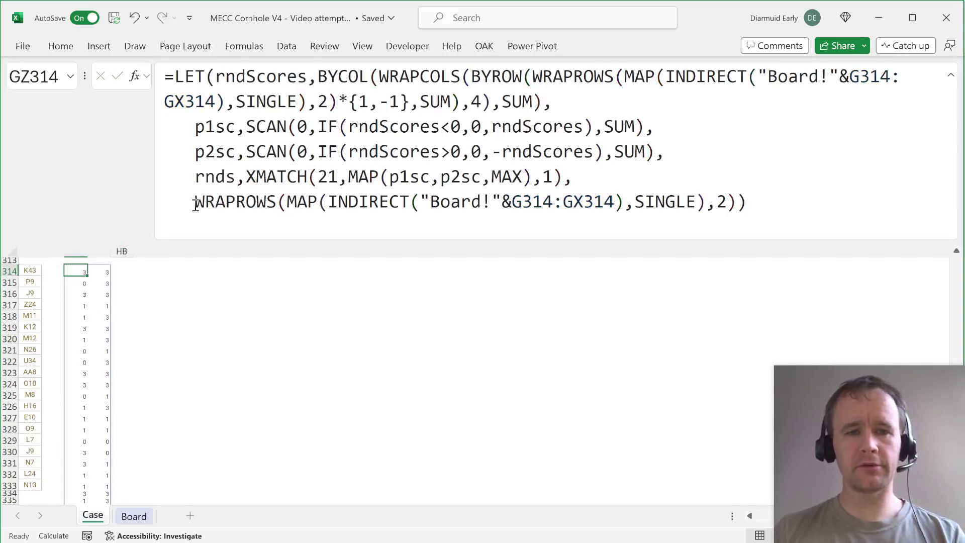
type("TAKE(")
key("End")
type(",")
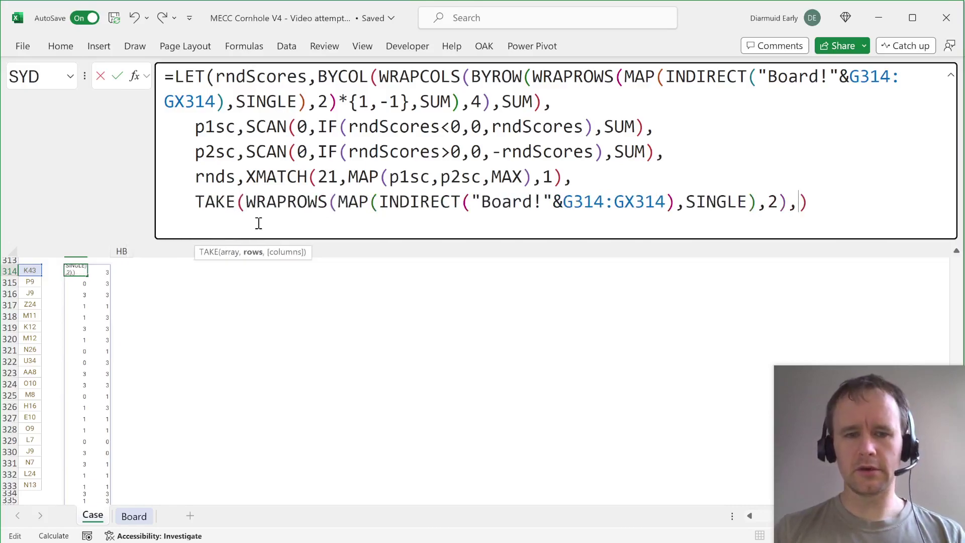
type("4*rnds)")
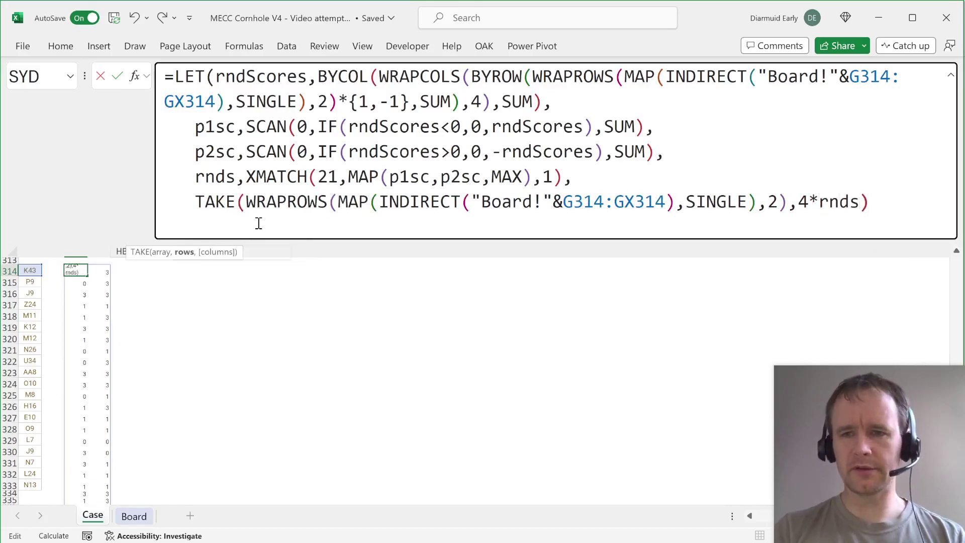
key("ctrl+Return")
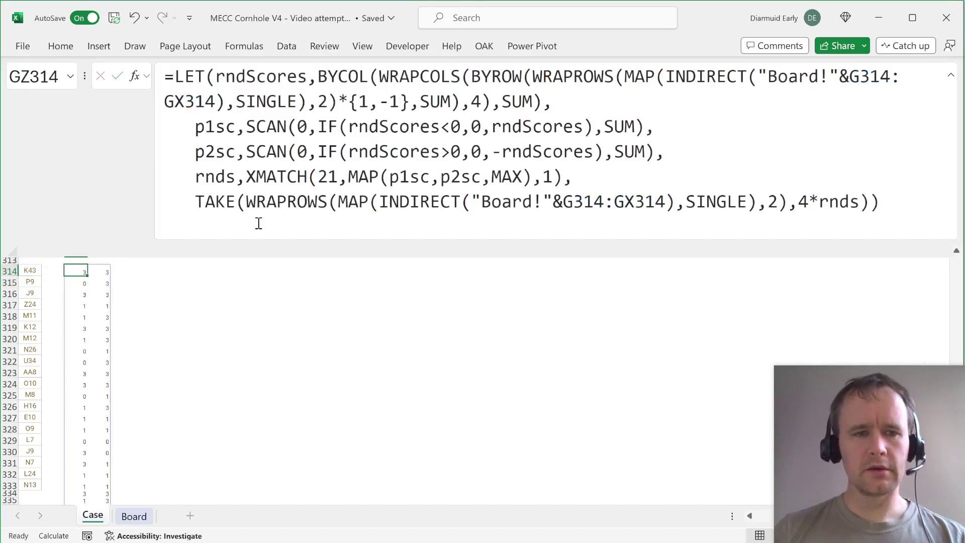
- Check where the trimmed toss list in column GZ ends and review its first block of four tosses
key("ctrl+shift+Down")
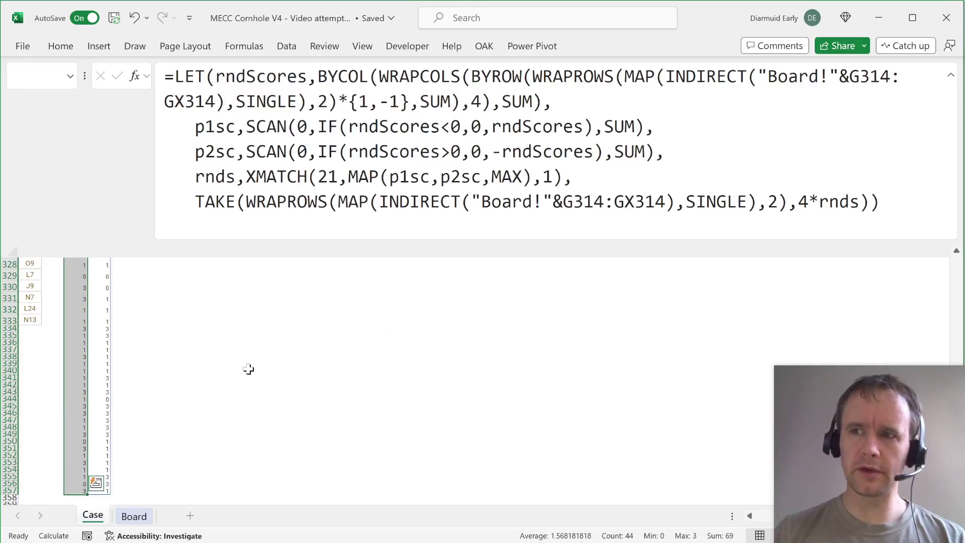
key("Left")
key("Up")
key("Right")
key("Down")
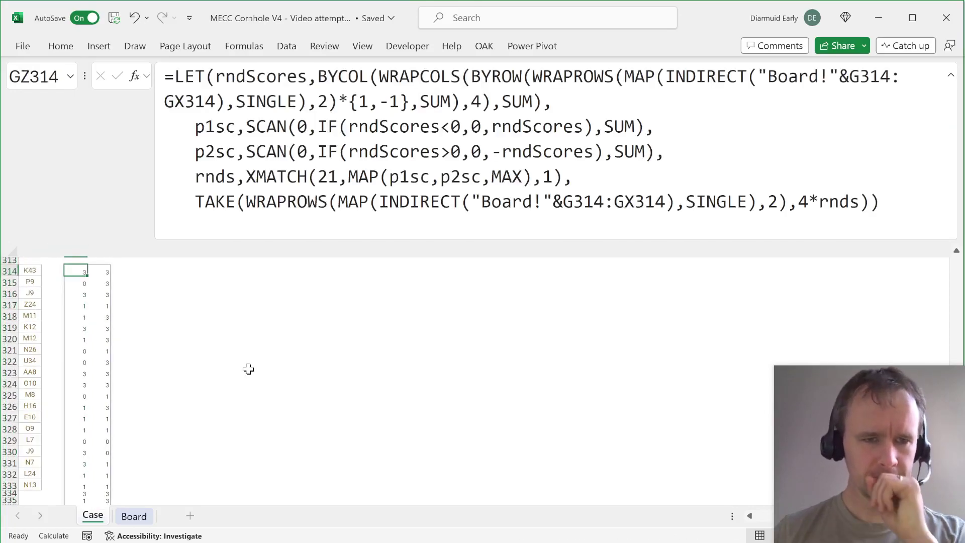
key("shift+Down")
key("shift+Down")
key("shift+Down")
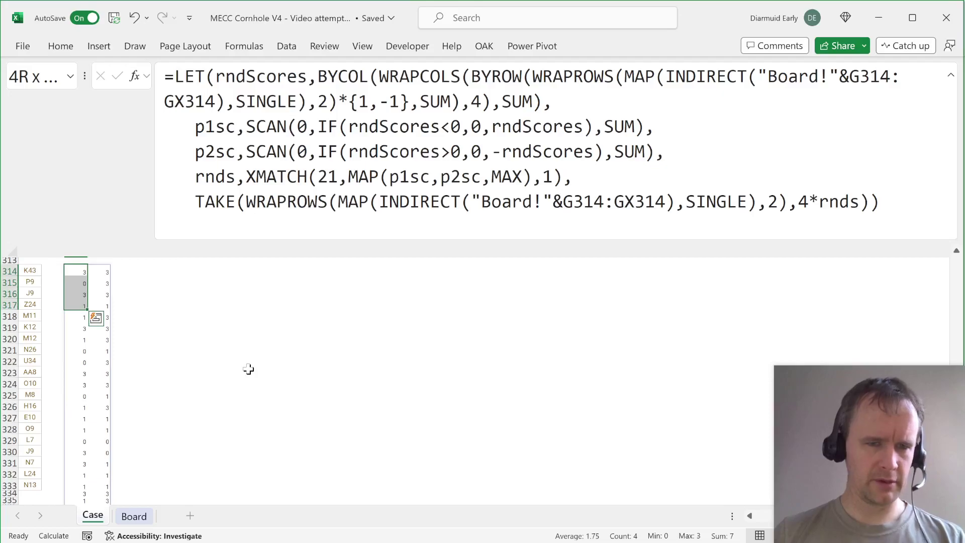
- Try wrapping the two-column TAKE result in GZ314 directly in WRAPCOLS with a wrap count of 4, and undo it
left_click(196, 201)
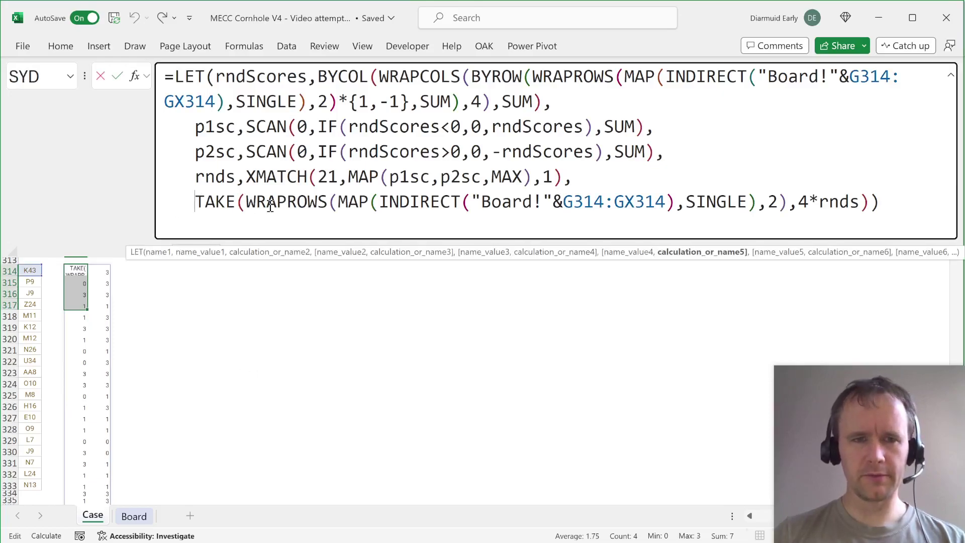
type("wrapcols")
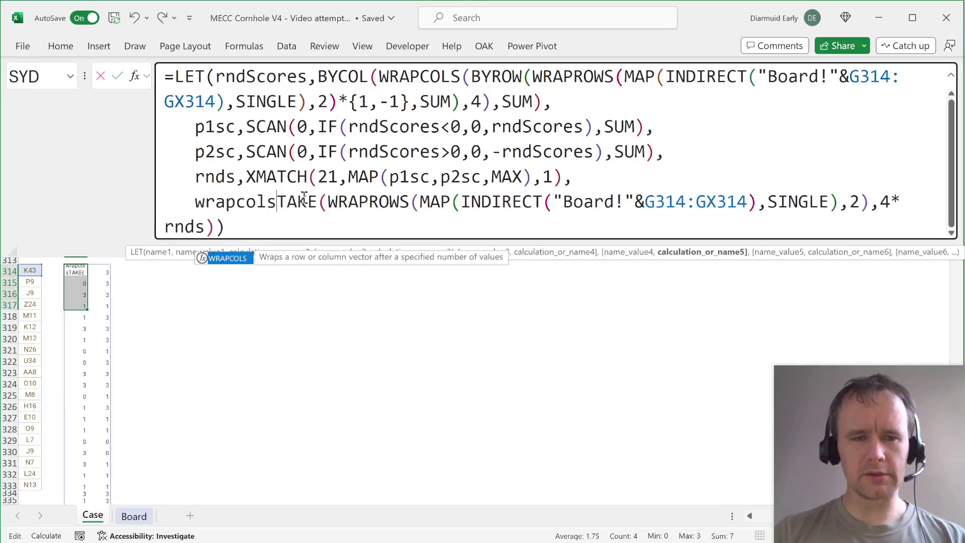
type("(")
left_click(216, 228)
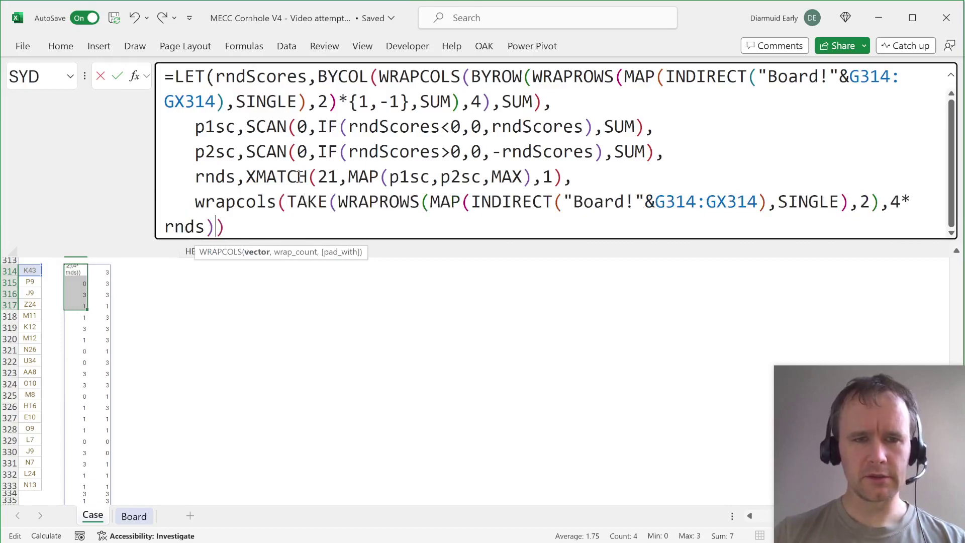
type(",4")
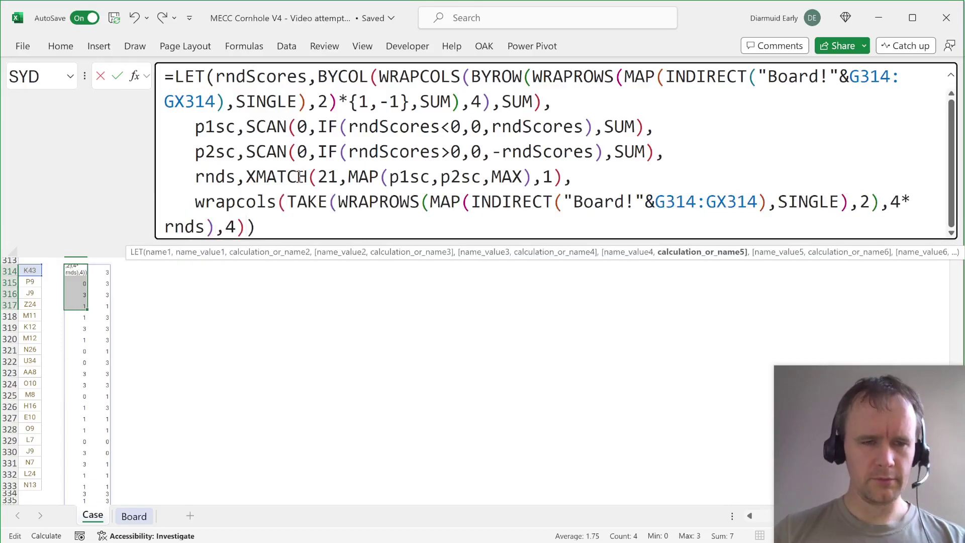
key("Return")
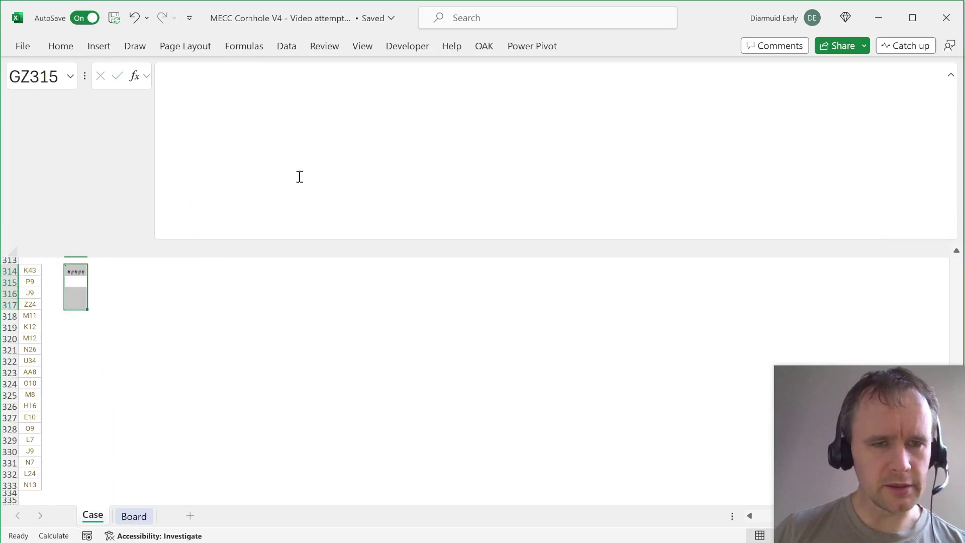
key("Up")
key("ctrl+z")
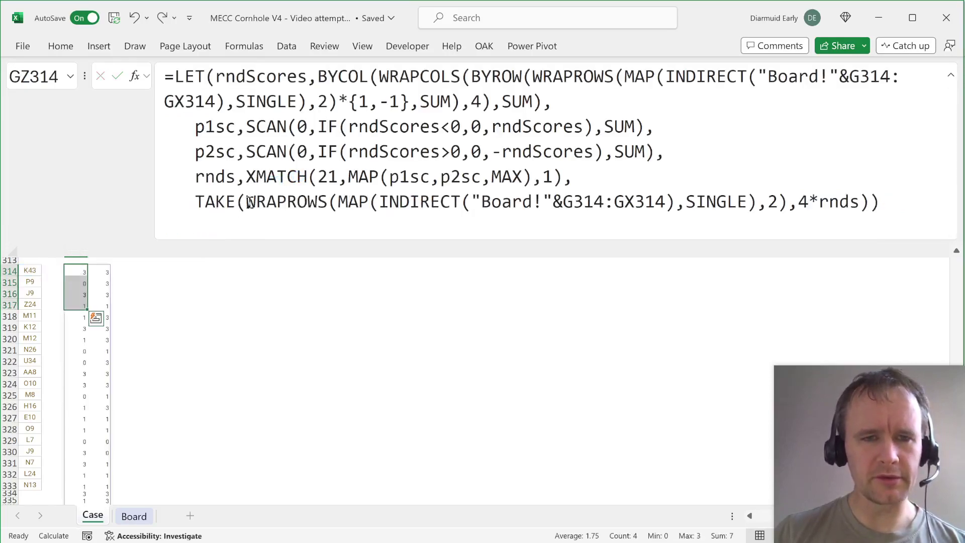
- Enclose the TAKE expression in the GZ314 formula in TOCOL to flatten both players' scores into one column
left_click(189, 204)
type("toc")
key("Tab")
key("End")
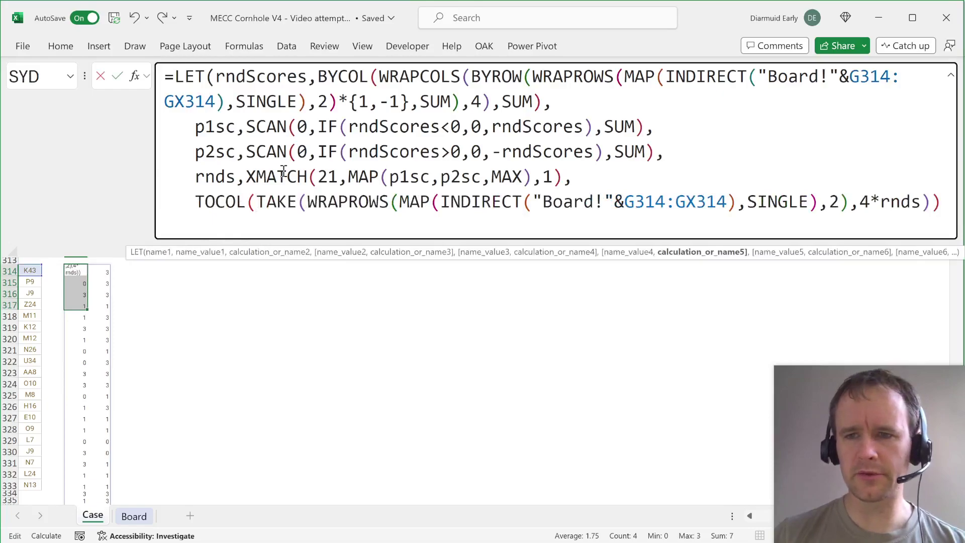
type(")")
- Wrap the TOCOL expression in GZ314 in WRAPCOLS with a wrap count of 4 and enter the formula
left_click(201, 197)
type("wrapcols")
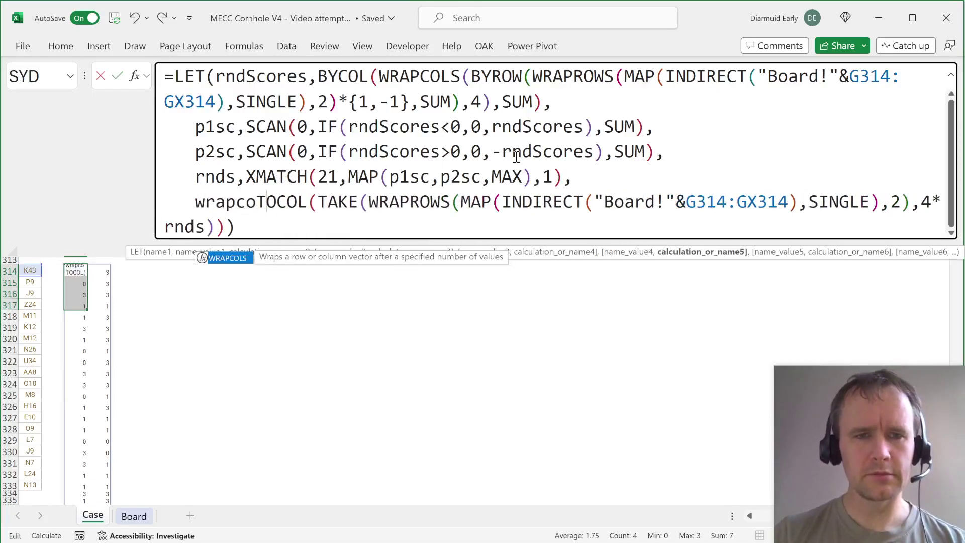
key("Delete")
type("(T")
key("End")
key("Left")
key("BackSpace")
type(",4)")
key("Return")
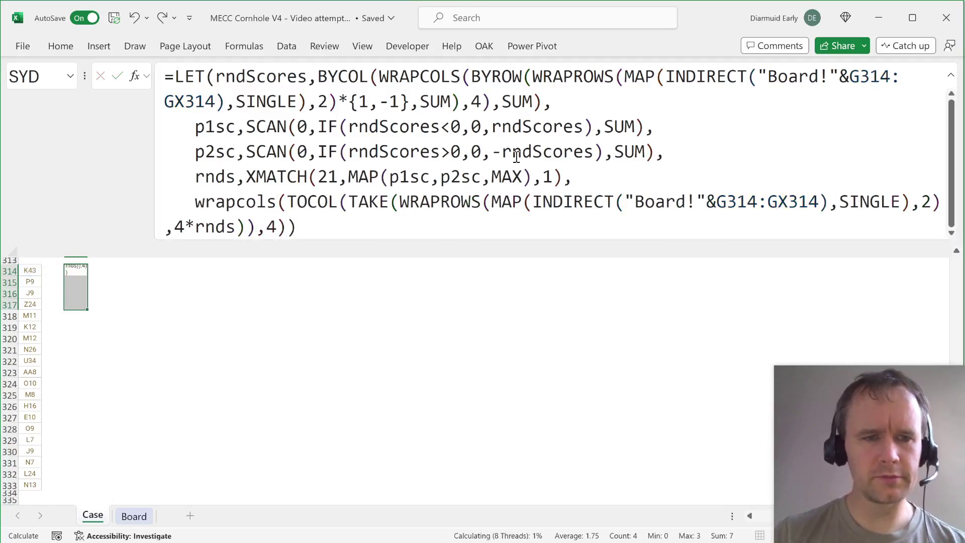
- Compare the four-row wrapped output of GZ314 with the unwrapped two-column score list by undoing and redoing the wrap
key("Up")
key("shift+Down")
key("shift+Down")
key("shift+Down")
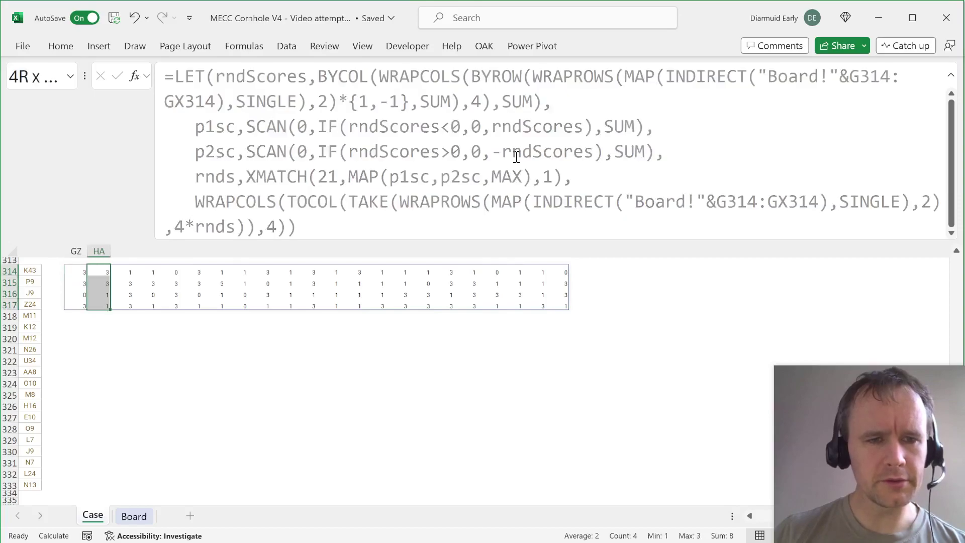
key("ctrl+z")
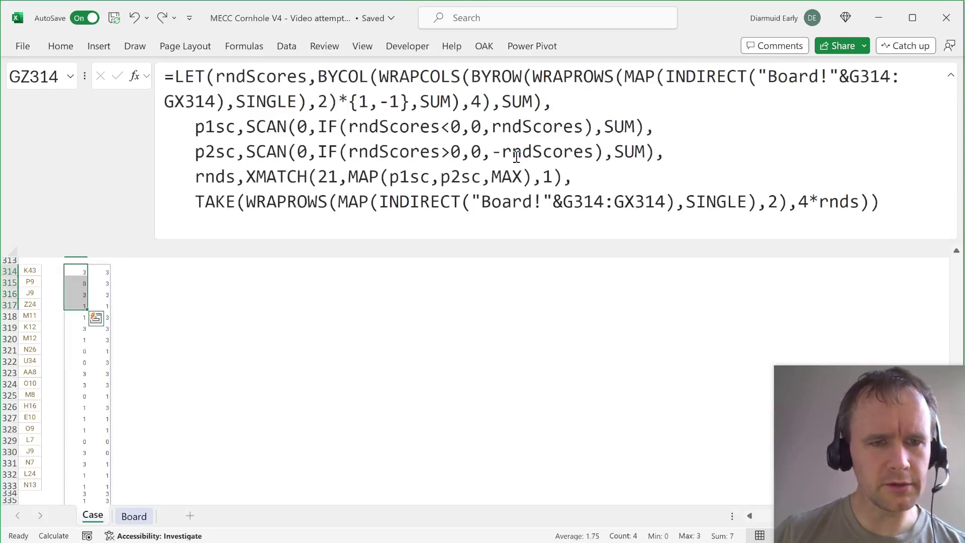
key("shift+Right")
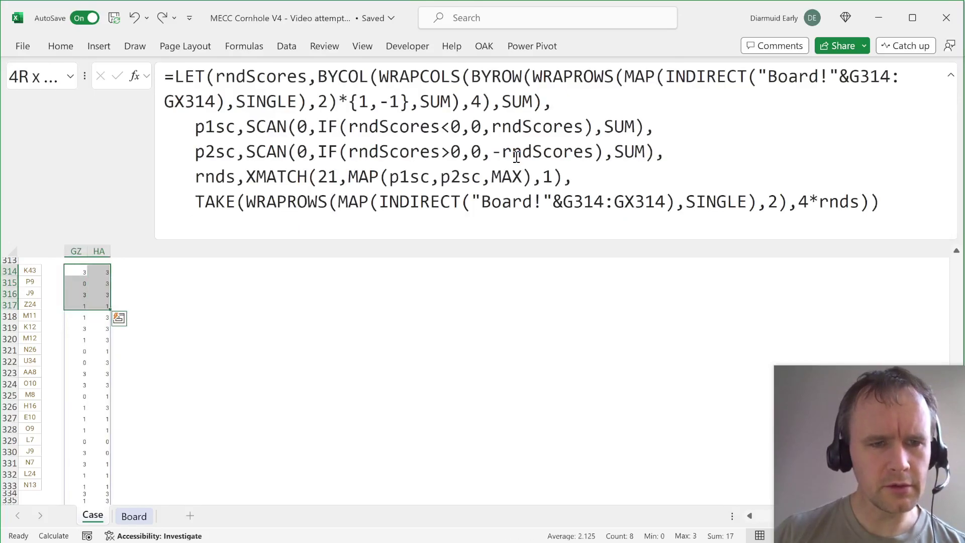
key("ctrl+y")
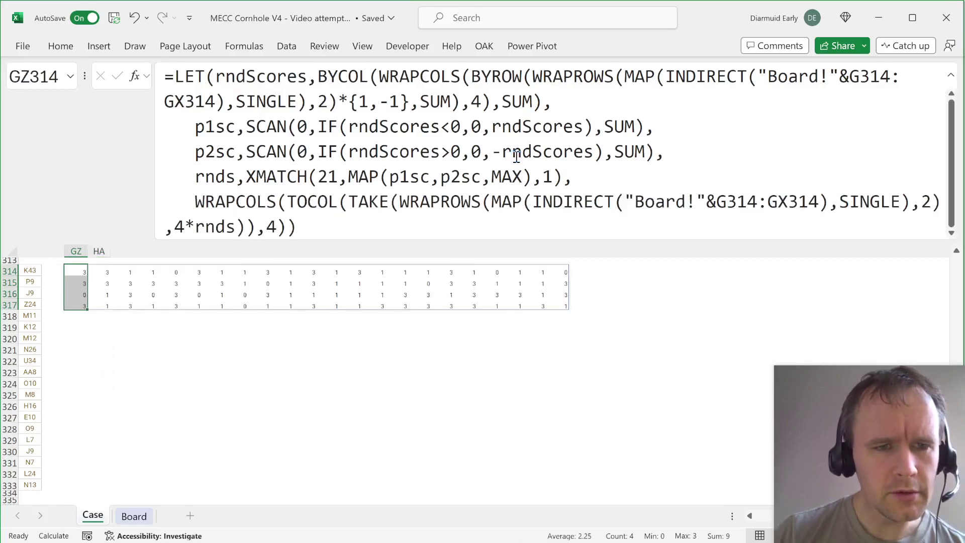
key("ctrl+z")
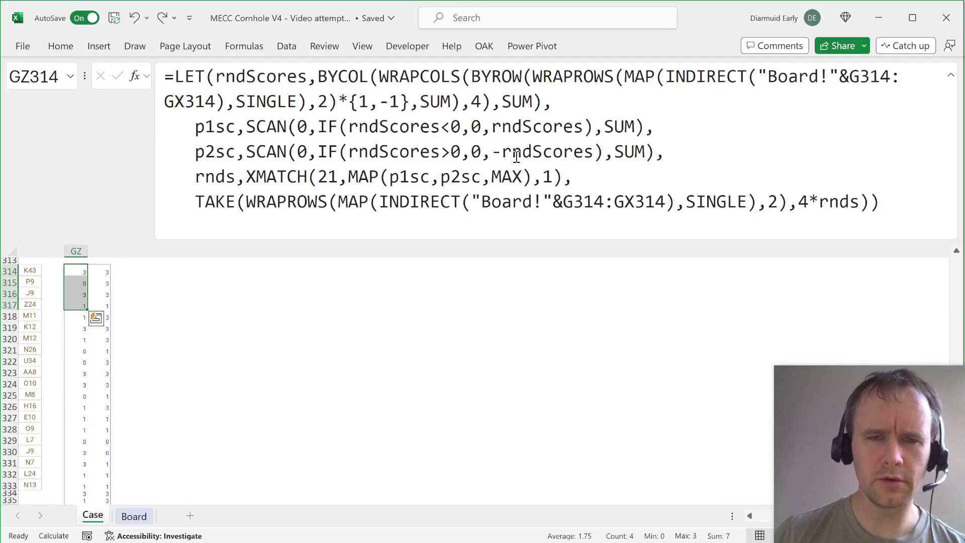
key("ctrl+y")
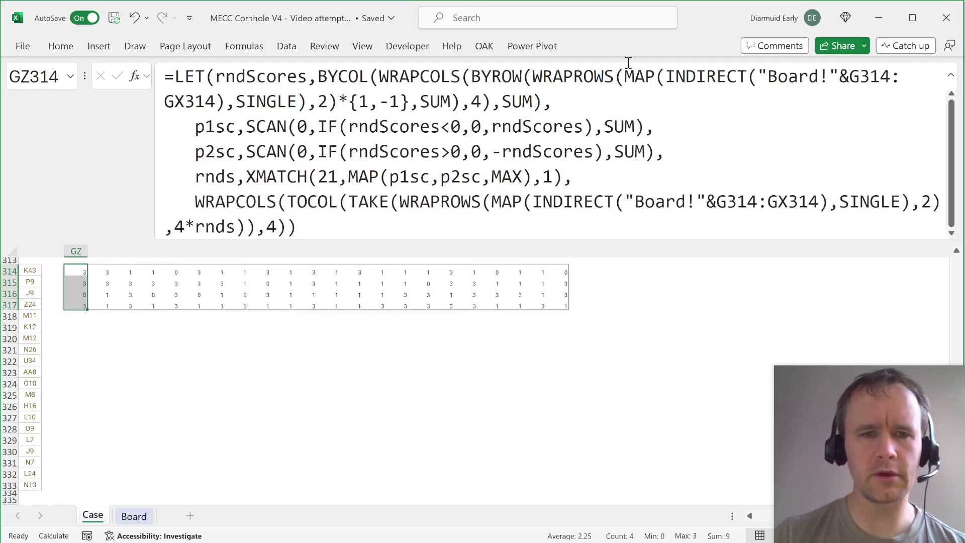
- Set the scan_by_column argument of TOCOL in the GZ314 formula to 1, leaving the ignore argument empty, and enter it
left_click(348, 203)
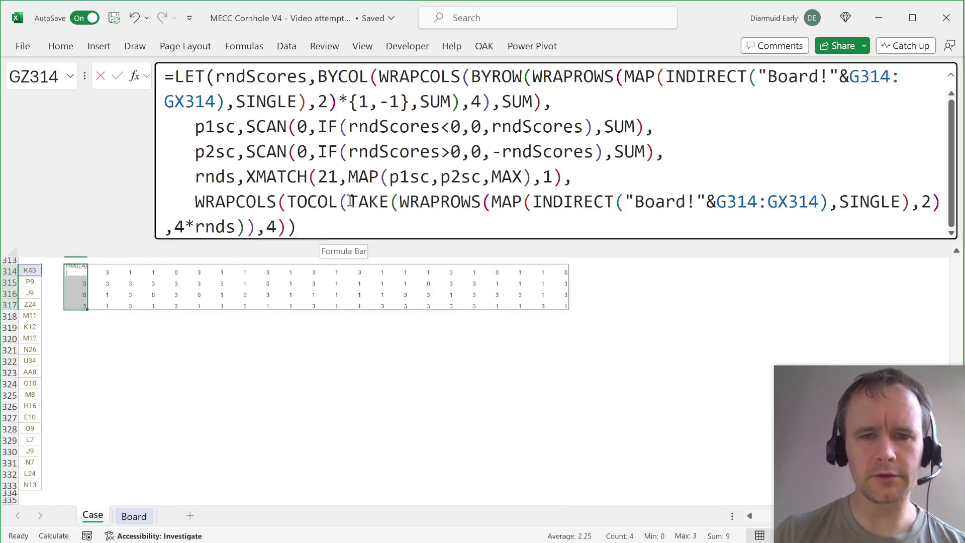
left_click(332, 252)
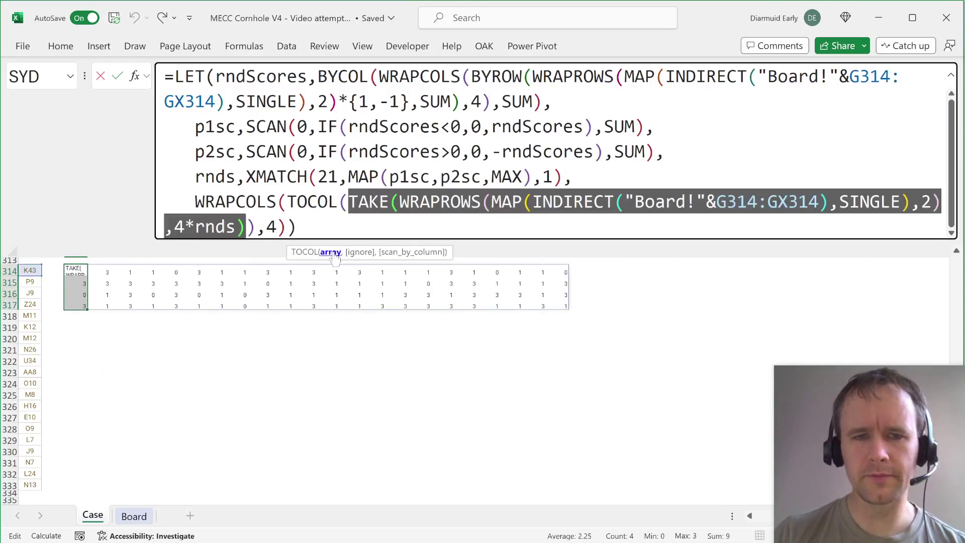
left_click(248, 226)
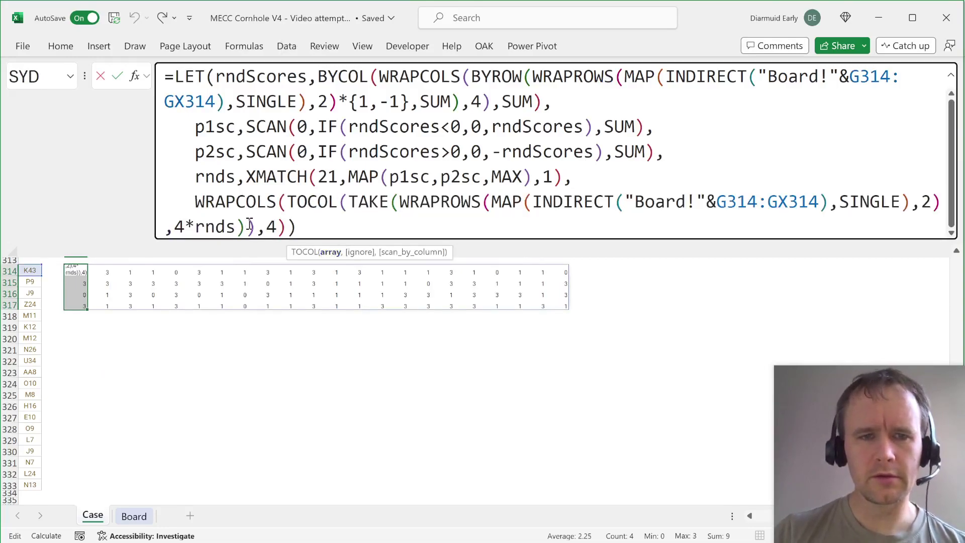
type(",,")
key("Down")
key("Tab")
key("BackSpace")
key("BackSpace")
key("BackSpace")
key("BackSpace")
type("1")
key("Return")
key("Up")
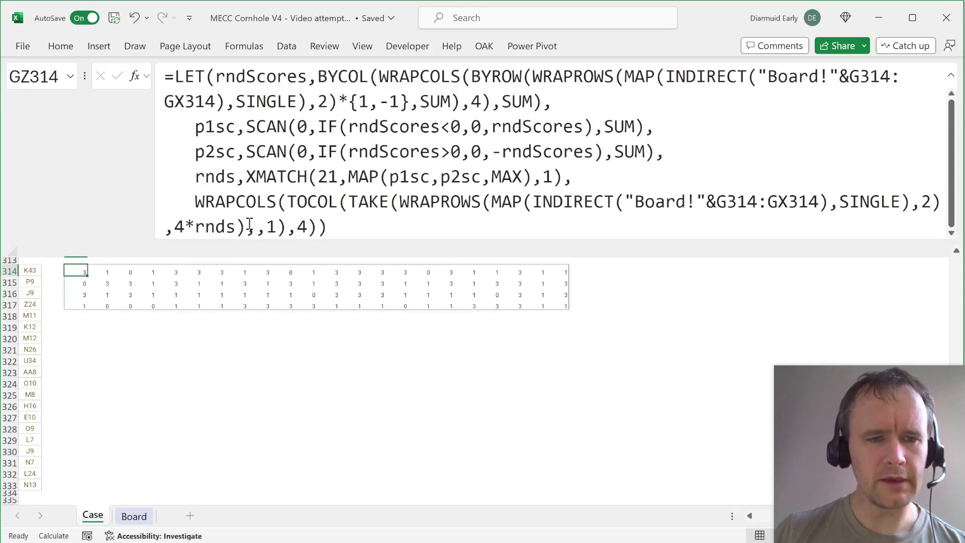
- Check the first two wrapped columns, GZ and HA, against the first player's first two four-toss blocks in the unwrapped list
key("shift+Down")
key("shift+Down")
key("shift+Down")
key("Right")
key("shift+Down")
key("shift+Down")
key("shift+Down")
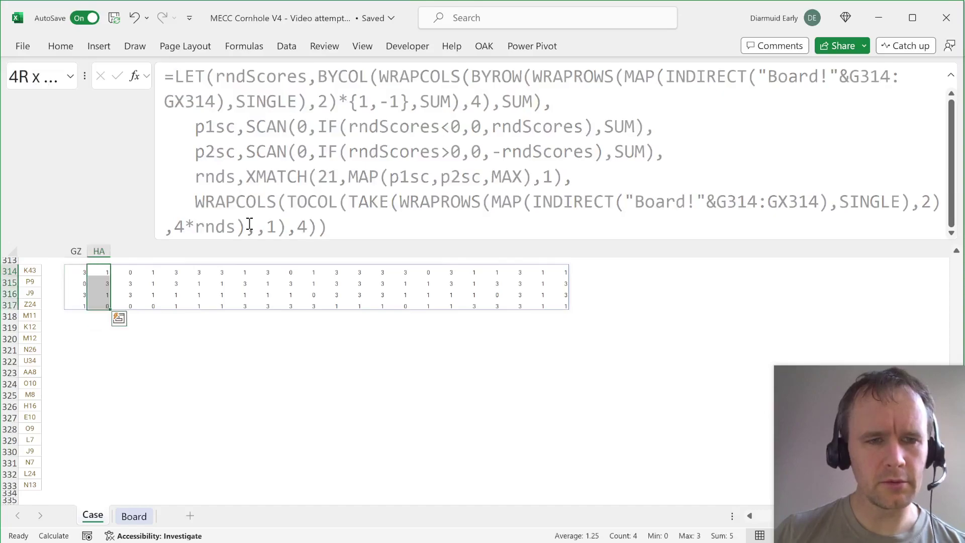
key("ctrl+z")
key("ctrl+z")
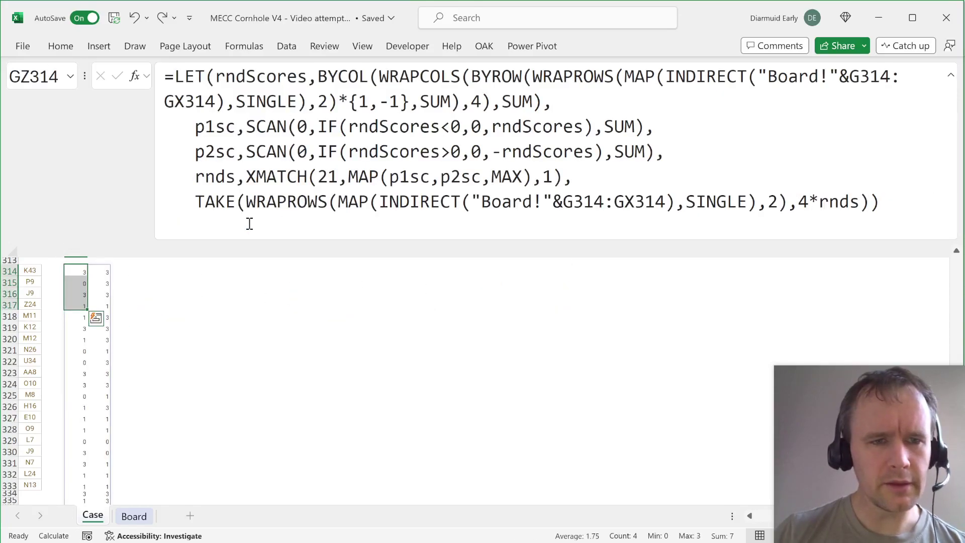
key("Down")
key("Down")
key("Down")
key("Down")
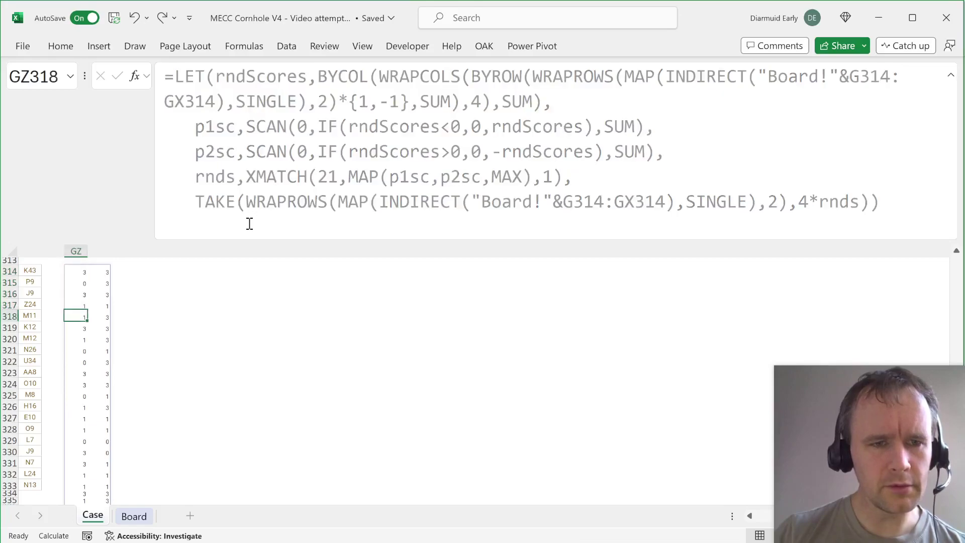
key("shift+Down")
key("shift+Down")
key("shift+Down")
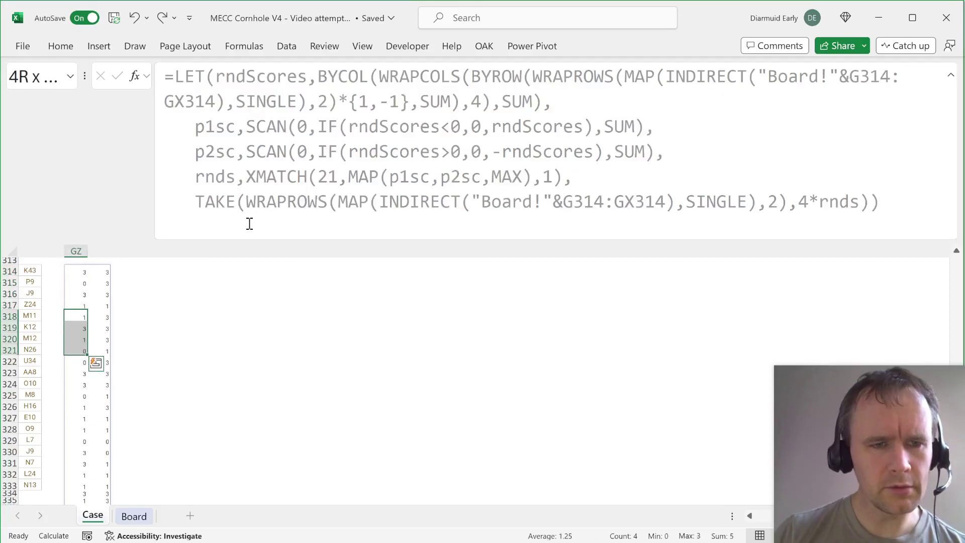
key("ctrl+y")
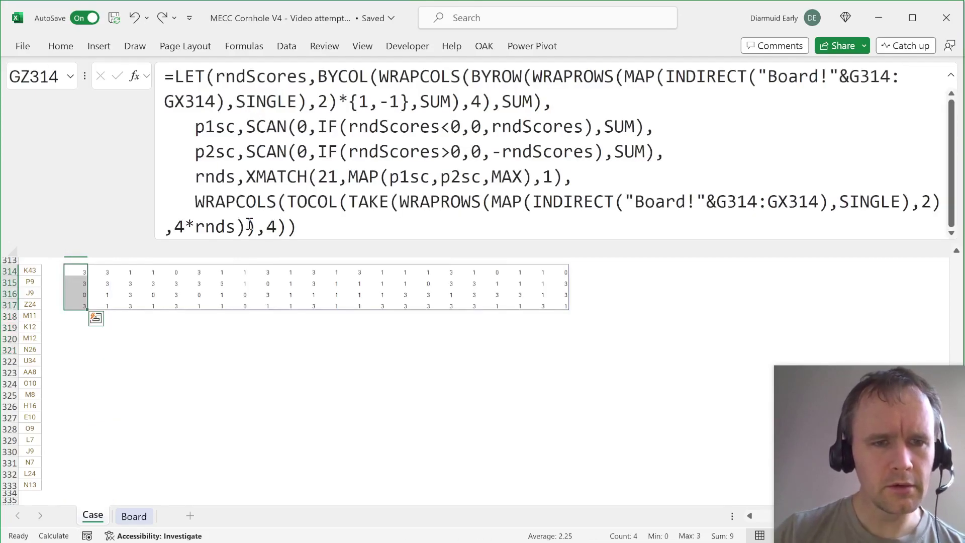
key("ctrl+y")
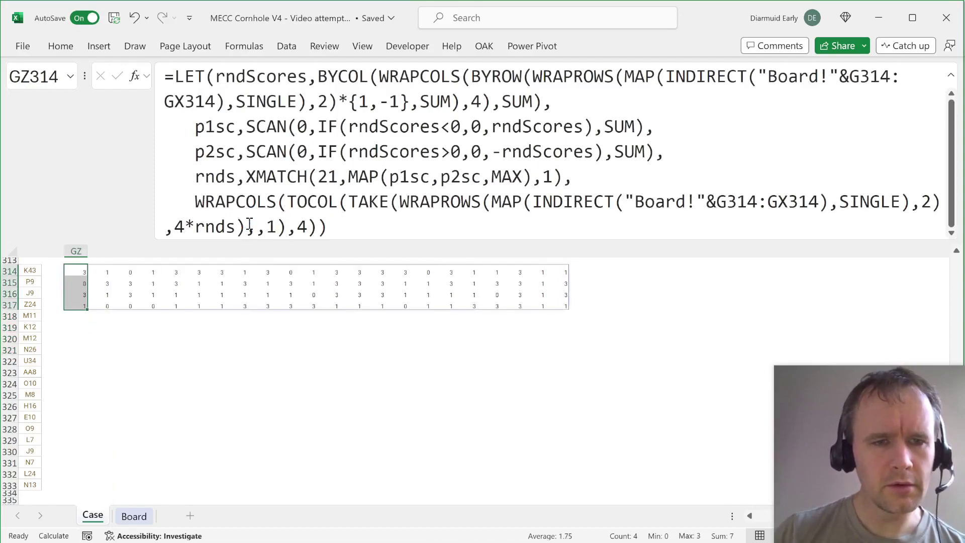
key("Right")
key("shift+Down")
key("shift+Down")
key("shift+Down")
key("Left")
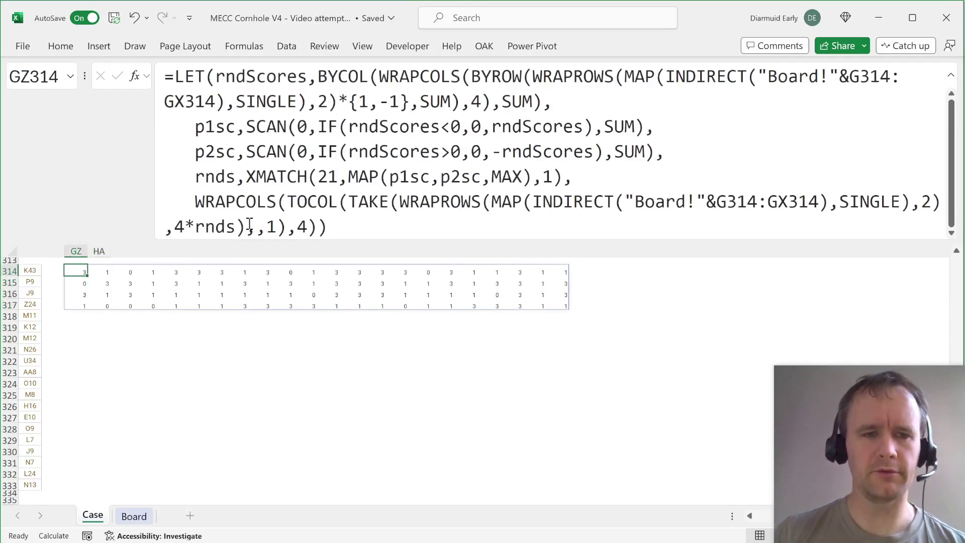
- Enclose the final WRAPCOLS expression in GZ314 in BYCOL with SUM to total each four-toss round, and enter the formula
left_click(196, 197)
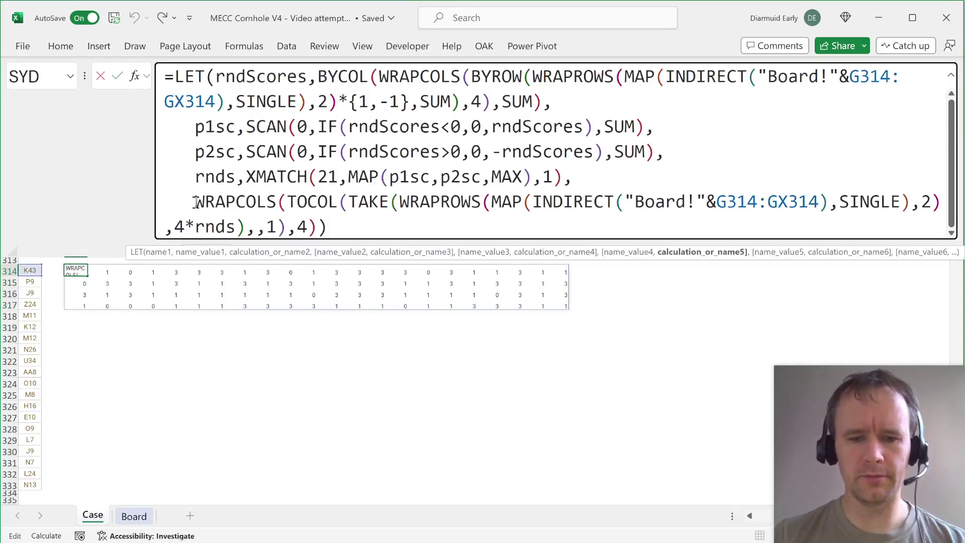
type("byco")
key("Tab")
key("Down")
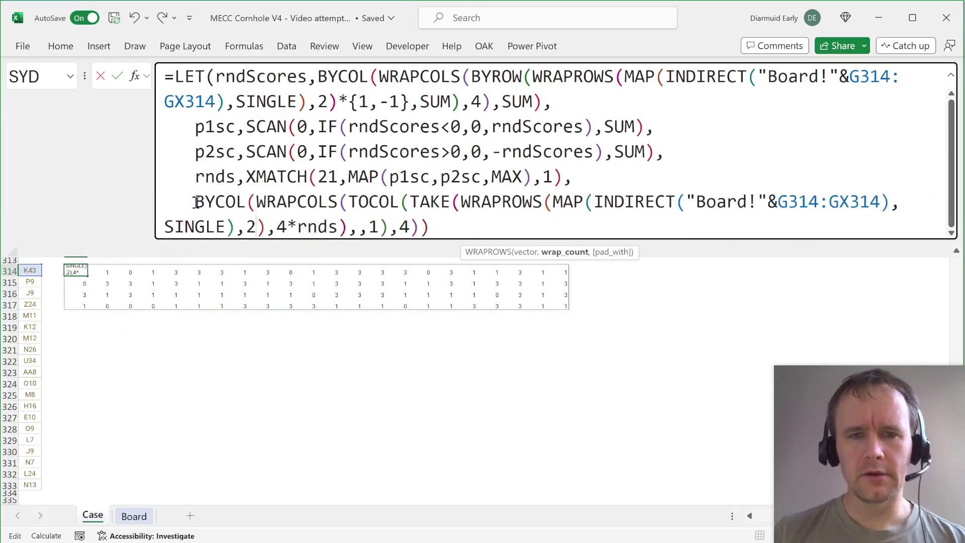
key("Right")
key("Right")
key("Right")
key("Right")
key("Right")
key("Right")
key("Right")
key("Right")
key("Right")
key("Right")
key("Right")
key("Right")
key("Right")
key("Right")
key("Right")
key("Right")
key("Right")
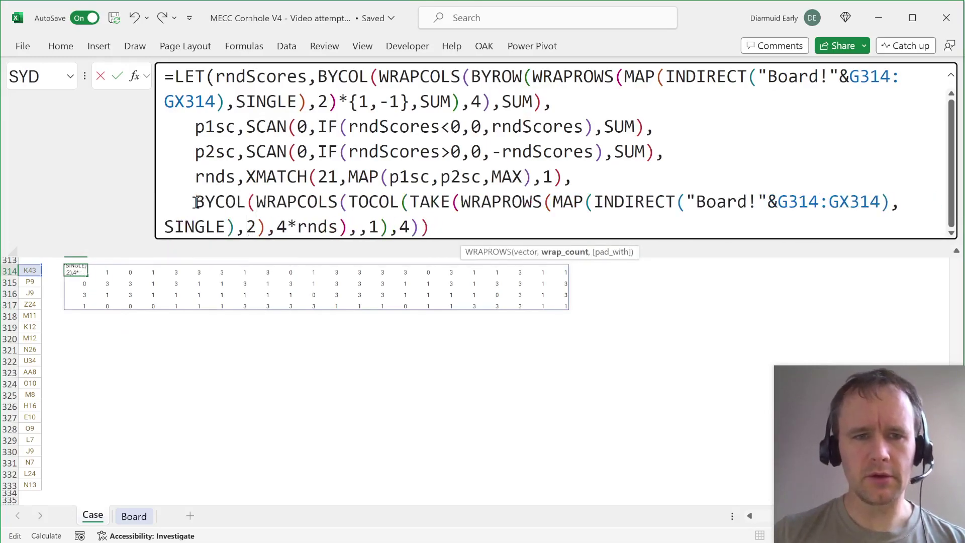
type(",sum)")
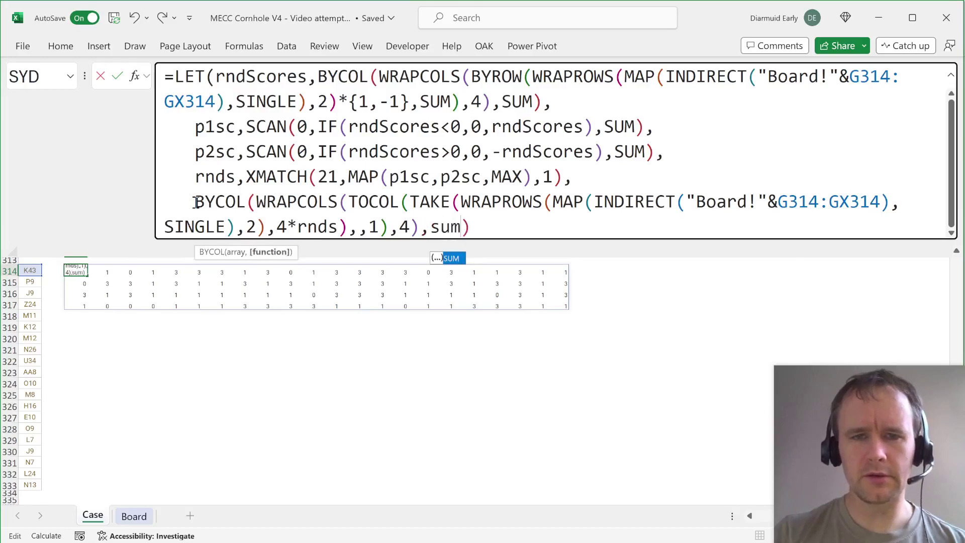
key("ctrl+Return")
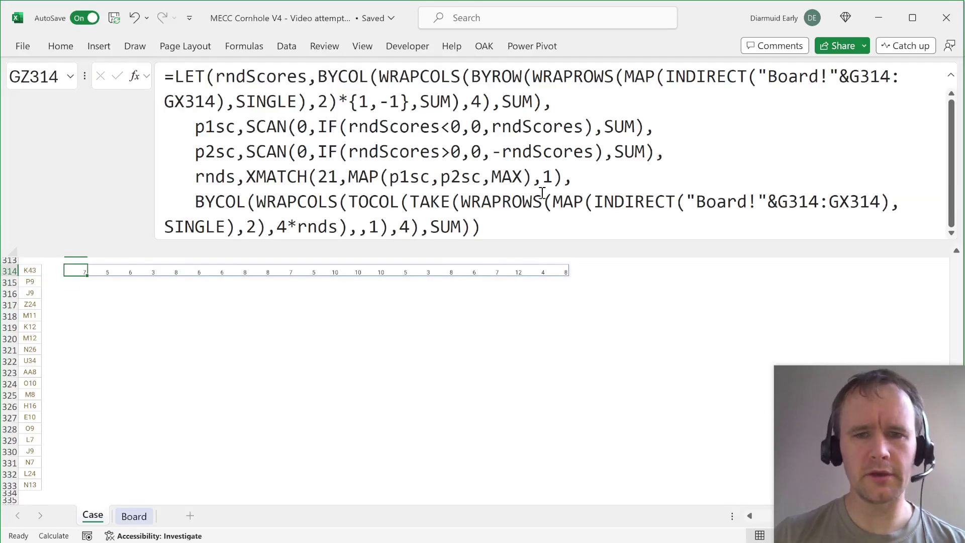
- Compare the BYCOL round totals in the GZ314 formula with 12 by appending =12, and enter the formula
left_click(487, 221)
key("Left")
type("=12")
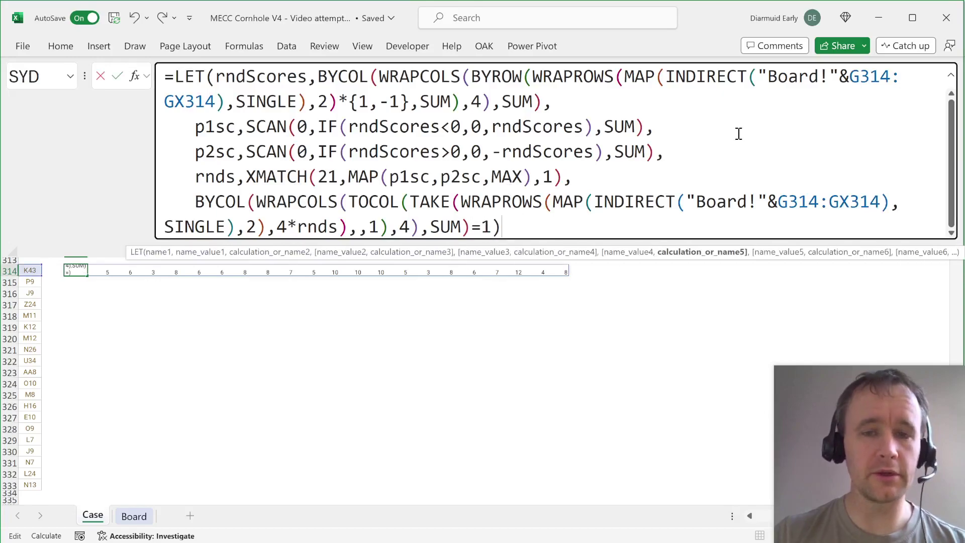
key("Return")
key("Up")
- Enclose the BYCOL comparison in GZ314 in --( ) to convert the TRUE/FALSE results to ones and zeros
left_click(199, 201)
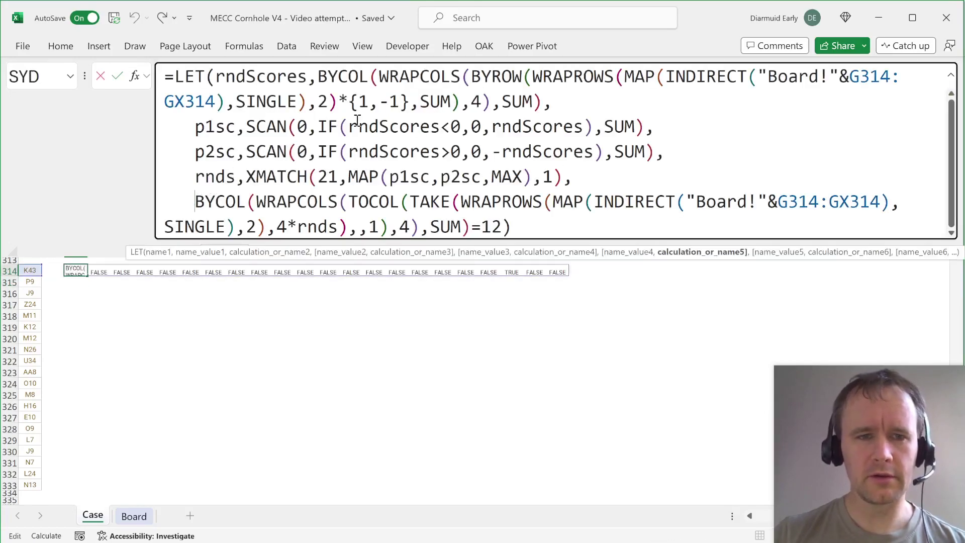
type("--(")
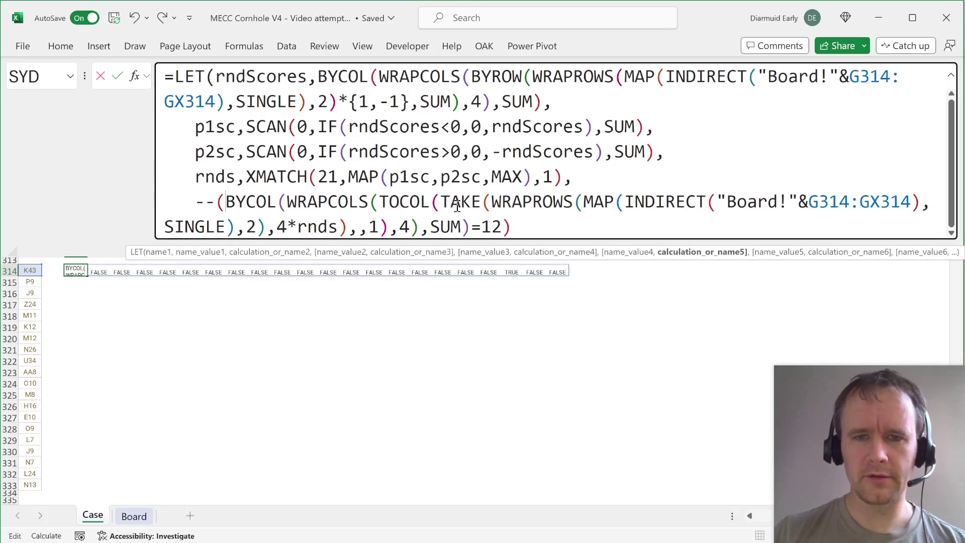
left_click(505, 226)
type(")")
key("ctrl+Return")
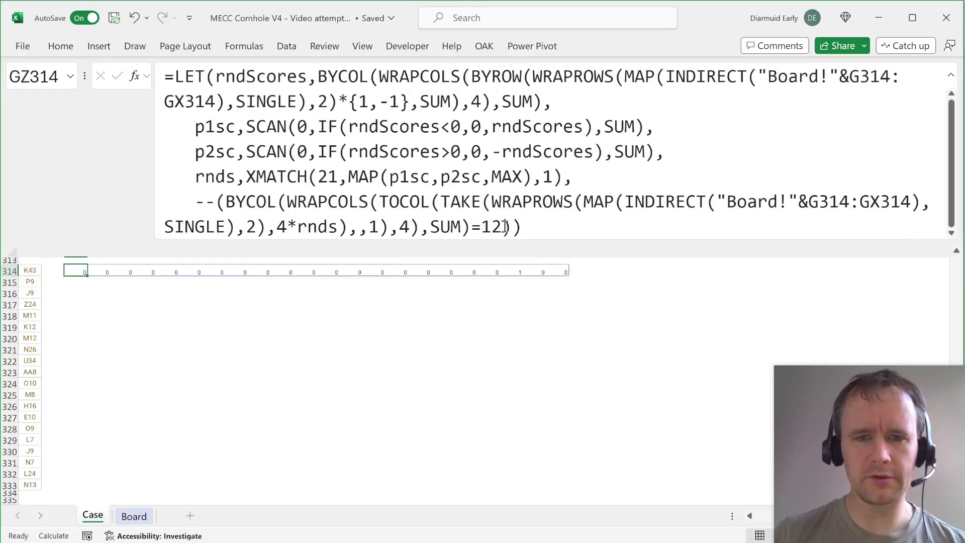
- Wrap the ones-and-zeros expression in GZ314 in SUM to count the game's perfect rounds, and enter the formula
left_click(195, 202)
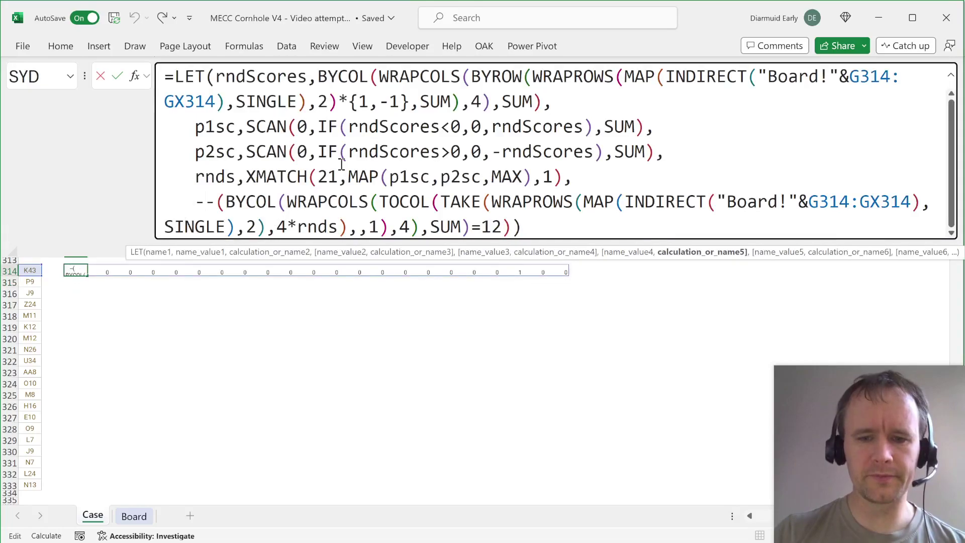
type("SUM(")
key("Down")
type(")")
key("BackSpace")
key("End")
type(")")
key("Return")
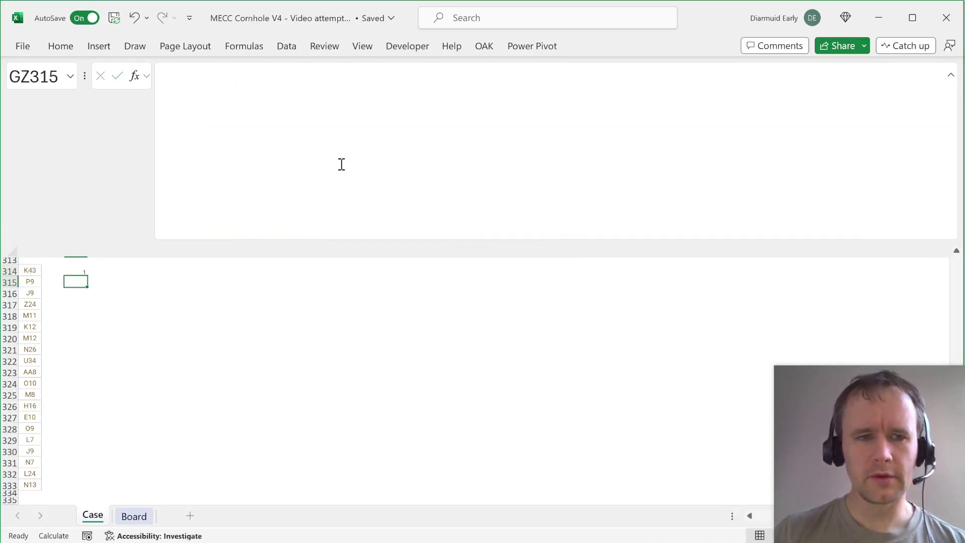
- Fill the perfect-round count formula from GZ314 down through GZ333 for all Level 8 games
key("ctrl+Down")
key("Right")
key("Right")
key("ctrl+shift+Up")
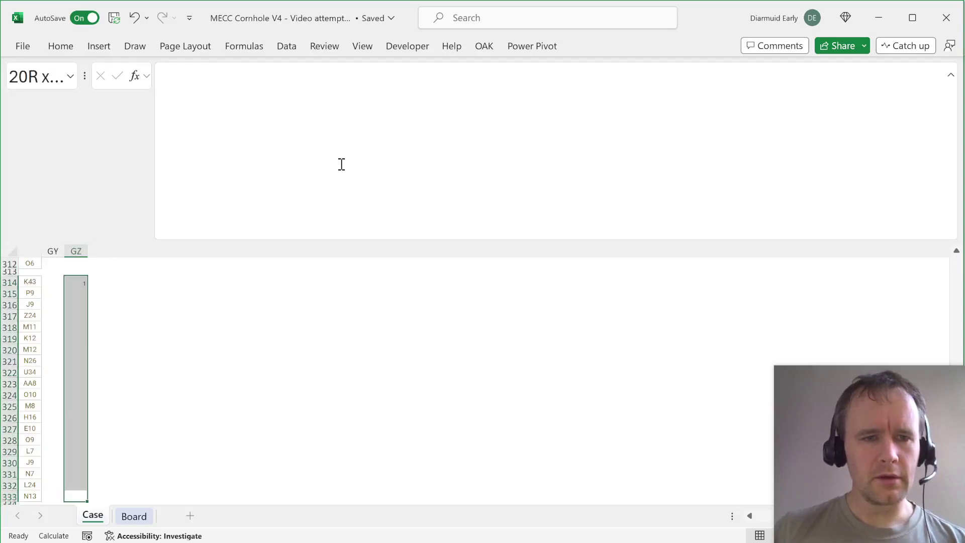
key("ctrl+d")
key("Return")
- Answer Bonus 5 in E30 with a SUM of the Level 8 perfect-round counts in column GZ
key("ctrl+Home")
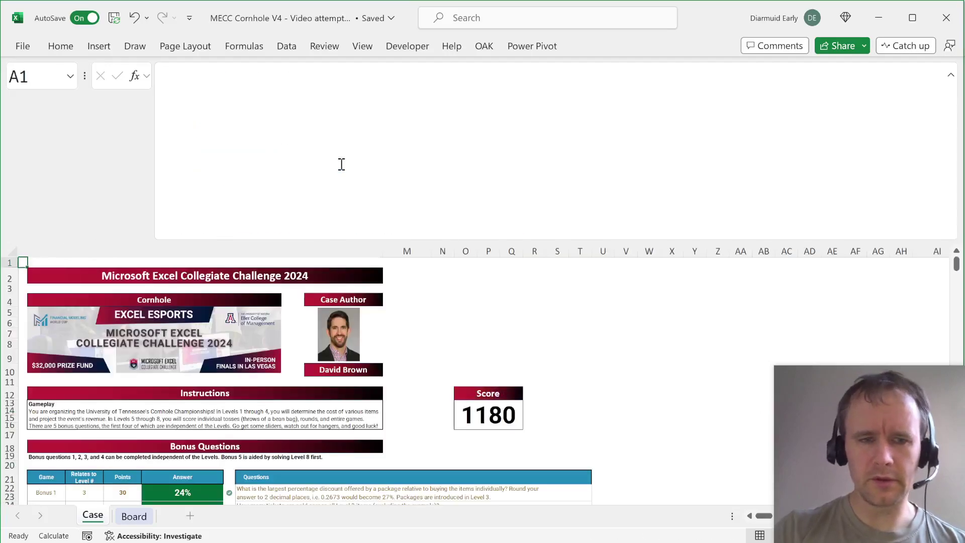
scroll(191, 407, "down", 4)
left_click(191, 408)
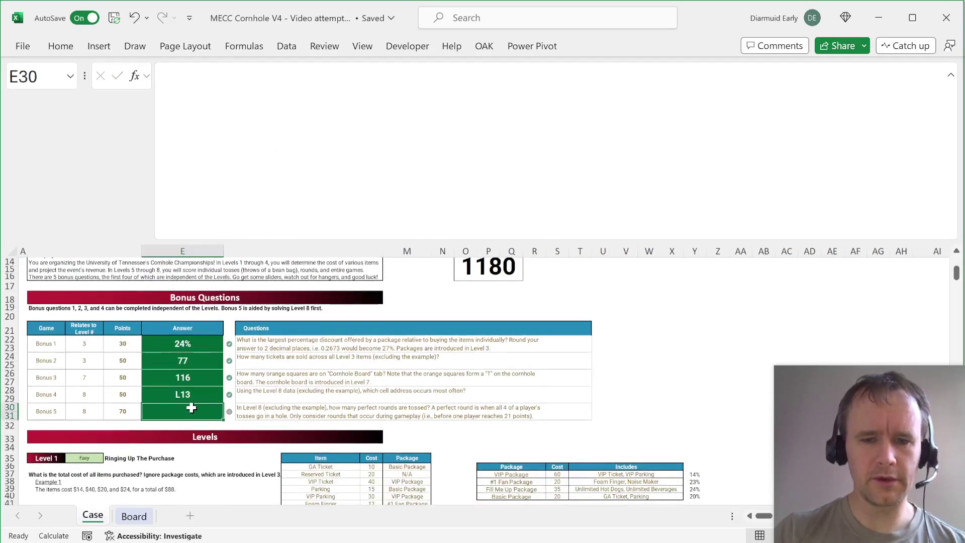
type("=su")
key("Tab")
key("ctrl+Down")
key("ctrl+Down")
key("ctrl+Down")
key("ctrl+Down")
key("ctrl+Down")
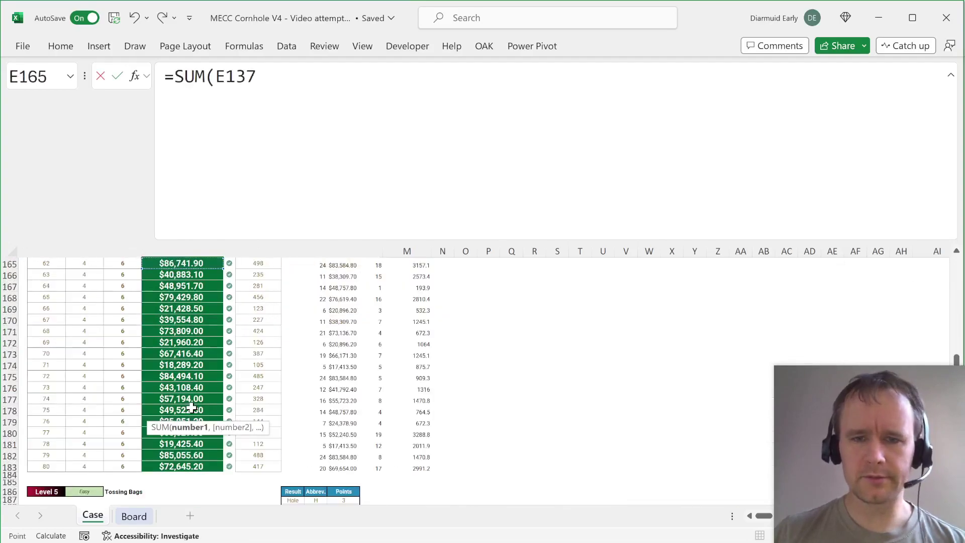
key("ctrl+Down")
key("ctrl+Down")
key("ctrl+Down")
key("ctrl+Down")
key("ctrl+Down")
key("ctrl+Down")
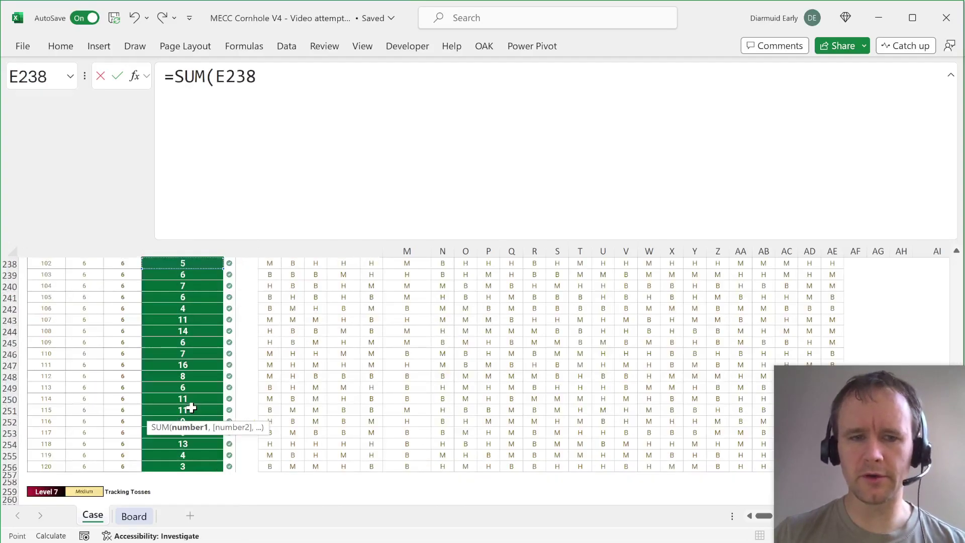
left_click(726, 280)
key("ctrl+Up")
key("ctrl+Right")
key("ctrl+Right")
key("ctrl+shift+Up")
key("ctrl+Return")
- Check the score at the start of the Case sheet, shrink the formula bar to one line, and review the bonus answers
key("Up")
key("ctrl+Left")
key("ctrl+Up")
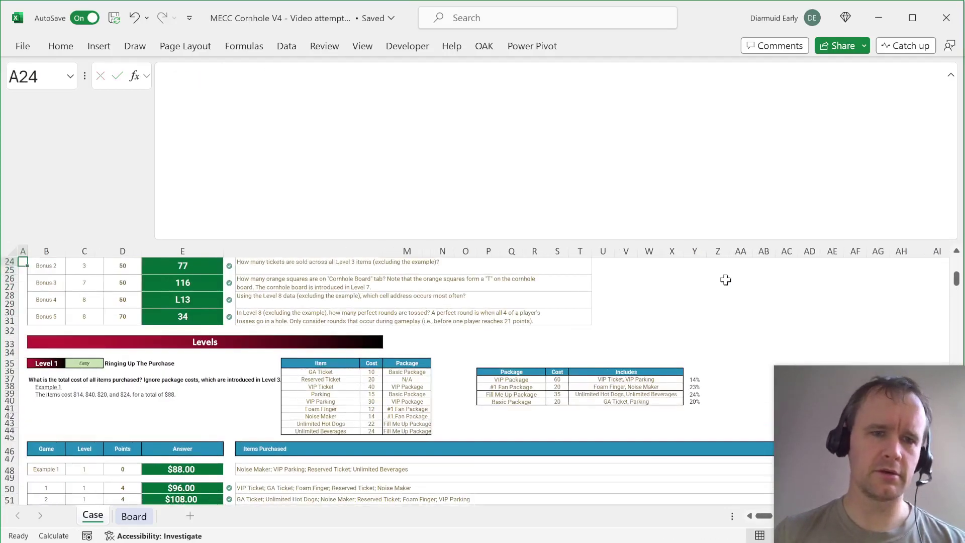
key("ctrl+Up")
key("ctrl+Up")
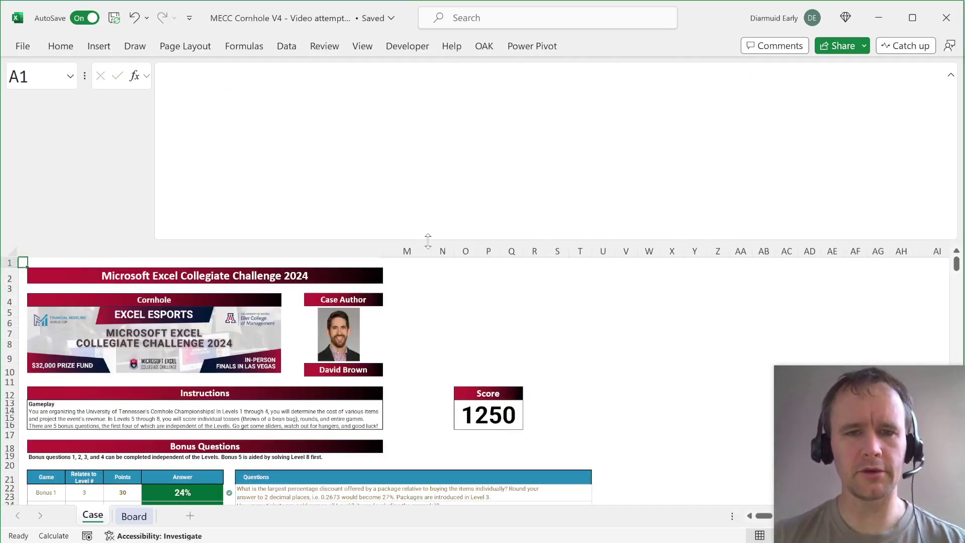
left_click_drag(426, 240, 382, 90)
scroll(324, 189, "down", 6)
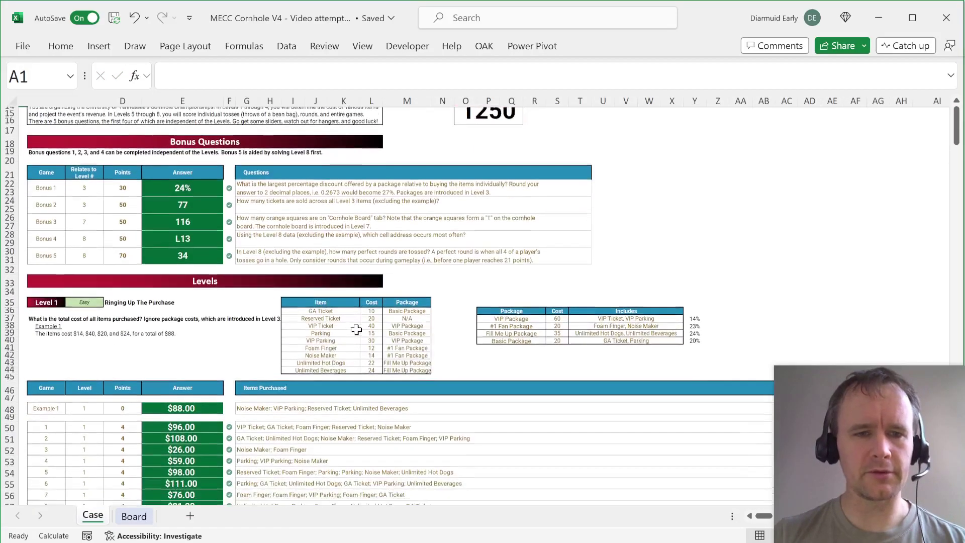